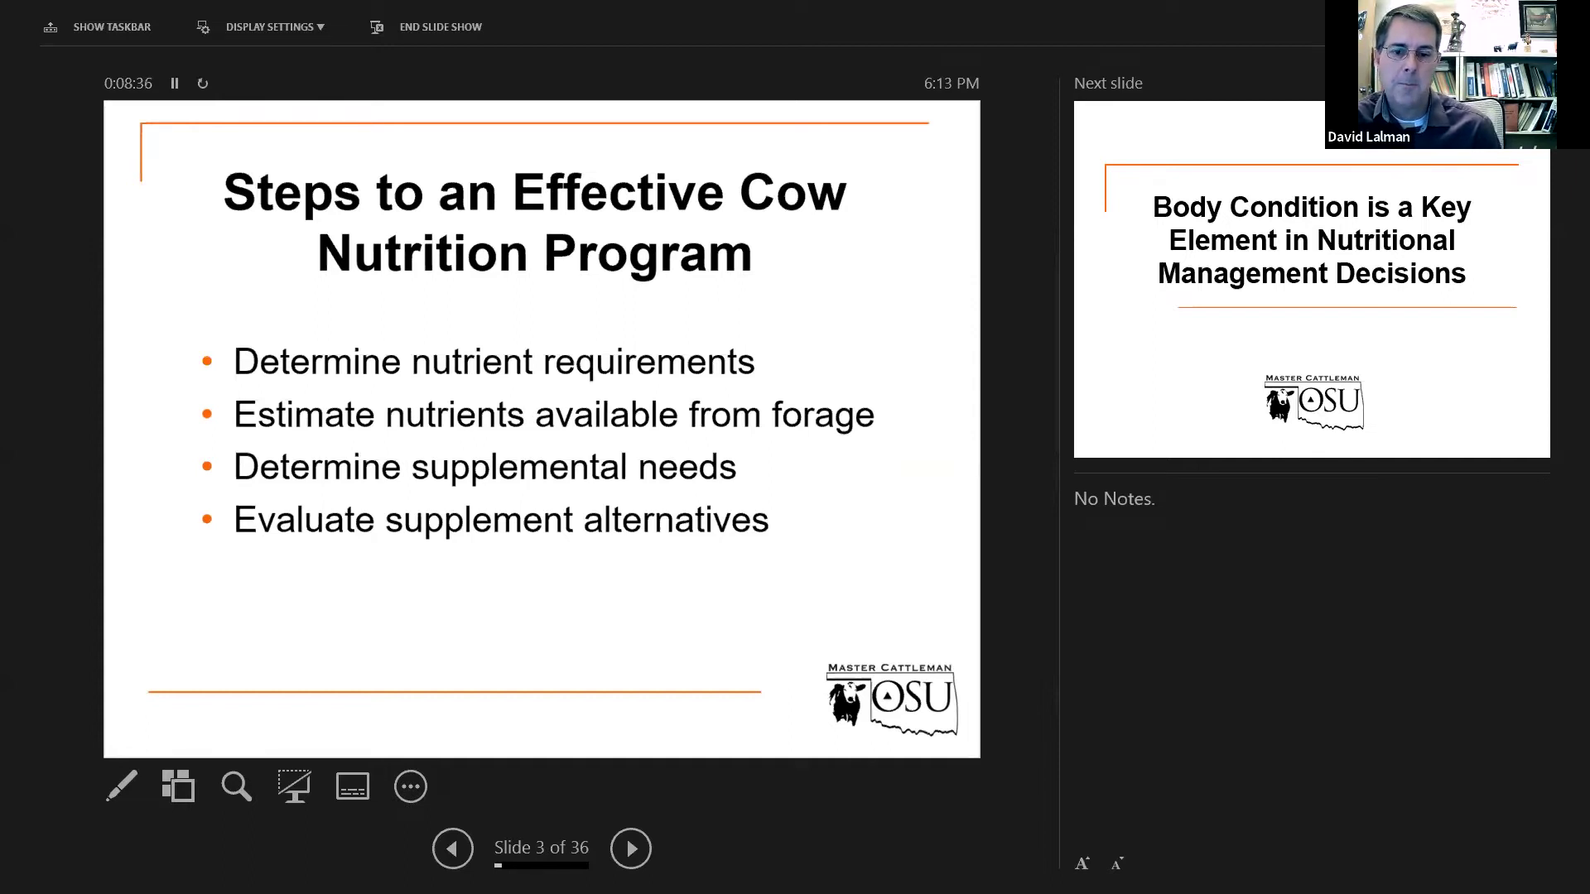
Advance from slide 3 past the Body Condition slide to slide 5, Body Condition Goals at Calving.
{"action": "key", "text": "Right"}
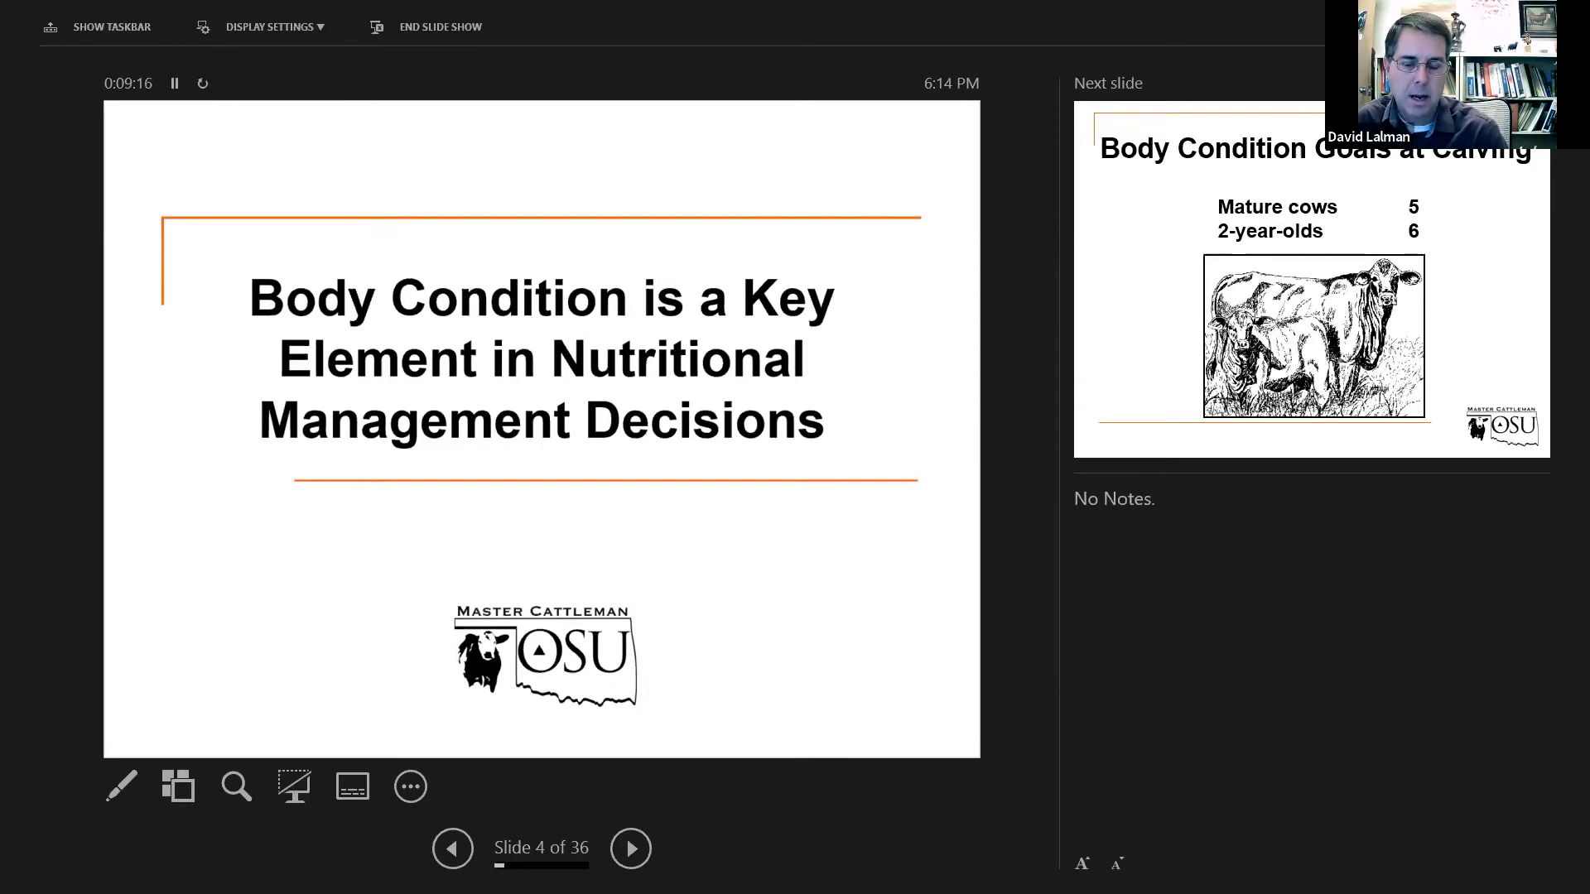
{"action": "key", "text": "Right"}
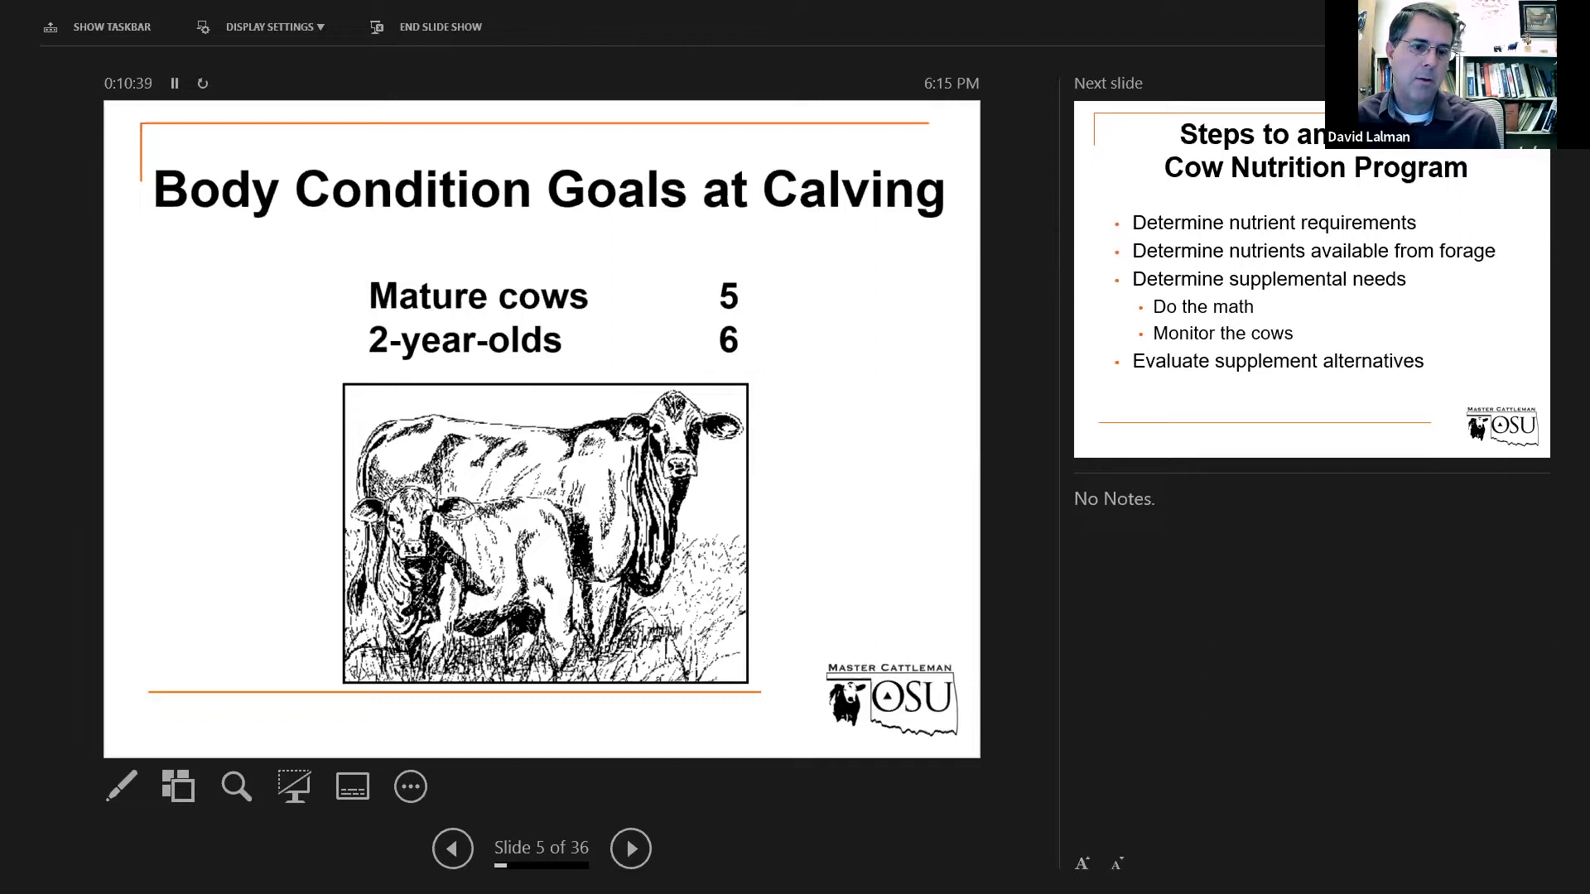
Advance past the nutrition program steps slide to slide 7, the pasture photo.
{"action": "key", "text": "Right"}
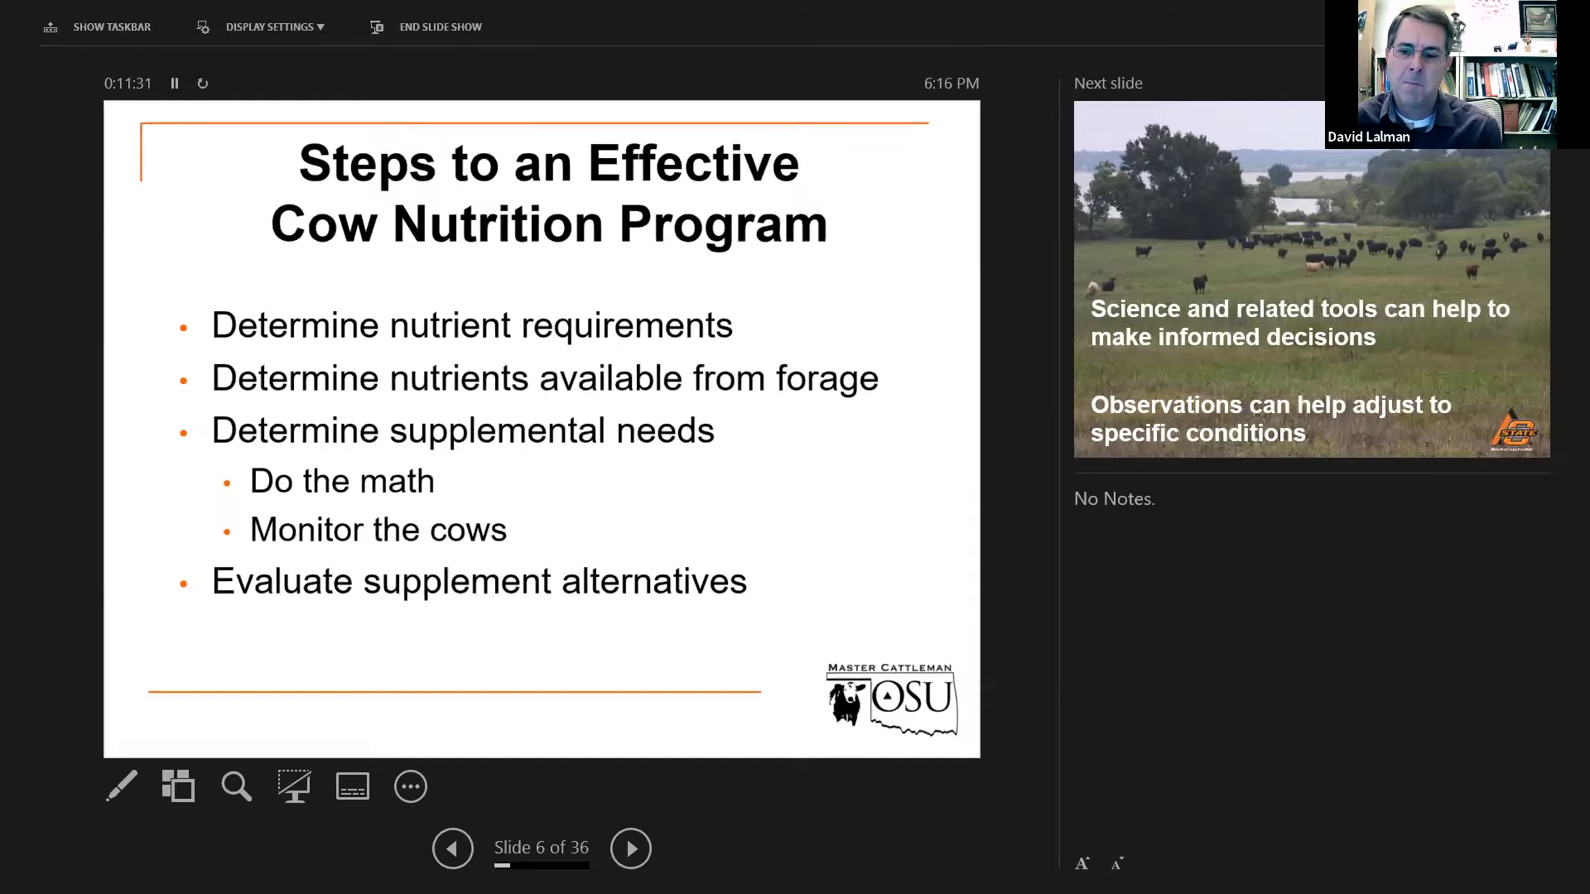
{"action": "key", "text": "Right"}
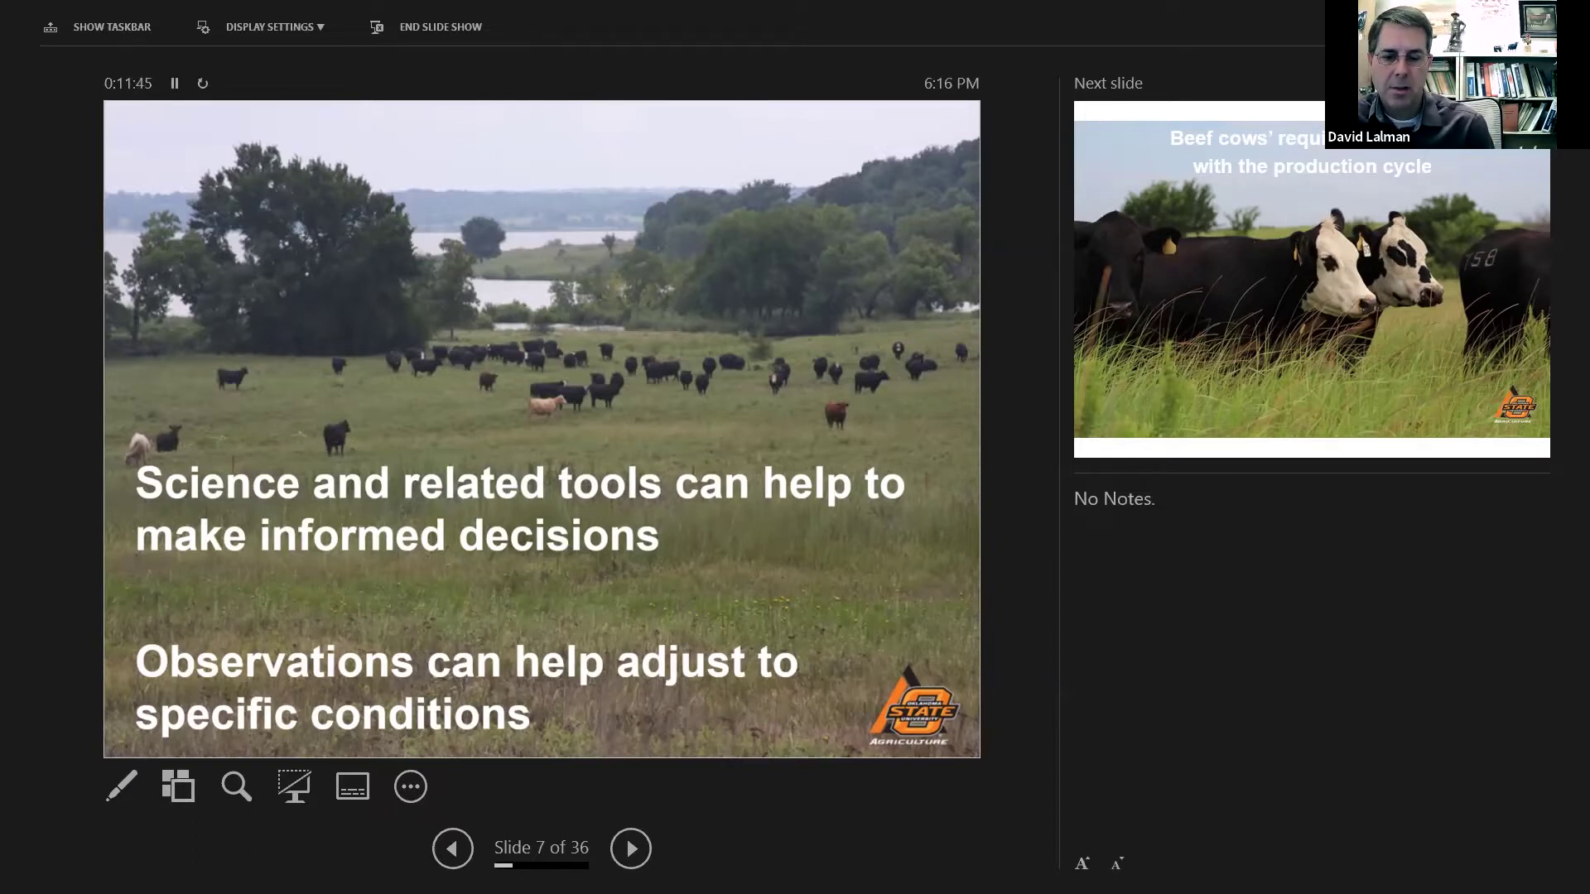
Show slide 8 on beef cows' changing requirements with its grazed forage caption, stepping back from Resources.
{"action": "key", "text": "Right"}
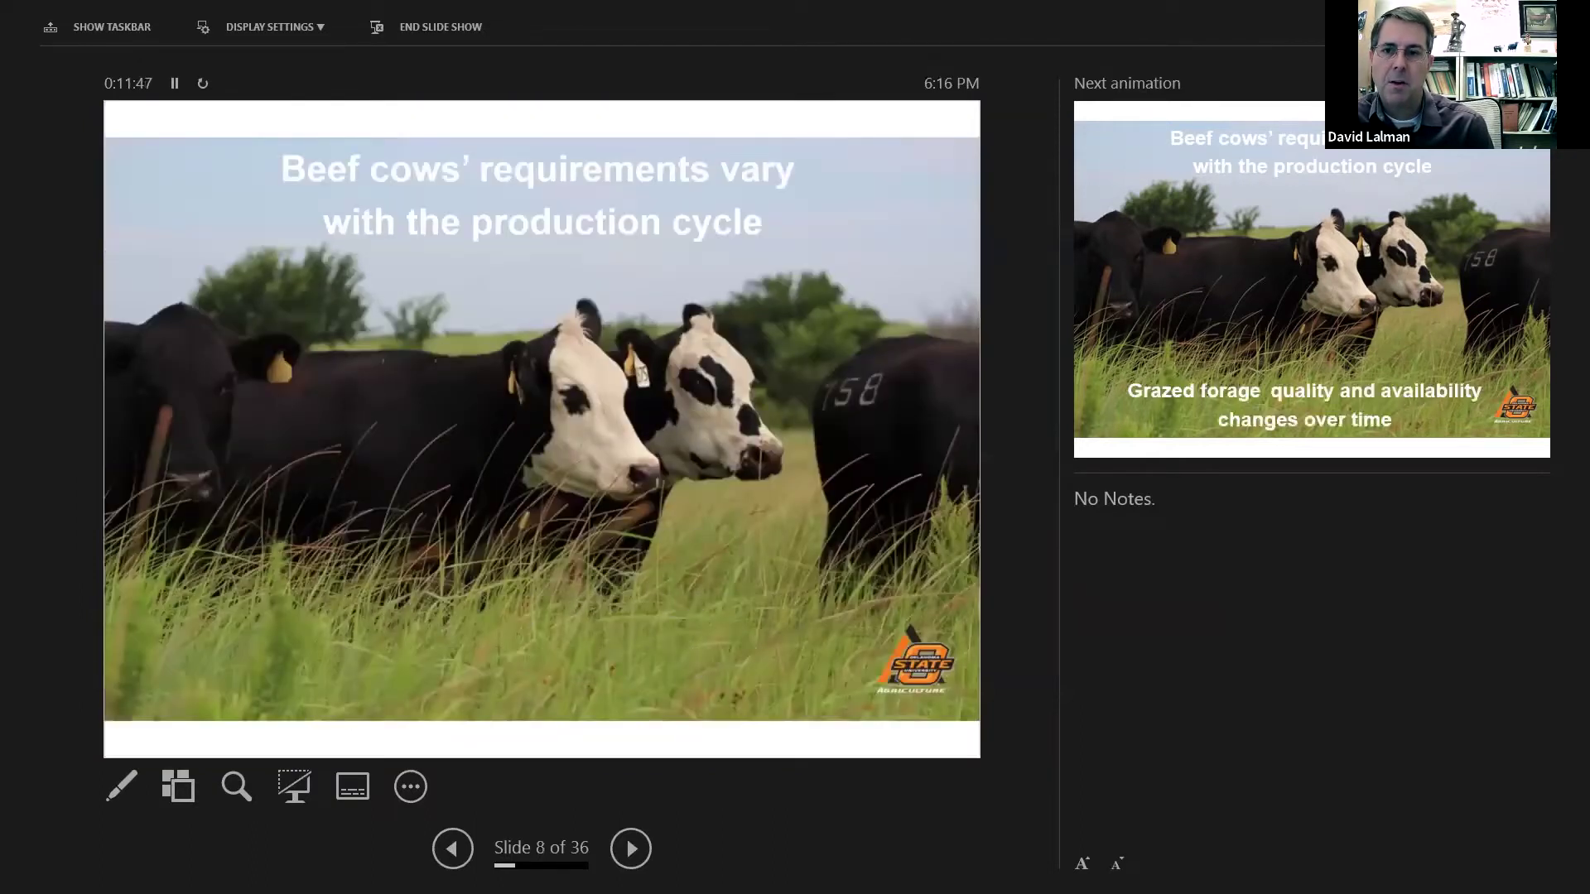
{"action": "key", "text": "Right"}
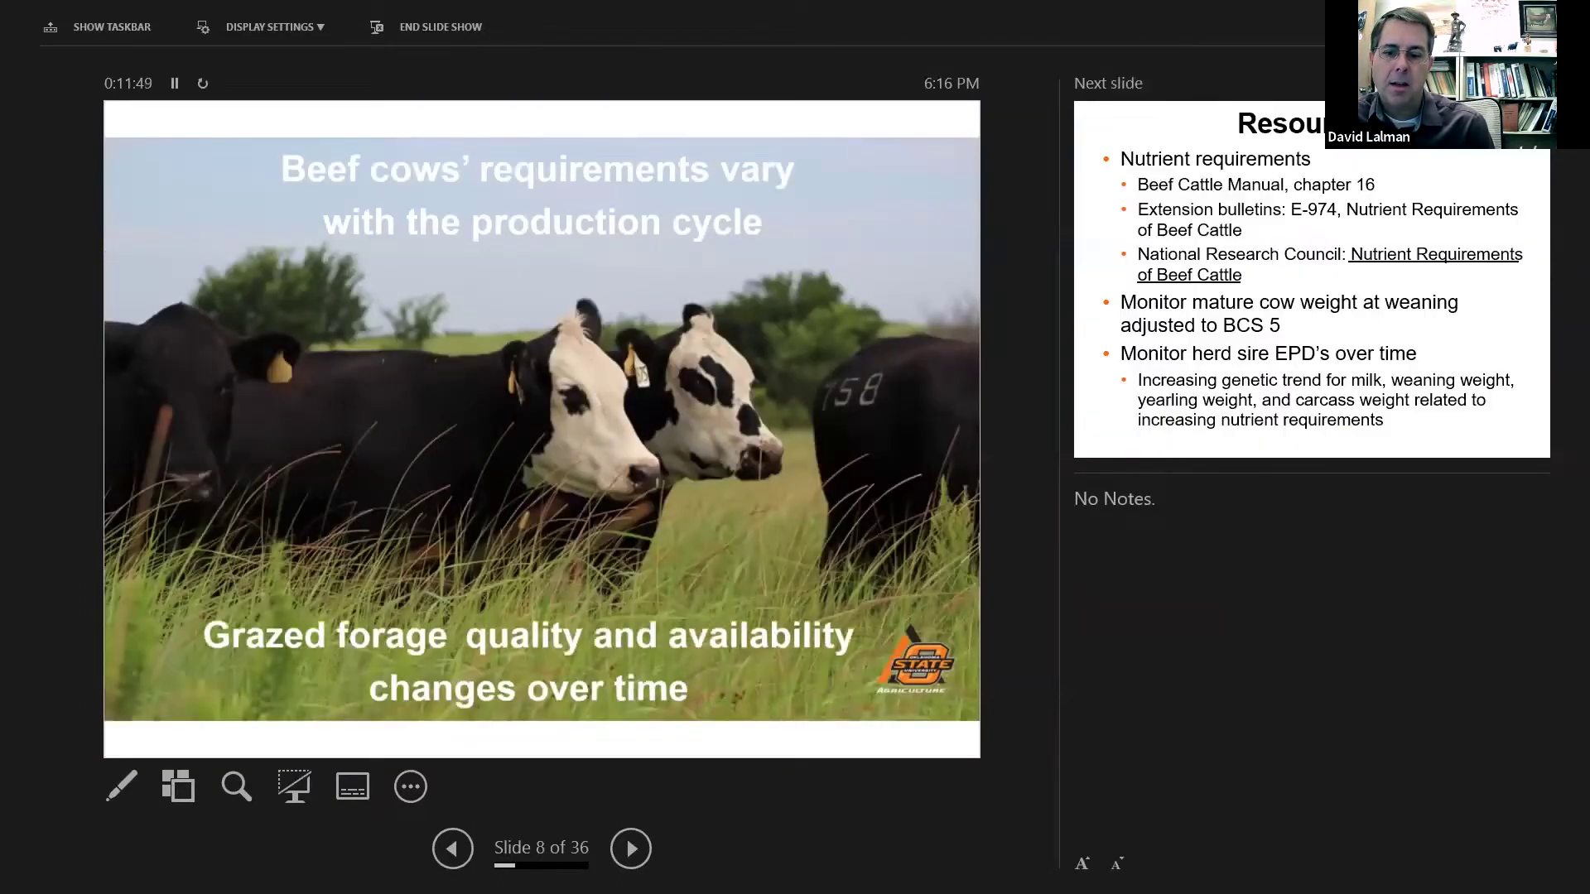
{"action": "key", "text": "Right"}
{"action": "key", "text": "Left"}
{"action": "key", "text": "Left"}
{"action": "key", "text": "Left"}
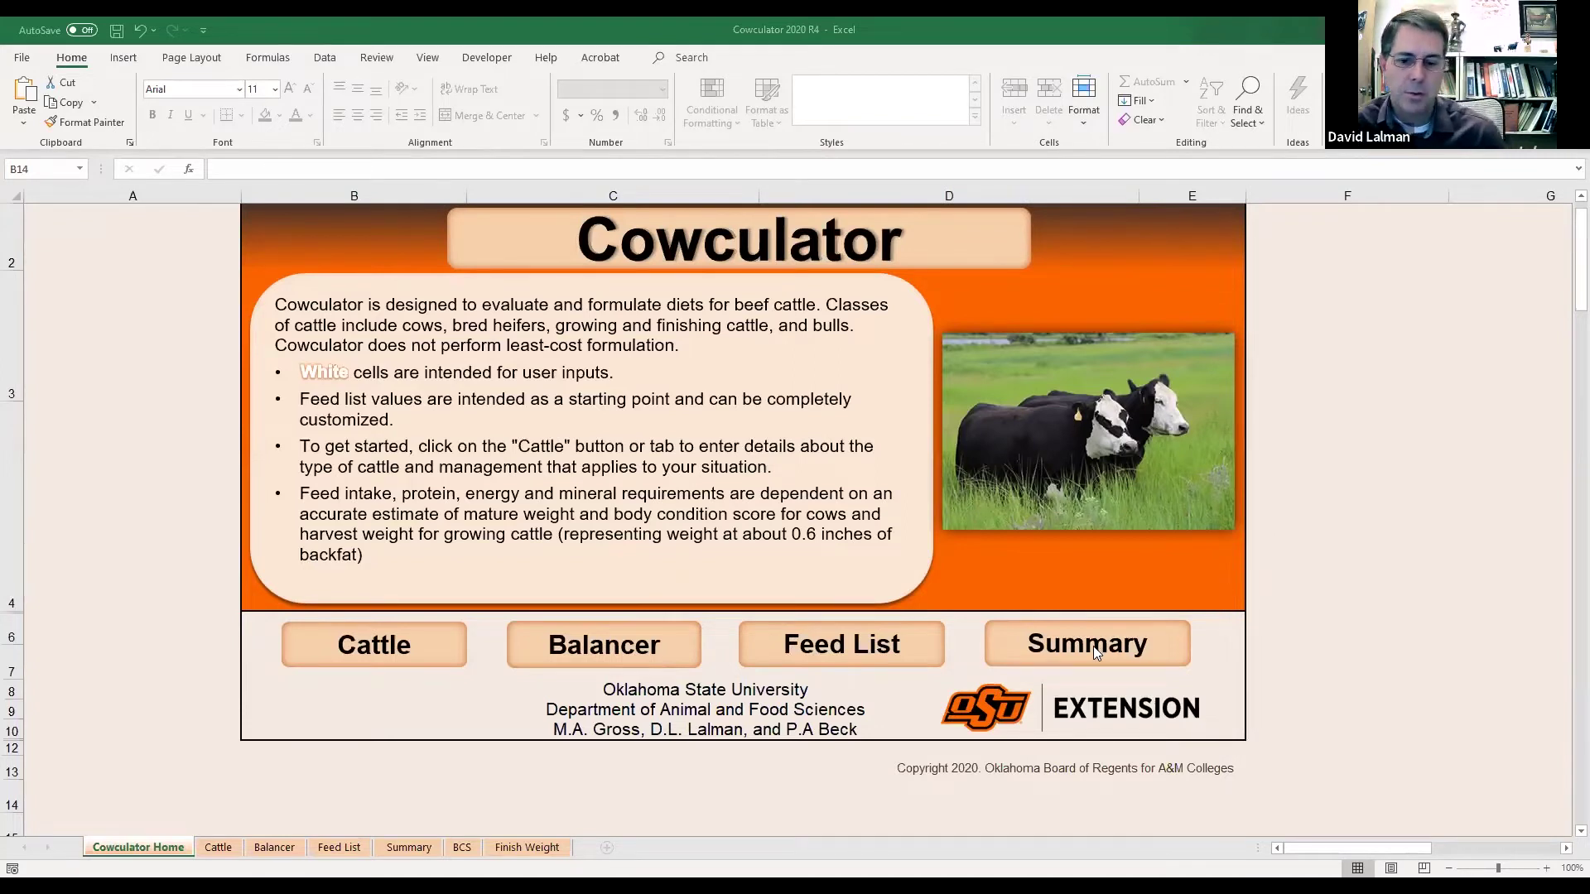
Go from the Cowculator Home sheet to the Cattle and Management sheet.
{"action": "left_click", "coordinate": [391, 647]}
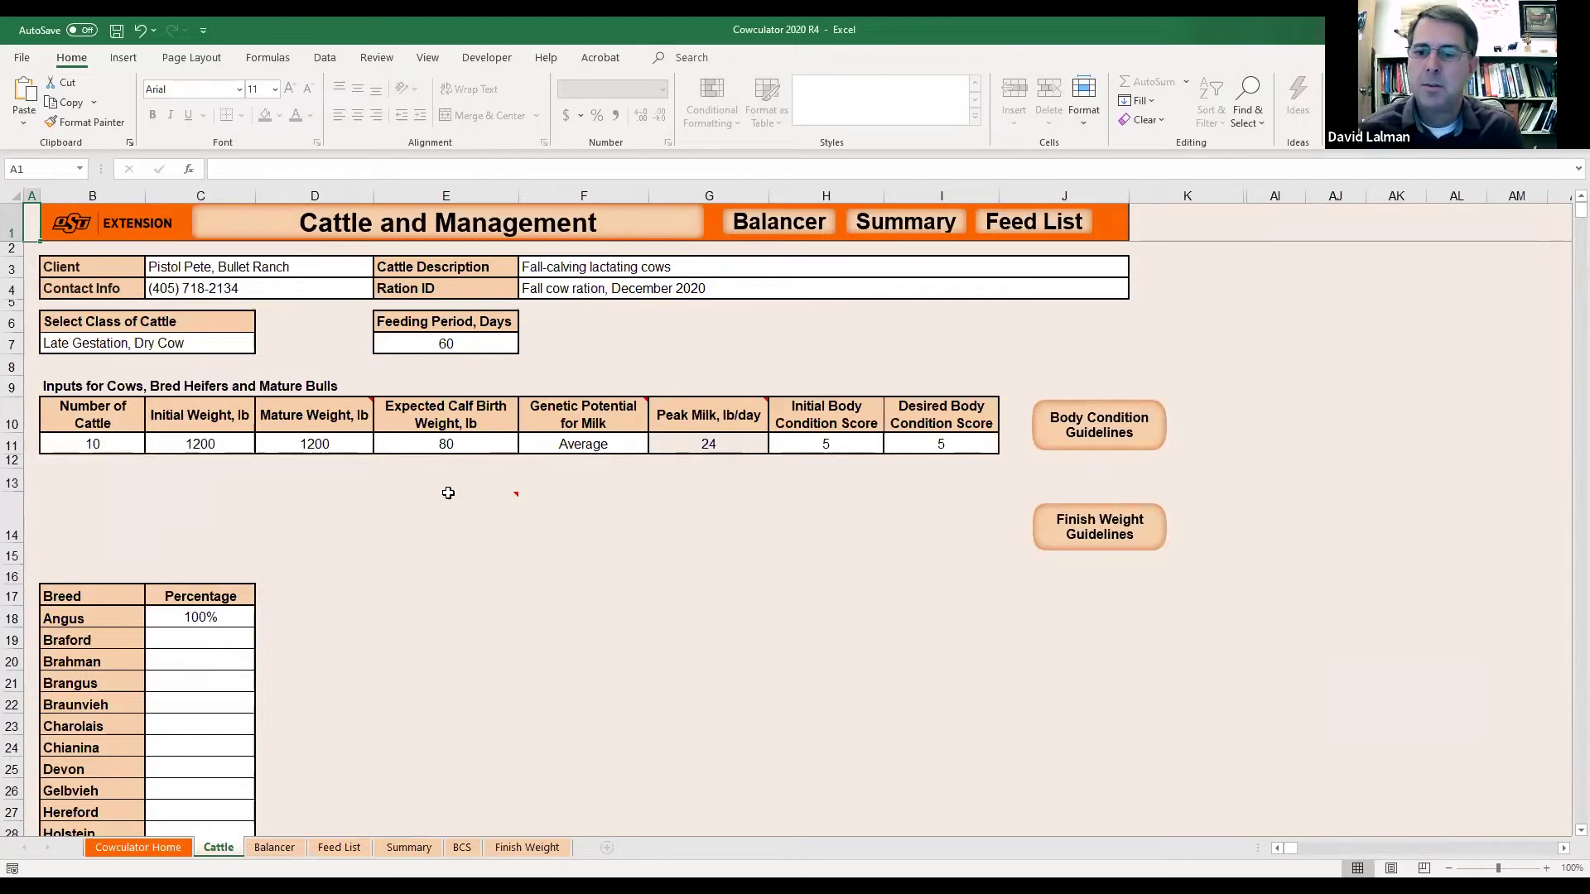
{"action": "left_click", "coordinate": [180, 341]}
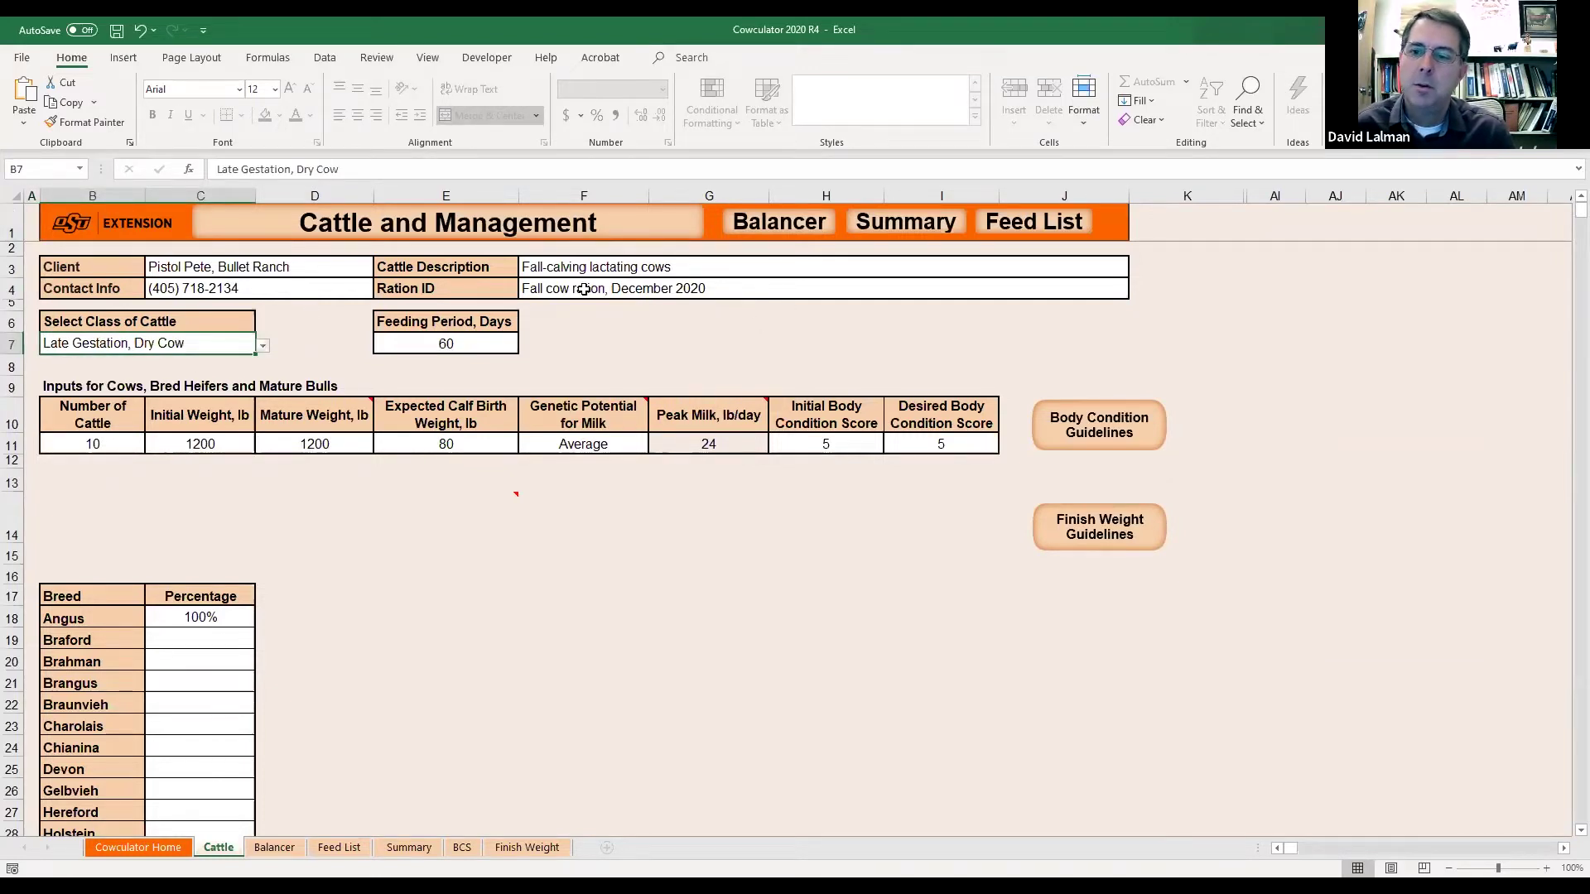
{"action": "left_click", "coordinate": [231, 286]}
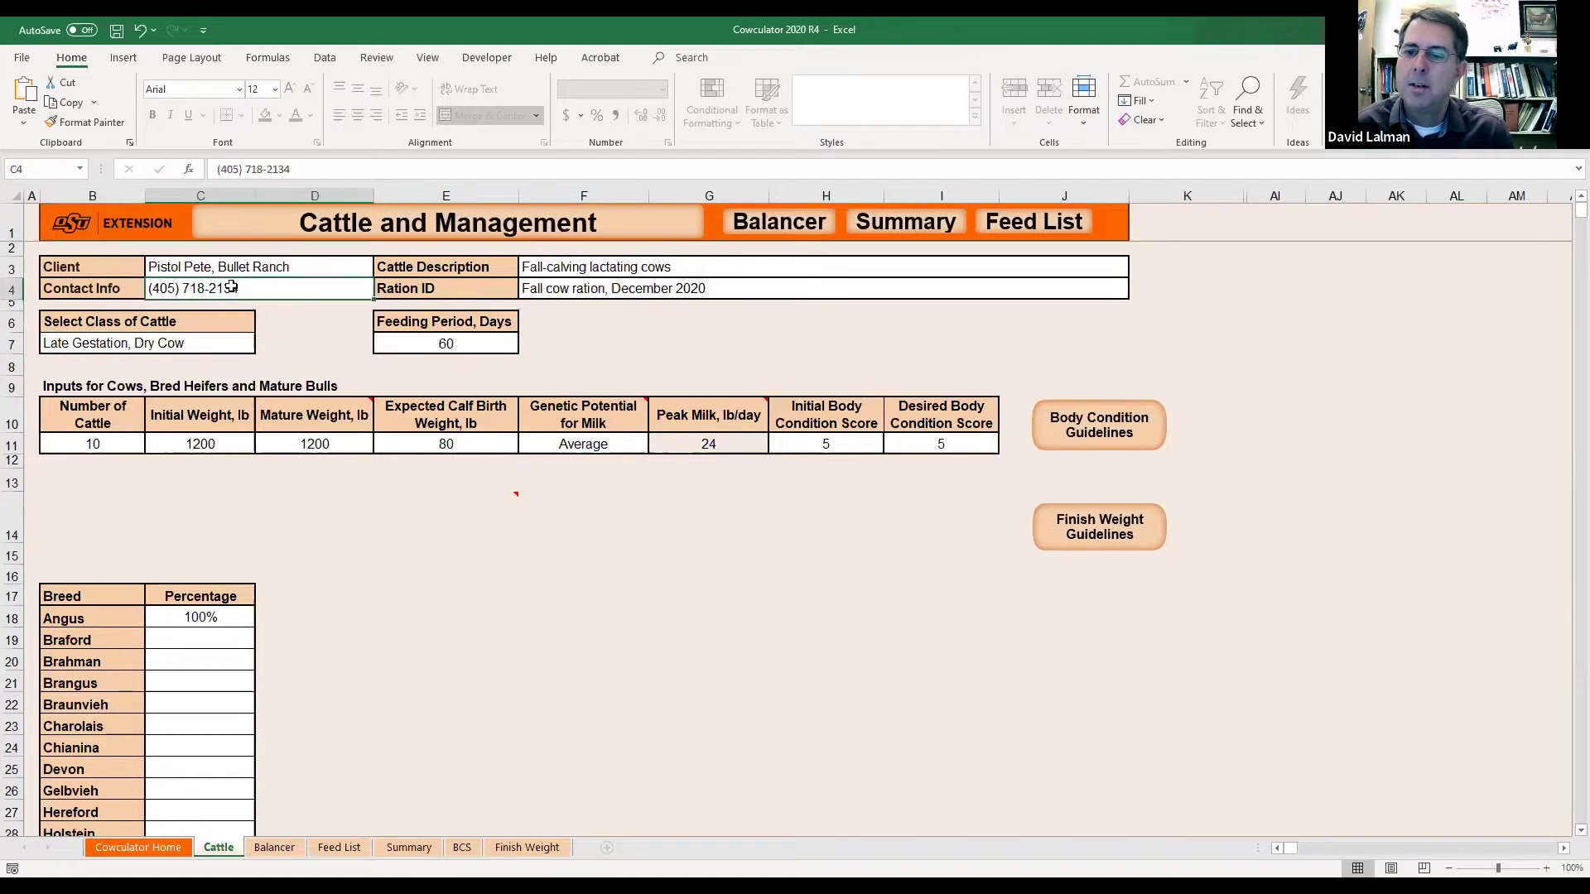
{"action": "left_click", "coordinate": [256, 266]}
{"action": "left_click", "coordinate": [644, 272]}
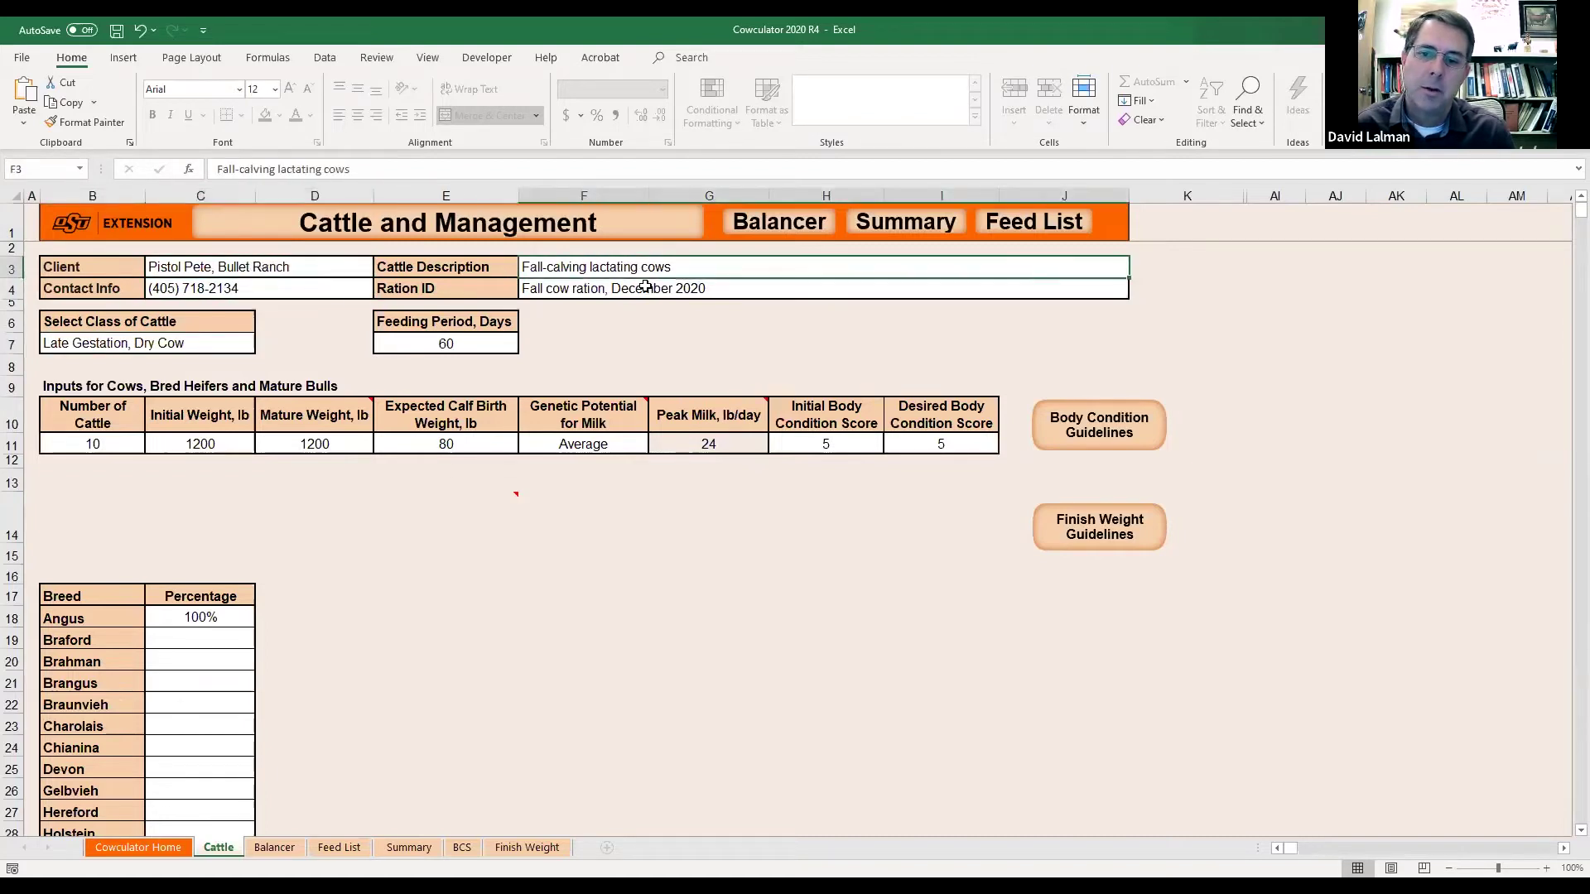
{"action": "left_click", "coordinate": [655, 292]}
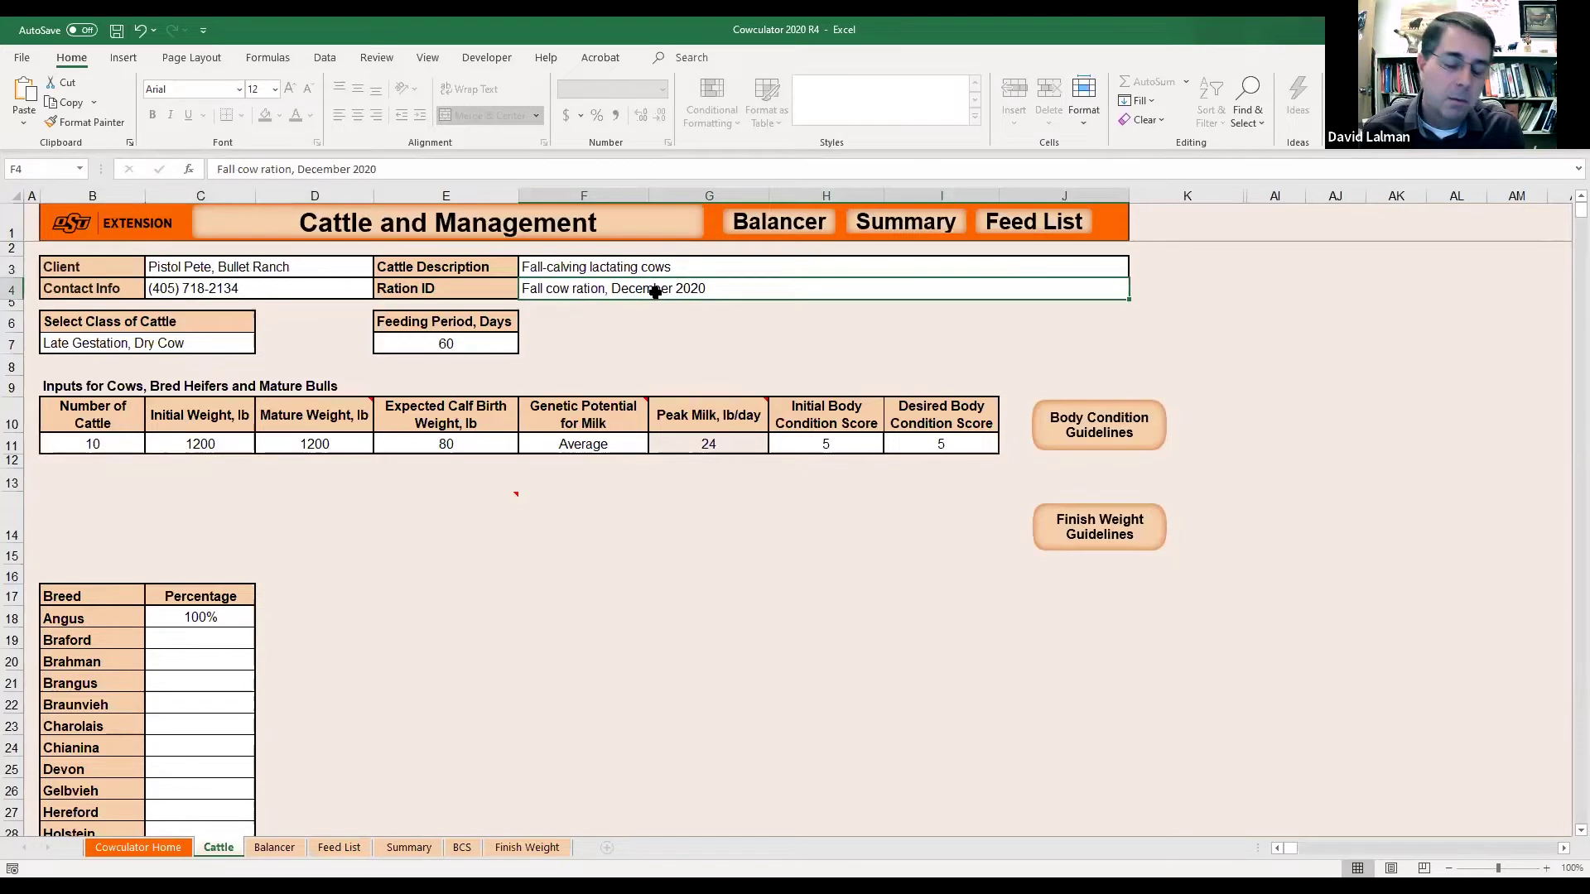
{"action": "left_click", "coordinate": [248, 284]}
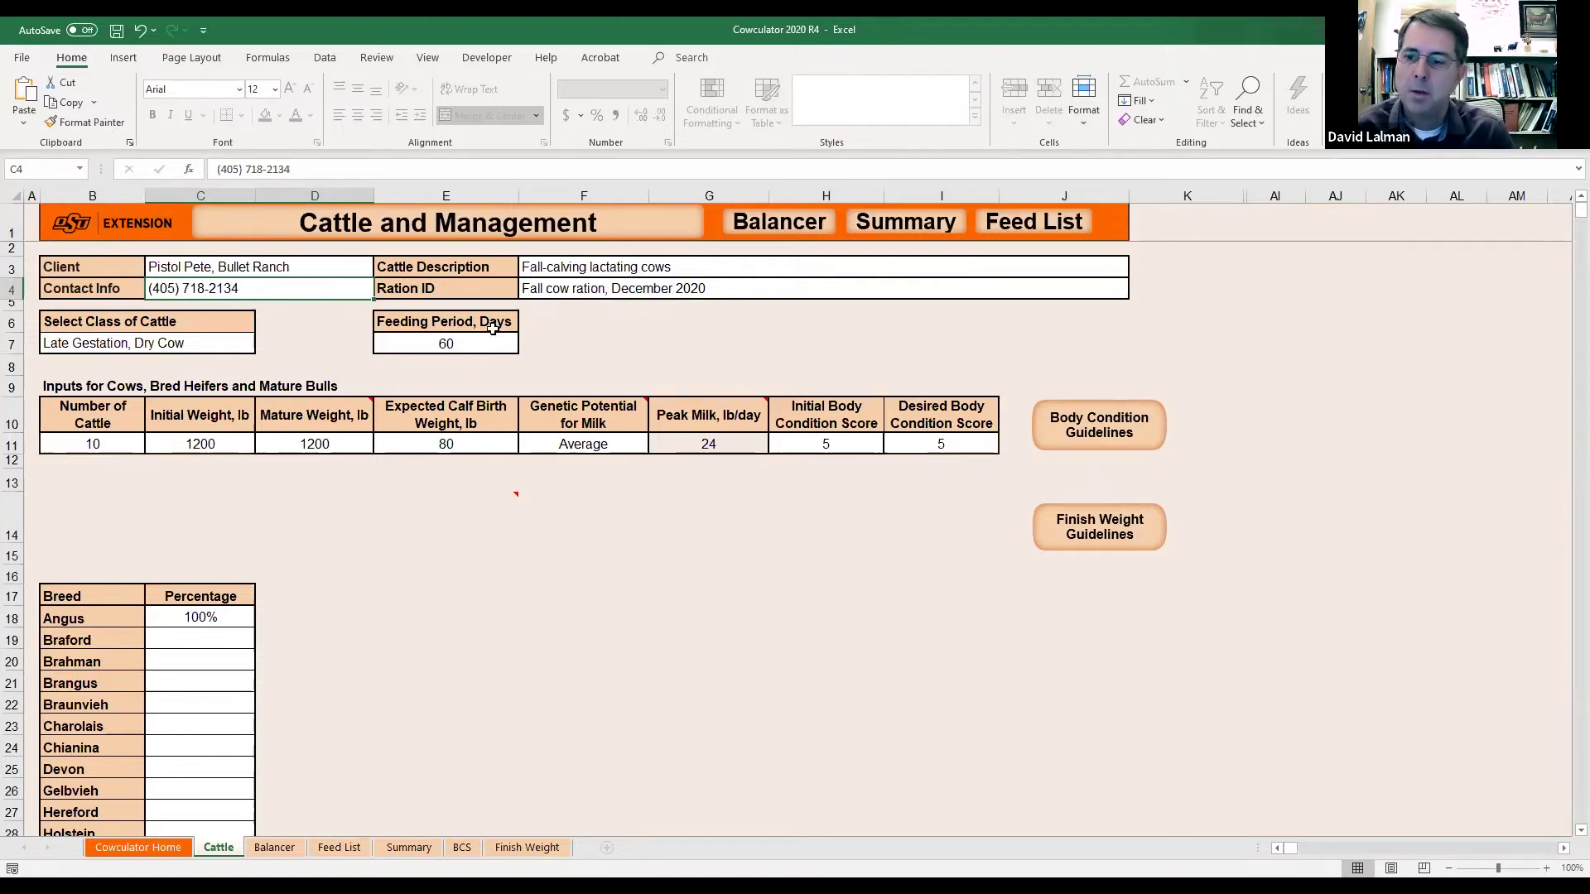
{"action": "left_click", "coordinate": [121, 321]}
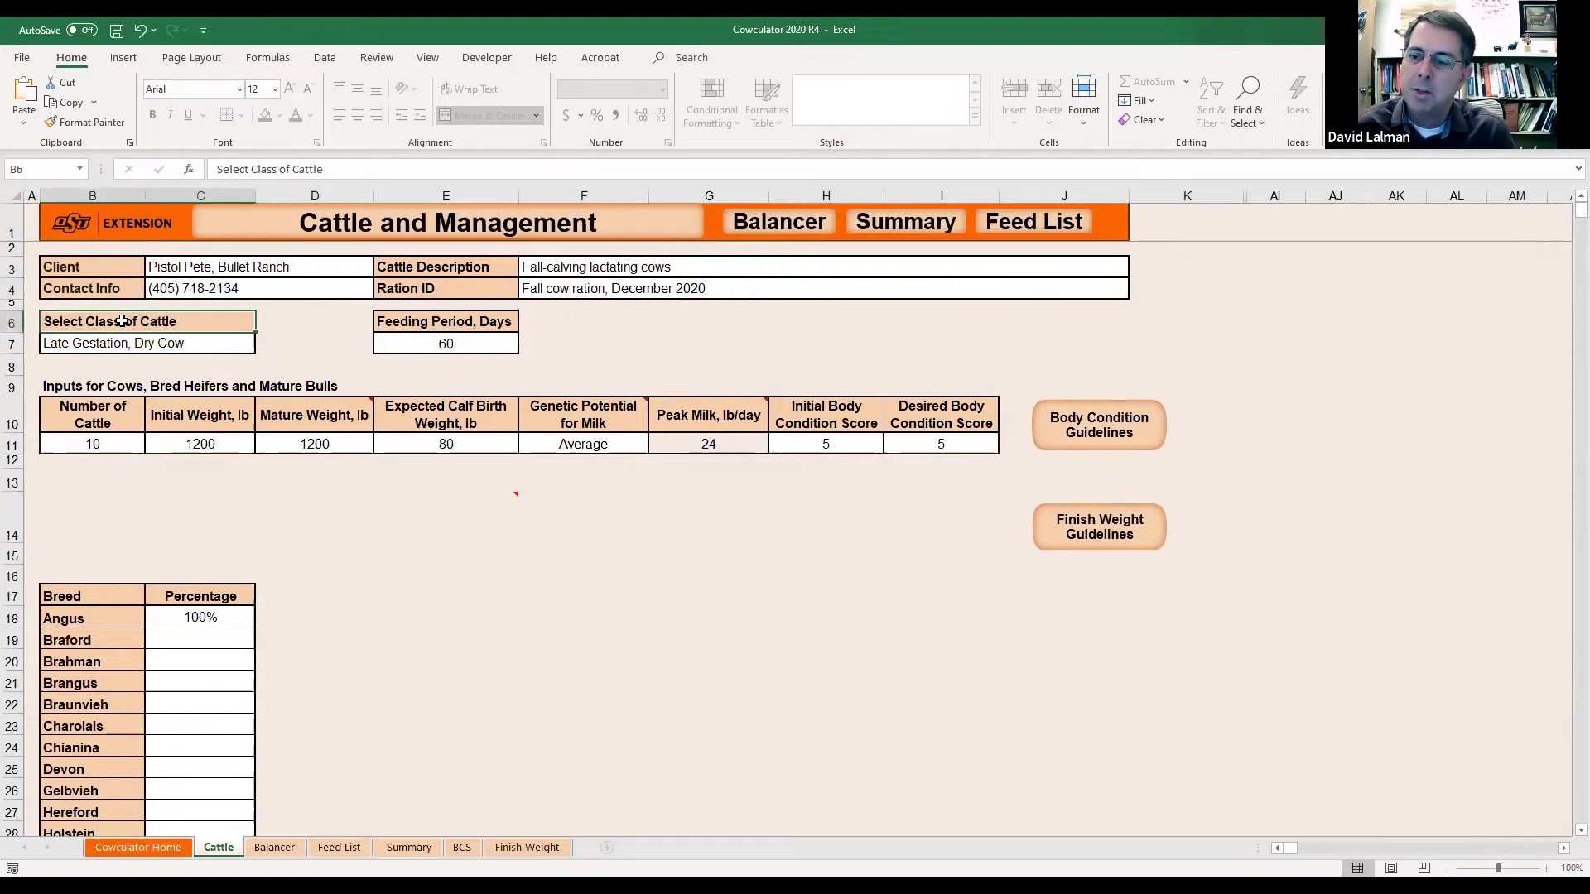
{"action": "left_click", "coordinate": [207, 348]}
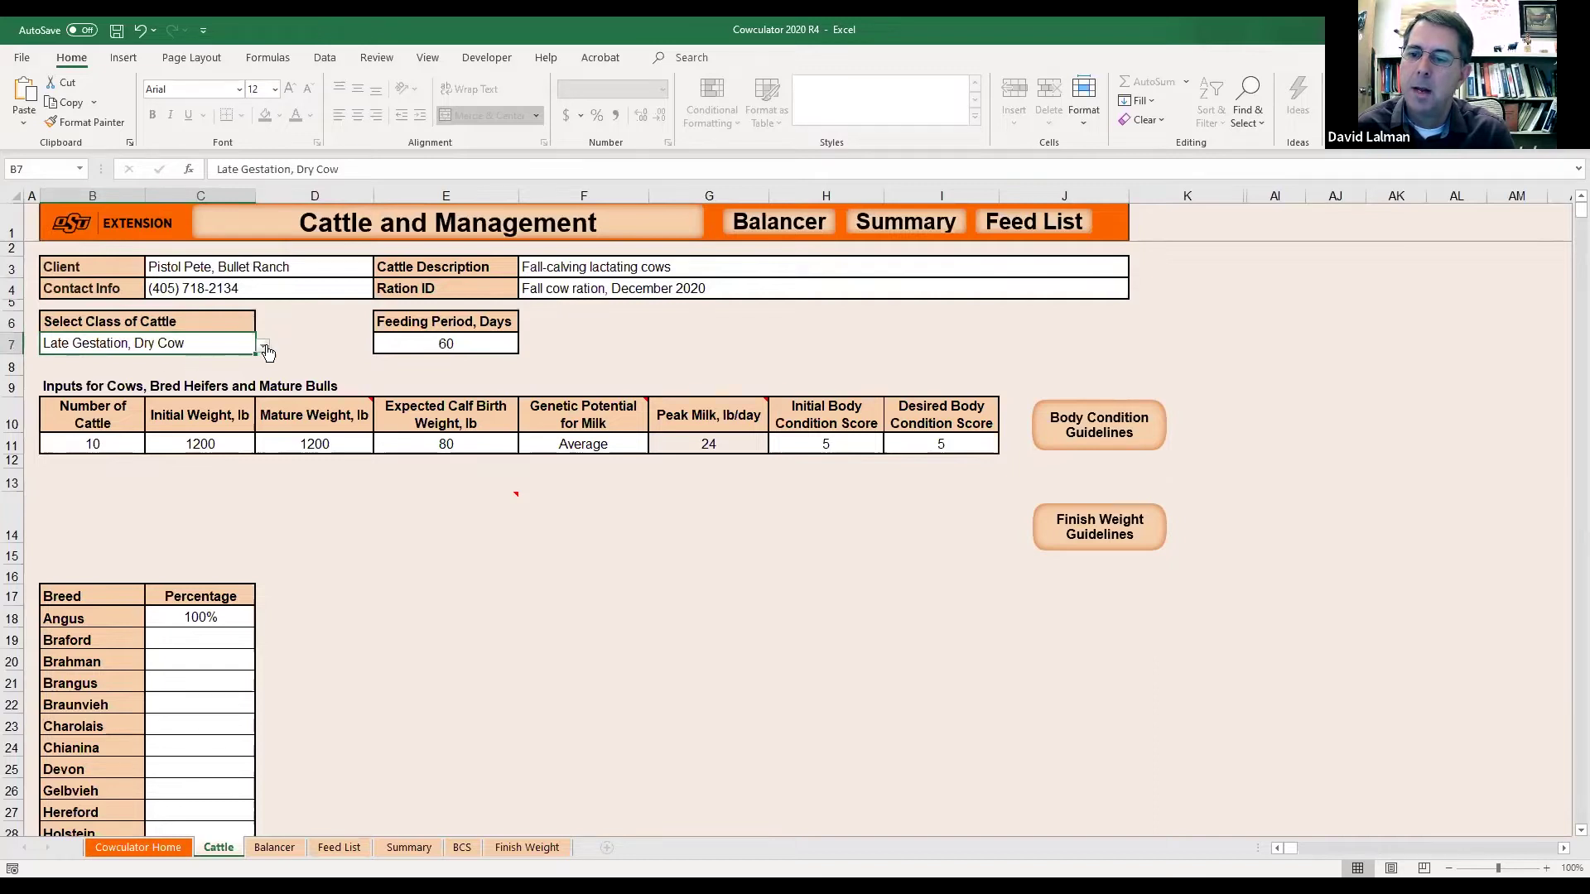
{"action": "left_click", "coordinate": [264, 347]}
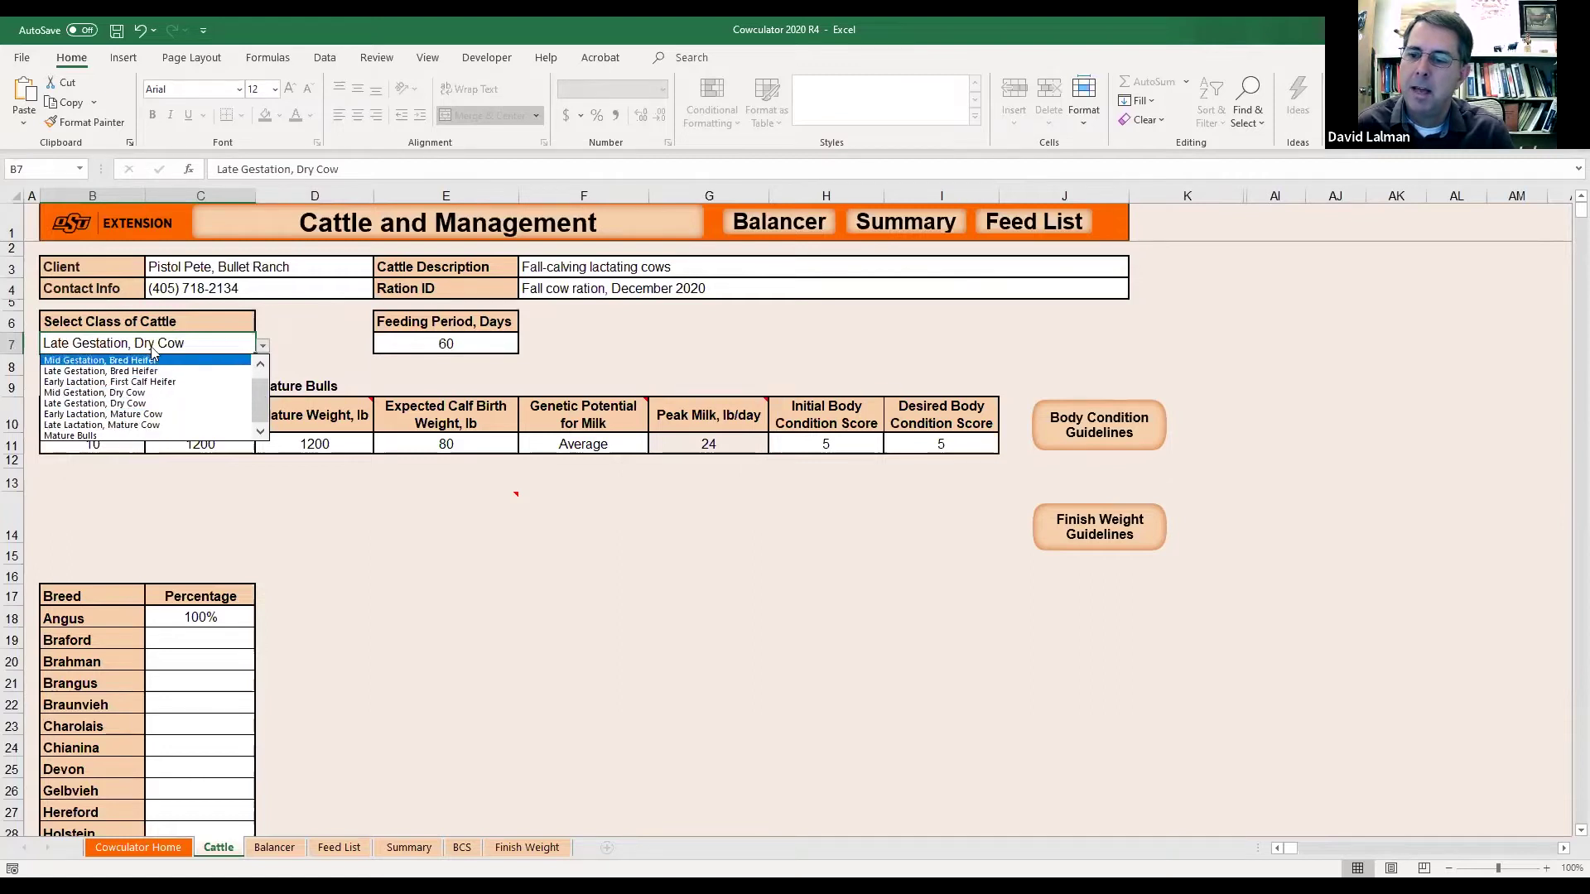
{"action": "left_click_drag", "start_coordinate": [264, 412], "coordinate": [260, 389]}
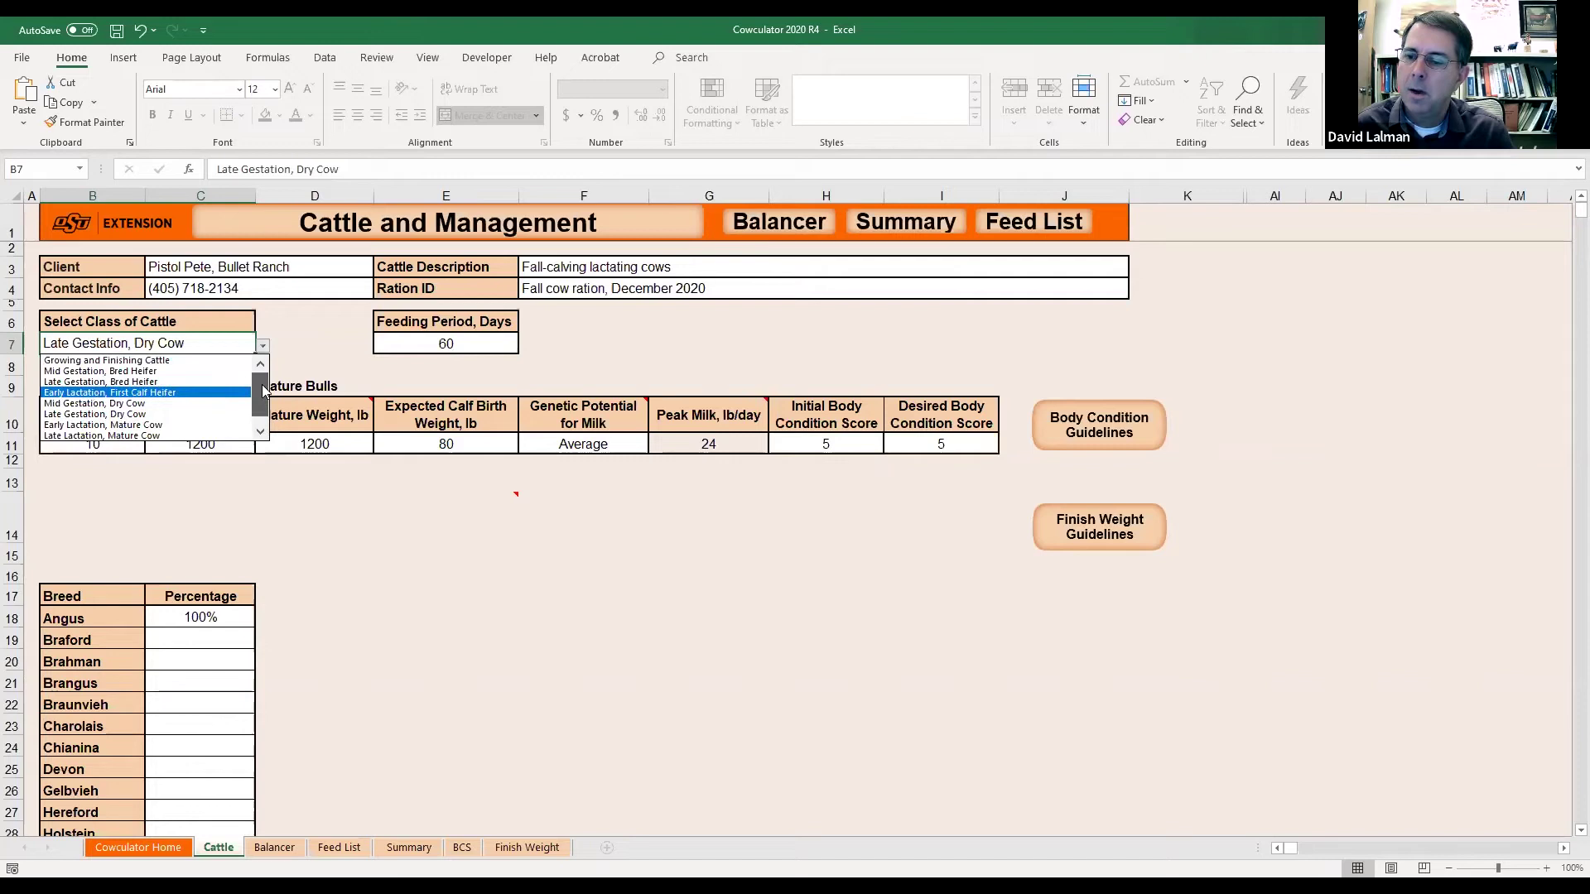
{"action": "left_click_drag", "start_coordinate": [264, 391], "coordinate": [263, 406]}
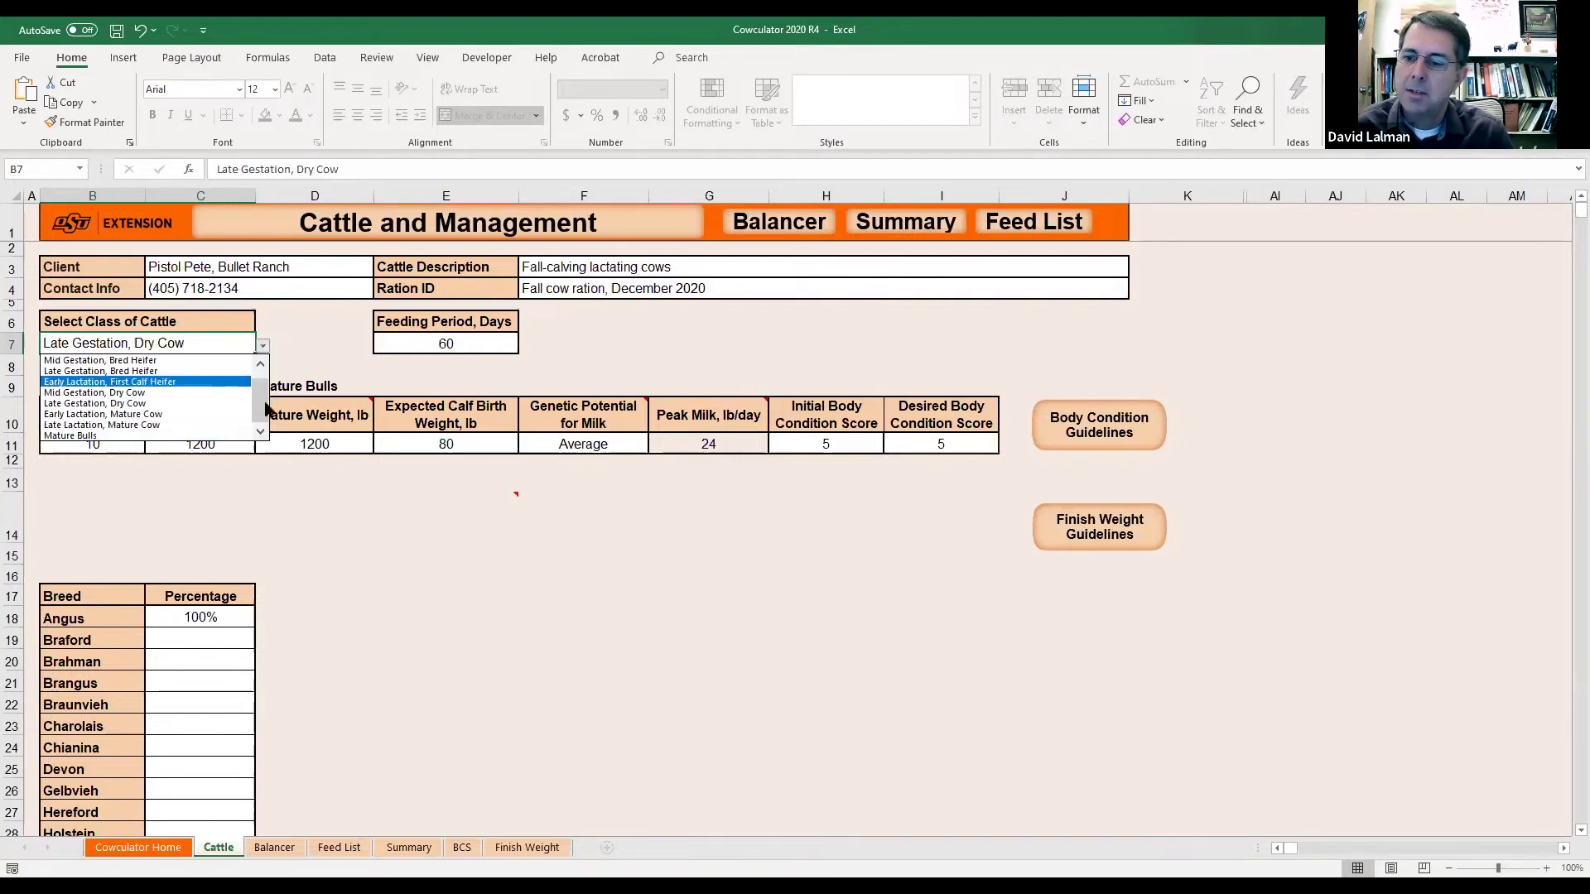
{"action": "left_click_drag", "start_coordinate": [259, 415], "coordinate": [259, 399]}
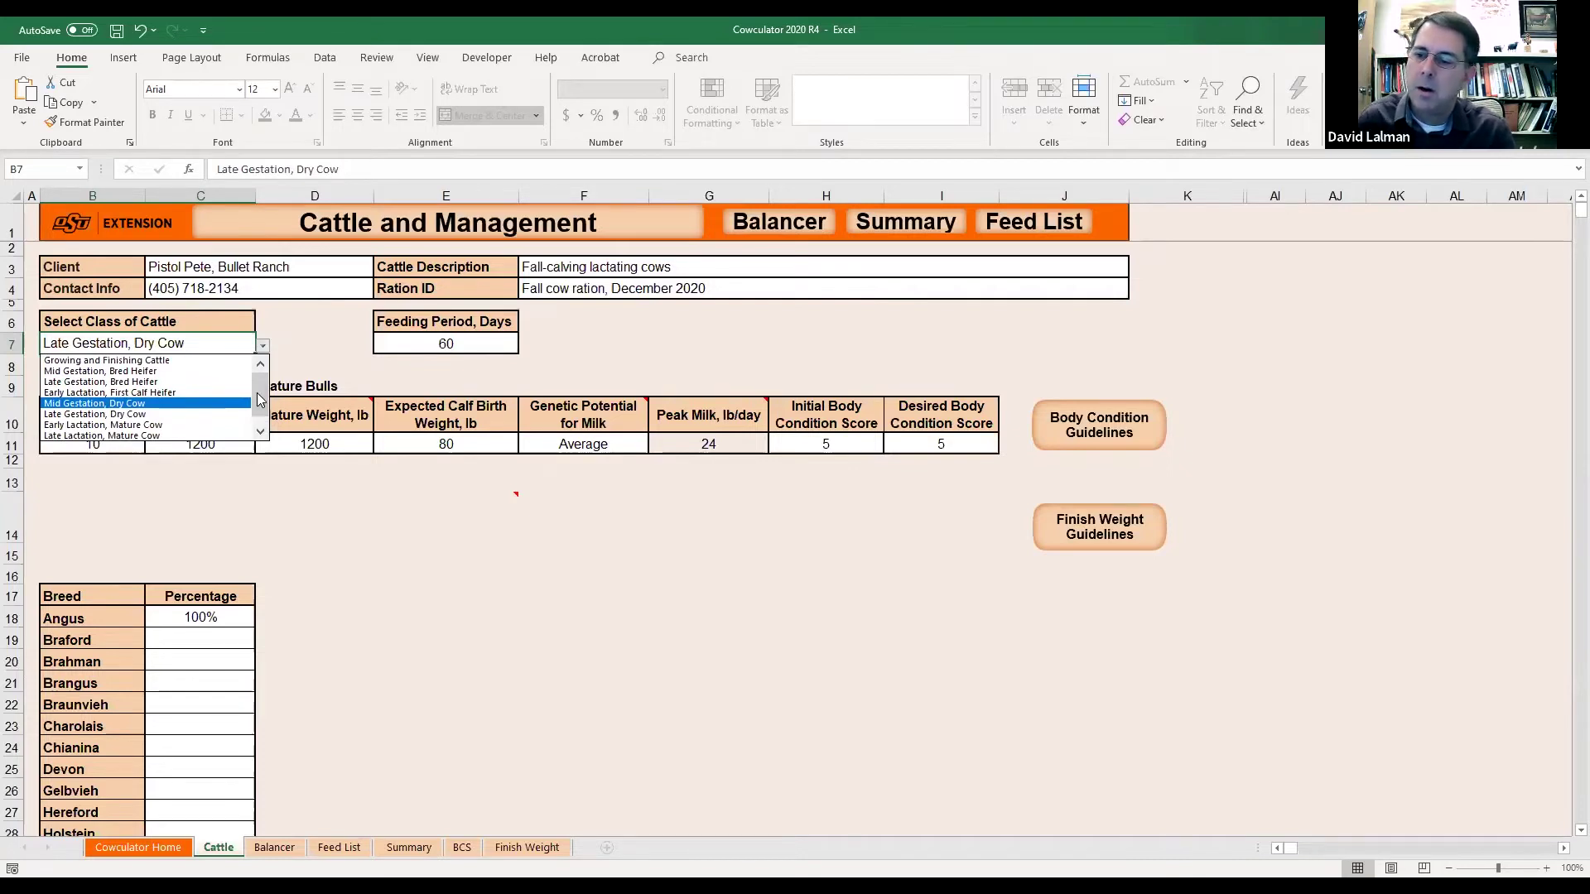
{"action": "left_click", "coordinate": [118, 414]}
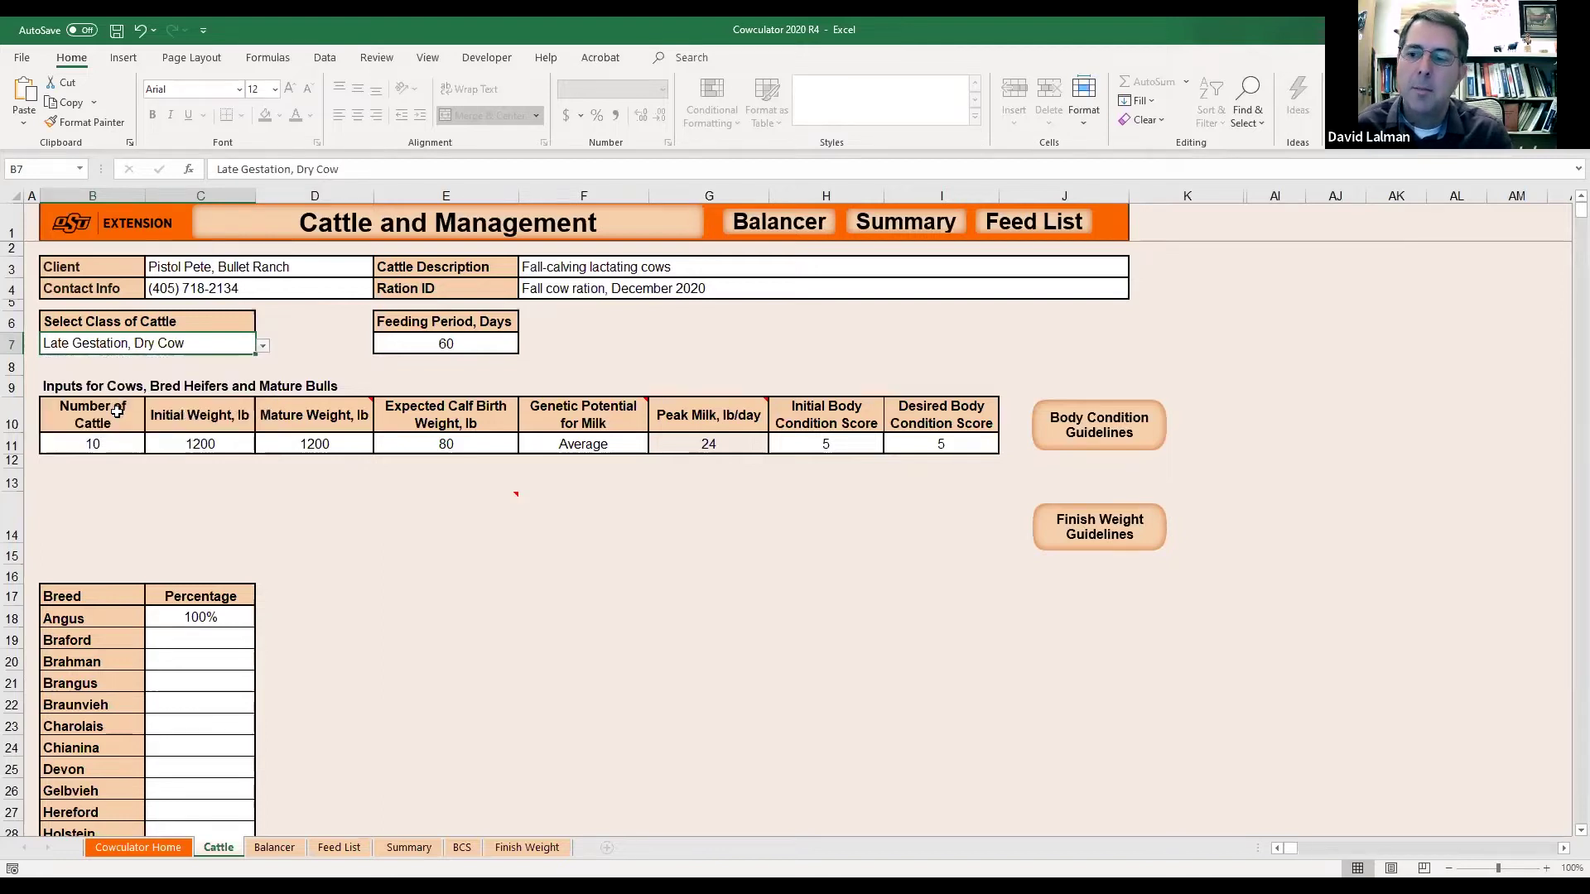
{"action": "left_click", "coordinate": [457, 342]}
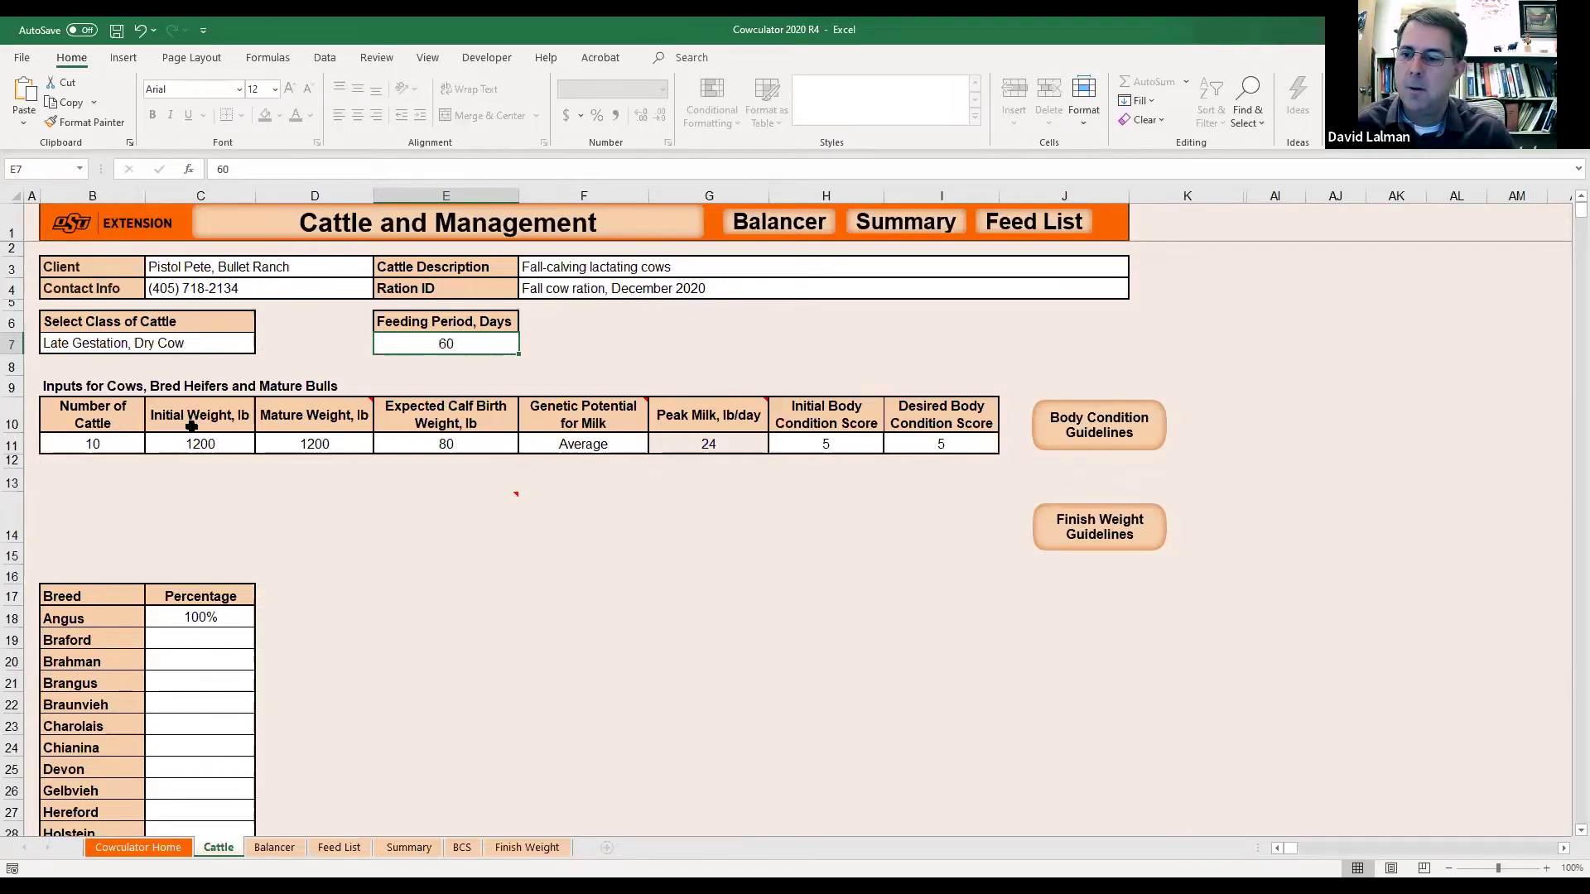
{"action": "left_click", "coordinate": [166, 446]}
{"action": "left_click", "coordinate": [92, 439]}
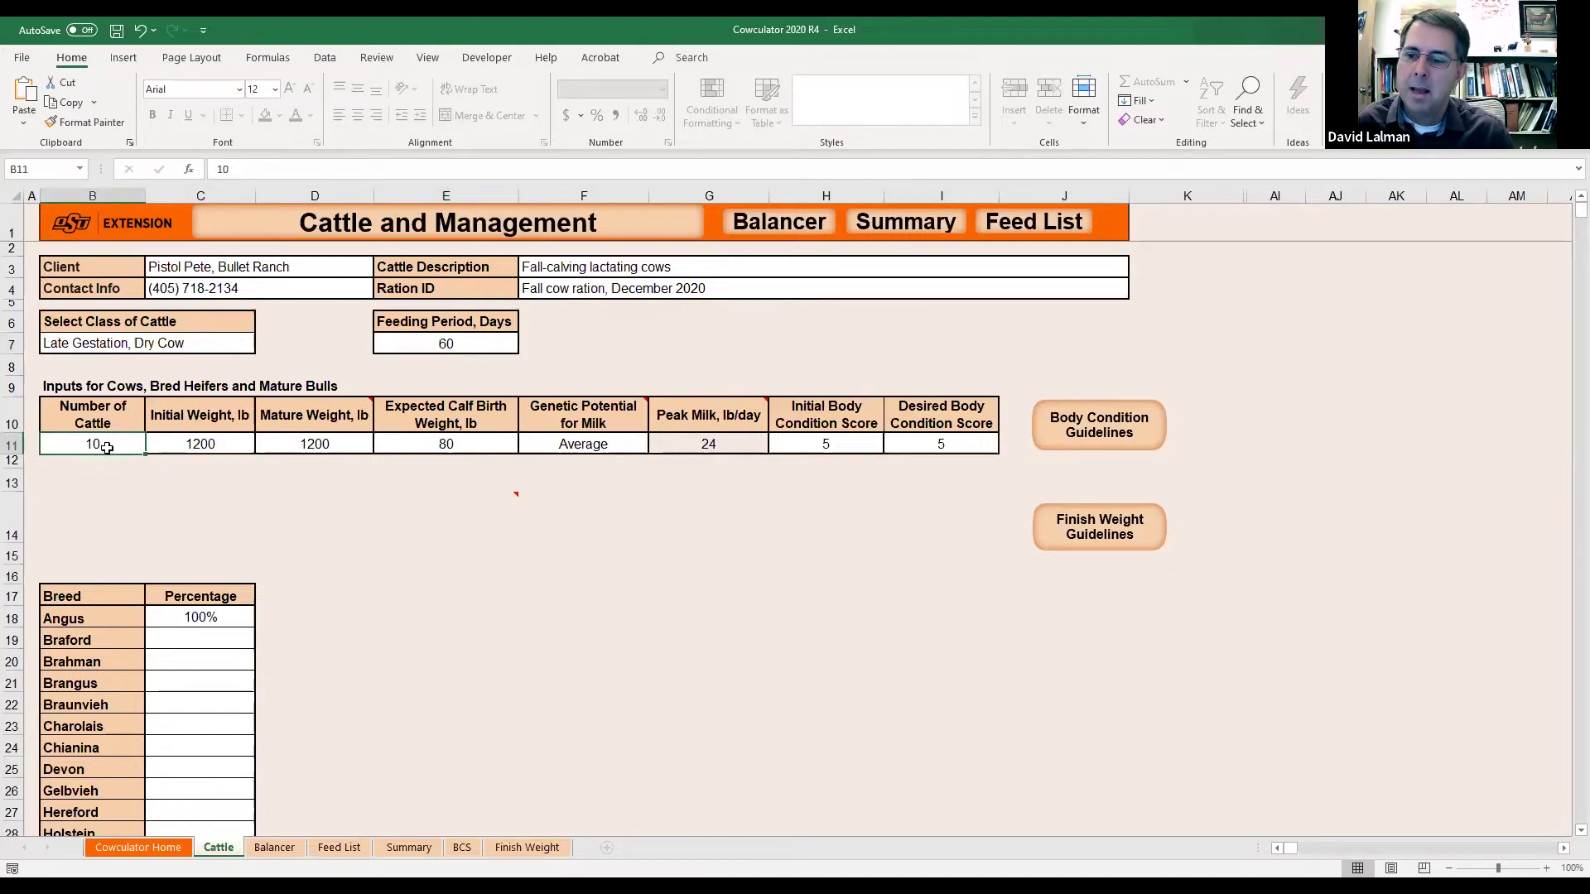
{"action": "left_click", "coordinate": [226, 445]}
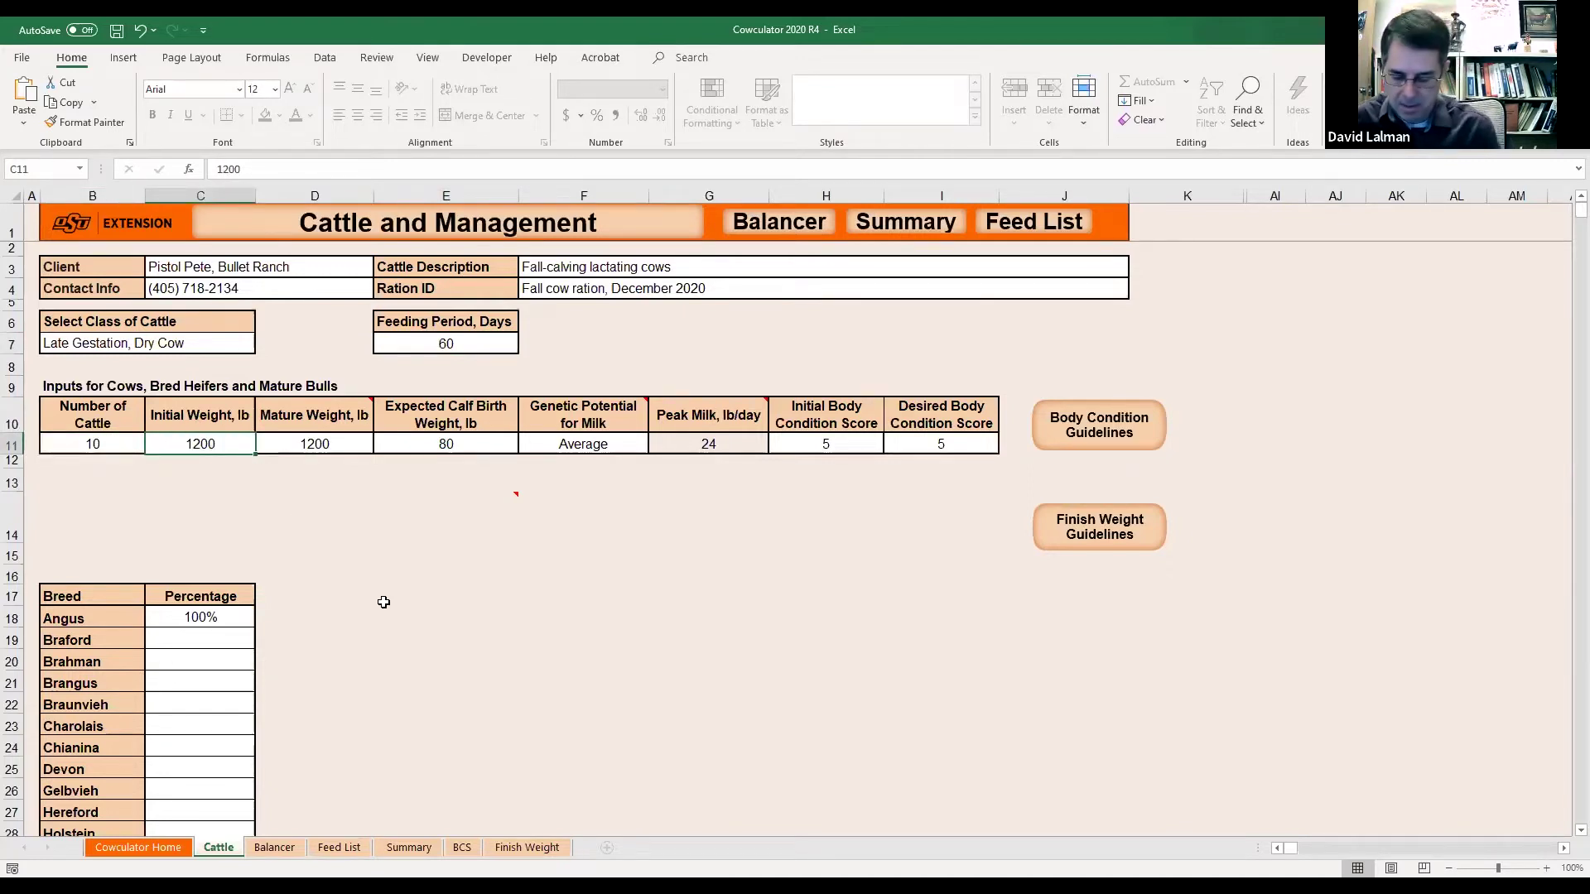
{"action": "key", "text": "Right"}
{"action": "key", "text": "Left"}
{"action": "type", "text": "1000"}
{"action": "key", "text": "Return"}
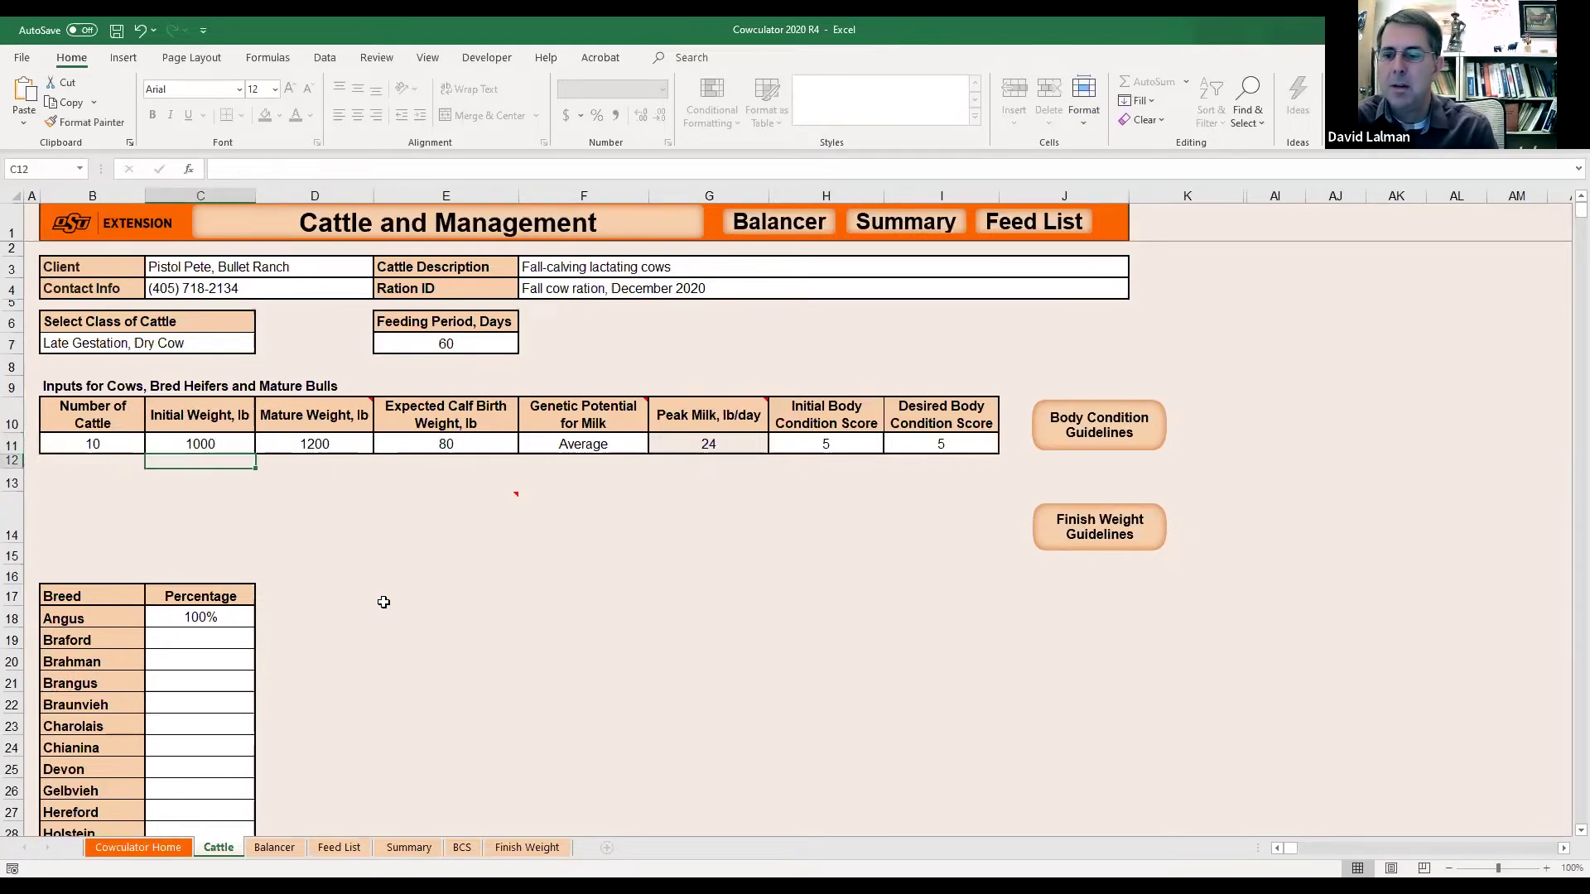
{"action": "key", "text": "Up"}
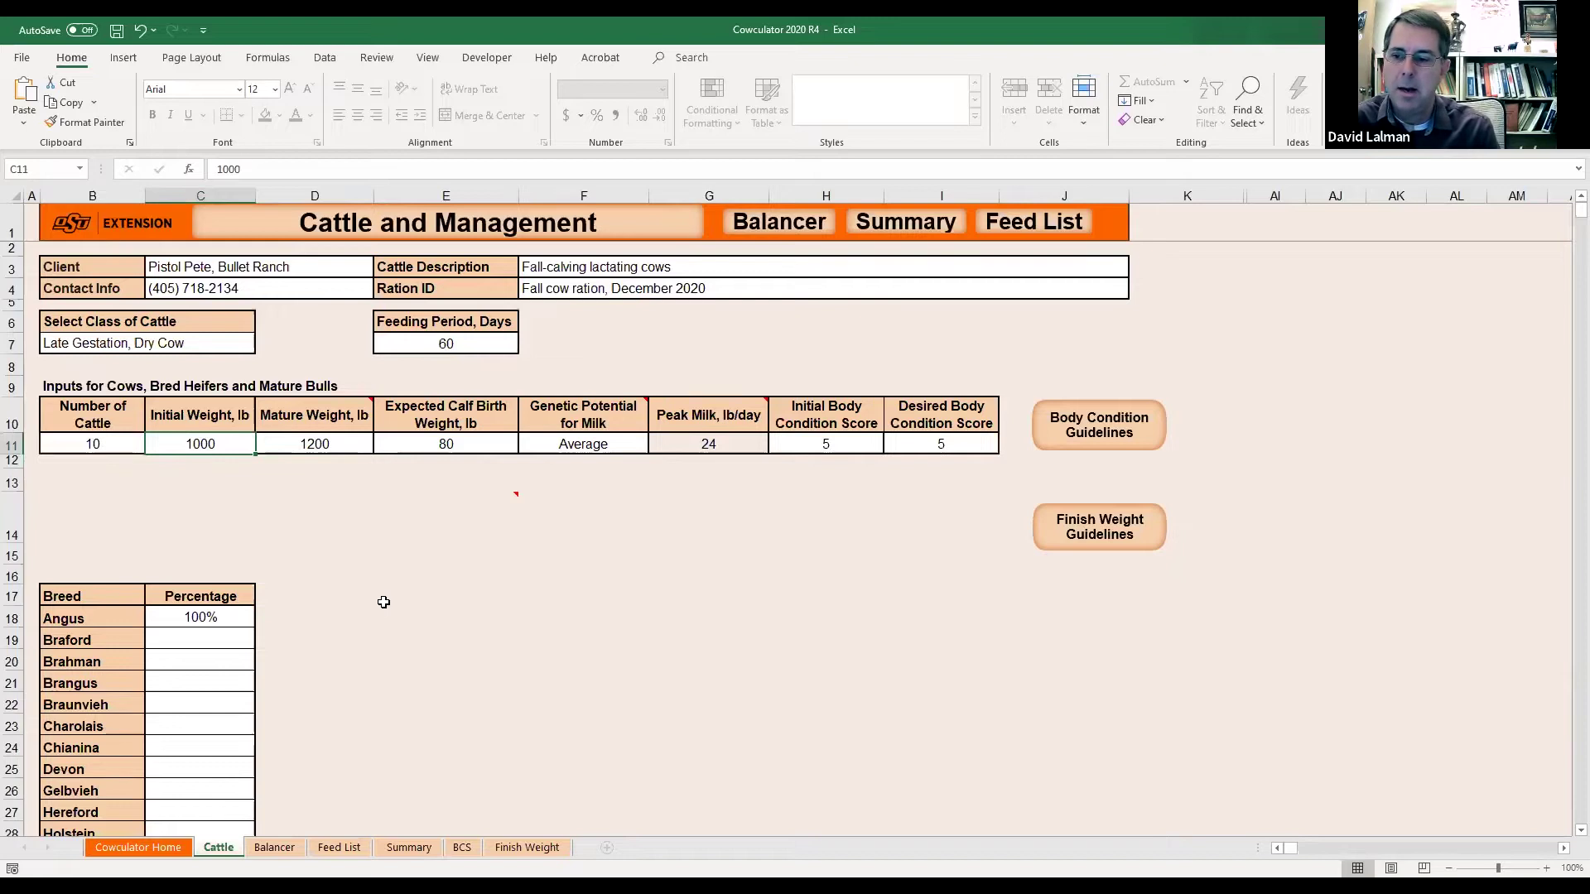
{"action": "type", "text": "1200"}
{"action": "key", "text": "Return"}
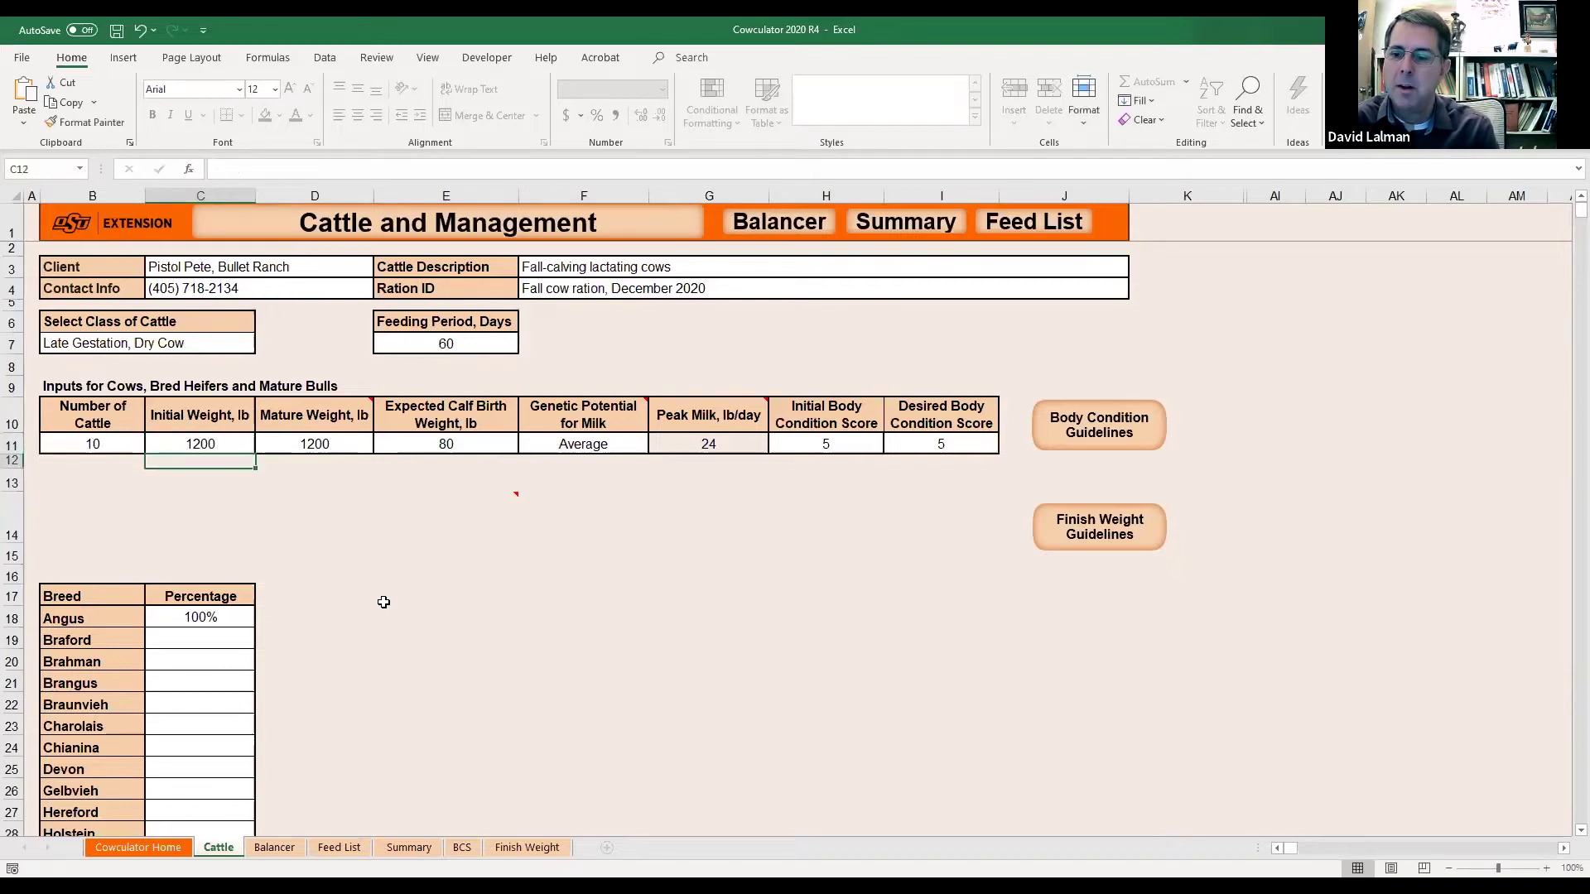
{"action": "key", "text": "Up"}
{"action": "key", "text": "Right"}
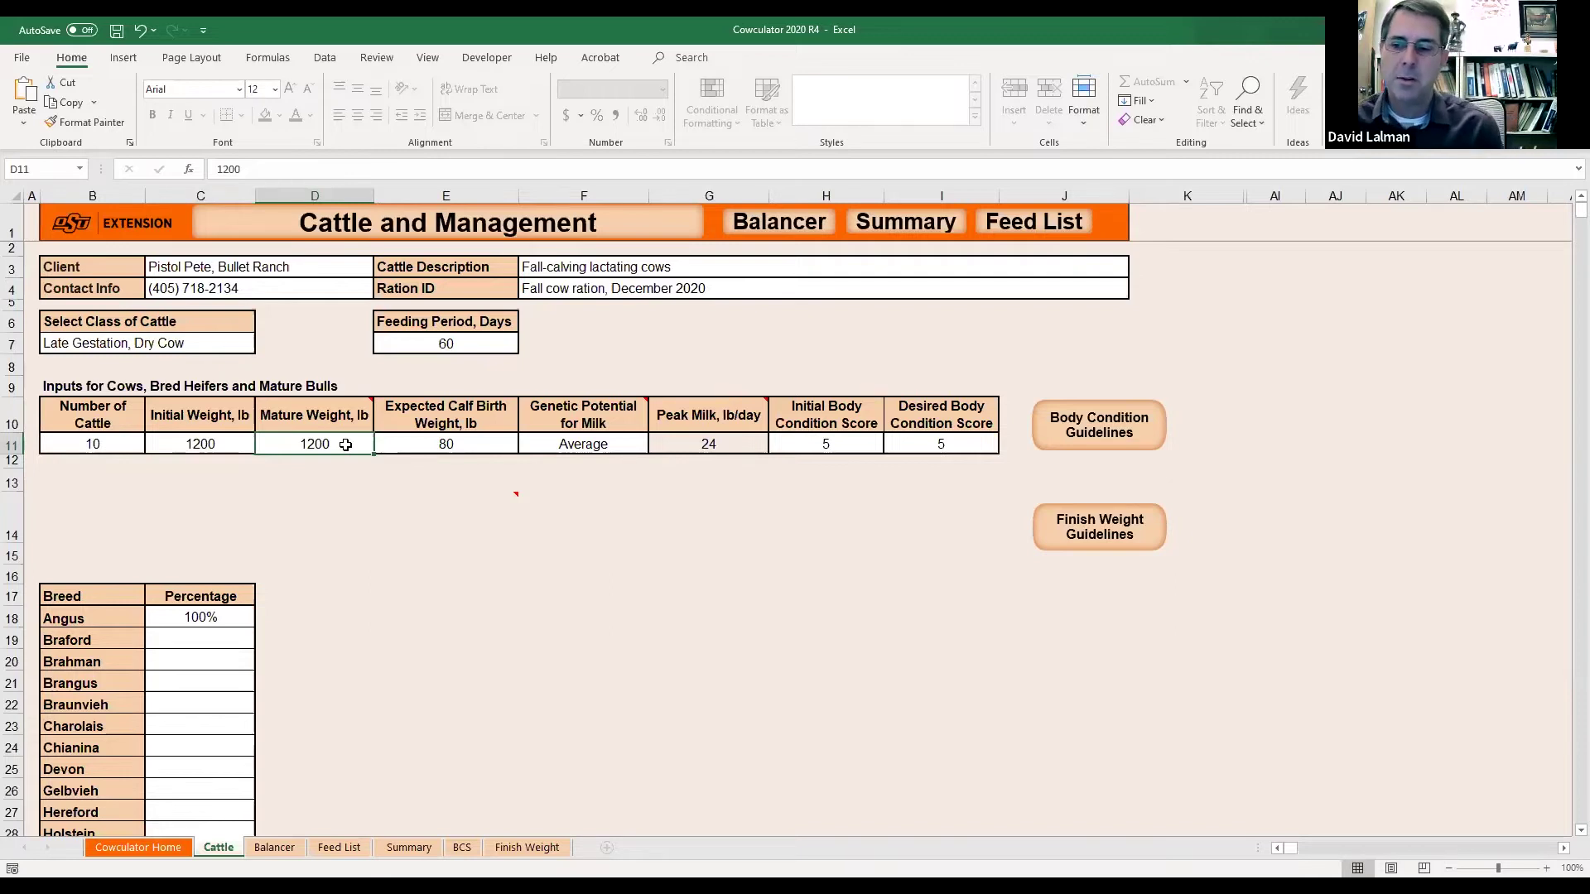
{"action": "key", "text": "Left"}
{"action": "key", "text": "Right"}
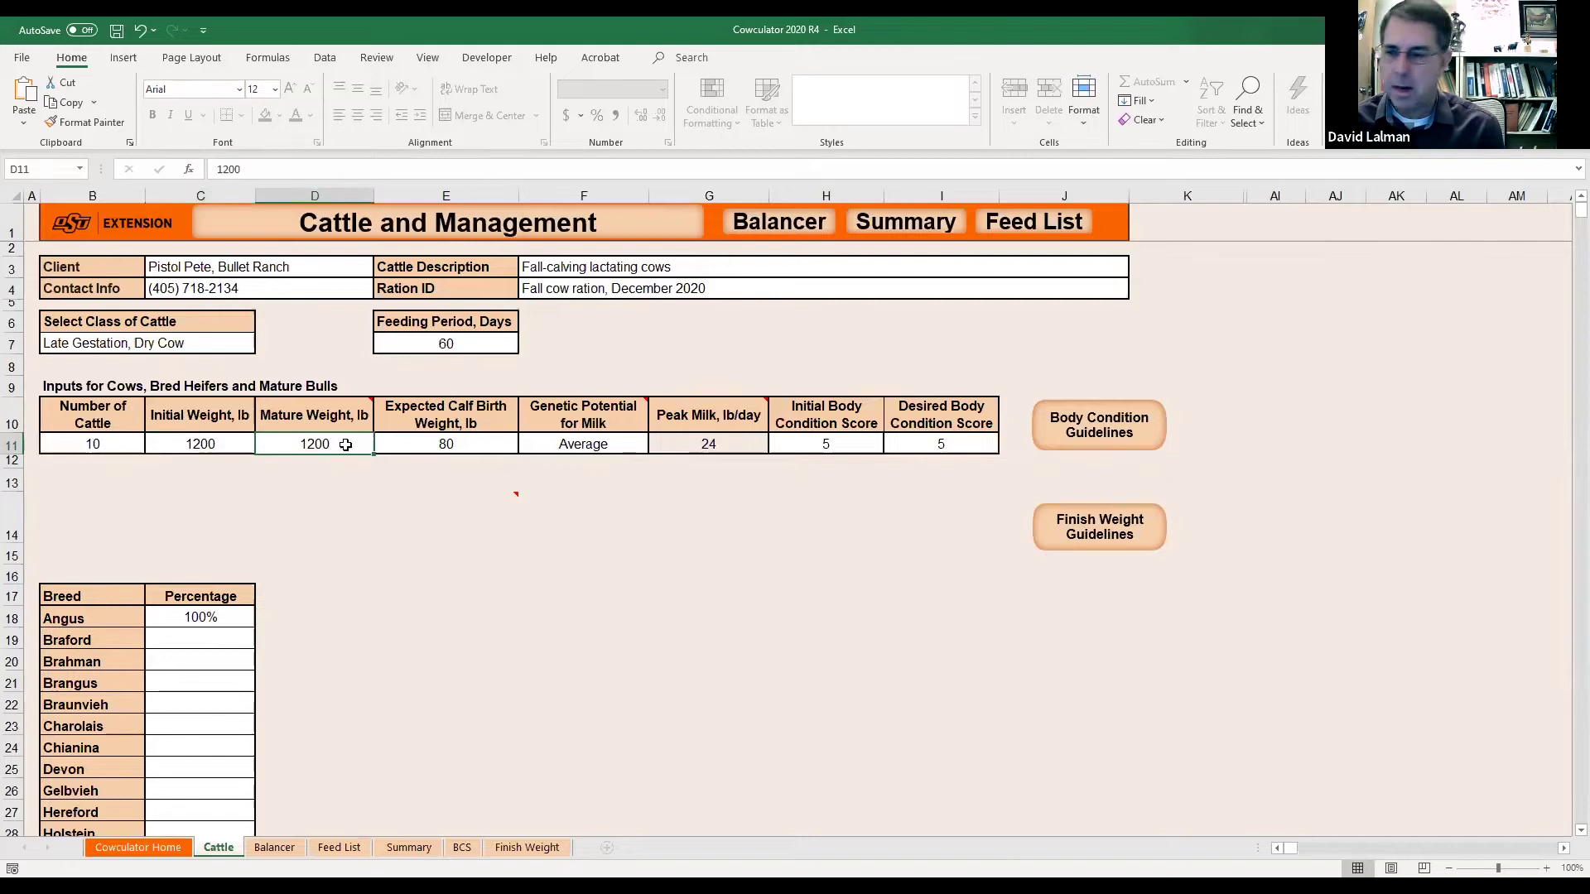
{"action": "key", "text": "Left"}
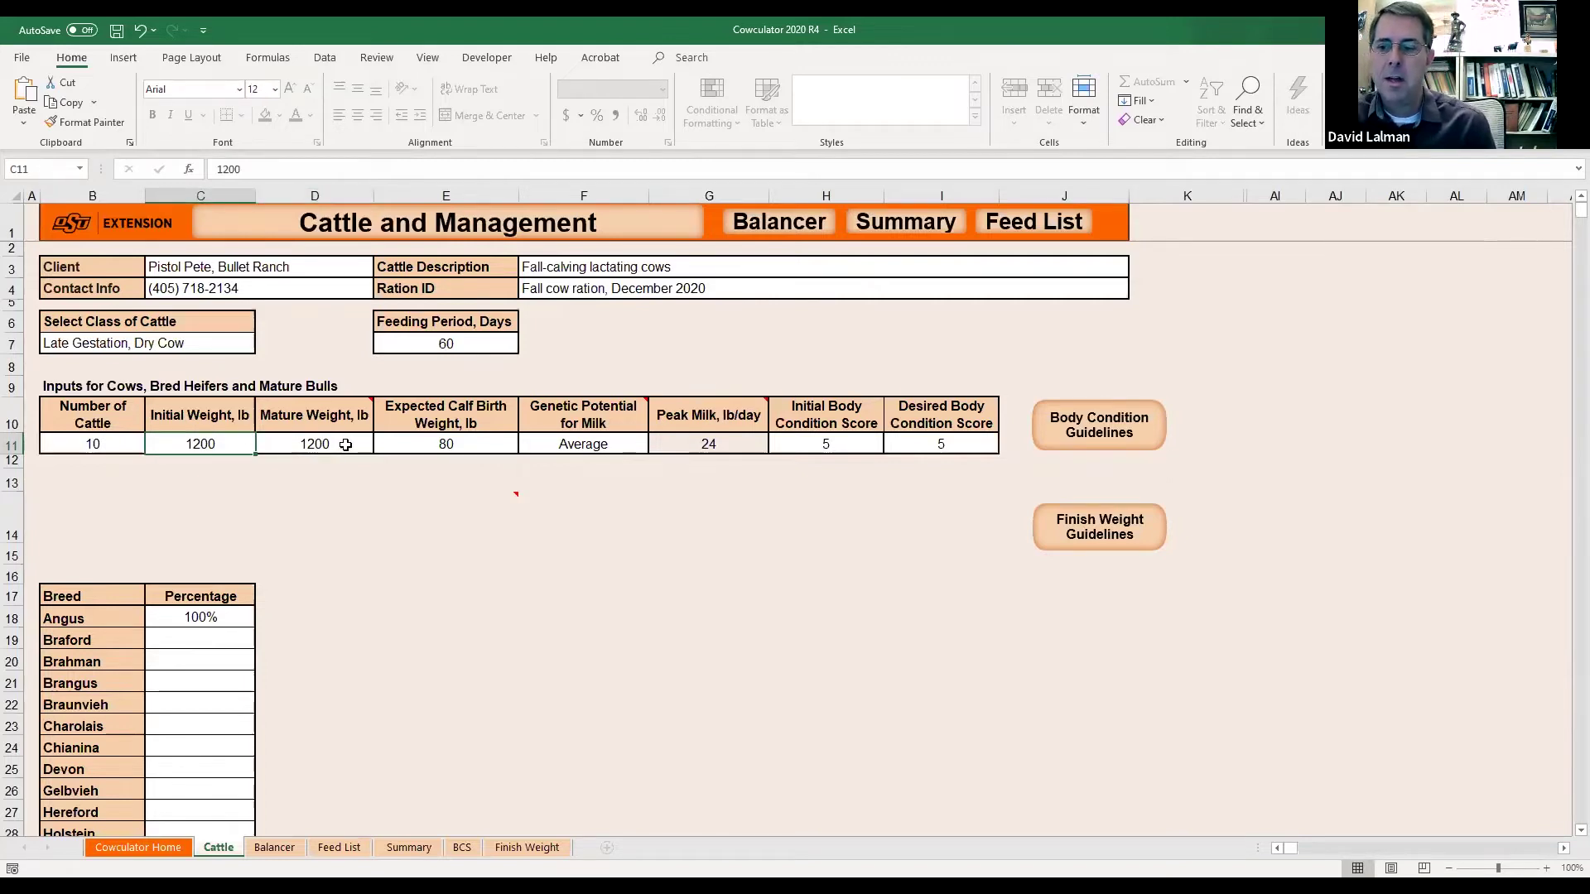
{"action": "key", "text": "Right"}
{"action": "key", "text": "Left"}
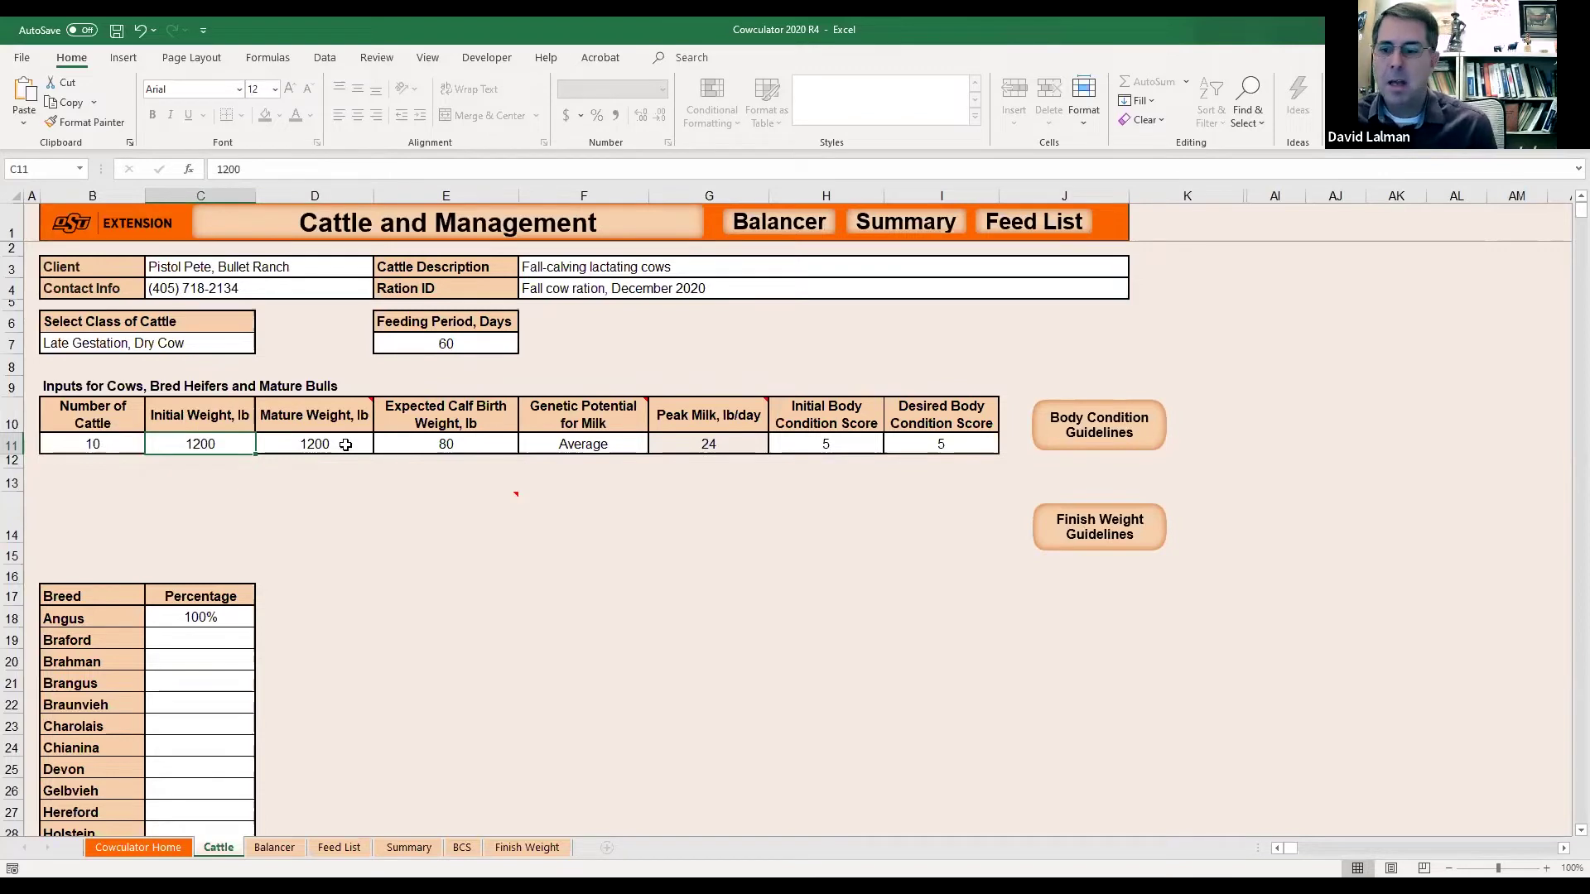
{"action": "left_click", "coordinate": [329, 445]}
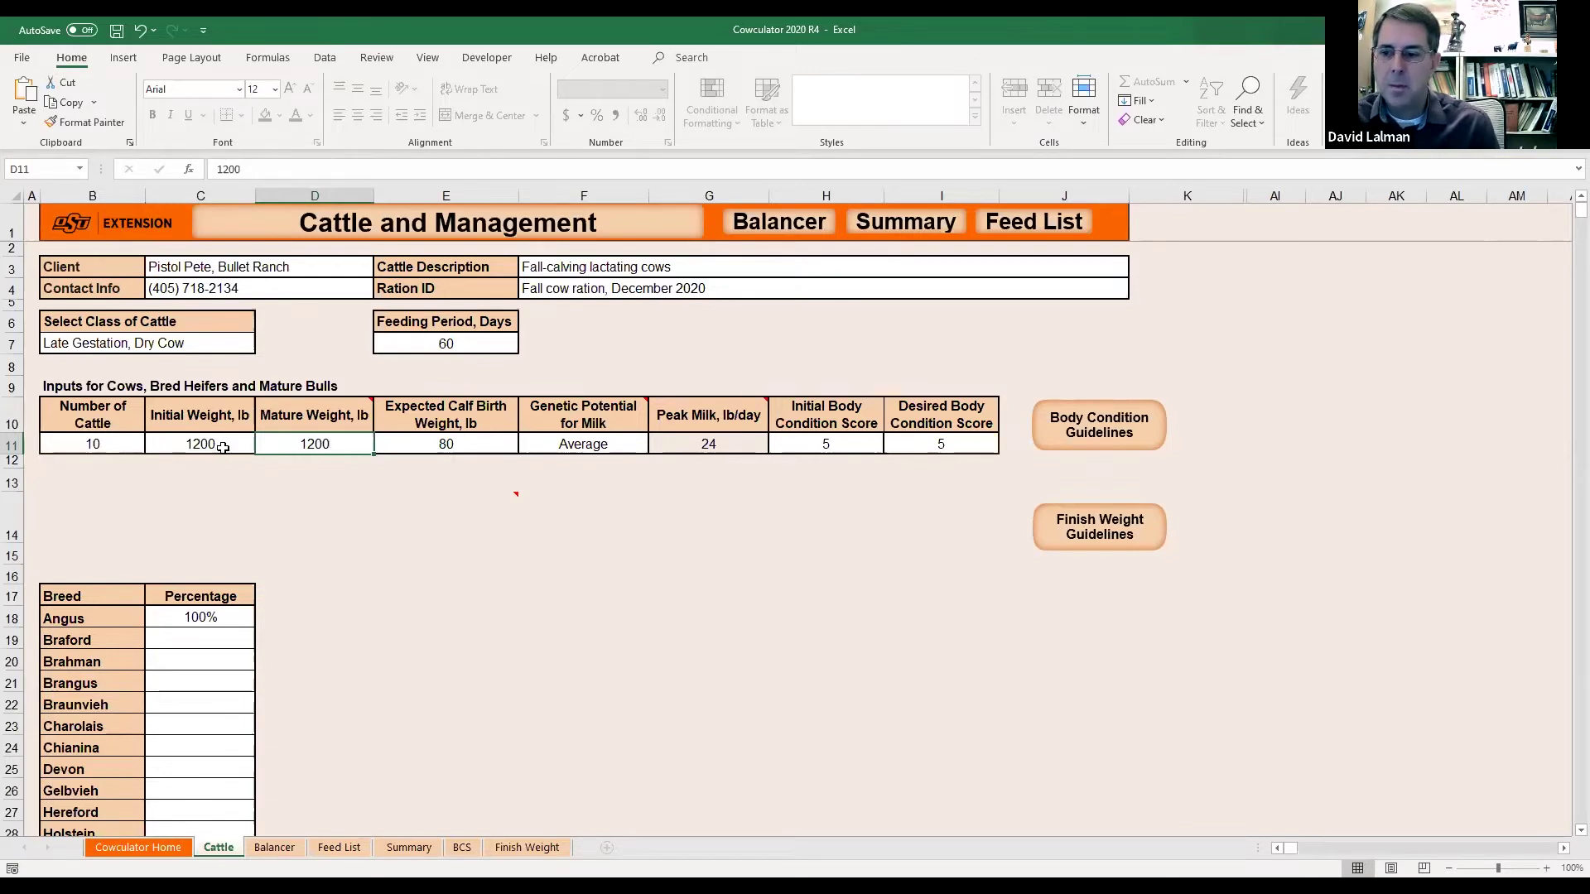
{"action": "left_click", "coordinate": [473, 441]}
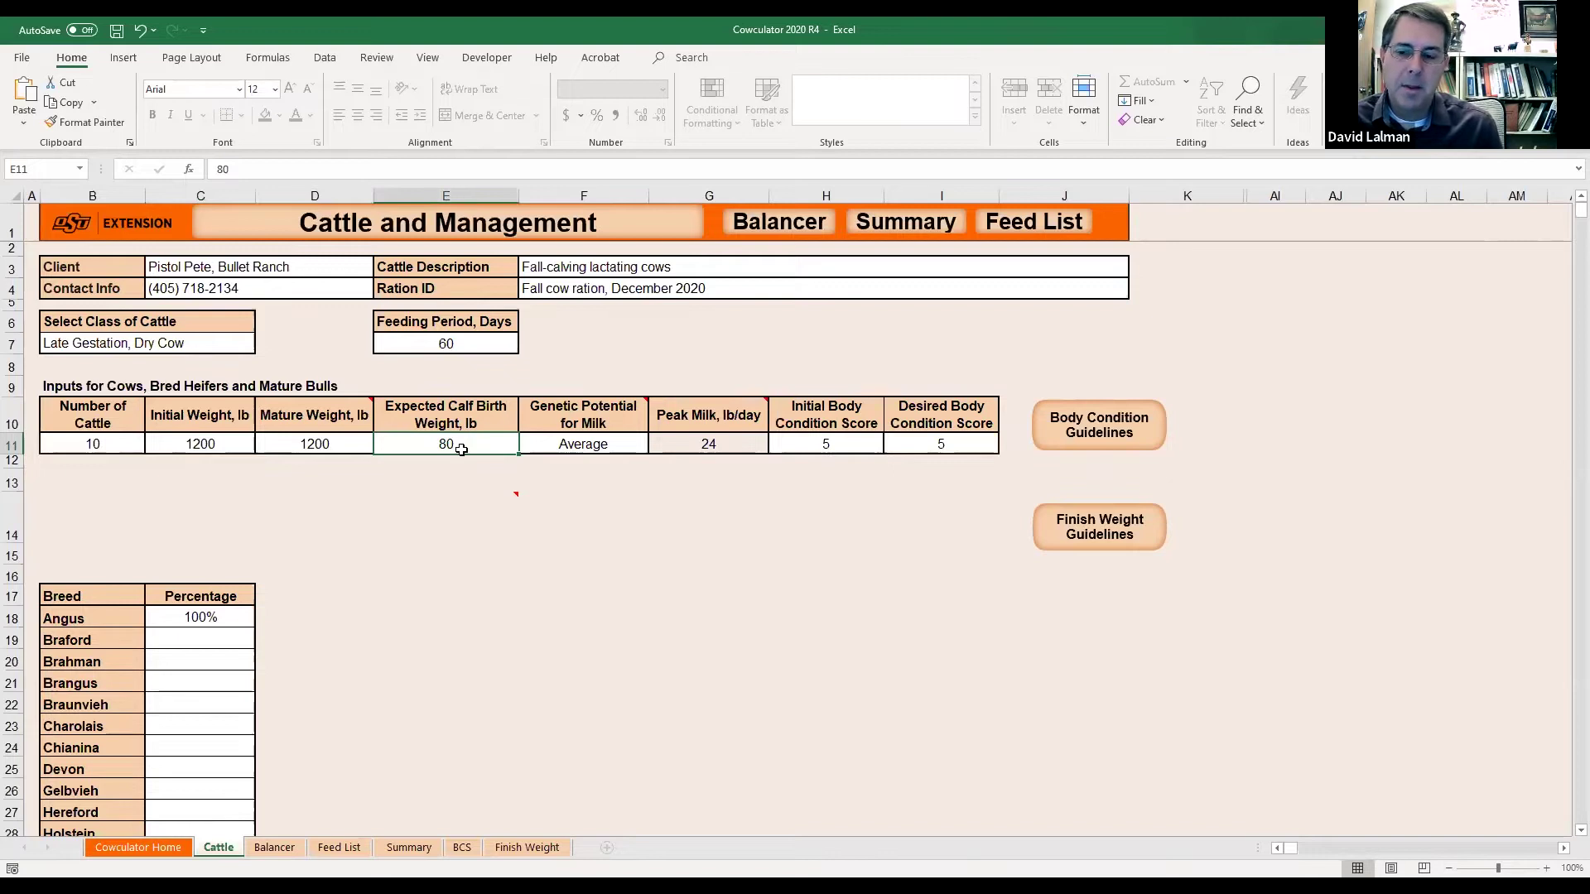
{"action": "mouse_move", "coordinate": [450, 527]}
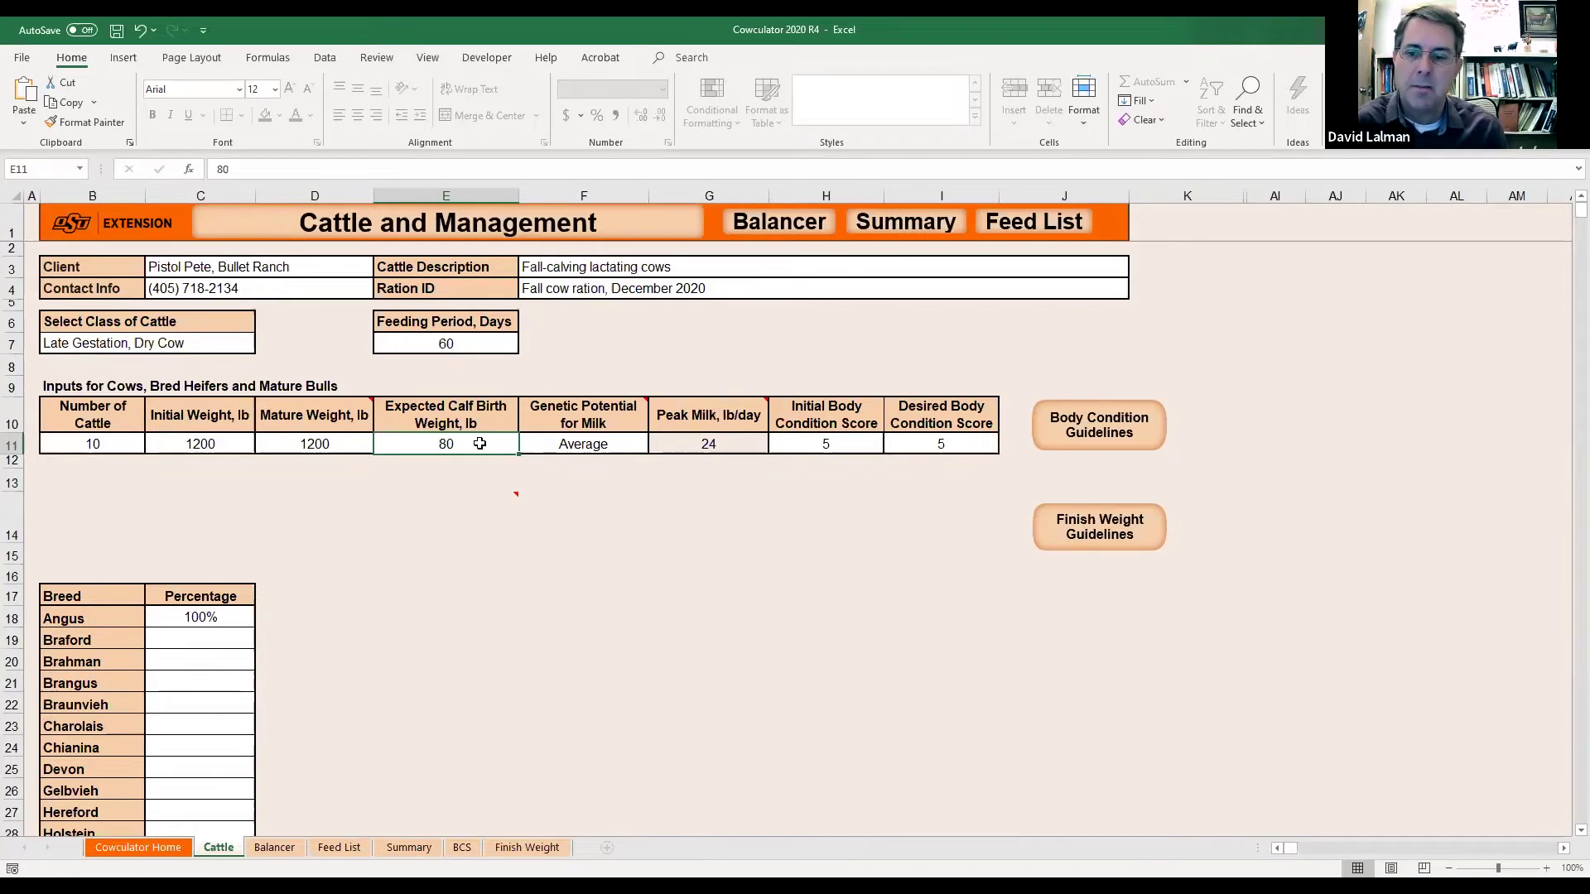
{"action": "left_click", "coordinate": [604, 448]}
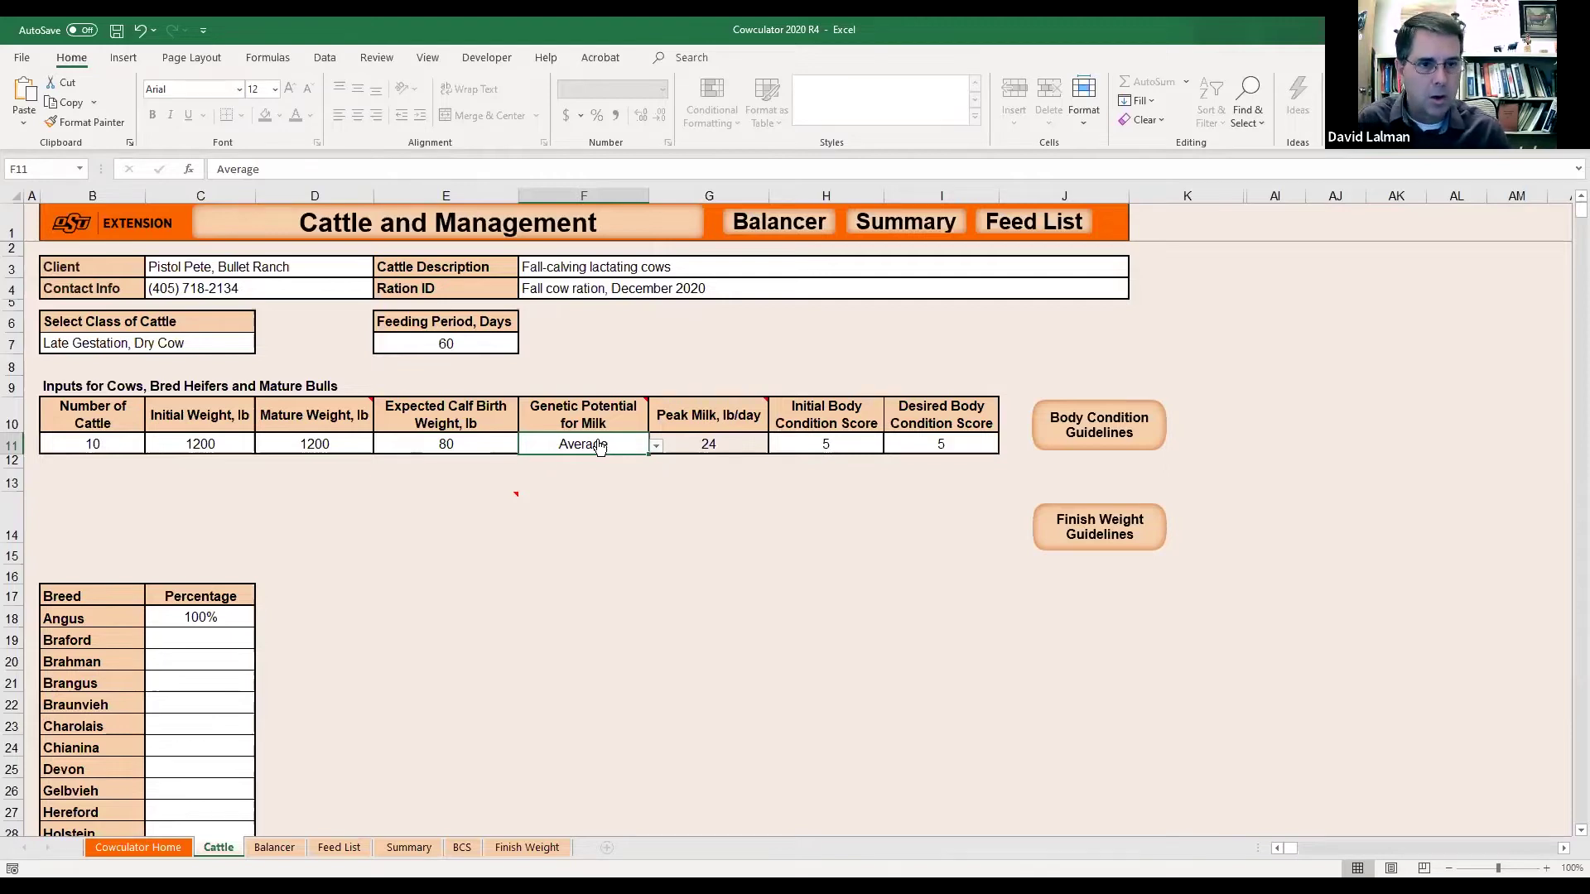
{"action": "left_click", "coordinate": [656, 448]}
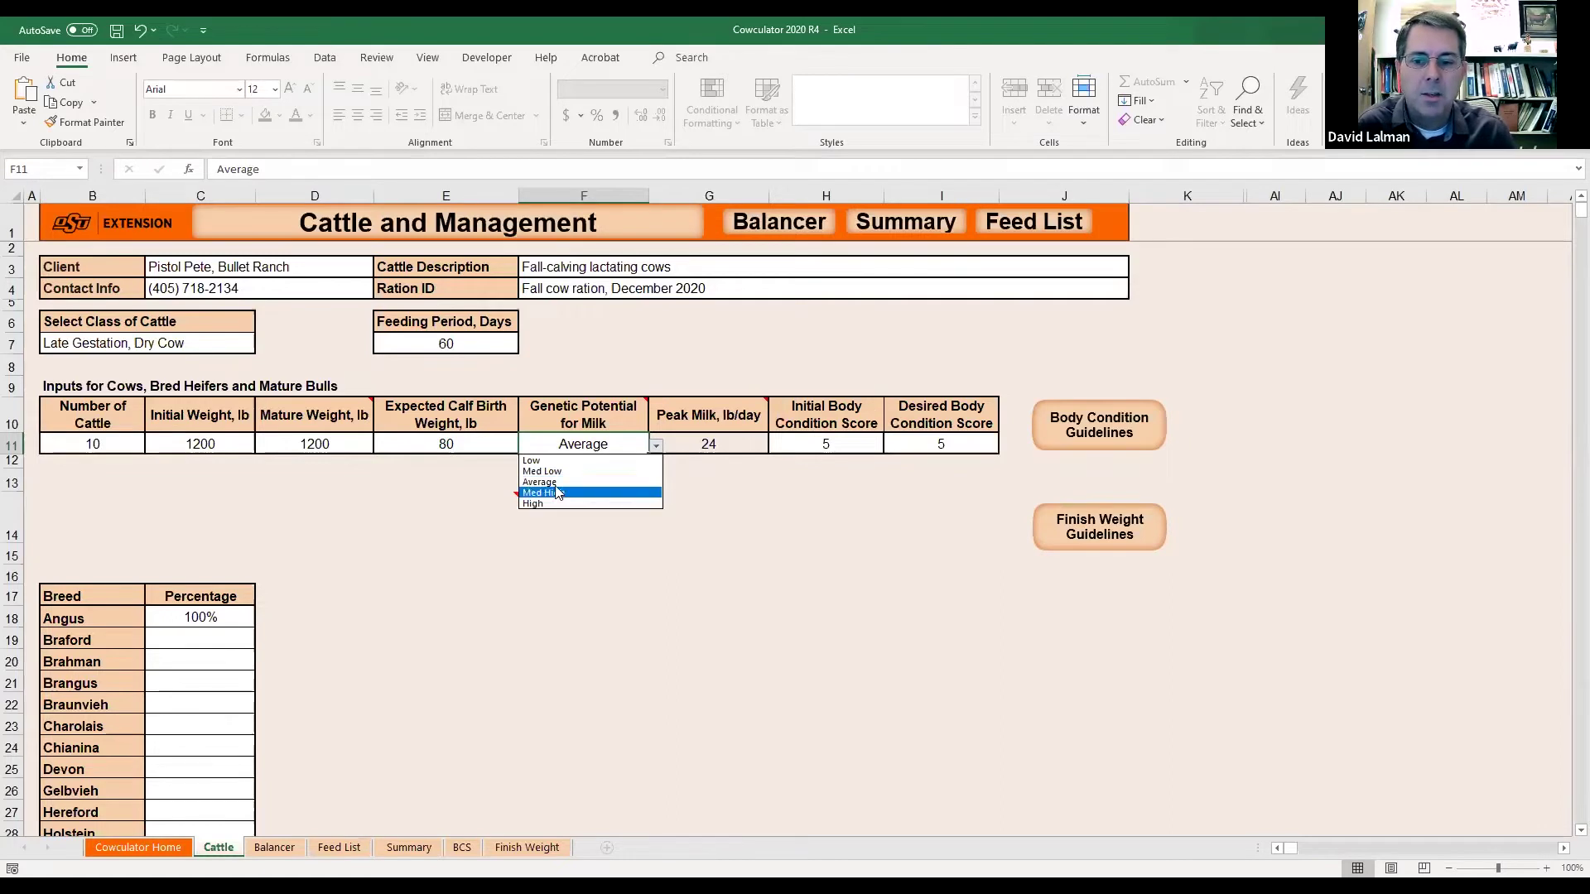
{"action": "left_click", "coordinate": [555, 484]}
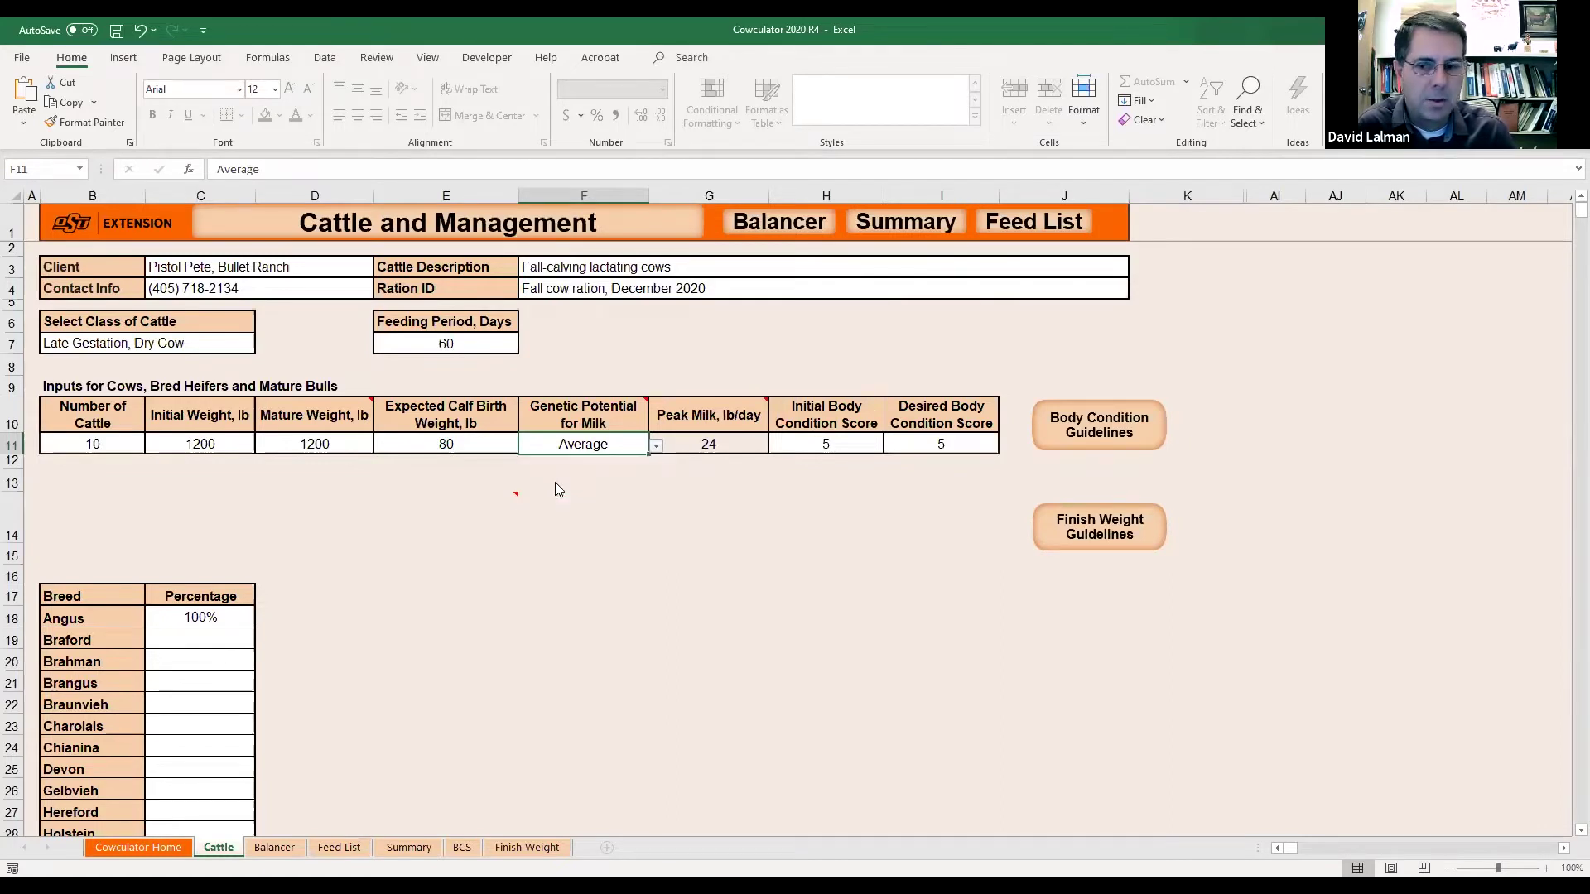
{"action": "left_click", "coordinate": [190, 614]}
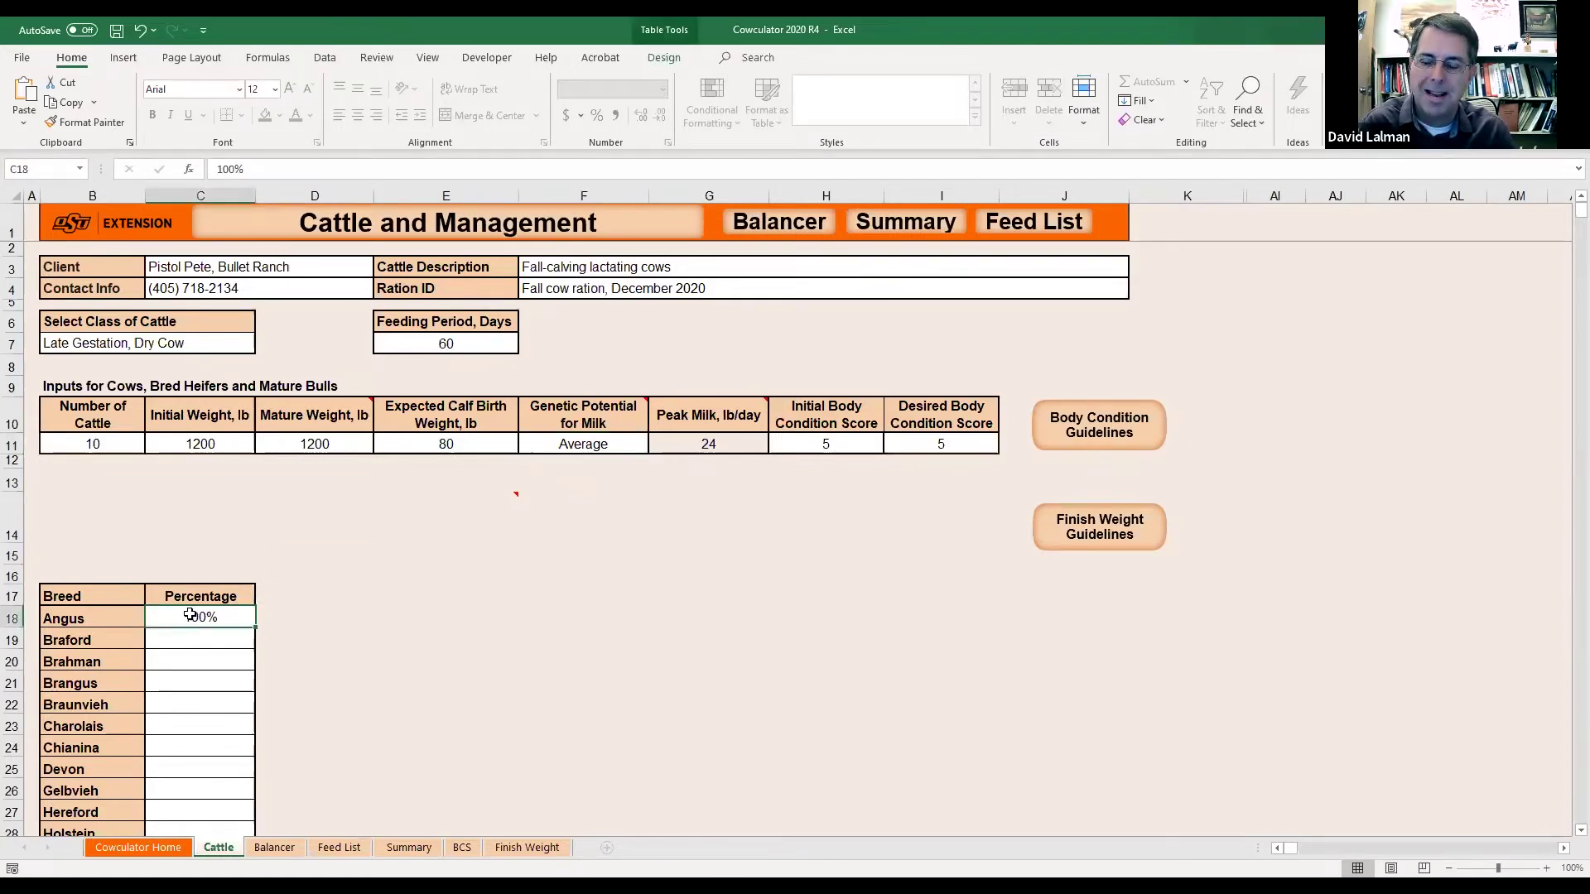
{"action": "left_click", "coordinate": [712, 445]}
{"action": "mouse_move", "coordinate": [700, 408]}
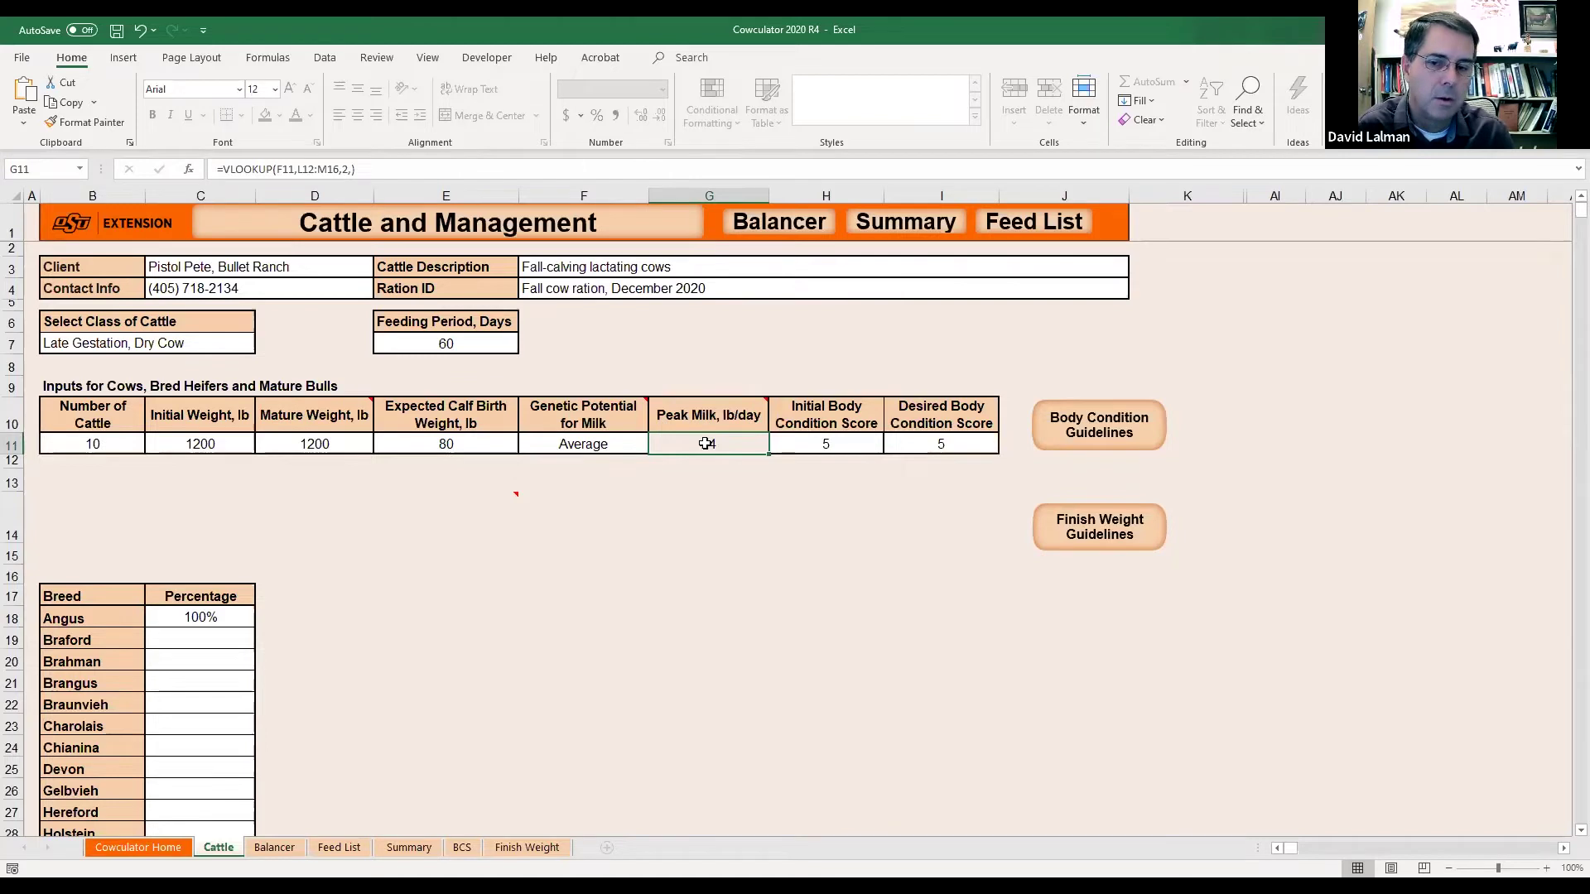
{"action": "left_click", "coordinate": [599, 445]}
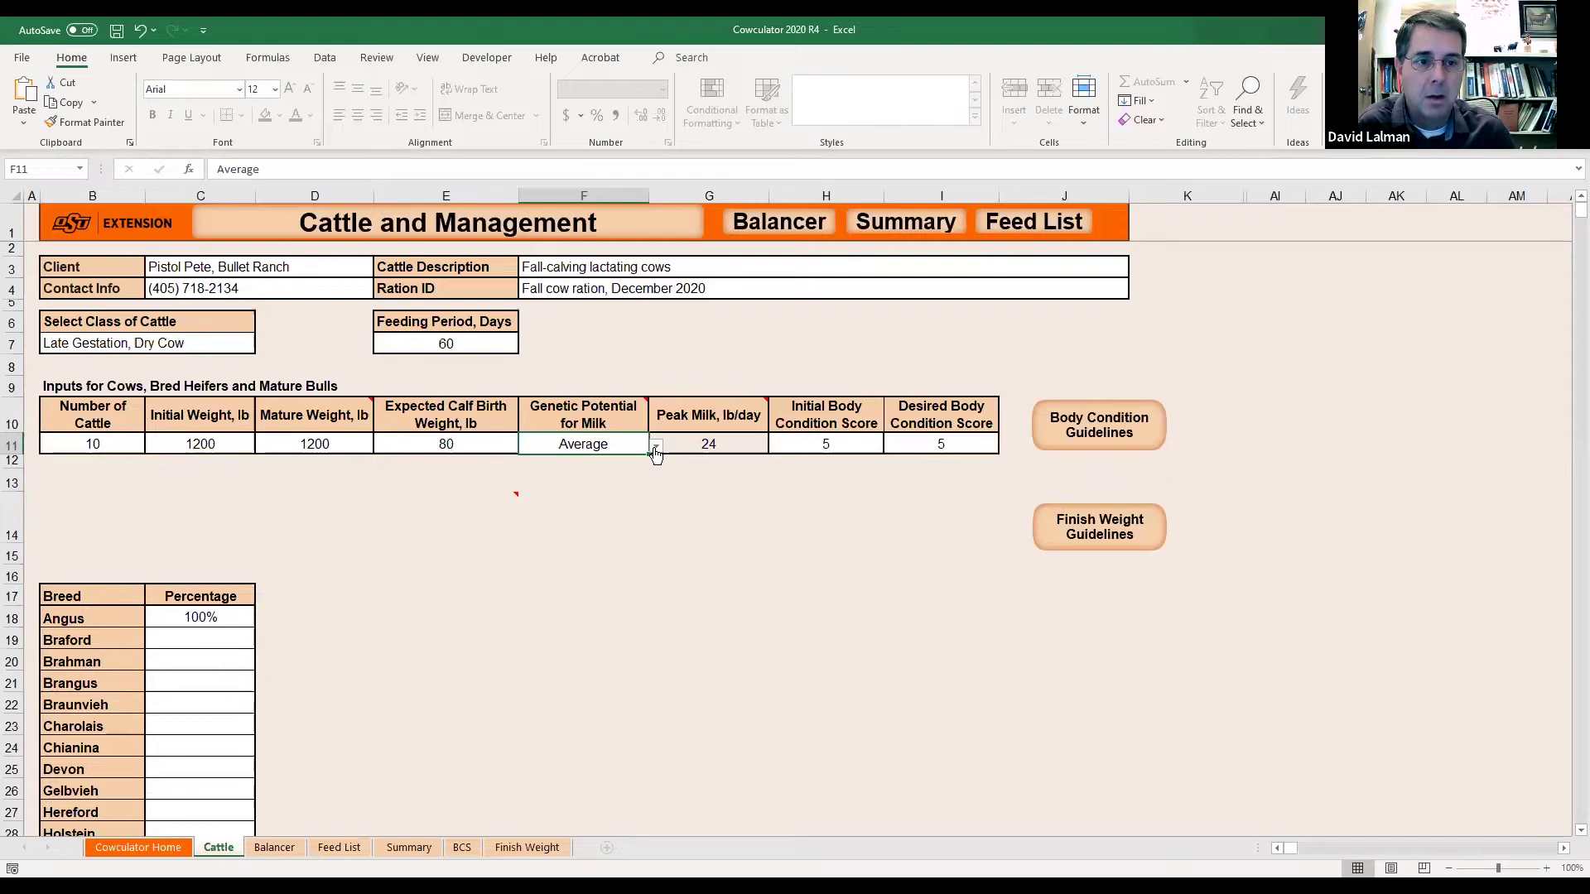
{"action": "left_click", "coordinate": [655, 448]}
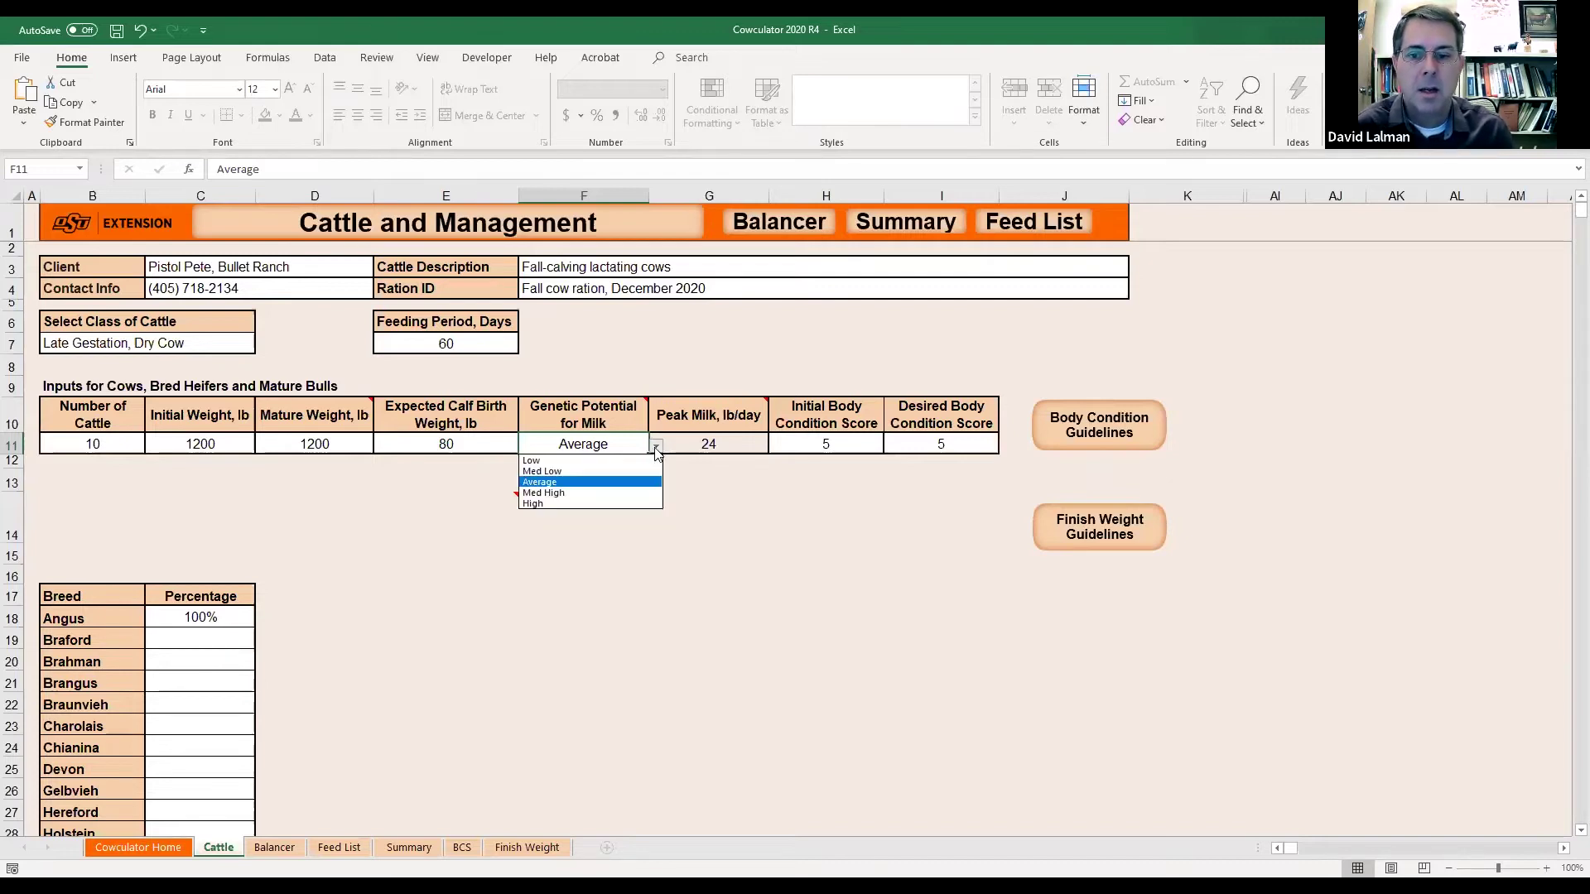
{"action": "left_click", "coordinate": [550, 501]}
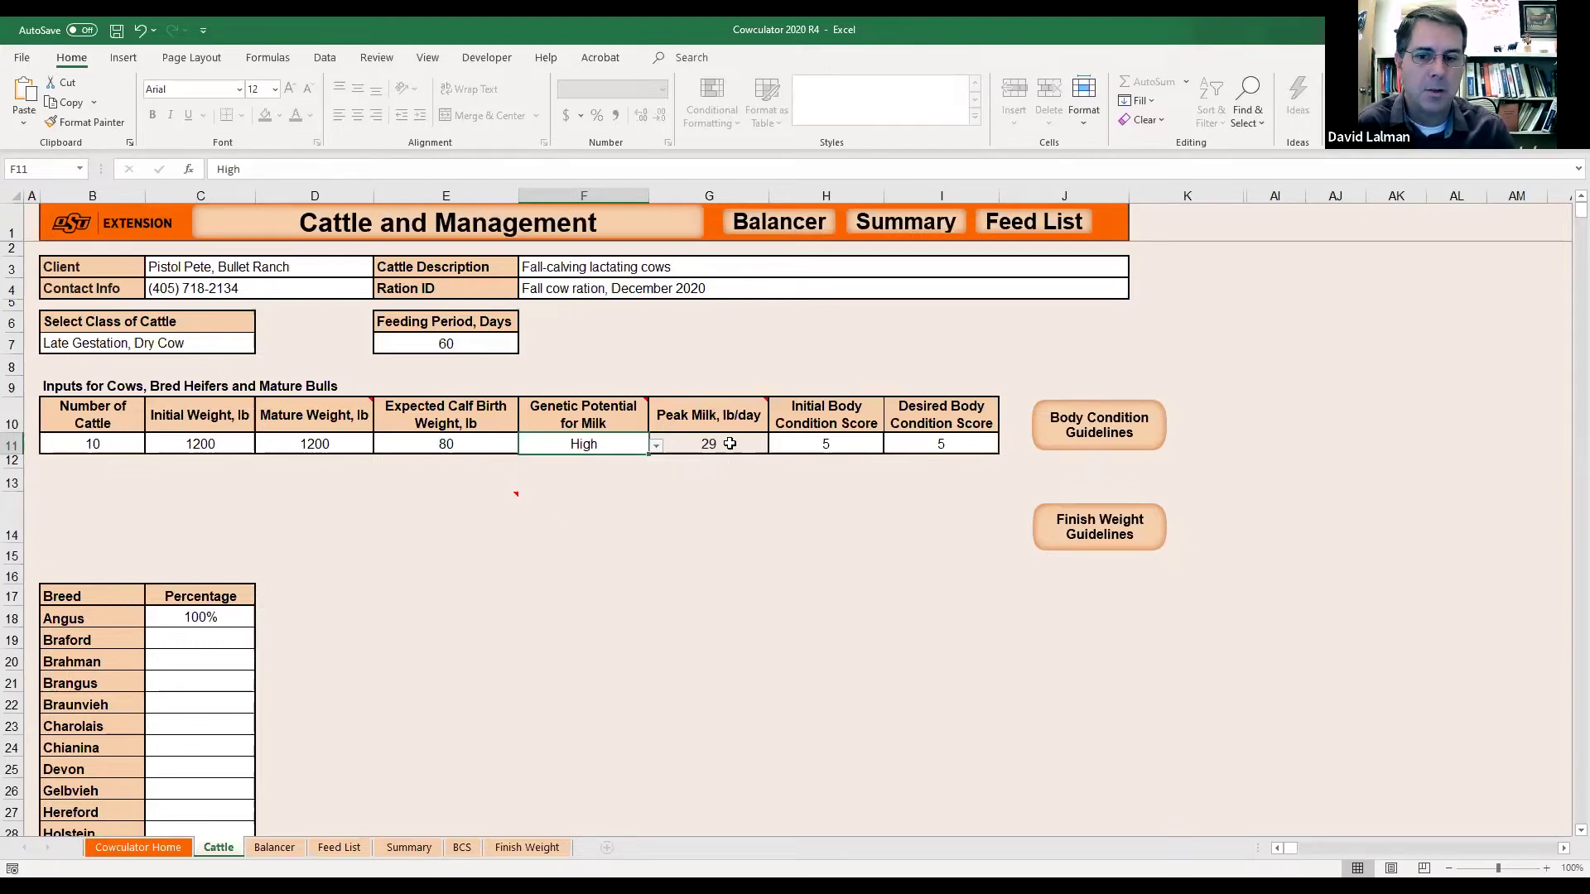
{"action": "left_click", "coordinate": [656, 446]}
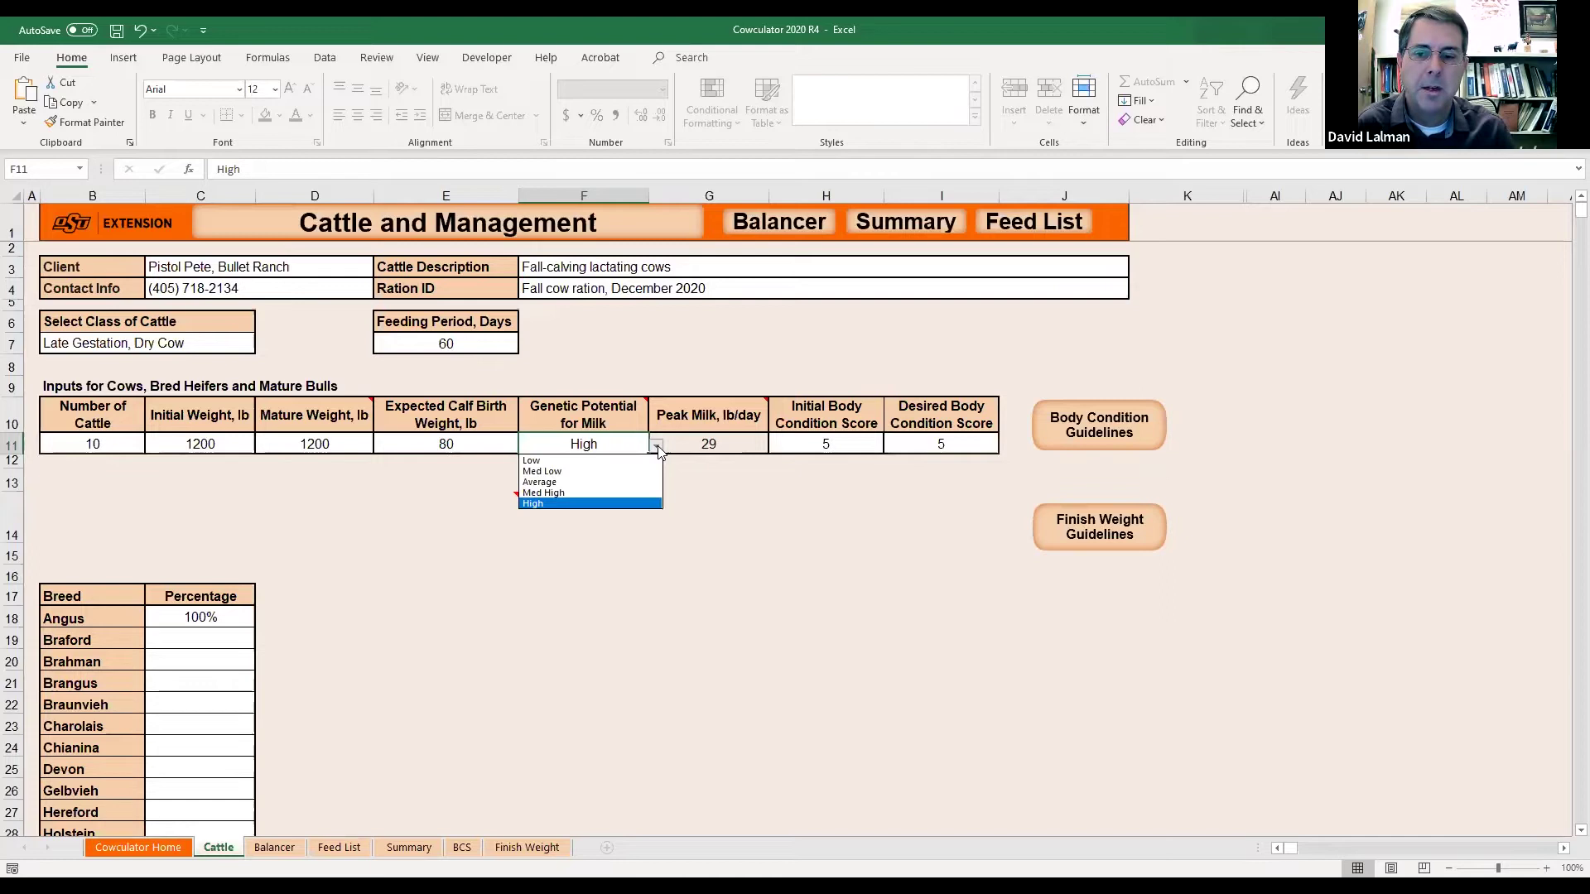
{"action": "left_click", "coordinate": [546, 461]}
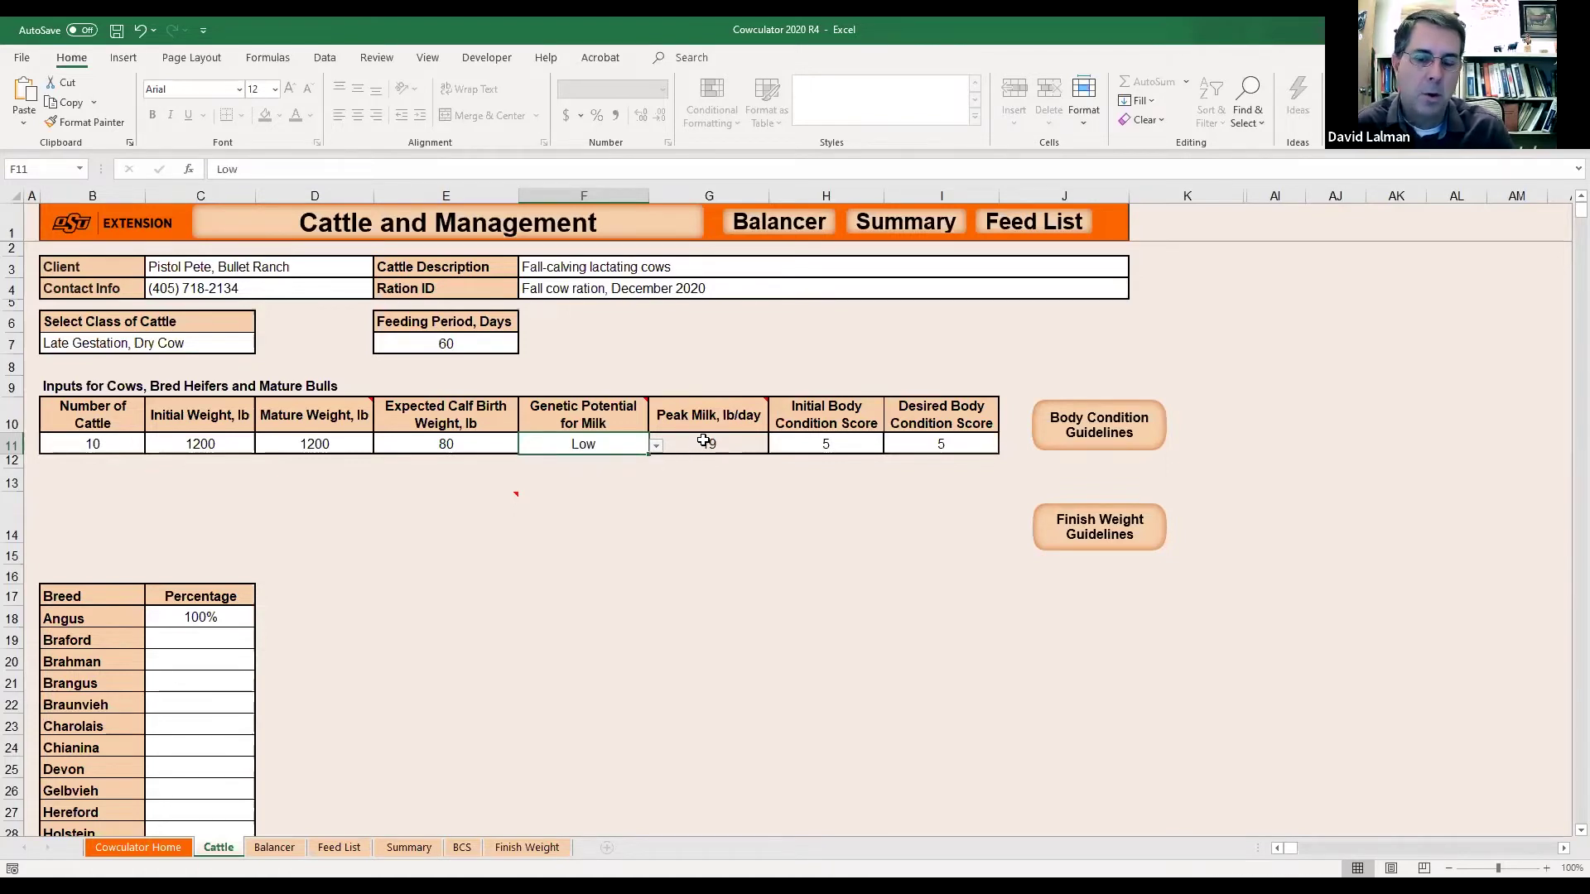
{"action": "left_click", "coordinate": [656, 445]}
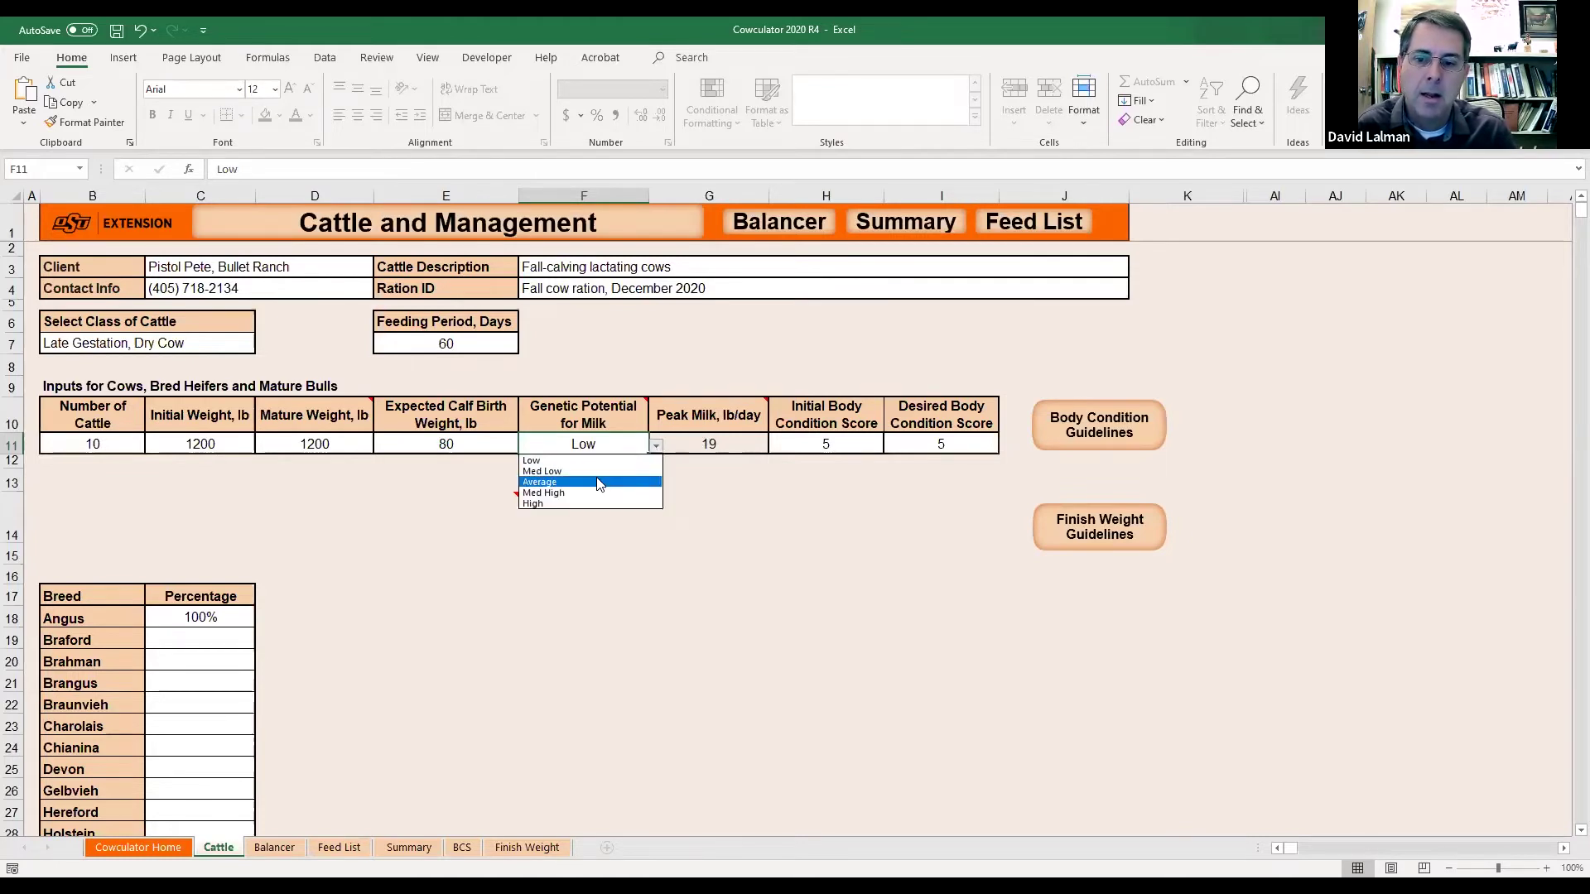
{"action": "left_click", "coordinate": [600, 483]}
{"action": "left_click", "coordinate": [718, 445]}
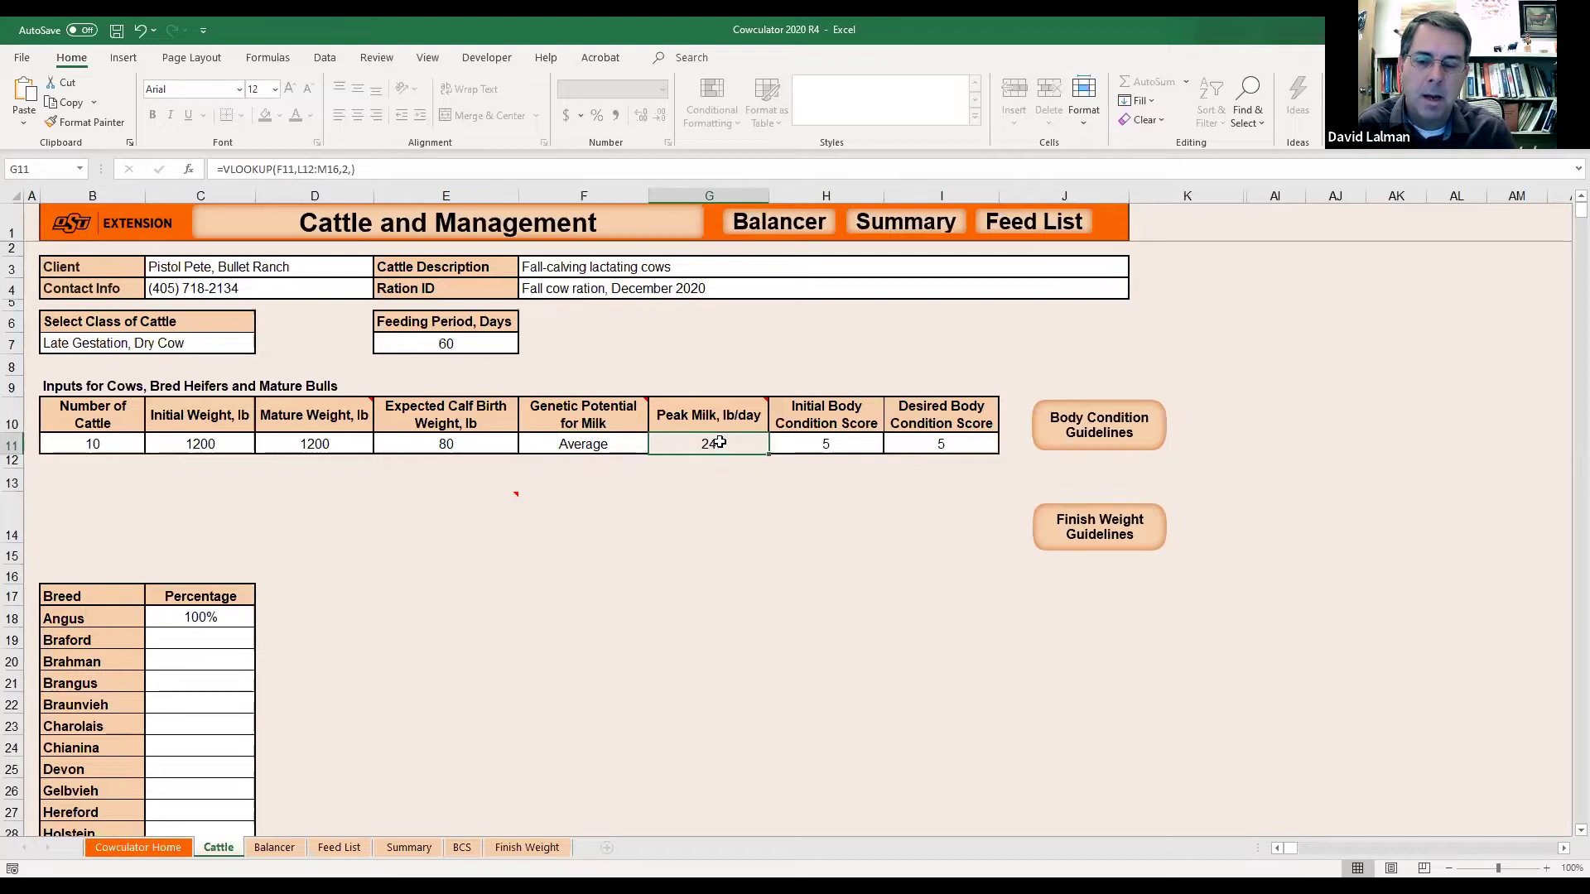
{"action": "left_click", "coordinate": [596, 444]}
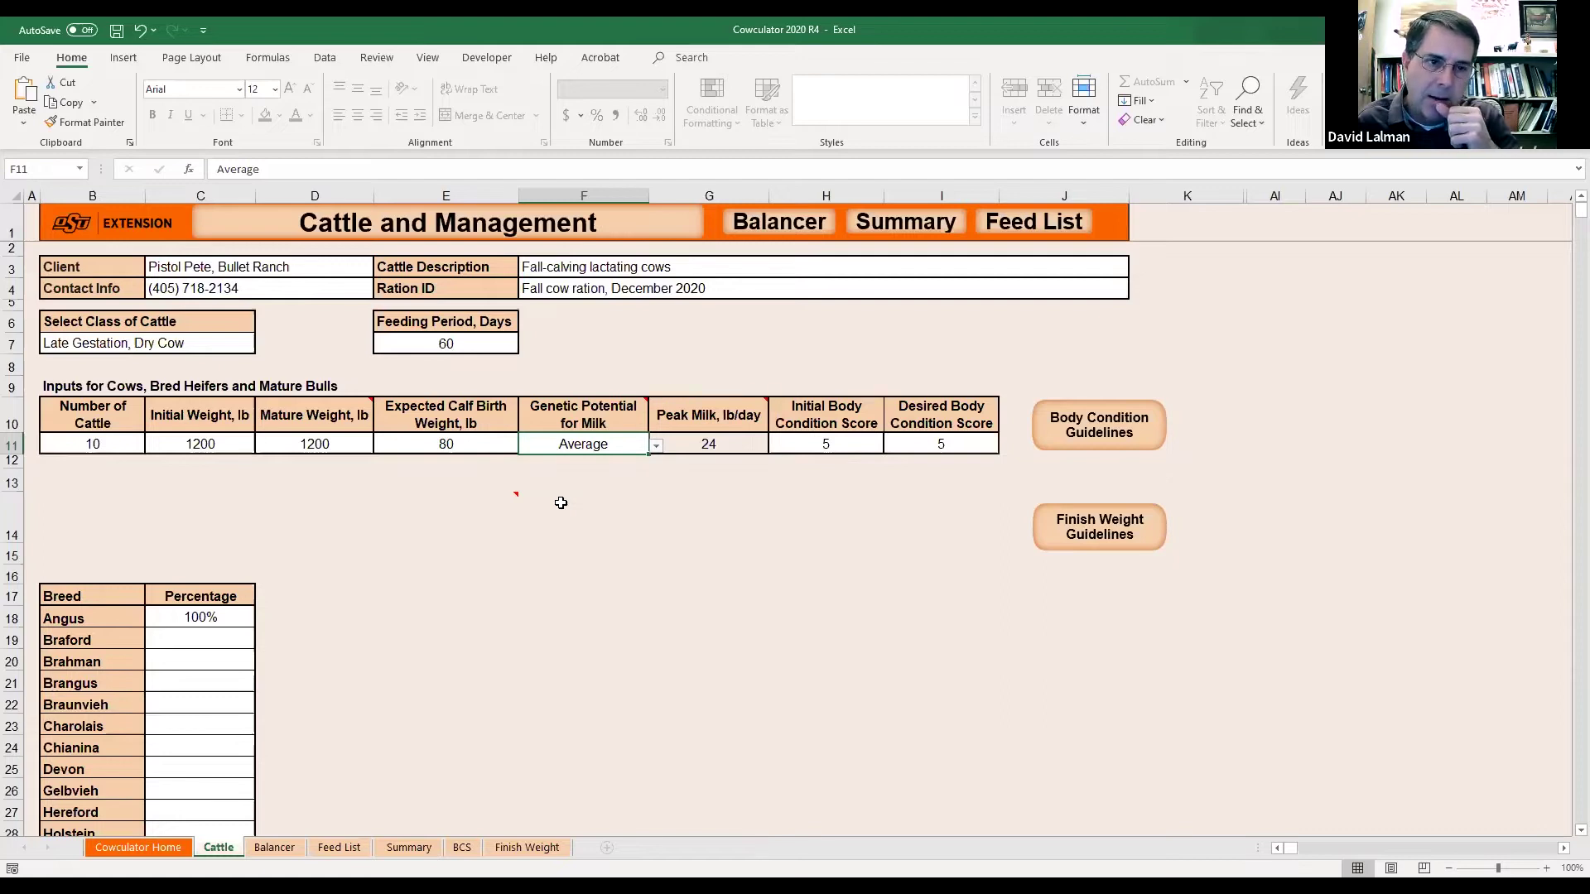
Try initial body condition scores of 4, 3 and 7 in H11.
{"action": "left_click", "coordinate": [717, 447]}
{"action": "left_click", "coordinate": [827, 444]}
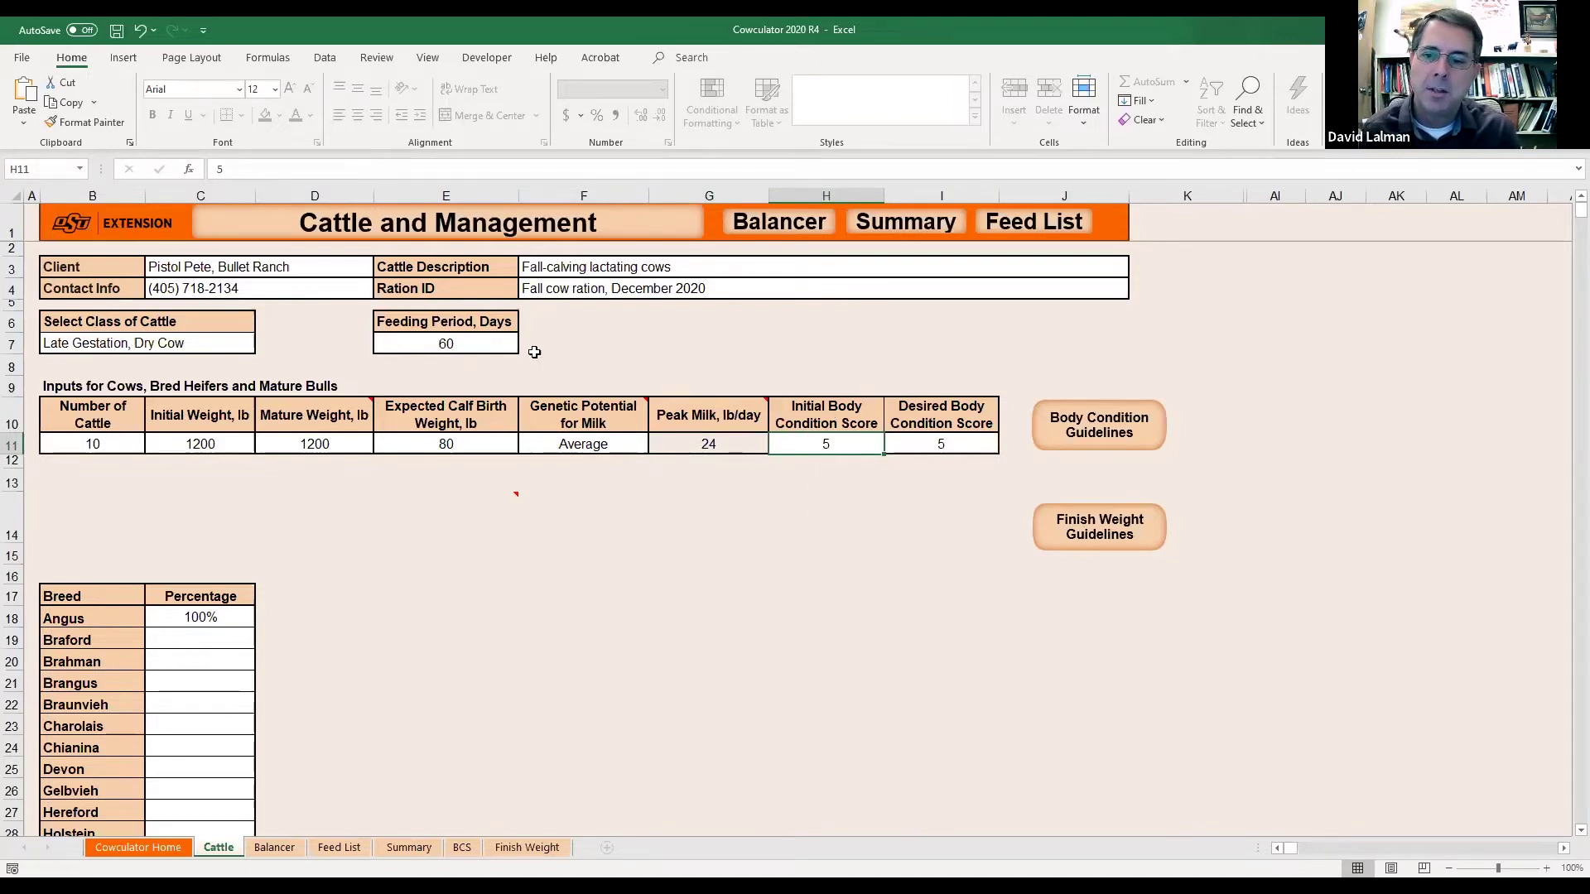
{"action": "left_click", "coordinate": [467, 340]}
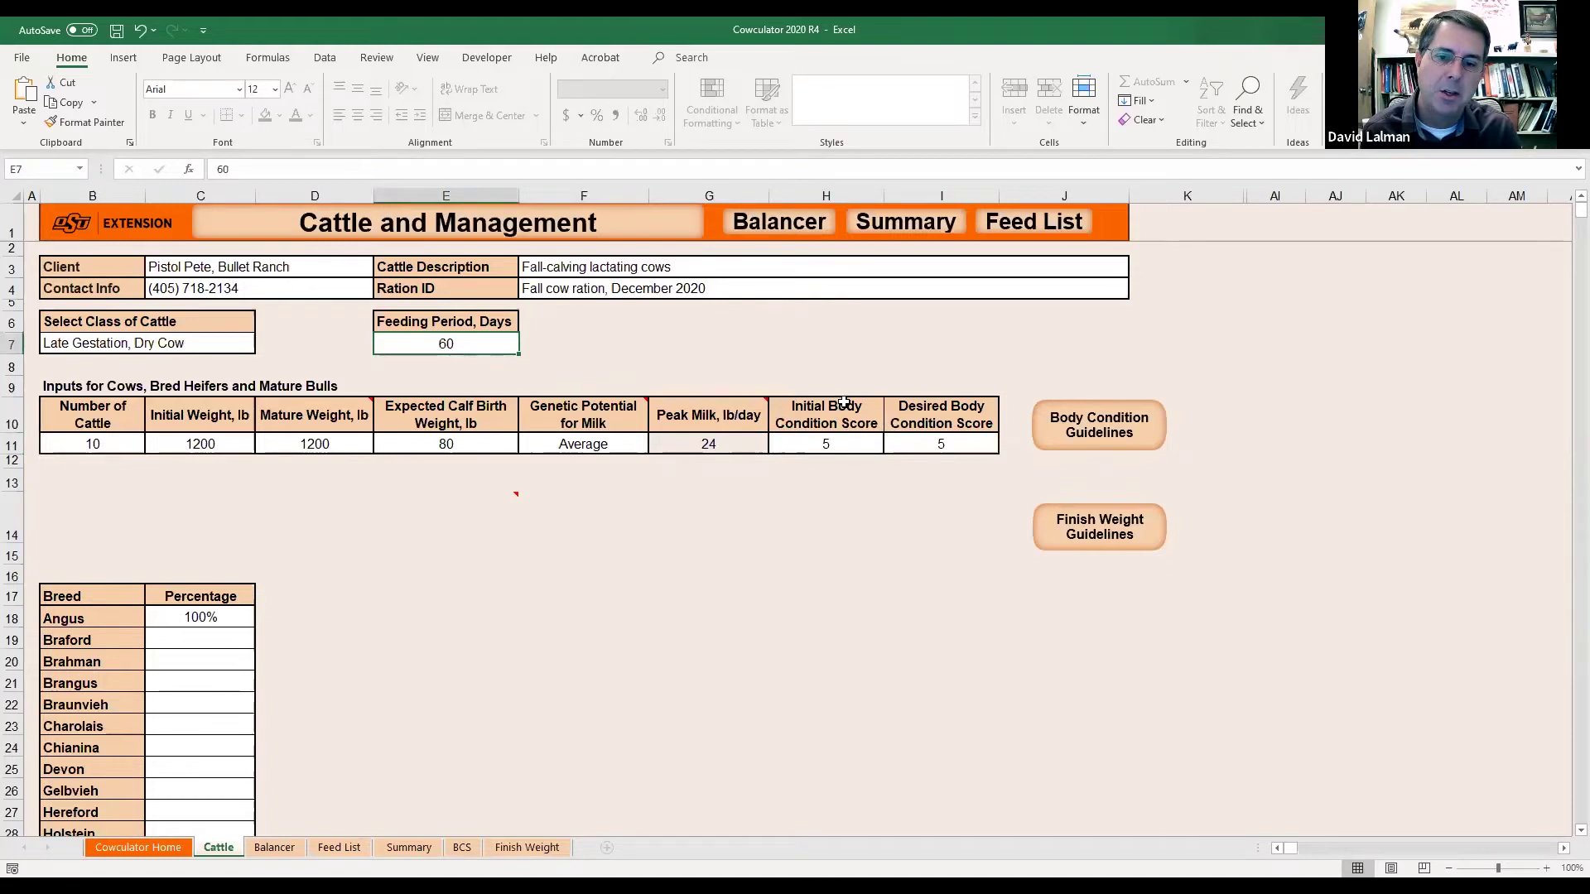
{"action": "left_click", "coordinate": [827, 444]}
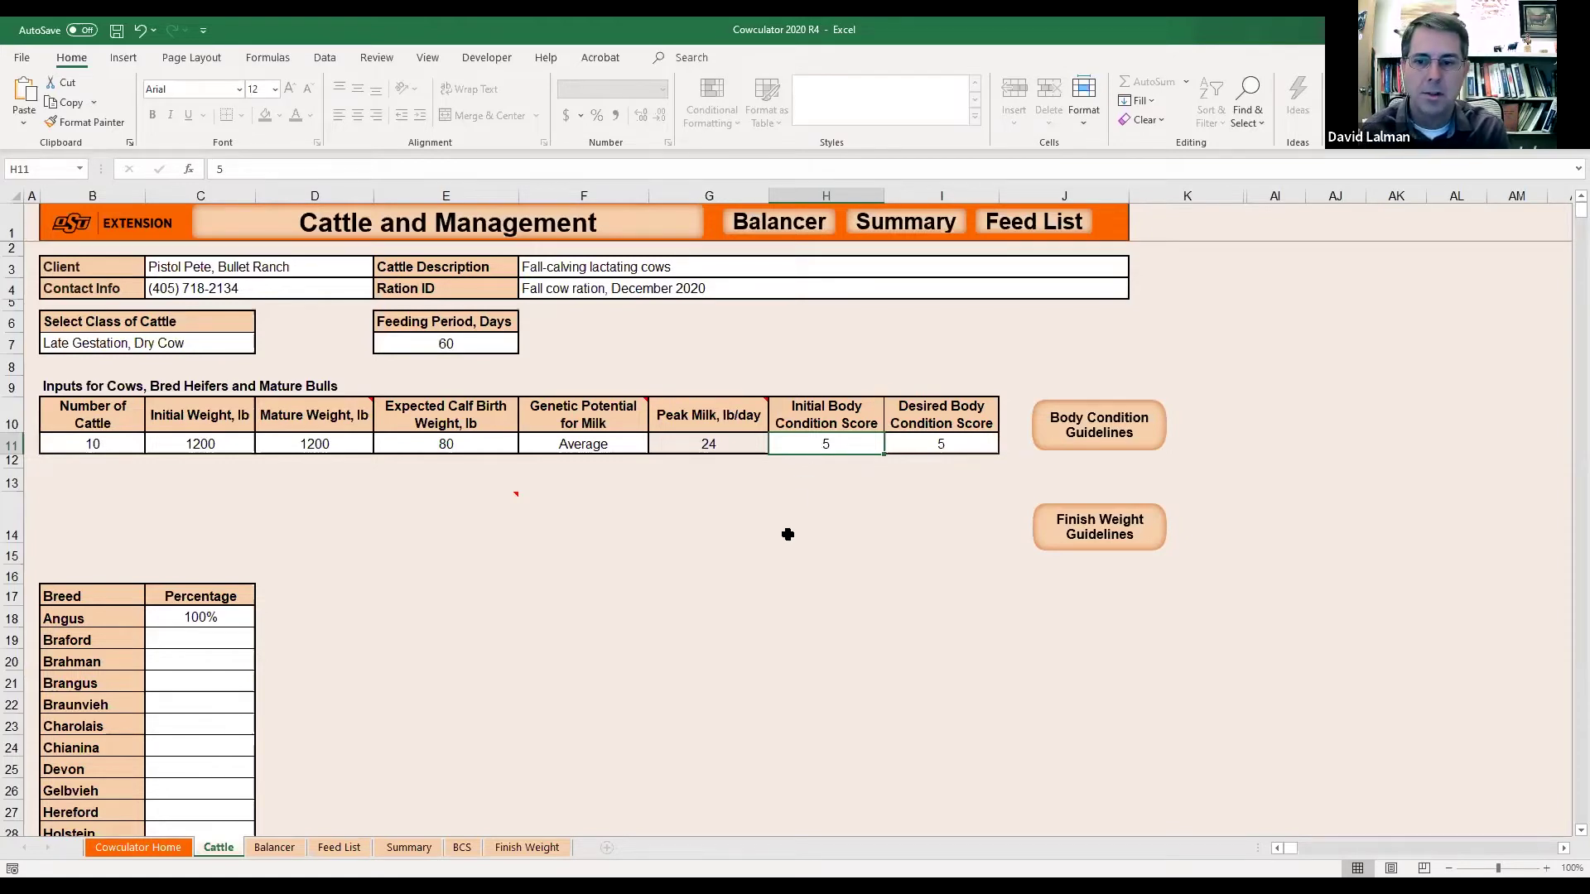
{"action": "type", "text": "4"}
{"action": "key", "text": "Return"}
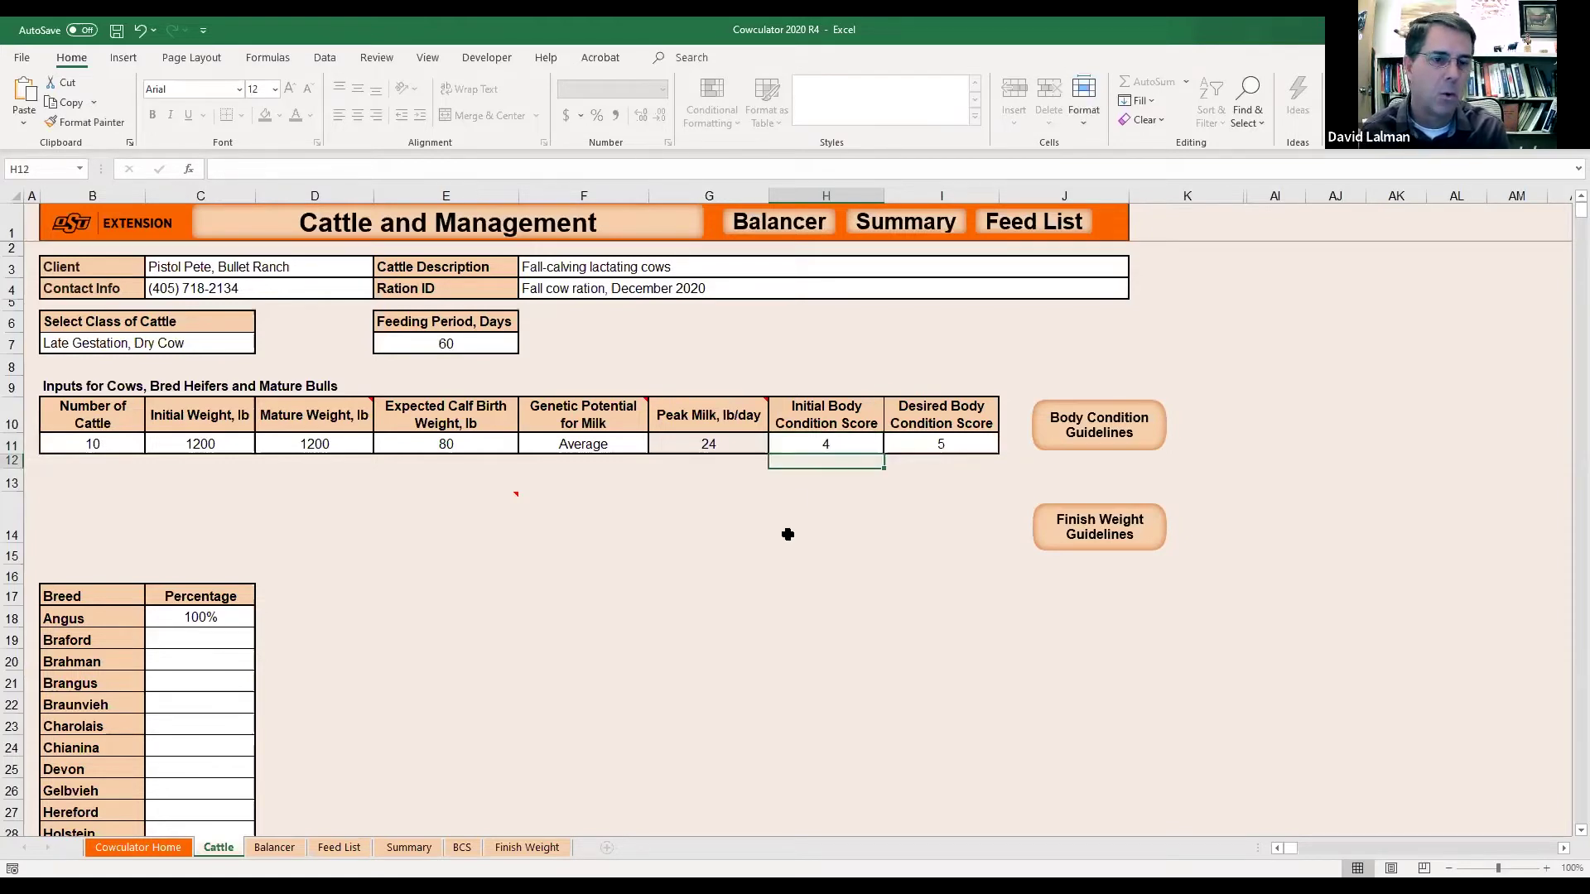
{"action": "key", "text": "Up"}
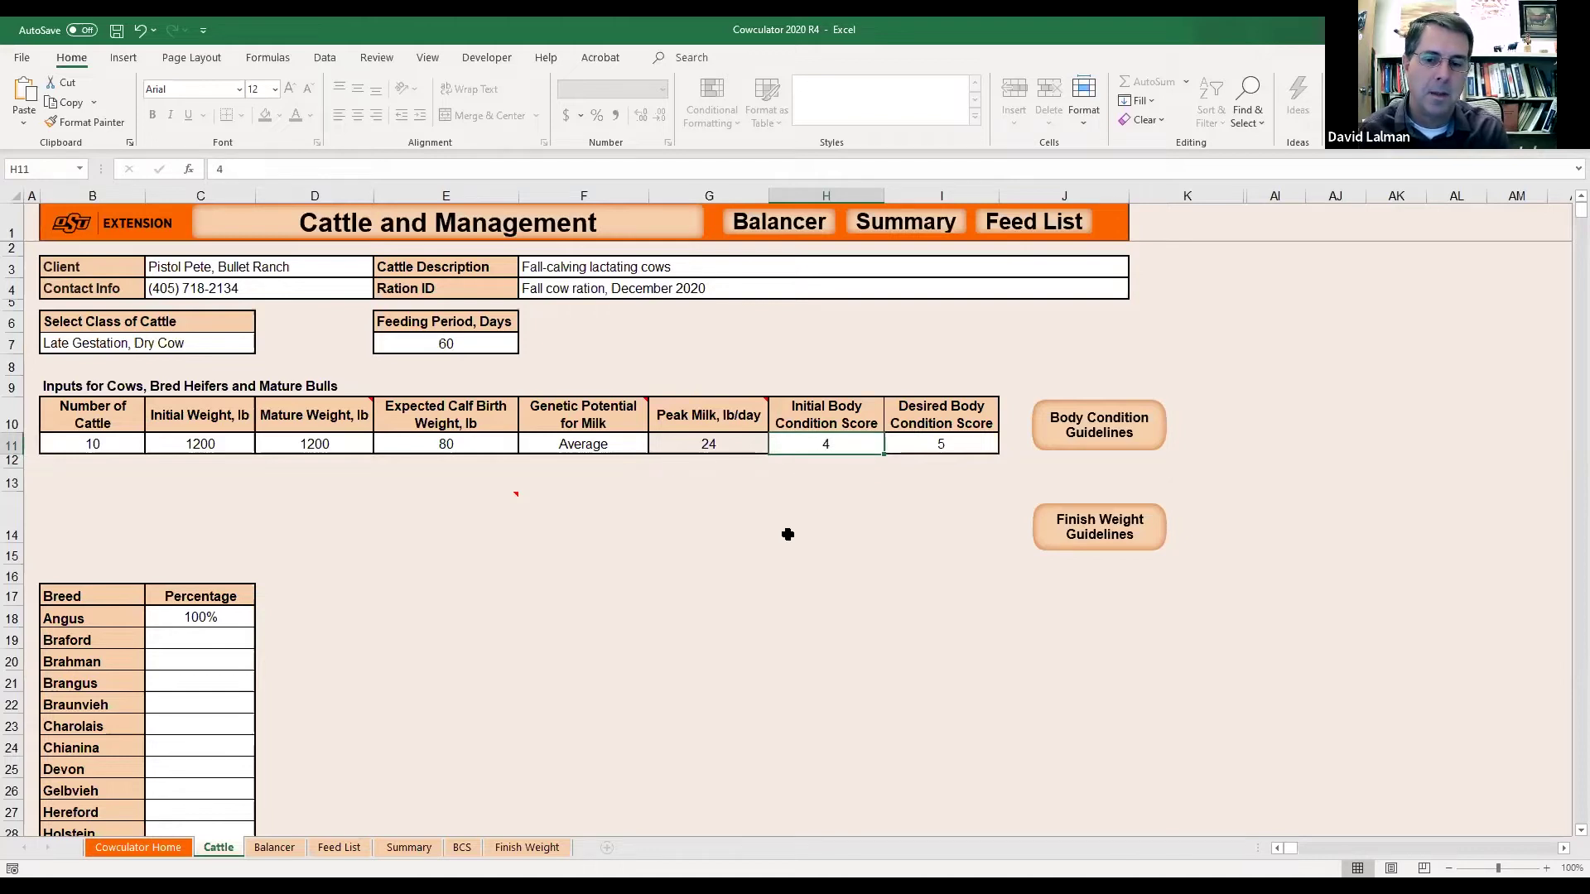
{"action": "type", "text": "3"}
{"action": "key", "text": "Return"}
{"action": "key", "text": "Up"}
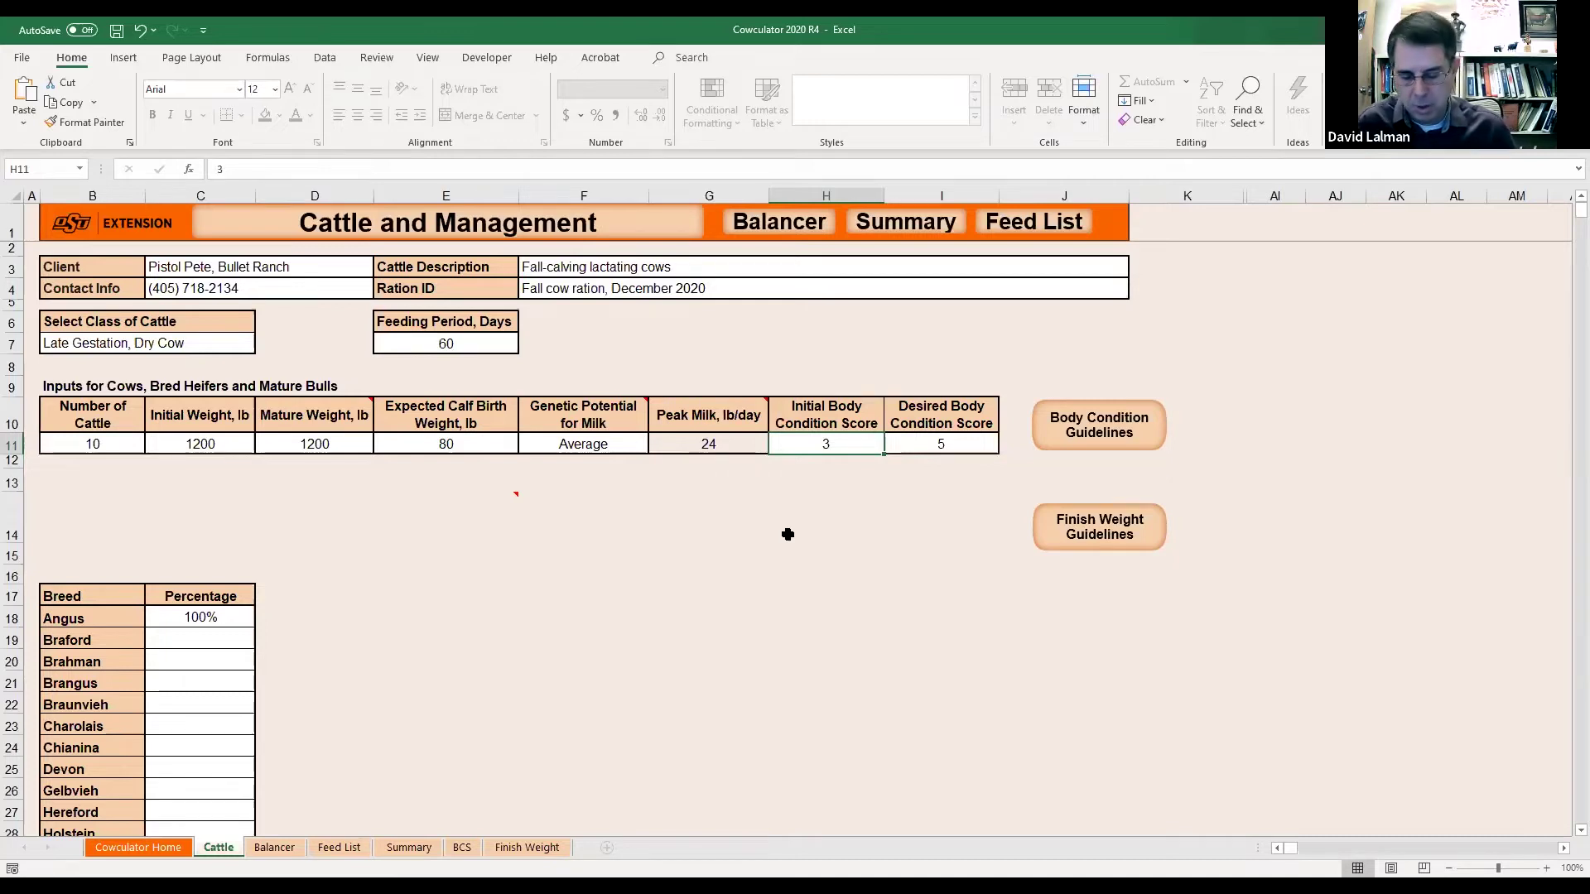
{"action": "type", "text": "7"}
{"action": "key", "text": "Return"}
Try a desired body condition score of 6 in I11.
{"action": "left_click", "coordinate": [854, 446]}
{"action": "key", "text": "Tab"}
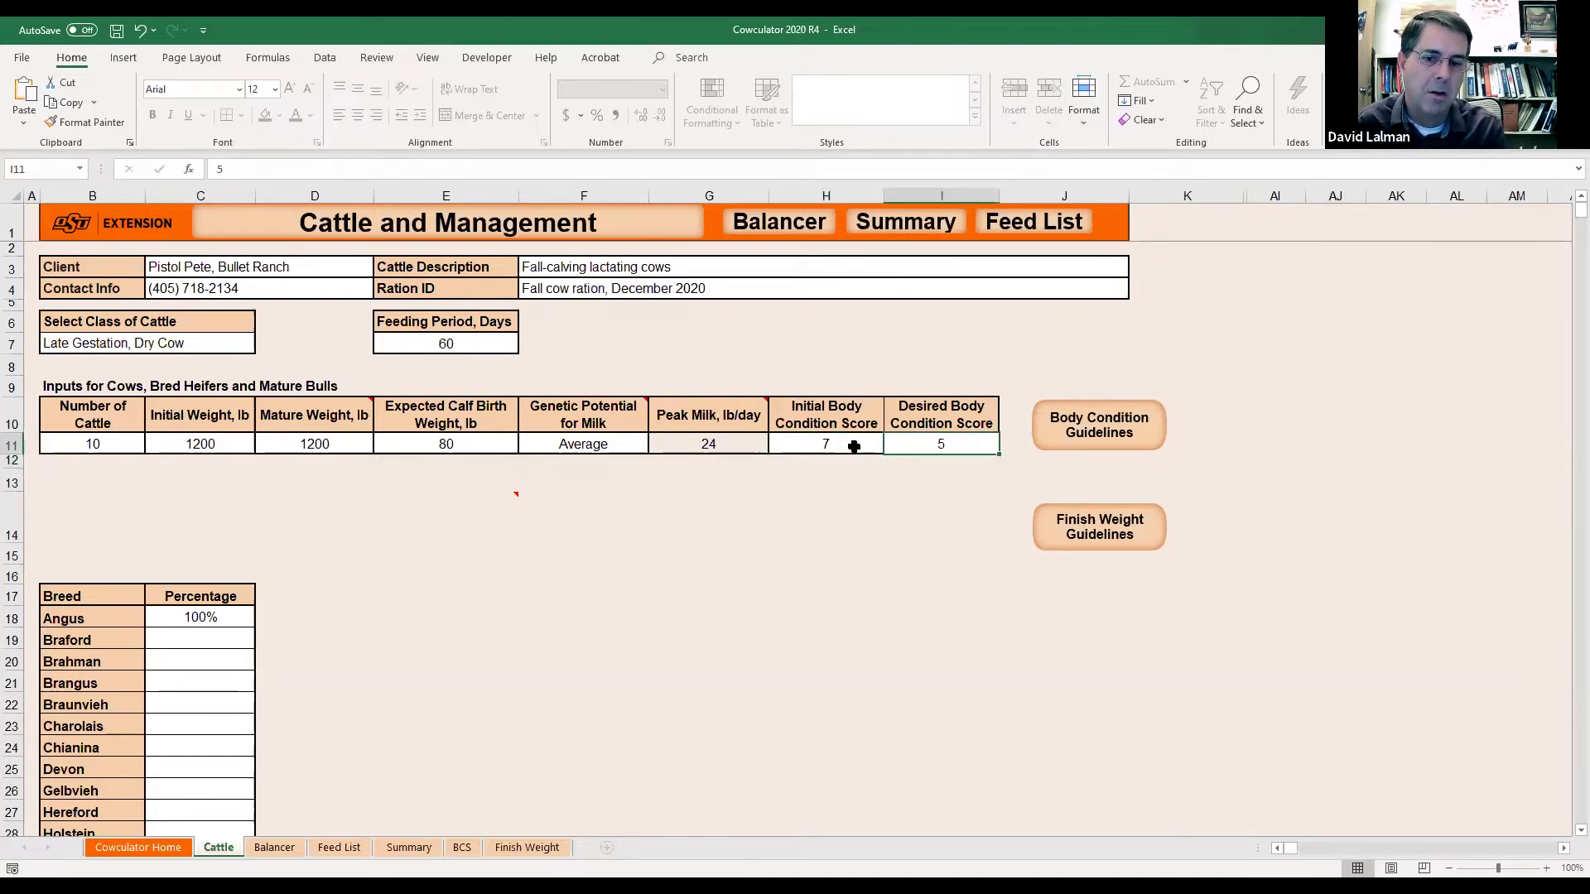
{"action": "type", "text": "6"}
{"action": "key", "text": "Return"}
{"action": "key", "text": "Up"}
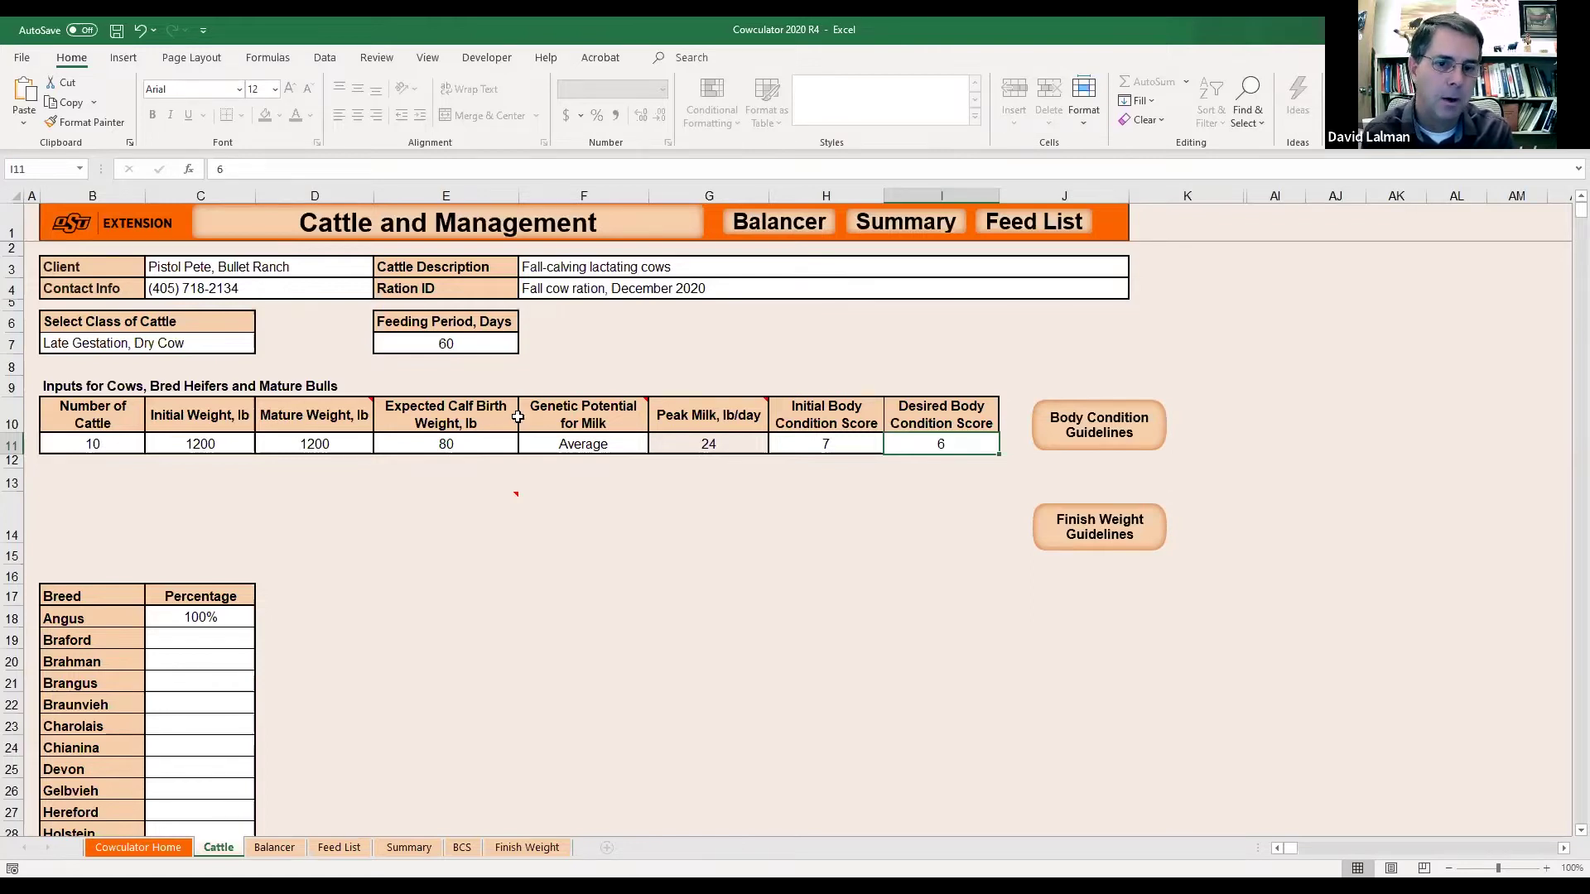
Enter 5 for both initial (H11) and desired (I11) body condition scores.
{"action": "left_click", "coordinate": [838, 447]}
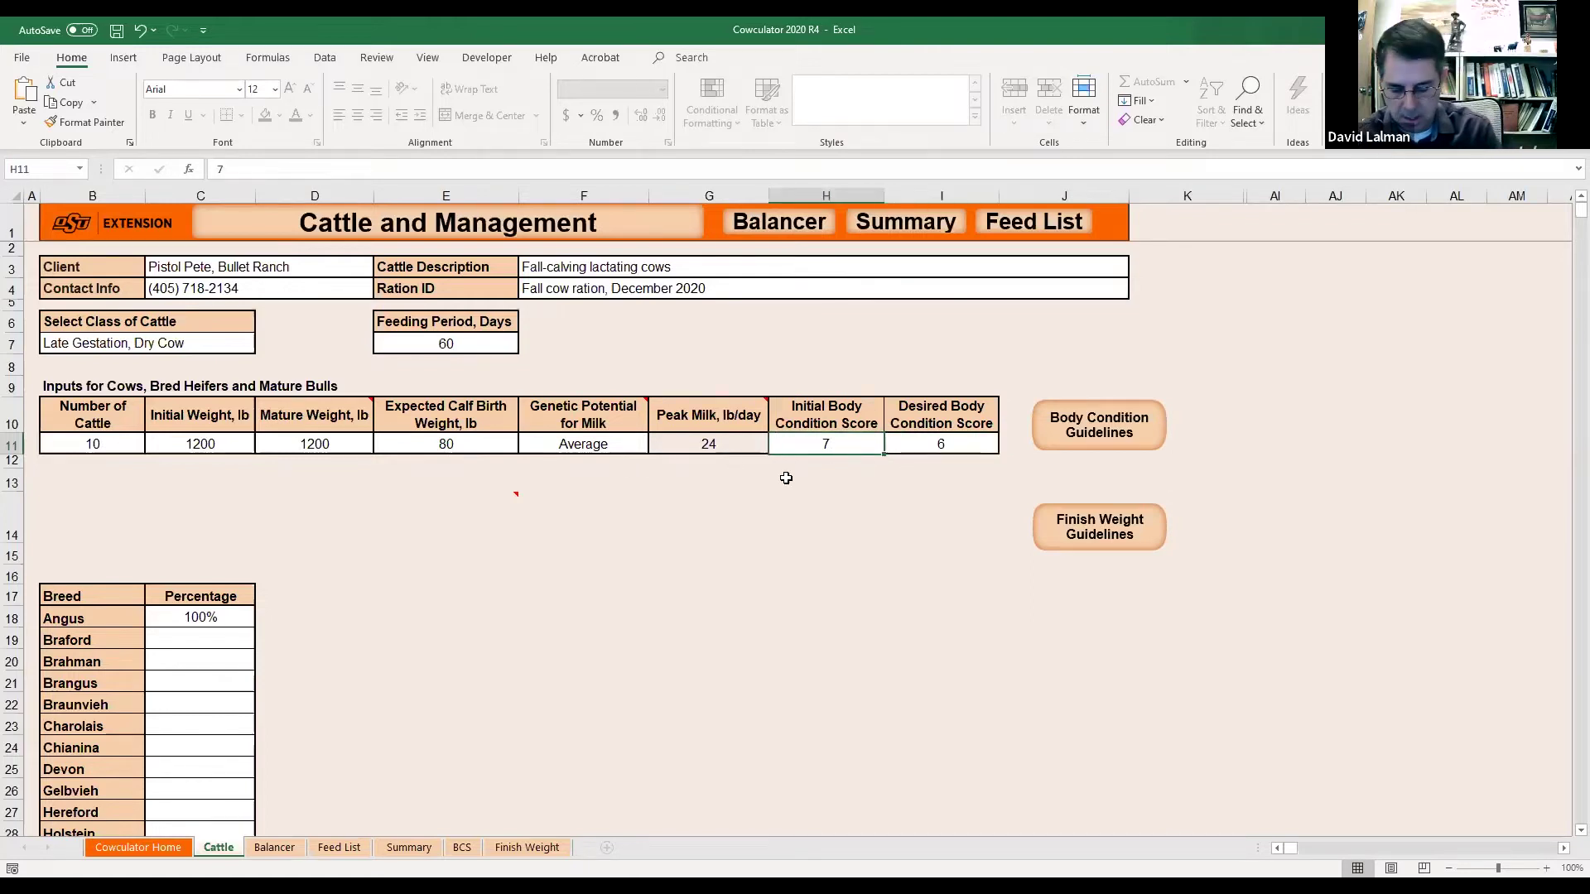
{"action": "type", "text": "5"}
{"action": "key", "text": "Tab"}
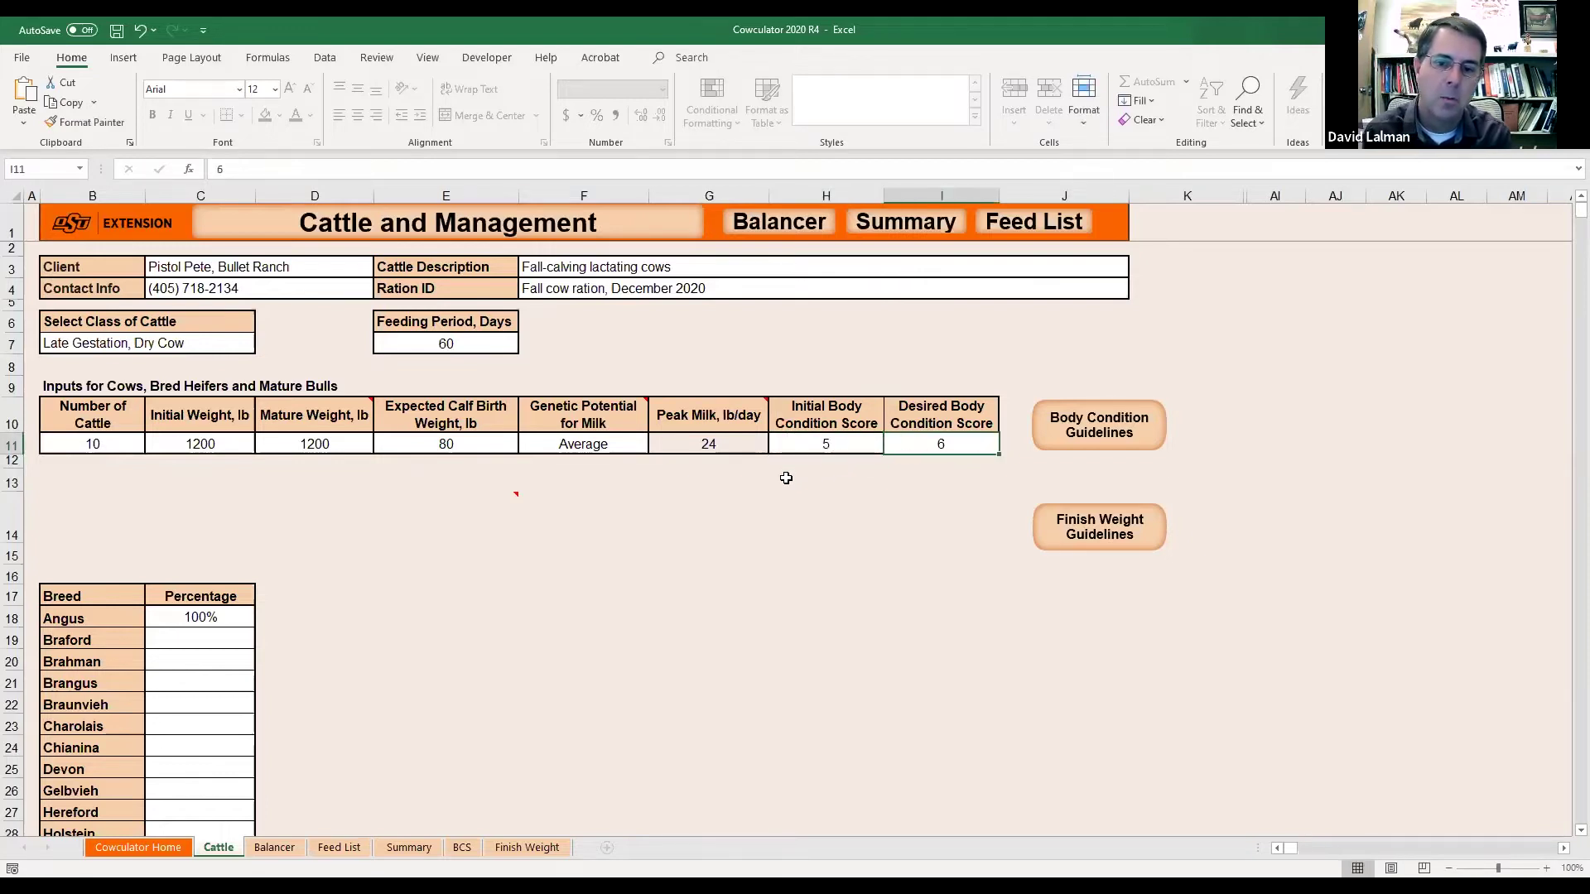
{"action": "type", "text": "5"}
{"action": "key", "text": "Return"}
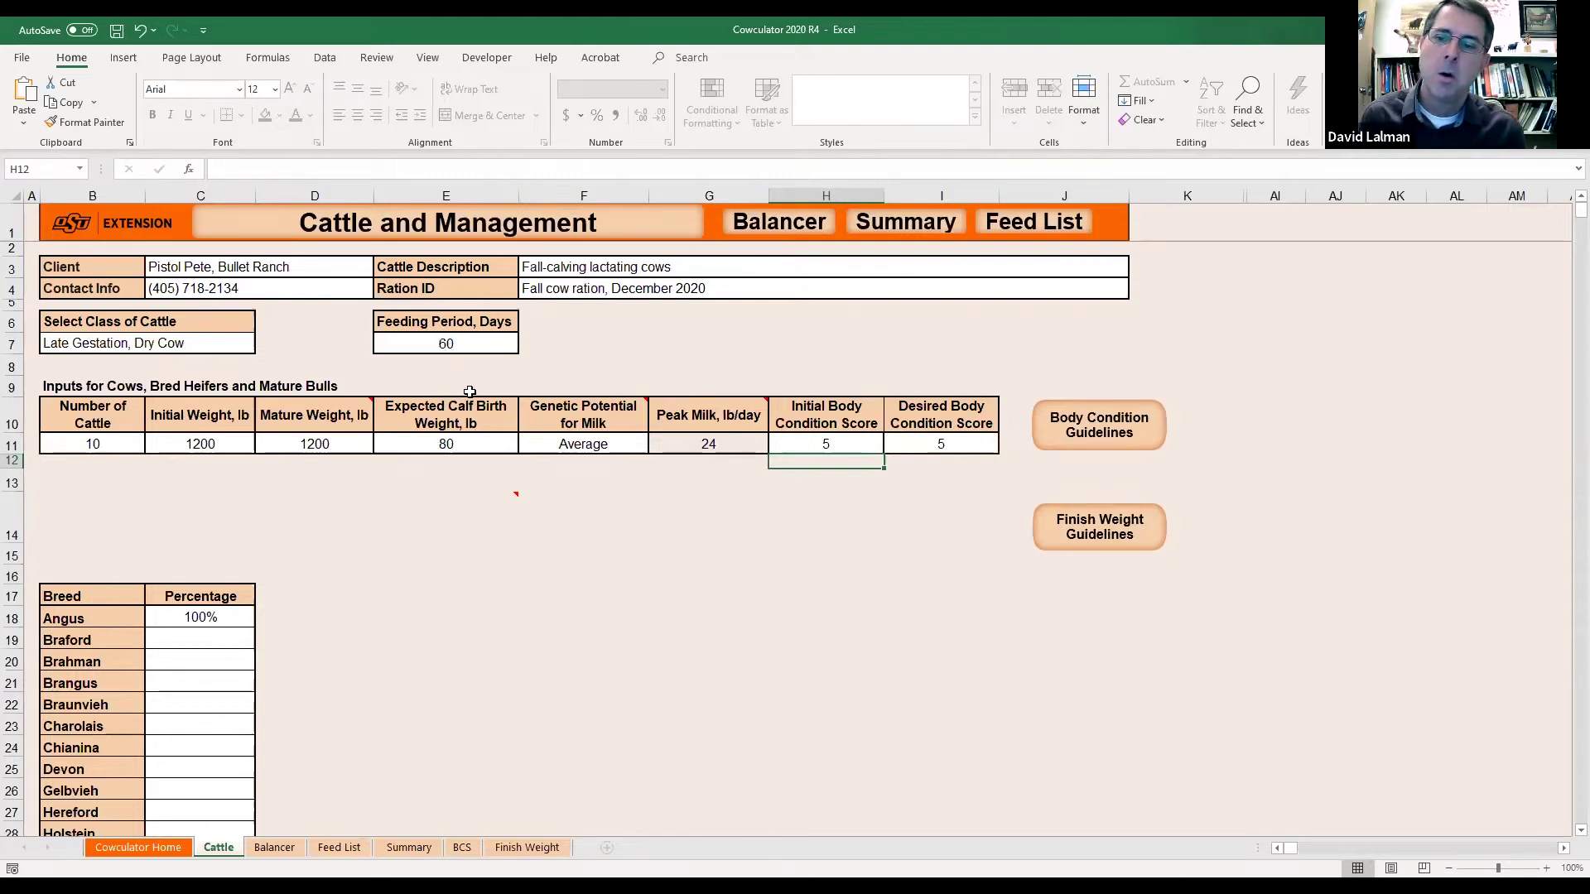
{"action": "left_click", "coordinate": [954, 447]}
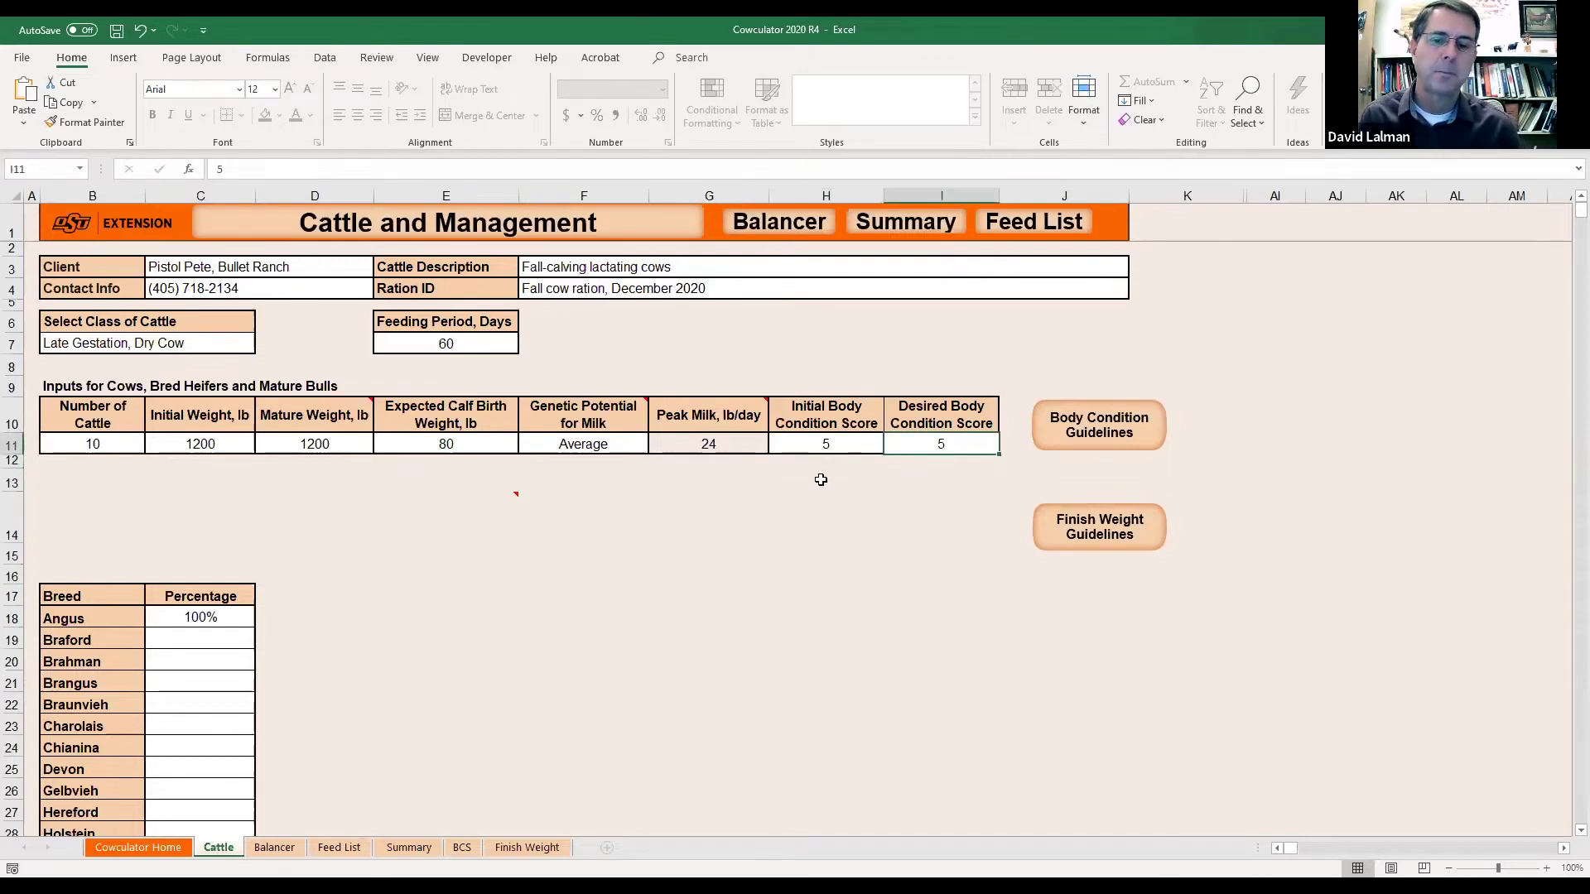
{"action": "left_click", "coordinate": [1102, 431]}
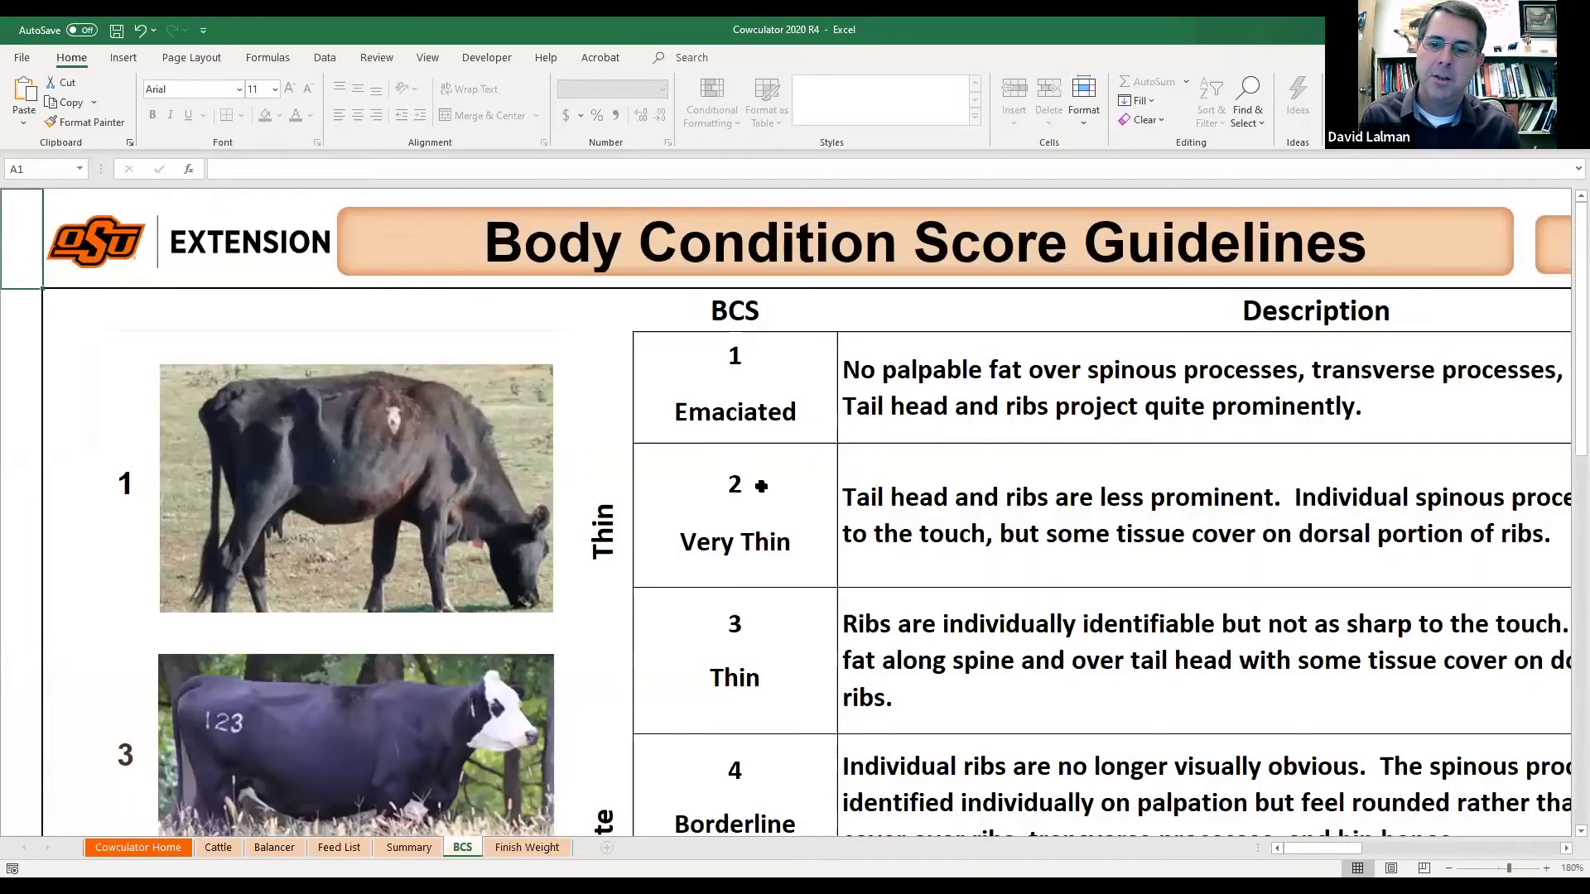
{"action": "scroll", "coordinate": [761, 486], "scroll_direction": "down", "scroll_amount": 10}
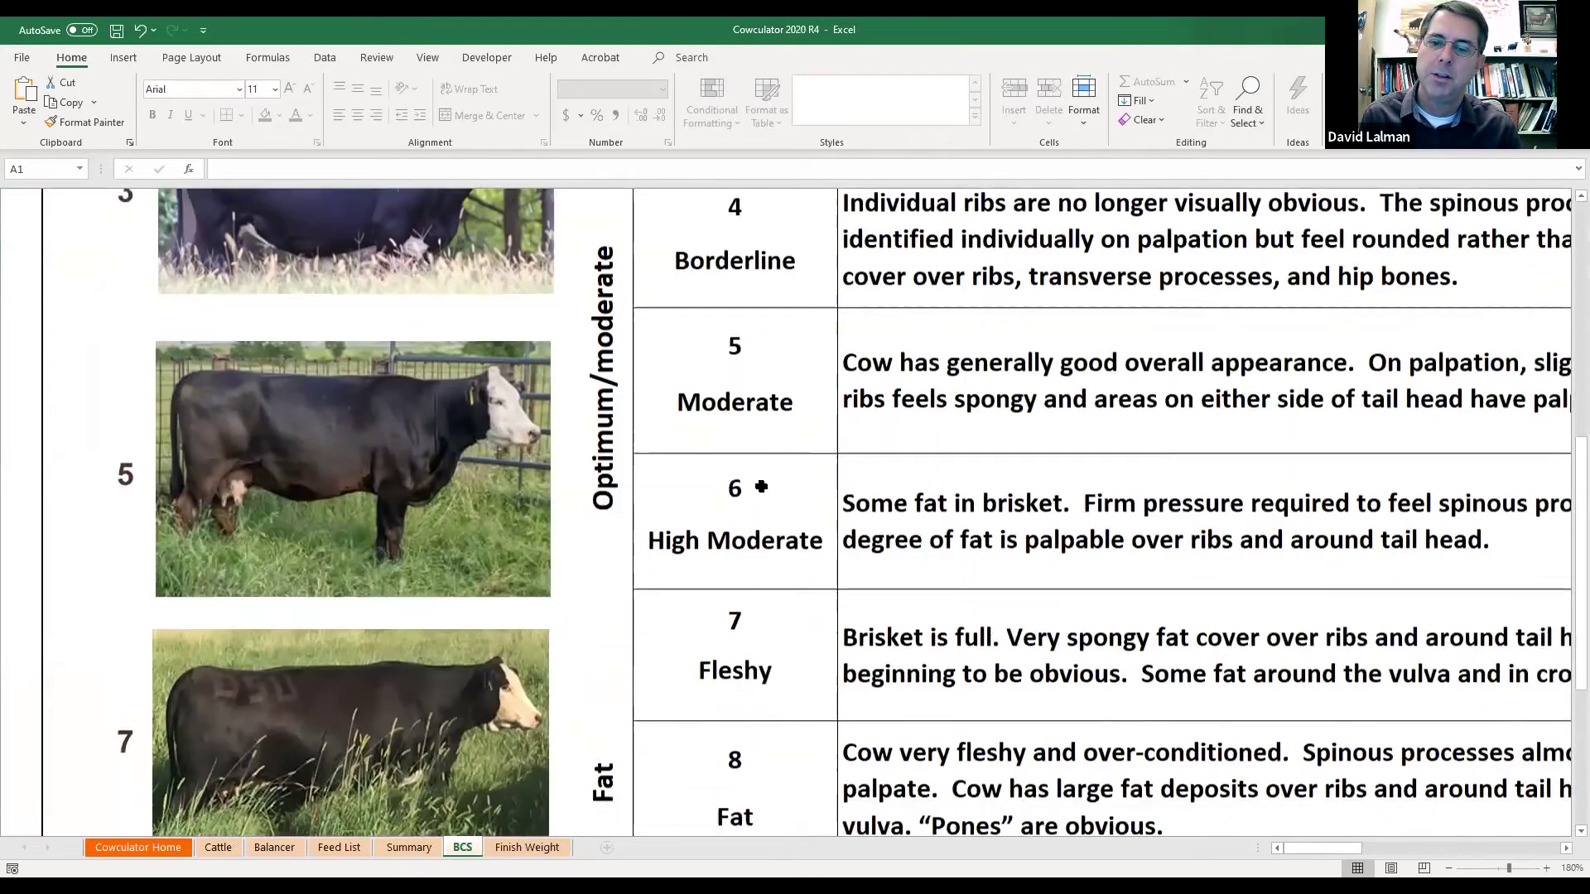
{"action": "scroll", "coordinate": [761, 487], "scroll_direction": "up", "scroll_amount": 10}
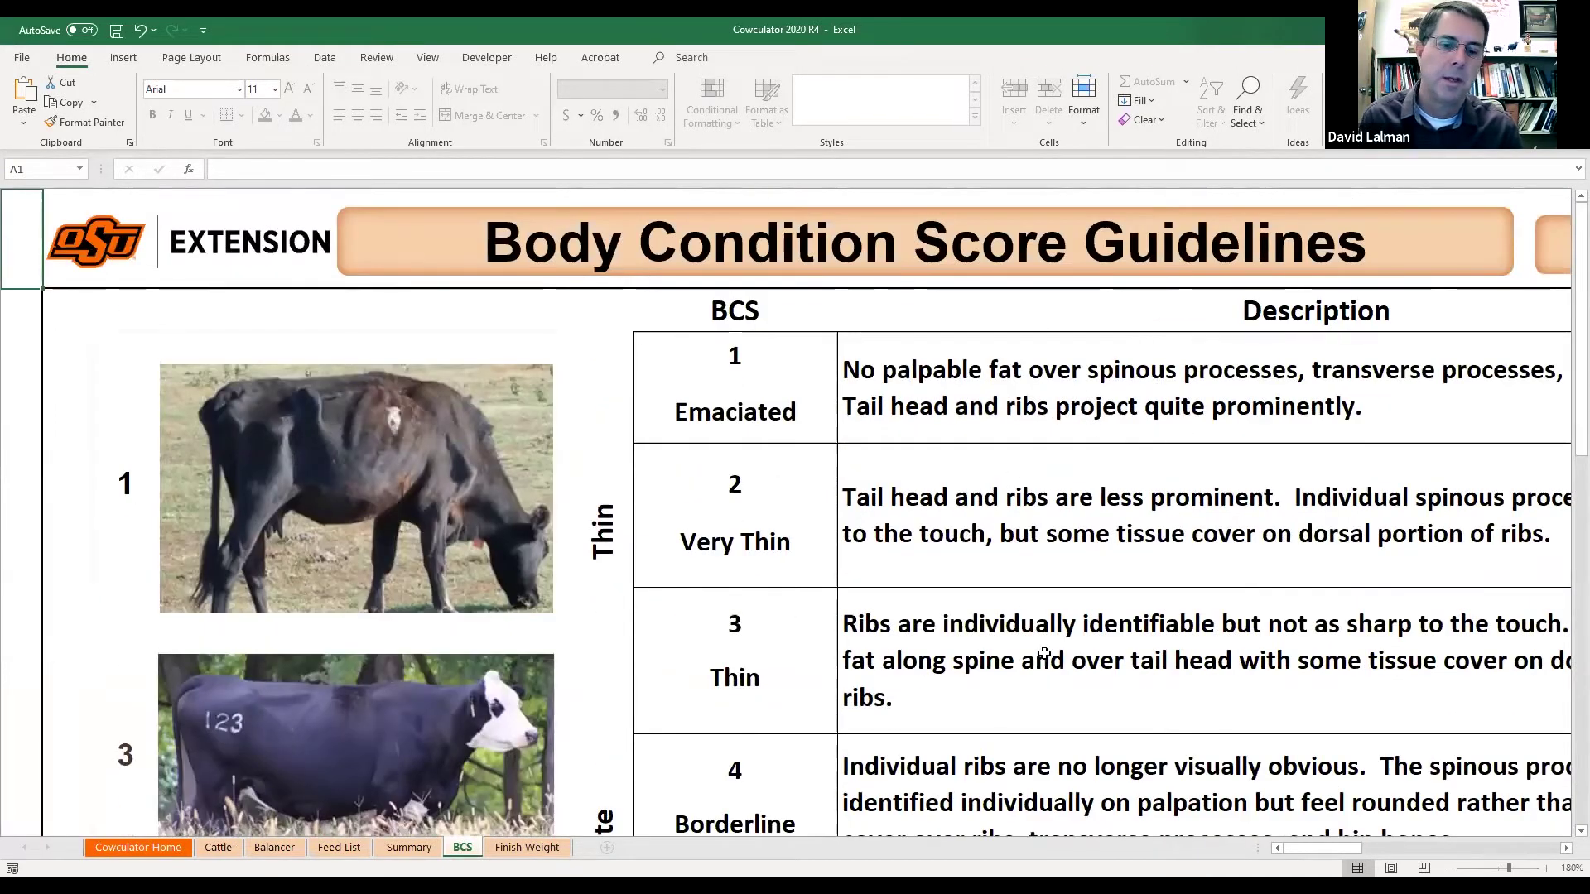
{"action": "left_click_drag", "start_coordinate": [1319, 856], "coordinate": [1438, 853]}
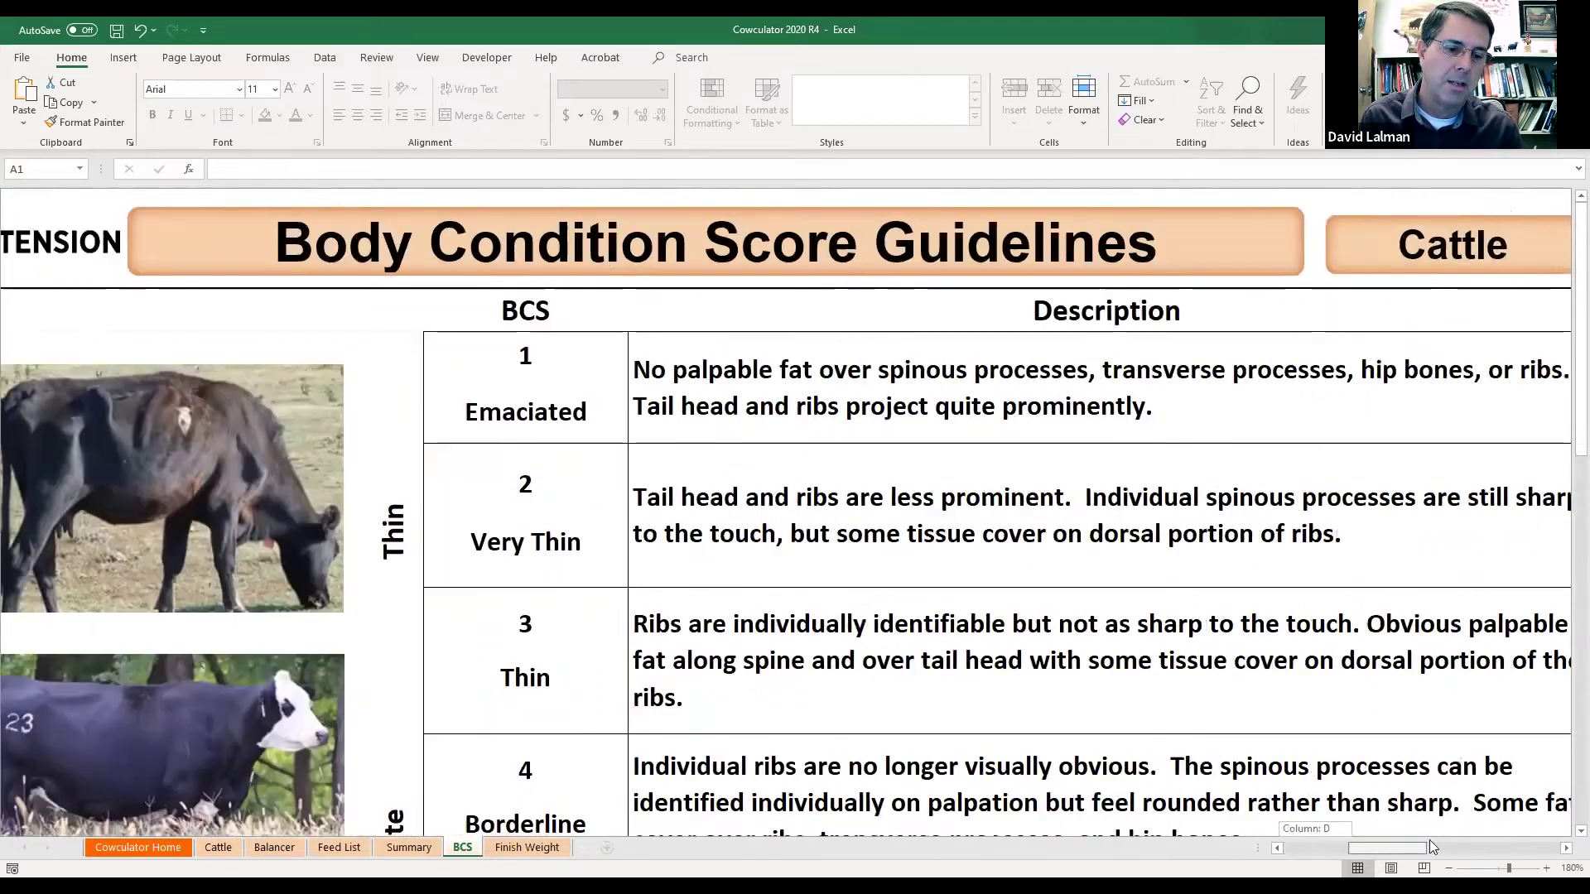
{"action": "scroll", "coordinate": [1316, 692], "scroll_direction": "down", "scroll_amount": 10}
{"action": "scroll", "coordinate": [1316, 692], "scroll_direction": "up", "scroll_amount": 15}
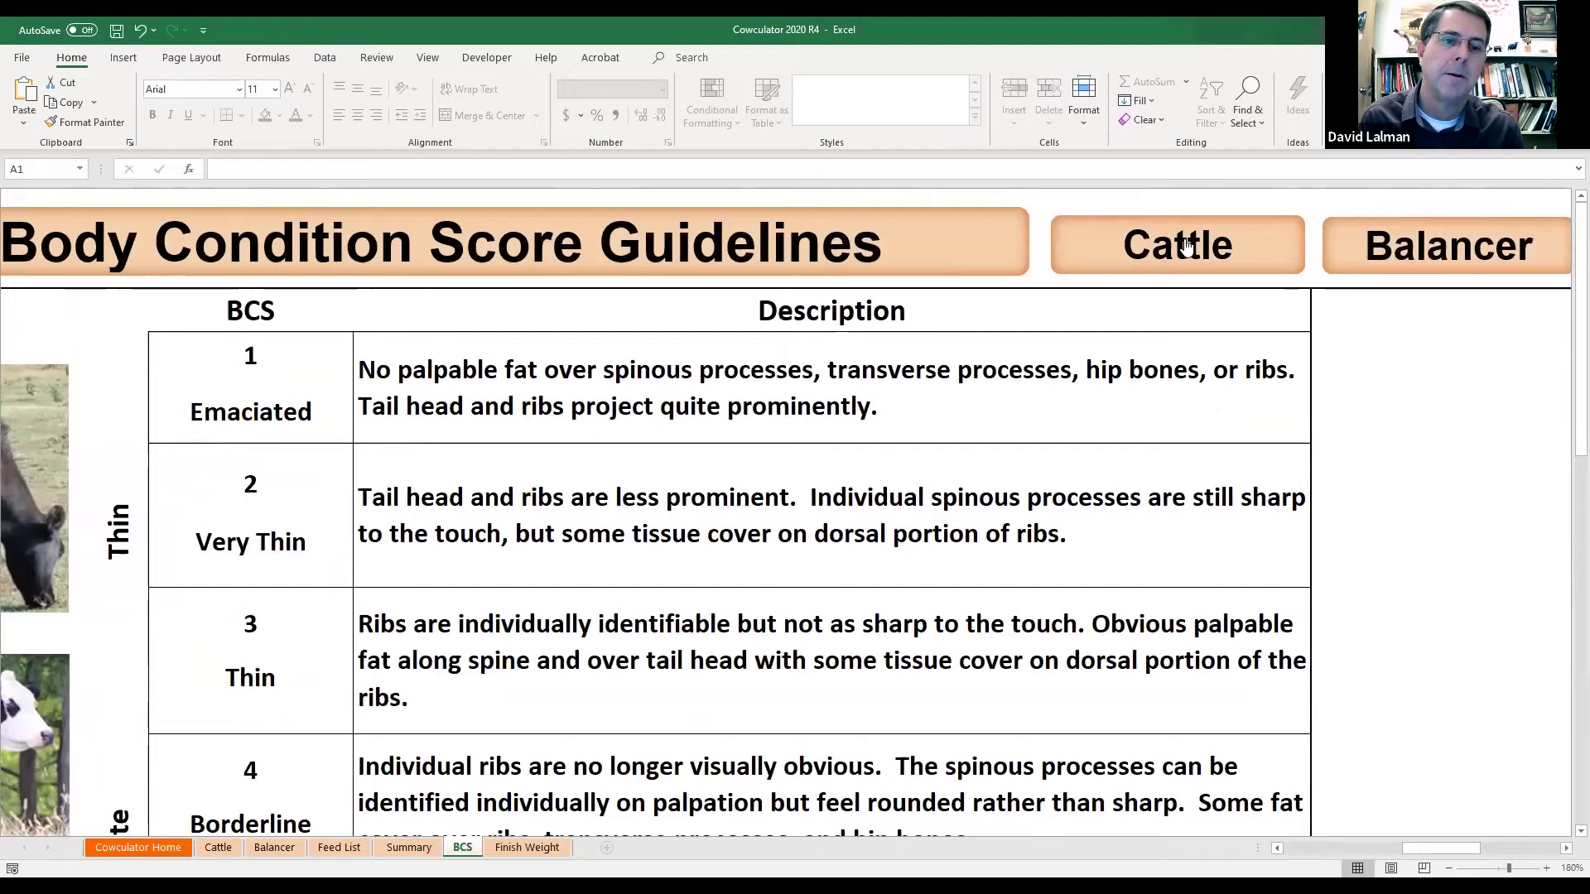
{"action": "left_click", "coordinate": [1215, 251]}
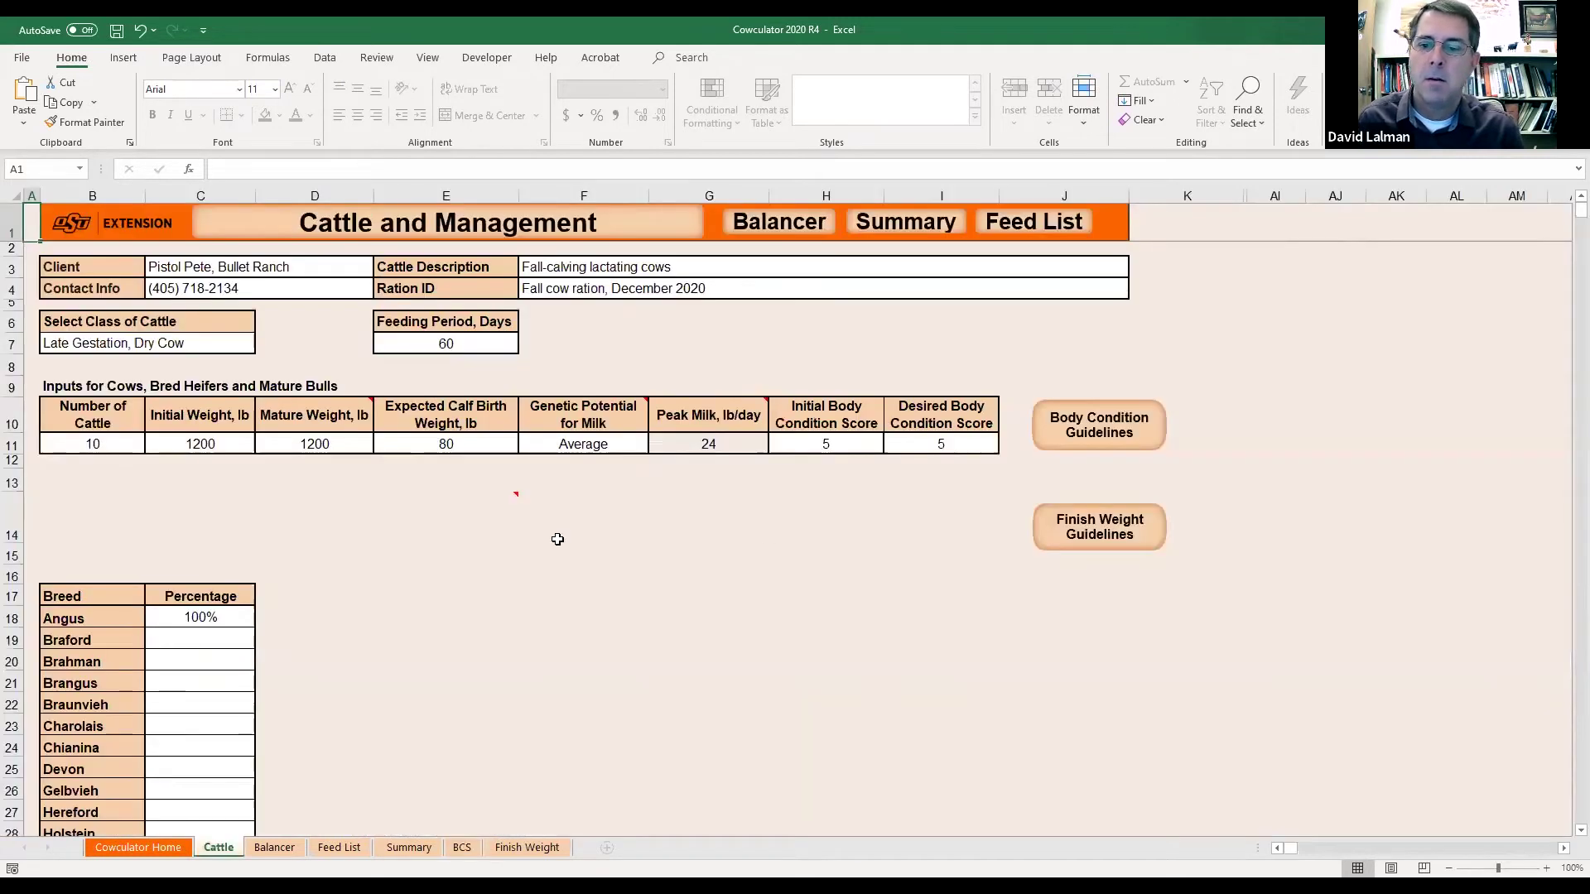
Clear the 100% Angus entry in C18 of the breed list.
{"action": "scroll", "coordinate": [557, 539], "scroll_direction": "down", "scroll_amount": 1}
{"action": "scroll", "coordinate": [558, 540], "scroll_direction": "down", "scroll_amount": 5}
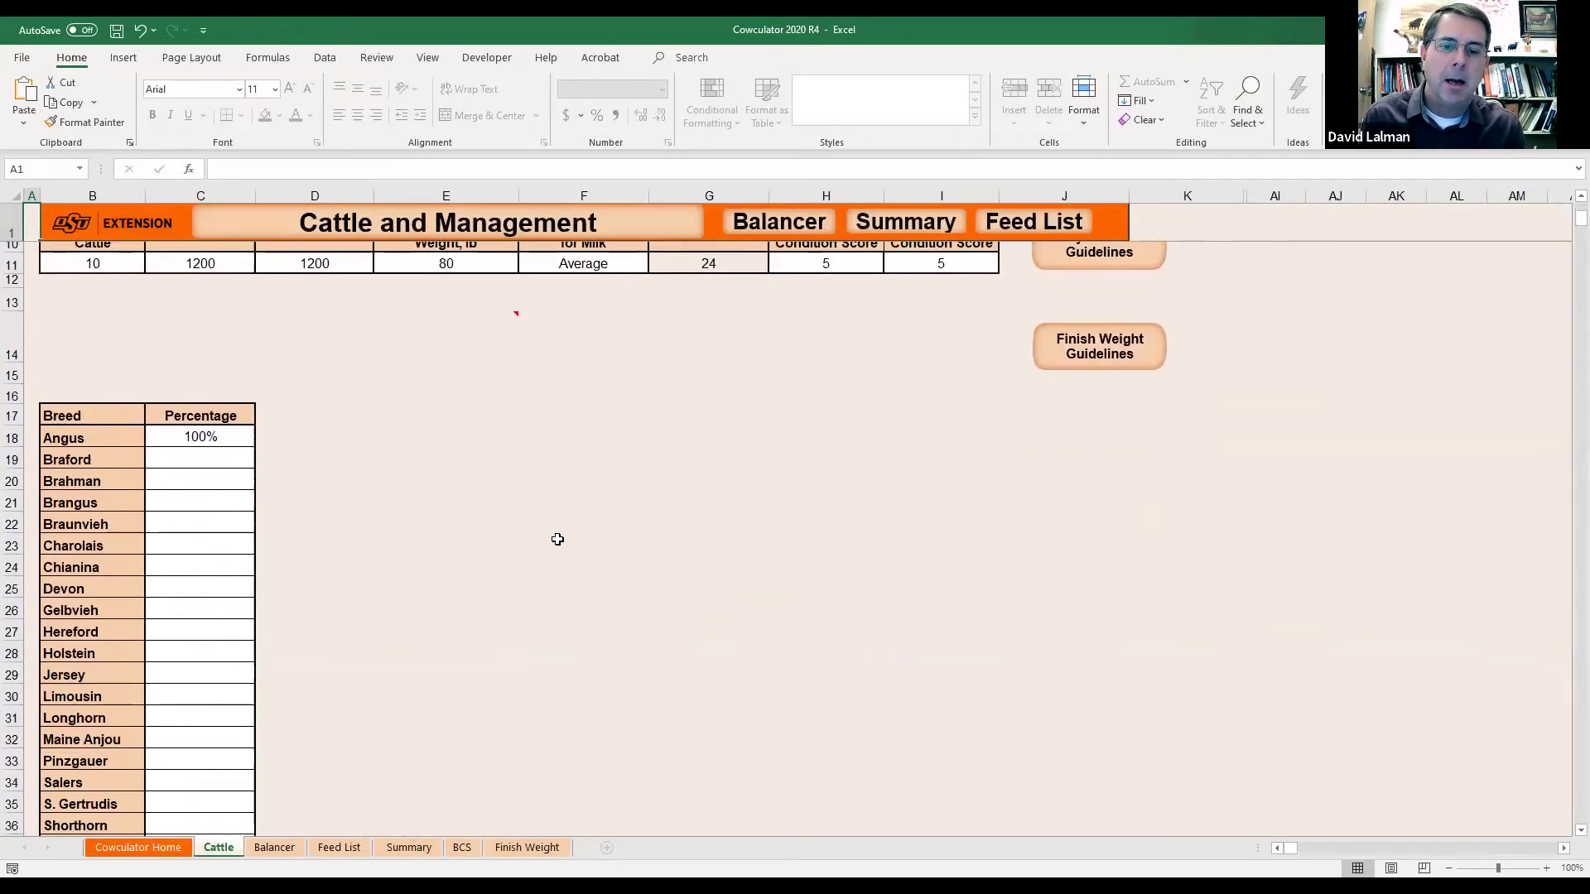
{"action": "scroll", "coordinate": [557, 540], "scroll_direction": "up", "scroll_amount": 2}
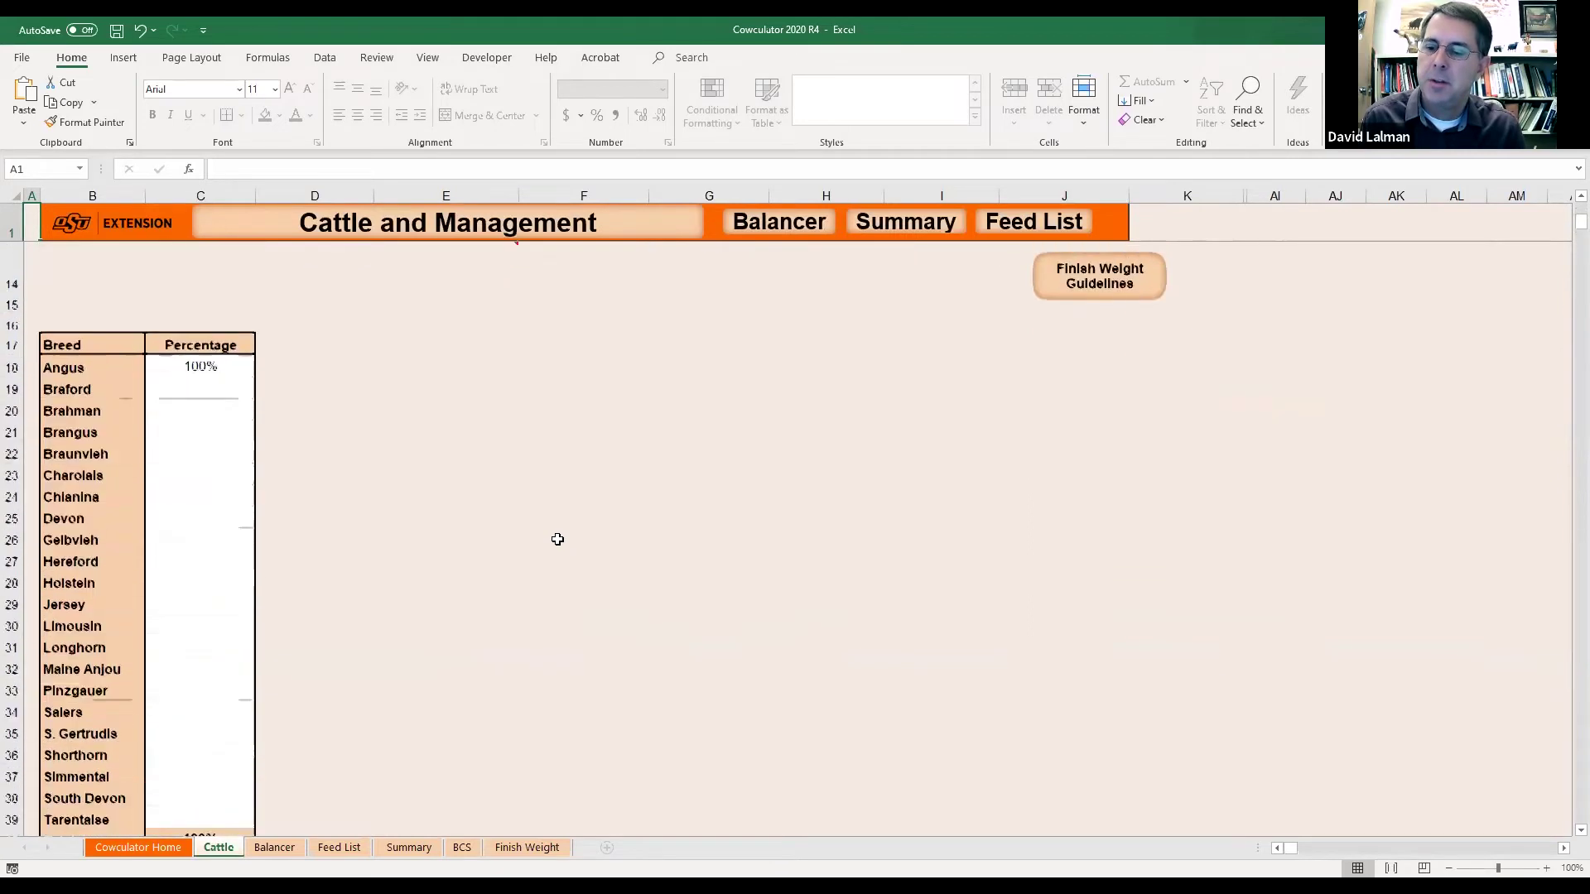
{"action": "left_click", "coordinate": [199, 371]}
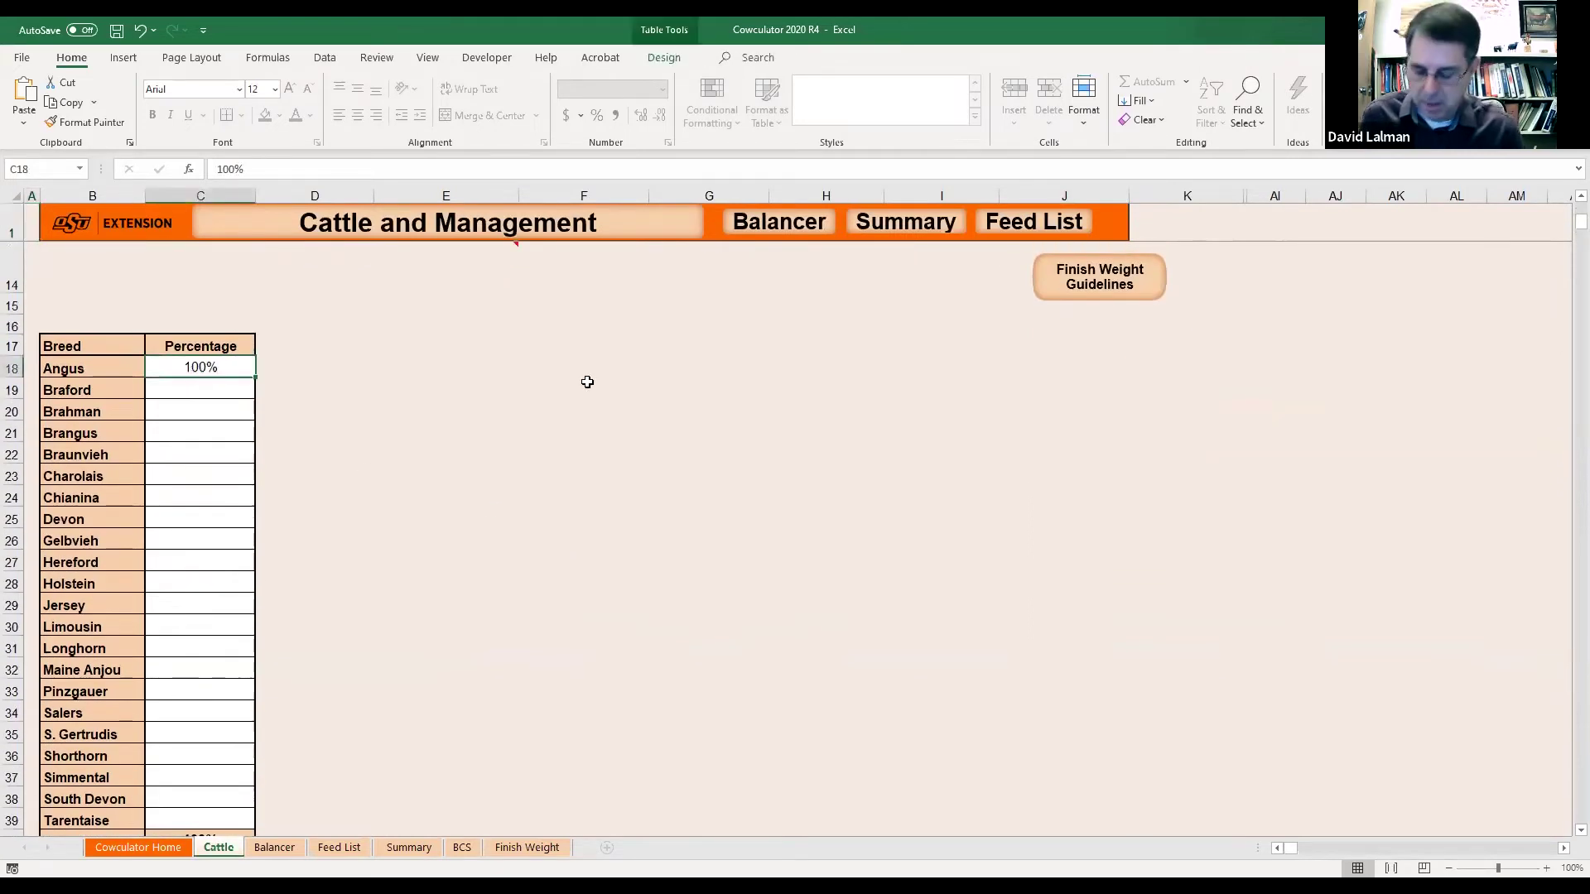
{"action": "key", "text": "Return"}
{"action": "key", "text": "Up"}
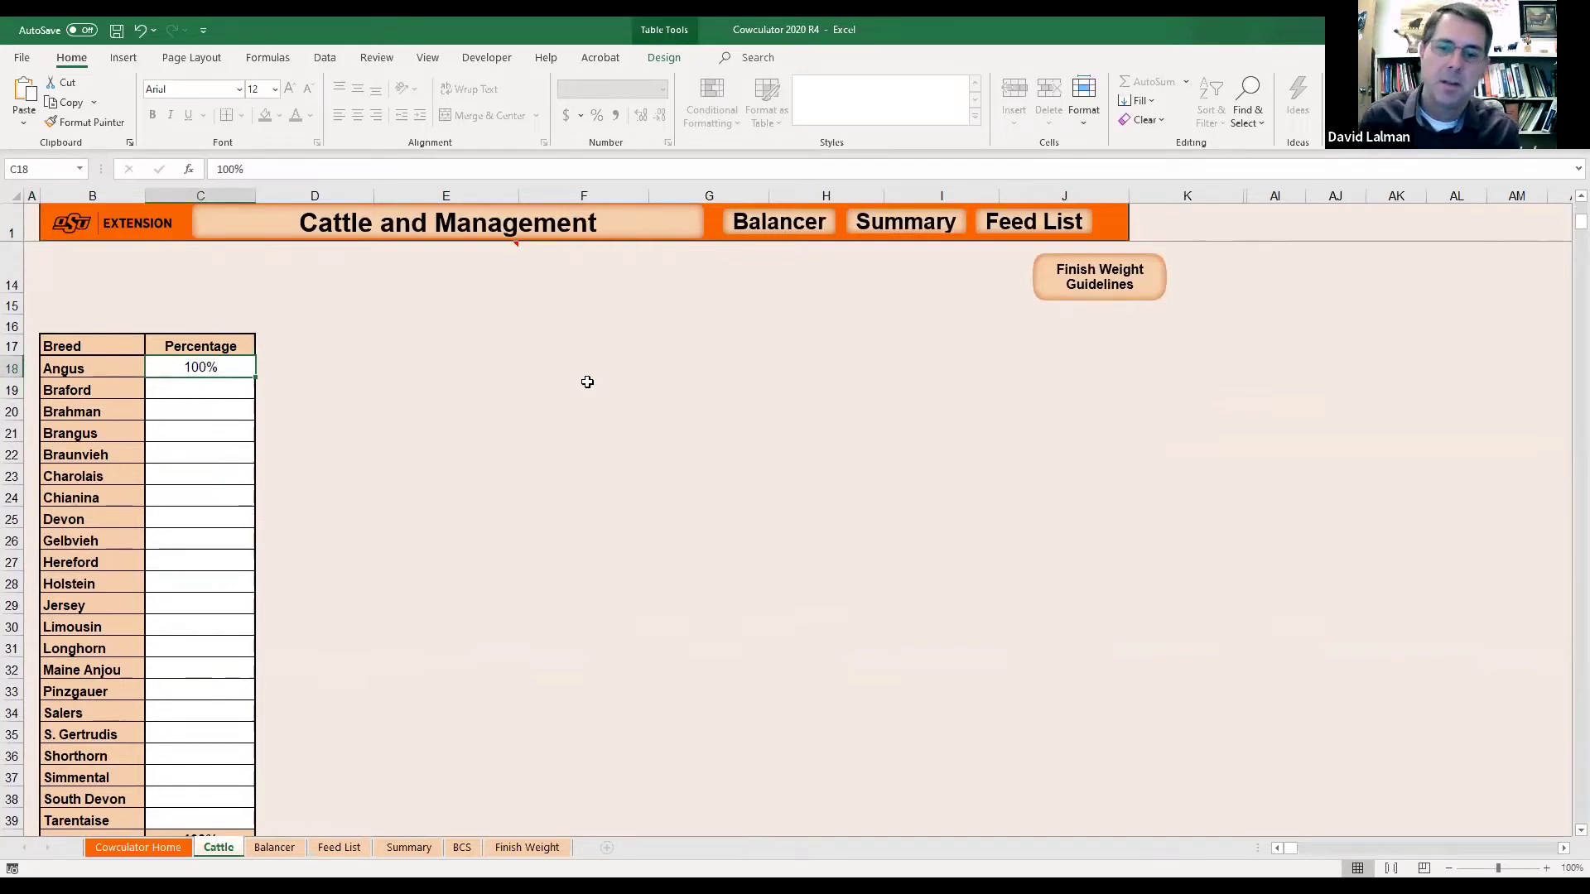
{"action": "scroll", "coordinate": [587, 382], "scroll_direction": "up", "scroll_amount": 4}
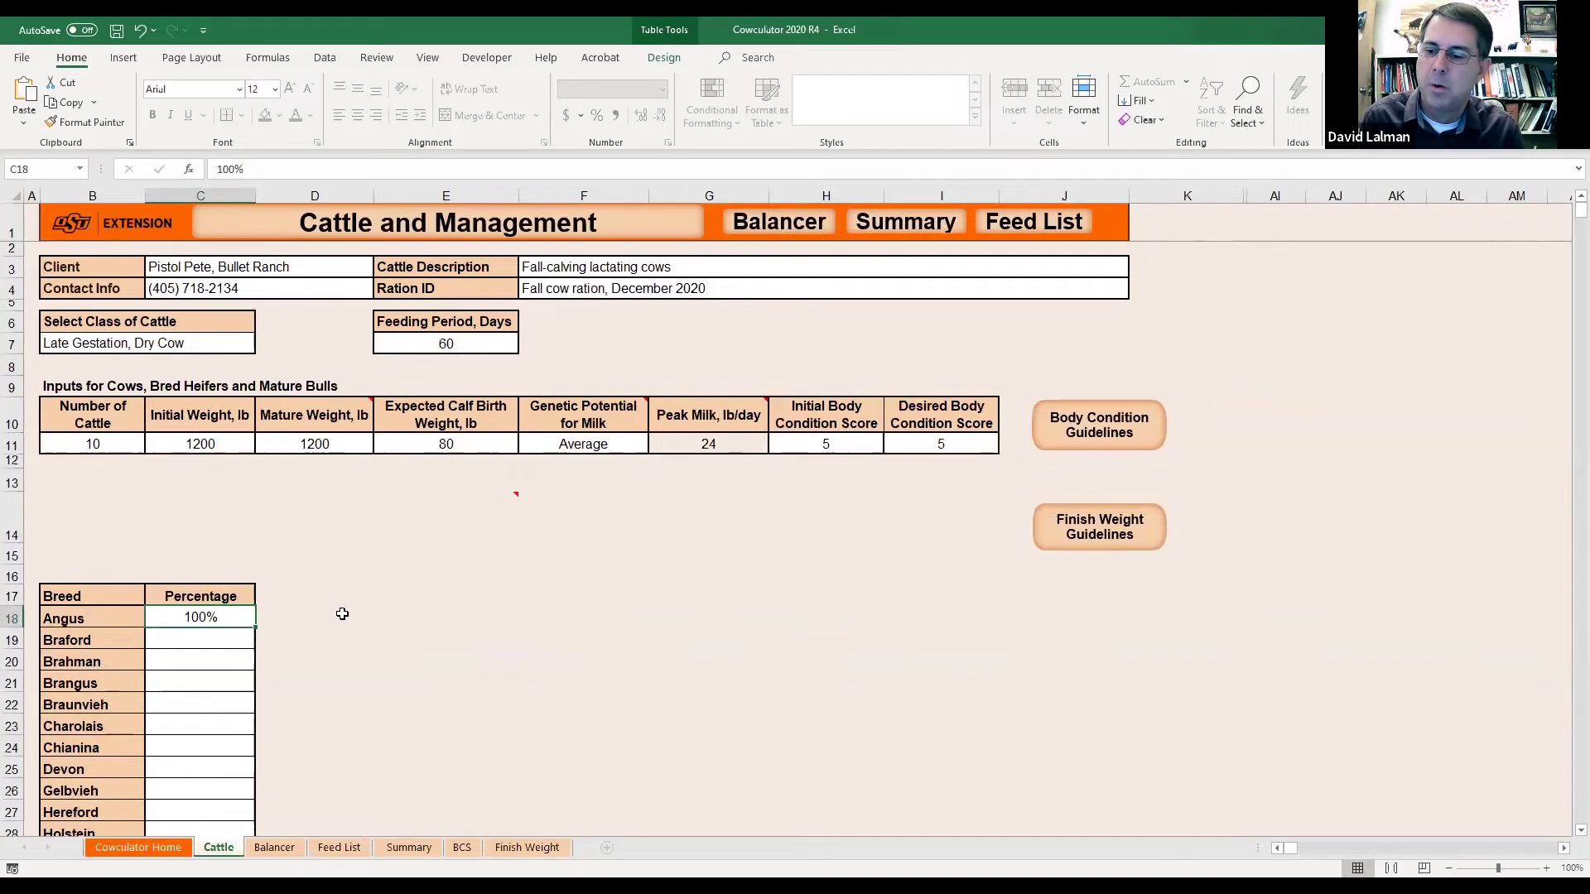
{"action": "scroll", "coordinate": [340, 610], "scroll_direction": "down", "scroll_amount": 4}
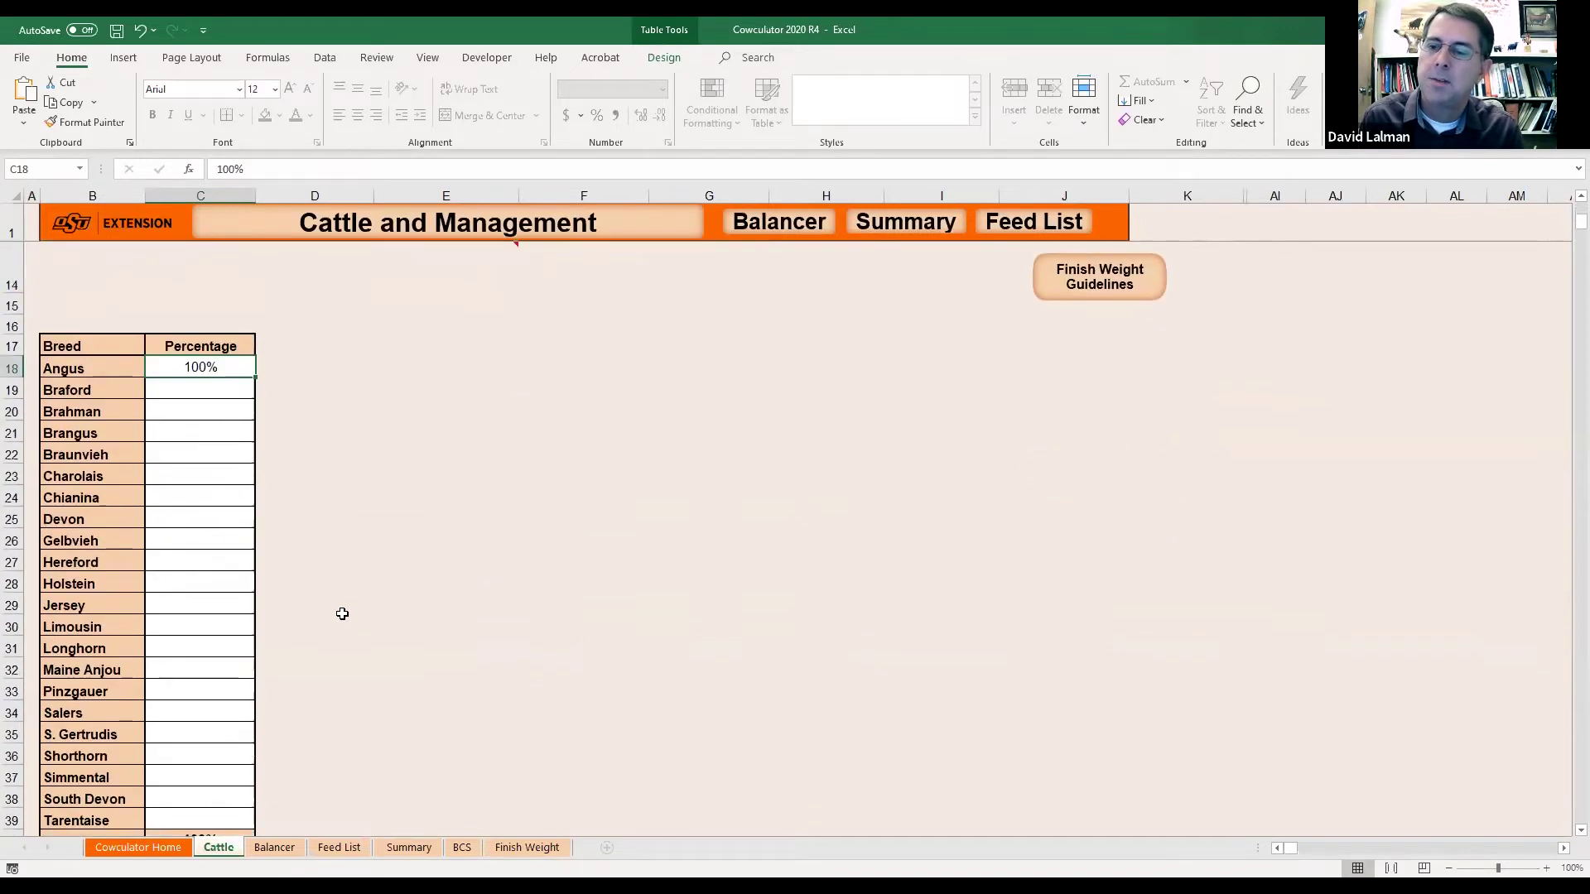
{"action": "scroll", "coordinate": [340, 613], "scroll_direction": "down", "scroll_amount": 1}
{"action": "scroll", "coordinate": [341, 613], "scroll_direction": "up", "scroll_amount": 1}
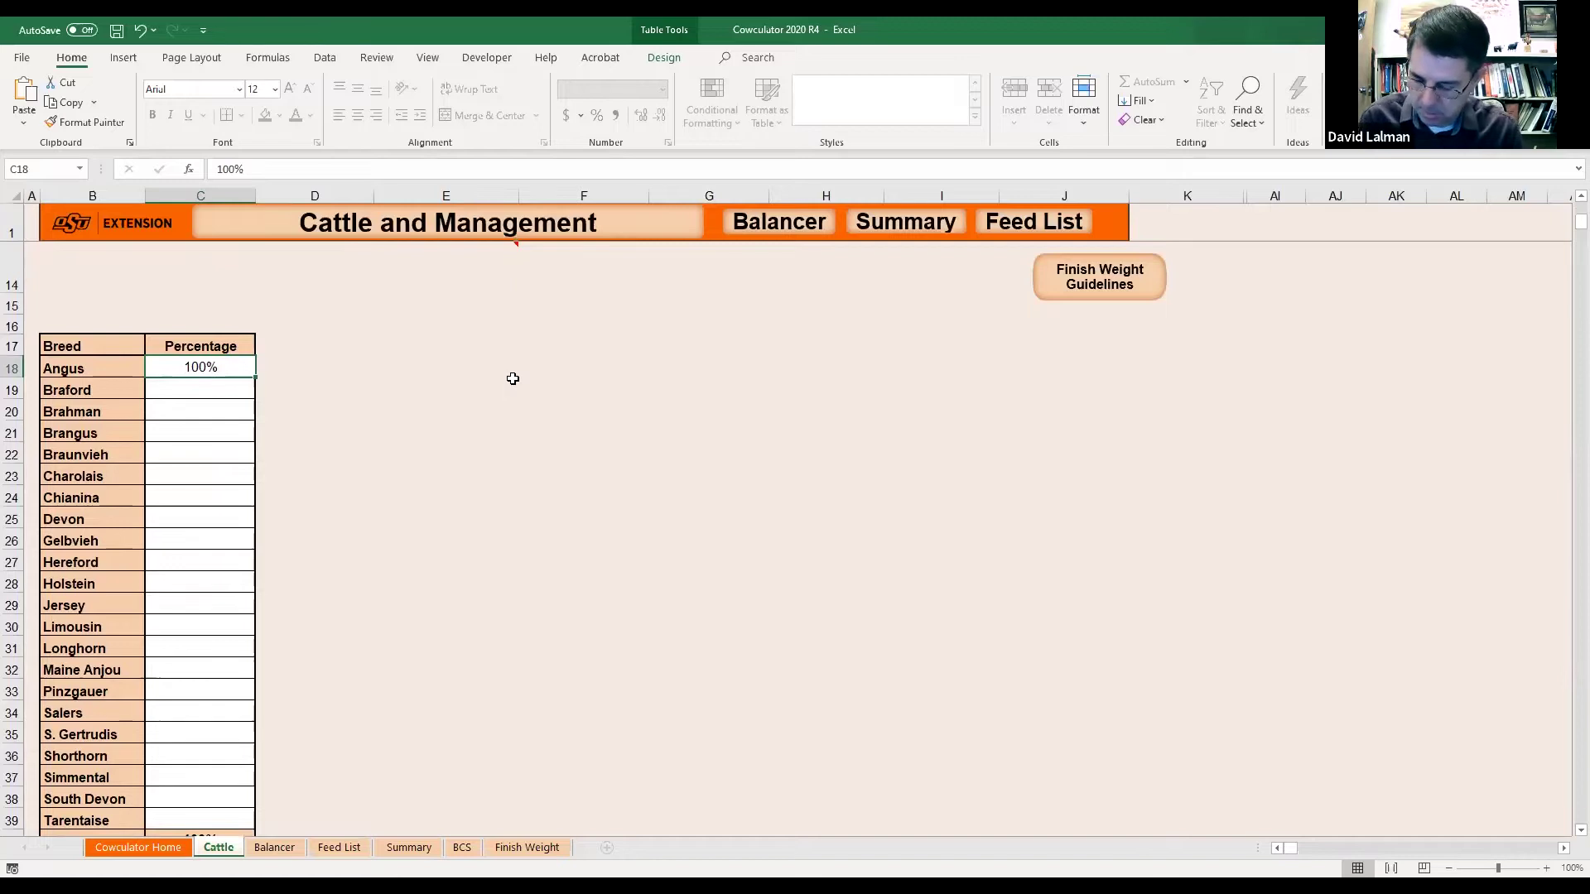
{"action": "scroll", "coordinate": [513, 379], "scroll_direction": "down", "scroll_amount": 2}
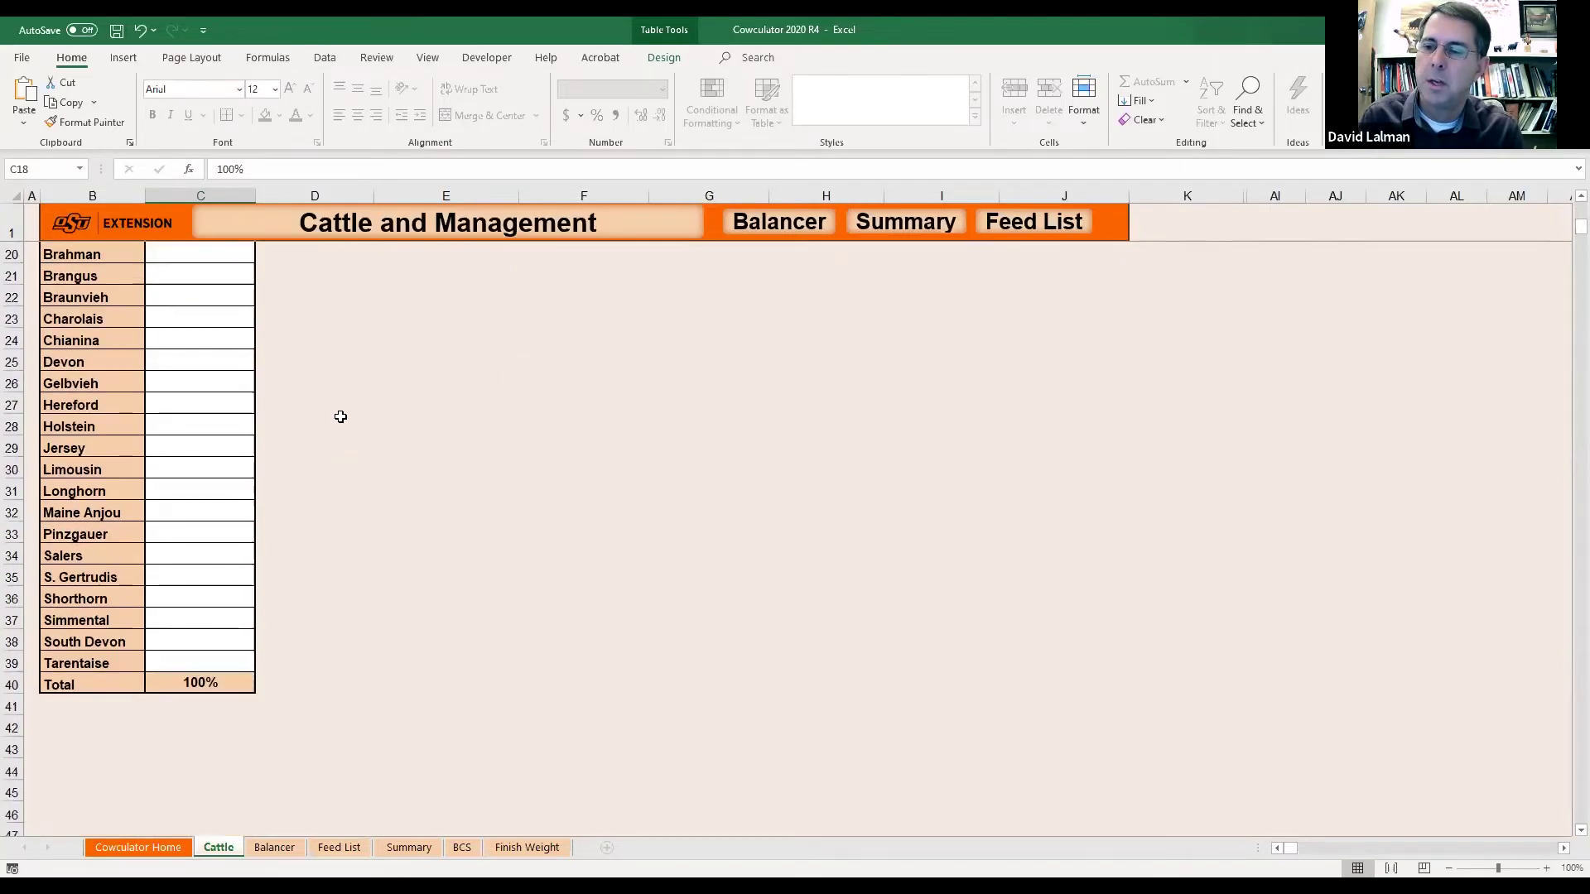
{"action": "scroll", "coordinate": [340, 415], "scroll_direction": "up", "scroll_amount": 3}
{"action": "key", "text": "Delete"}
Set Holstein to 100% in C28 and check the recalculated peak milk in G11.
{"action": "scroll", "coordinate": [367, 545], "scroll_direction": "down", "scroll_amount": 1}
{"action": "scroll", "coordinate": [366, 545], "scroll_direction": "down", "scroll_amount": 1}
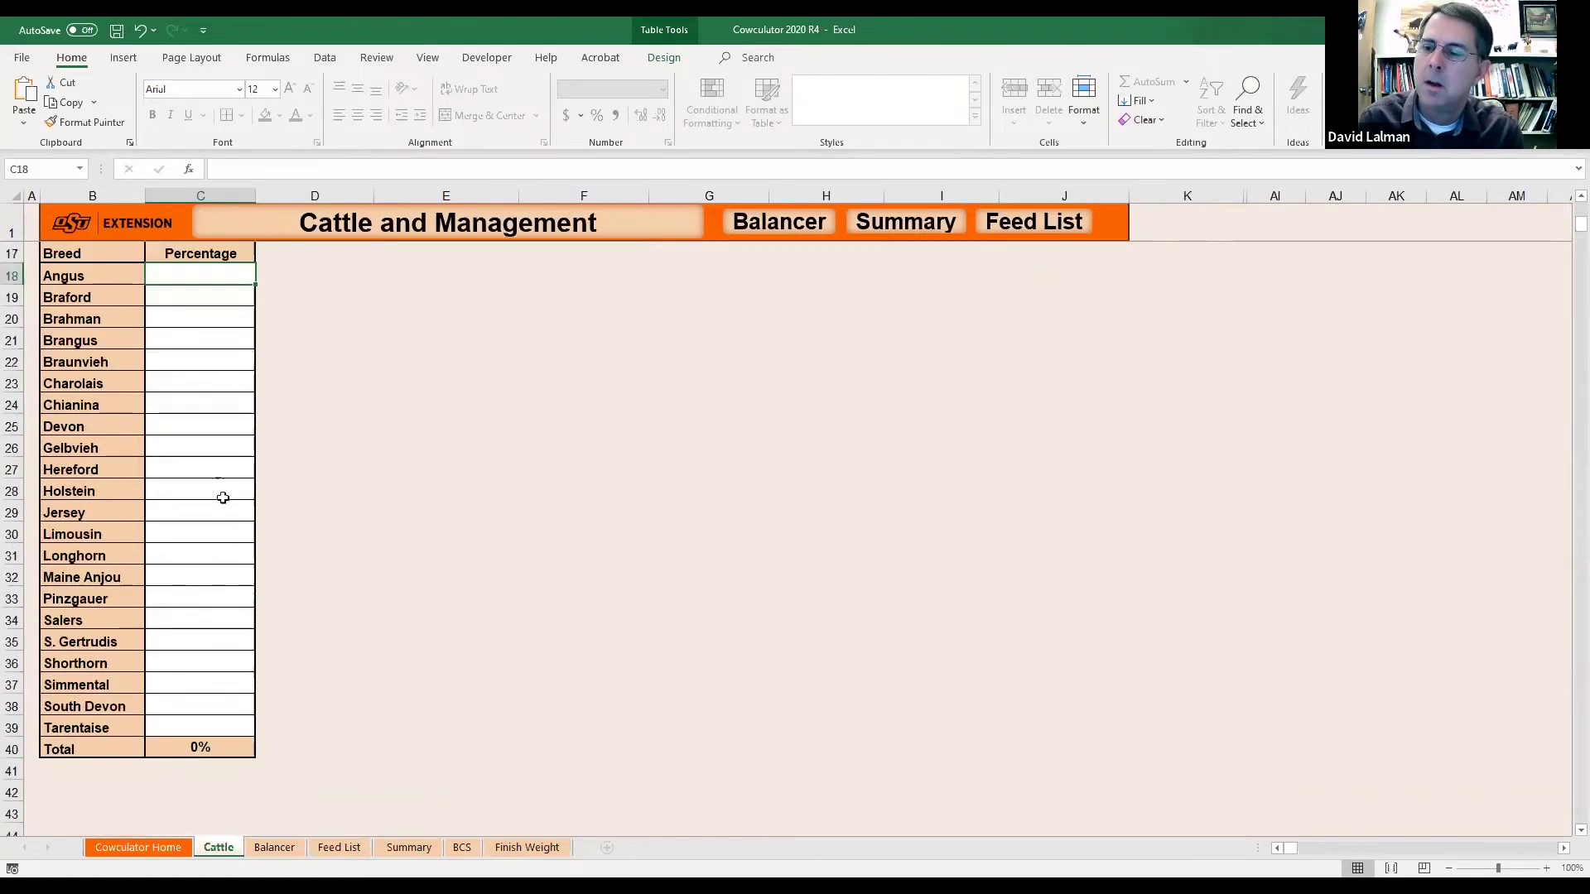
{"action": "left_click", "coordinate": [188, 490]}
{"action": "type", "text": "100"}
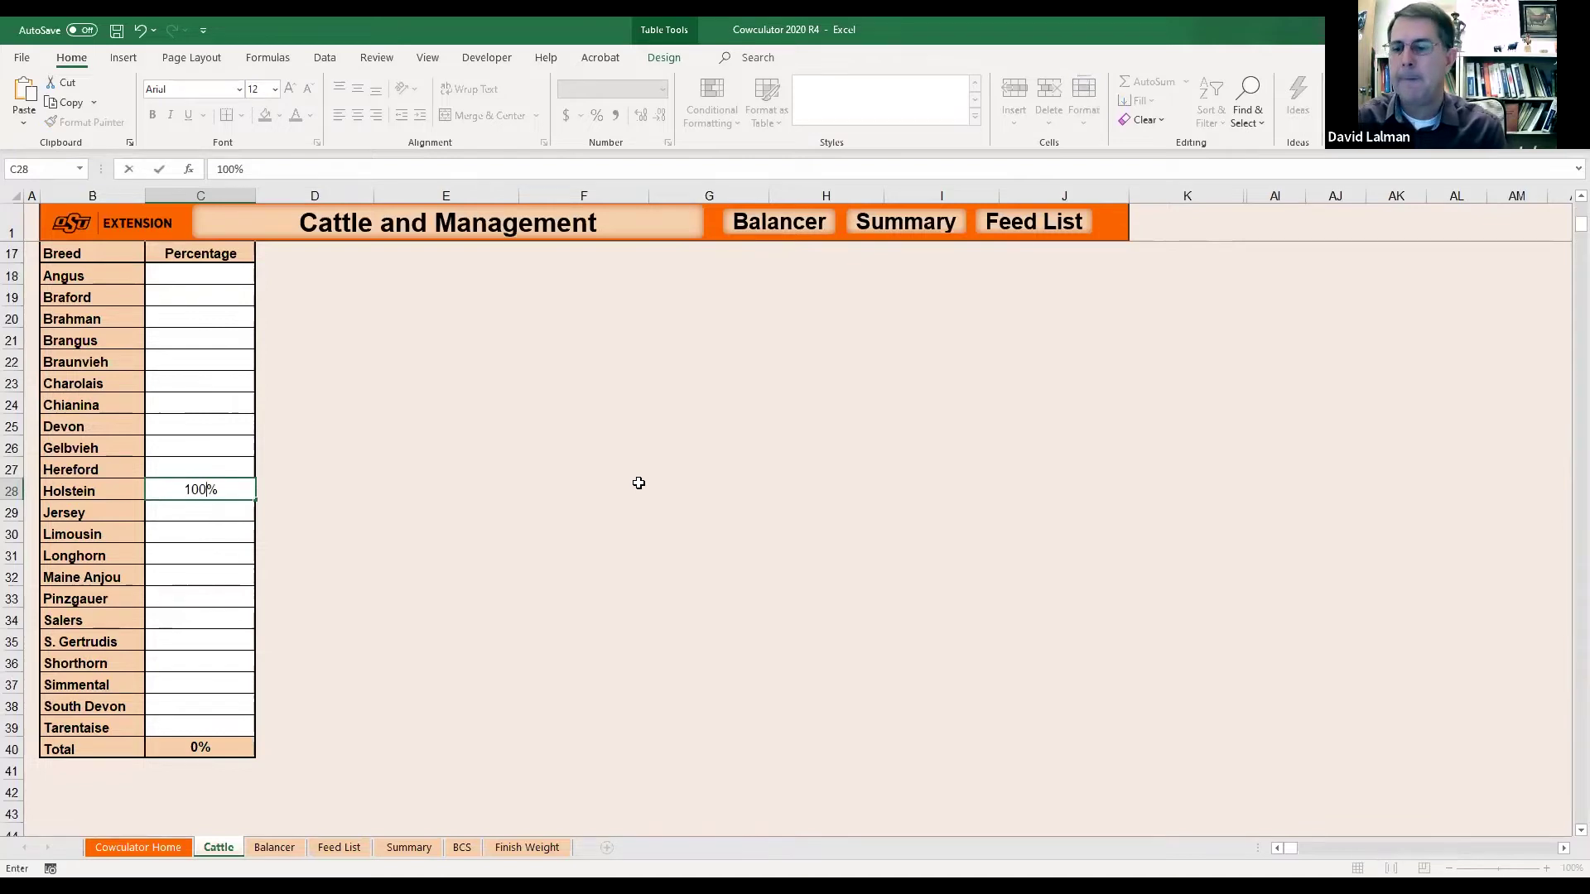
{"action": "key", "text": "Return"}
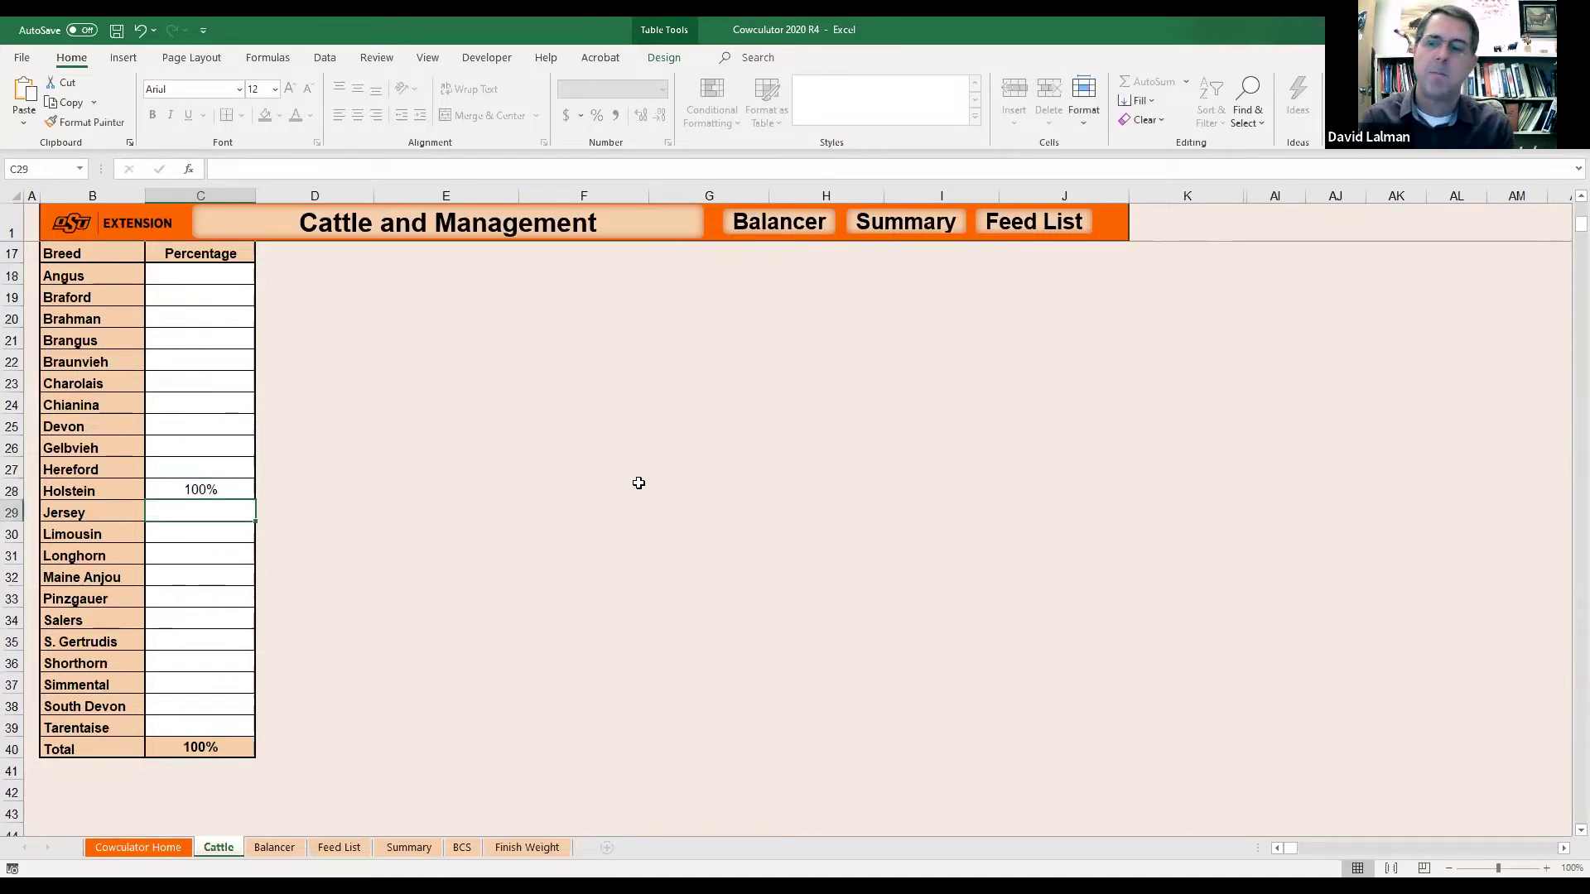
{"action": "scroll", "coordinate": [638, 483], "scroll_direction": "up", "scroll_amount": 3}
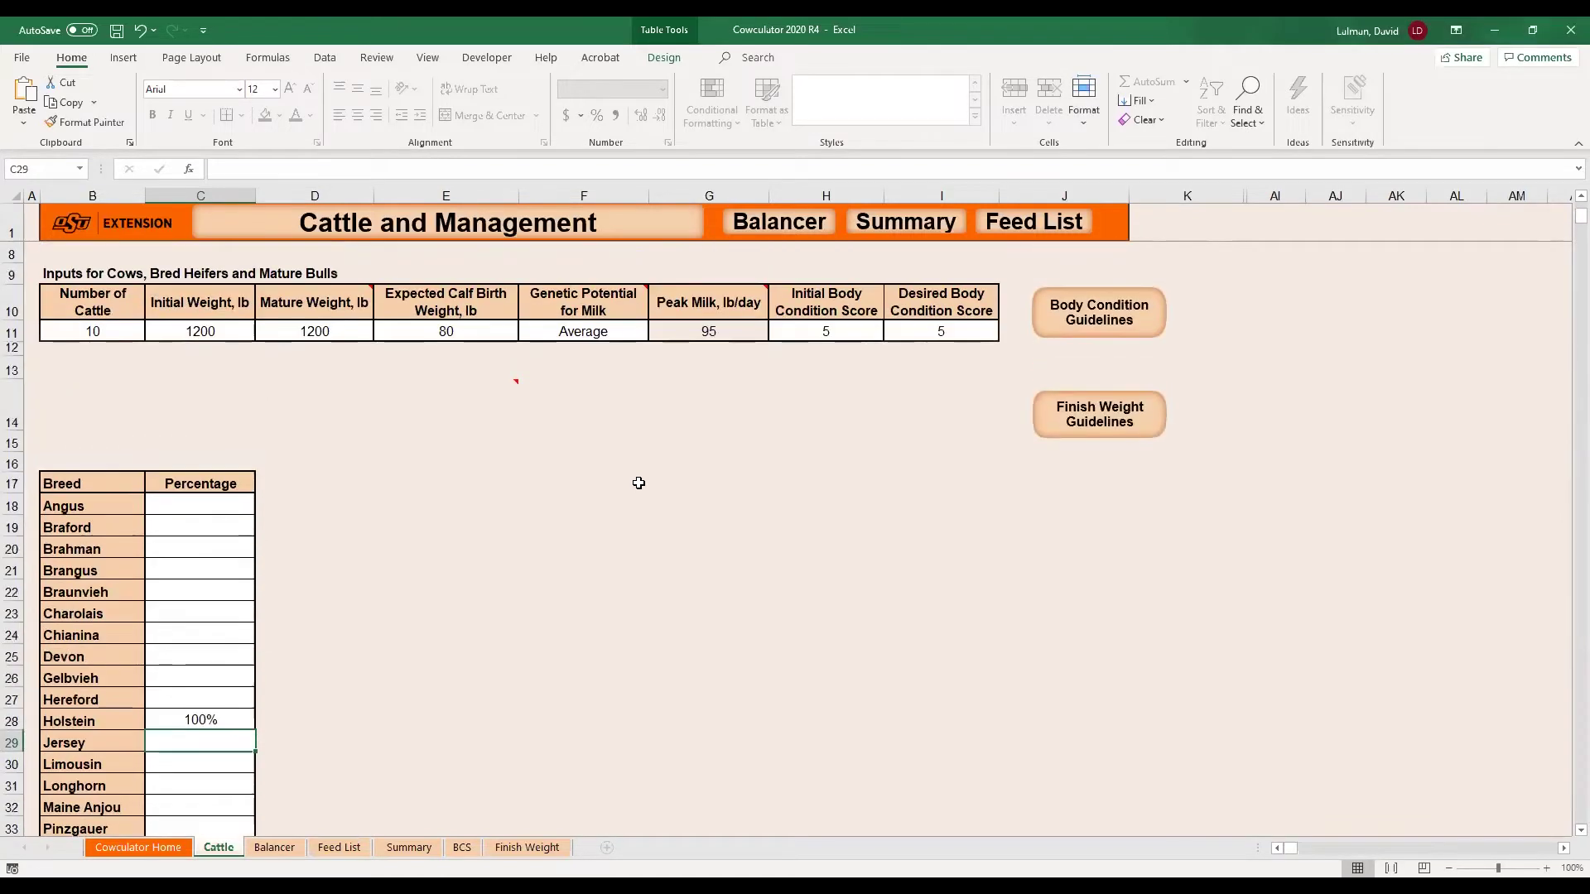
{"action": "left_click", "coordinate": [202, 716]}
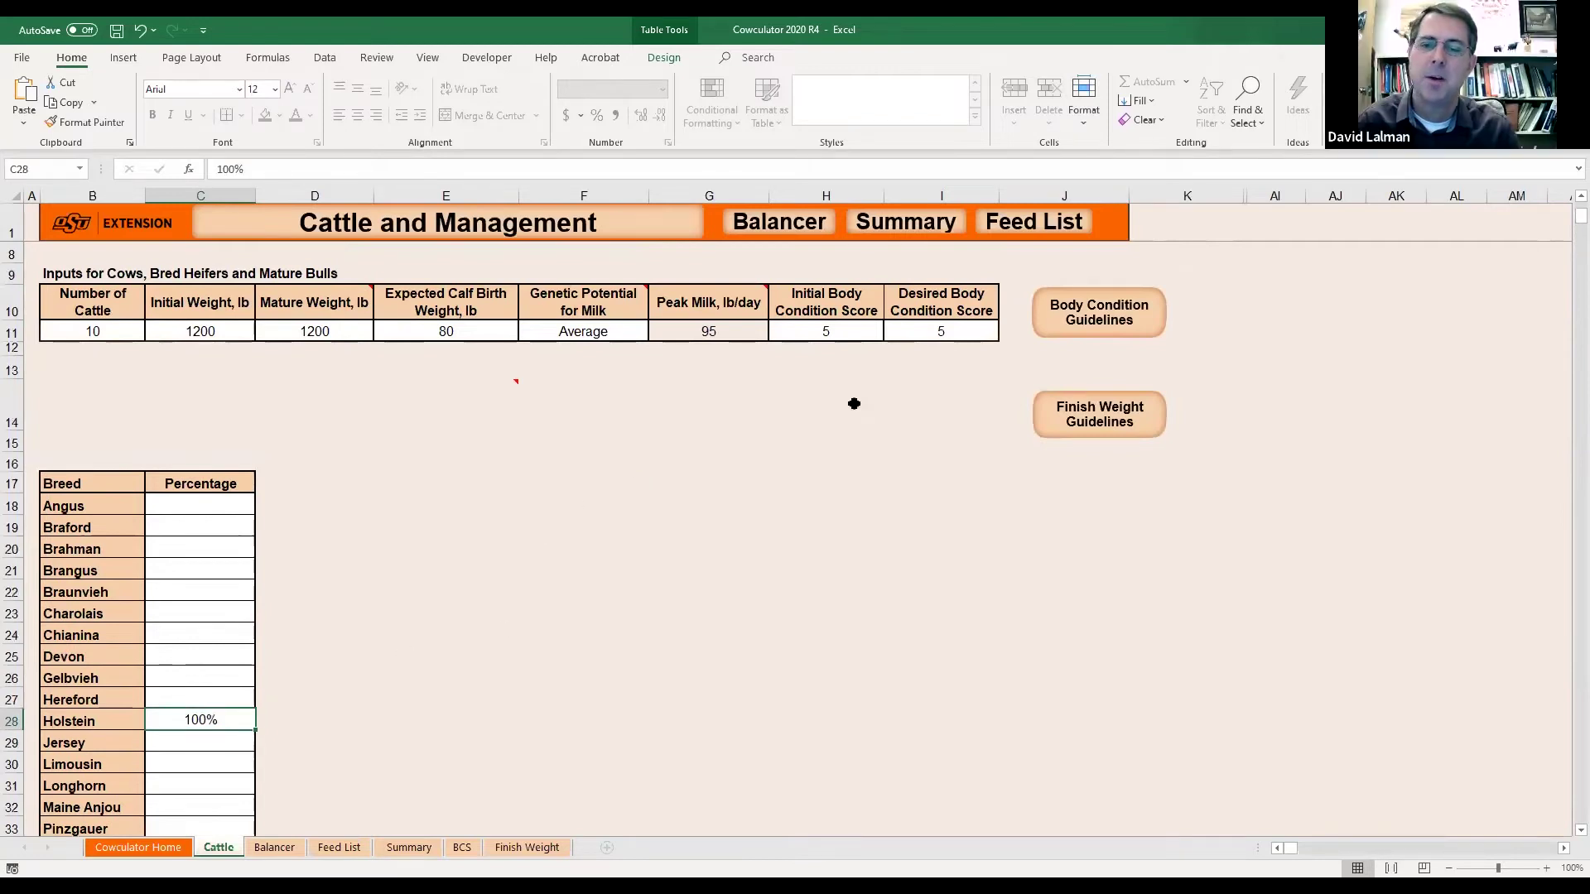
{"action": "left_click", "coordinate": [718, 333]}
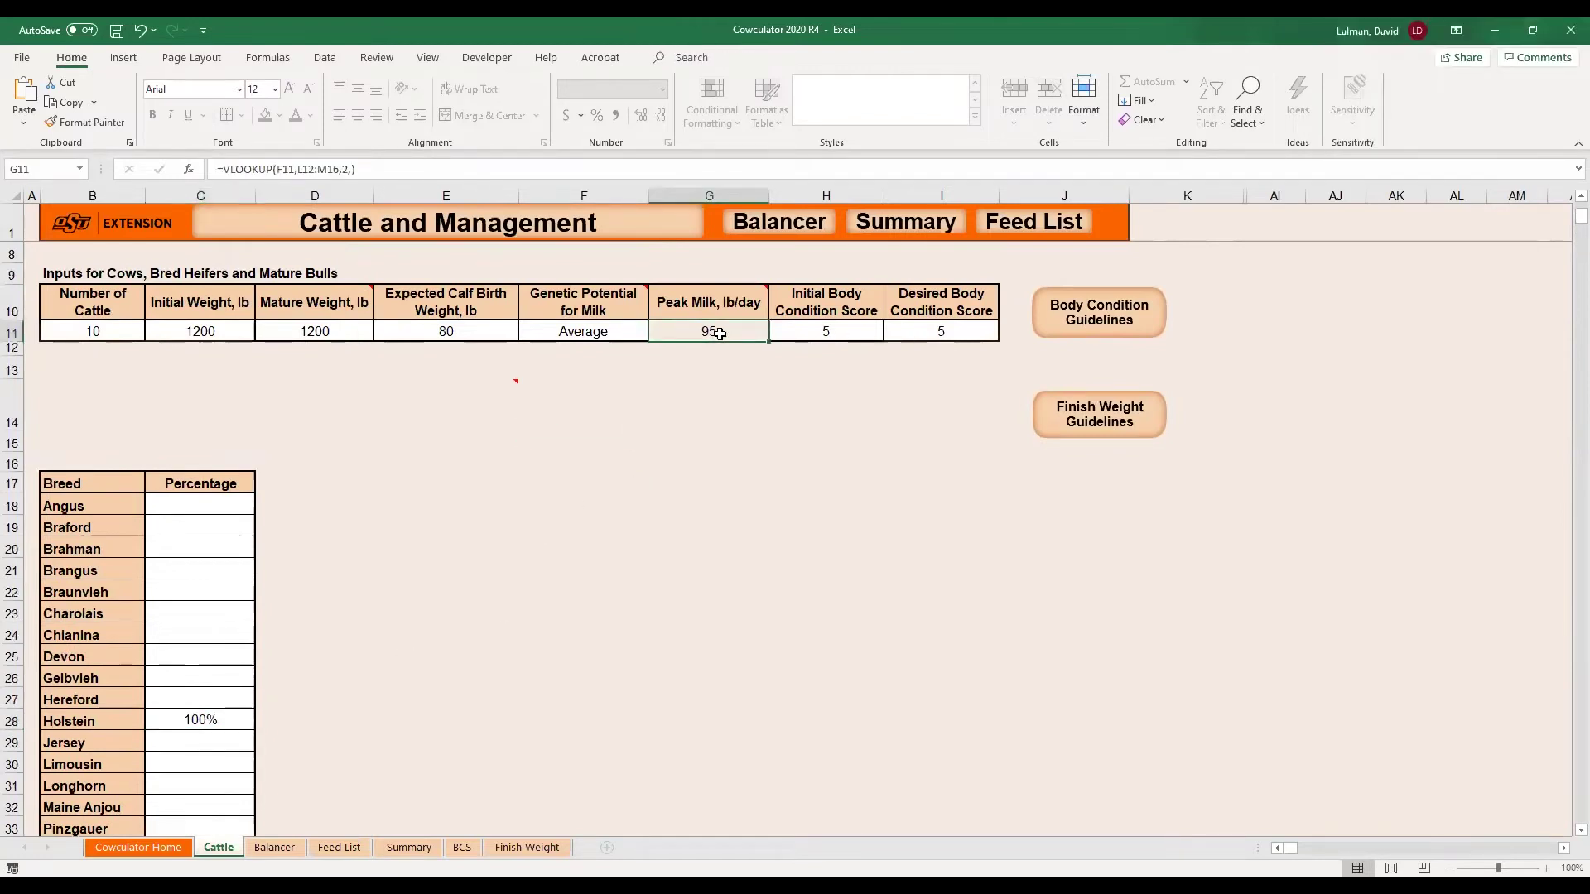
Replace Holstein with 100% Shorthorn in C36 and recheck peak milk in G11.
{"action": "scroll", "coordinate": [514, 494], "scroll_direction": "down", "scroll_amount": 2}
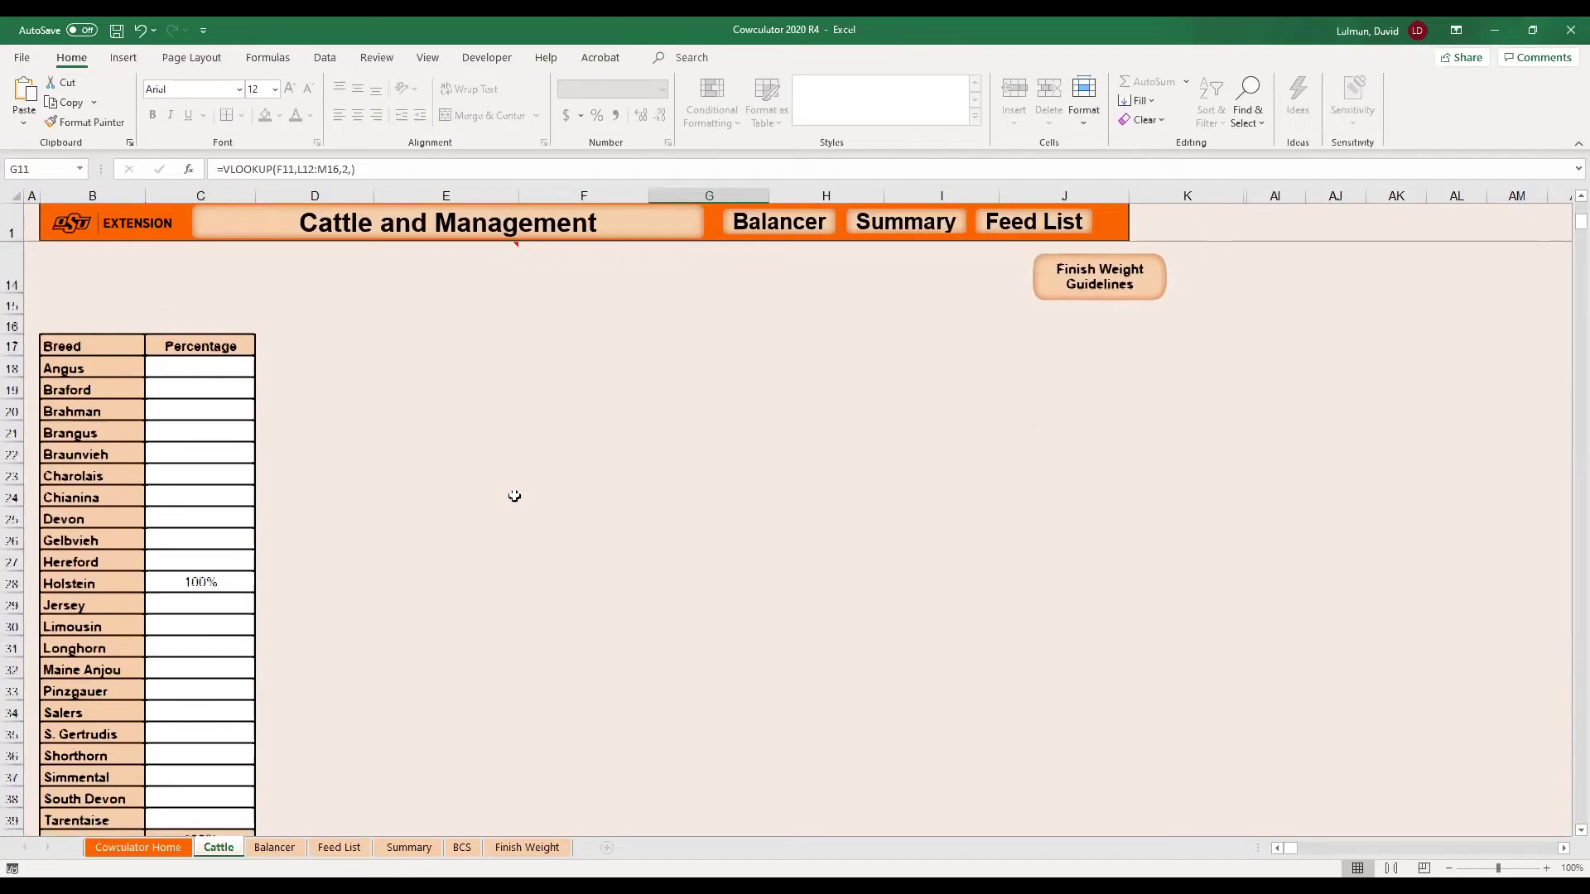
{"action": "left_click", "coordinate": [213, 577]}
{"action": "key", "text": "Delete"}
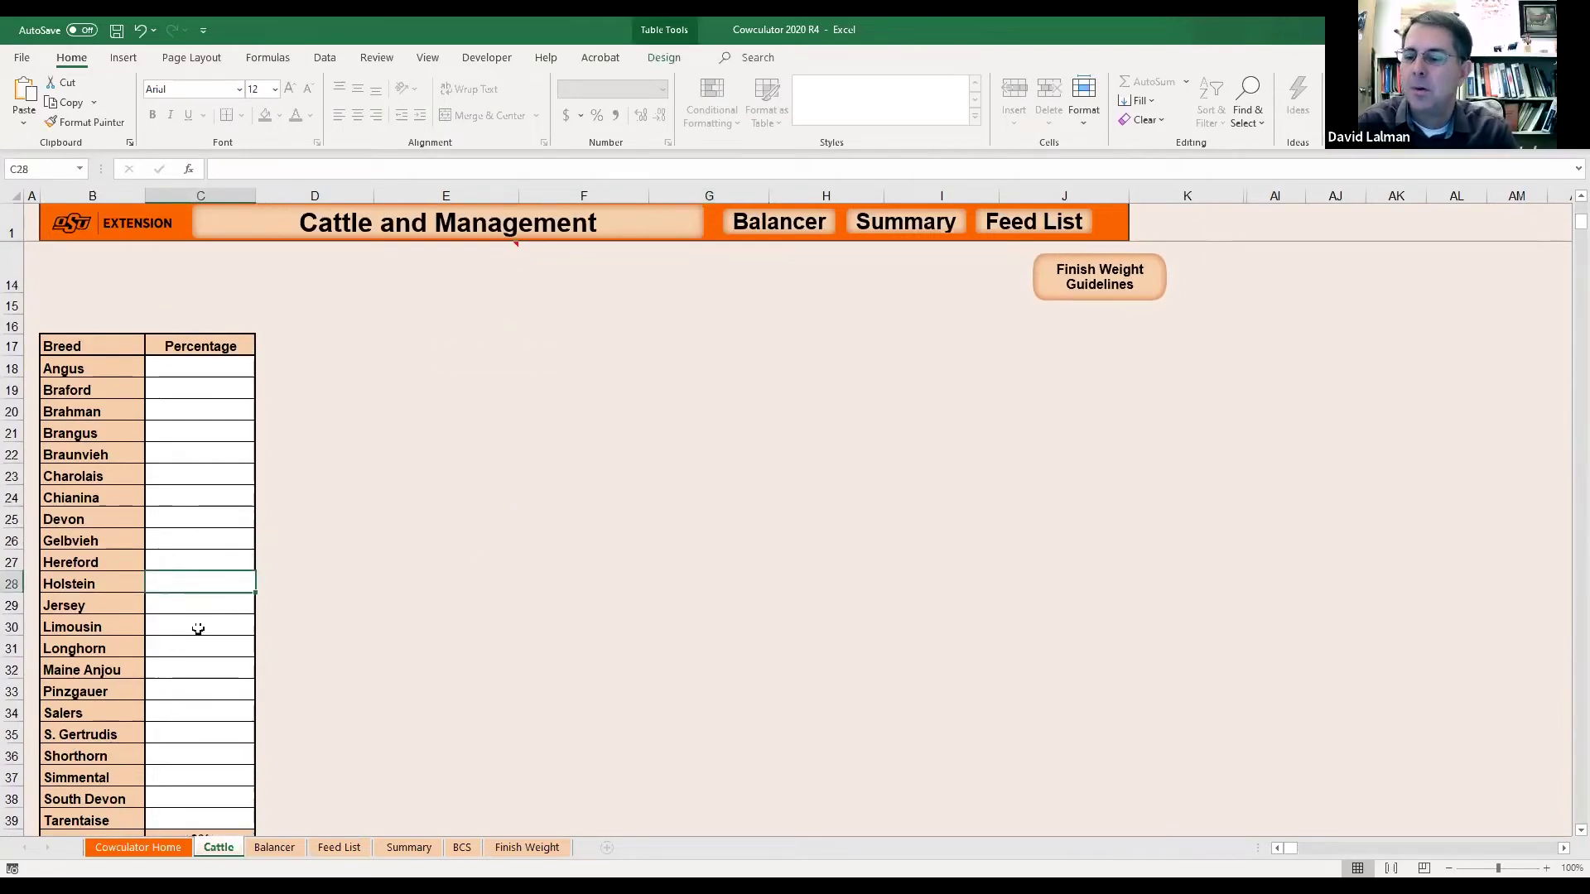
{"action": "left_click", "coordinate": [191, 756]}
{"action": "type", "text": "100"}
{"action": "key", "text": "Return"}
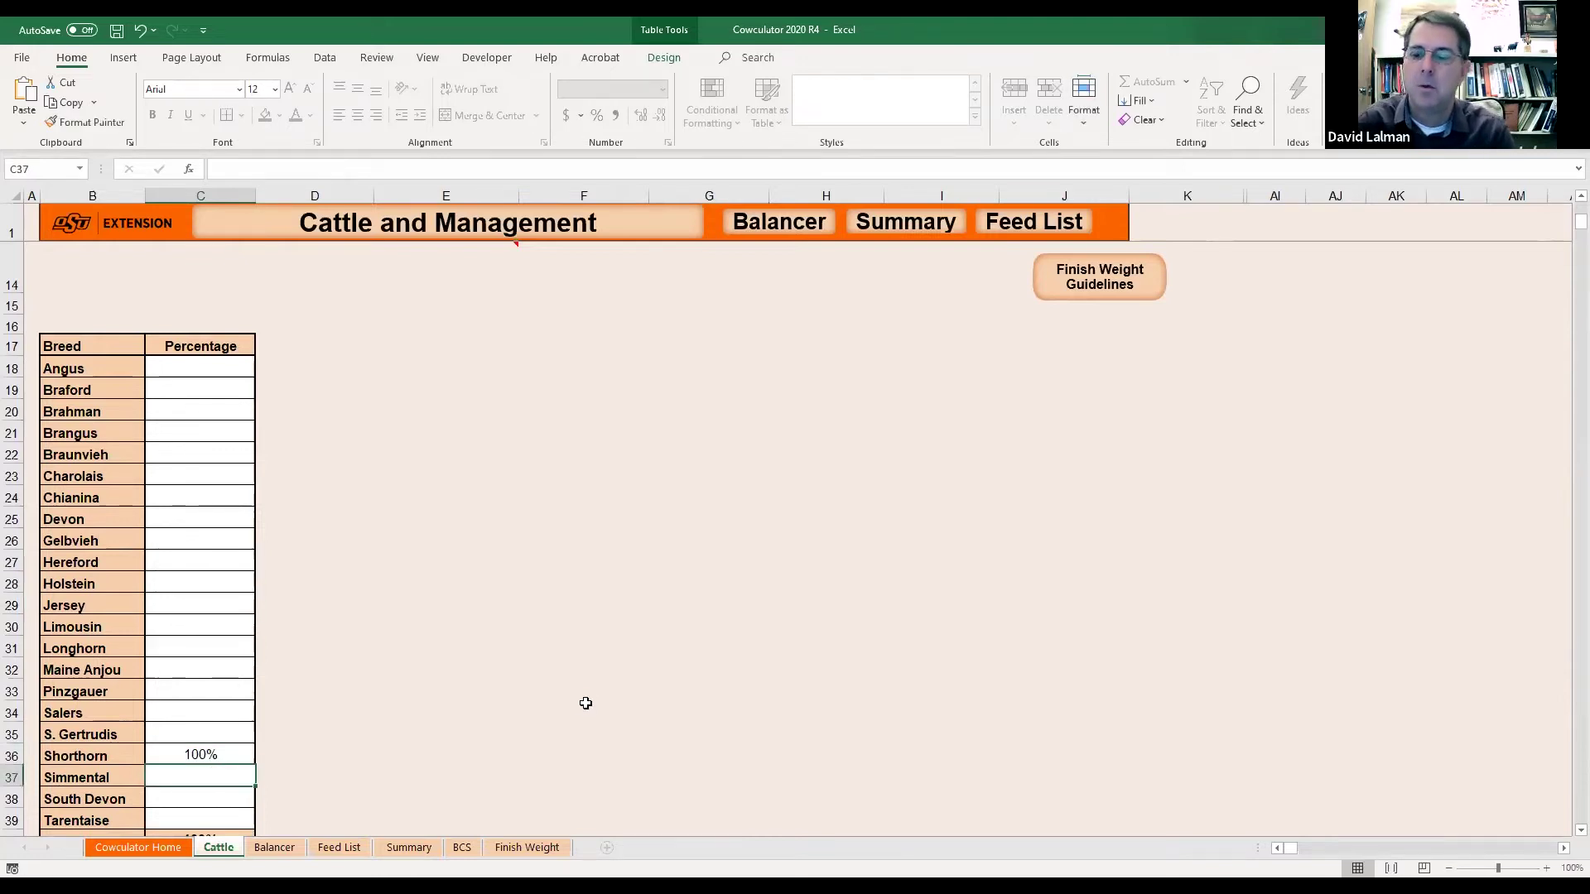
{"action": "scroll", "coordinate": [592, 704], "scroll_direction": "up", "scroll_amount": 3}
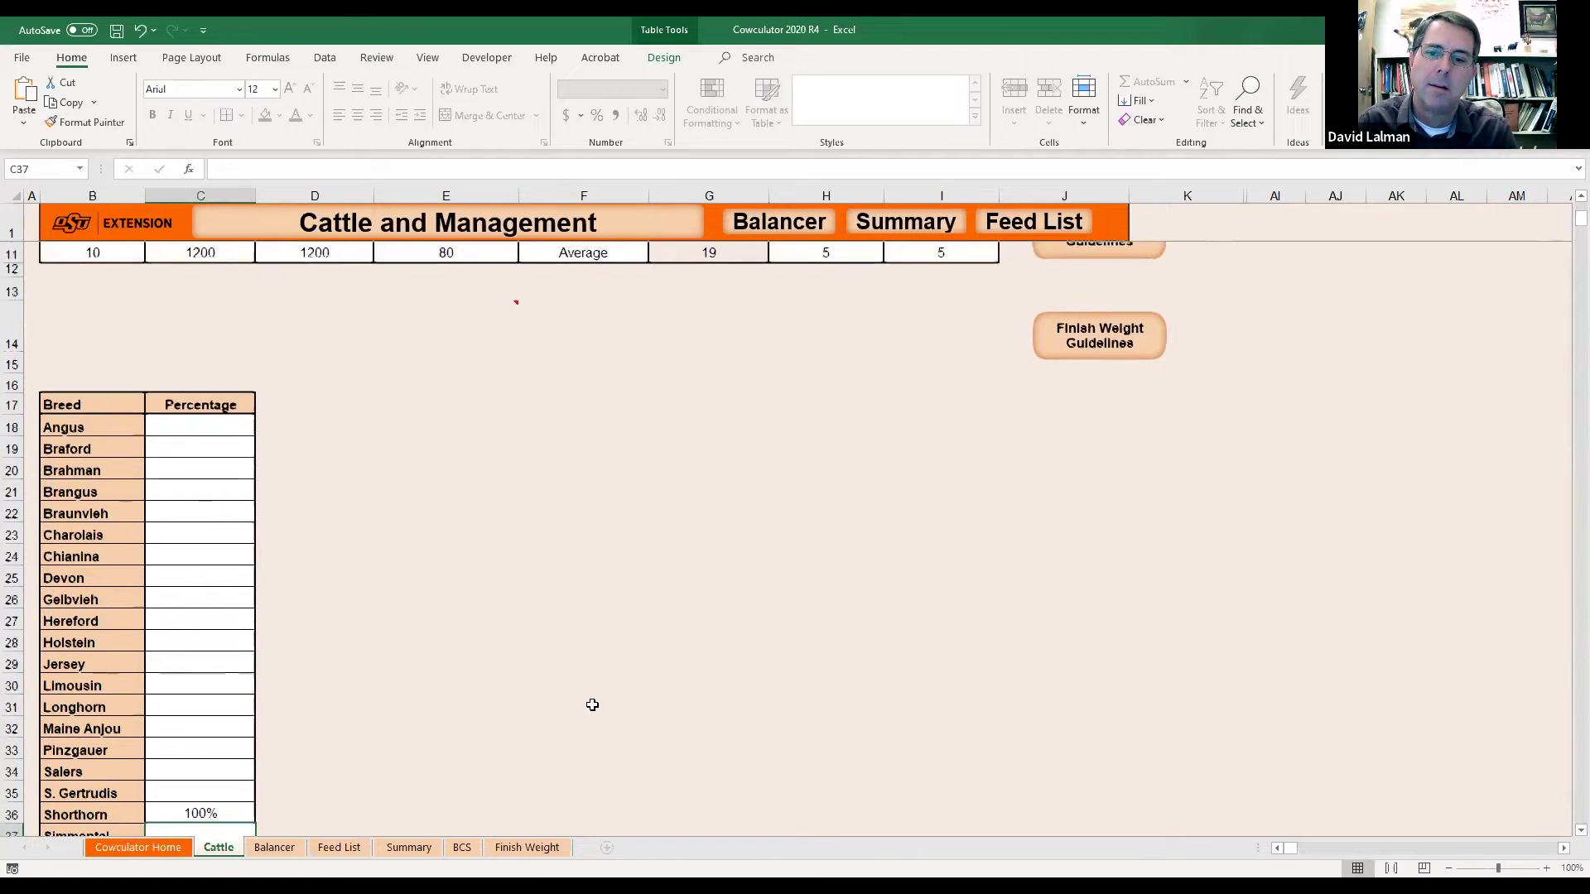
{"action": "left_click", "coordinate": [708, 386]}
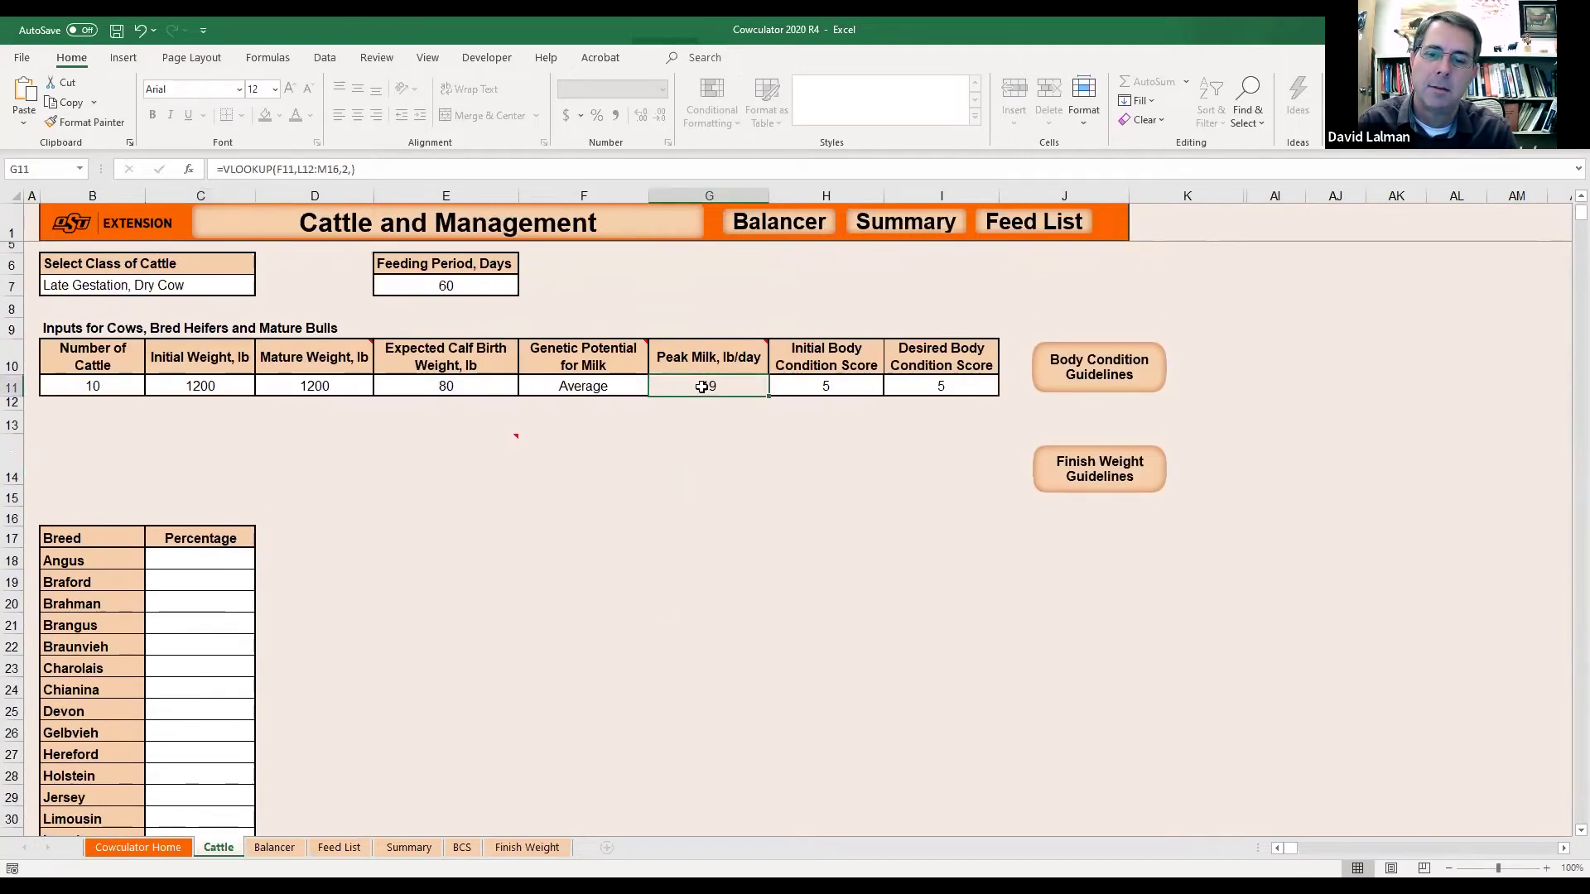
Clear Shorthorn's 100% and enter 100% for Simmental.
{"action": "scroll", "coordinate": [467, 554], "scroll_direction": "down", "scroll_amount": 4}
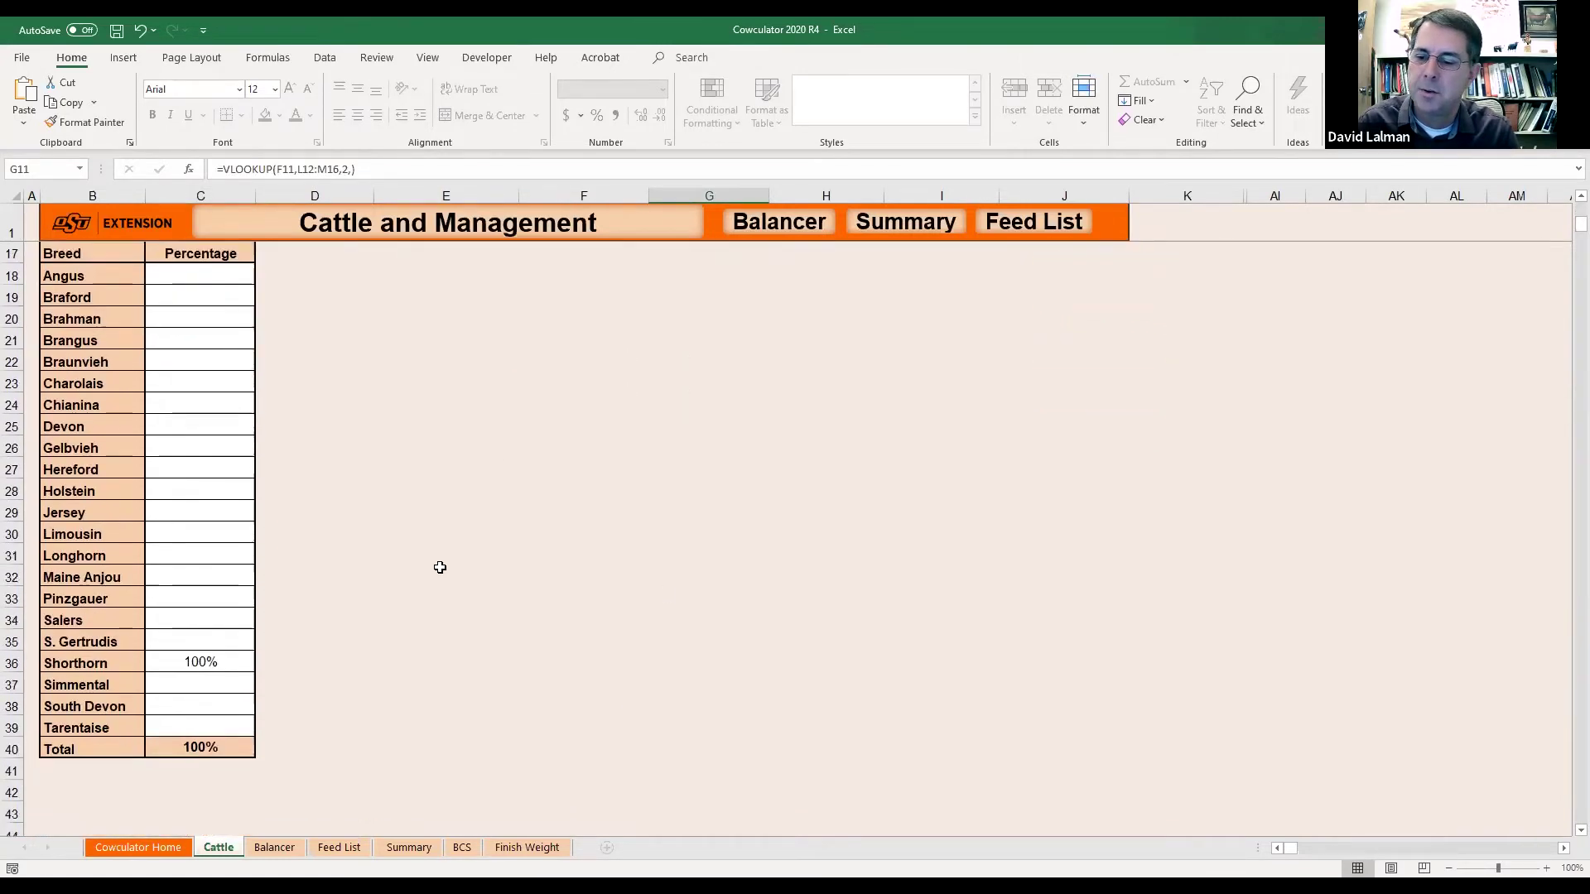
{"action": "left_click", "coordinate": [188, 663]}
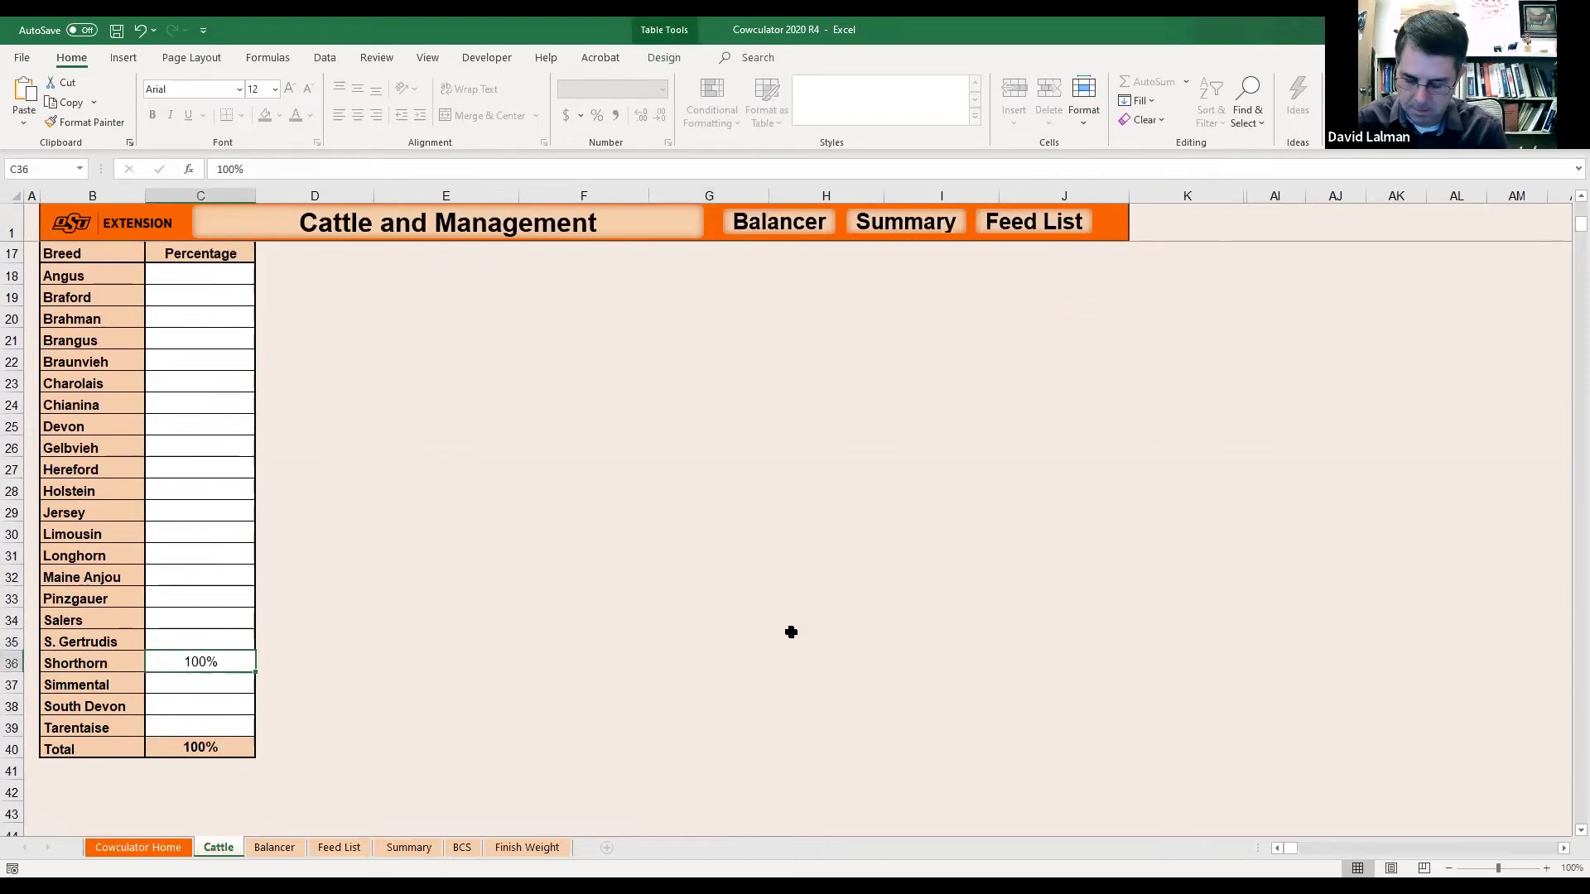
{"action": "key", "text": "Delete"}
{"action": "key", "text": "Up"}
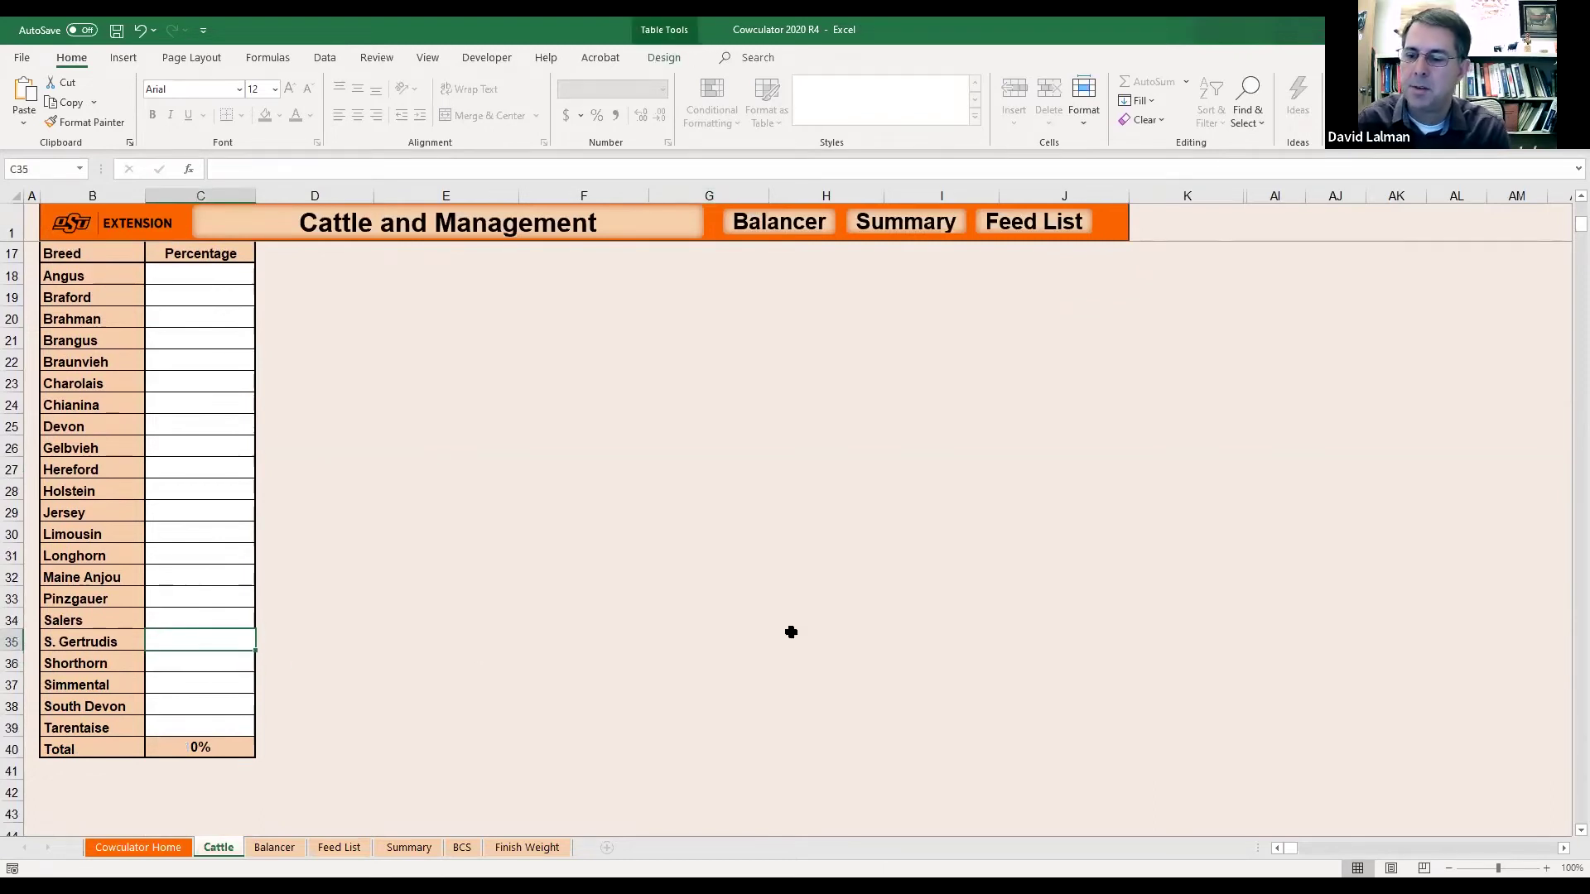
{"action": "scroll", "coordinate": [790, 632], "scroll_direction": "up", "scroll_amount": 1}
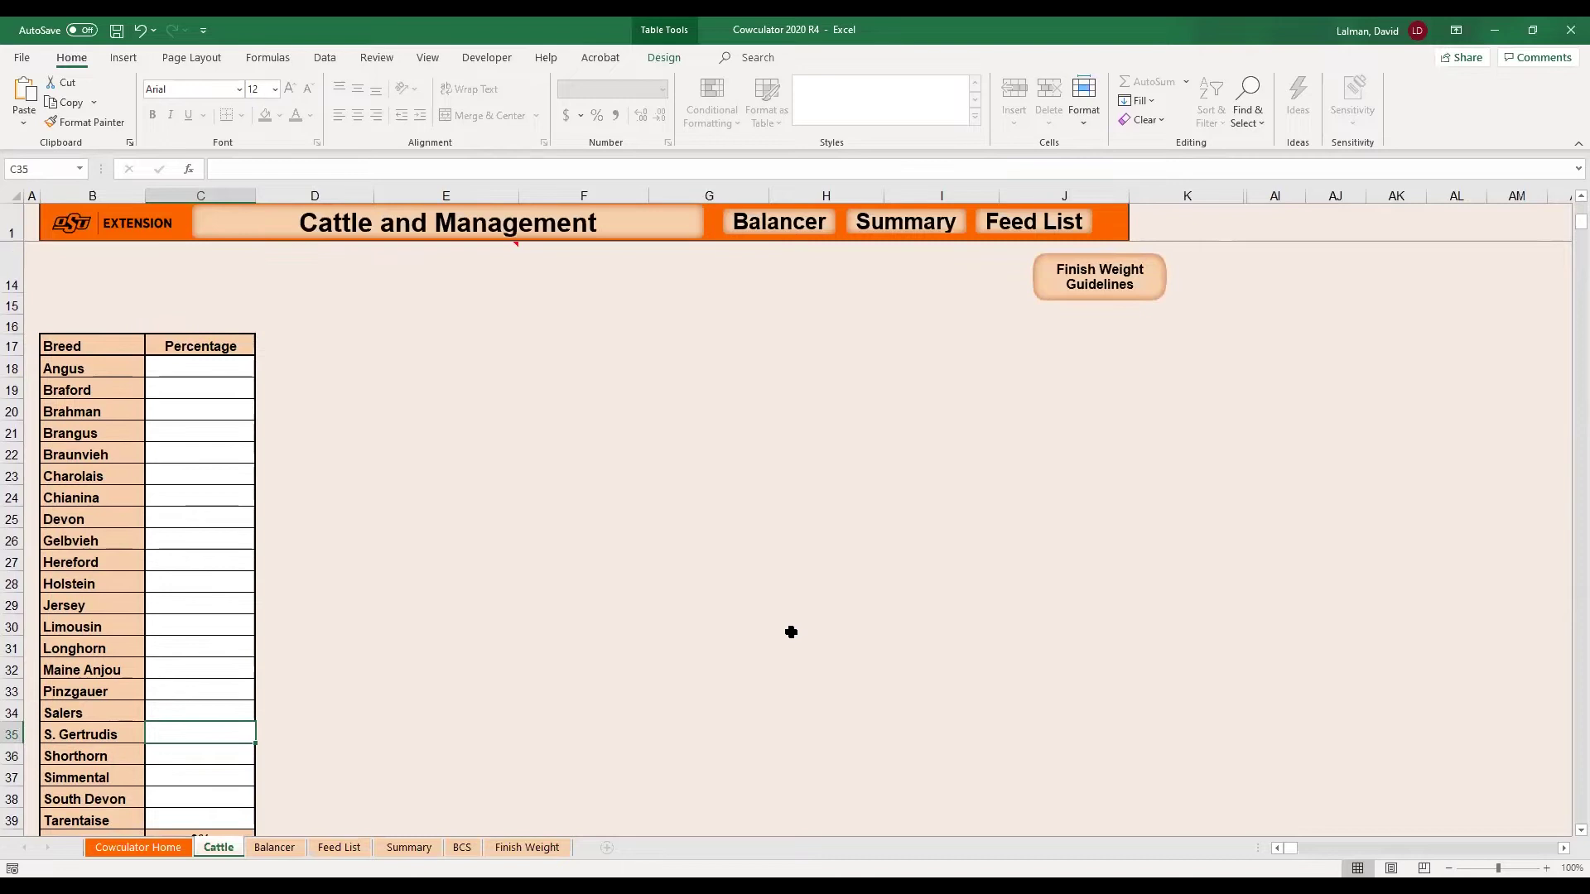
{"action": "scroll", "coordinate": [791, 632], "scroll_direction": "down", "scroll_amount": 2}
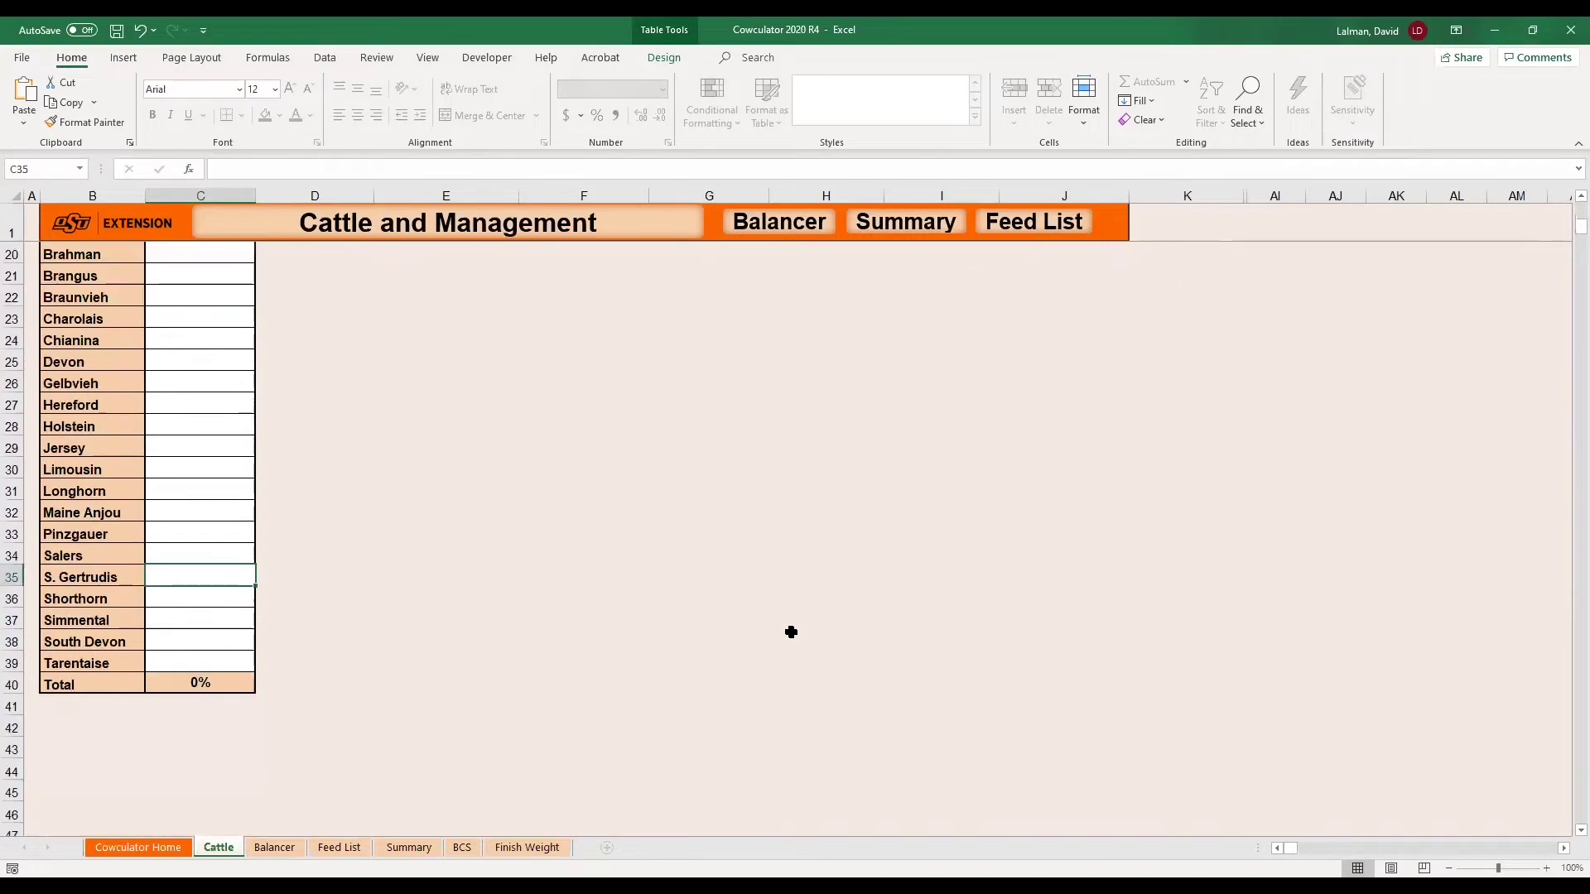
{"action": "left_click", "coordinate": [196, 615]}
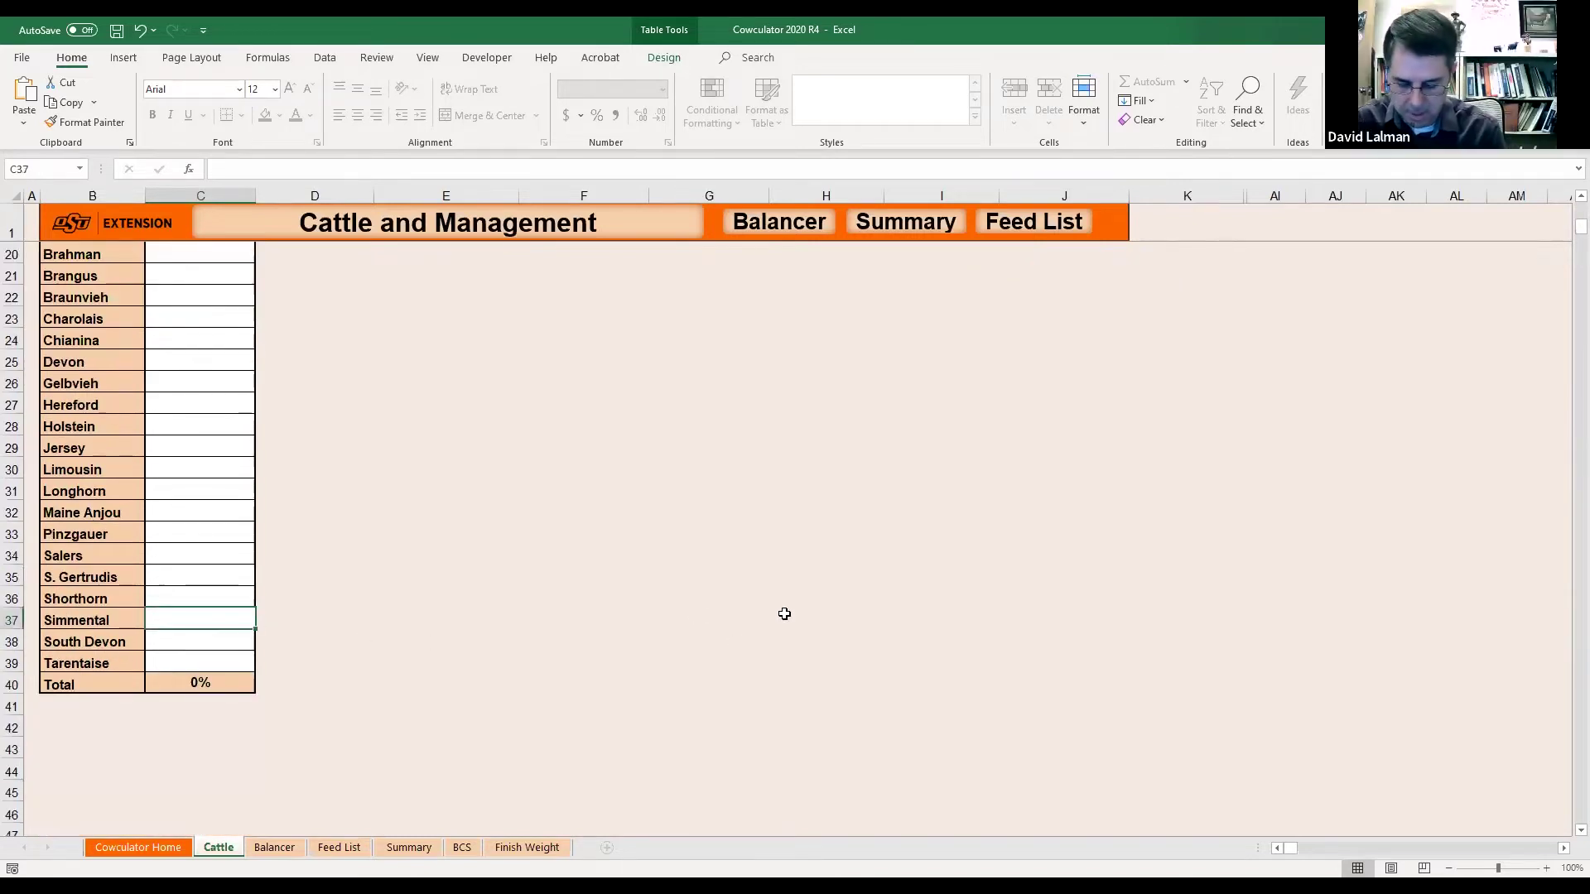
{"action": "type", "text": "100"}
{"action": "key", "text": "Return"}
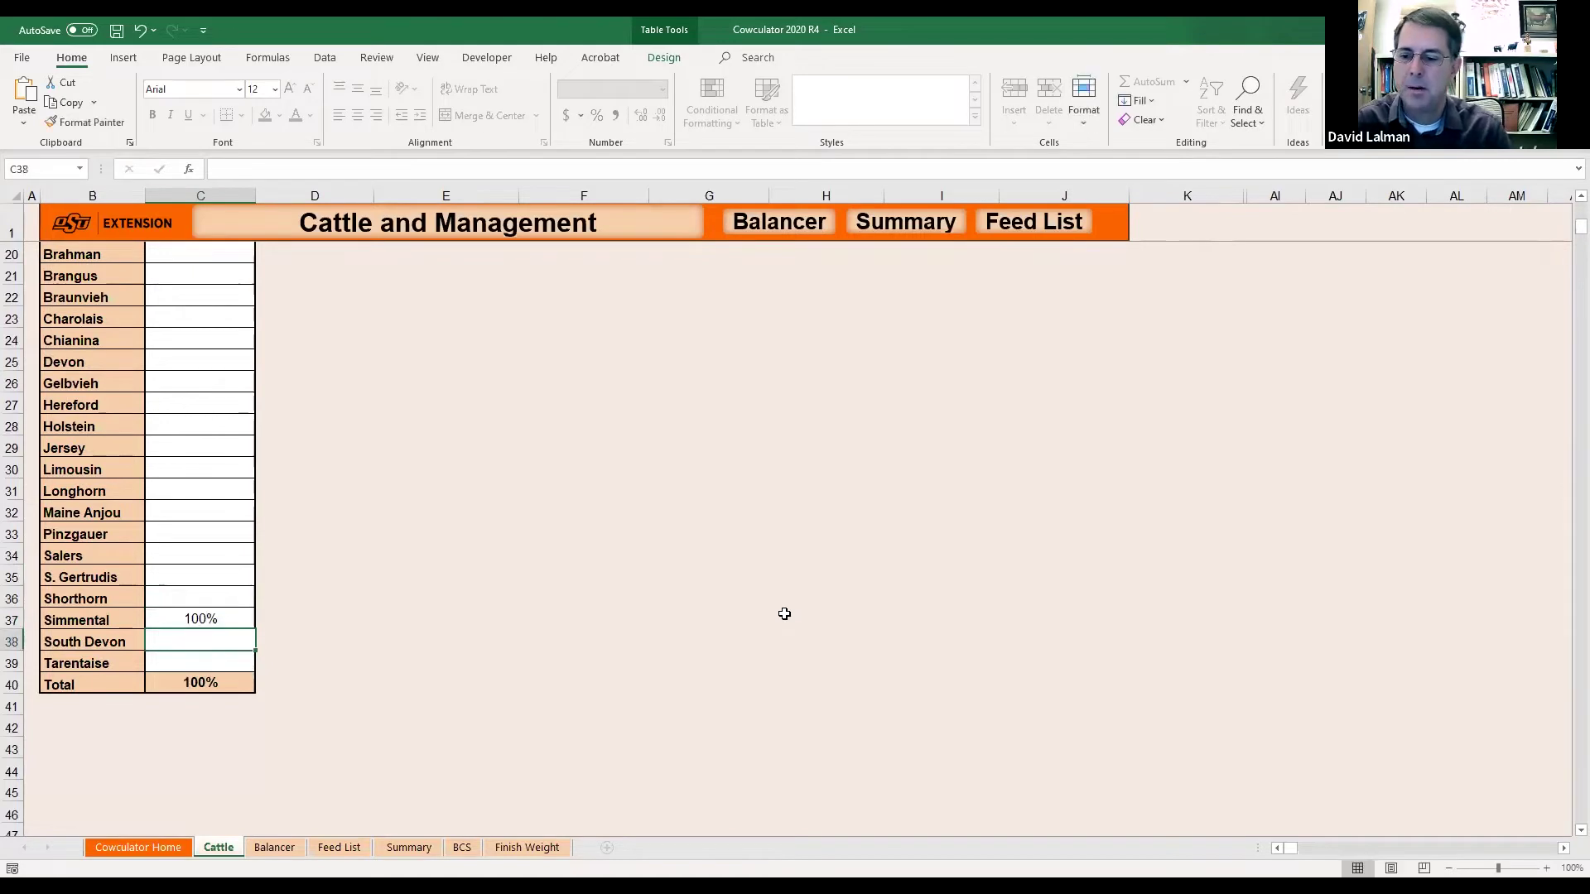
{"action": "scroll", "coordinate": [784, 614], "scroll_direction": "up", "scroll_amount": 5}
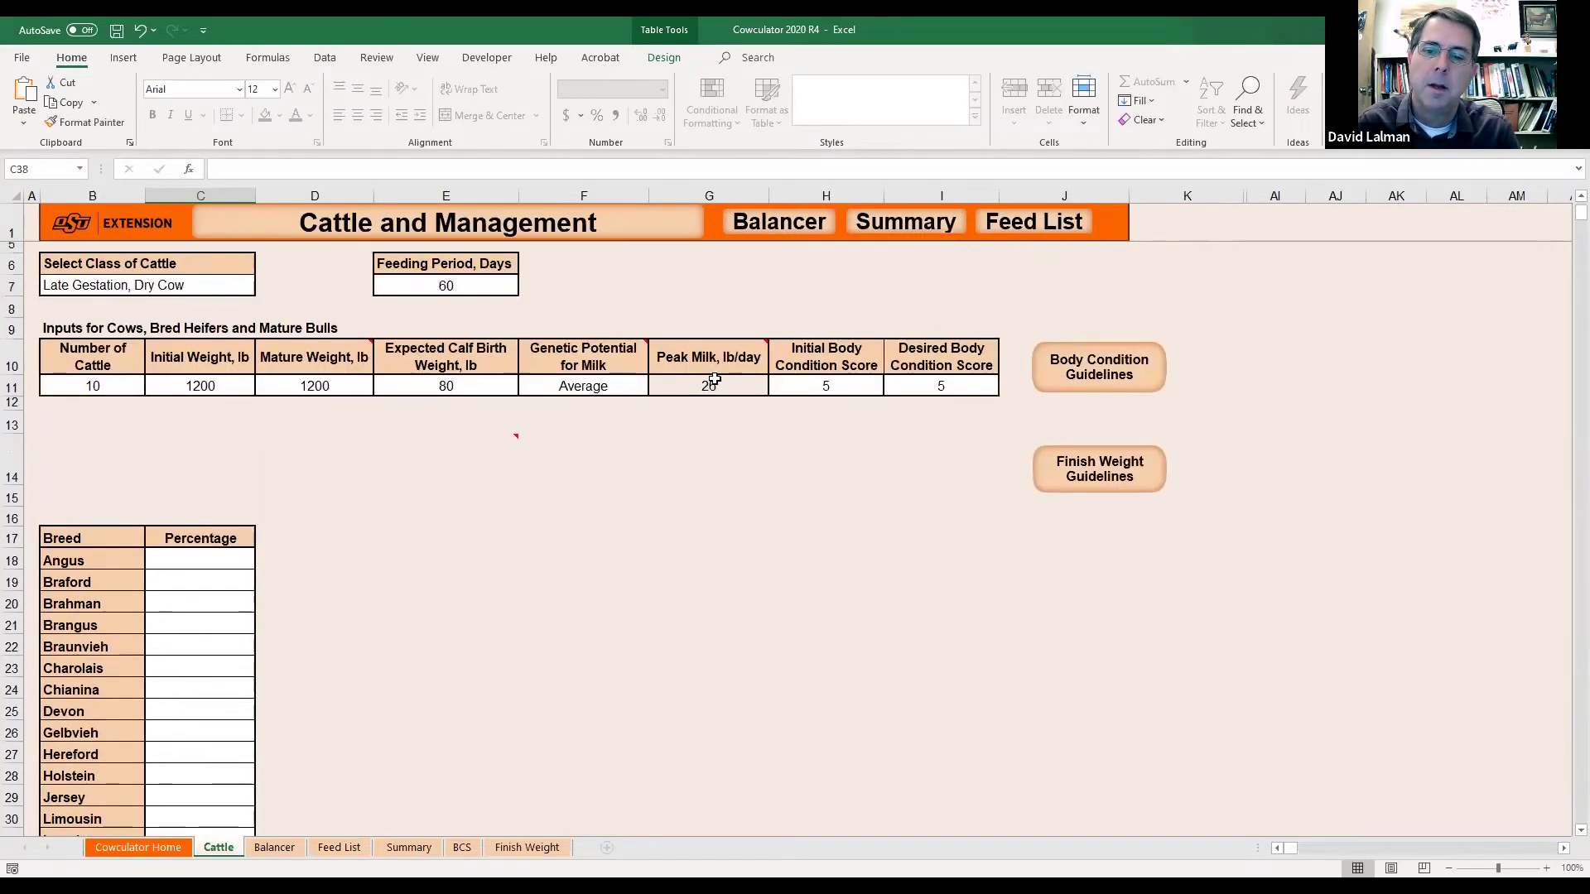
Set milk genetic potential in F11 to High and check the peak milk in G11.
{"action": "left_click", "coordinate": [713, 379]}
{"action": "left_click", "coordinate": [575, 385]}
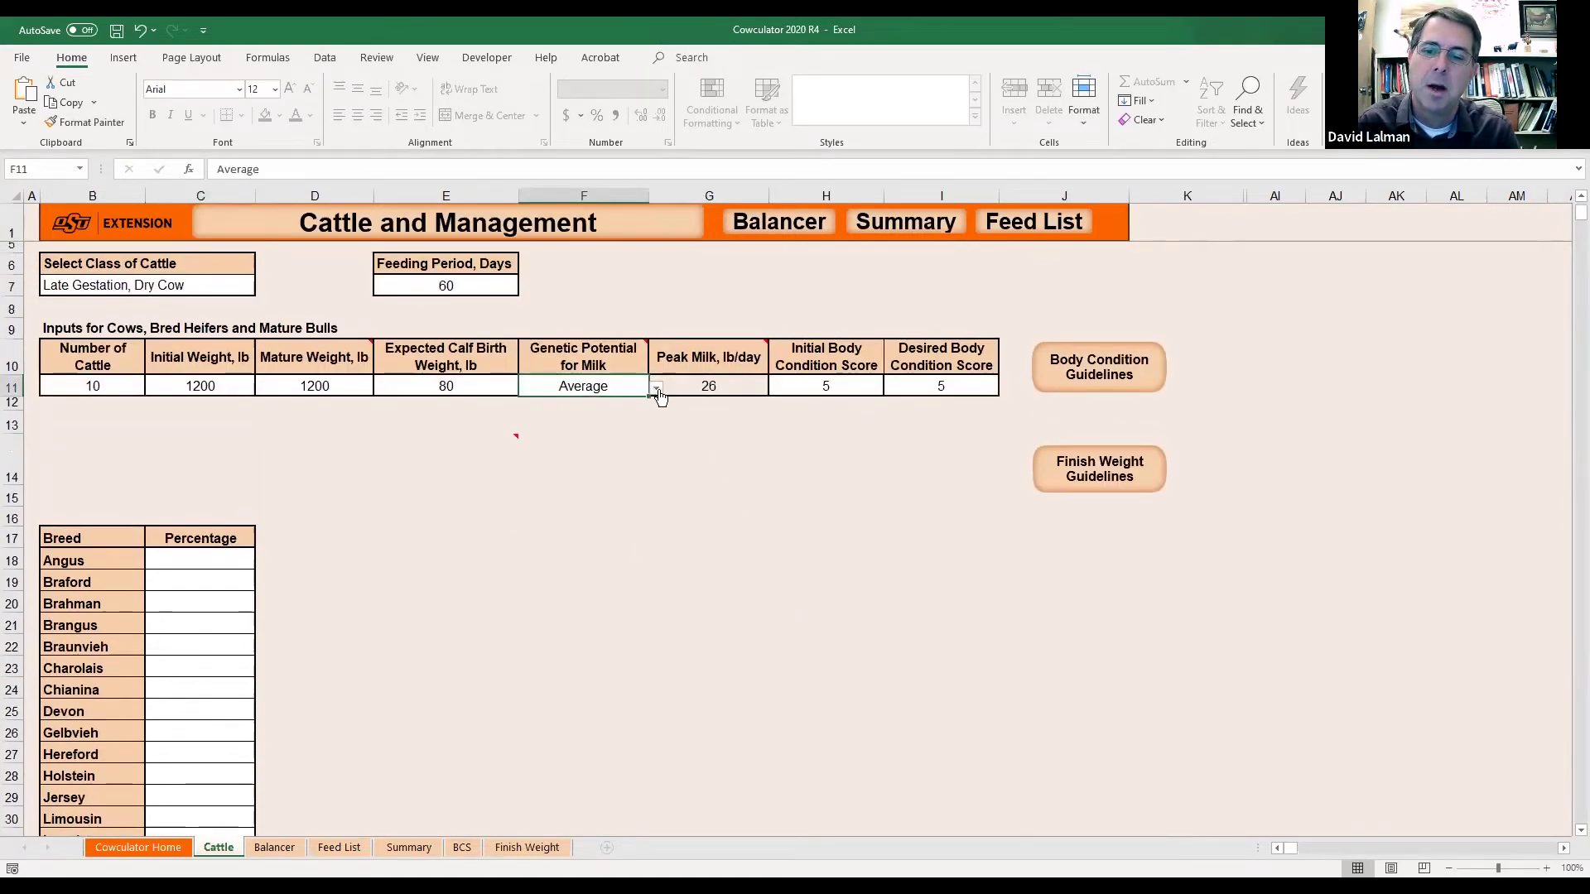
{"action": "left_click", "coordinate": [656, 389]}
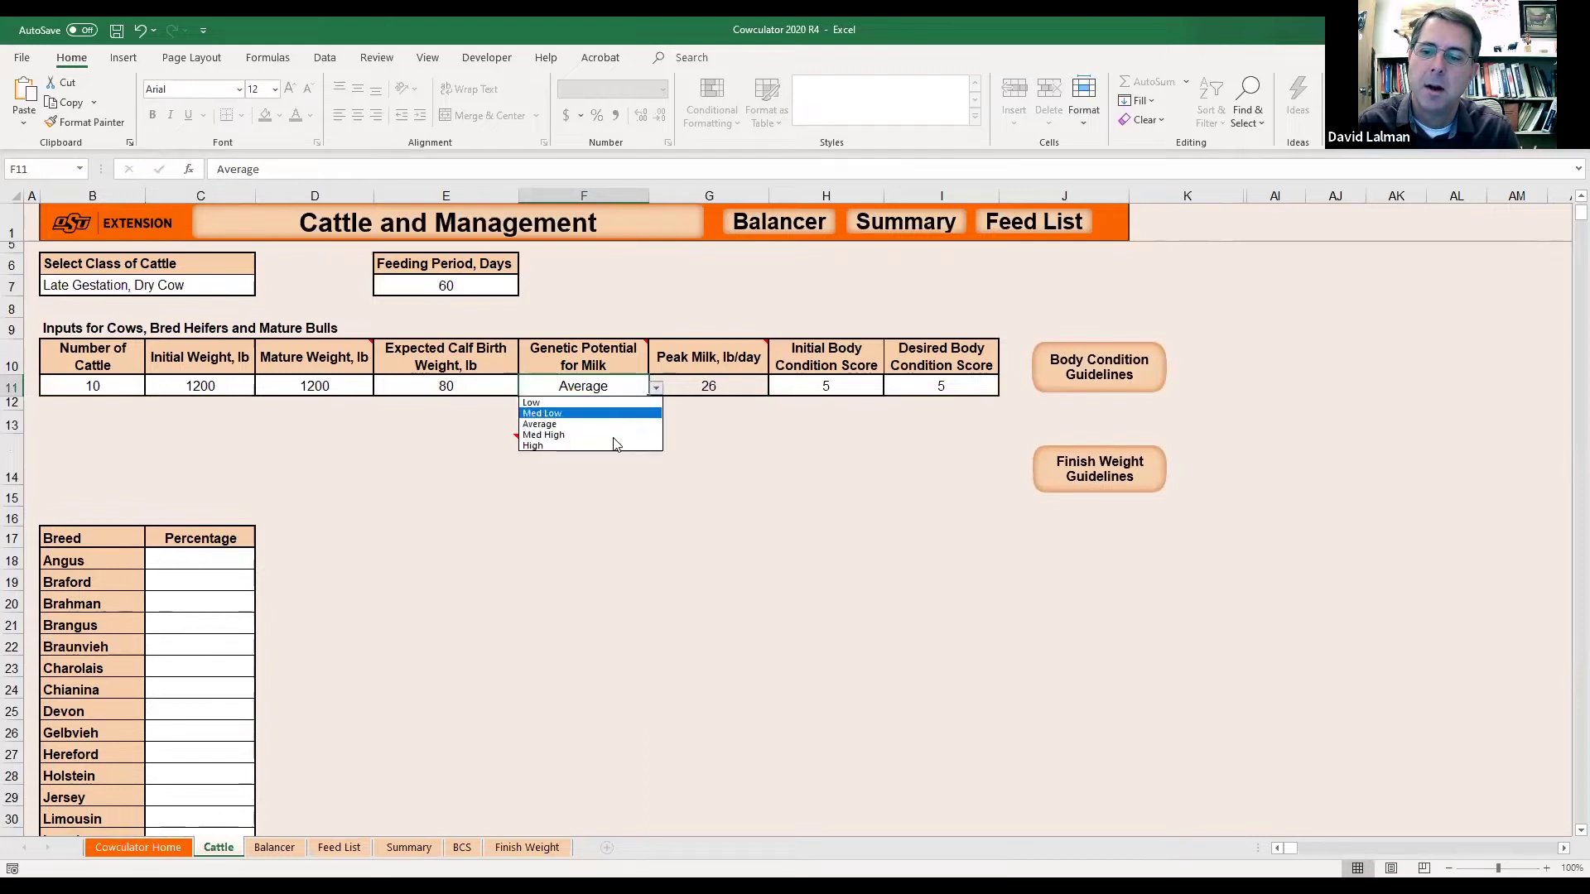
{"action": "left_click", "coordinate": [613, 445]}
{"action": "left_click", "coordinate": [610, 444]}
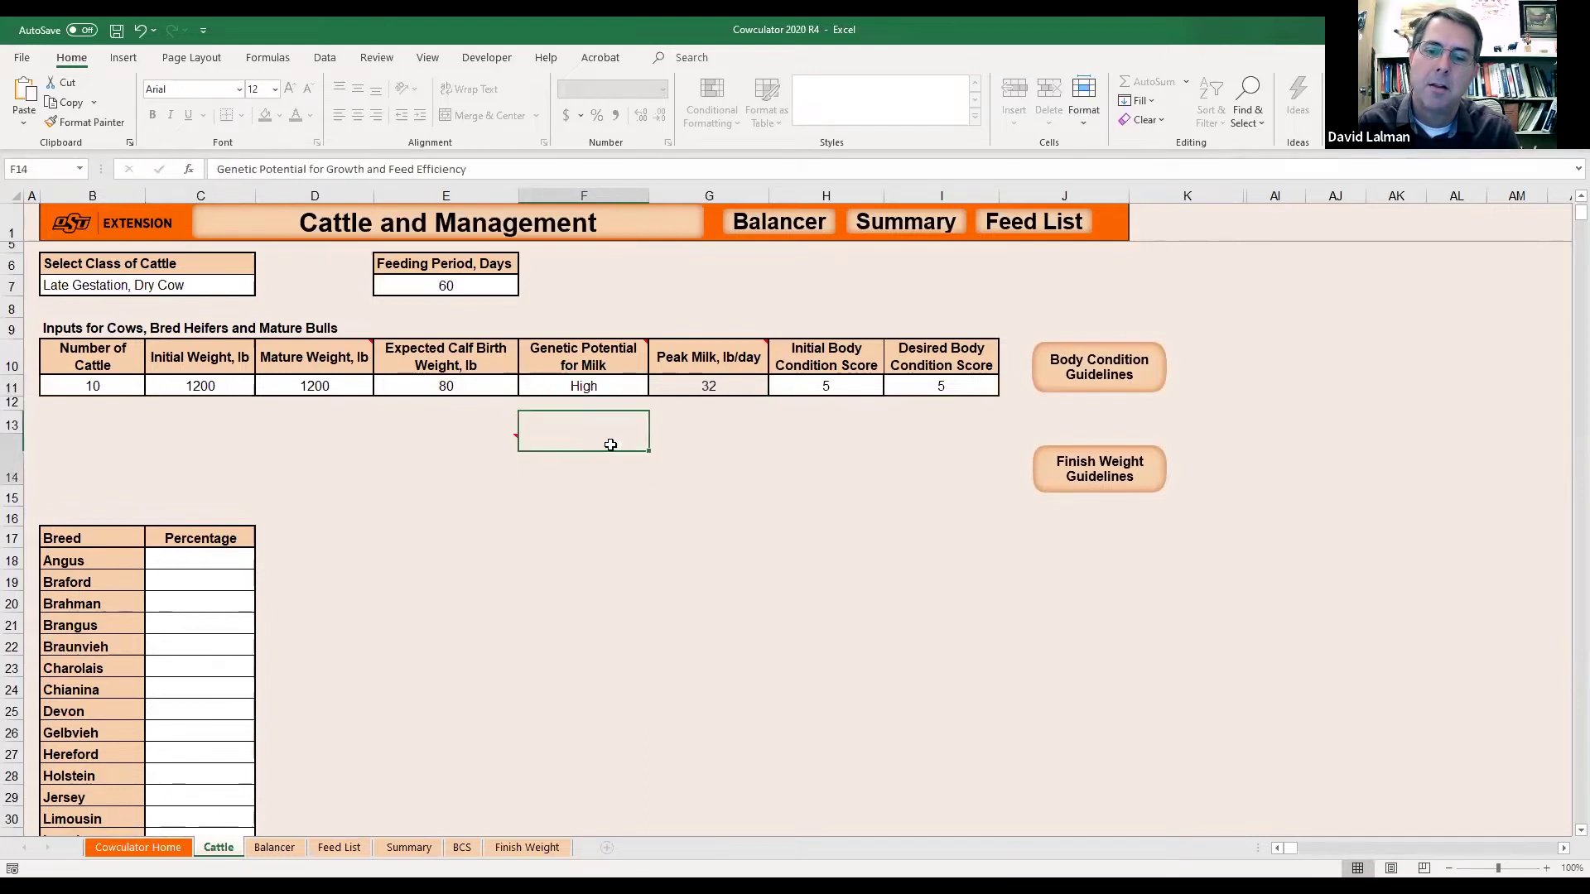
{"action": "left_click", "coordinate": [717, 388]}
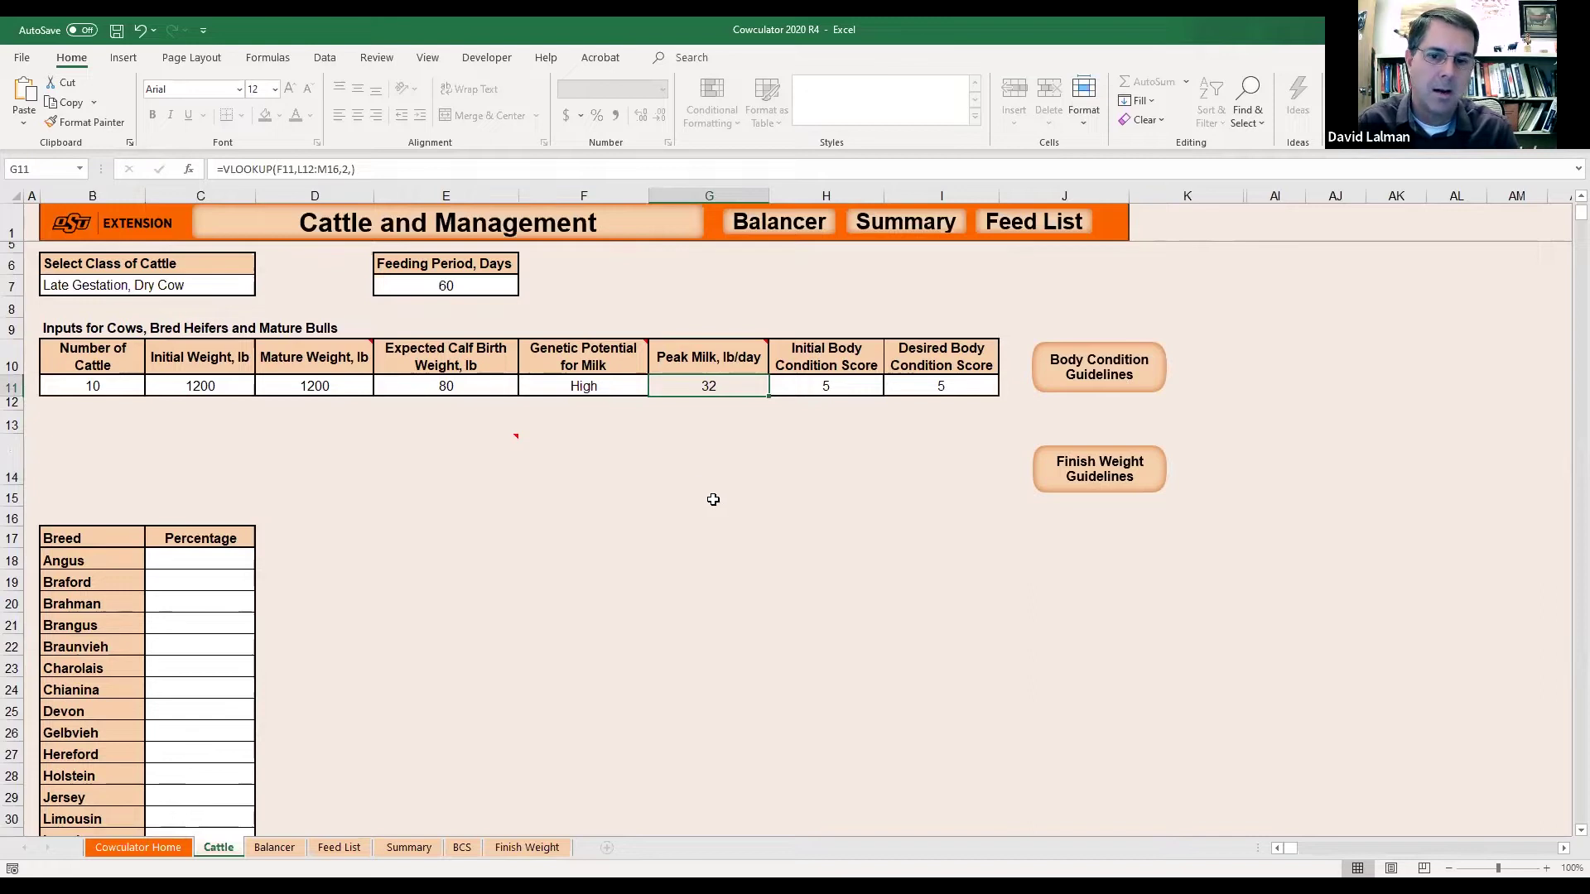
{"action": "left_click", "coordinate": [588, 386]}
{"action": "left_click", "coordinate": [699, 385]}
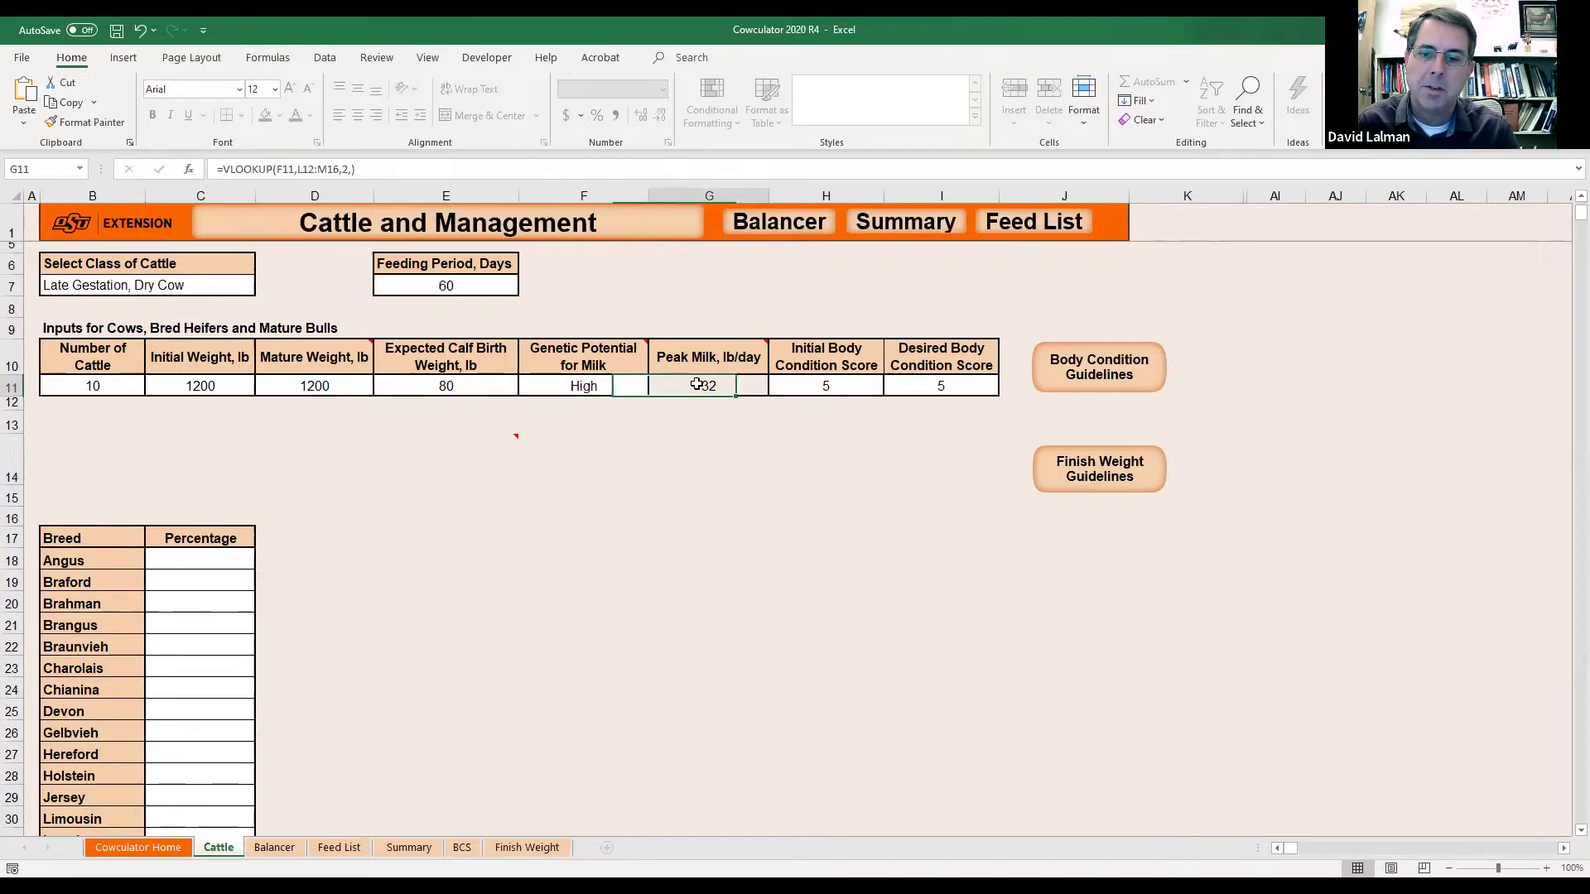
Clear Simmental's 100% and enter 100% for Angus in C18.
{"action": "scroll", "coordinate": [560, 436], "scroll_direction": "down", "scroll_amount": 4}
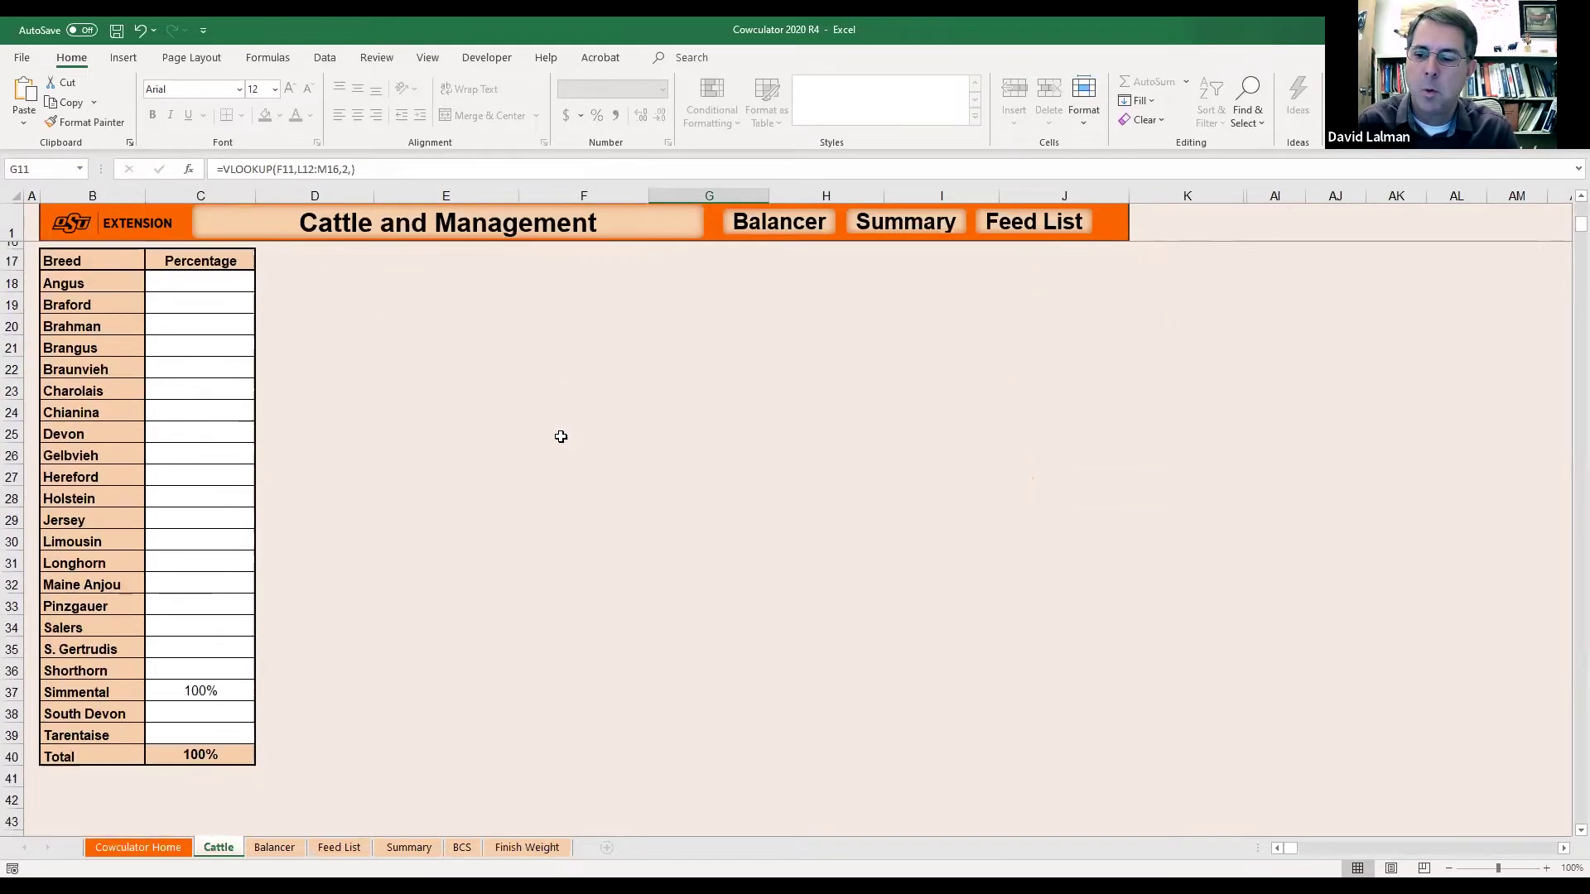
{"action": "left_click", "coordinate": [182, 683]}
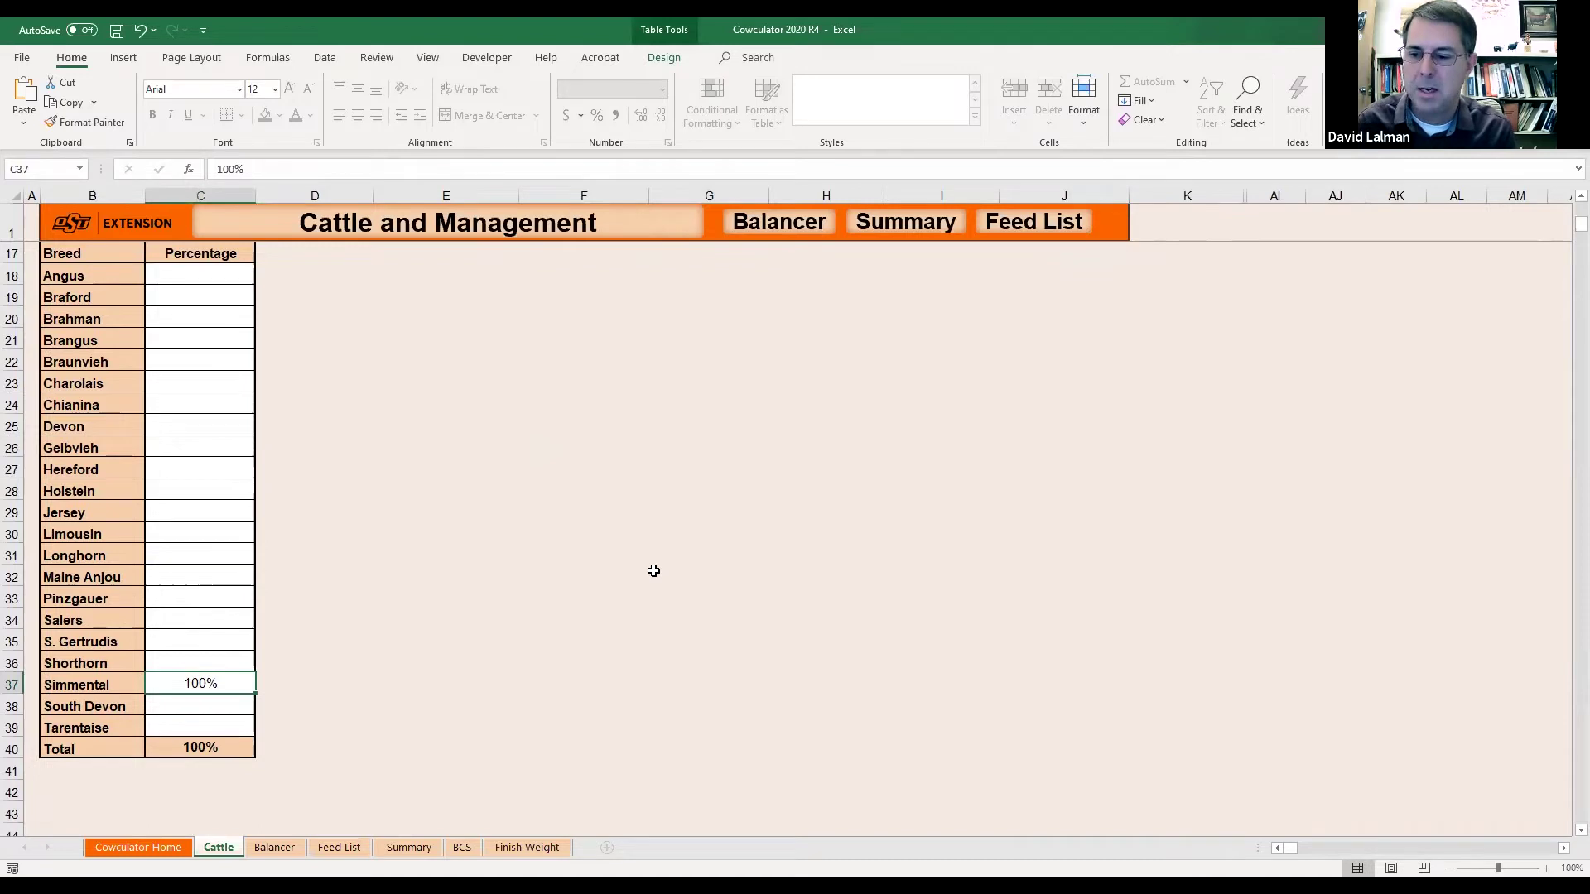
{"action": "key", "text": "Delete"}
{"action": "key", "text": "Up"}
{"action": "key", "text": "Up"}
{"action": "key", "text": "Up"}
{"action": "key", "text": "Up"}
{"action": "scroll", "coordinate": [653, 571], "scroll_direction": "up", "scroll_amount": 1}
{"action": "scroll", "coordinate": [273, 446], "scroll_direction": "up", "scroll_amount": 1}
{"action": "left_click", "coordinate": [211, 367]}
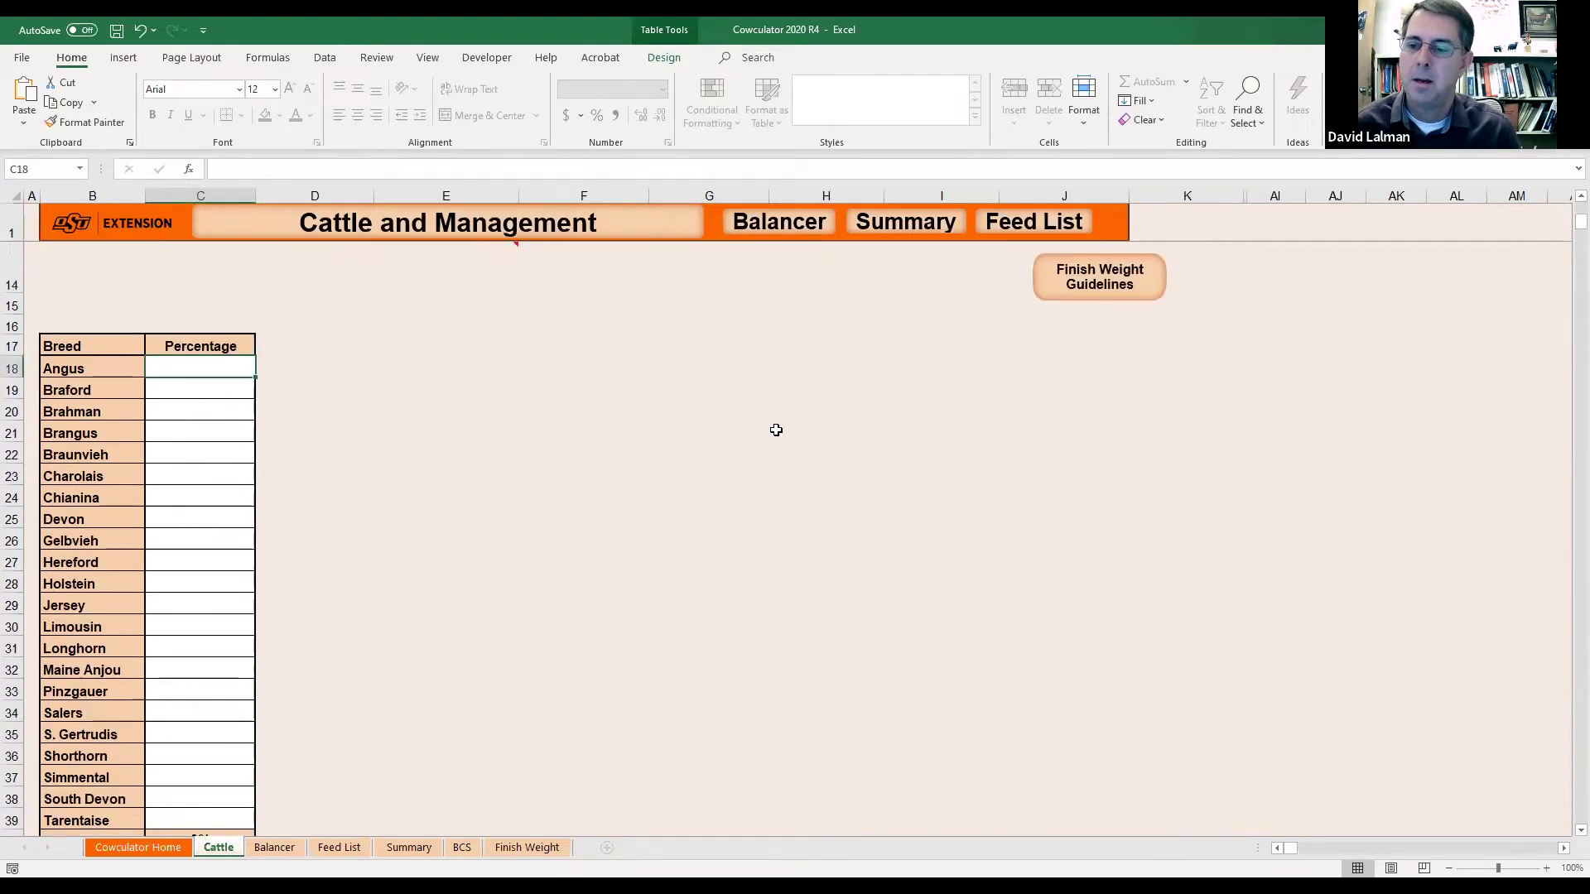
{"action": "type", "text": "100"}
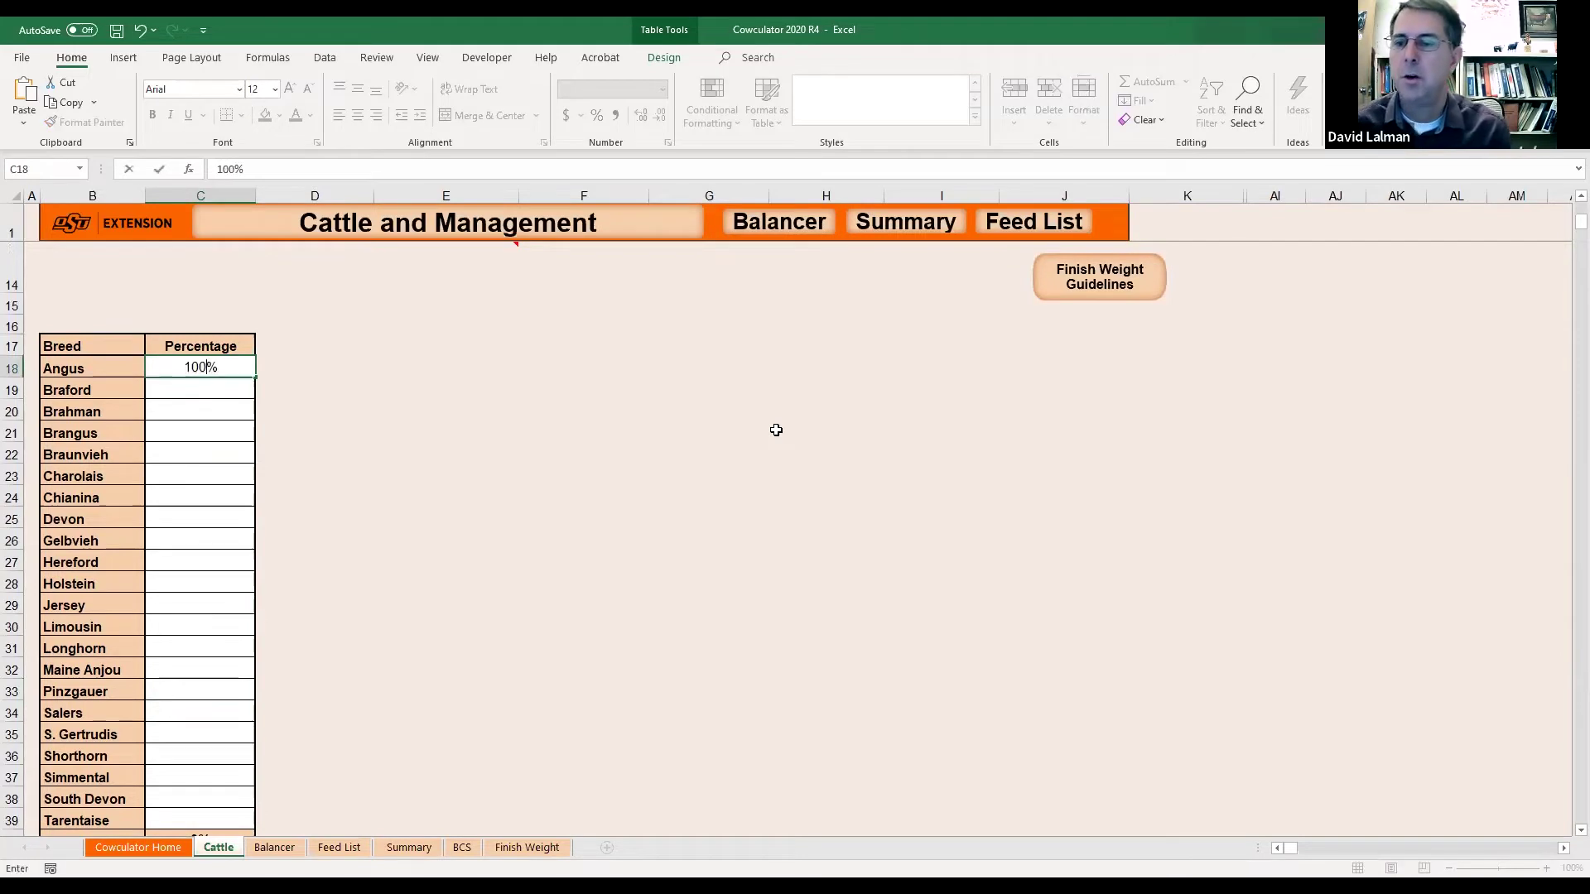
{"action": "key", "text": "Return"}
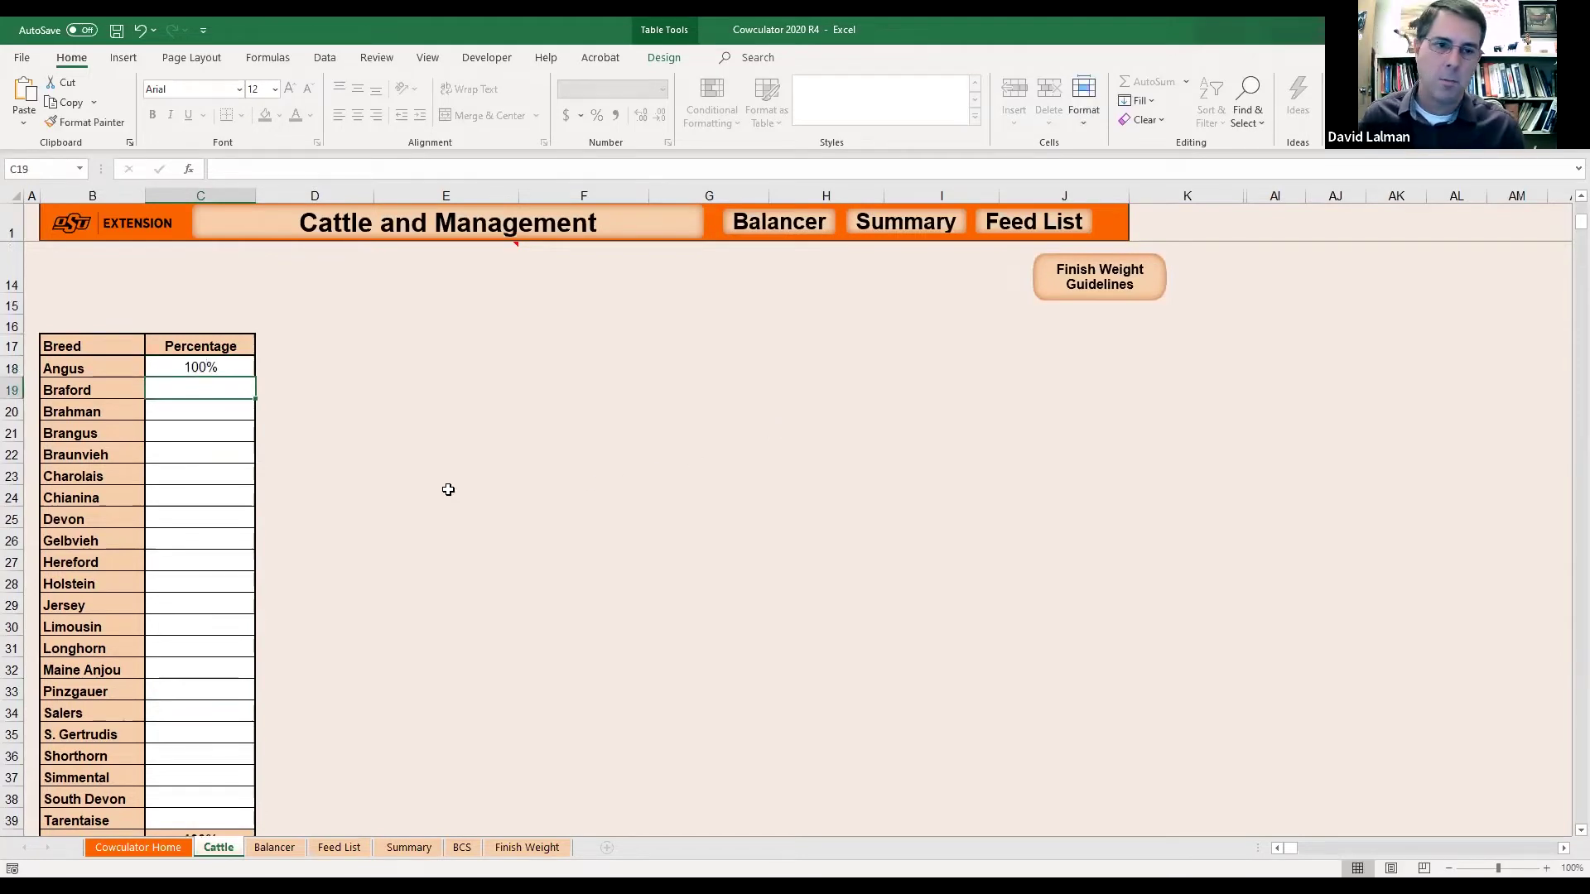
{"action": "scroll", "coordinate": [612, 498], "scroll_direction": "up", "scroll_amount": 4}
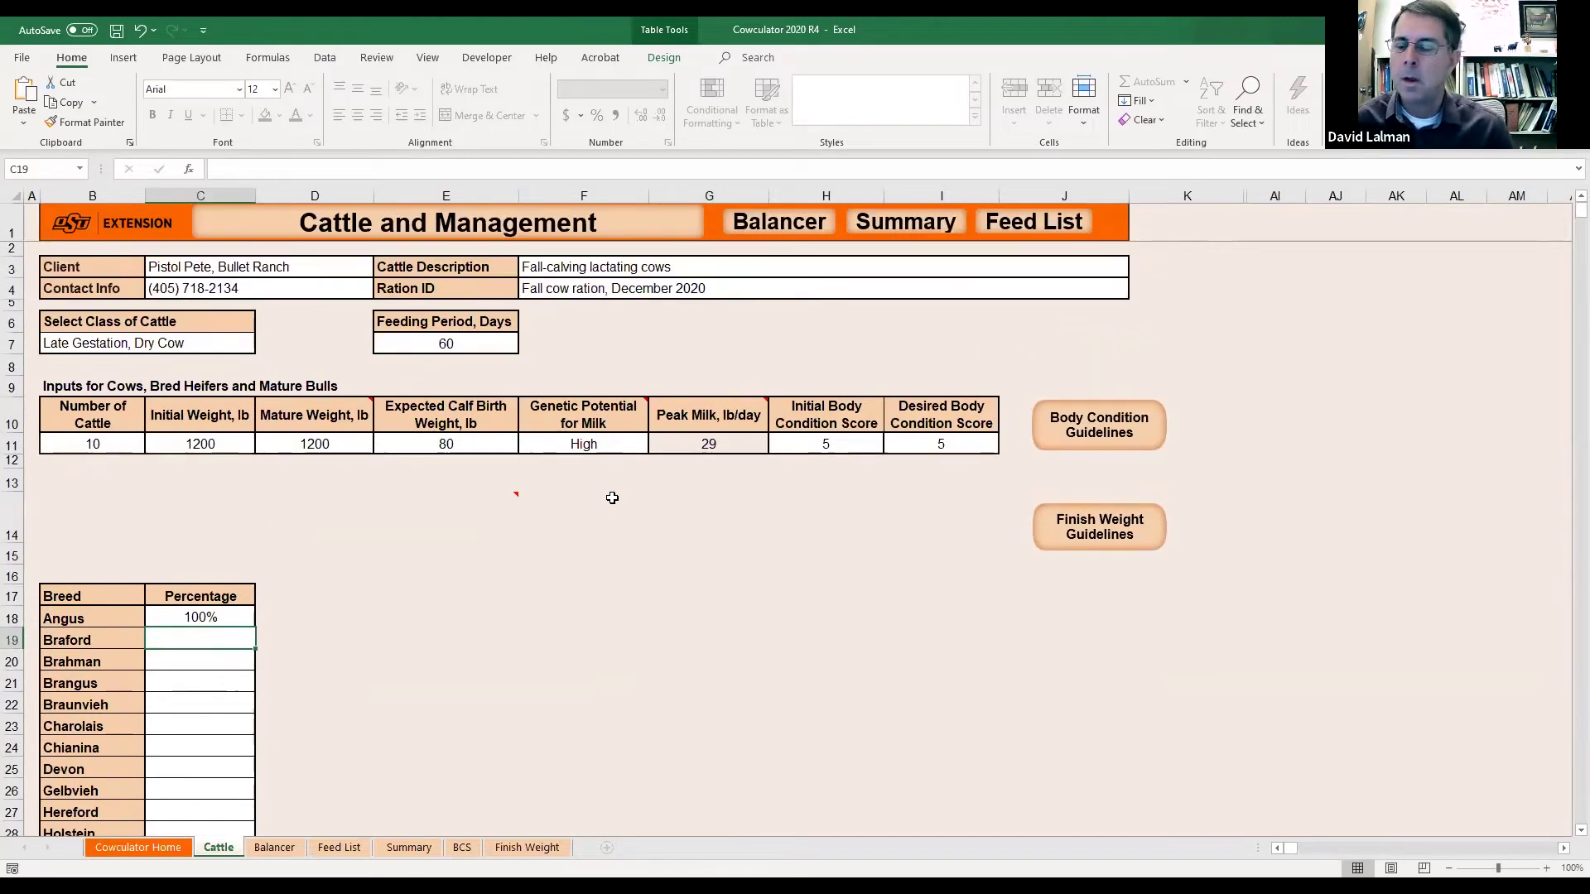
{"action": "scroll", "coordinate": [612, 497], "scroll_direction": "down", "scroll_amount": 3}
{"action": "scroll", "coordinate": [612, 497], "scroll_direction": "up", "scroll_amount": 3}
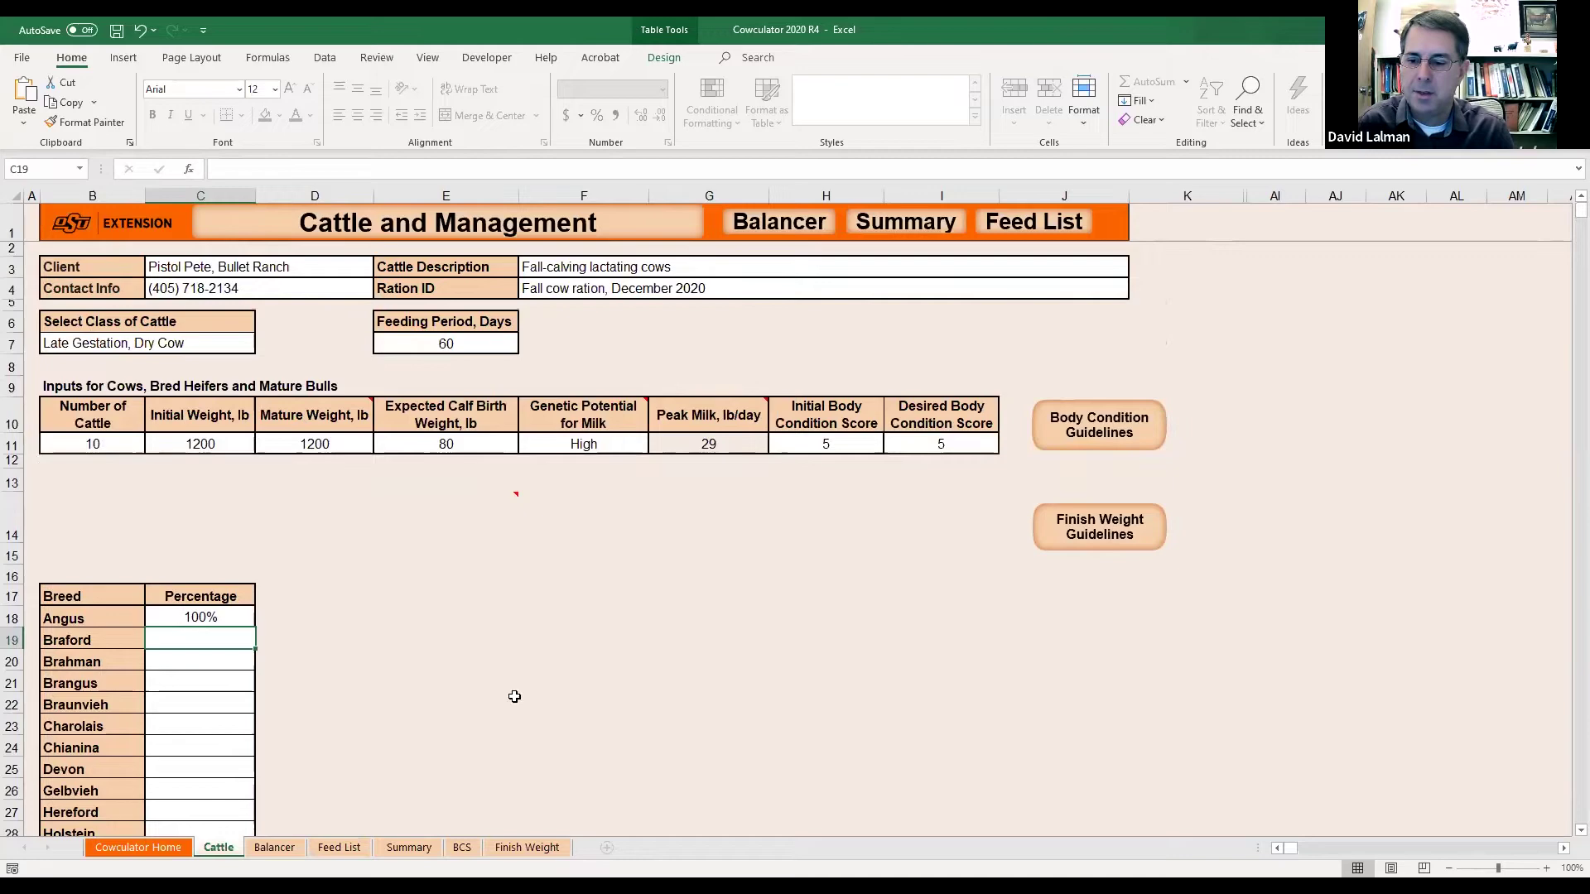
Browse the Feed List down to harvested forages and custom hay rows, then back to the top.
{"action": "left_click", "coordinate": [341, 848]}
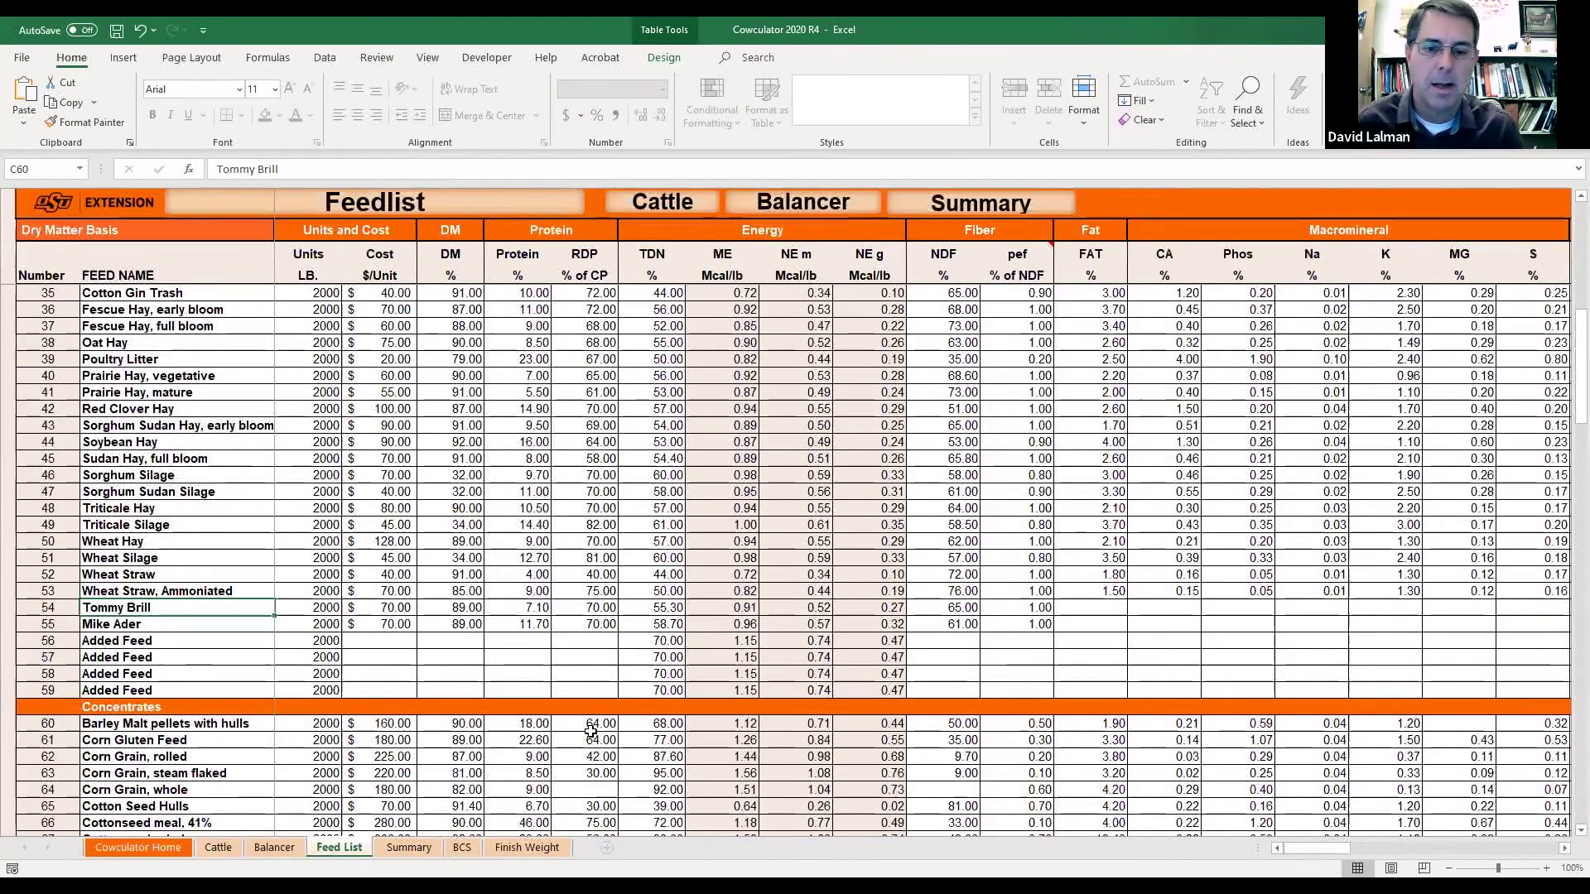
{"action": "scroll", "coordinate": [590, 731], "scroll_direction": "up", "scroll_amount": 9}
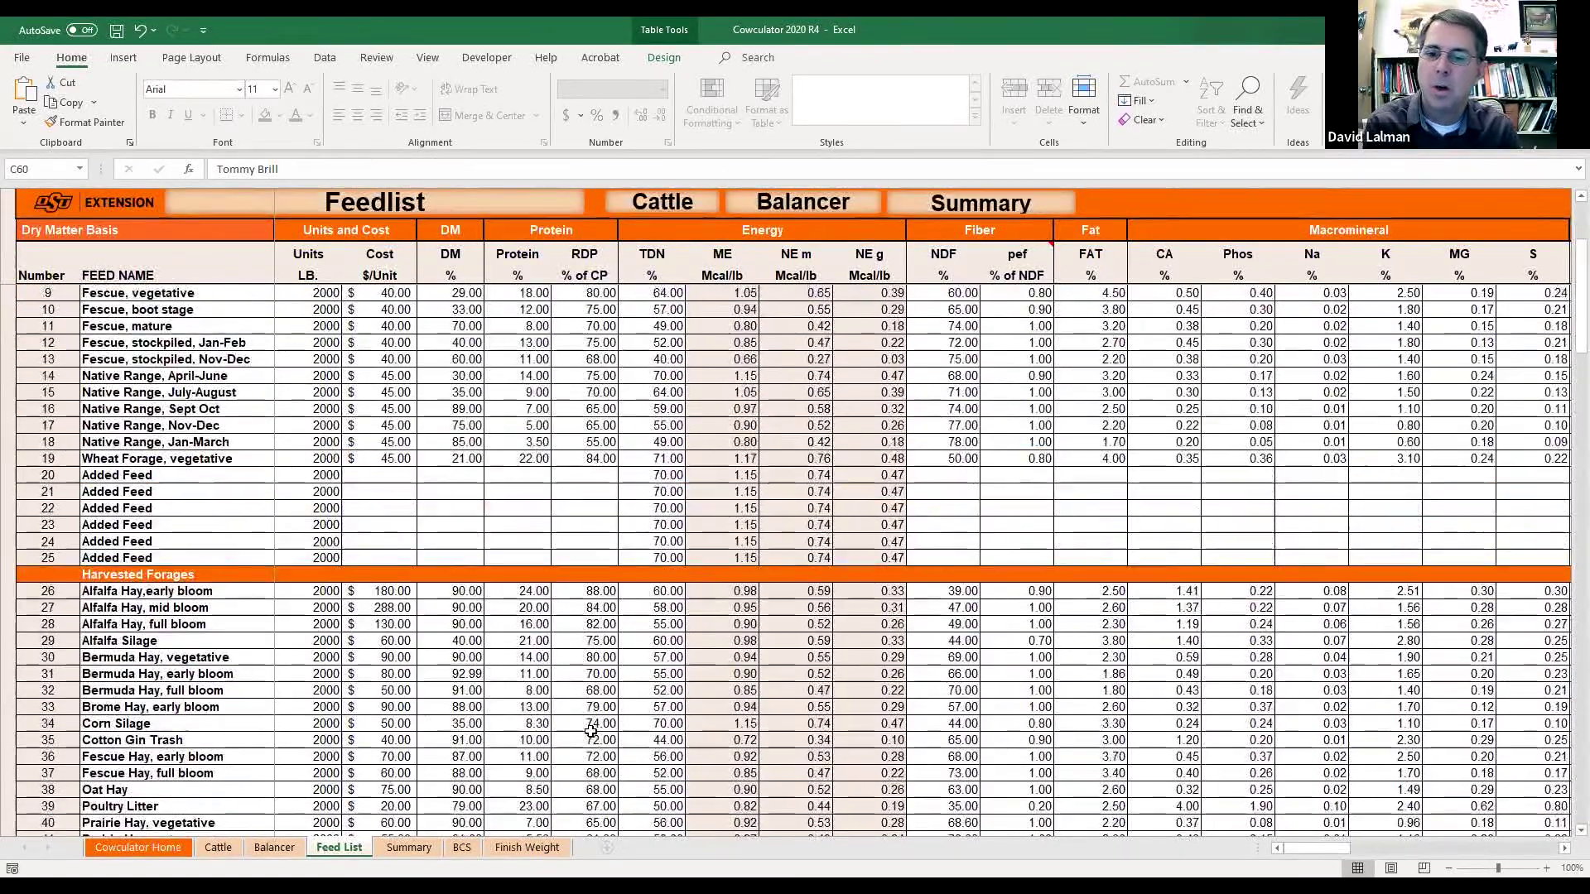
{"action": "scroll", "coordinate": [591, 730], "scroll_direction": "up", "scroll_amount": 3}
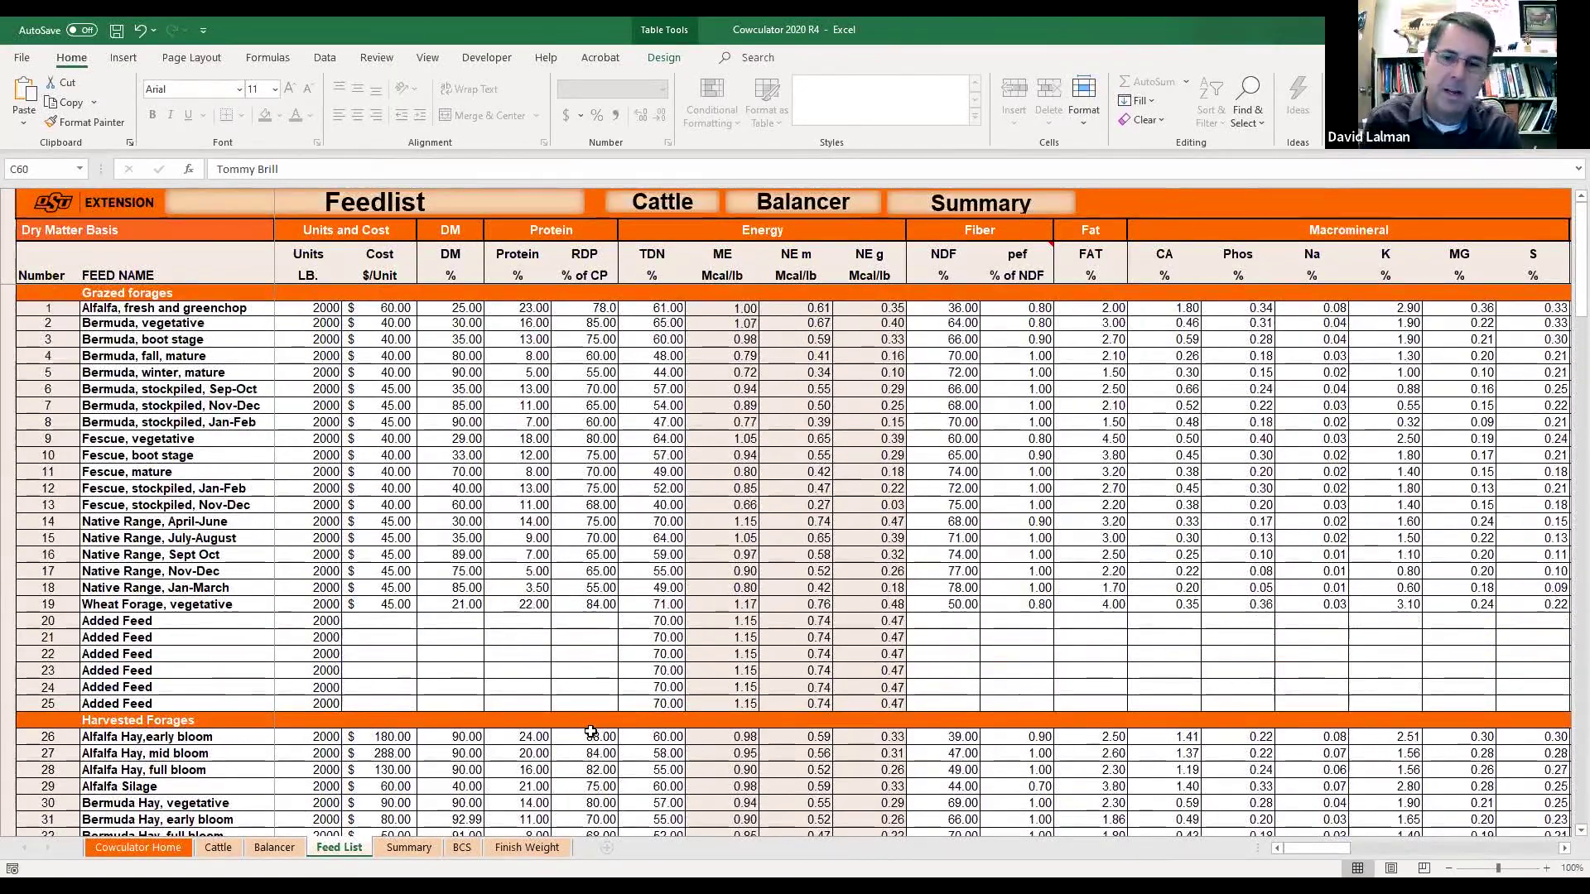
{"action": "scroll", "coordinate": [584, 581], "scroll_direction": "down", "scroll_amount": 1}
{"action": "scroll", "coordinate": [584, 581], "scroll_direction": "down", "scroll_amount": 7}
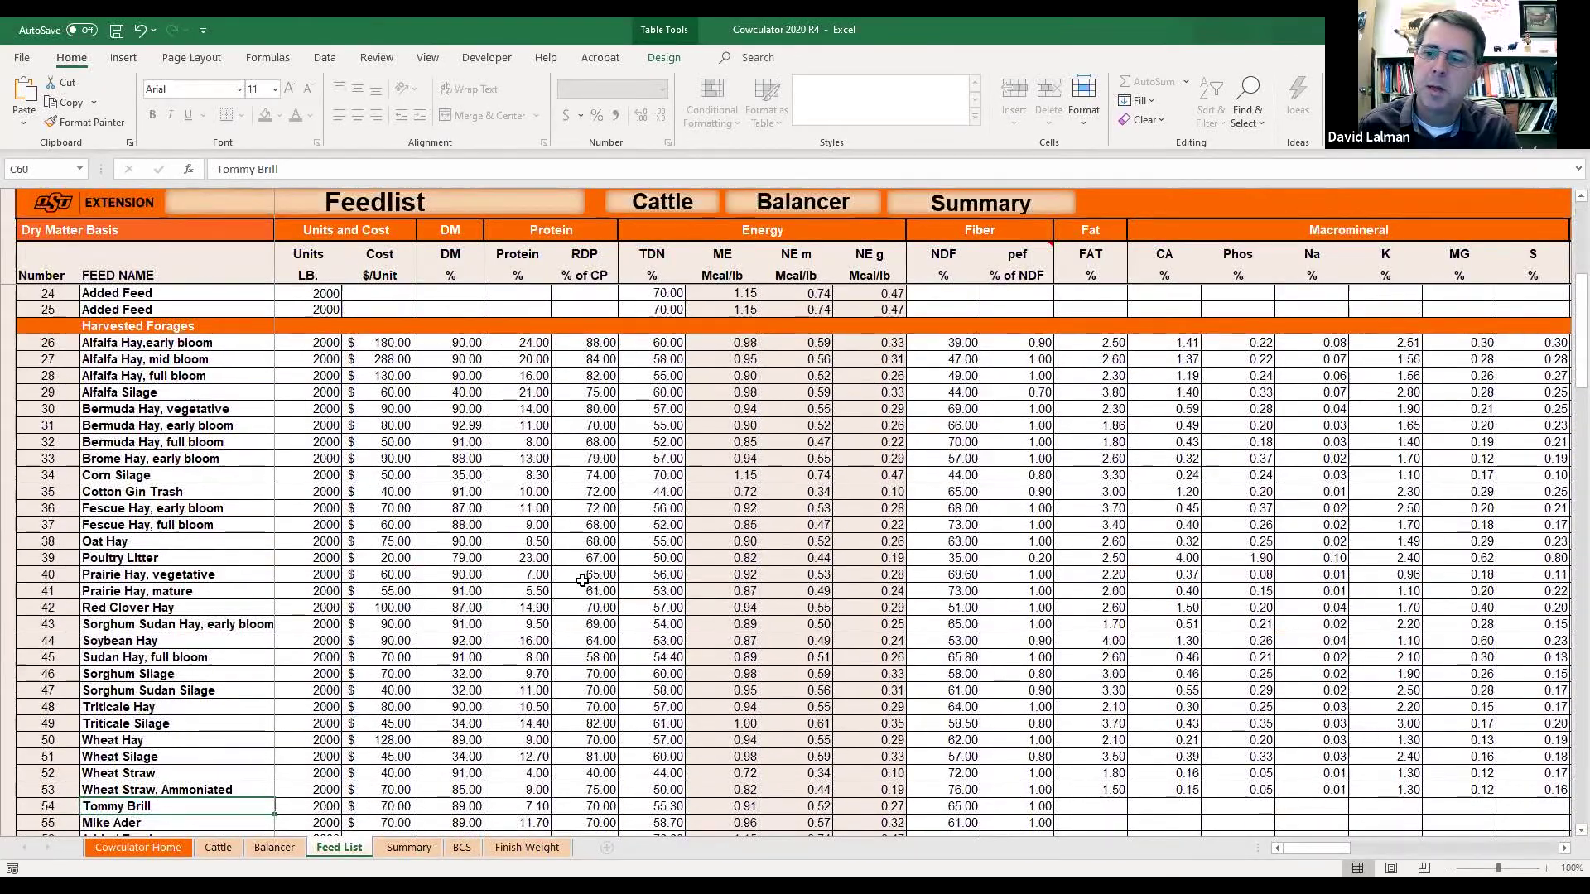
{"action": "scroll", "coordinate": [584, 581], "scroll_direction": "down", "scroll_amount": 1}
{"action": "scroll", "coordinate": [583, 581], "scroll_direction": "up", "scroll_amount": 1}
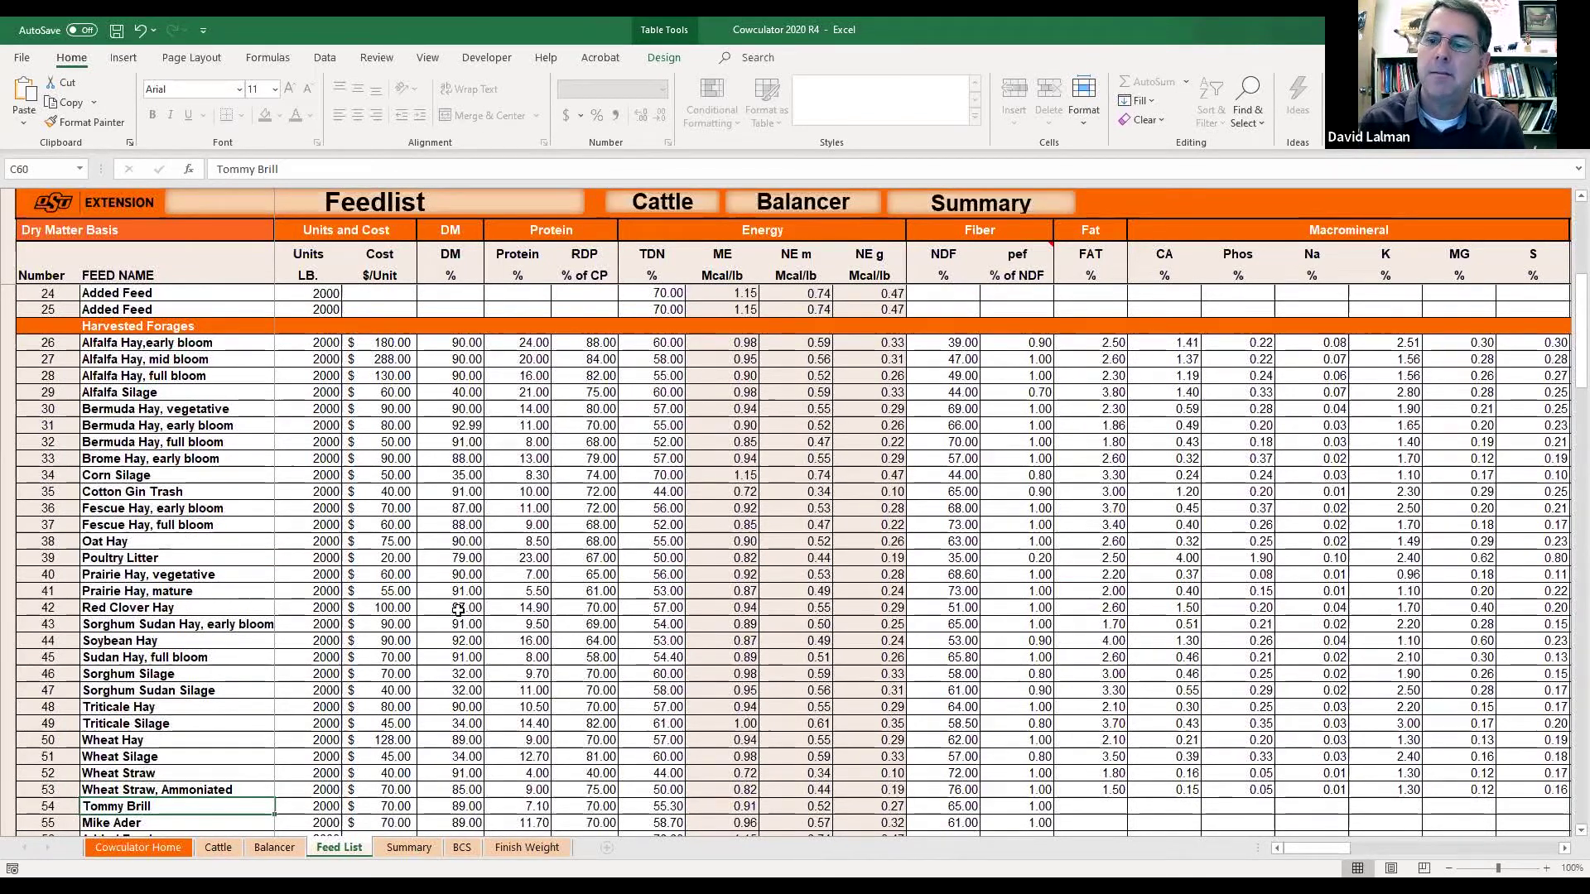
{"action": "scroll", "coordinate": [383, 656], "scroll_direction": "down", "scroll_amount": 1}
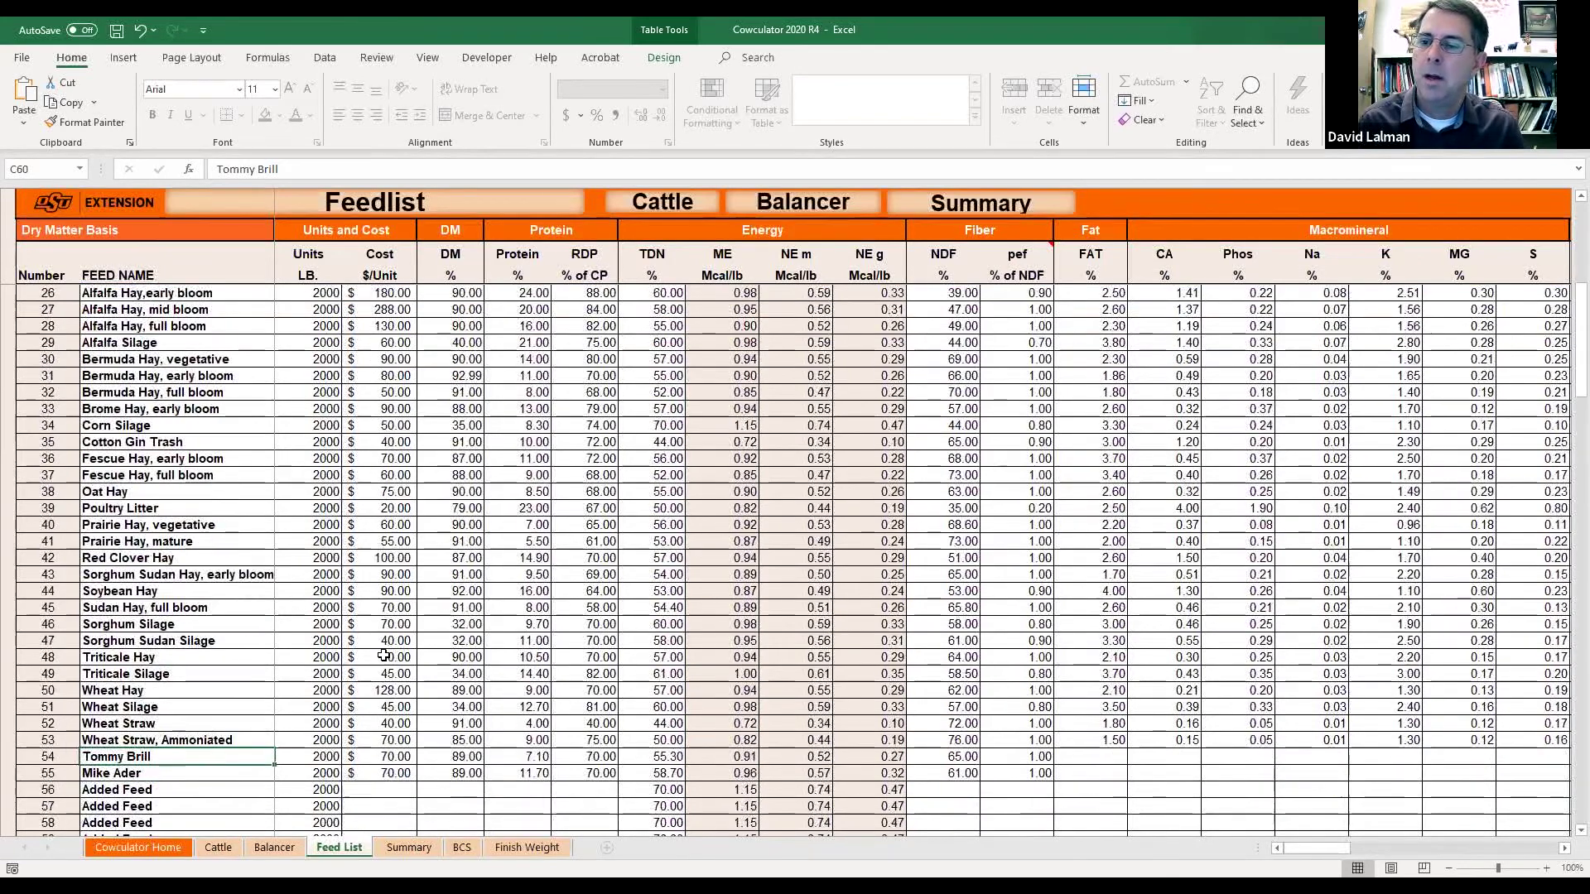
{"action": "scroll", "coordinate": [383, 656], "scroll_direction": "up", "scroll_amount": 9}
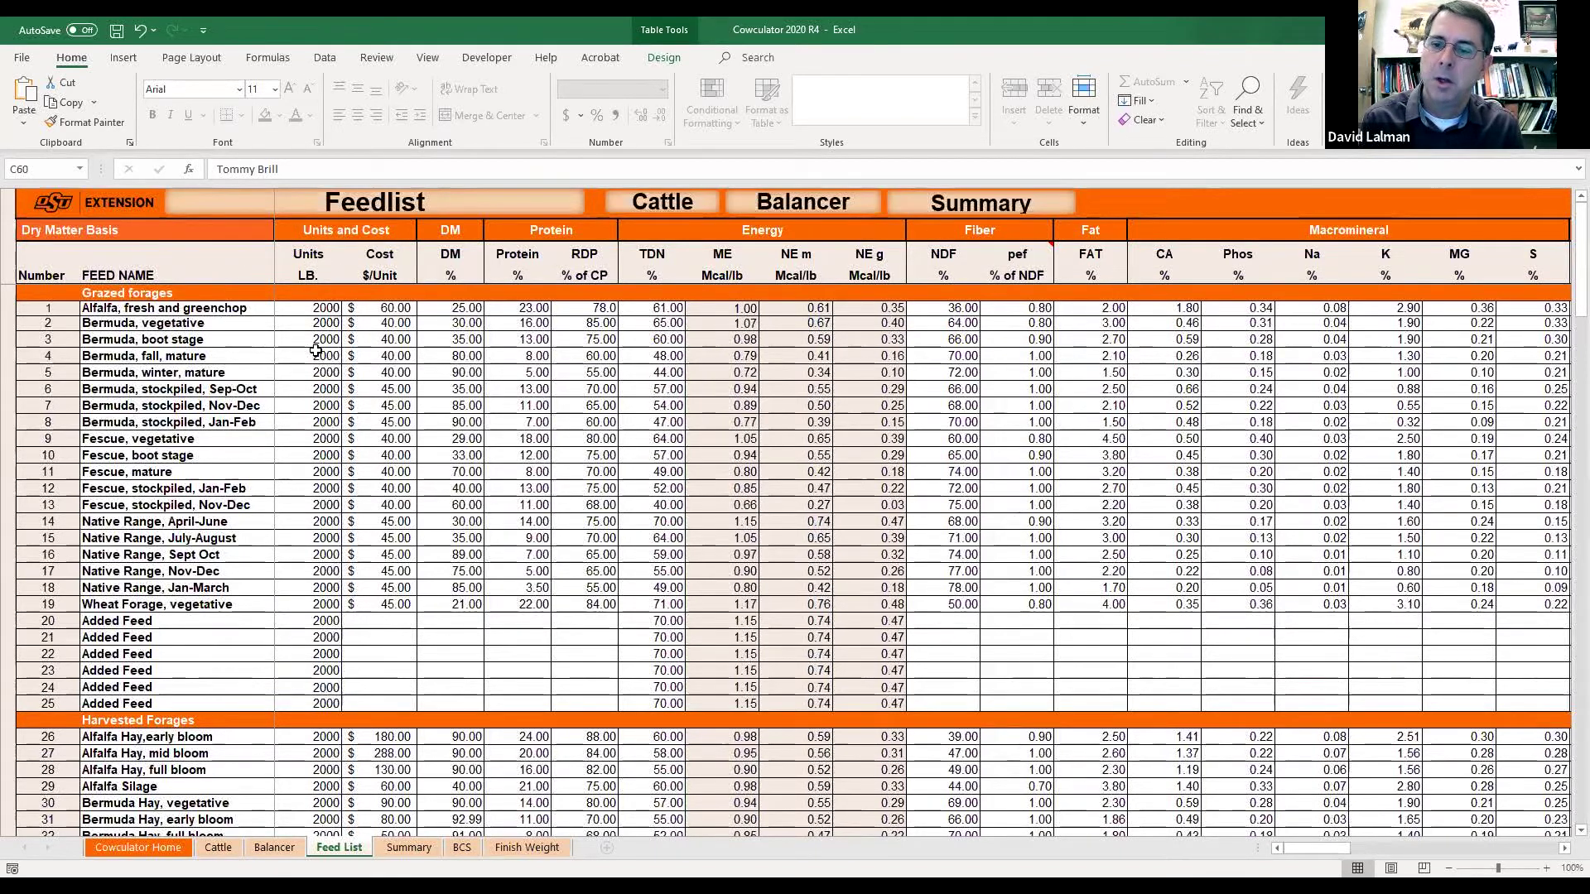
Inspect fresh alfalfa's units, TDN, NEm, RDP and protein, plus vegetative wheat forage's TDN.
{"action": "left_click", "coordinate": [313, 312]}
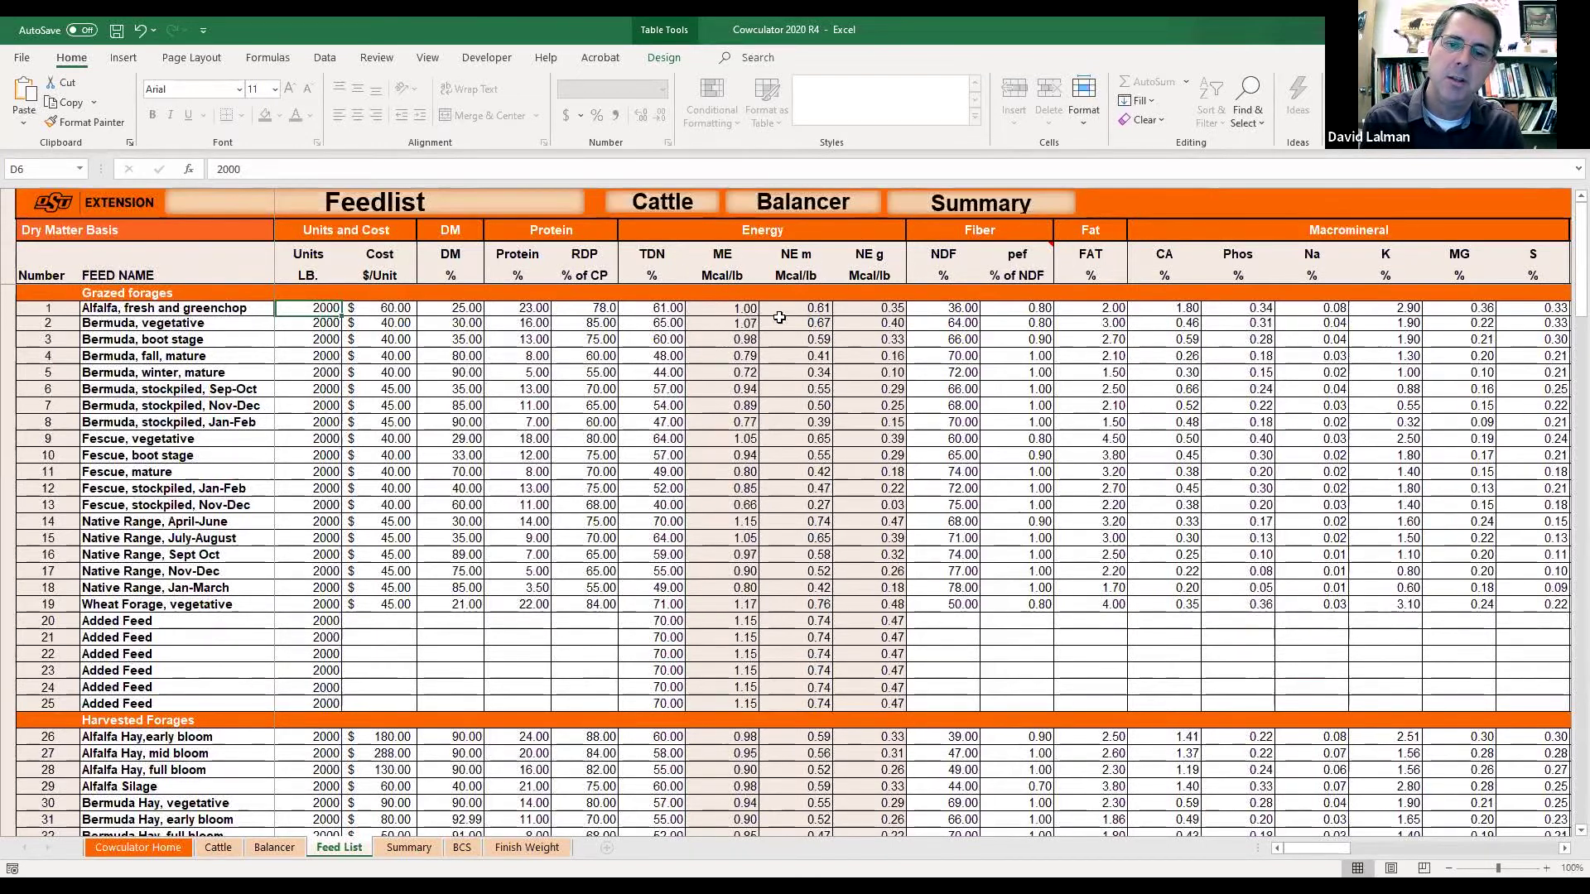
{"action": "left_click", "coordinate": [665, 309]}
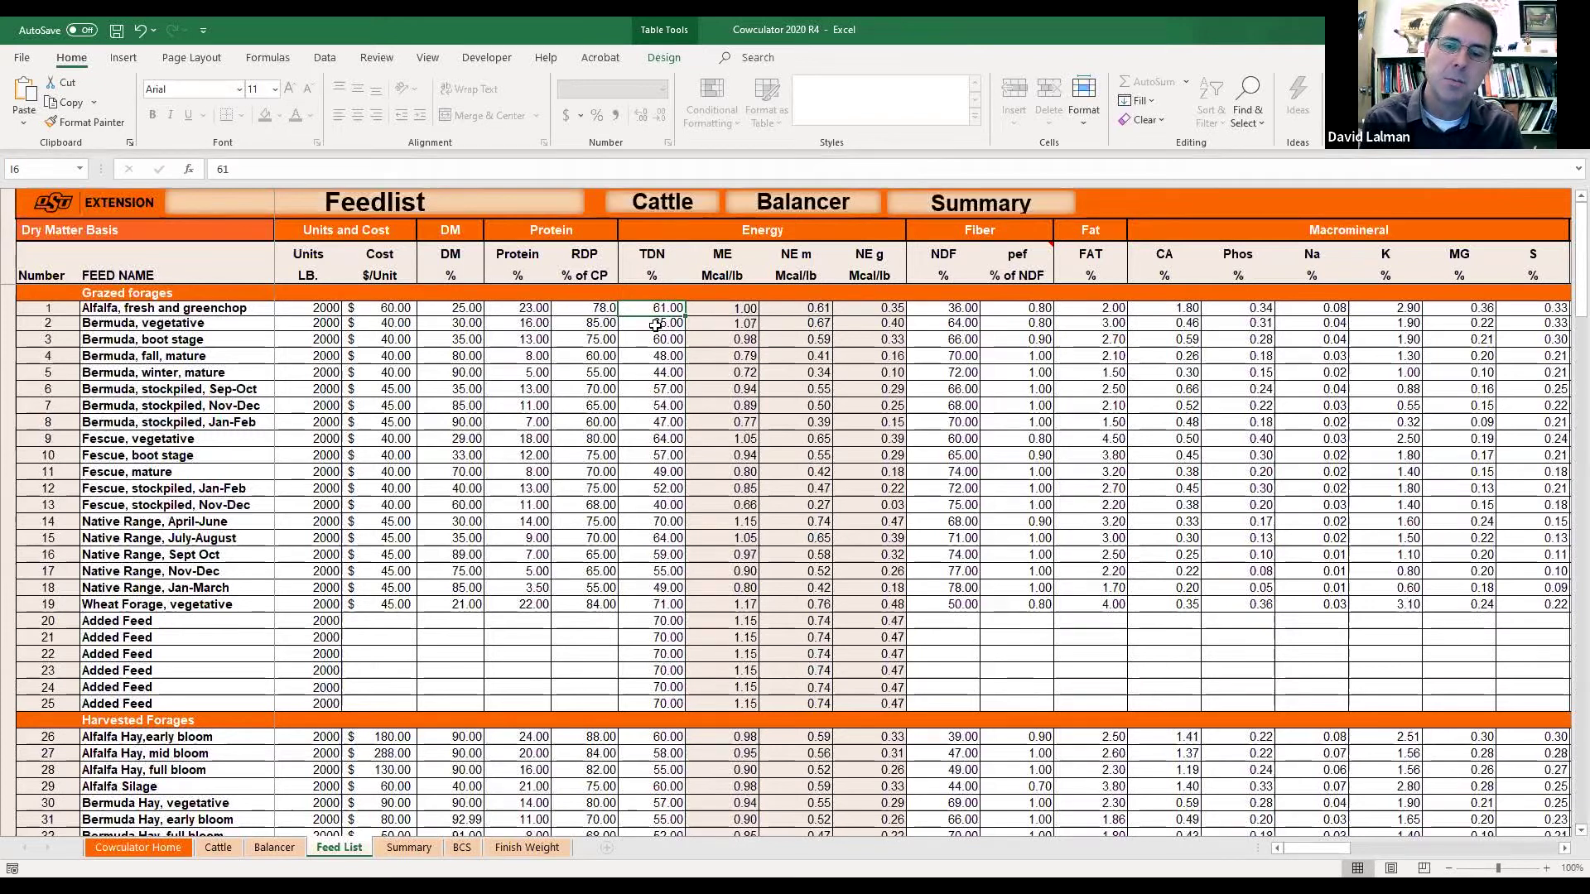
{"action": "left_click", "coordinate": [816, 309]}
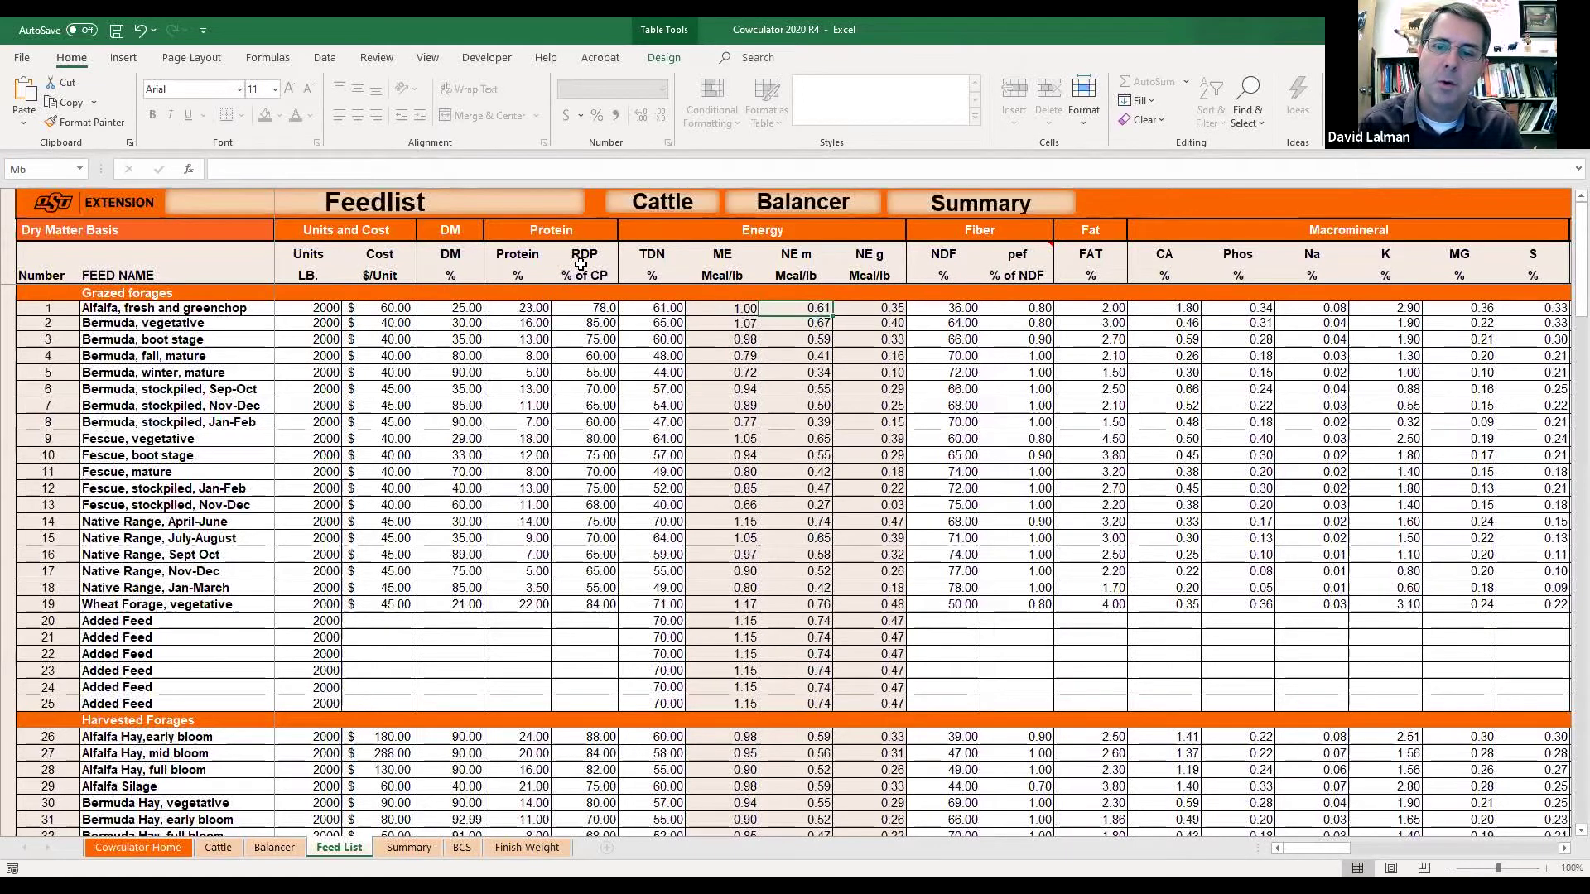
{"action": "left_click", "coordinate": [582, 305]}
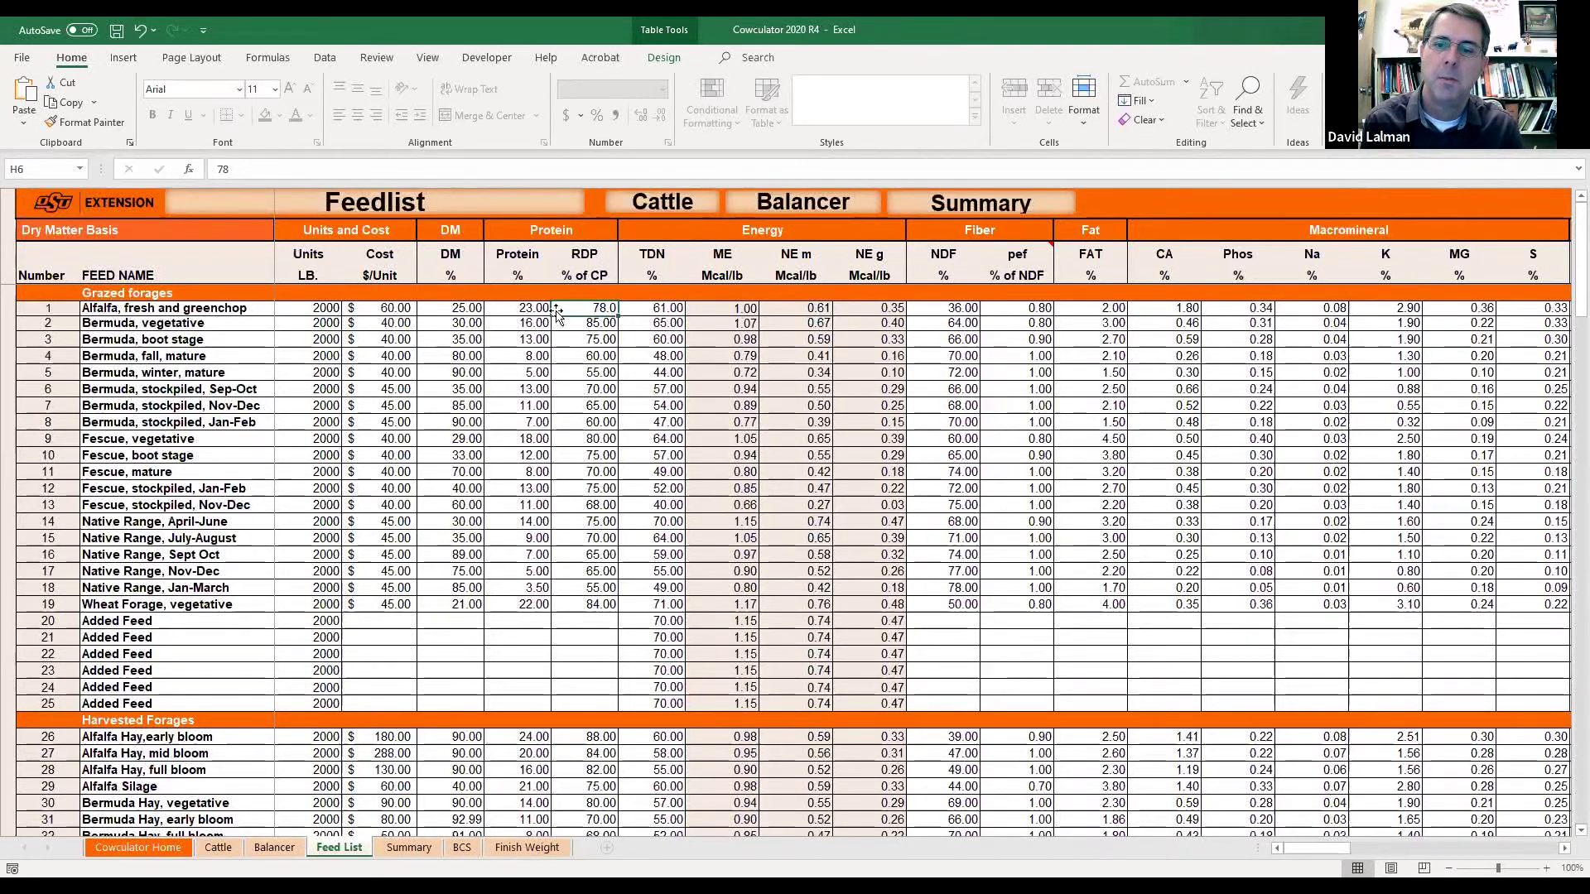
{"action": "left_click", "coordinate": [525, 311]}
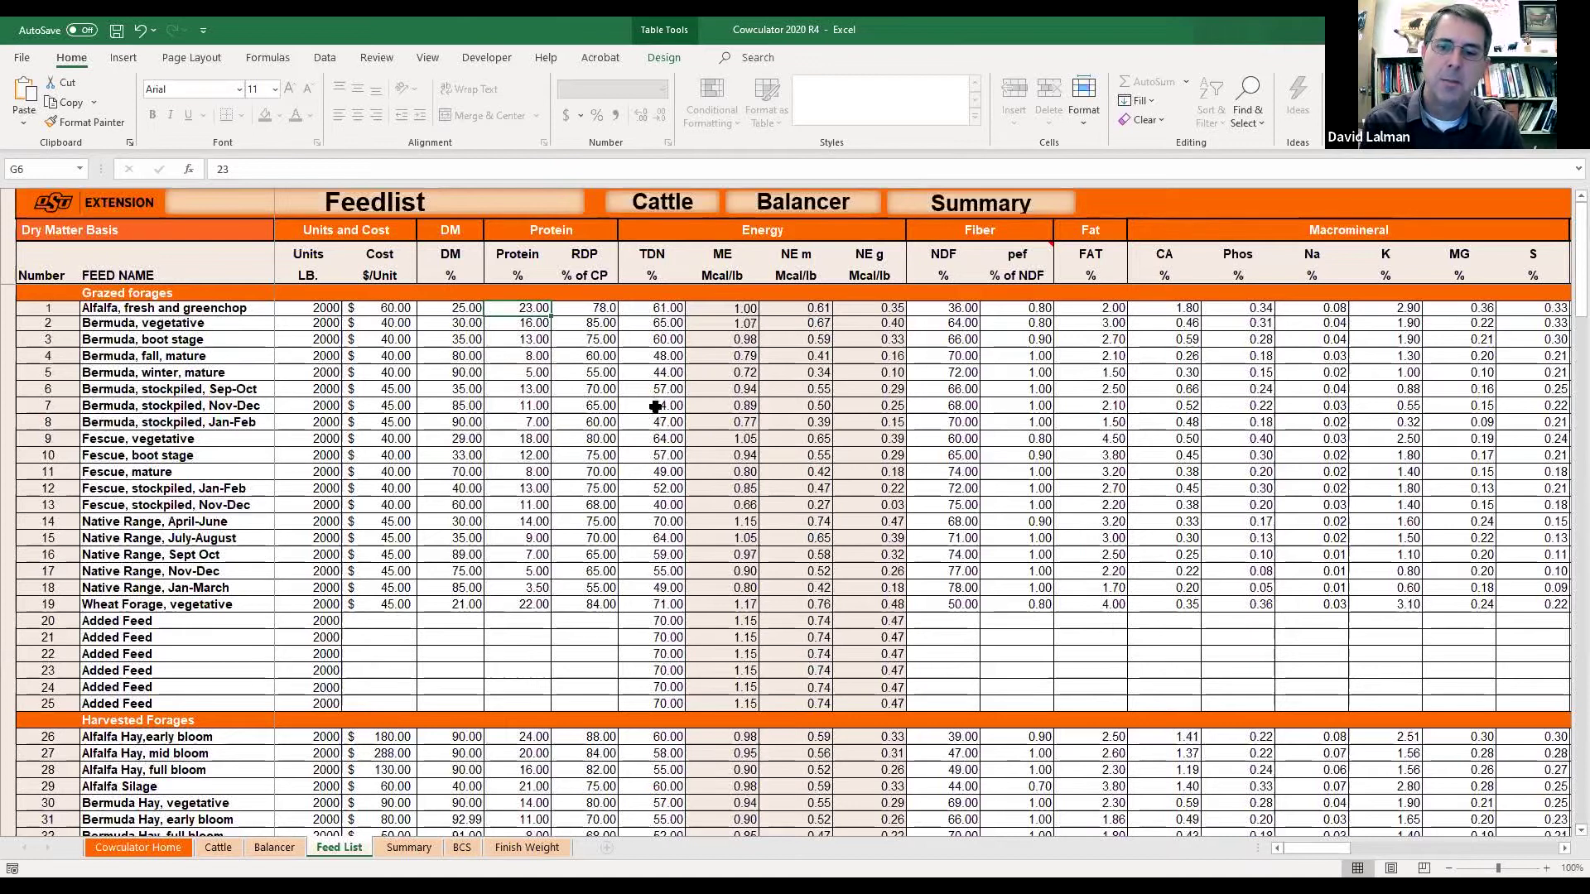
{"action": "left_click", "coordinate": [646, 607]}
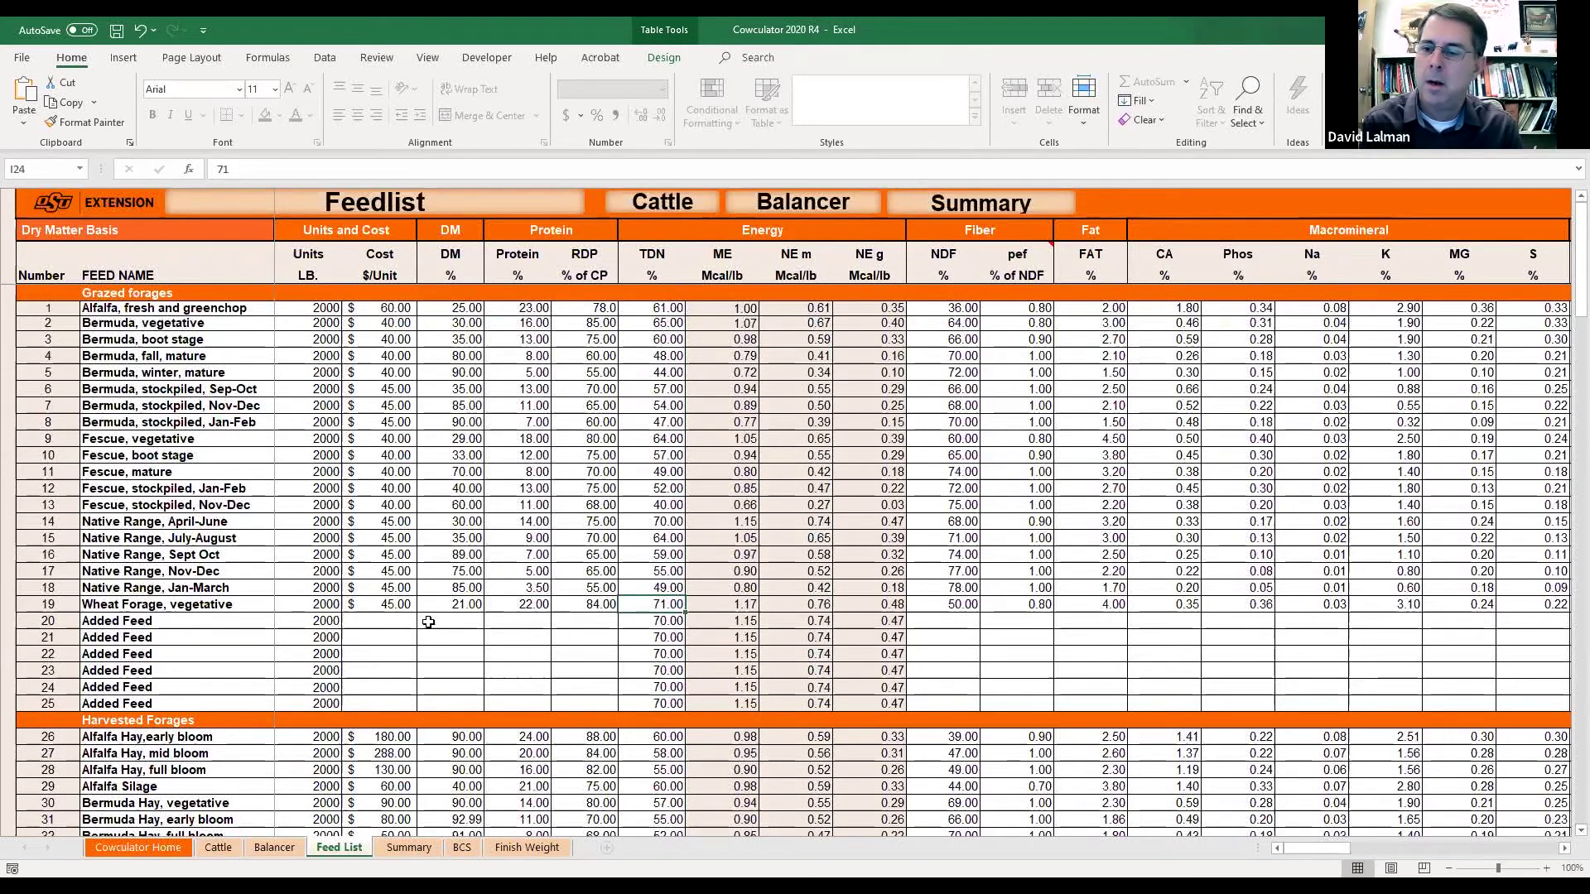
Scroll down to the producers' custom hay rows under Harvested Forages.
{"action": "scroll", "coordinate": [428, 622], "scroll_direction": "down", "scroll_amount": 3}
{"action": "scroll", "coordinate": [428, 623], "scroll_direction": "down", "scroll_amount": 2}
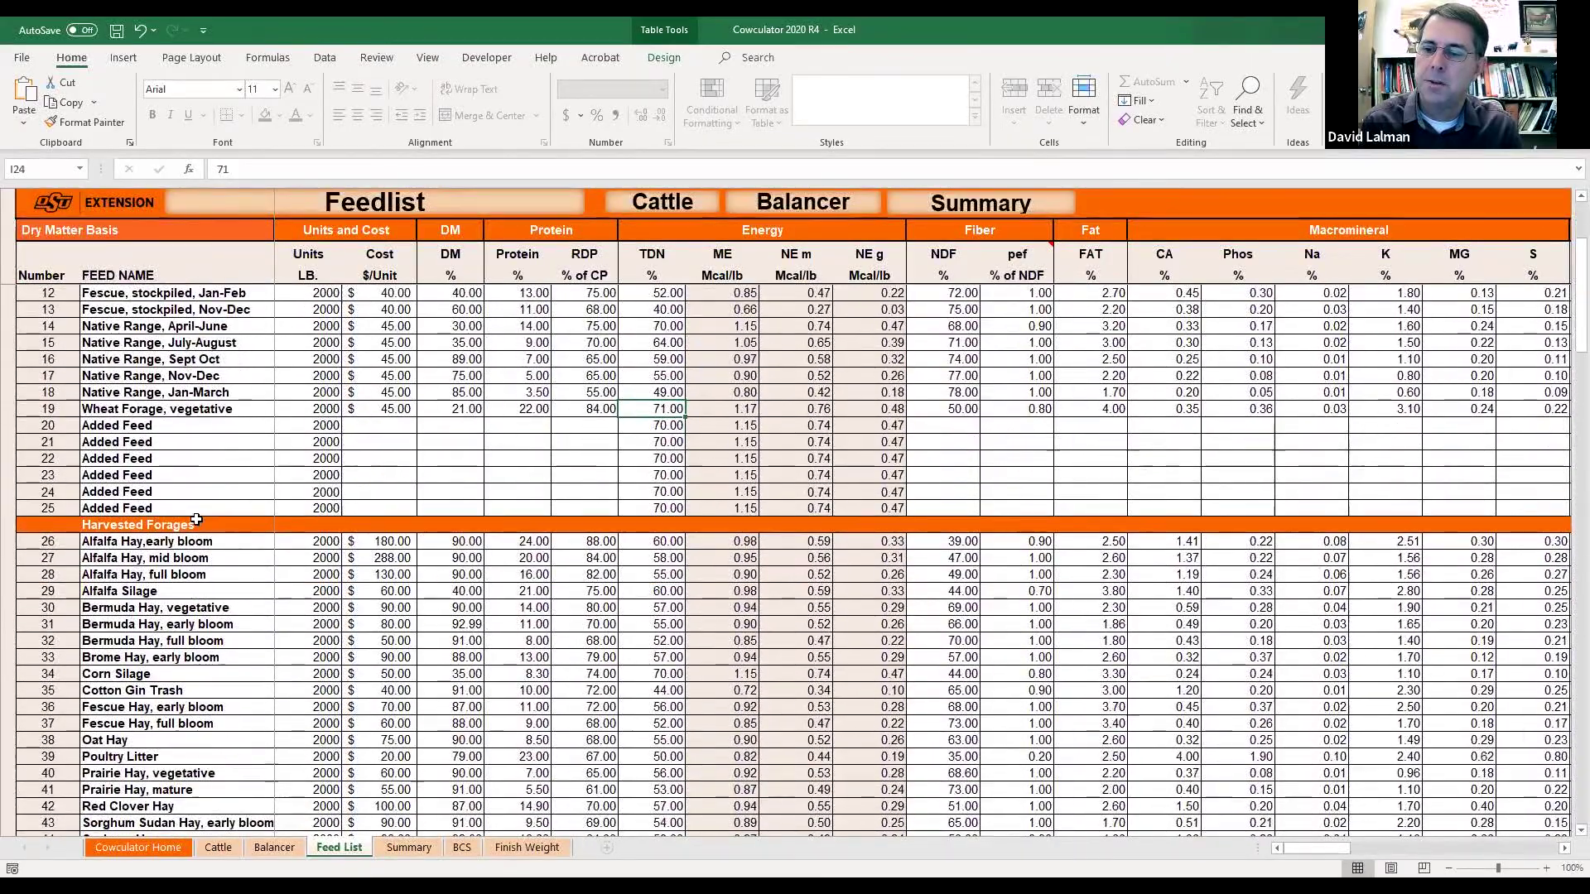
{"action": "scroll", "coordinate": [423, 599], "scroll_direction": "down", "scroll_amount": 8}
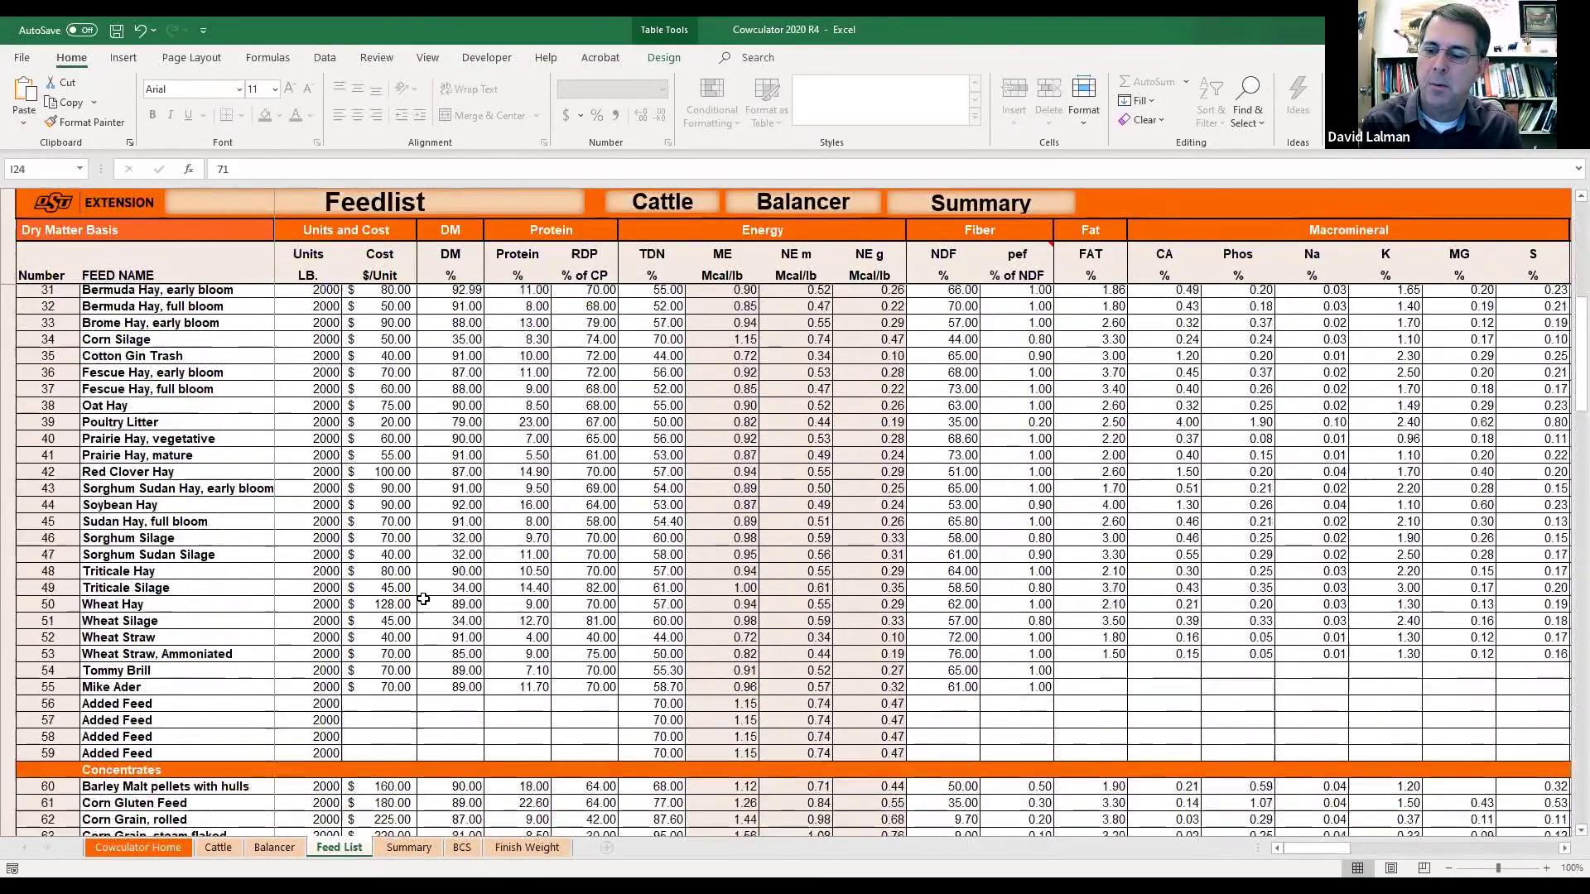
{"action": "scroll", "coordinate": [423, 599], "scroll_direction": "down", "scroll_amount": 2}
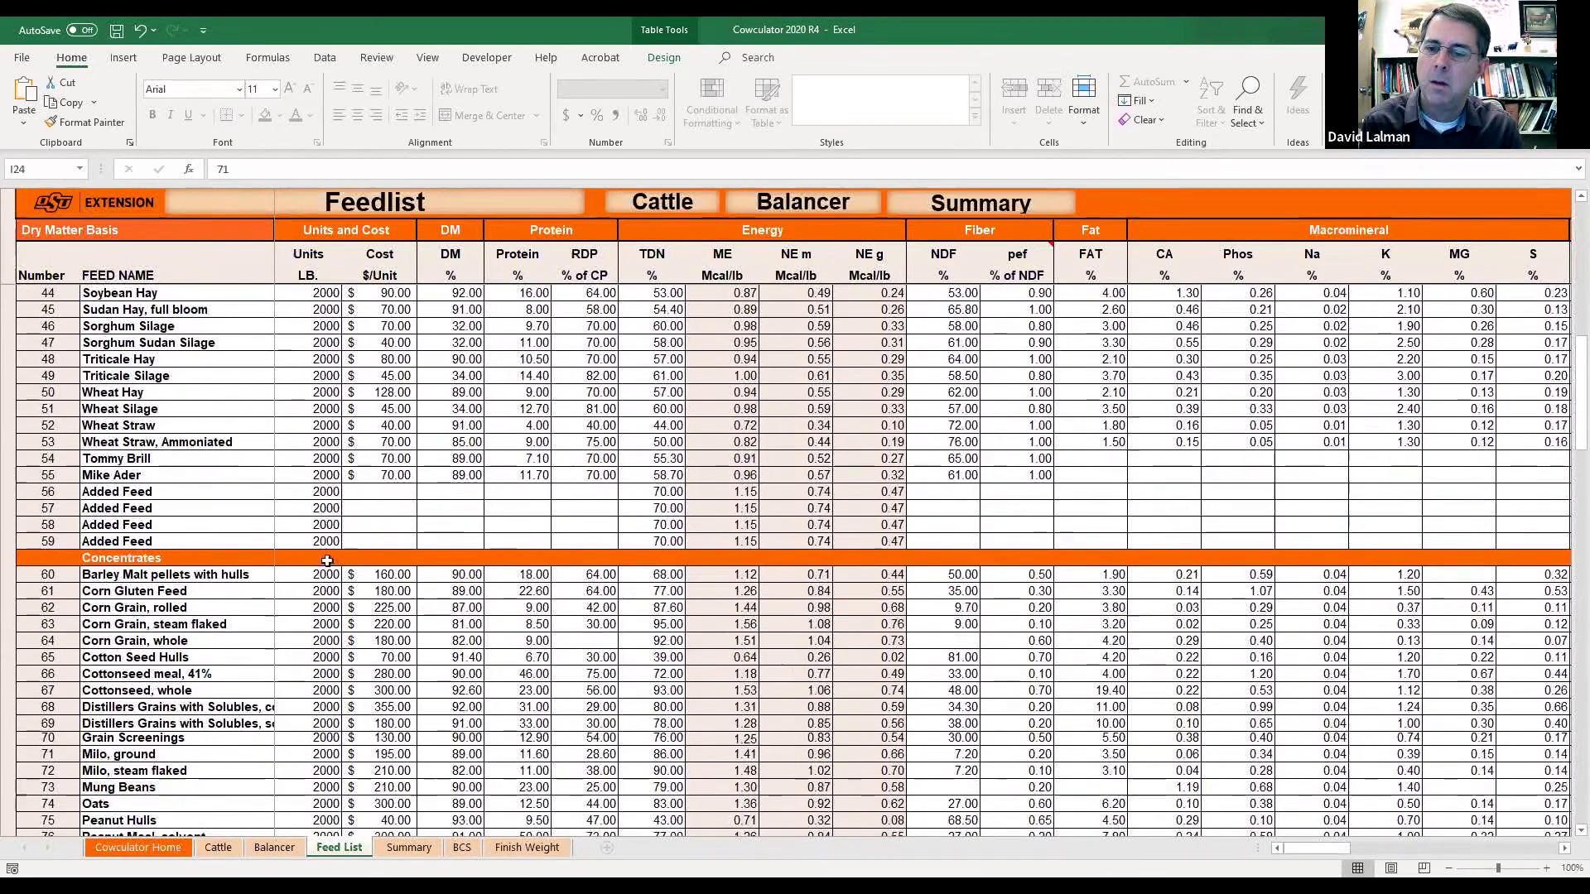
{"action": "left_click", "coordinate": [166, 458]}
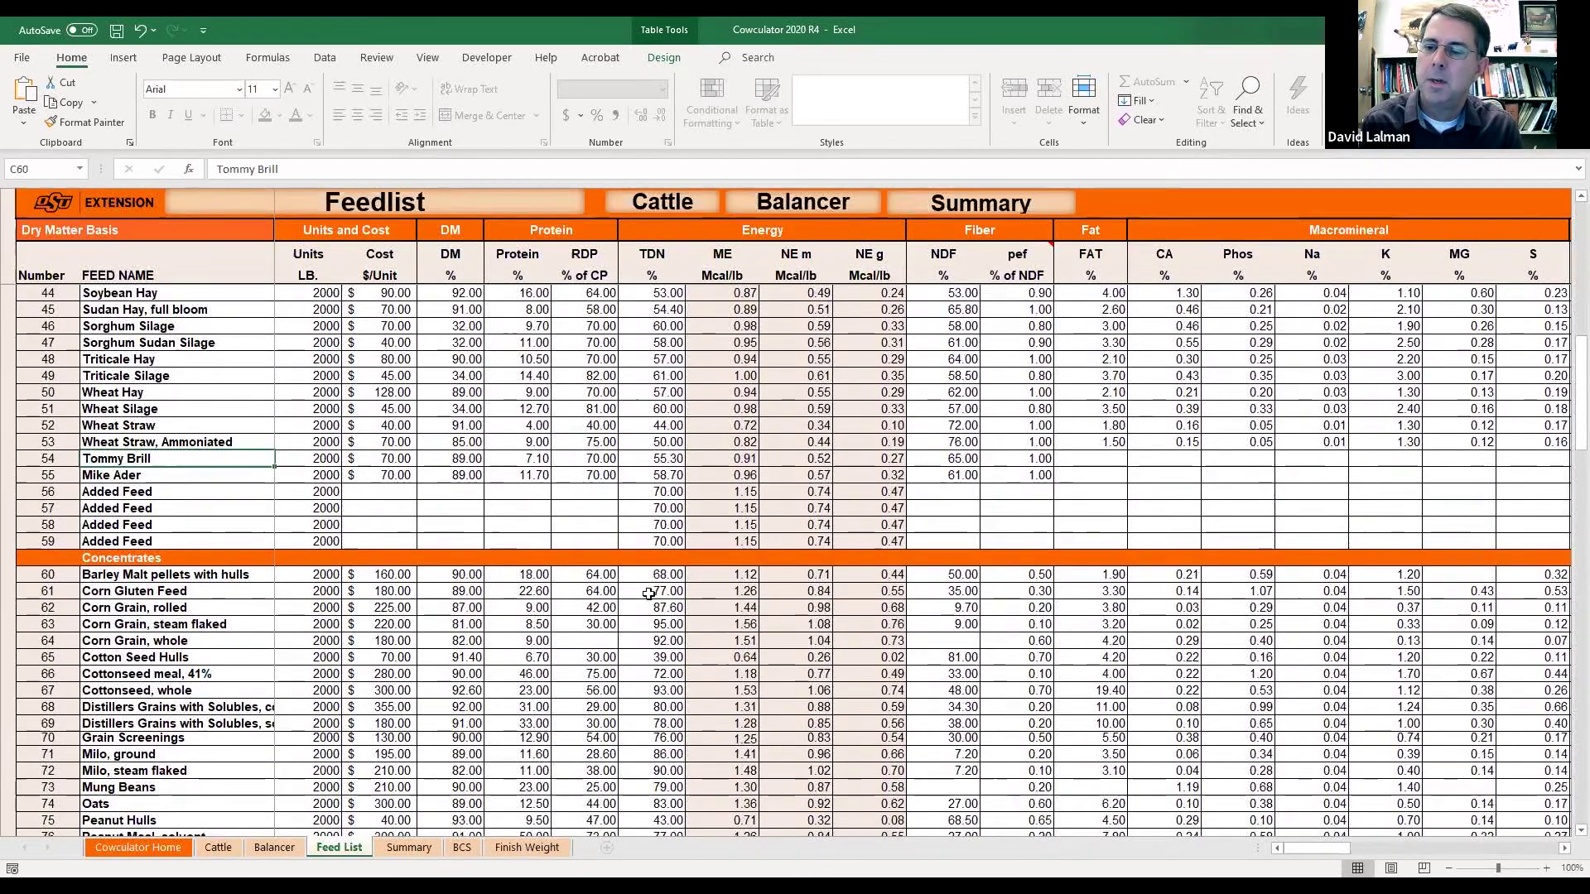
{"action": "key", "text": "Right"}
{"action": "key", "text": "Right"}
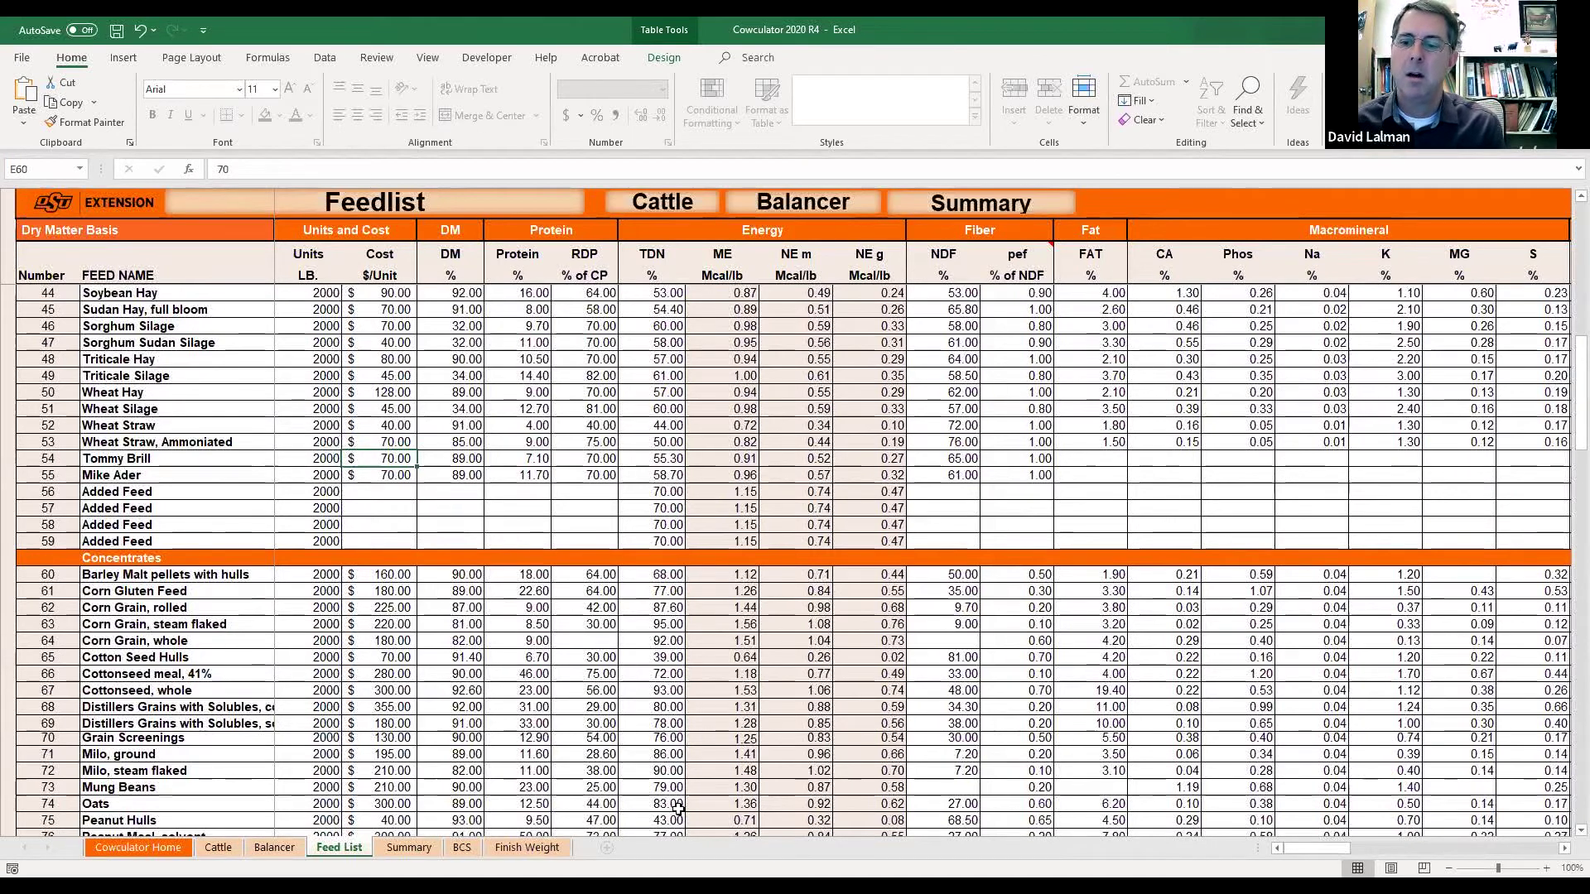
{"action": "key", "text": "Left"}
{"action": "key", "text": "Left"}
{"action": "key", "text": "Right"}
{"action": "key", "text": "Right"}
{"action": "key", "text": "Right"}
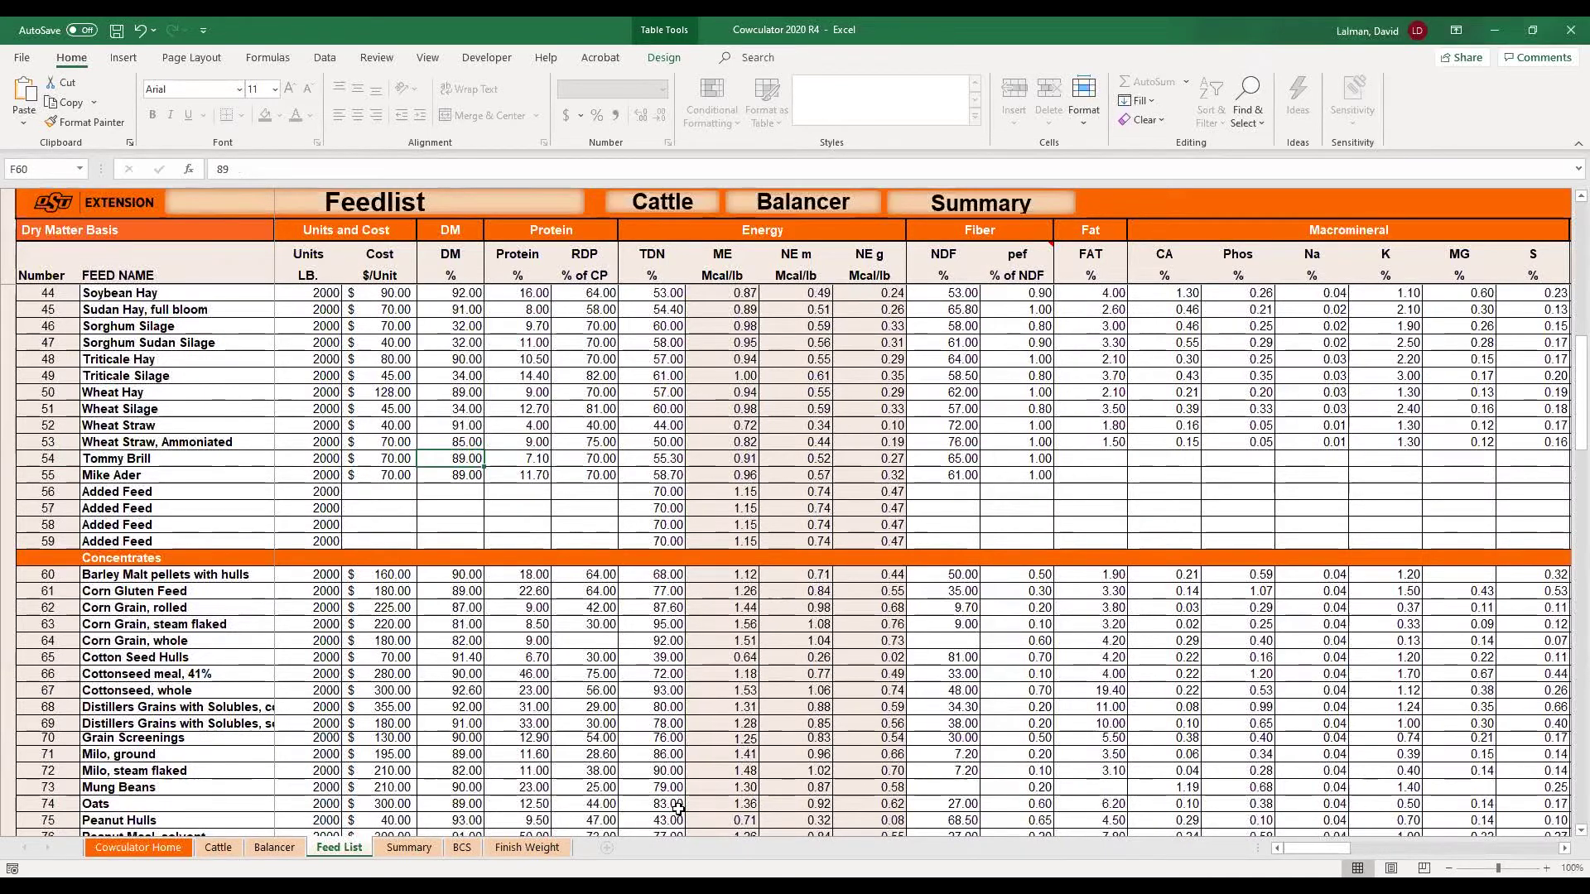
{"action": "key", "text": "Left"}
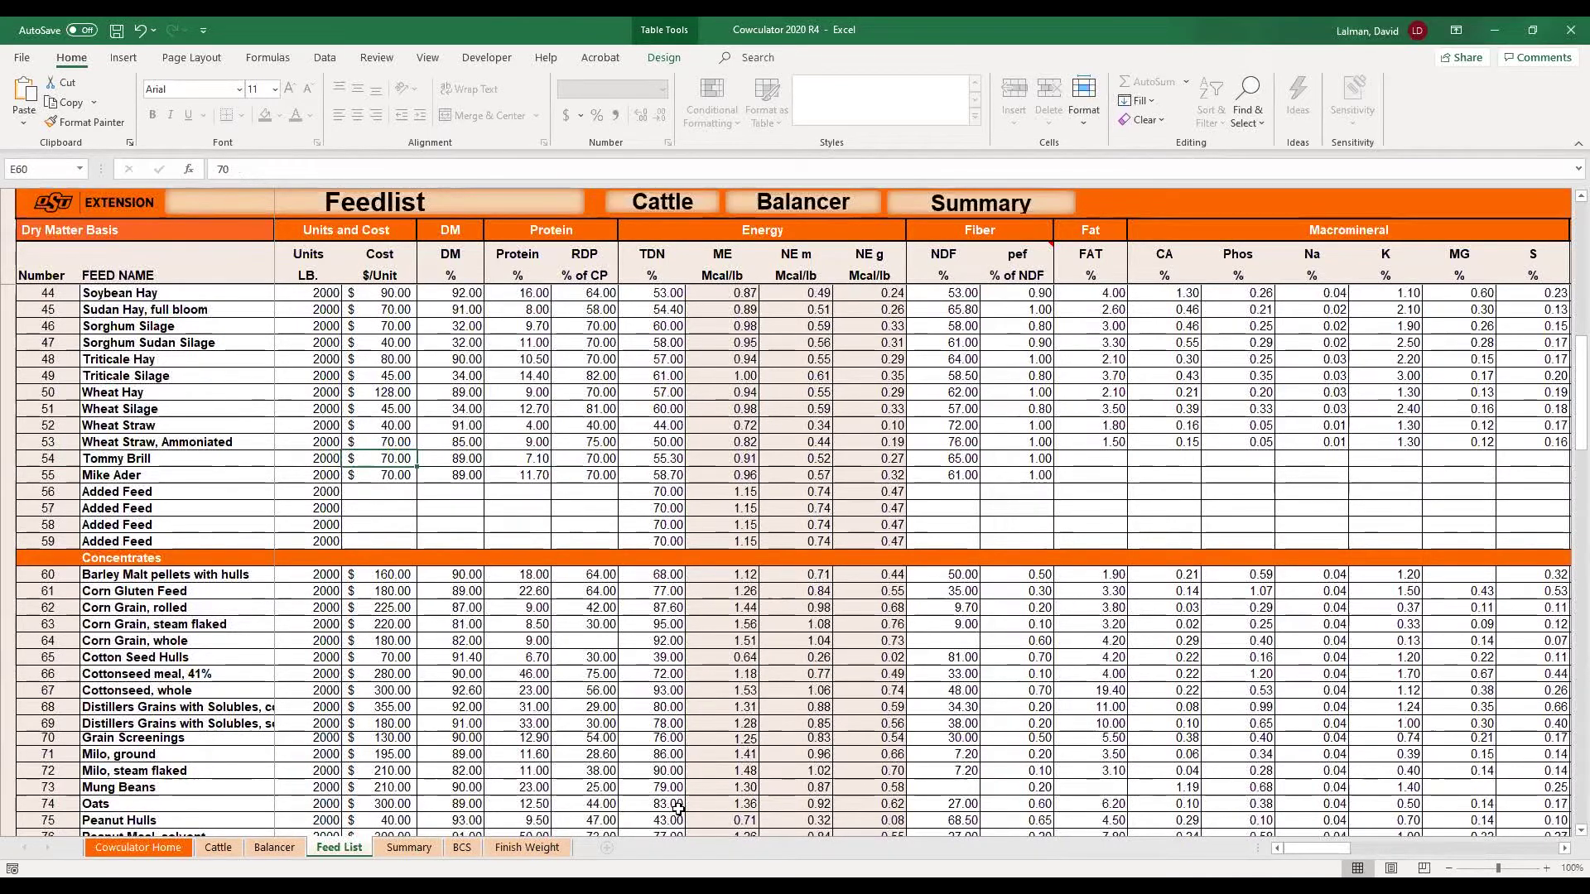
{"action": "type", "text": "80"}
{"action": "key", "text": "Return"}
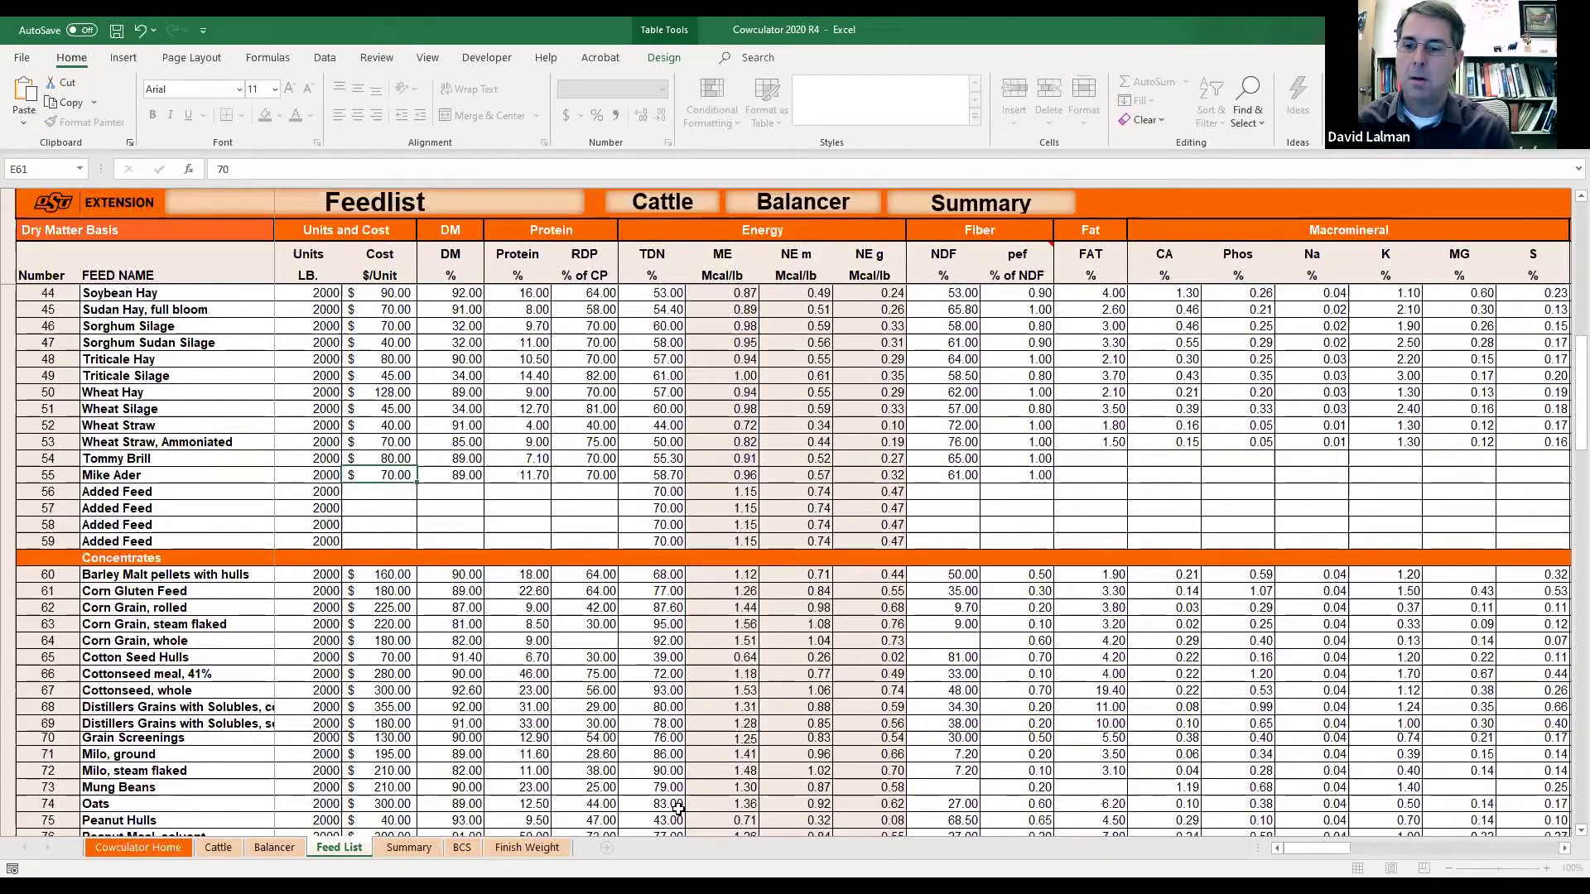
{"action": "key", "text": "Up"}
{"action": "key", "text": "Right"}
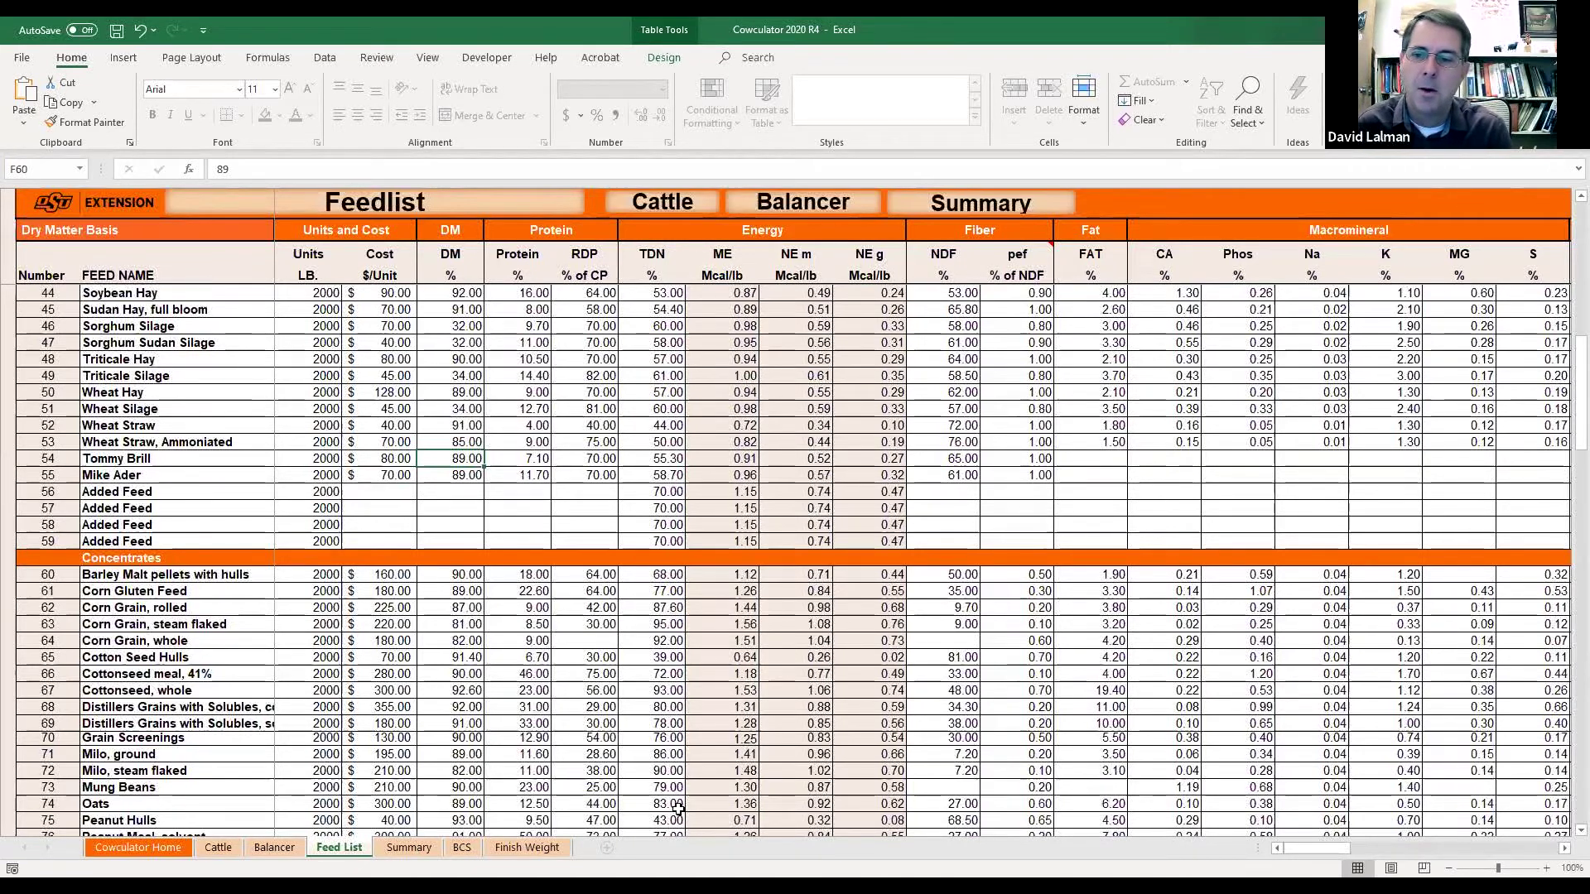
{"action": "key", "text": "Right"}
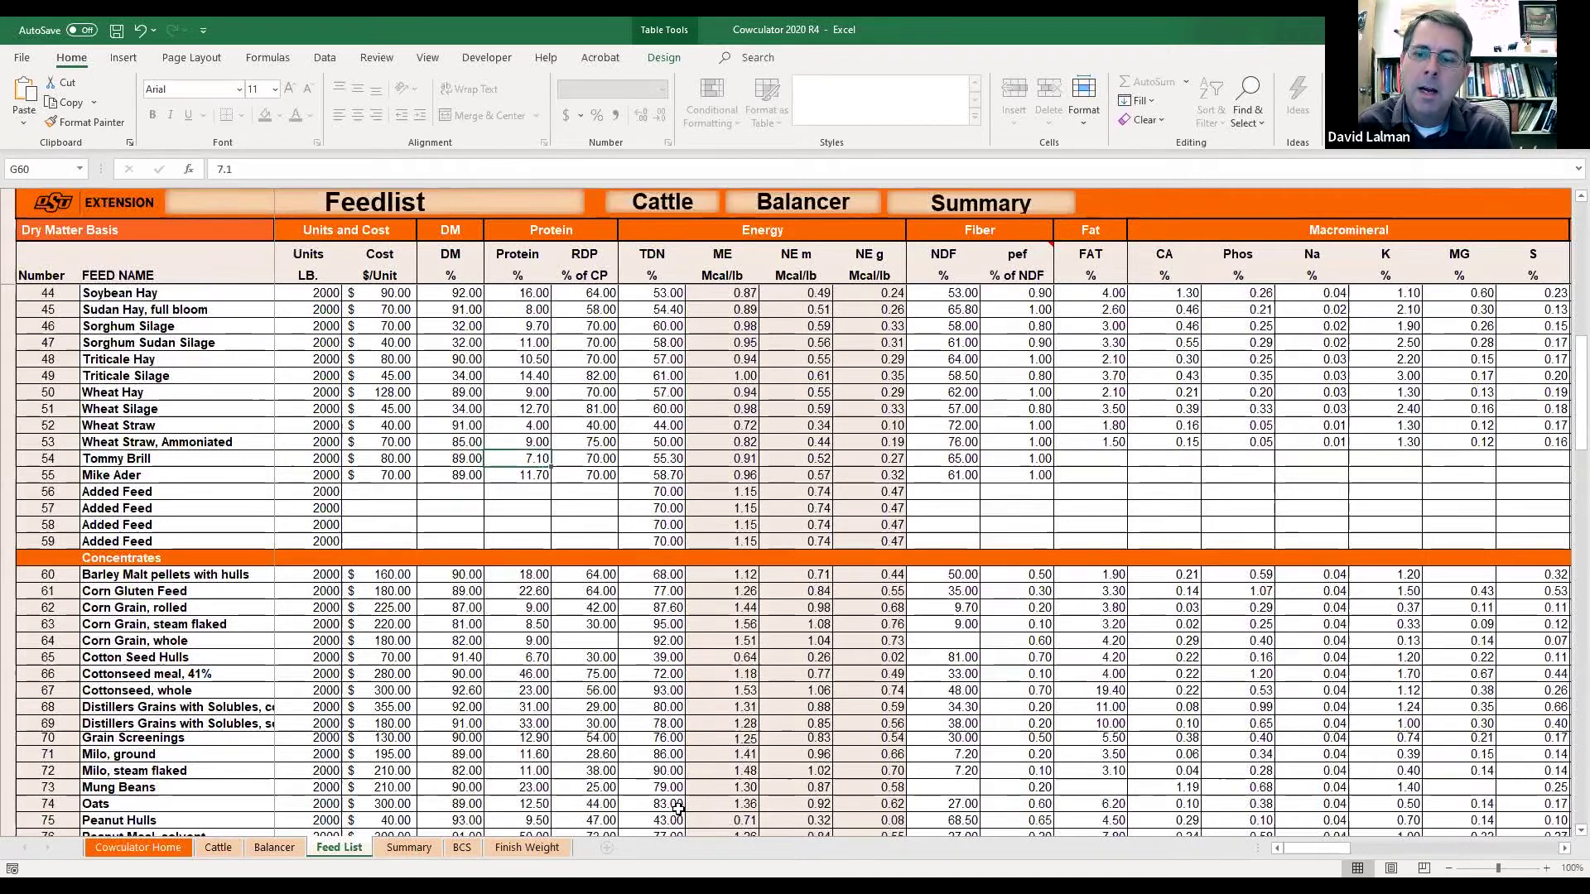
{"action": "key", "text": "Left"}
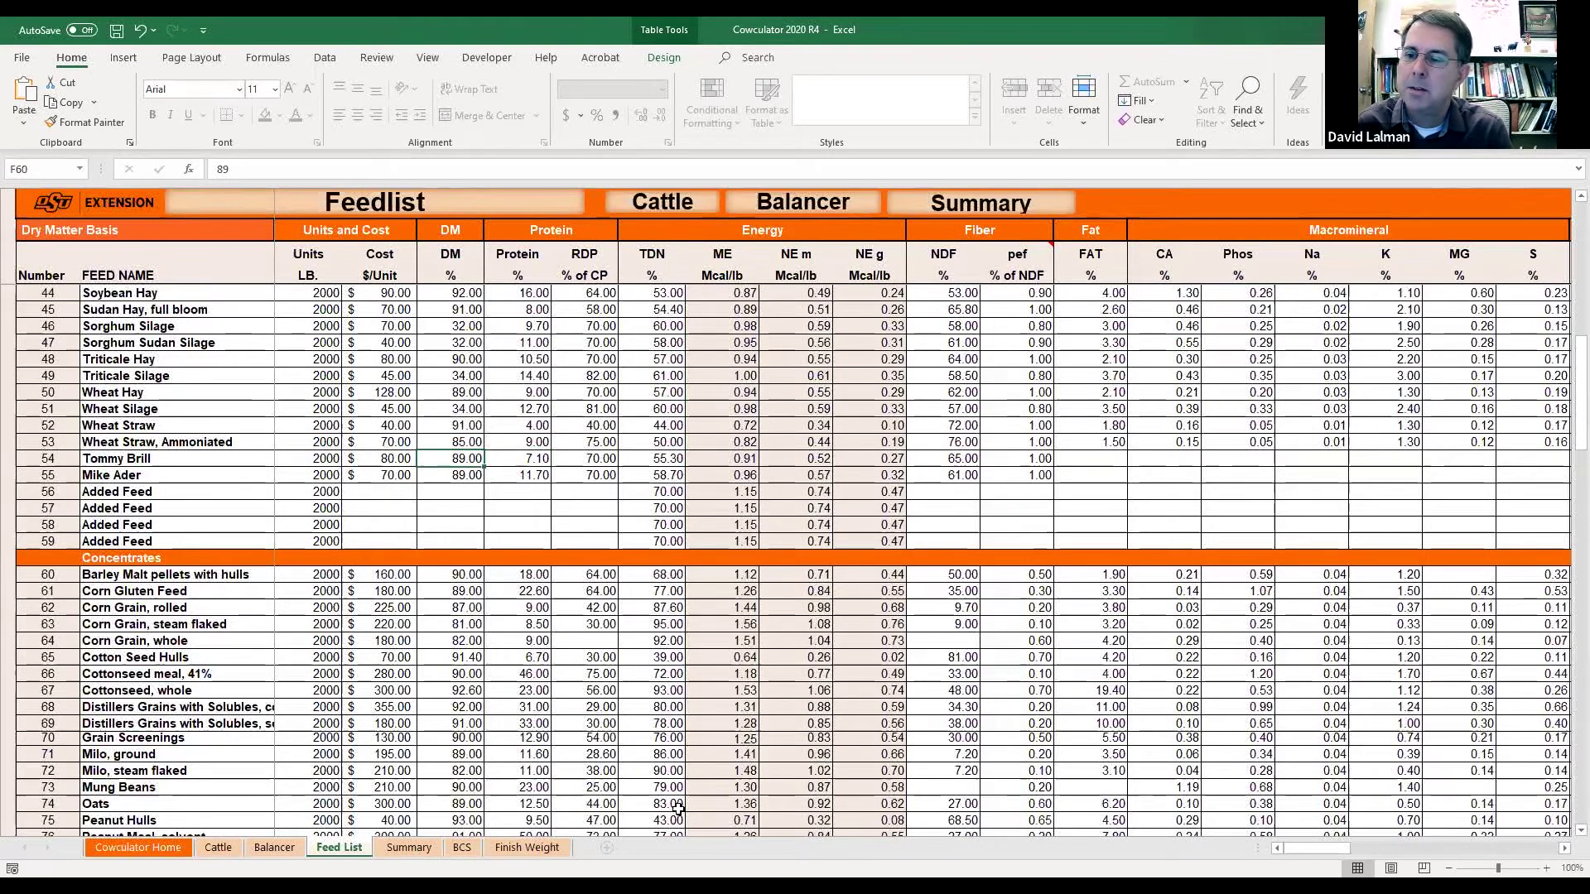
{"action": "key", "text": "Right"}
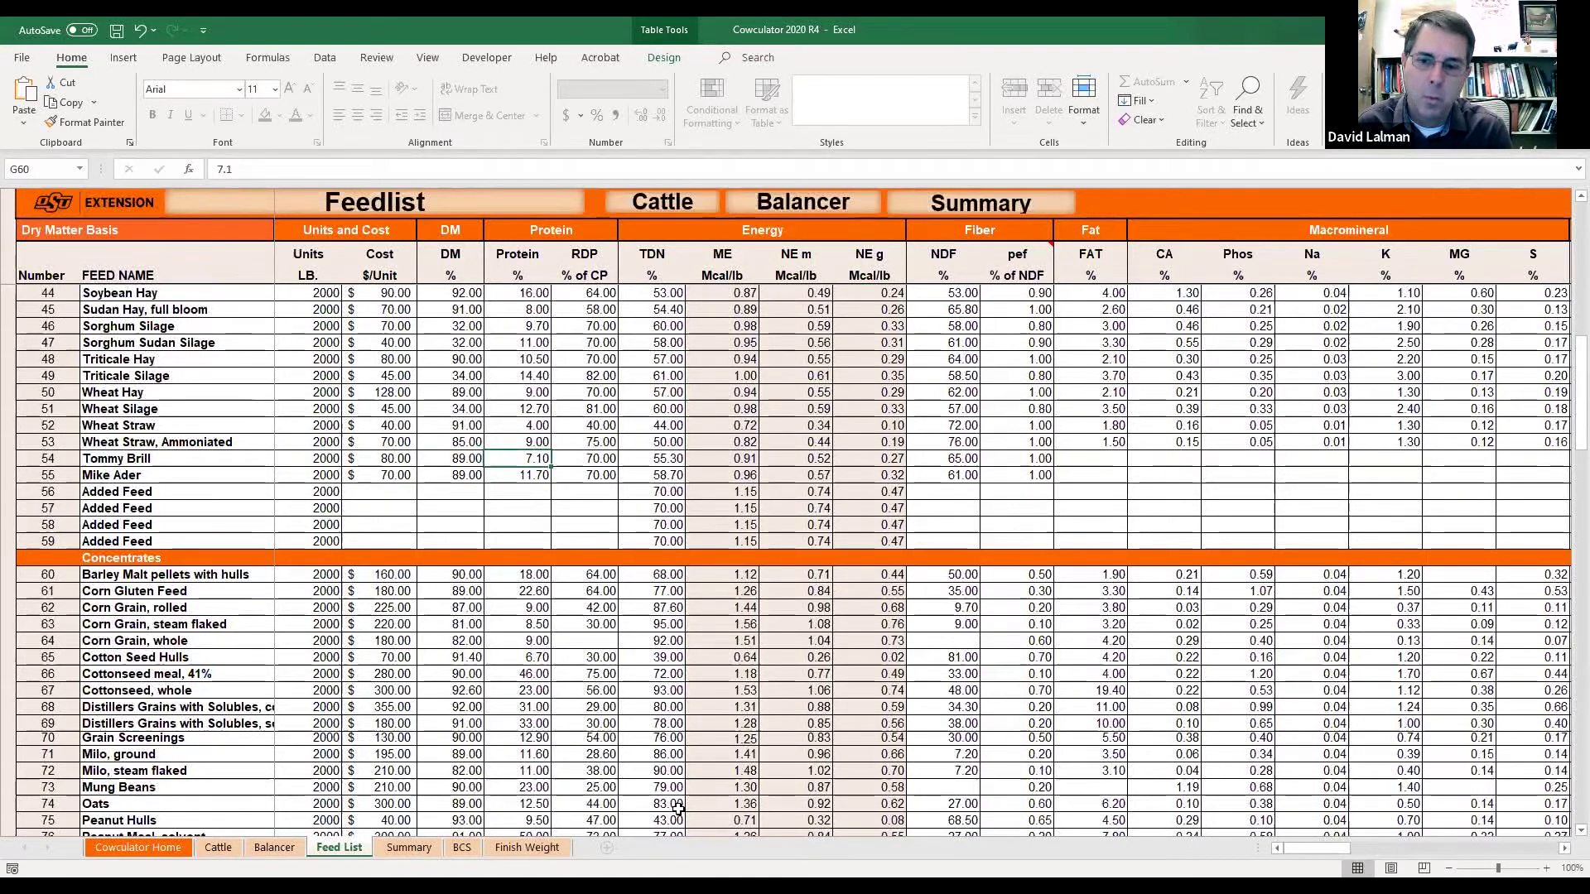
{"action": "key", "text": "Right"}
{"action": "key", "text": "Right"}
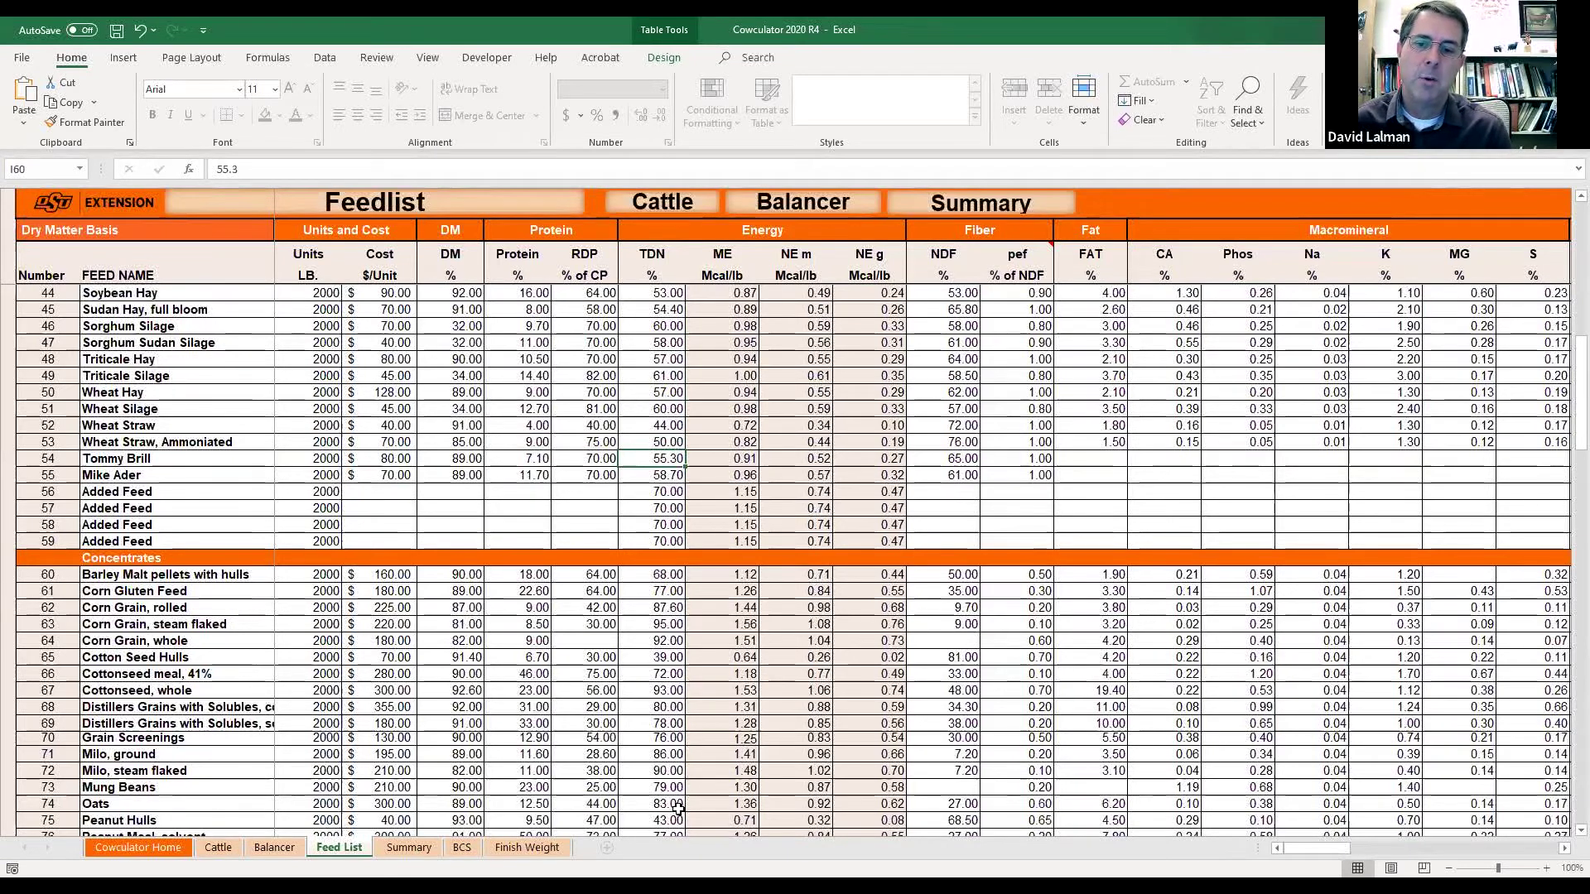
{"action": "key", "text": "Down"}
{"action": "key", "text": "Left"}
{"action": "key", "text": "Left"}
{"action": "key", "text": "Left"}
{"action": "key", "text": "Left"}
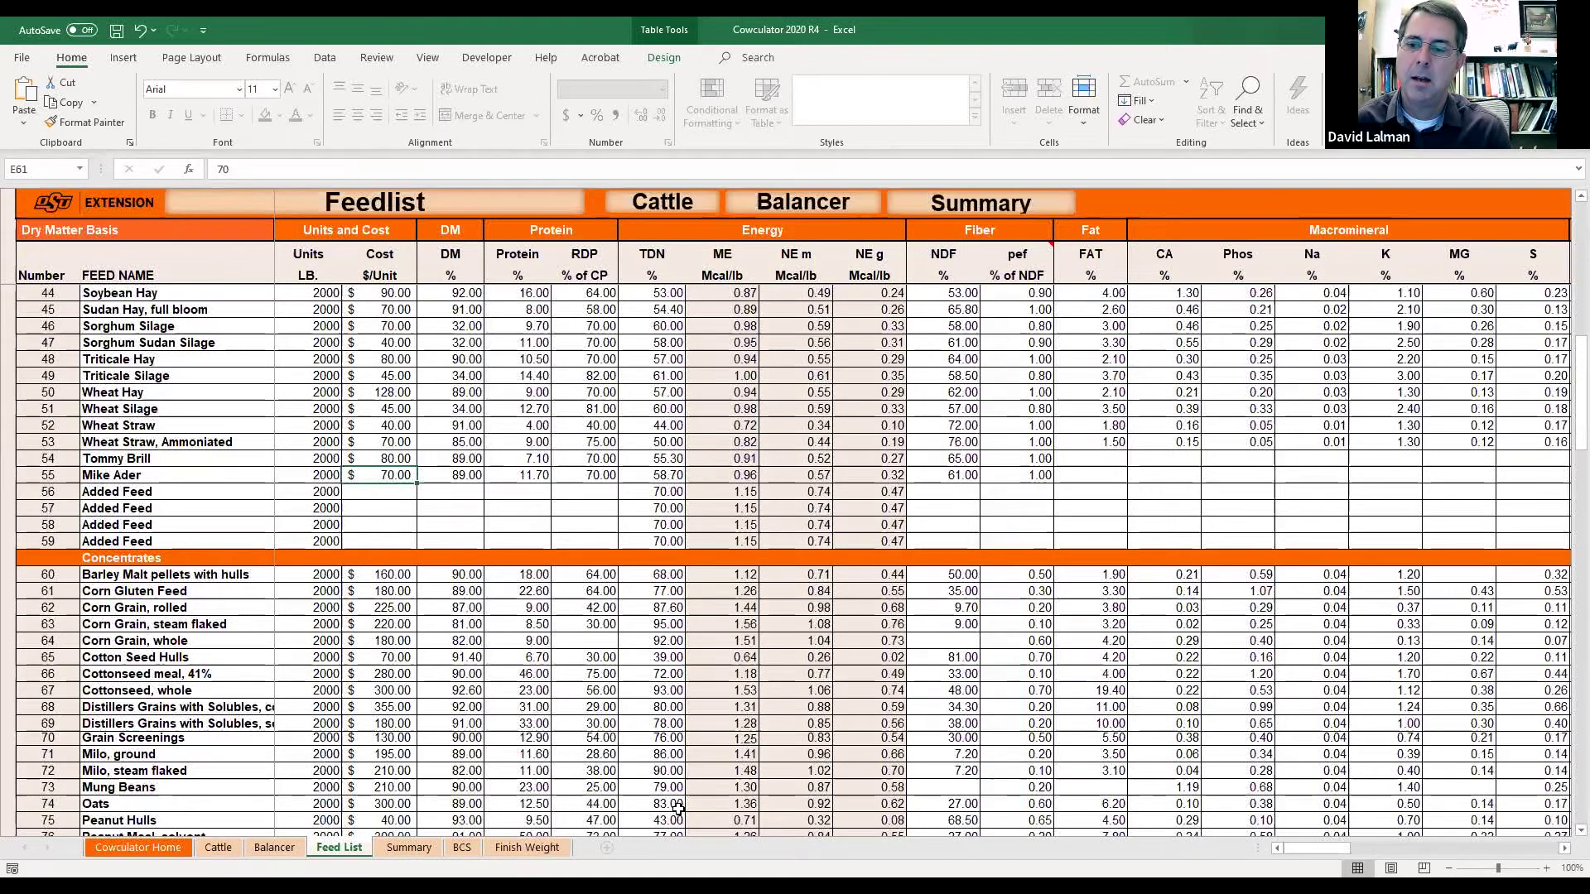
{"action": "type", "text": "80"}
{"action": "key", "text": "Tab"}
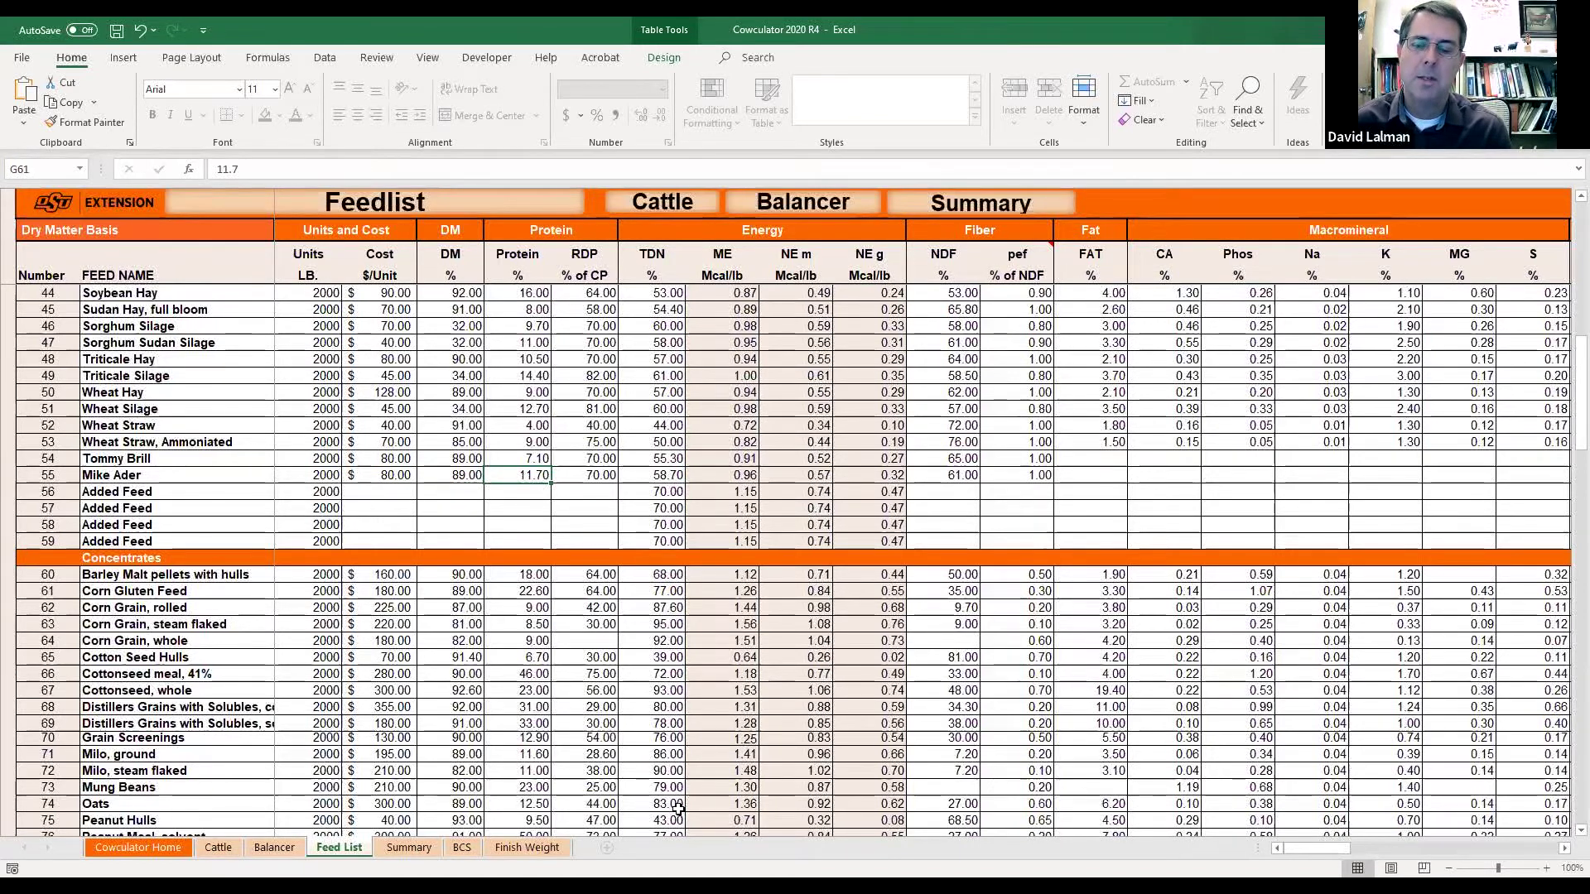
{"action": "key", "text": "Right"}
{"action": "key", "text": "Right"}
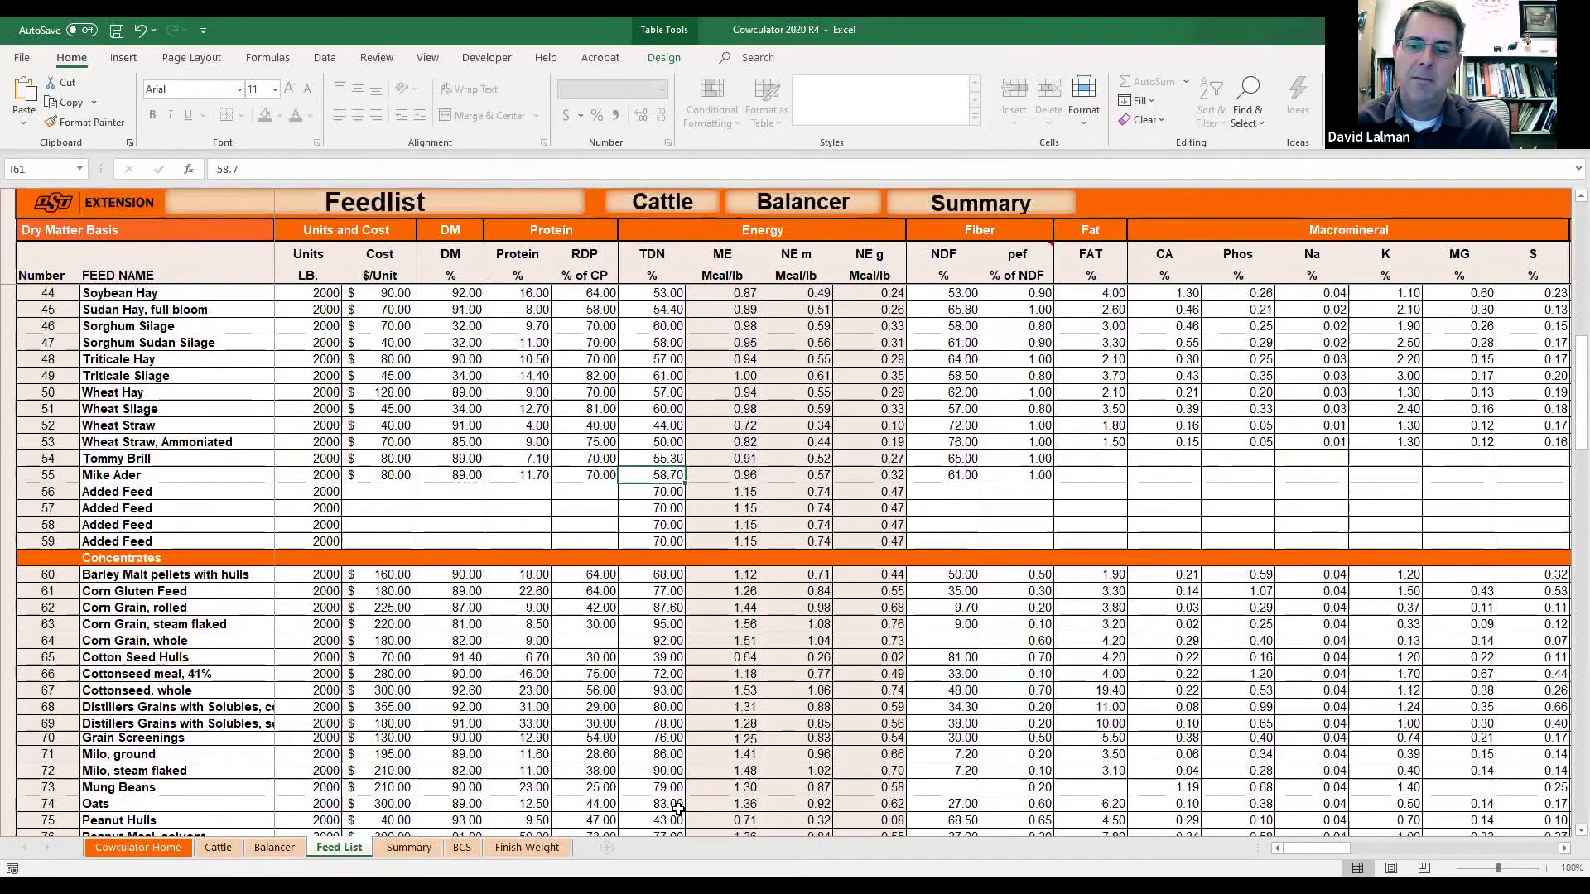
{"action": "key", "text": "Right"}
{"action": "key", "text": "Left"}
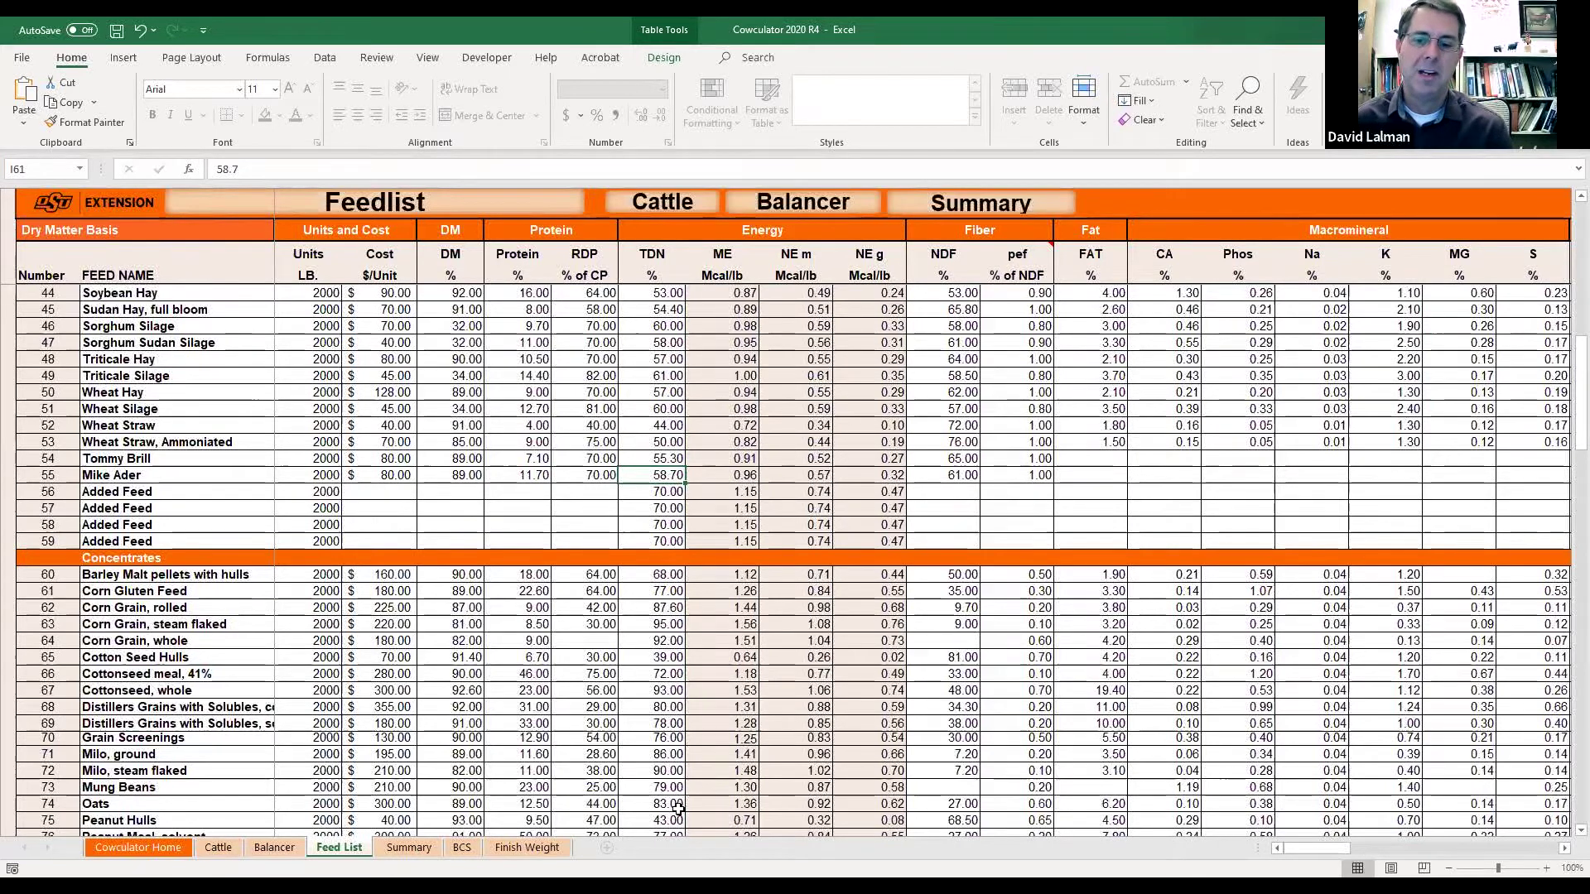
{"action": "key", "text": "Right"}
{"action": "key", "text": "Right"}
{"action": "key", "text": "Right"}
{"action": "key", "text": "Right"}
{"action": "key", "text": "Right"}
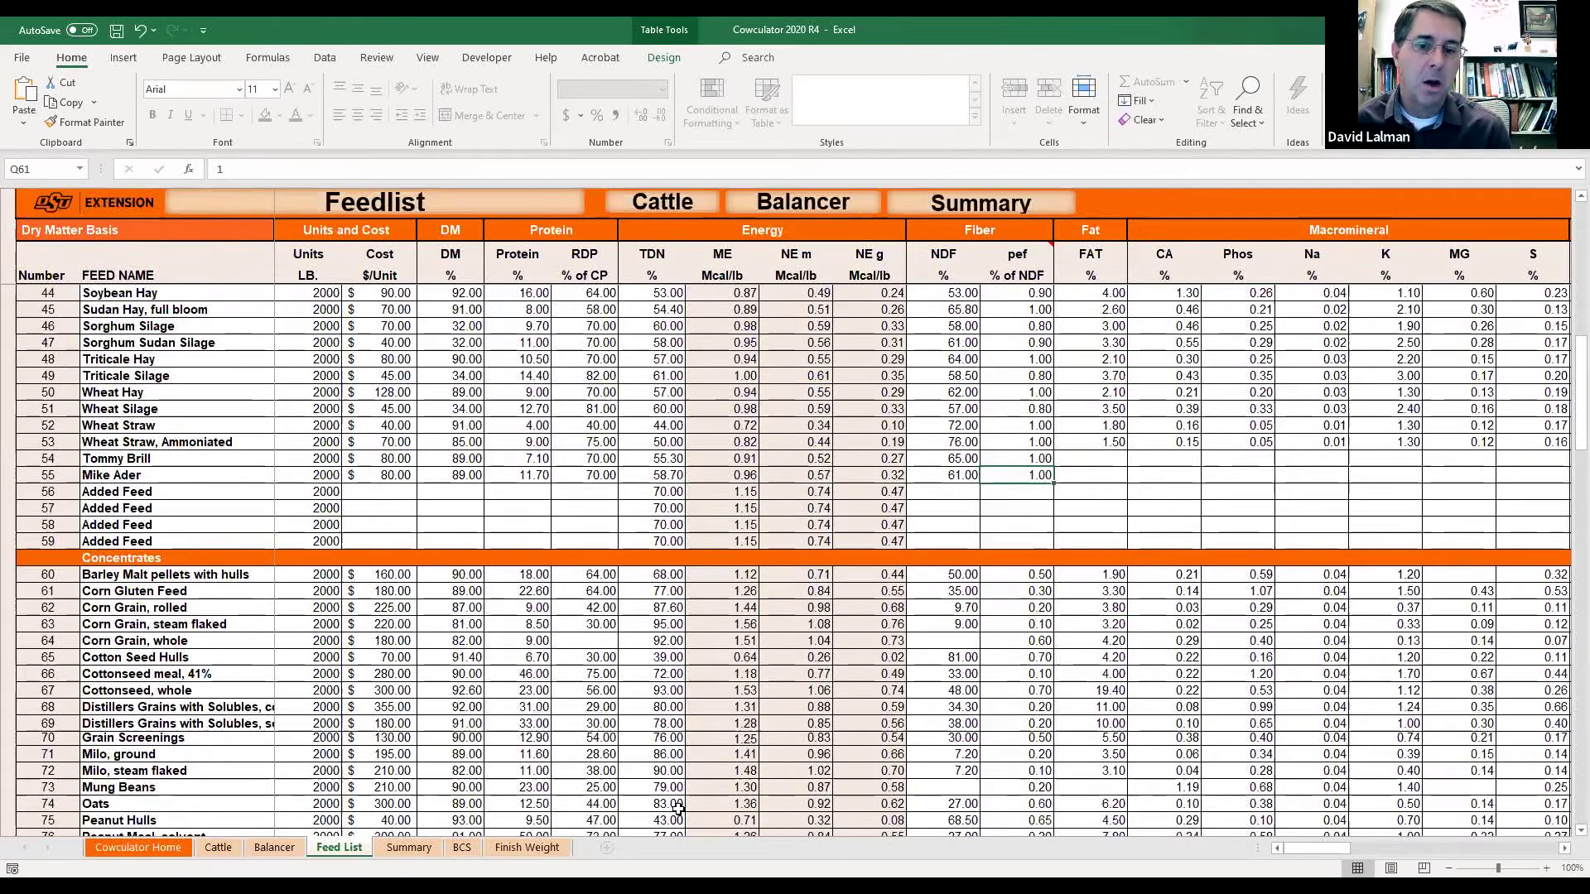
{"action": "key", "text": "Right"}
{"action": "key", "text": "Right"}
{"action": "key", "text": "Right"}
{"action": "key", "text": "Right"}
{"action": "key", "text": "Right"}
{"action": "key", "text": "Right"}
{"action": "key", "text": "Right"}
{"action": "key", "text": "Right"}
{"action": "key", "text": "Right"}
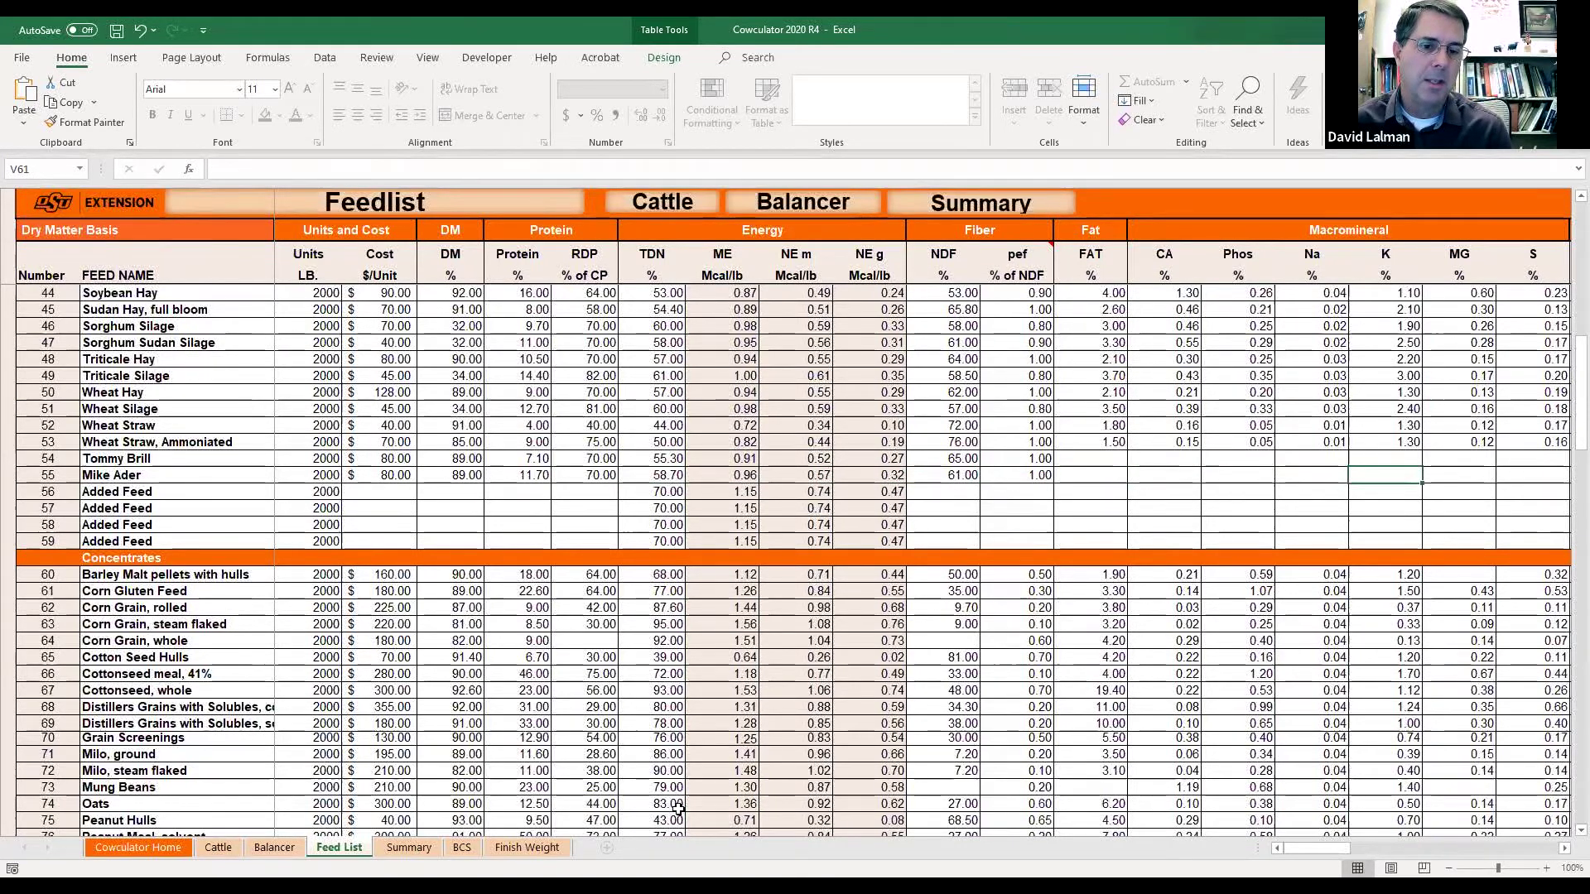
{"action": "key", "text": "Right"}
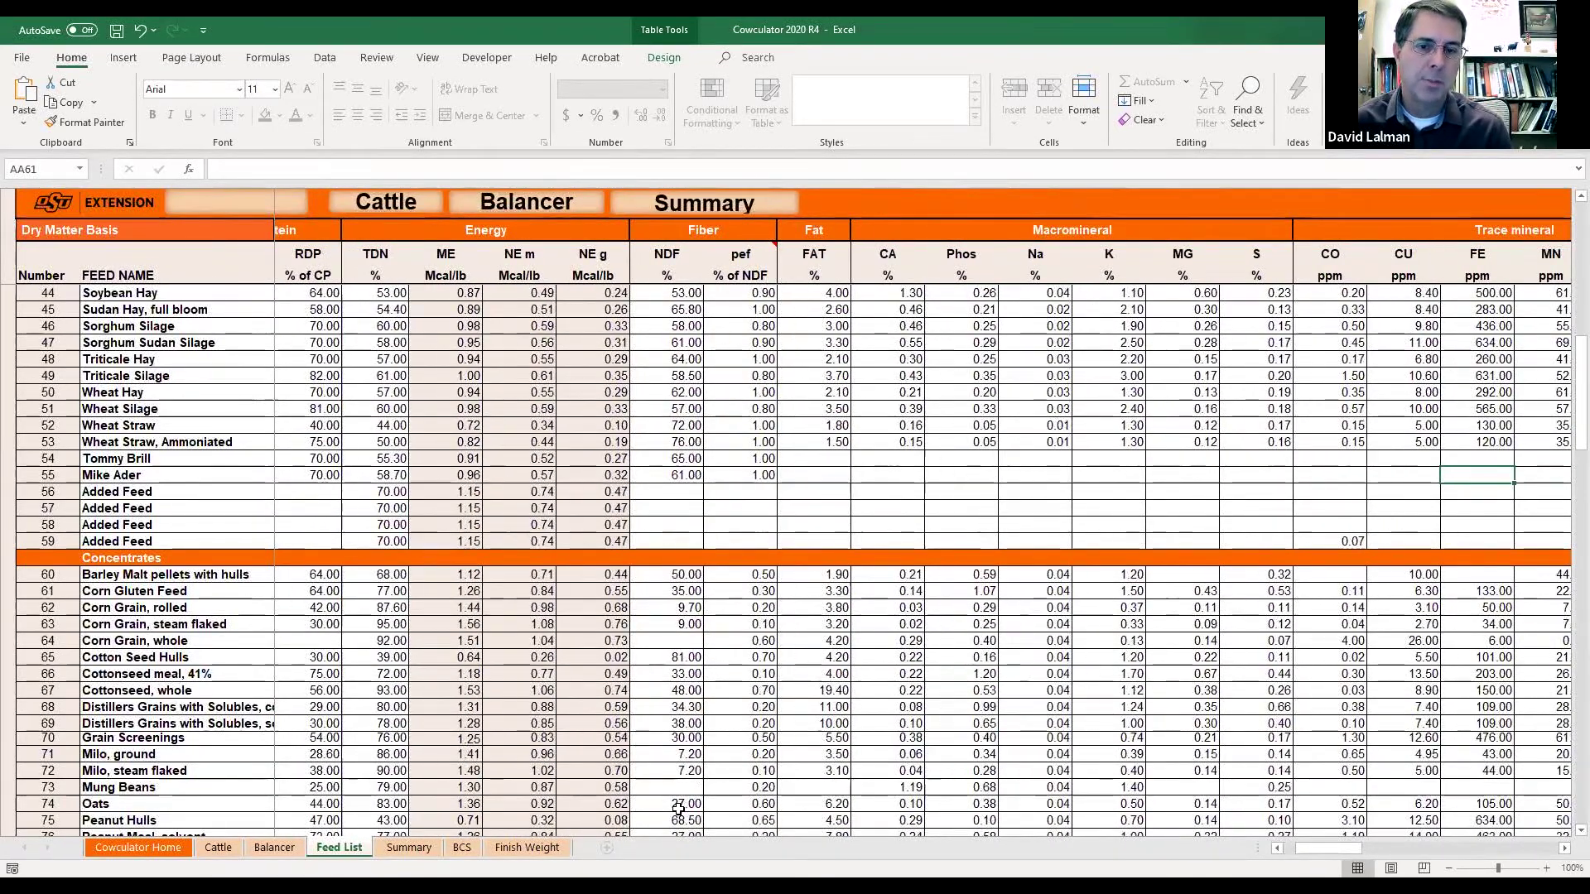
{"action": "key", "text": "Left"}
{"action": "key", "text": "Left"}
{"action": "key", "text": "Left"}
{"action": "key", "text": "Left"}
{"action": "key", "text": "Left"}
{"action": "key", "text": "Up"}
{"action": "key", "text": "Right"}
{"action": "key", "text": "Right"}
{"action": "key", "text": "Right"}
{"action": "key", "text": "Right"}
{"action": "key", "text": "Right"}
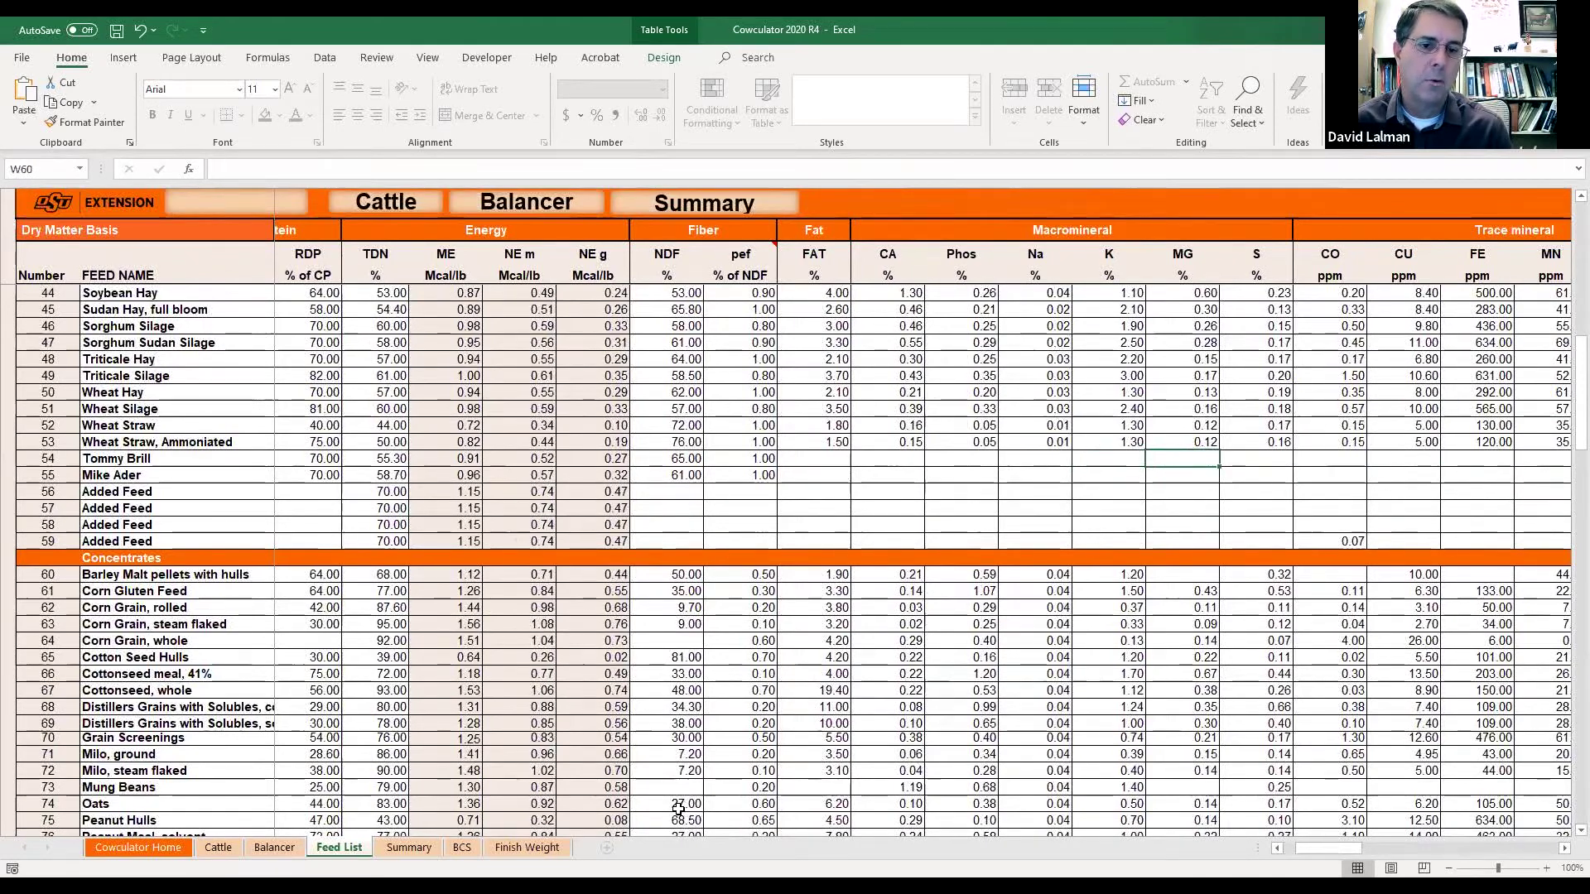
{"action": "key", "text": "Right"}
{"action": "key", "text": "Right"}
{"action": "key", "text": "Right"}
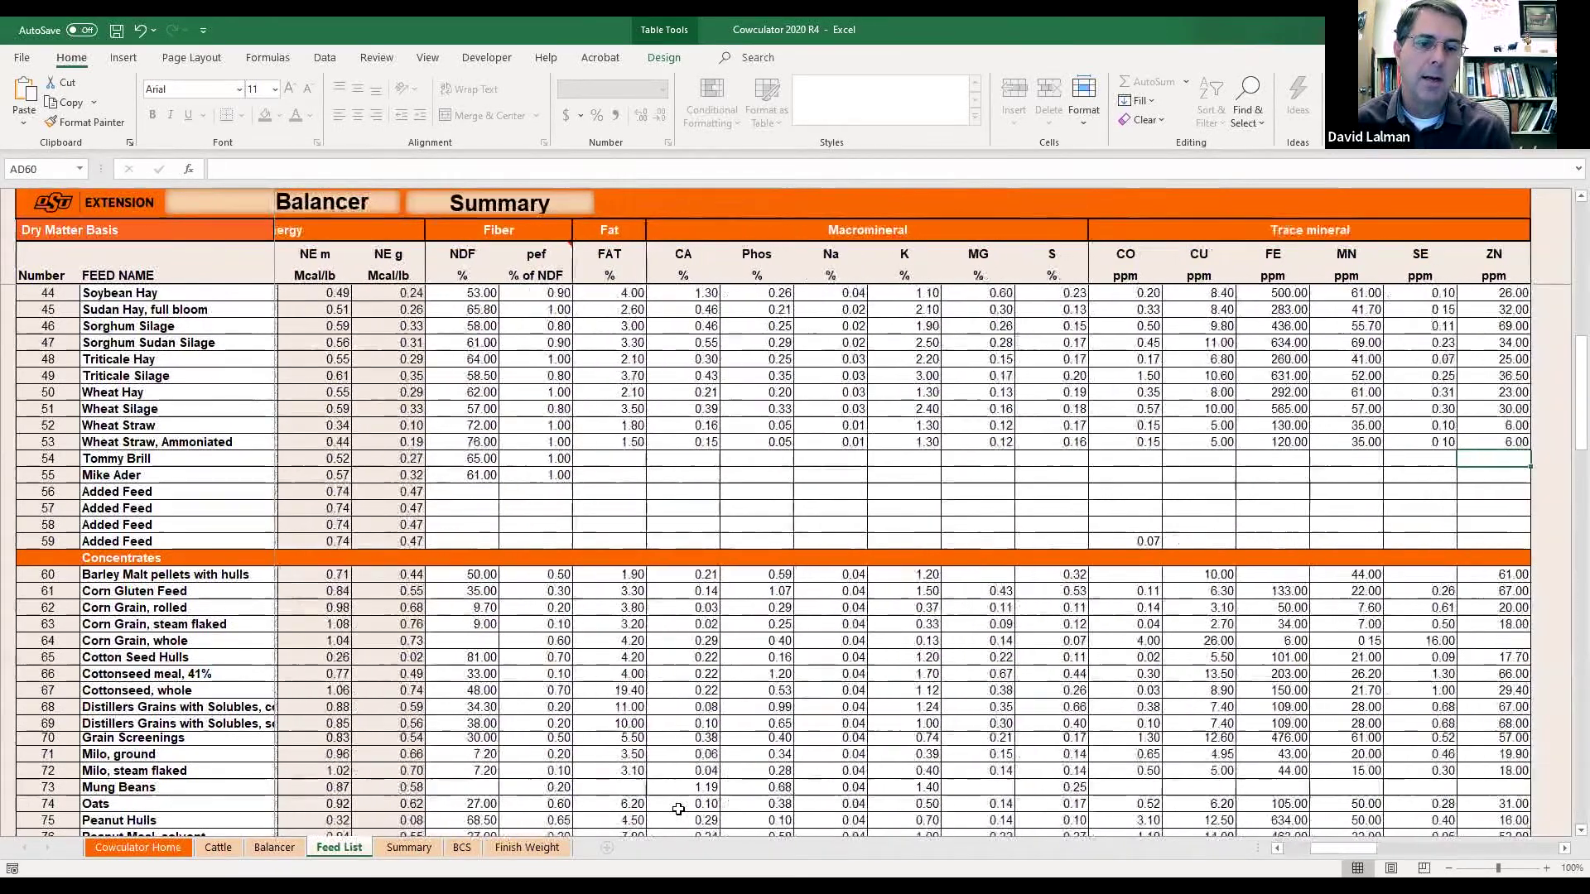
{"action": "key", "text": "Left"}
{"action": "key", "text": "Left"}
{"action": "key", "text": "Left"}
{"action": "key", "text": "Left"}
{"action": "key", "text": "Left"}
{"action": "key", "text": "Left"}
{"action": "key", "text": "Left"}
{"action": "key", "text": "Left"}
{"action": "key", "text": "Left"}
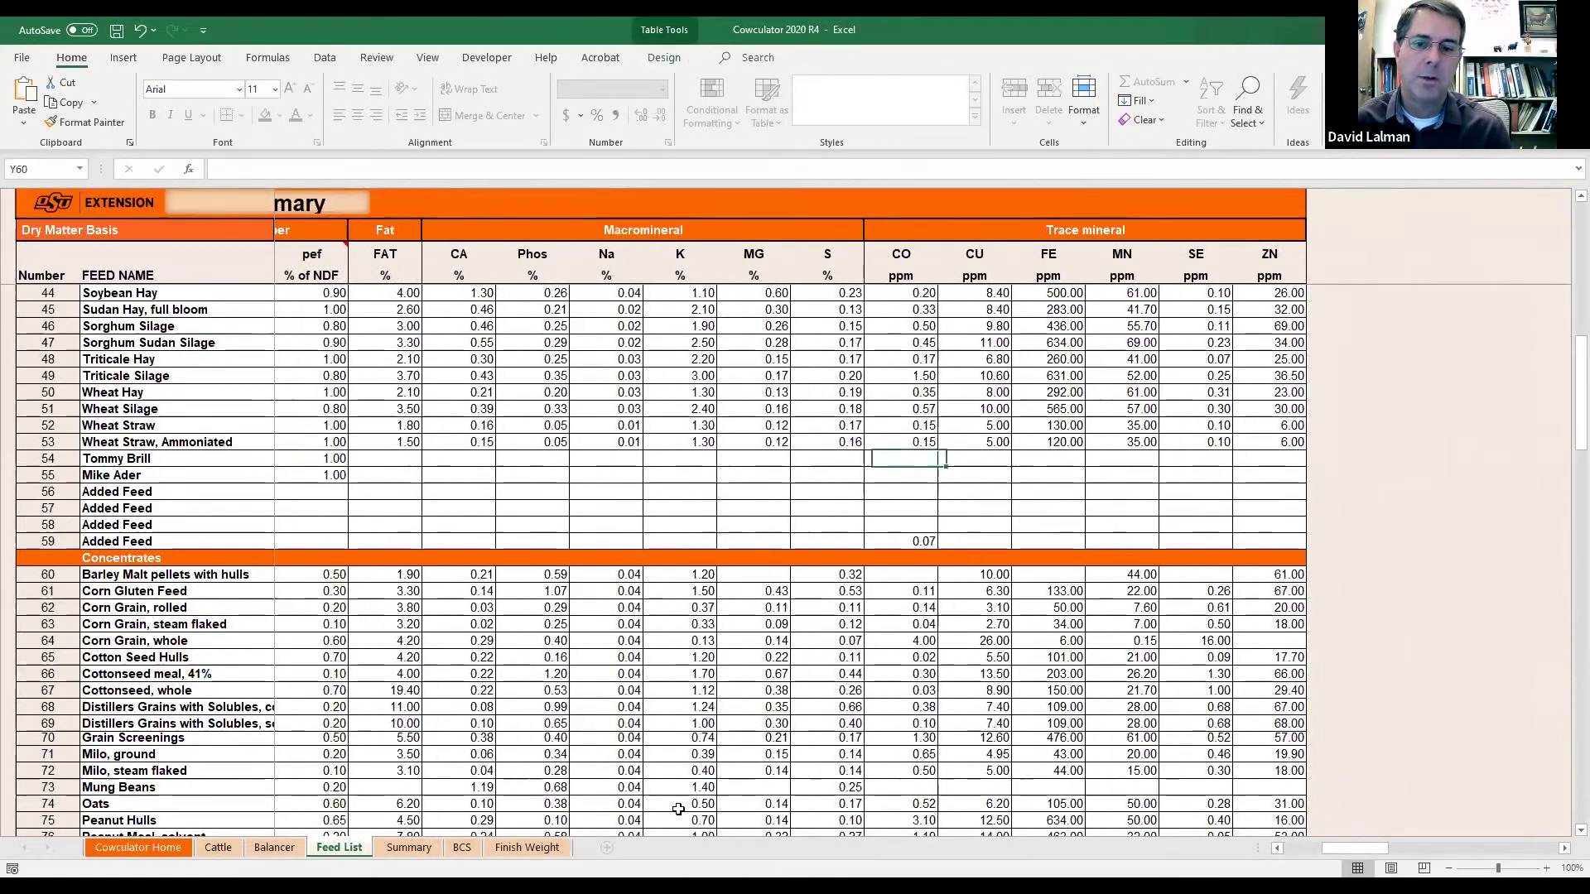
{"action": "key", "text": "Left"}
{"action": "key", "text": "Left"}
{"action": "key", "text": "Left"}
{"action": "key", "text": "Left"}
{"action": "key", "text": "Left"}
{"action": "key", "text": "Left"}
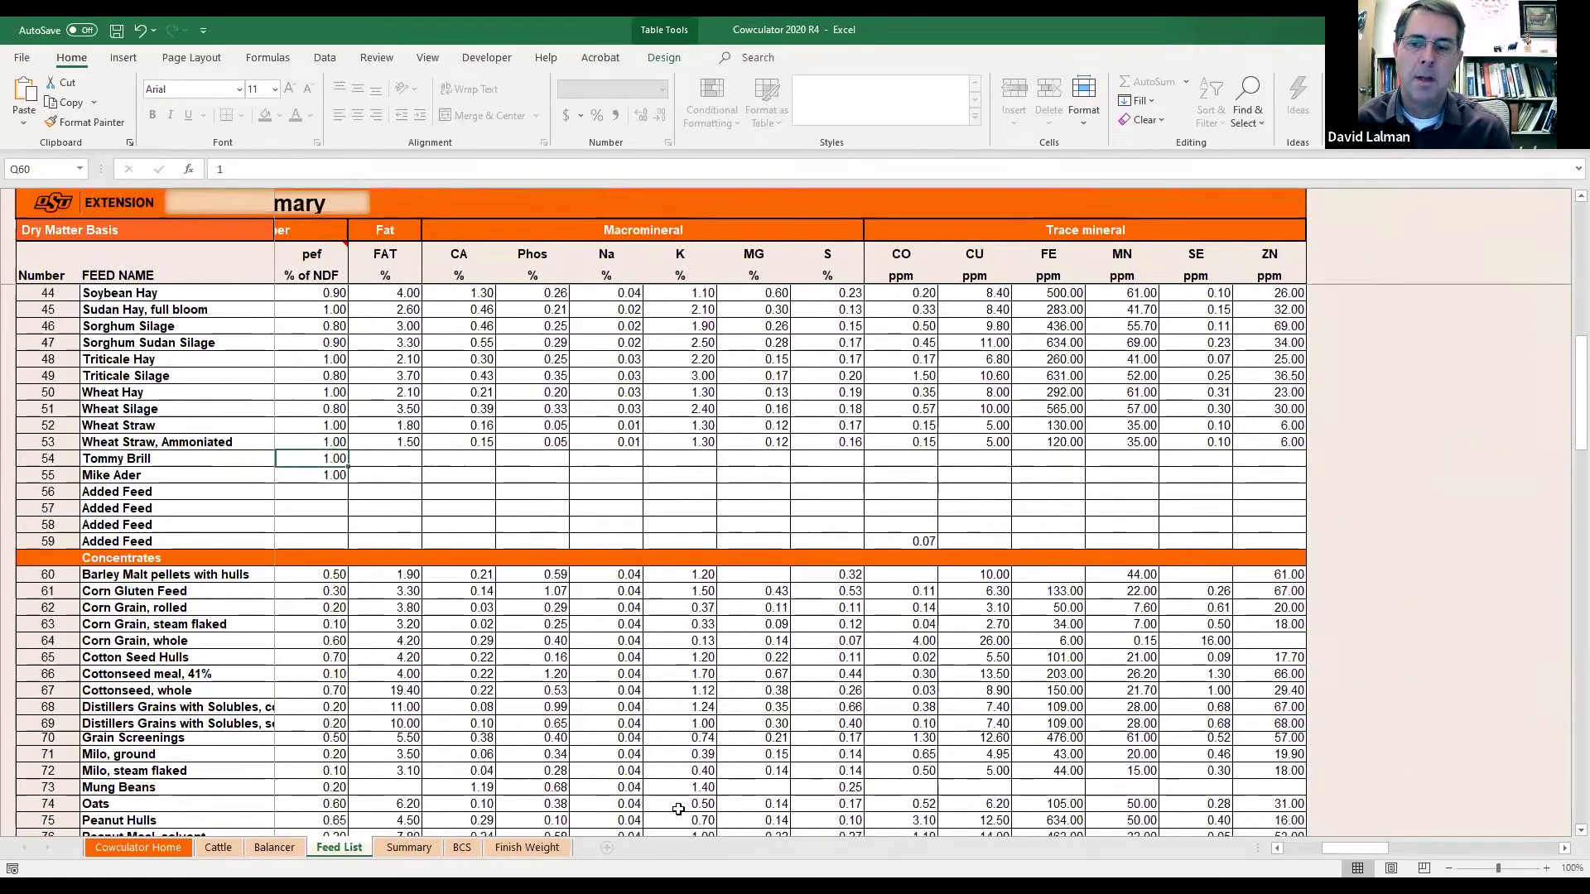
{"action": "key", "text": "Left"}
{"action": "key", "text": "Left"}
{"action": "key", "text": "Left"}
{"action": "key", "text": "Left"}
{"action": "key", "text": "Left"}
{"action": "key", "text": "Left"}
{"action": "key", "text": "Left"}
{"action": "key", "text": "Left"}
{"action": "key", "text": "Left"}
{"action": "key", "text": "Left"}
{"action": "key", "text": "Left"}
{"action": "key", "text": "Left"}
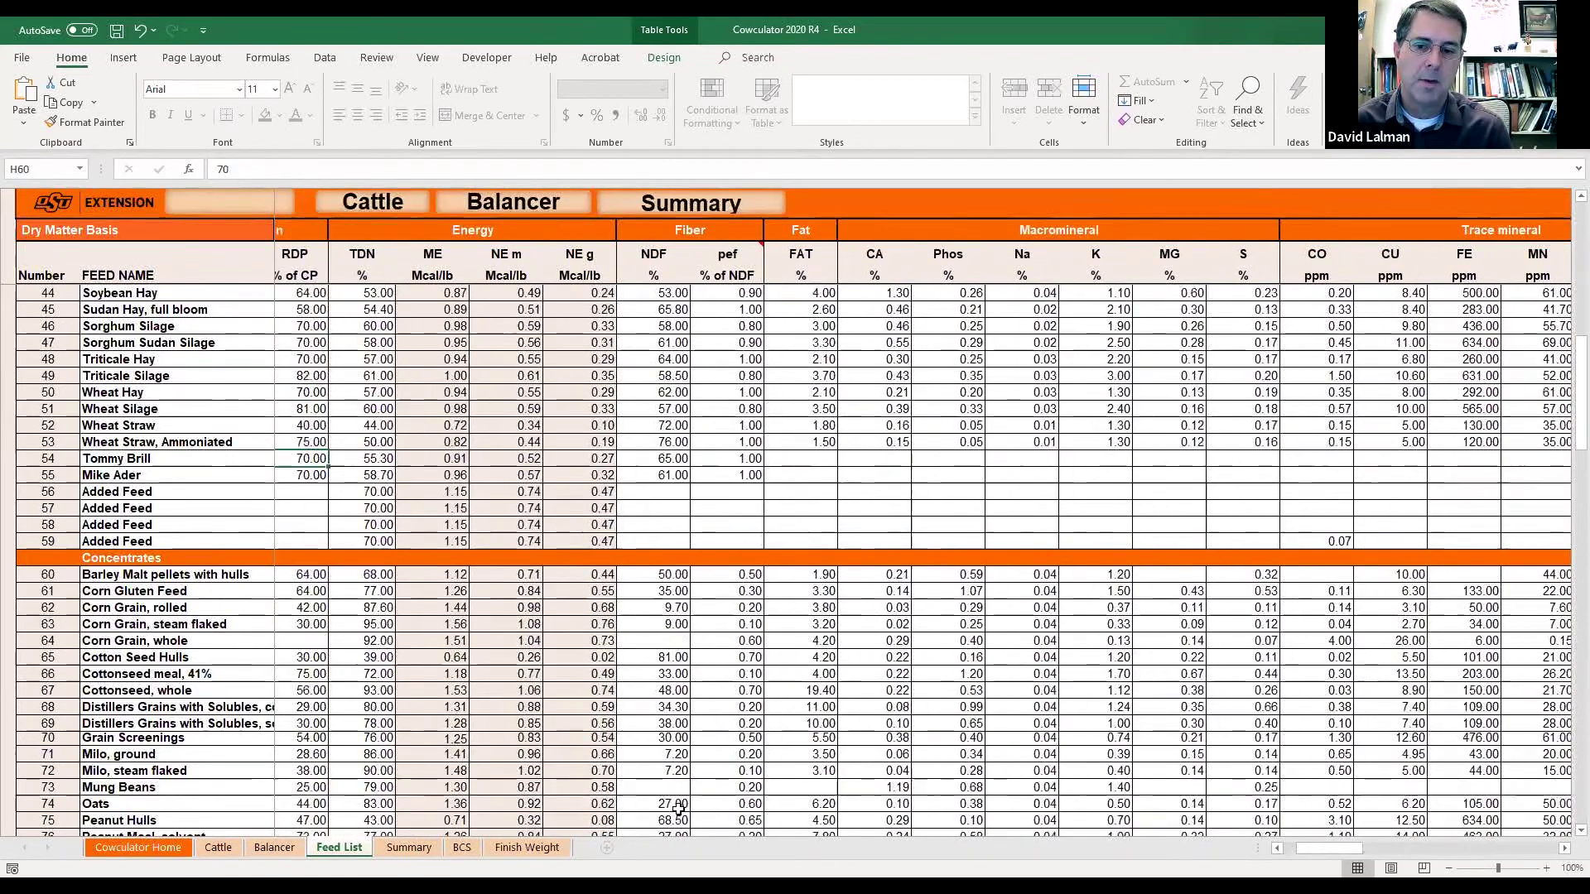
{"action": "key", "text": "Left"}
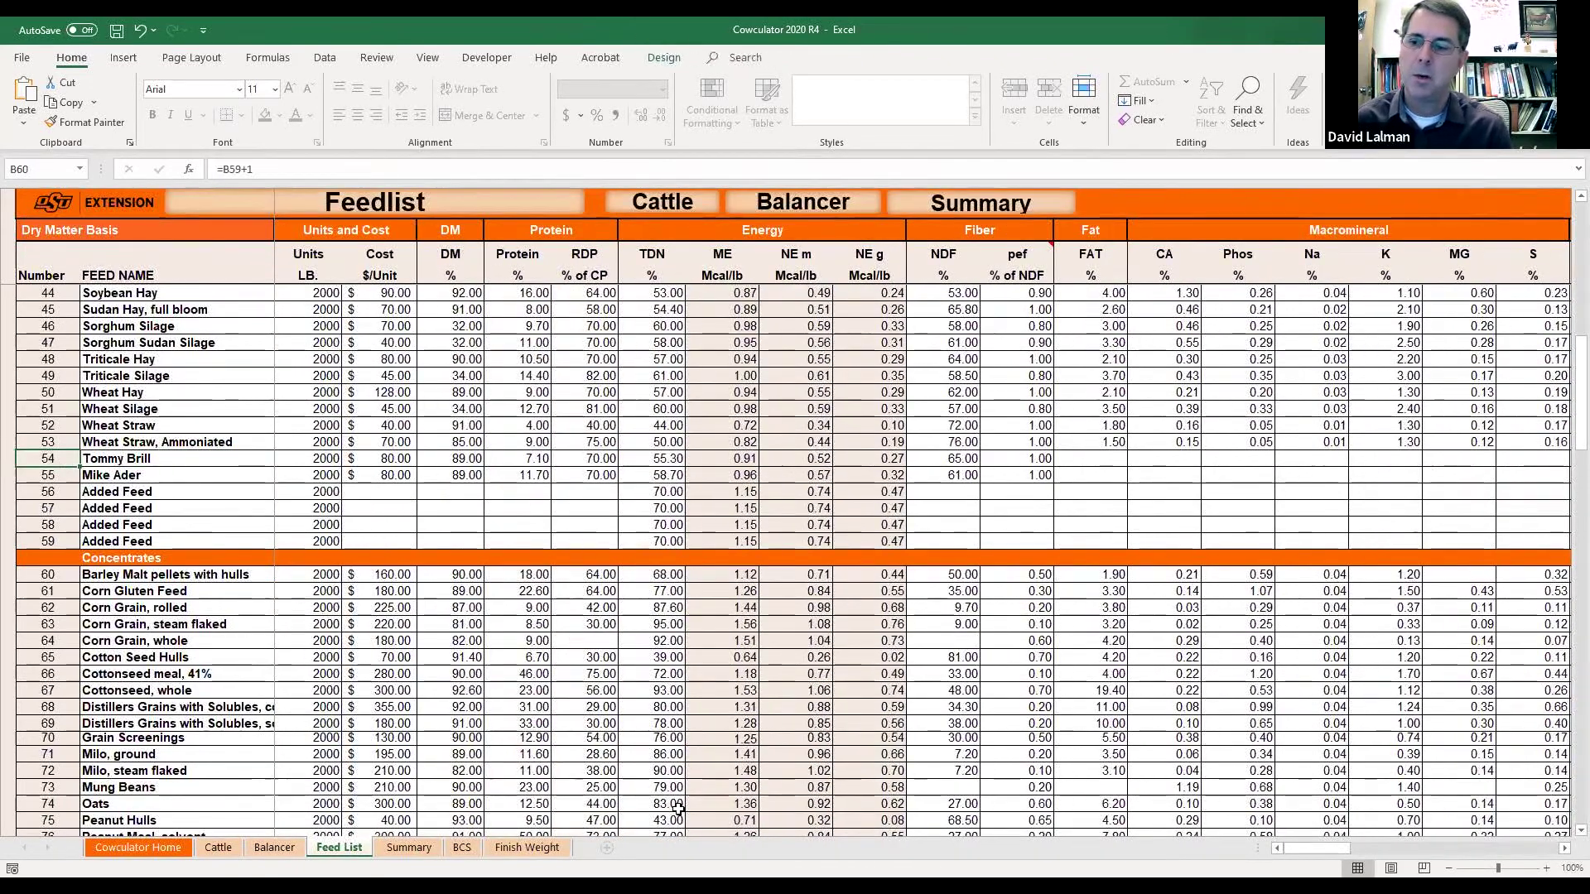
{"action": "key", "text": "Right"}
{"action": "key", "text": "Right"}
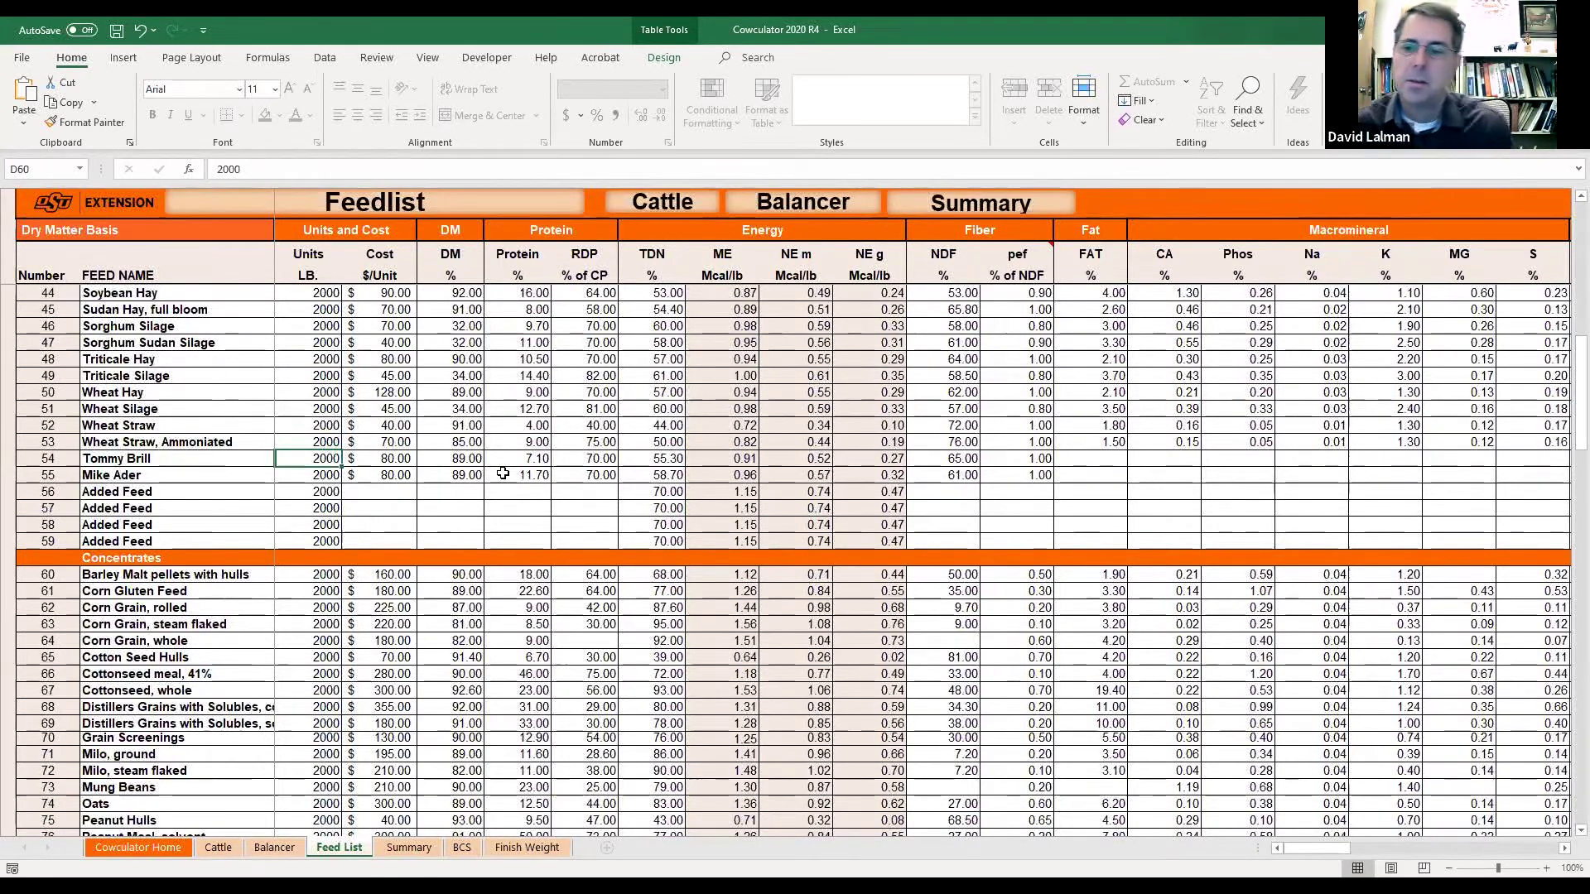
{"action": "left_click", "coordinate": [381, 475]}
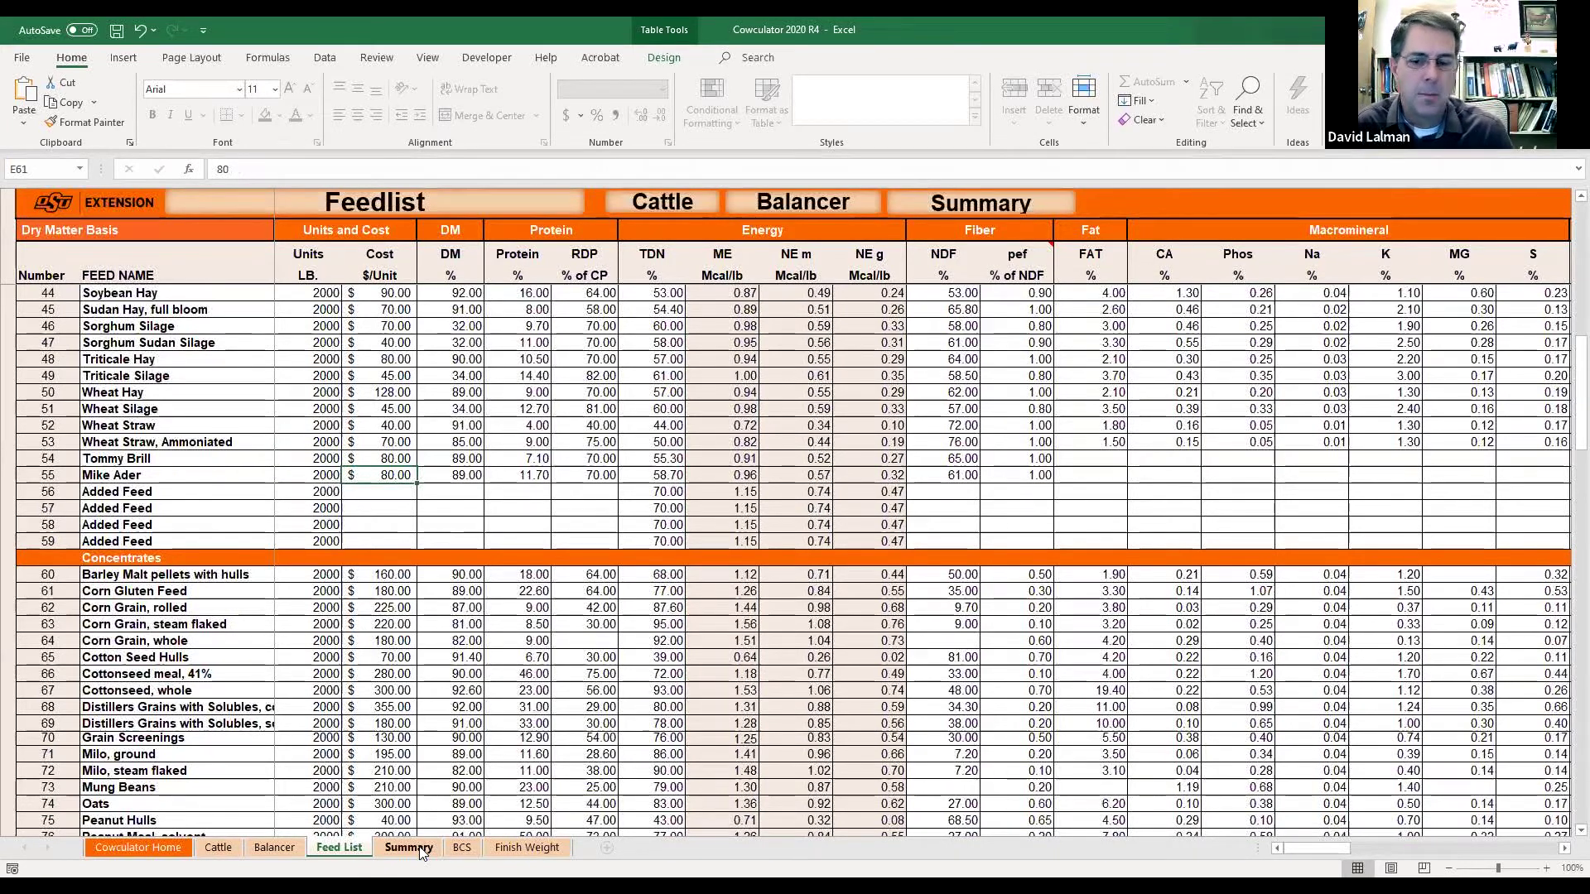
Show the Balancer sheet at 120% zoom and set B8's feed category to Harvested Forages.
{"action": "left_click", "coordinate": [275, 847]}
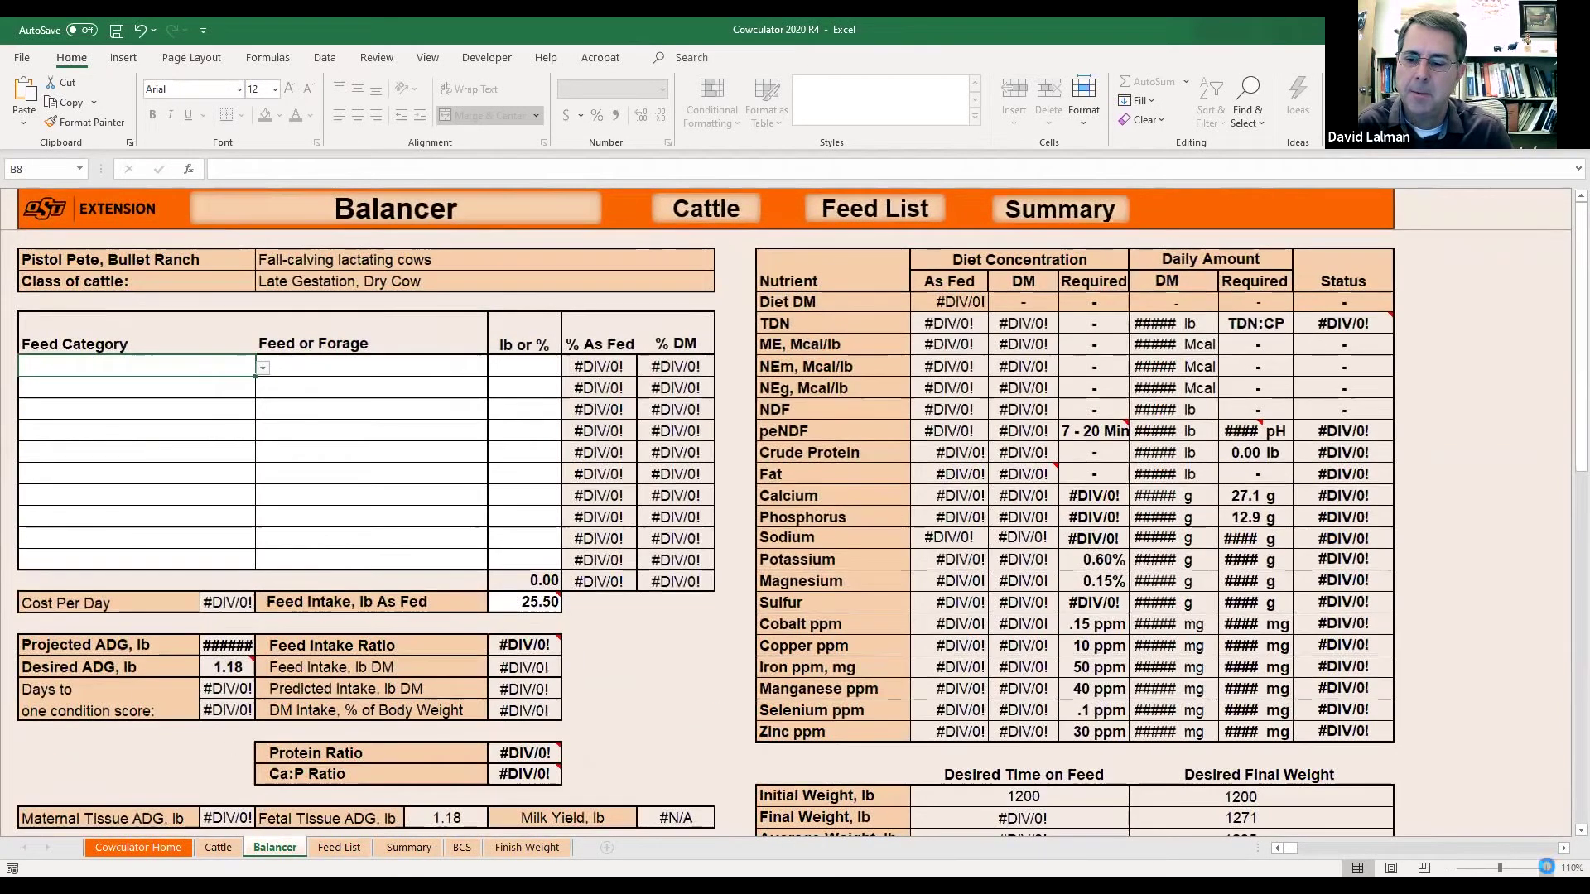
{"action": "left_click", "coordinate": [1546, 868]}
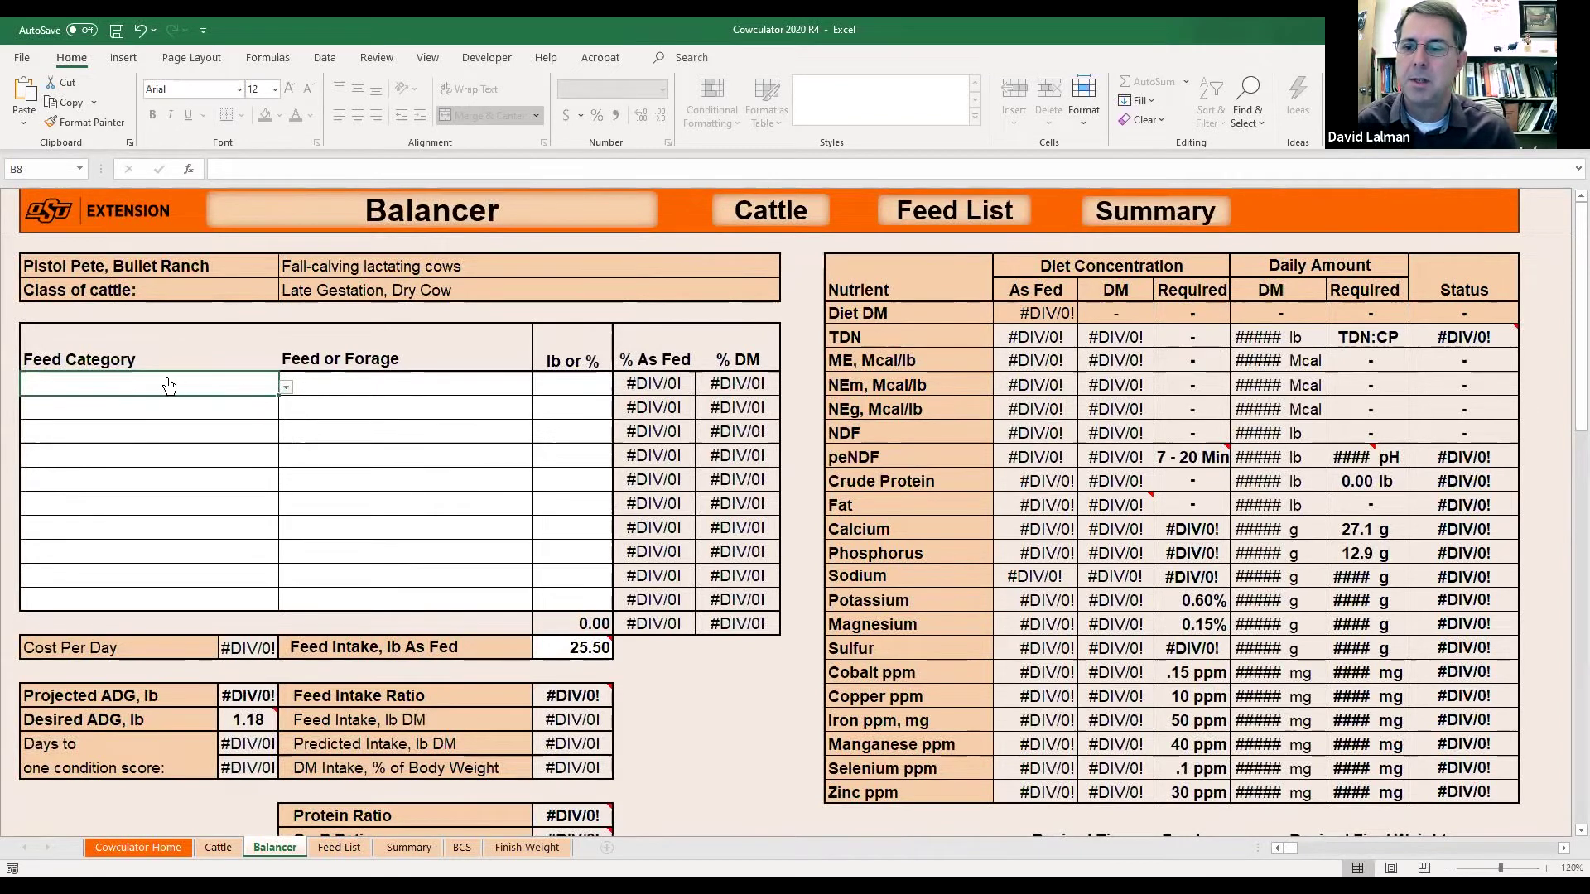
{"action": "left_click", "coordinate": [285, 385]}
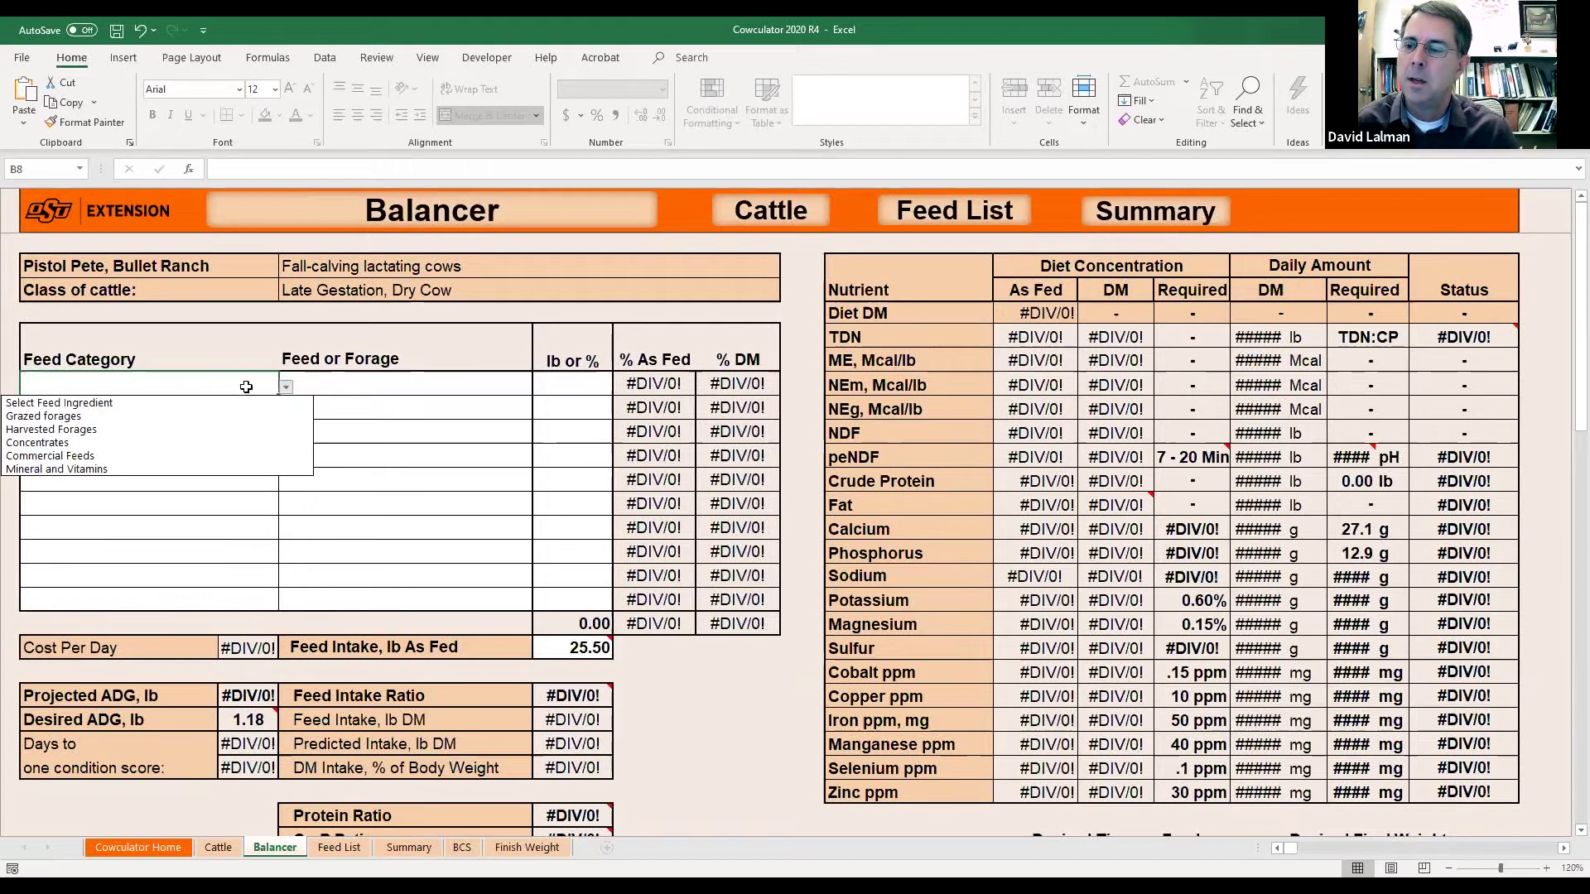
{"action": "left_click", "coordinate": [180, 393]}
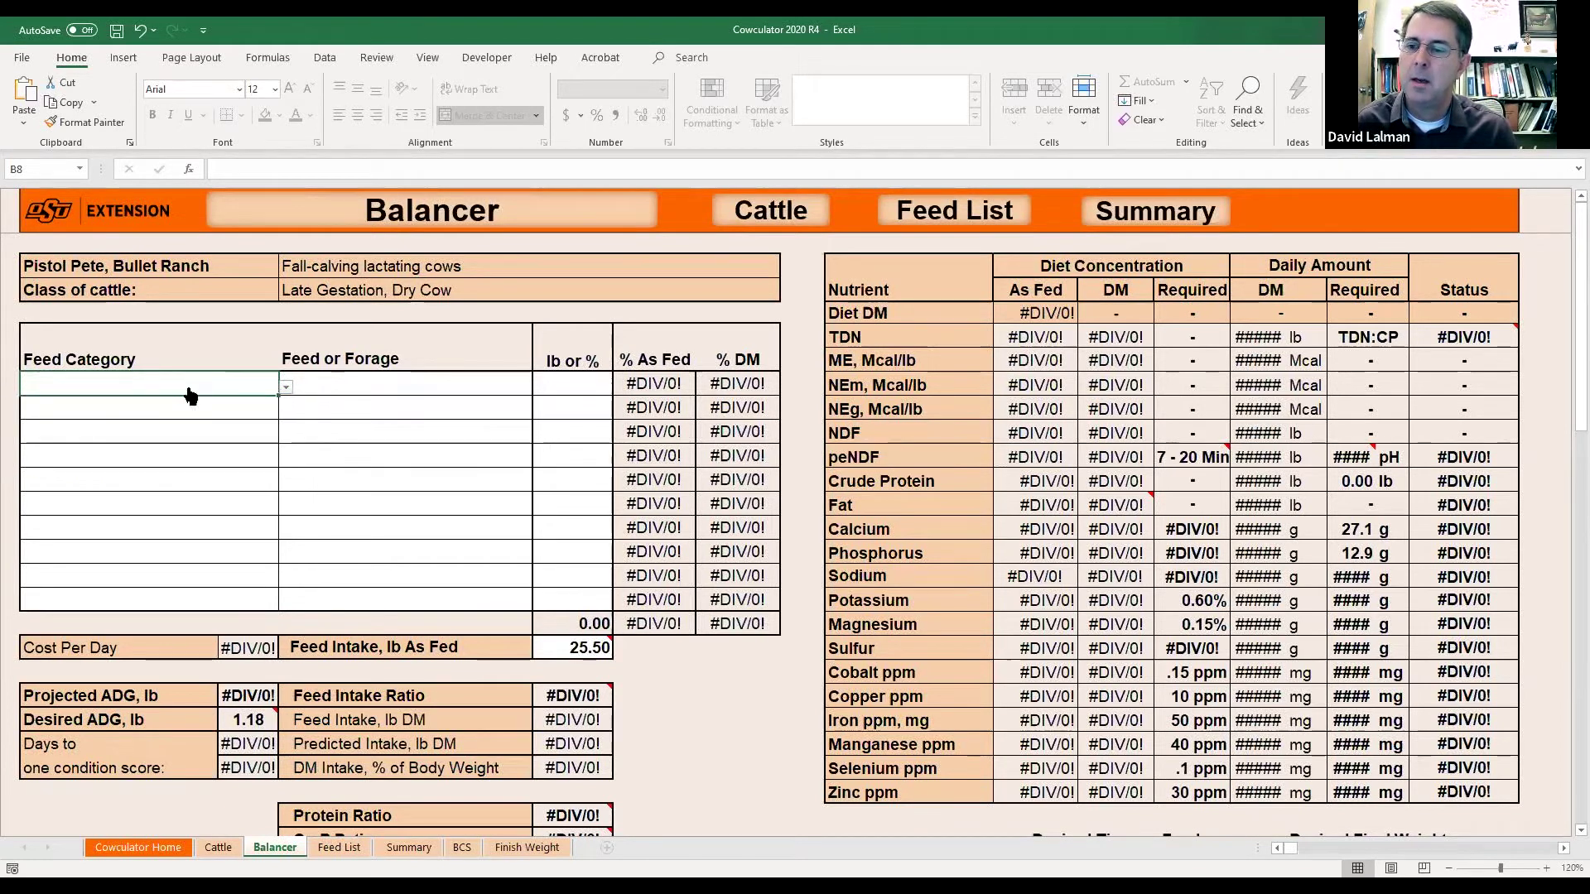
{"action": "left_click", "coordinate": [286, 386]}
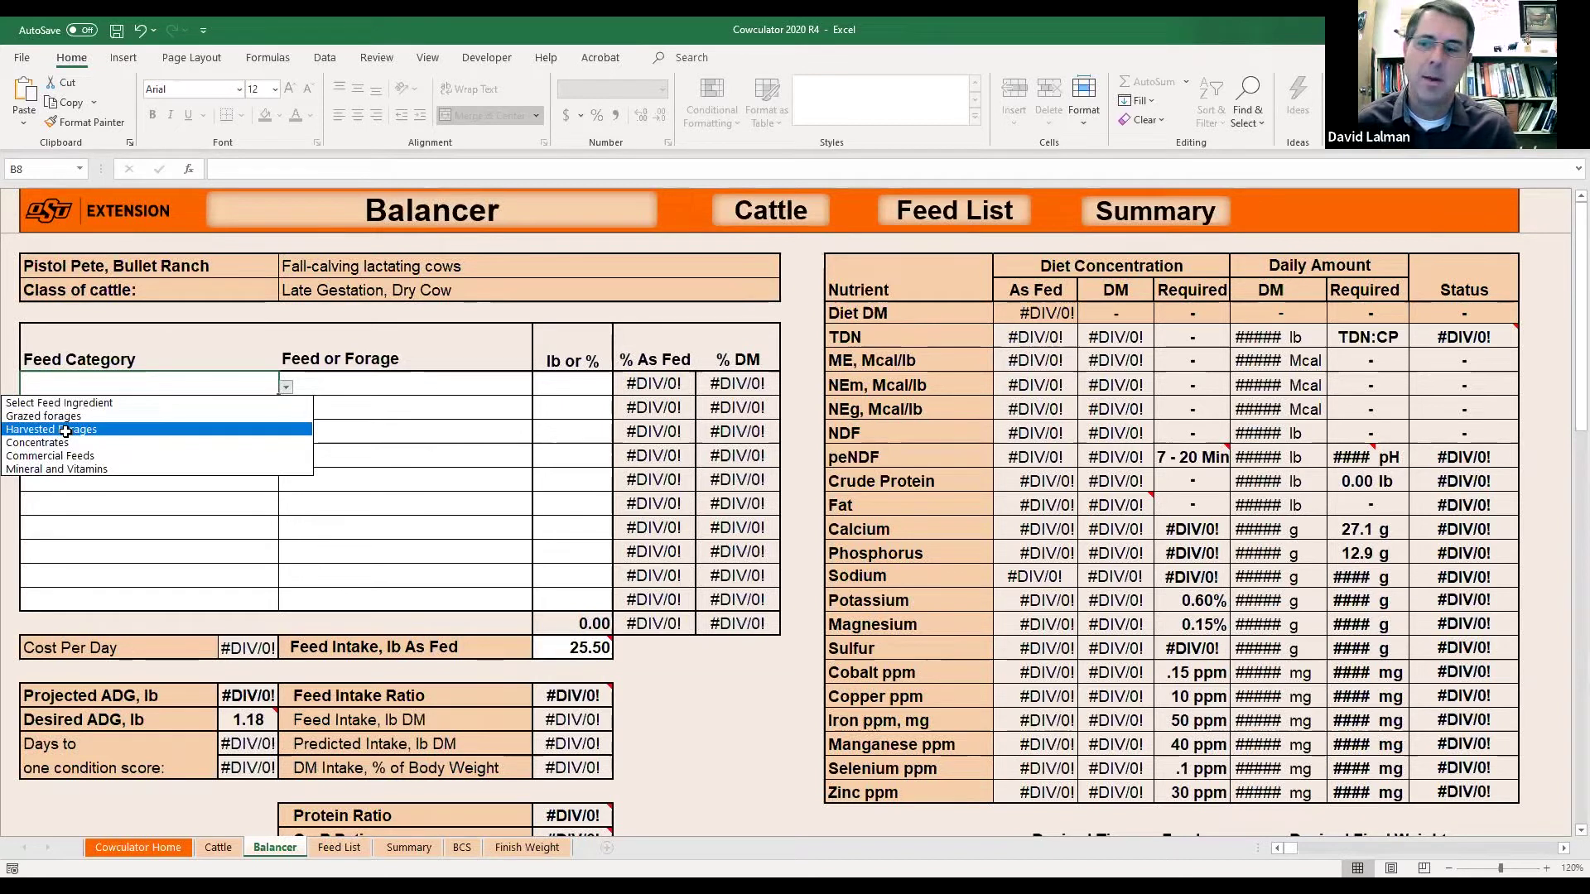
{"action": "left_click", "coordinate": [66, 430]}
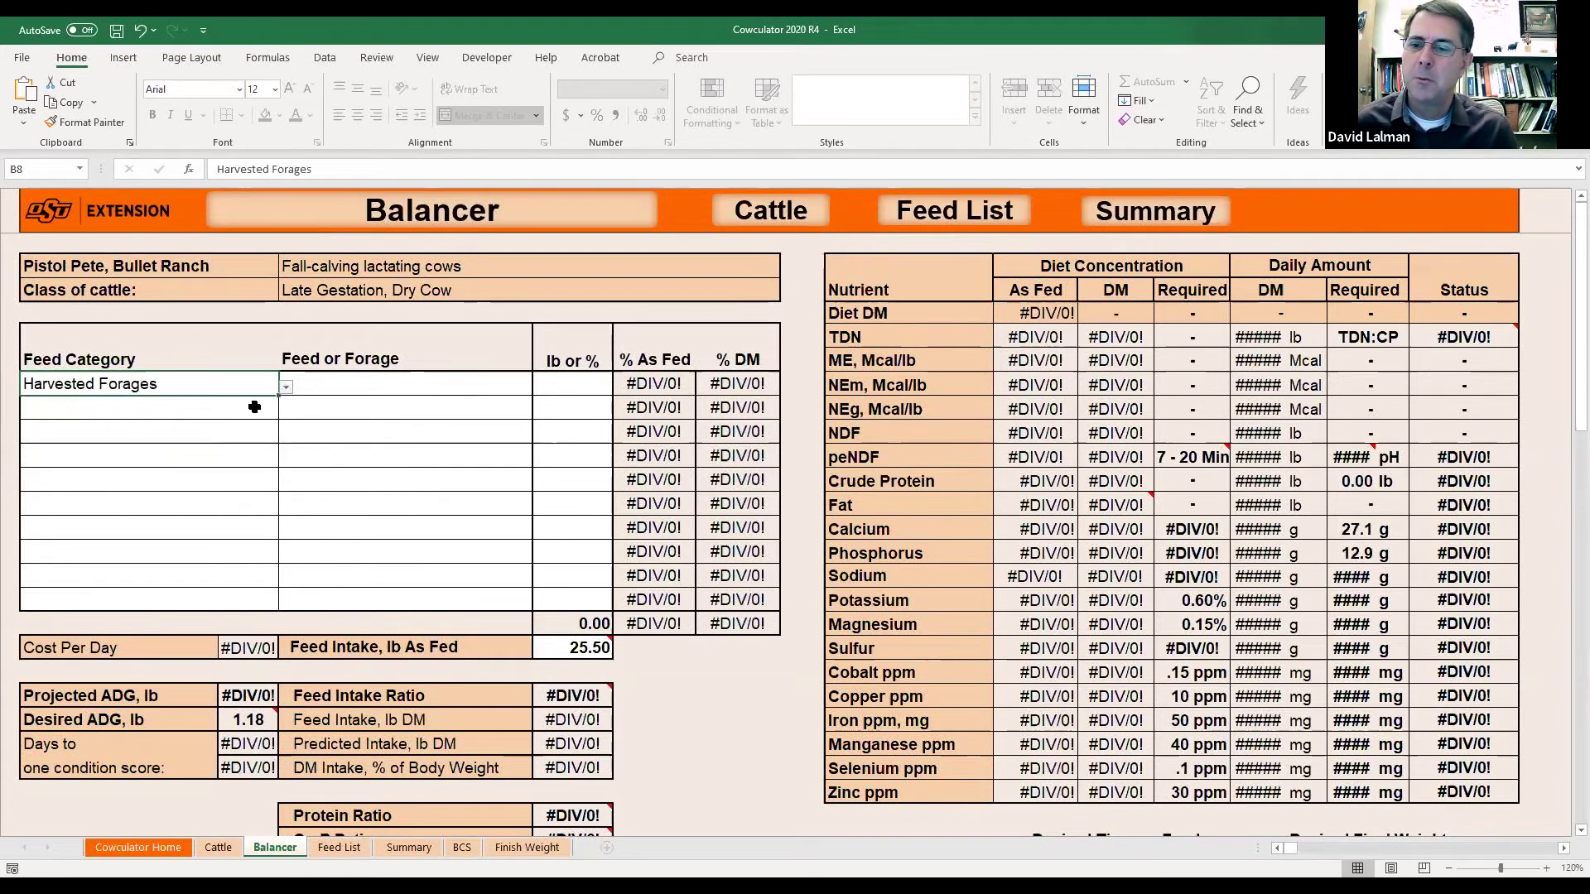
{"action": "left_click", "coordinate": [285, 389]}
{"action": "left_click", "coordinate": [285, 389]}
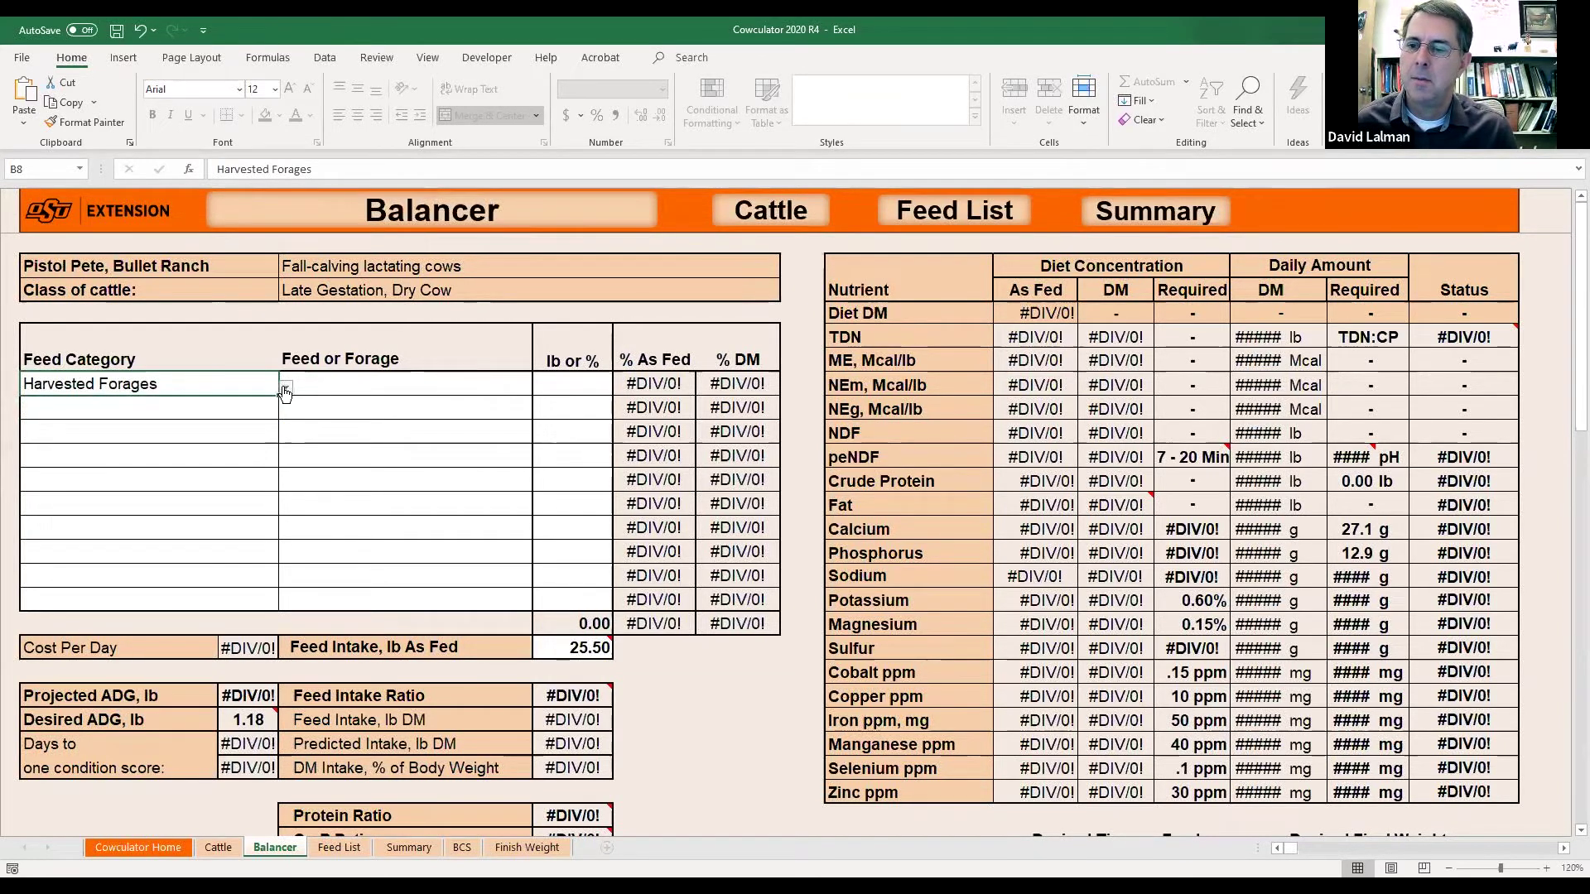
{"action": "left_click", "coordinate": [393, 394]}
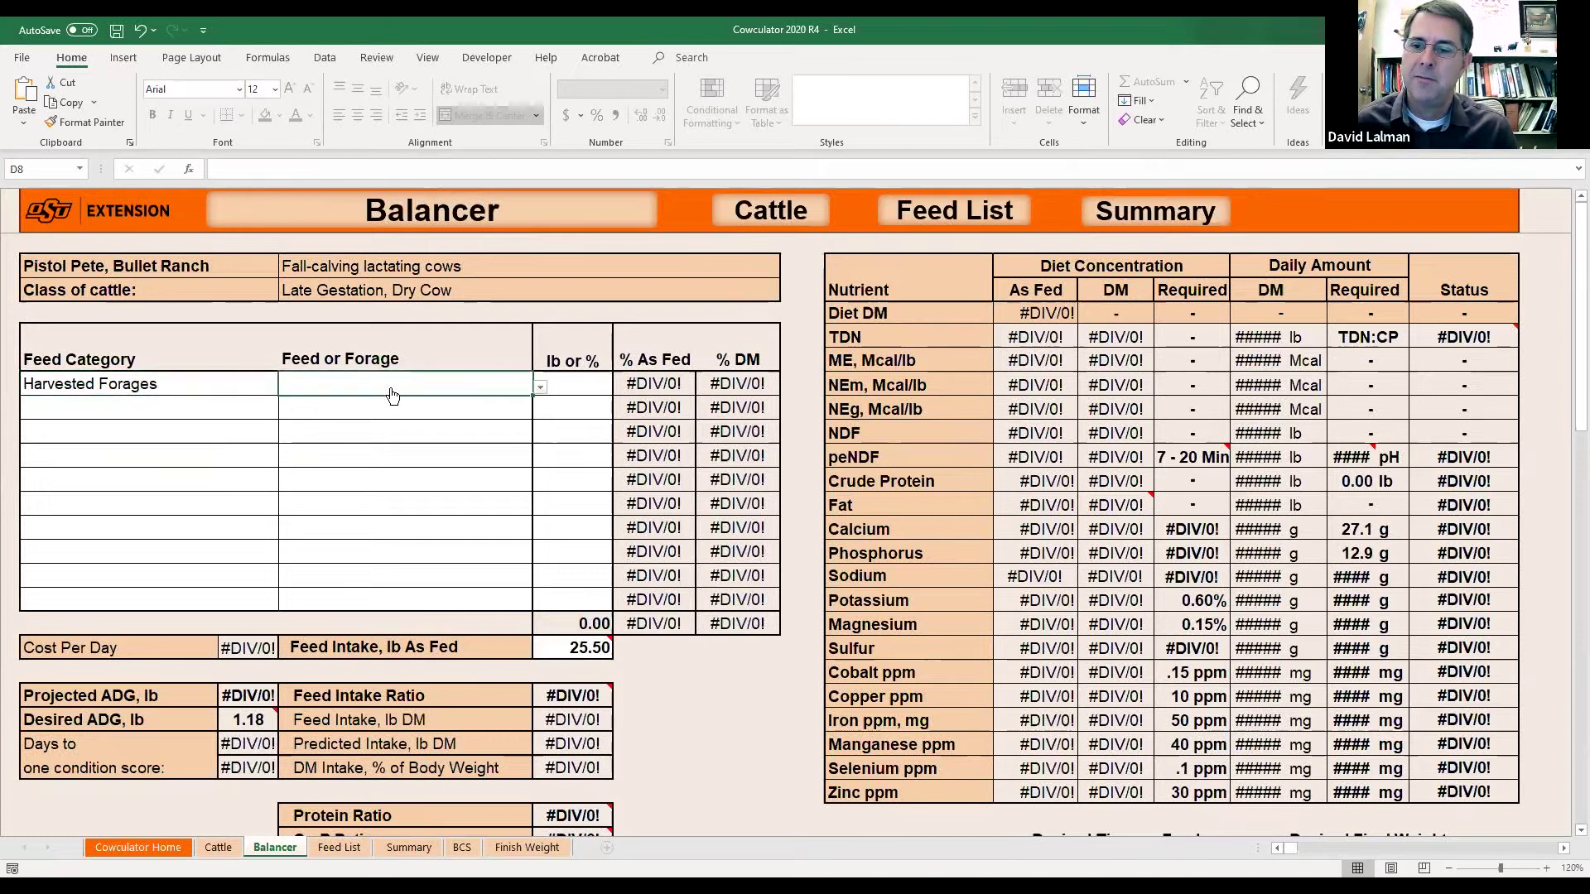
{"action": "left_click", "coordinate": [541, 387]}
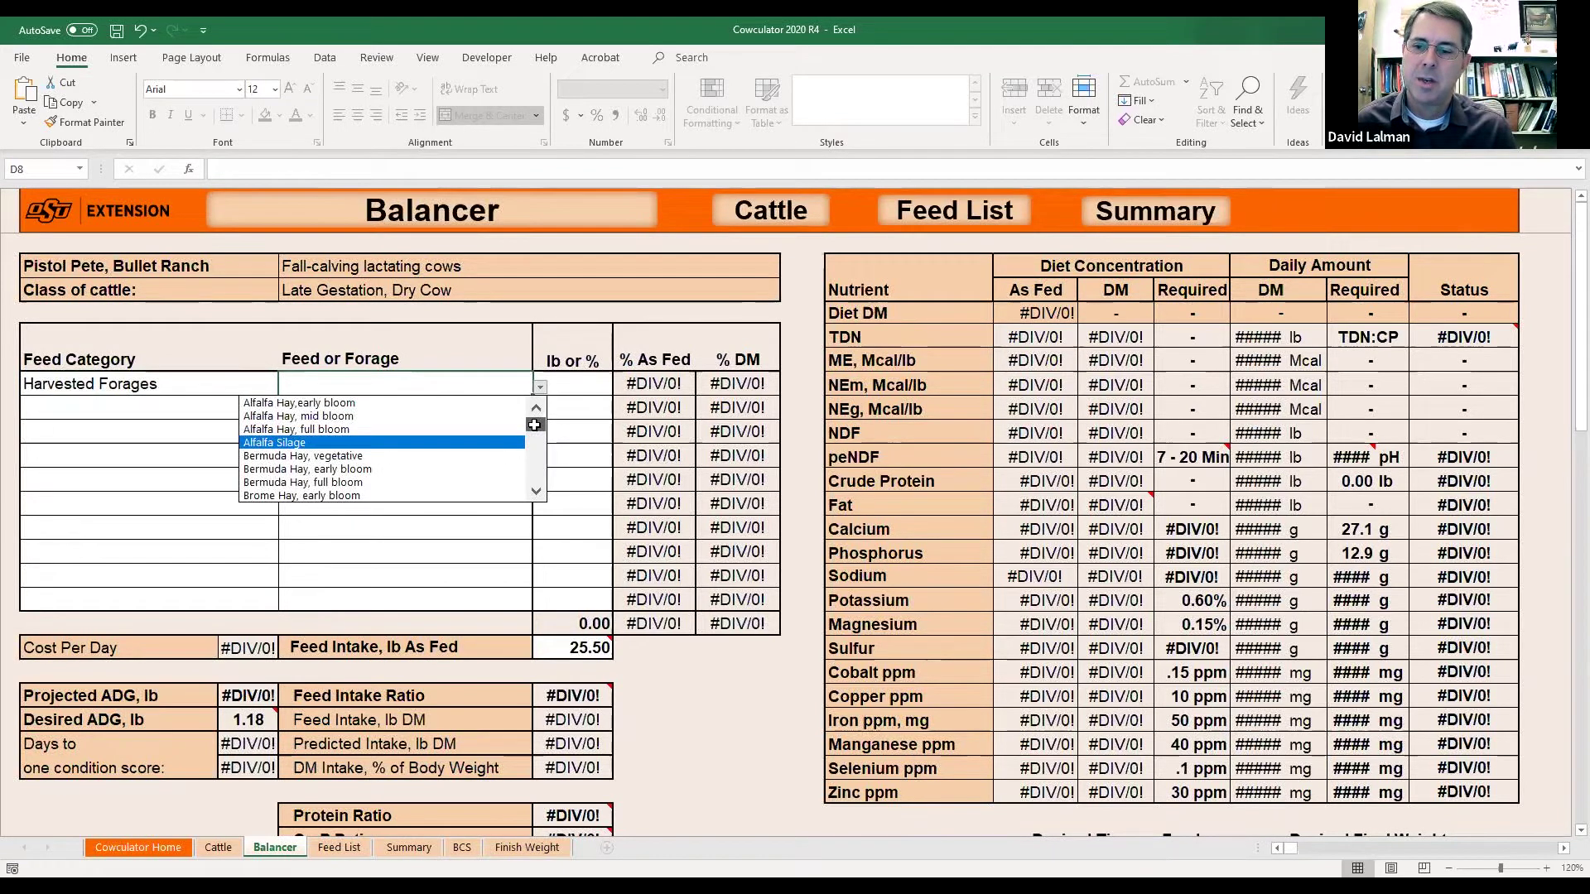
{"action": "left_click_drag", "start_coordinate": [535, 426], "coordinate": [536, 472]}
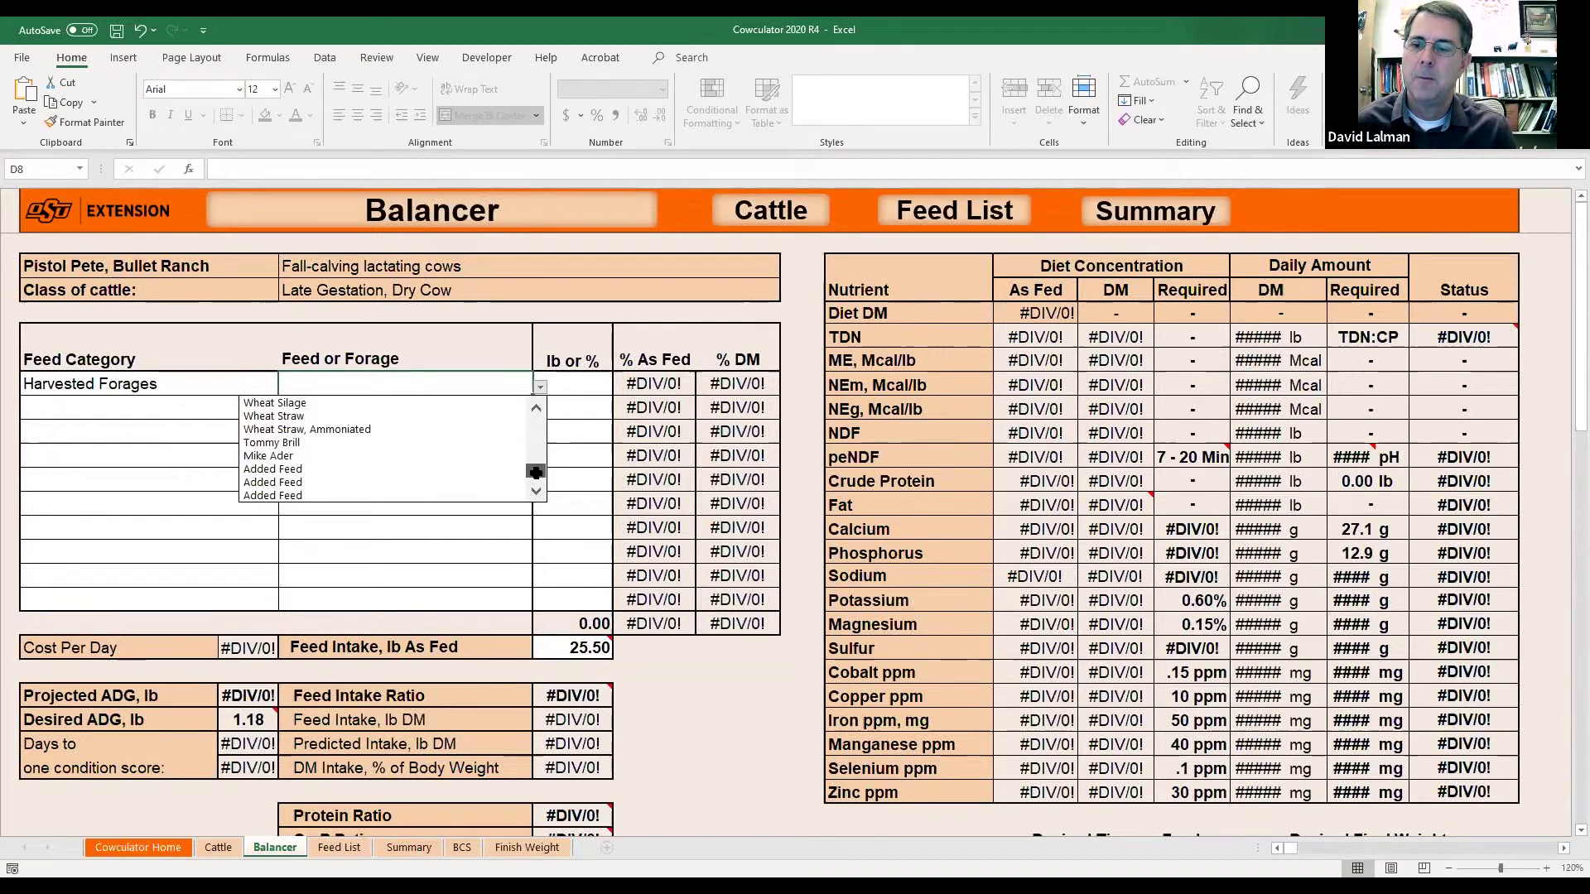
{"action": "left_click", "coordinate": [312, 447]}
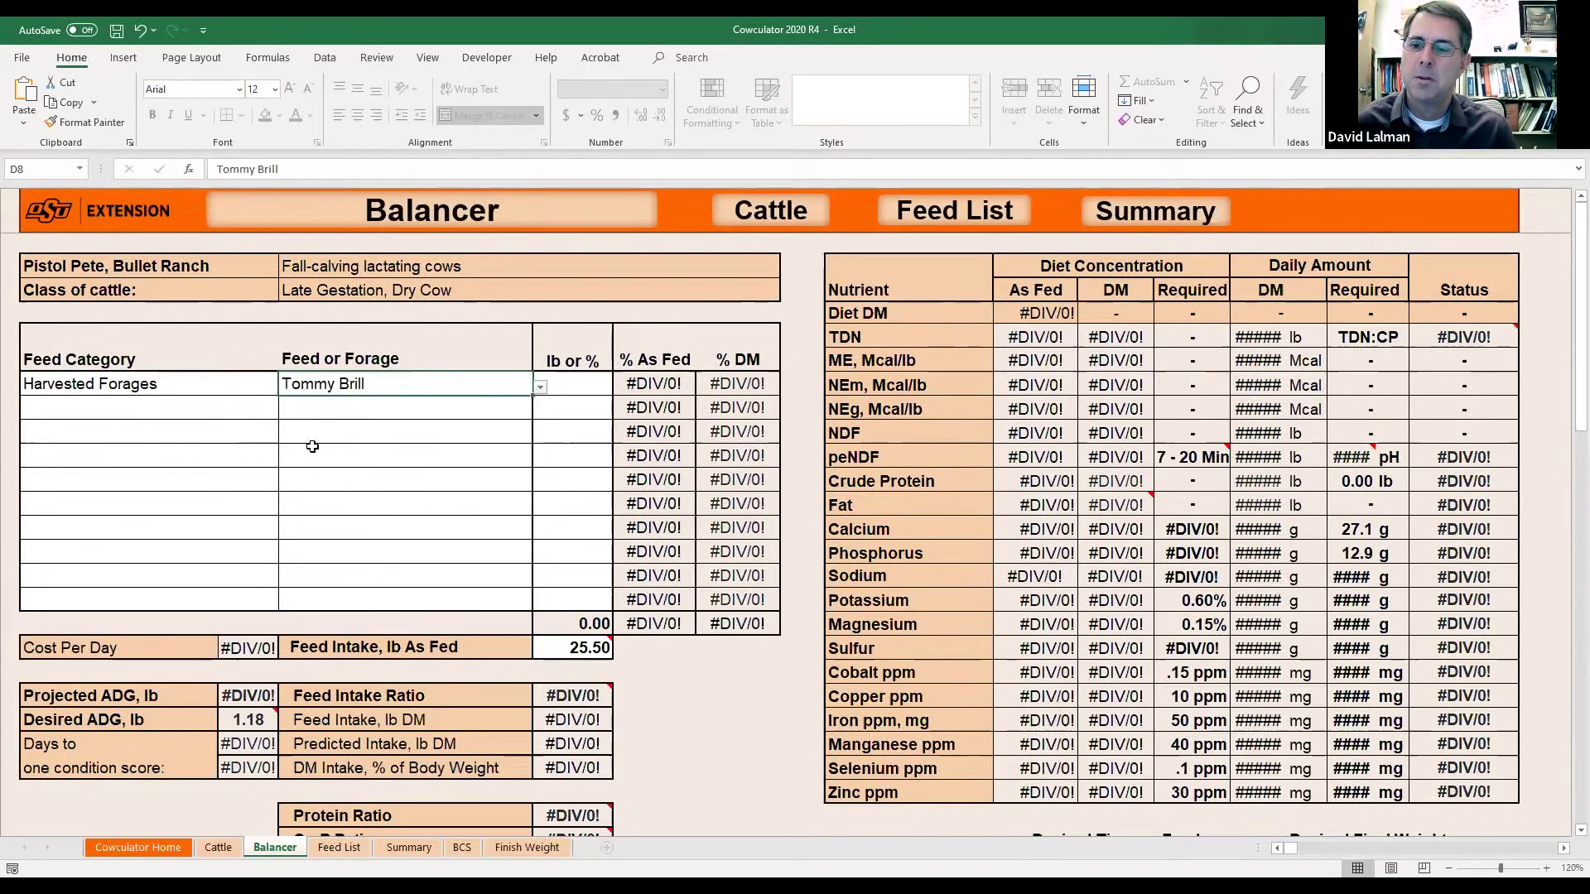
{"action": "left_click", "coordinate": [581, 387]}
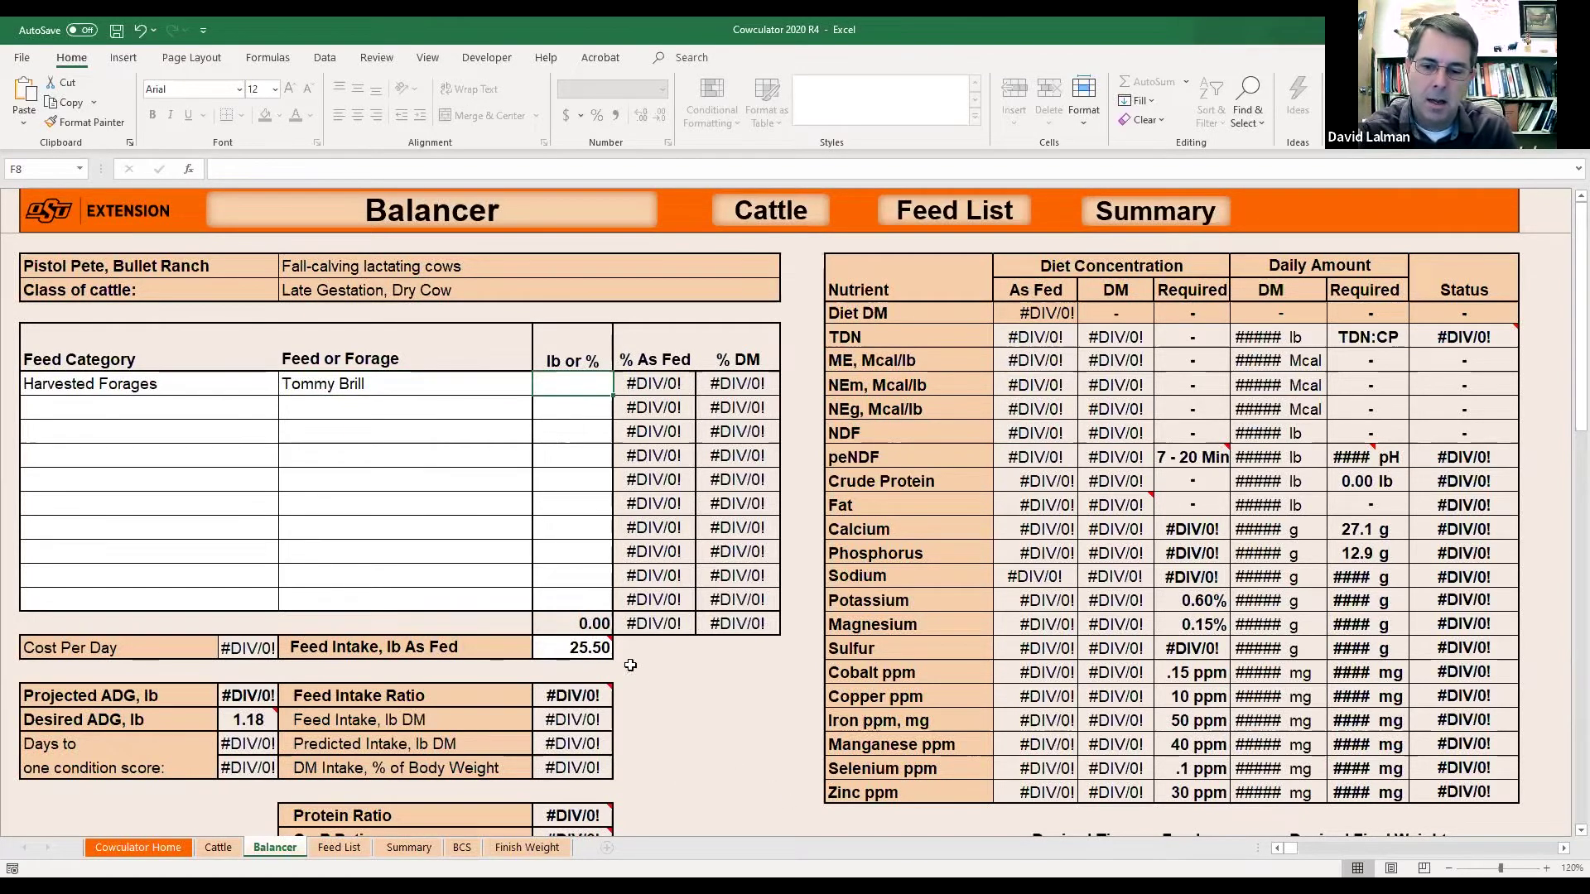
{"action": "left_click", "coordinate": [568, 651]}
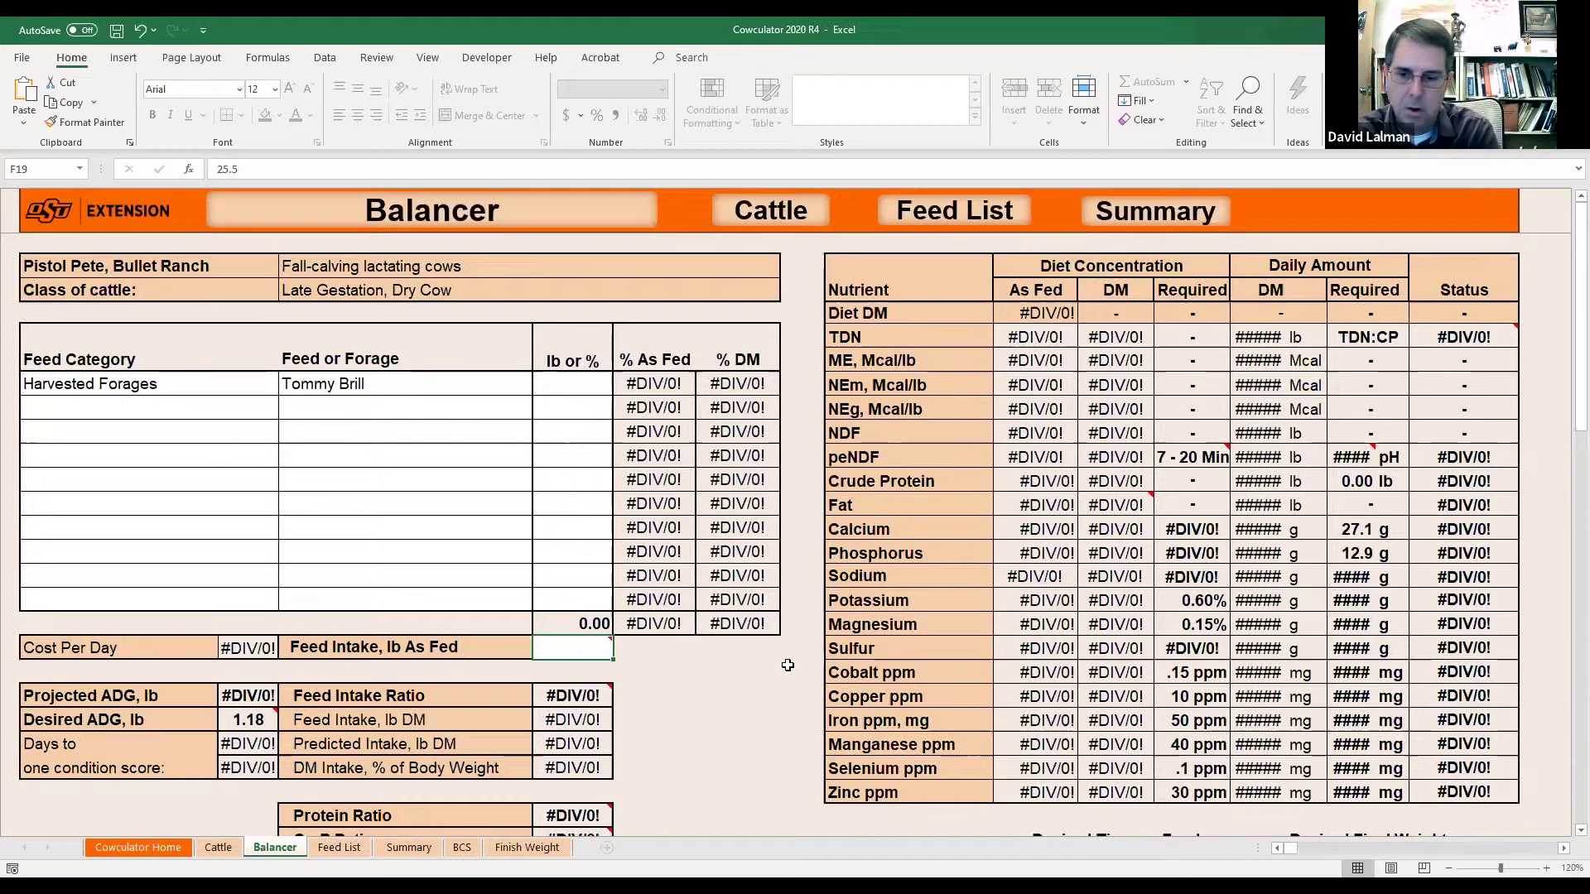
{"action": "key", "text": "Up"}
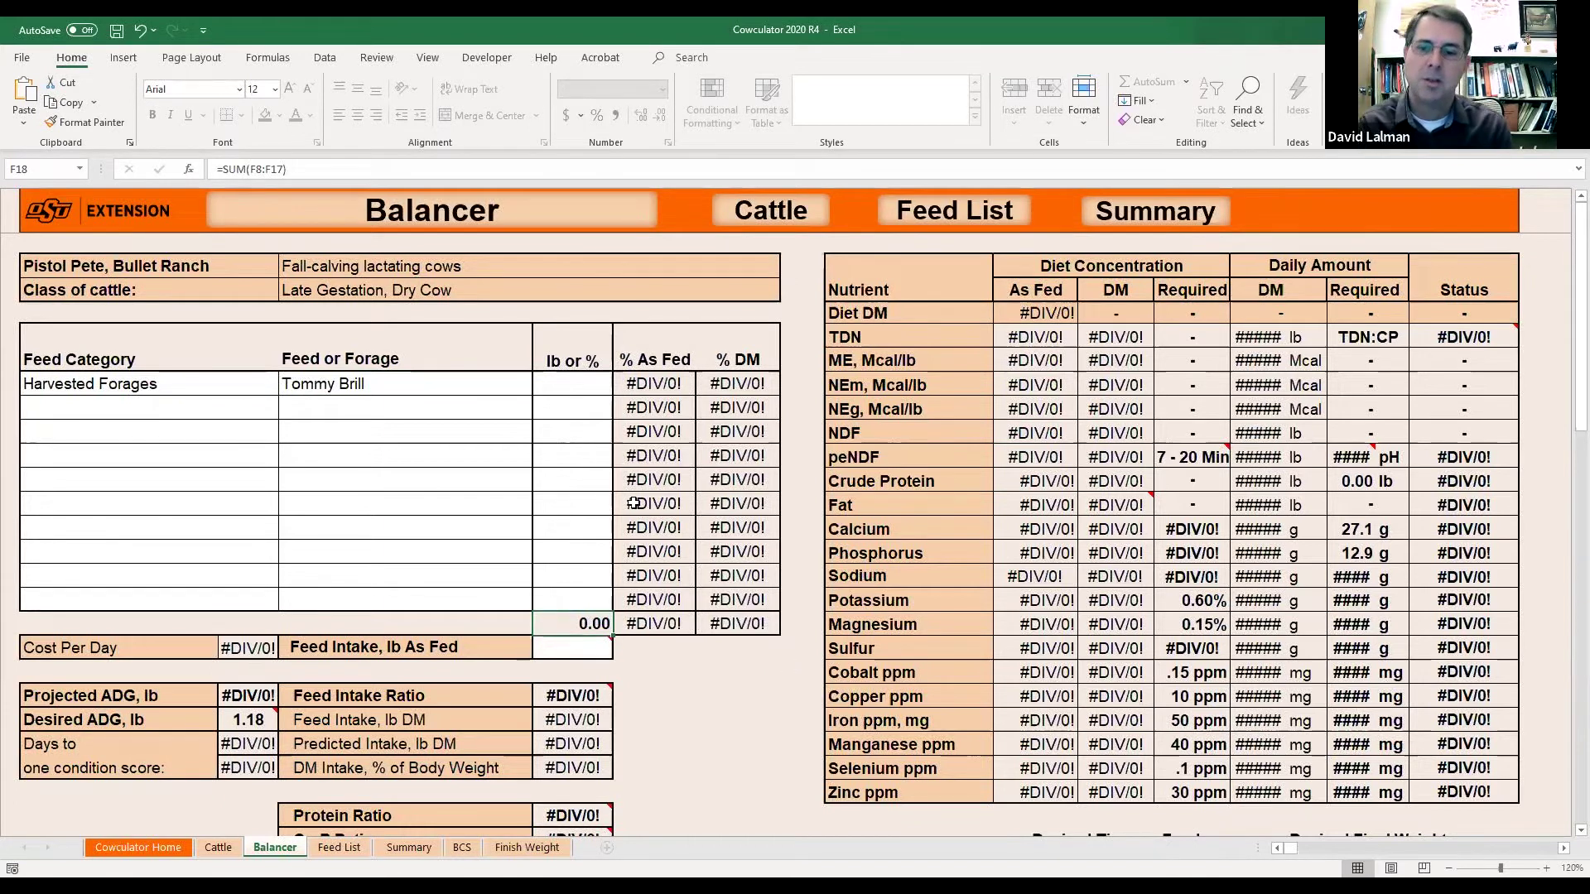
{"action": "left_click", "coordinate": [570, 390]}
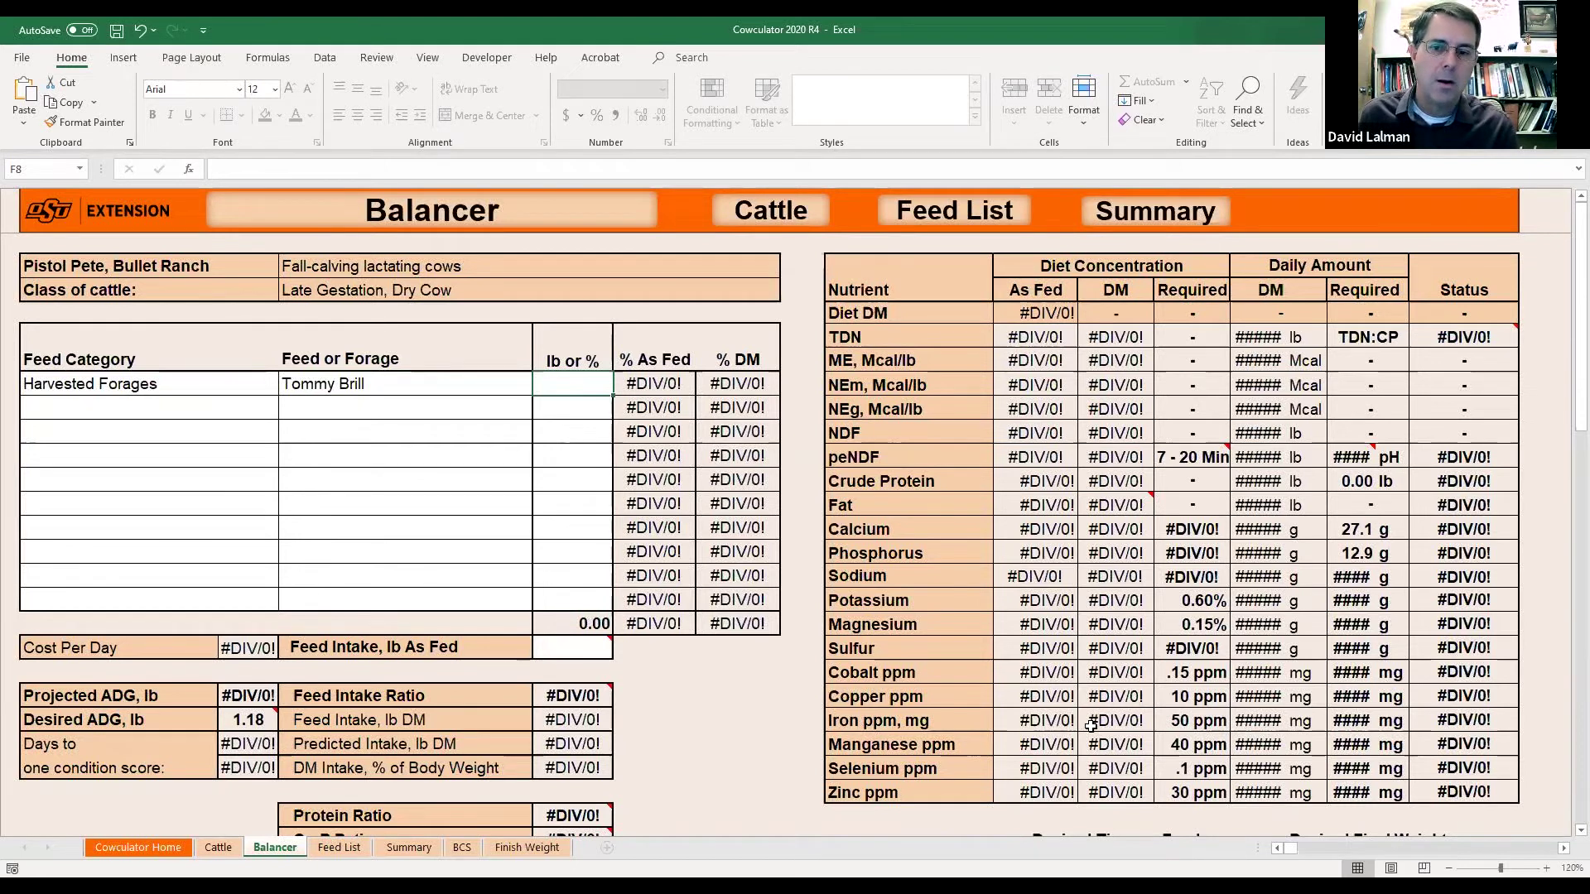
{"action": "type", "text": "2"}
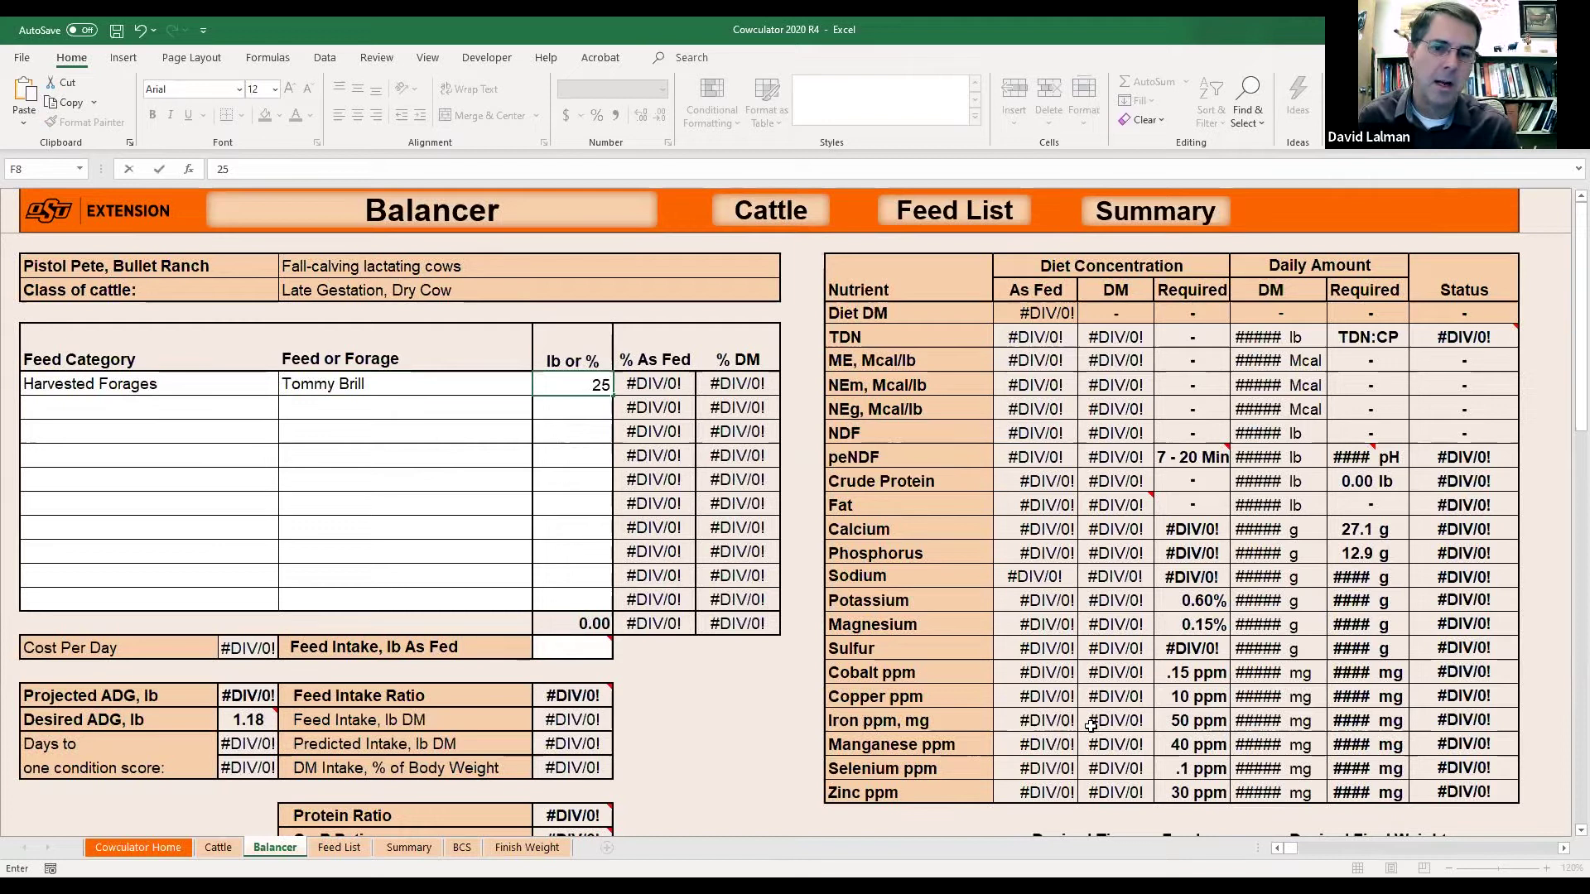
{"action": "type", "text": "5"}
{"action": "key", "text": "Return"}
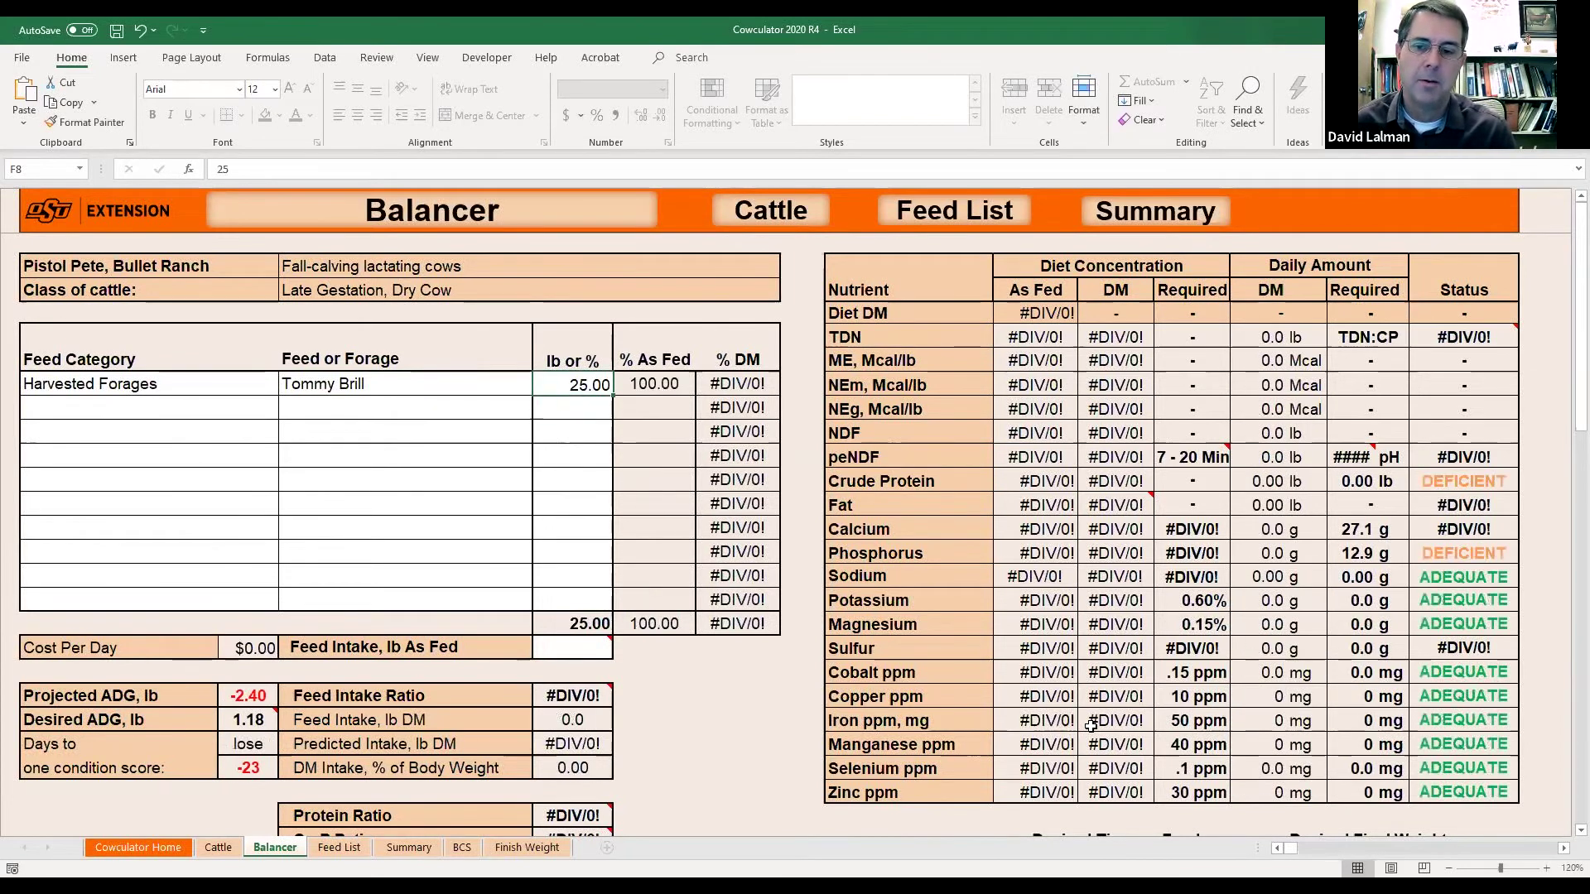
{"action": "key", "text": "Down"}
{"action": "key", "text": "Down"}
{"action": "key", "text": "Down"}
{"action": "key", "text": "Down"}
{"action": "key", "text": "Down"}
{"action": "key", "text": "Down"}
{"action": "key", "text": "Down"}
{"action": "key", "text": "Down"}
{"action": "key", "text": "Down"}
{"action": "key", "text": "Down"}
{"action": "key", "text": "Up"}
{"action": "key", "text": "Up"}
{"action": "key", "text": "Up"}
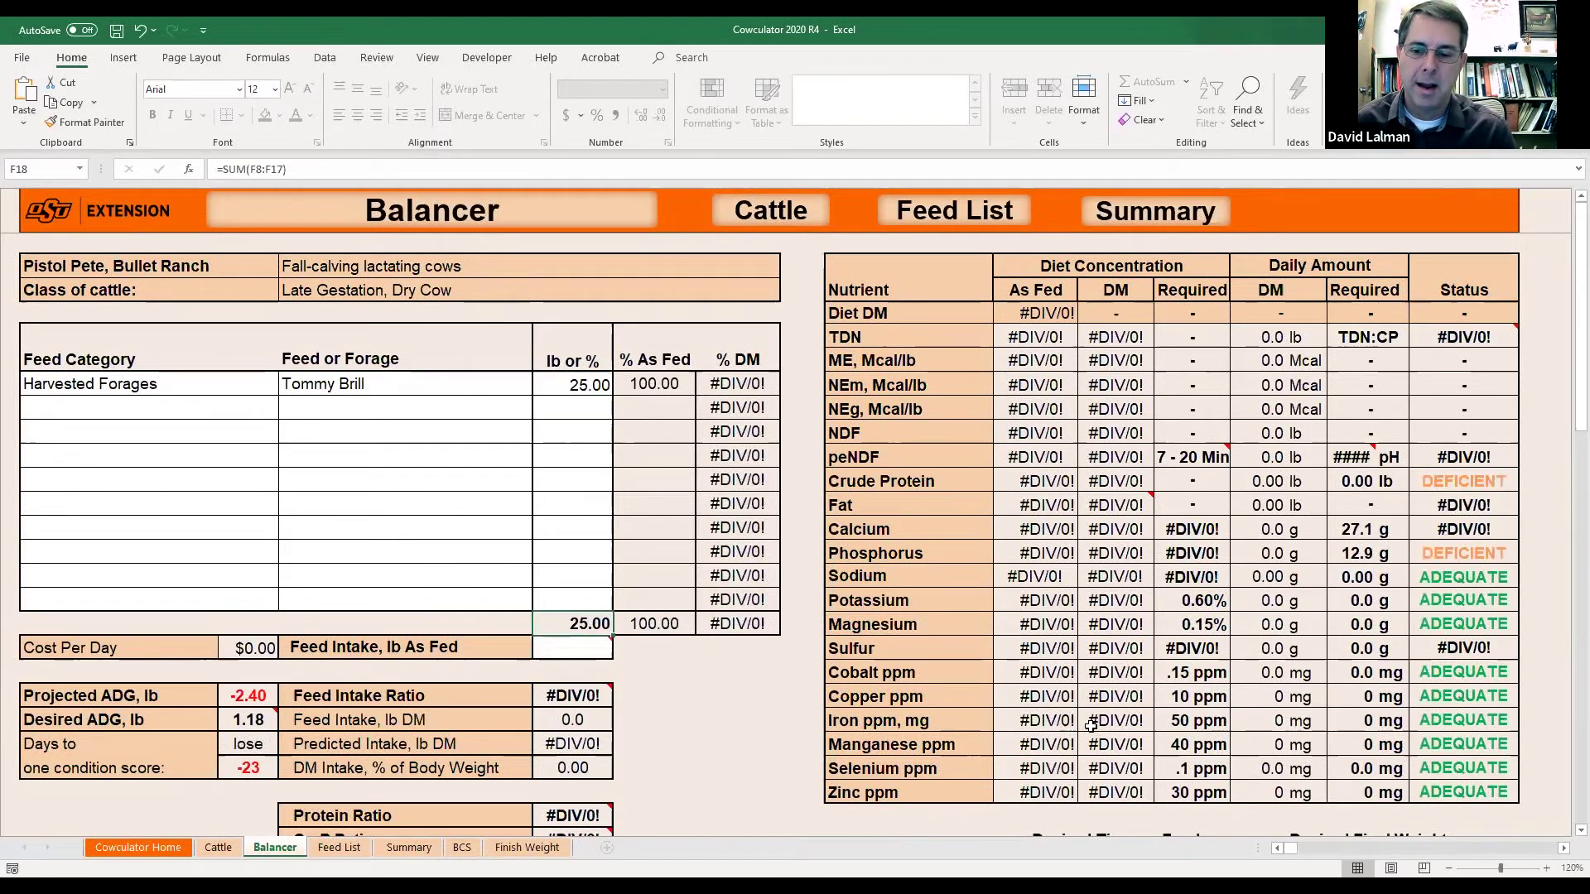
Confirm the as-fed feed intake in F19 at 25 lb.
{"action": "left_click", "coordinate": [580, 652]}
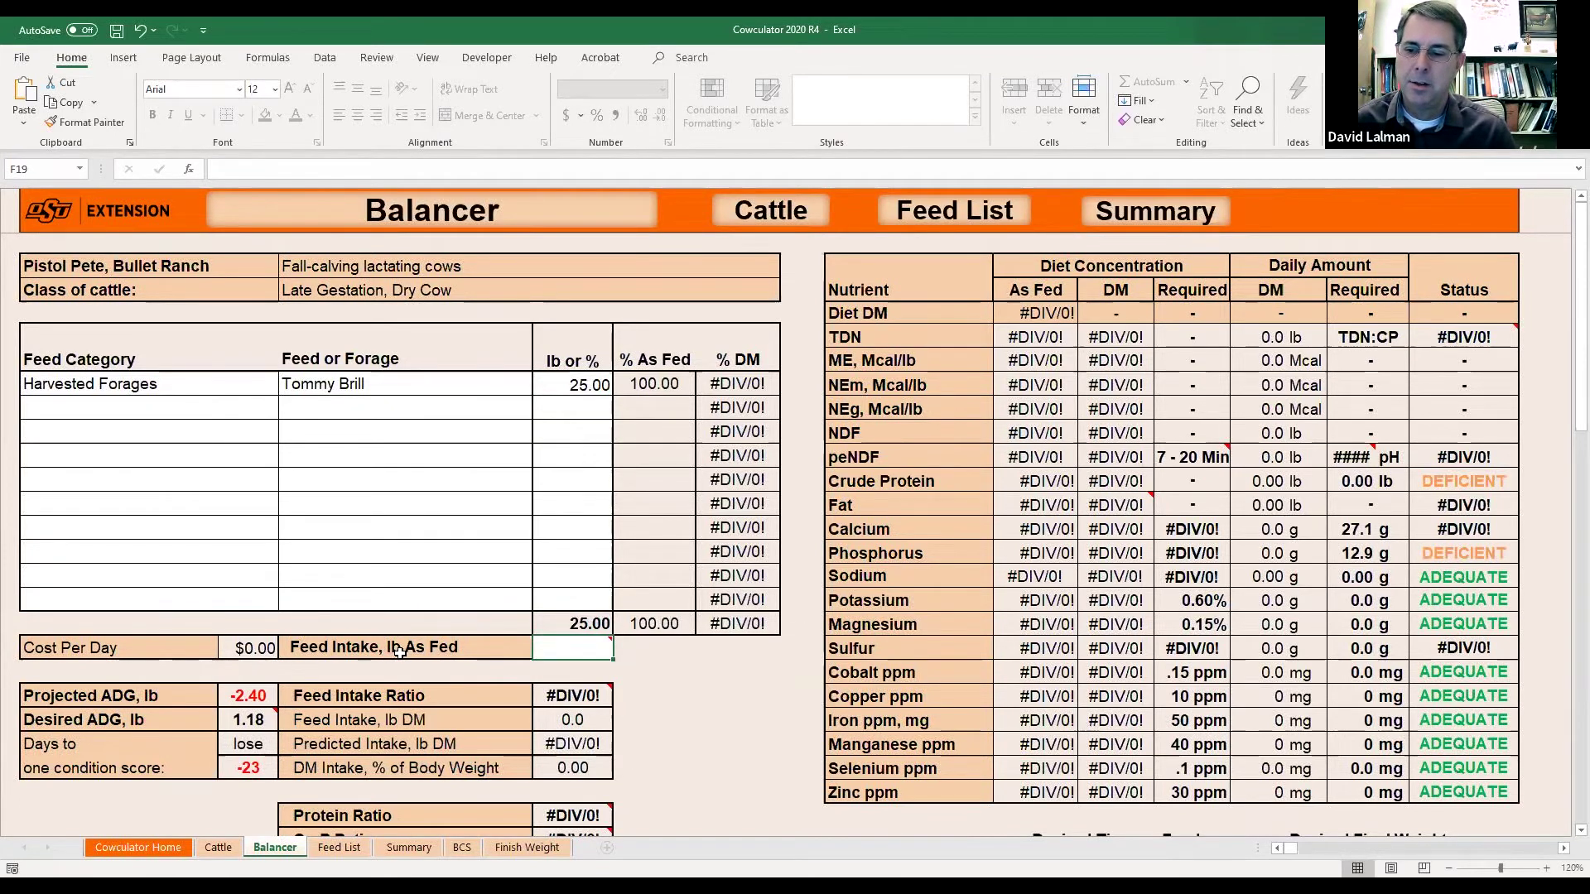
{"action": "mouse_move", "coordinate": [582, 647]}
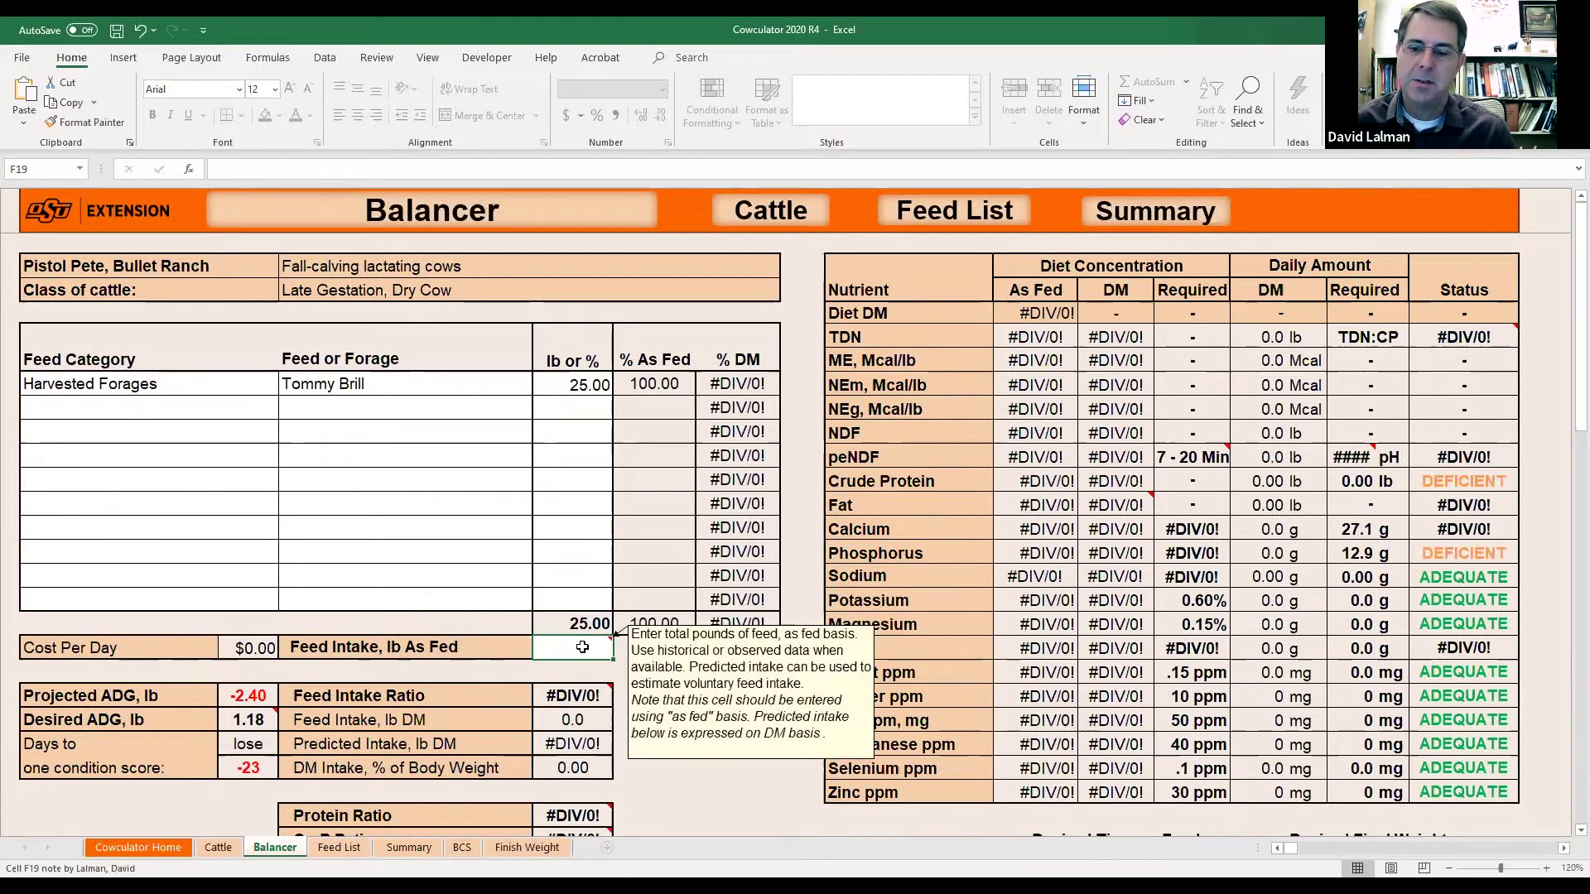
{"action": "type", "text": "25"}
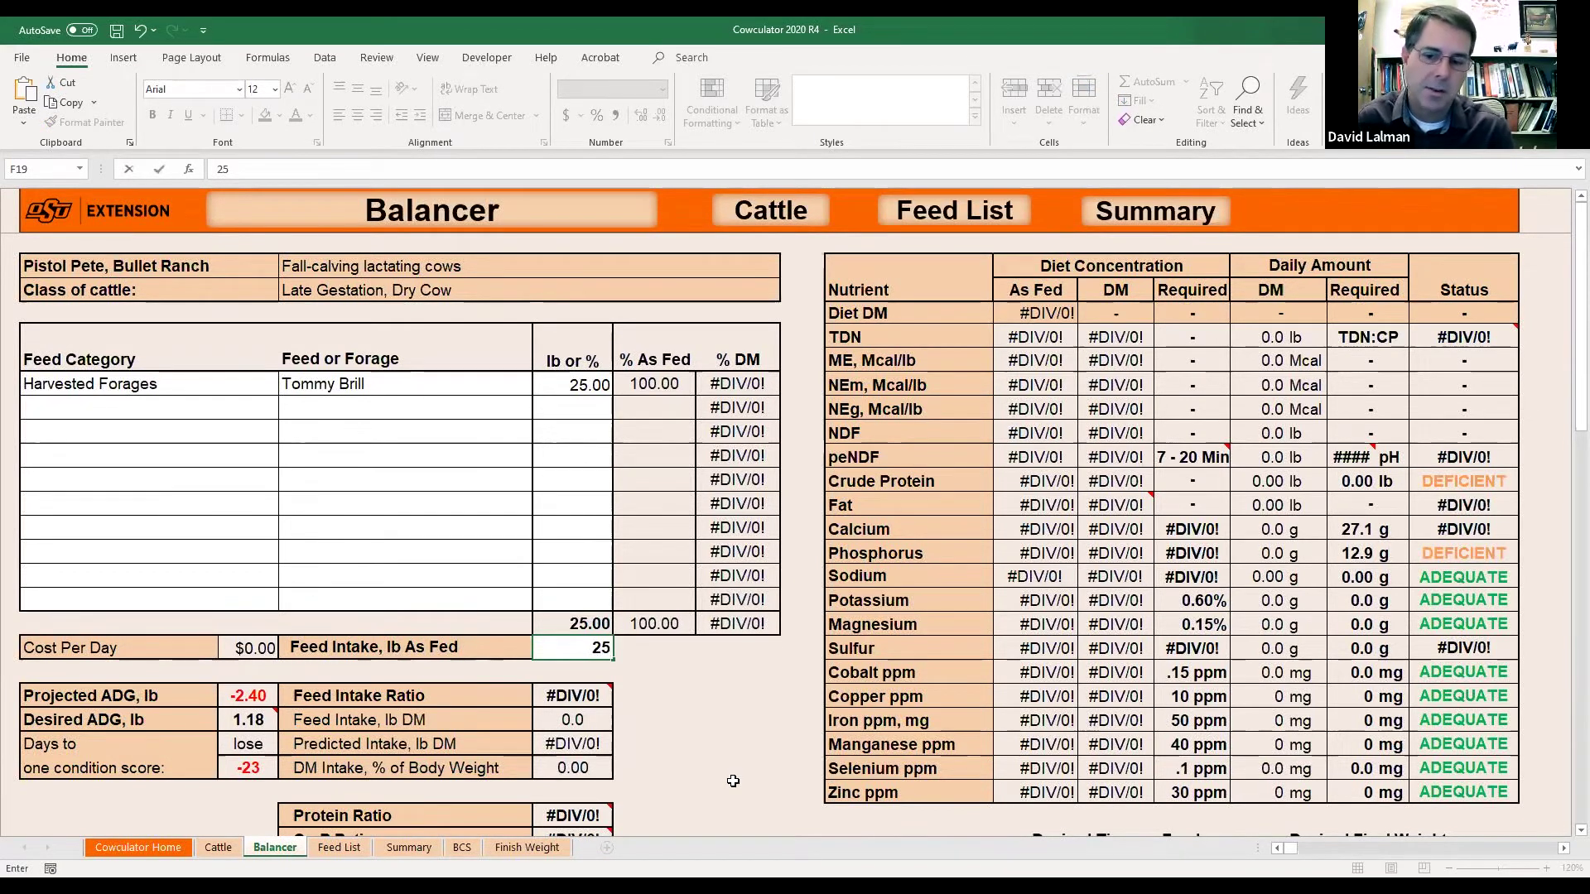
{"action": "key", "text": "Tab"}
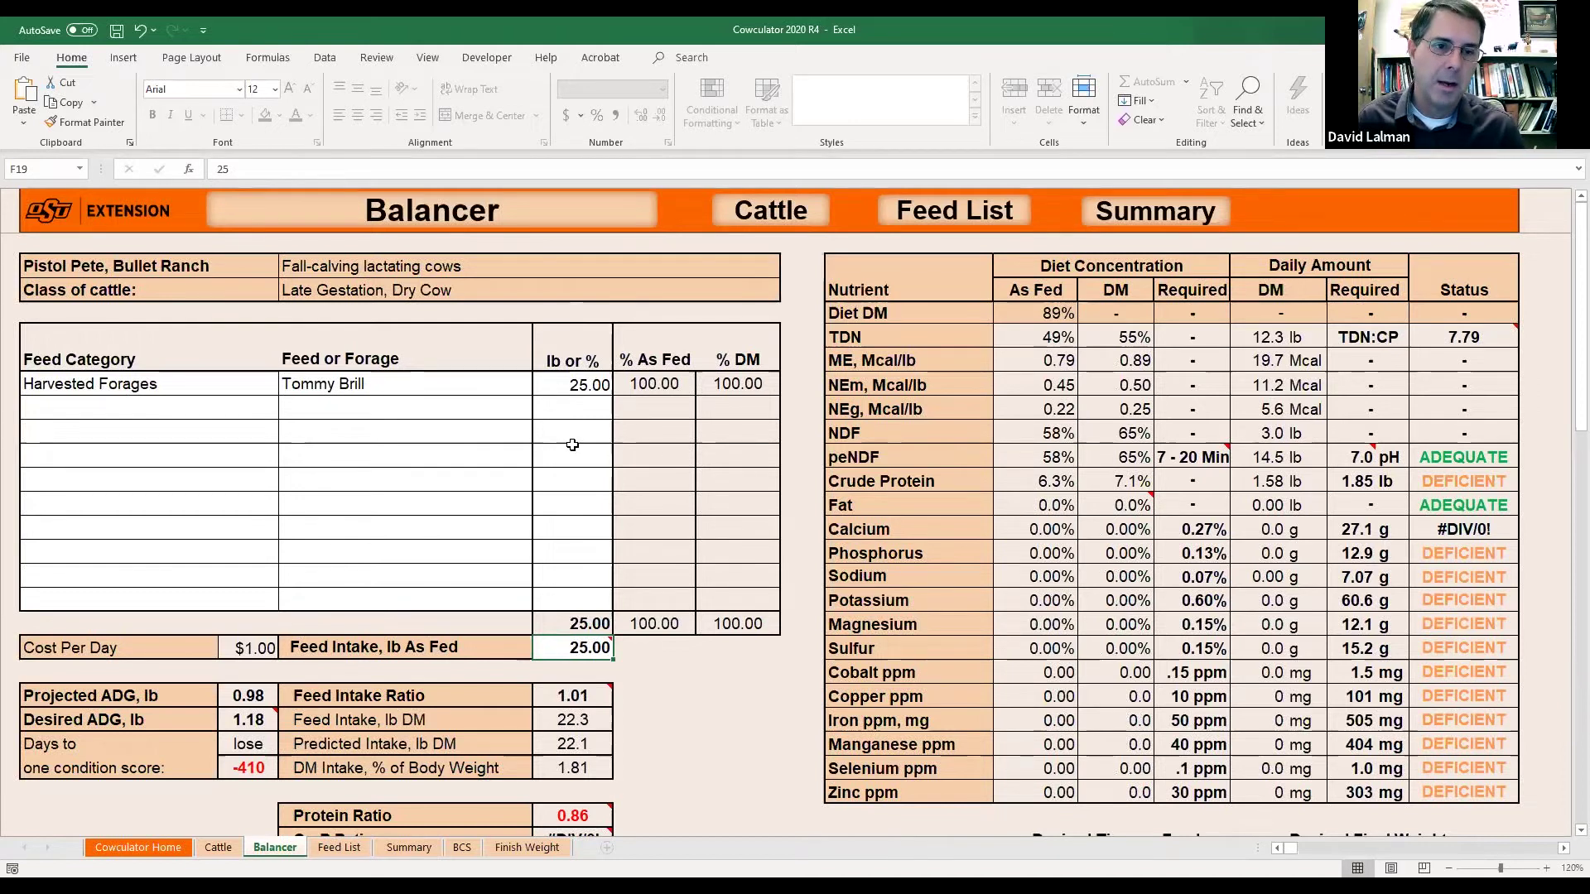
{"action": "left_click", "coordinate": [584, 386]}
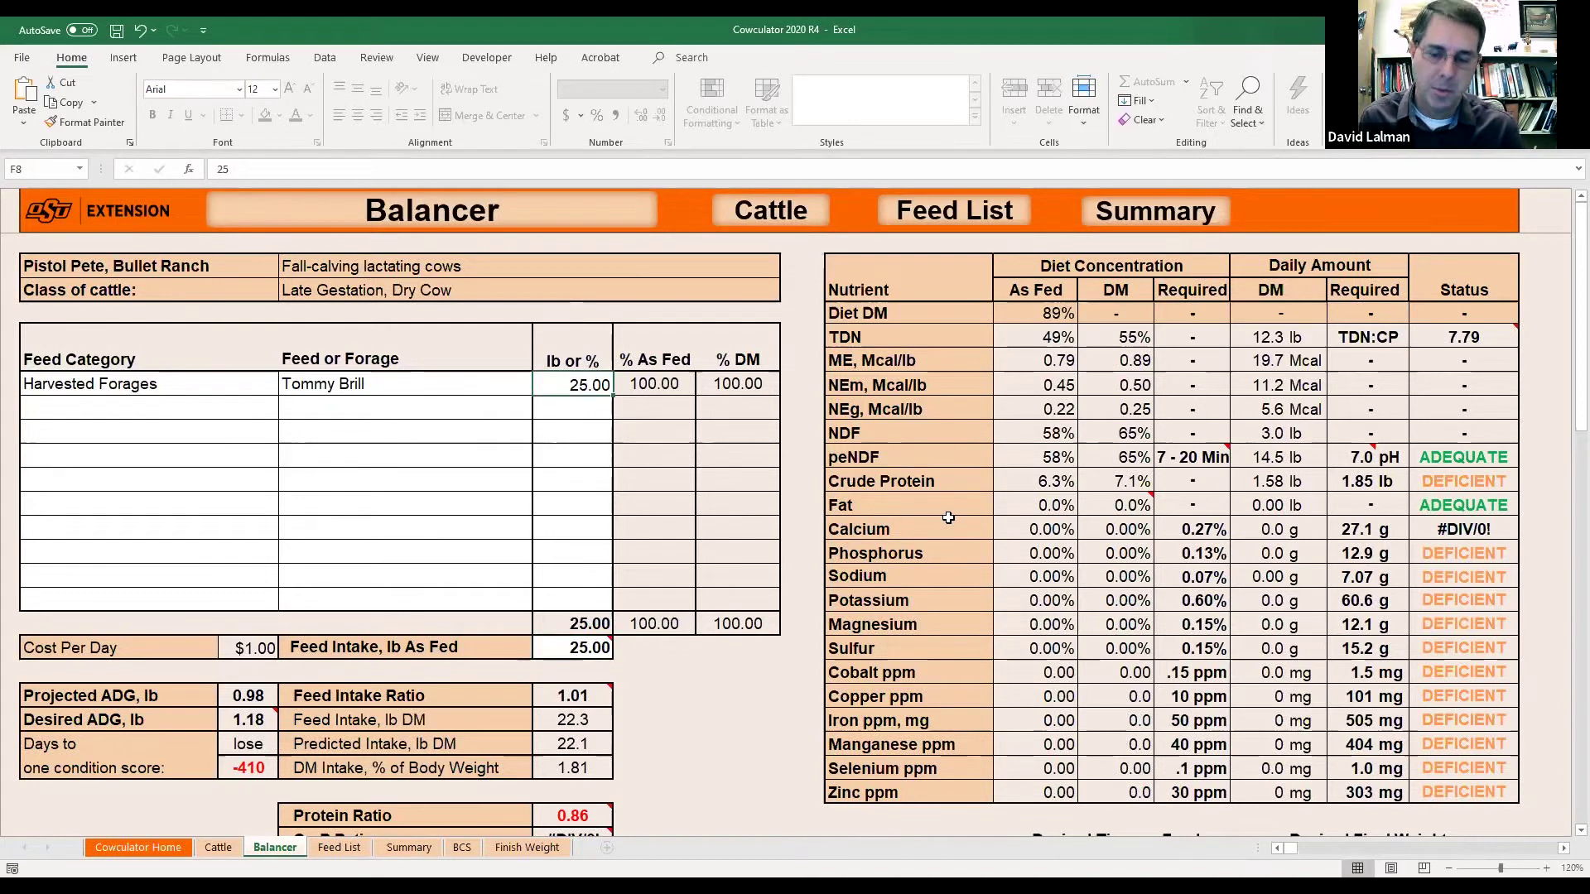
{"action": "type", "text": "100"}
{"action": "key", "text": "Return"}
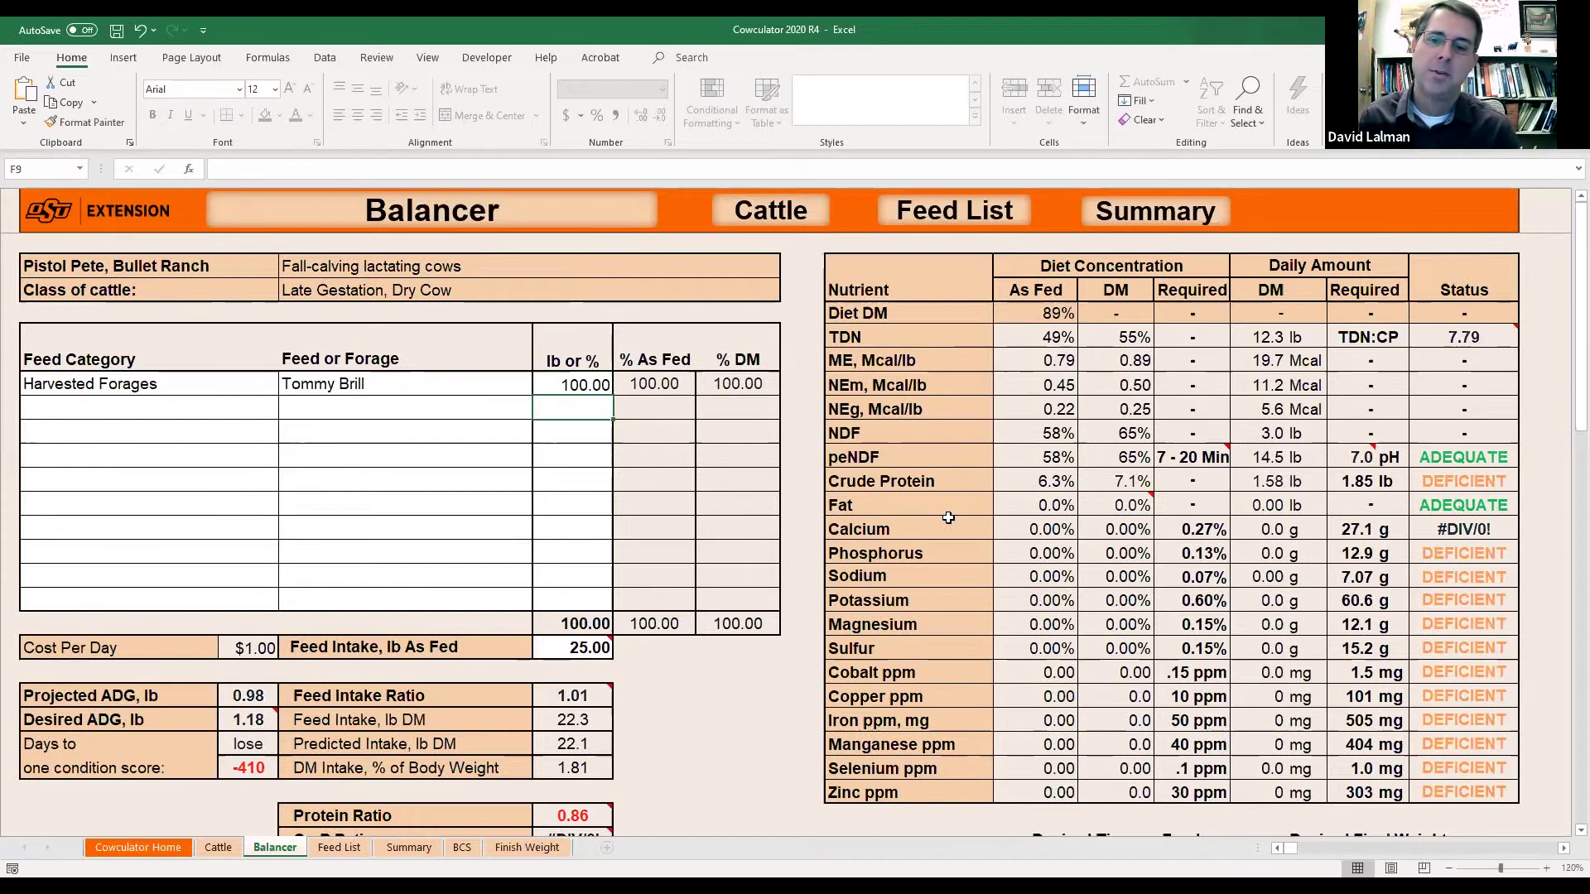
{"action": "left_click", "coordinate": [588, 649]}
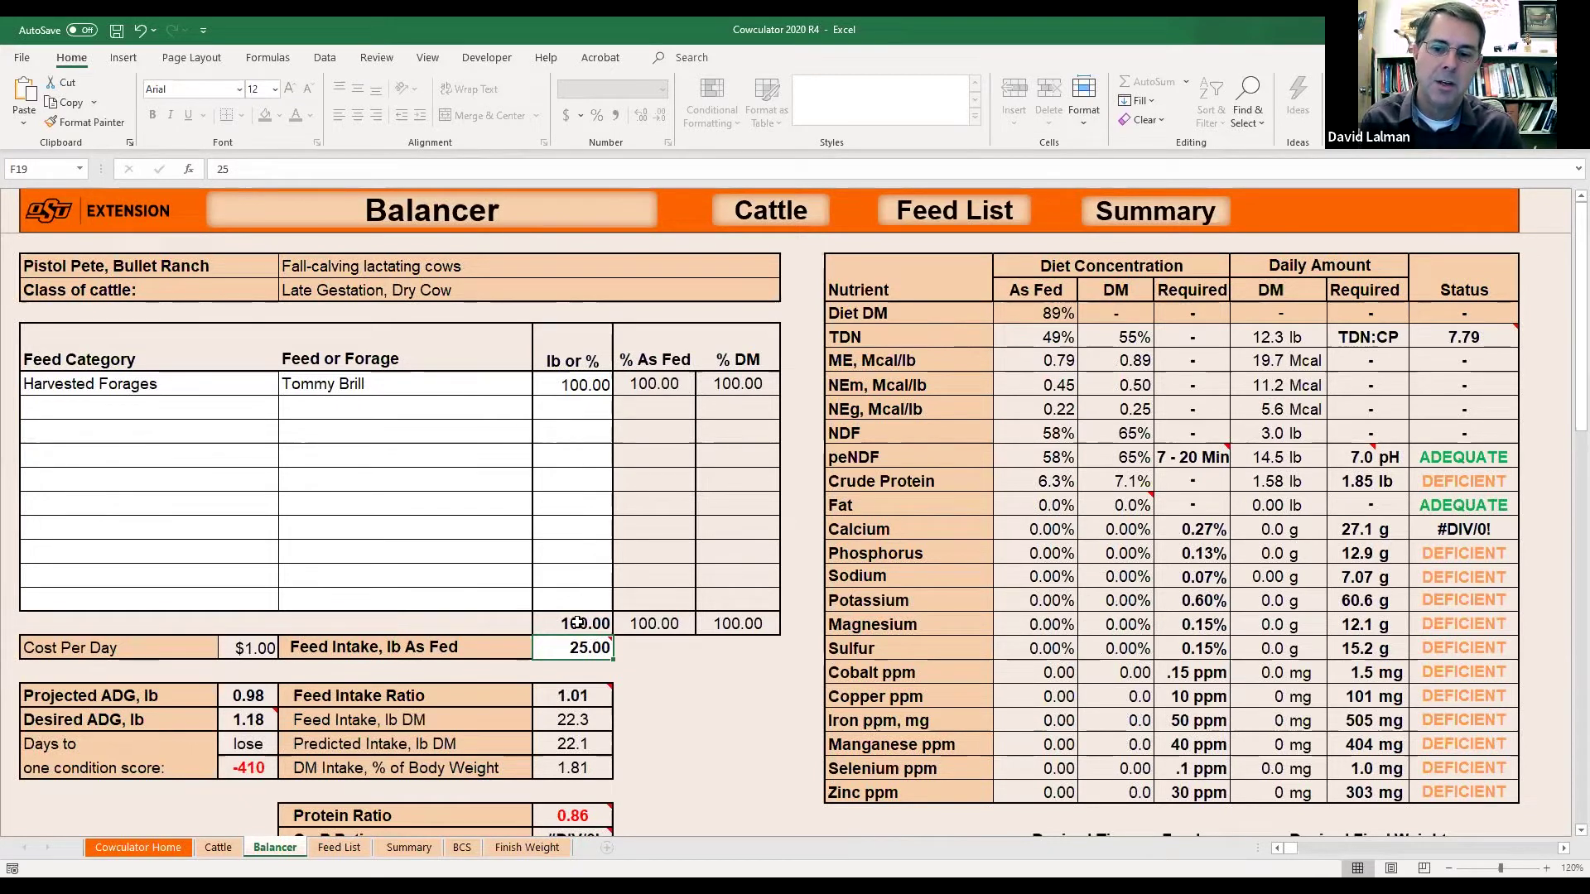
{"action": "mouse_move", "coordinate": [590, 646]}
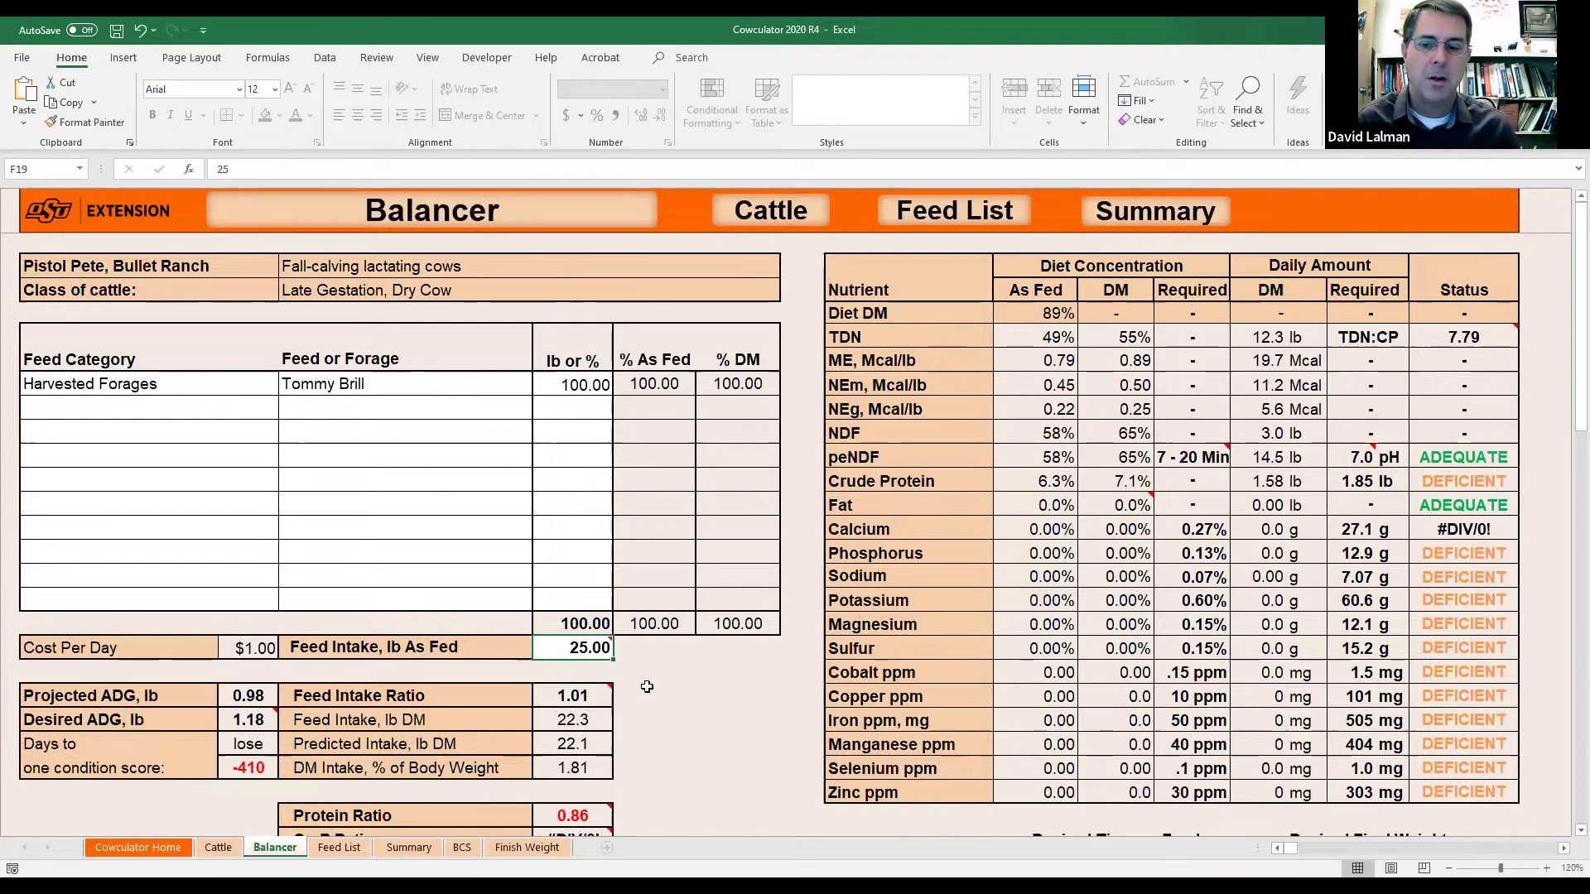
{"action": "left_click", "coordinate": [575, 385]}
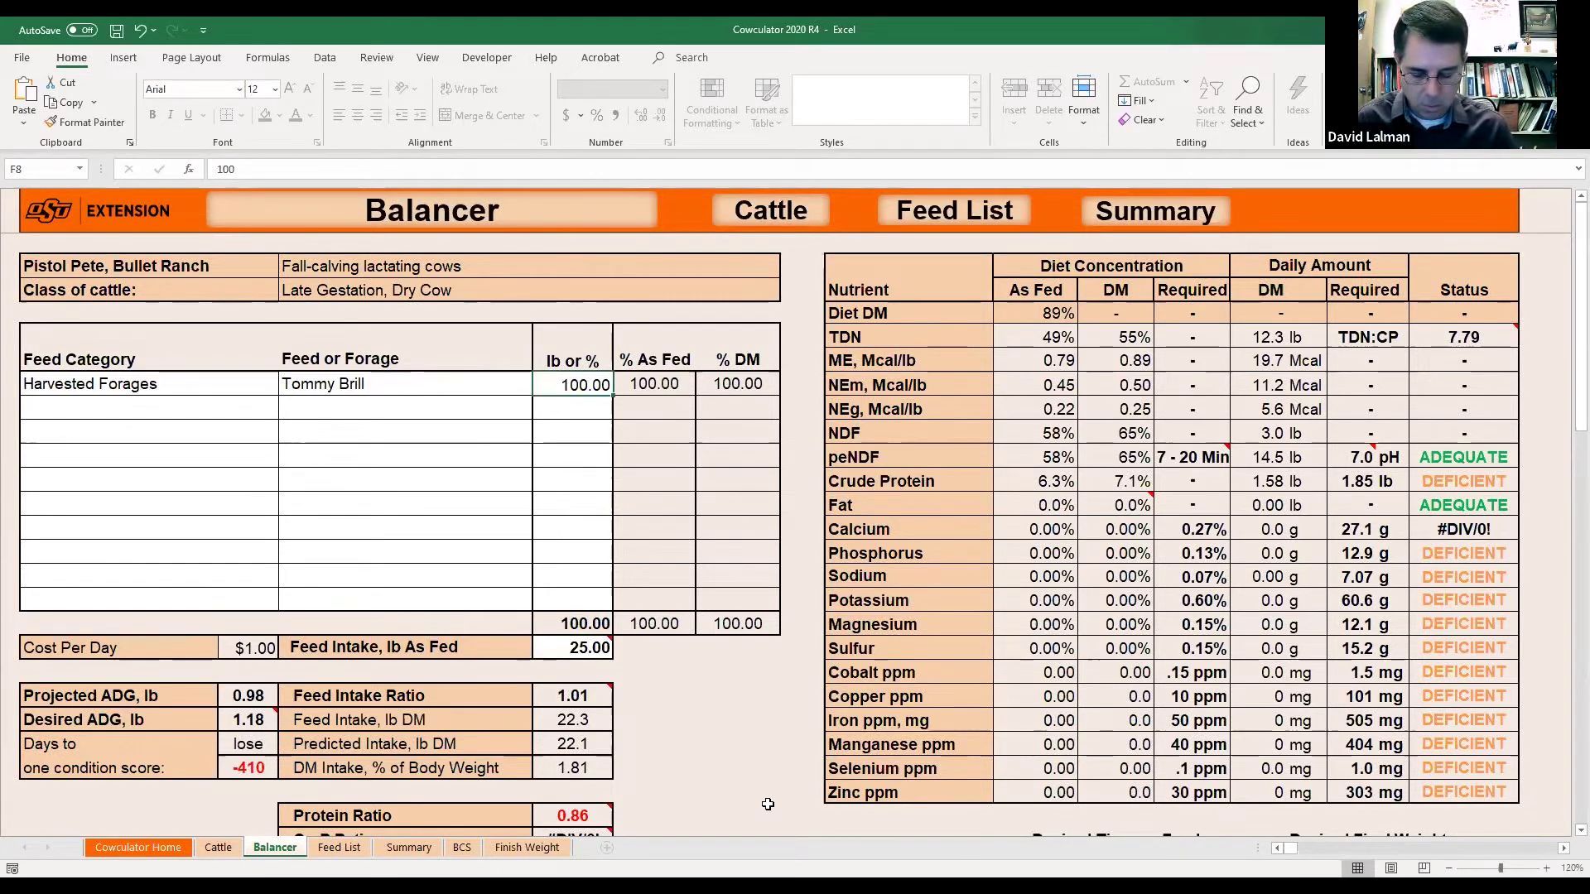
{"action": "type", "text": "25"}
{"action": "key", "text": "Return"}
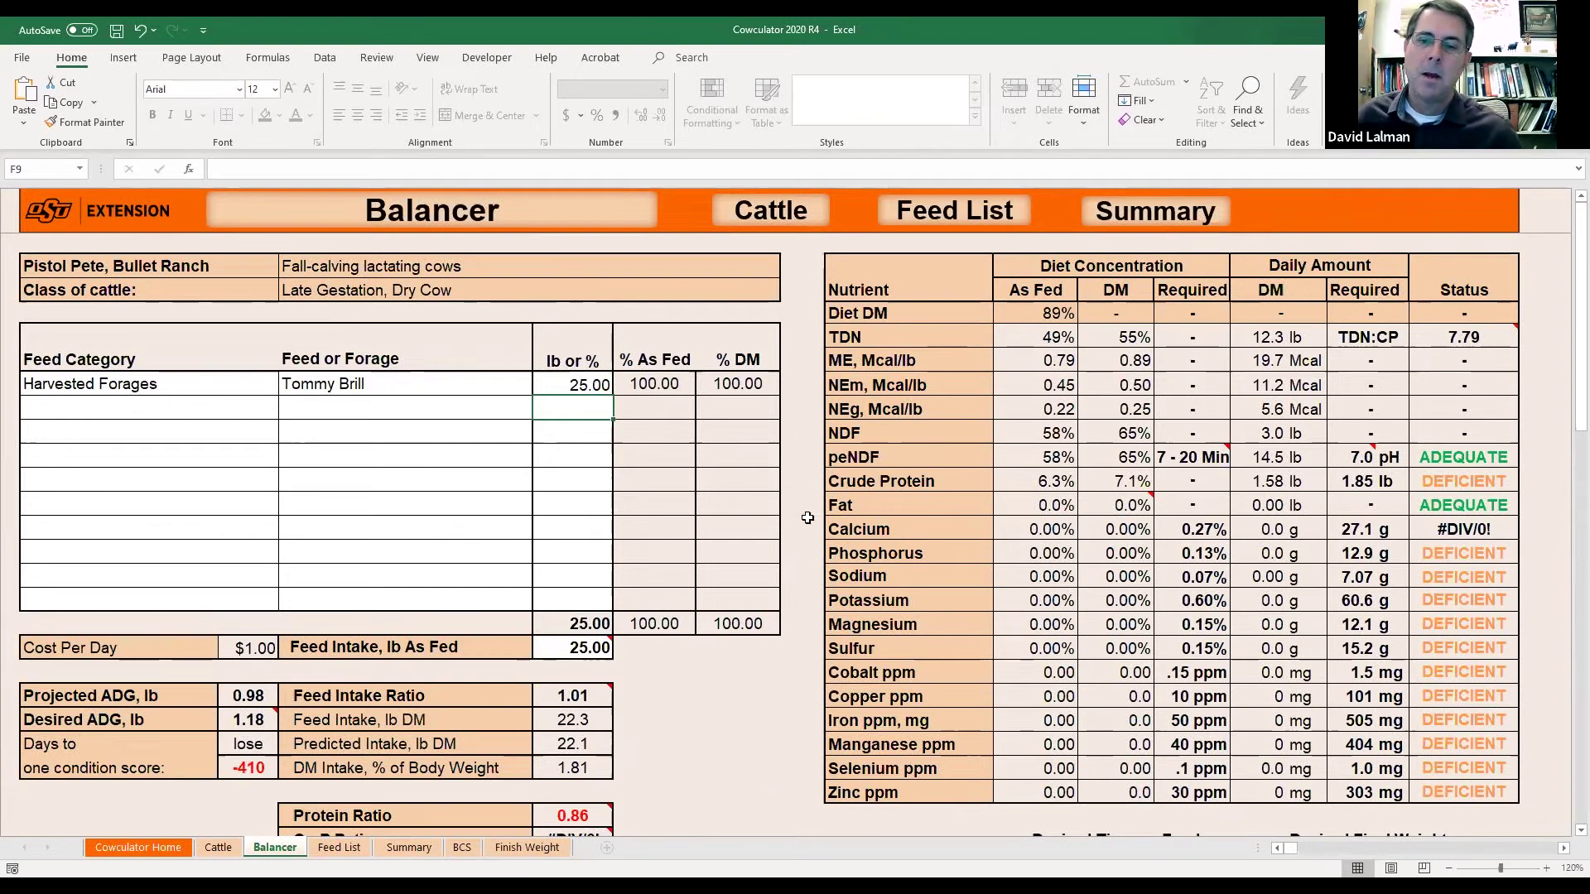
{"action": "left_click", "coordinate": [592, 387]}
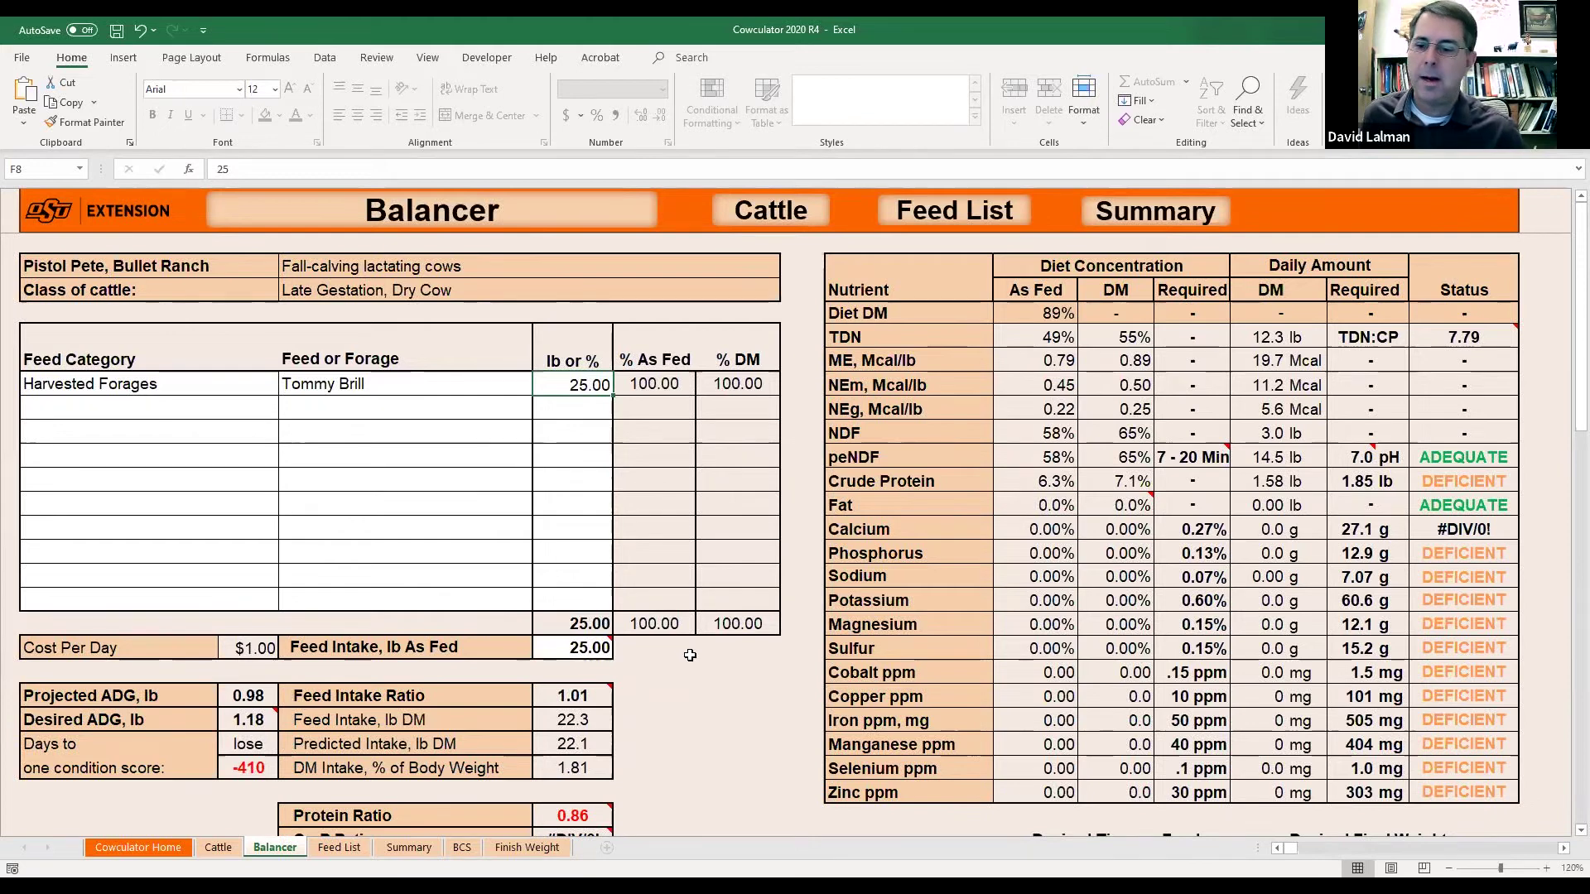
{"action": "scroll", "coordinate": [683, 650], "scroll_direction": "down", "scroll_amount": 1}
{"action": "scroll", "coordinate": [690, 655], "scroll_direction": "down", "scroll_amount": 2}
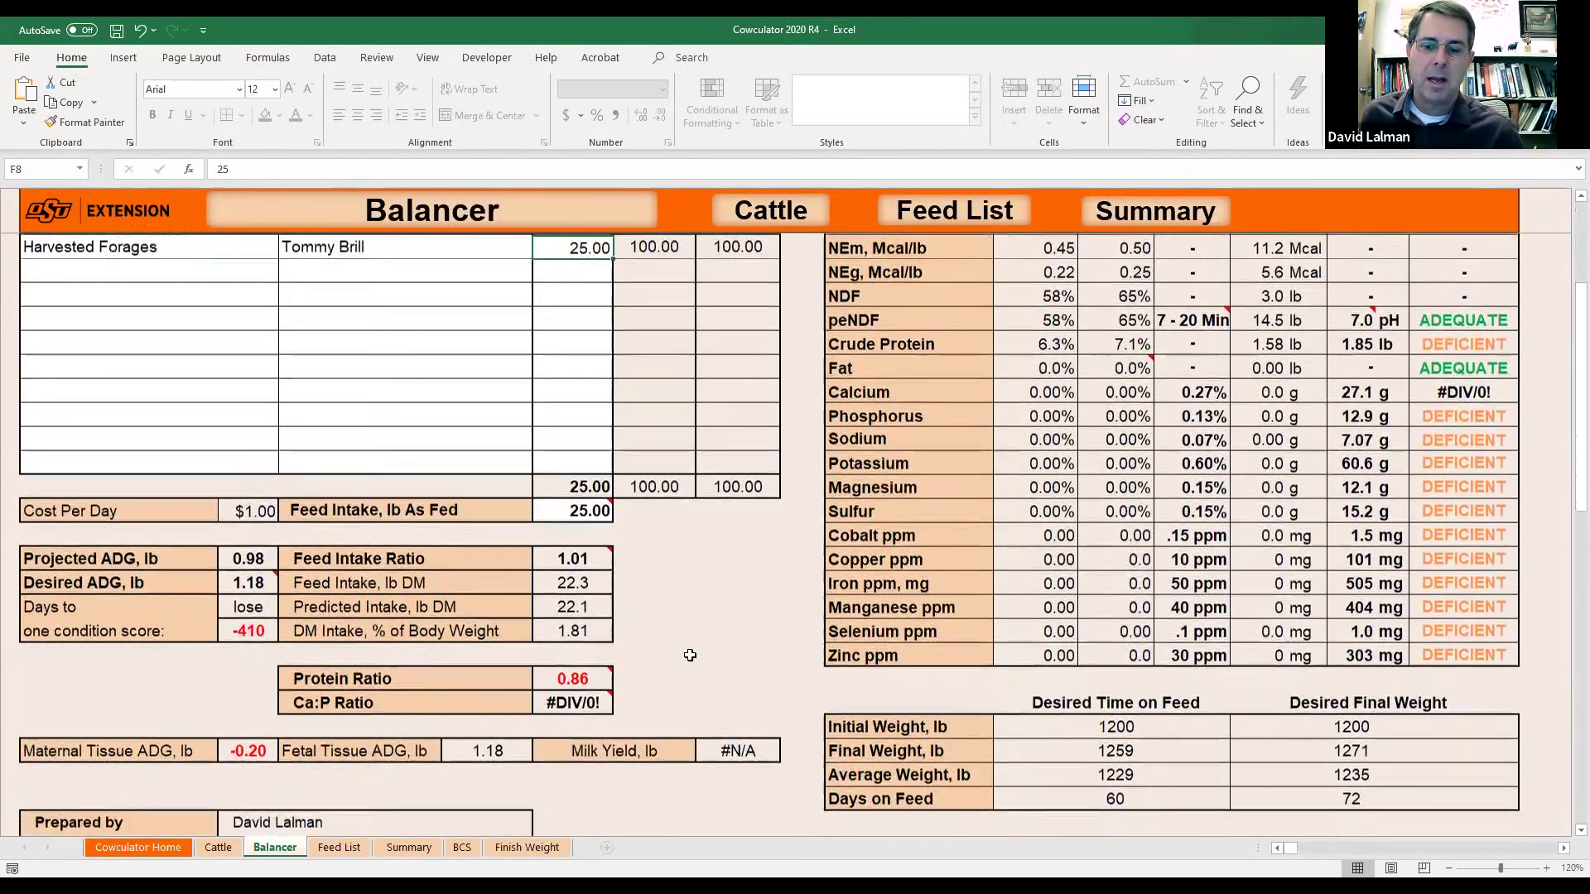
{"action": "scroll", "coordinate": [690, 655], "scroll_direction": "down", "scroll_amount": 1}
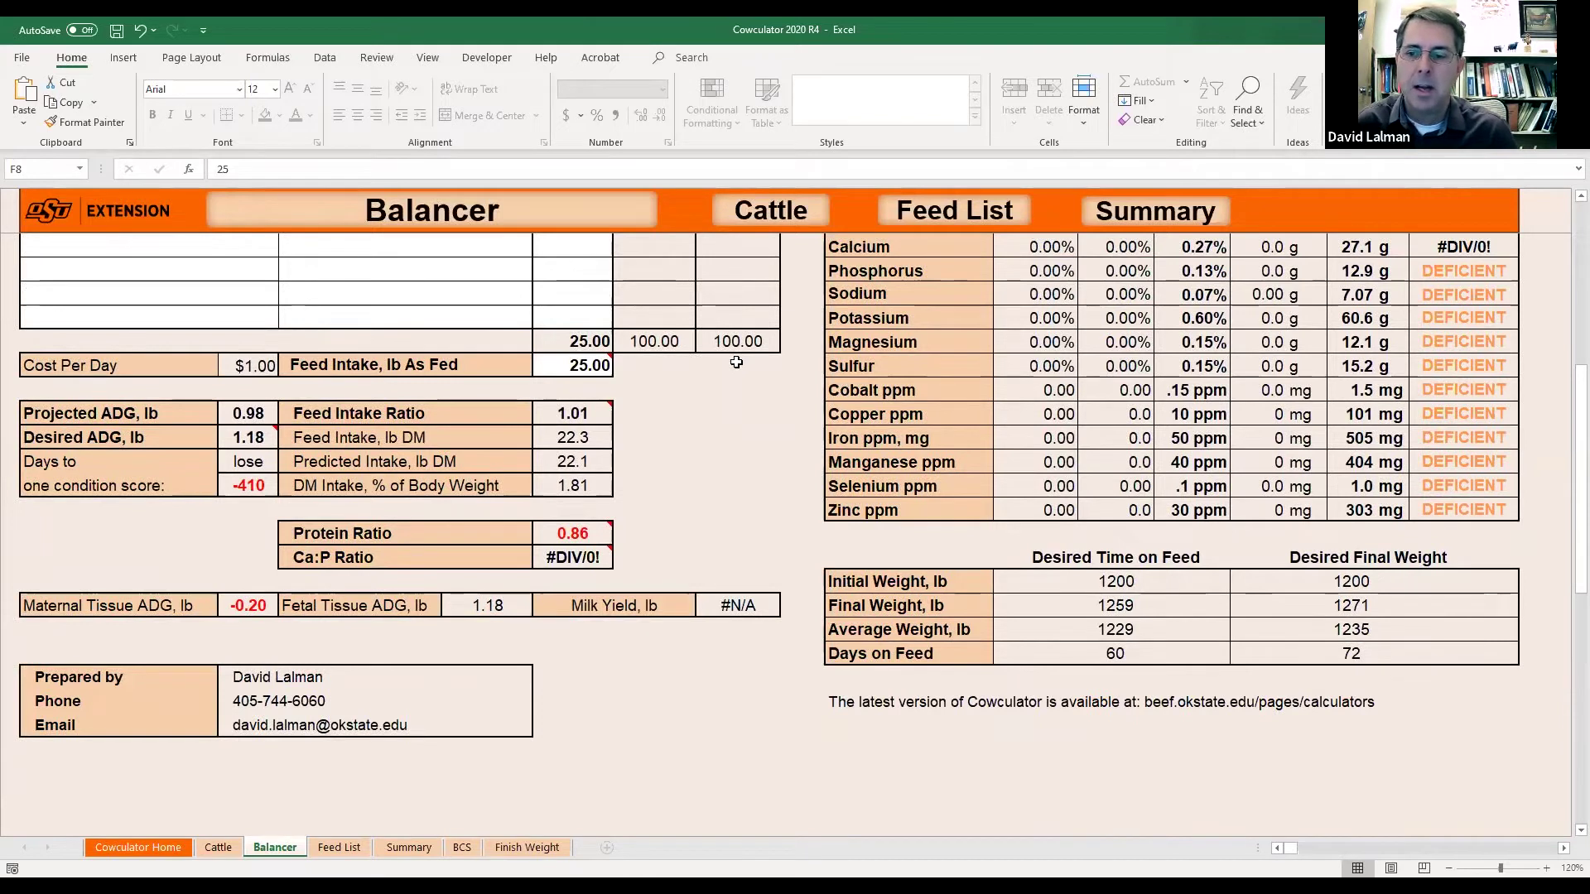
{"action": "left_click", "coordinate": [579, 413]}
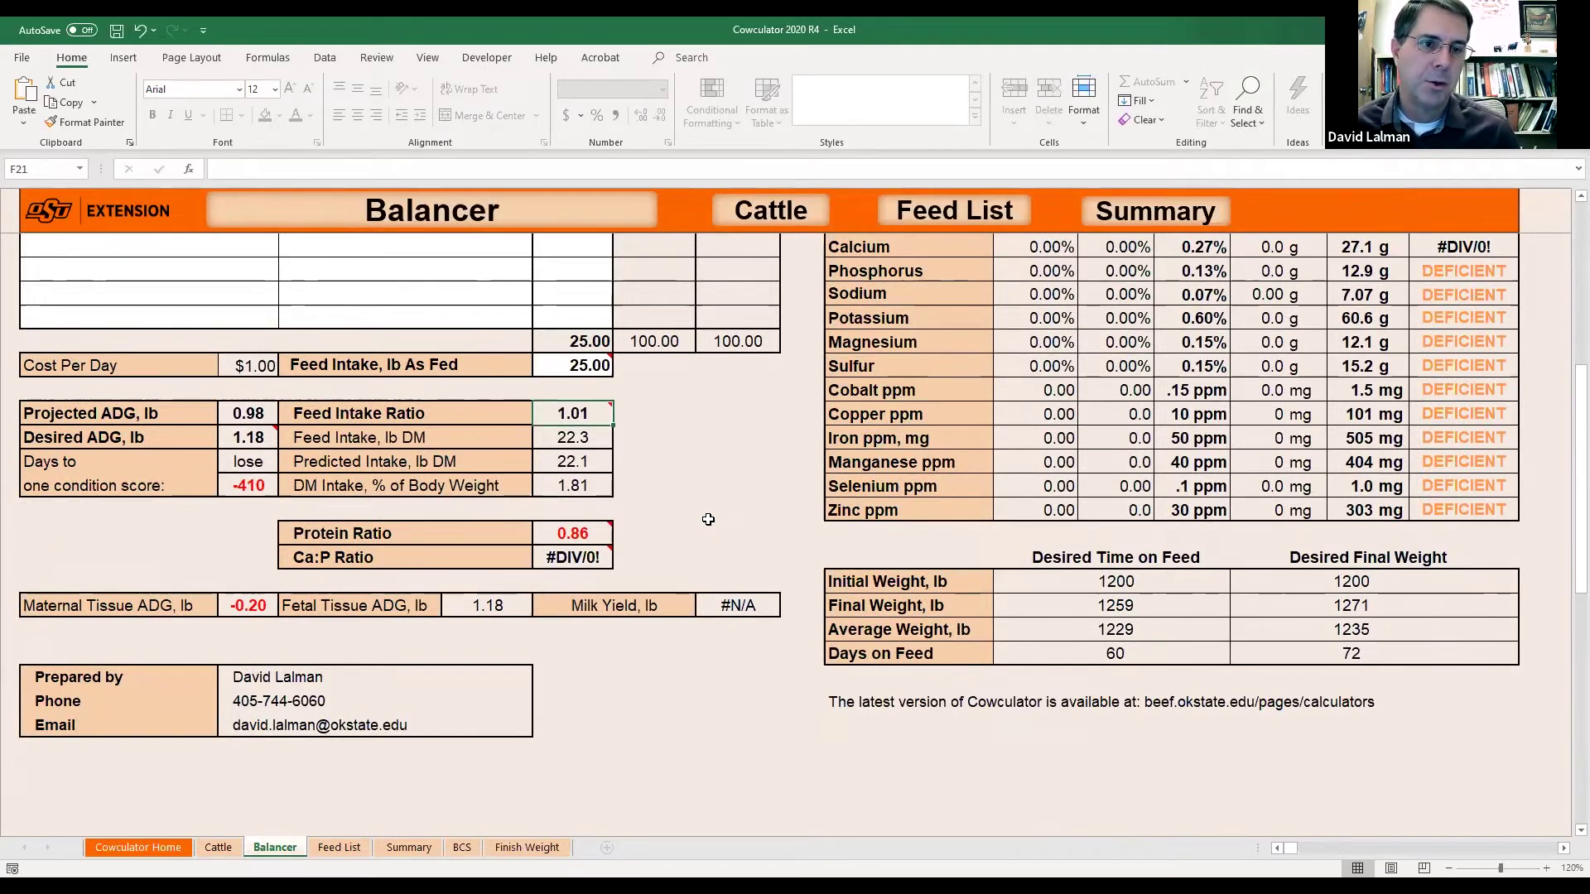
{"action": "mouse_move", "coordinate": [572, 412]}
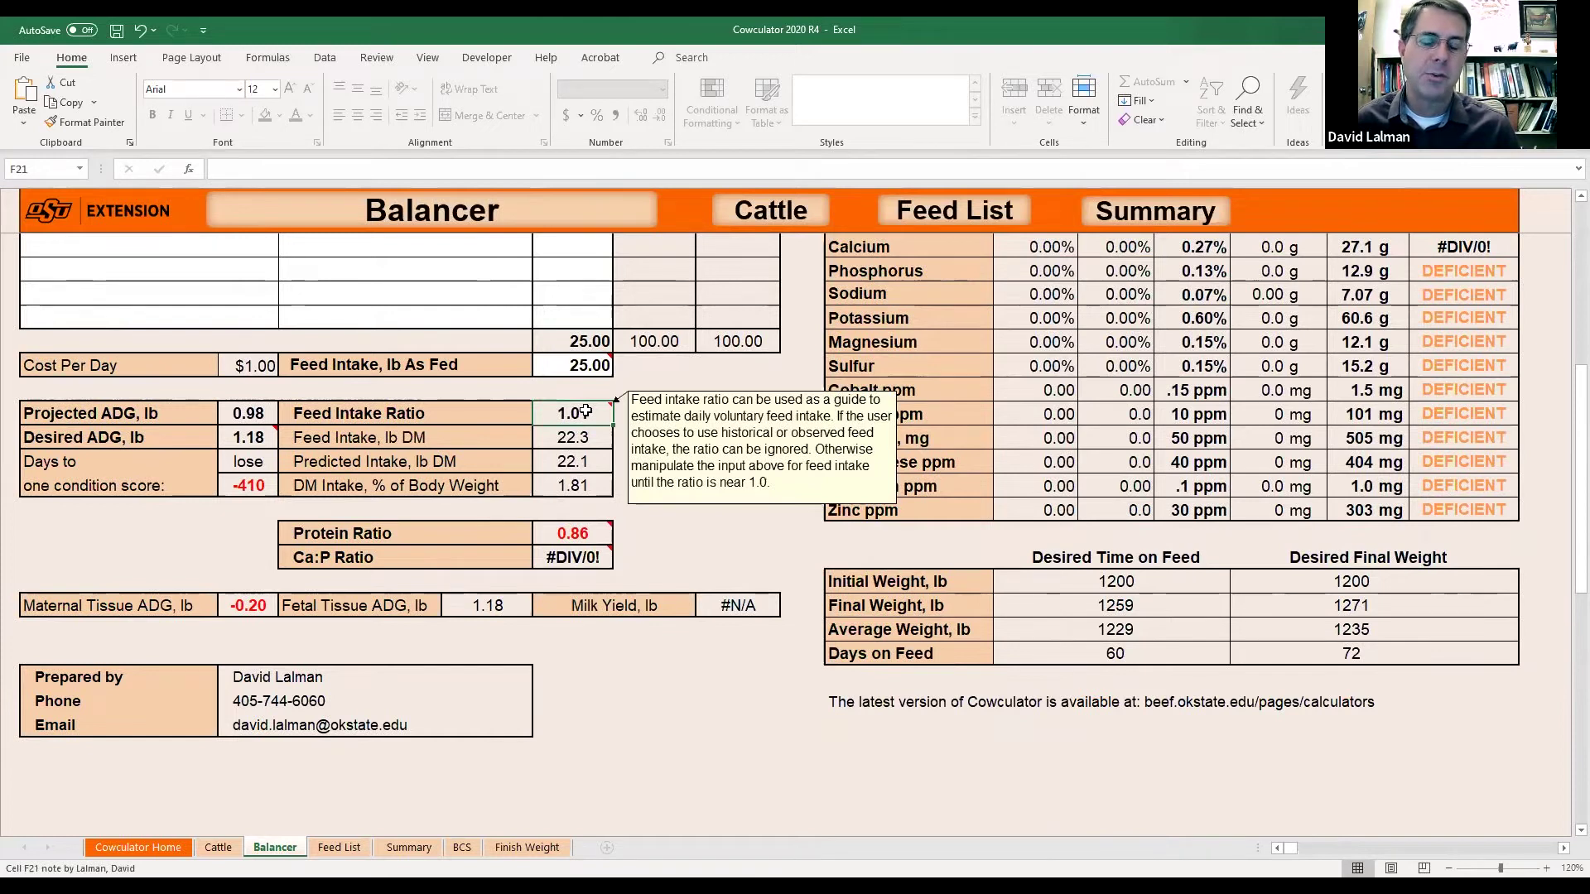
{"action": "left_click", "coordinate": [584, 365]}
{"action": "type", "text": "20"}
{"action": "key", "text": "Return"}
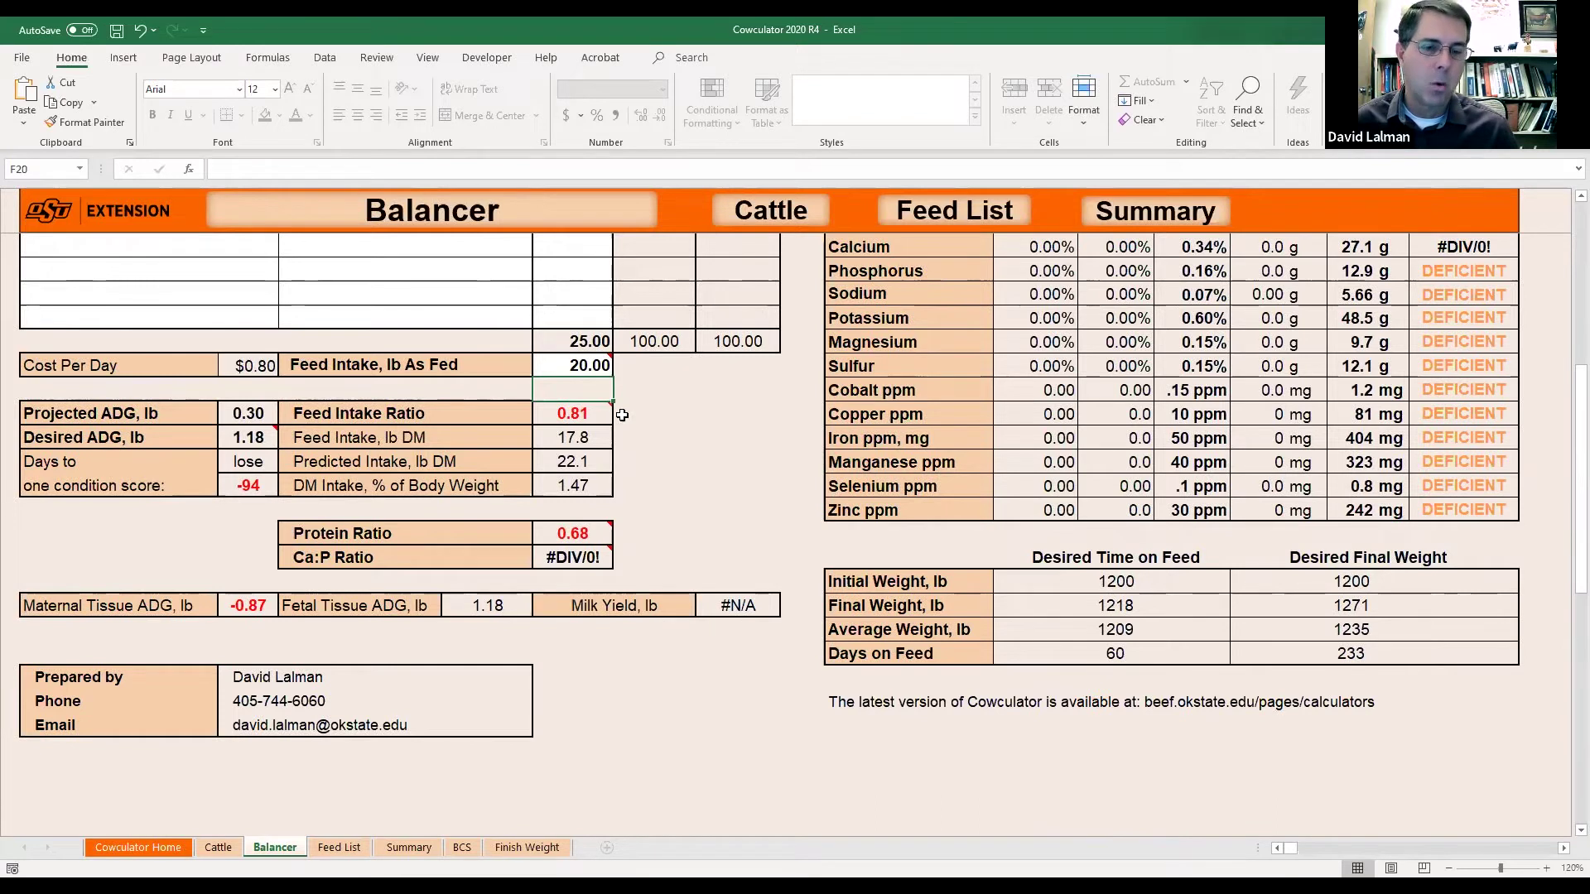
{"action": "left_click", "coordinate": [589, 367]}
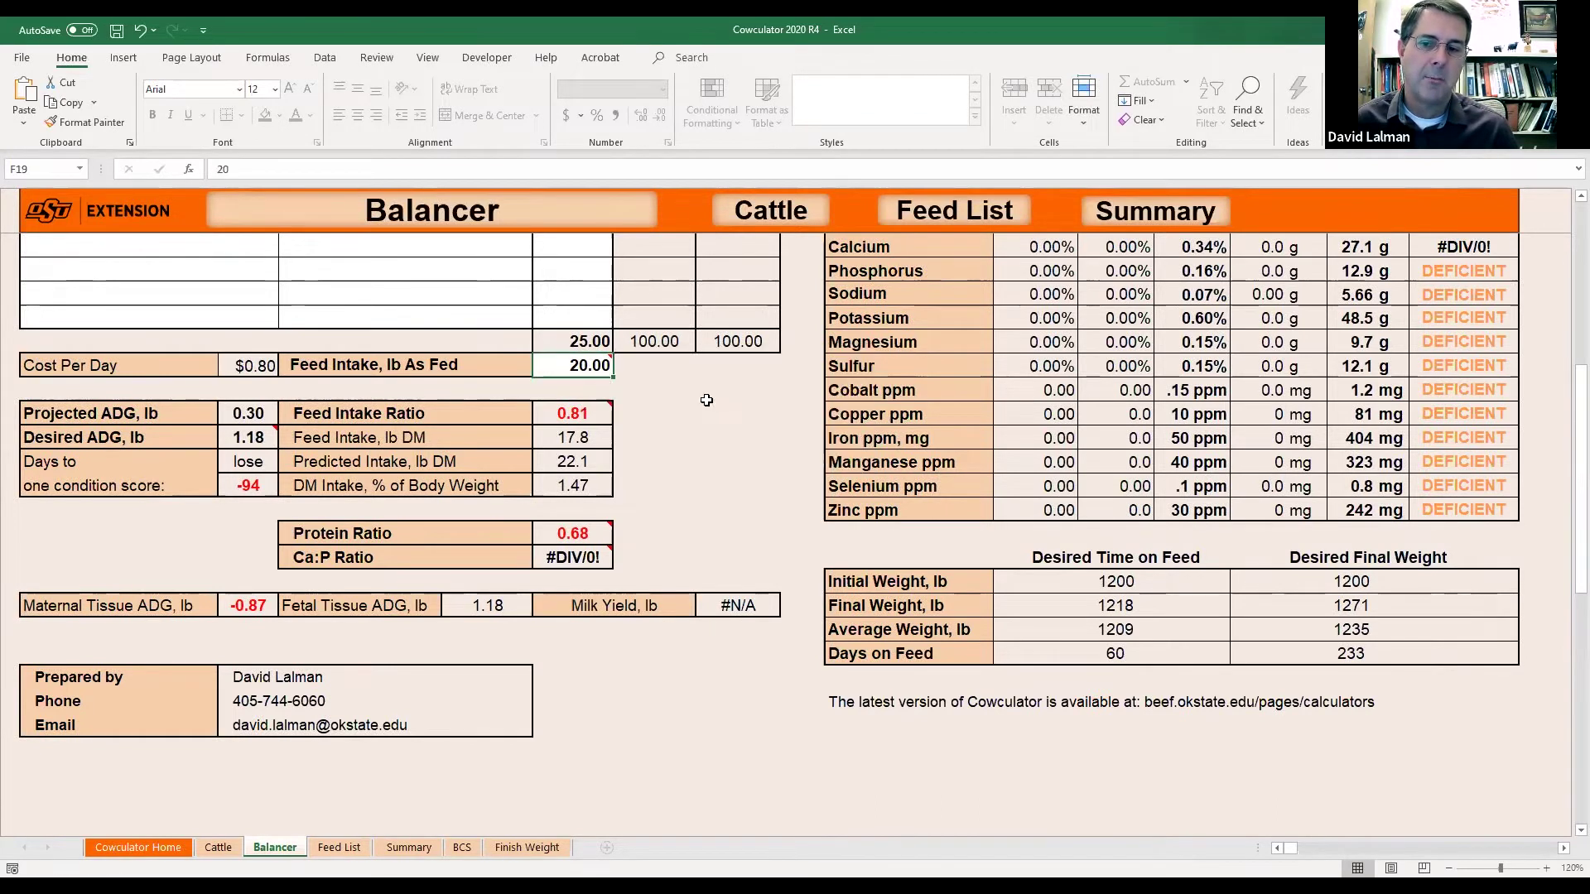
{"action": "type", "text": "30"}
{"action": "key", "text": "Return"}
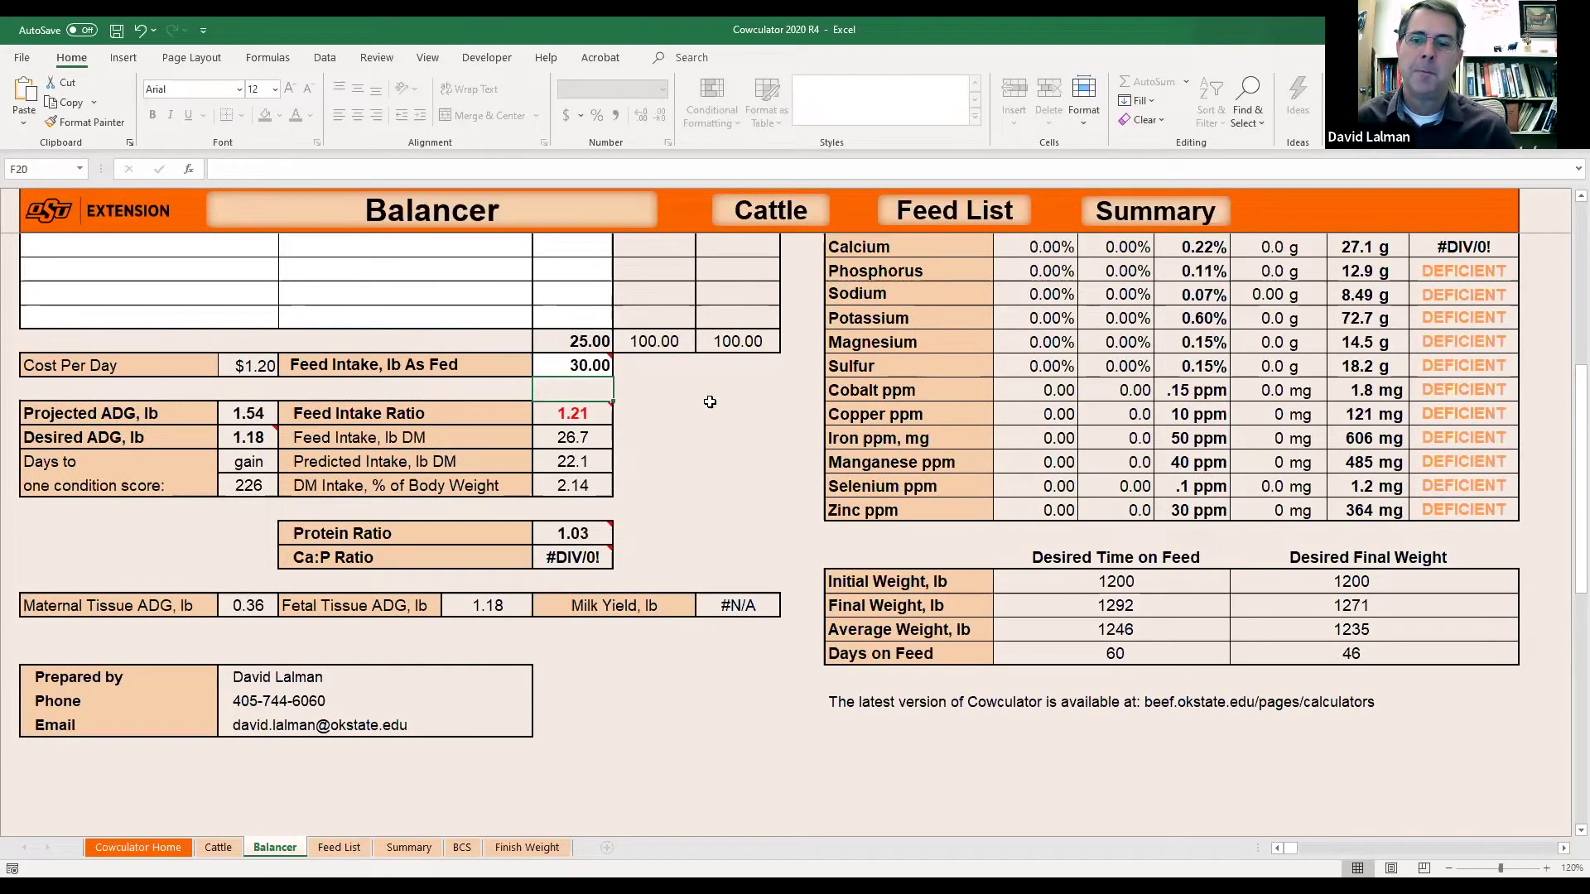
{"action": "mouse_move", "coordinate": [563, 413]}
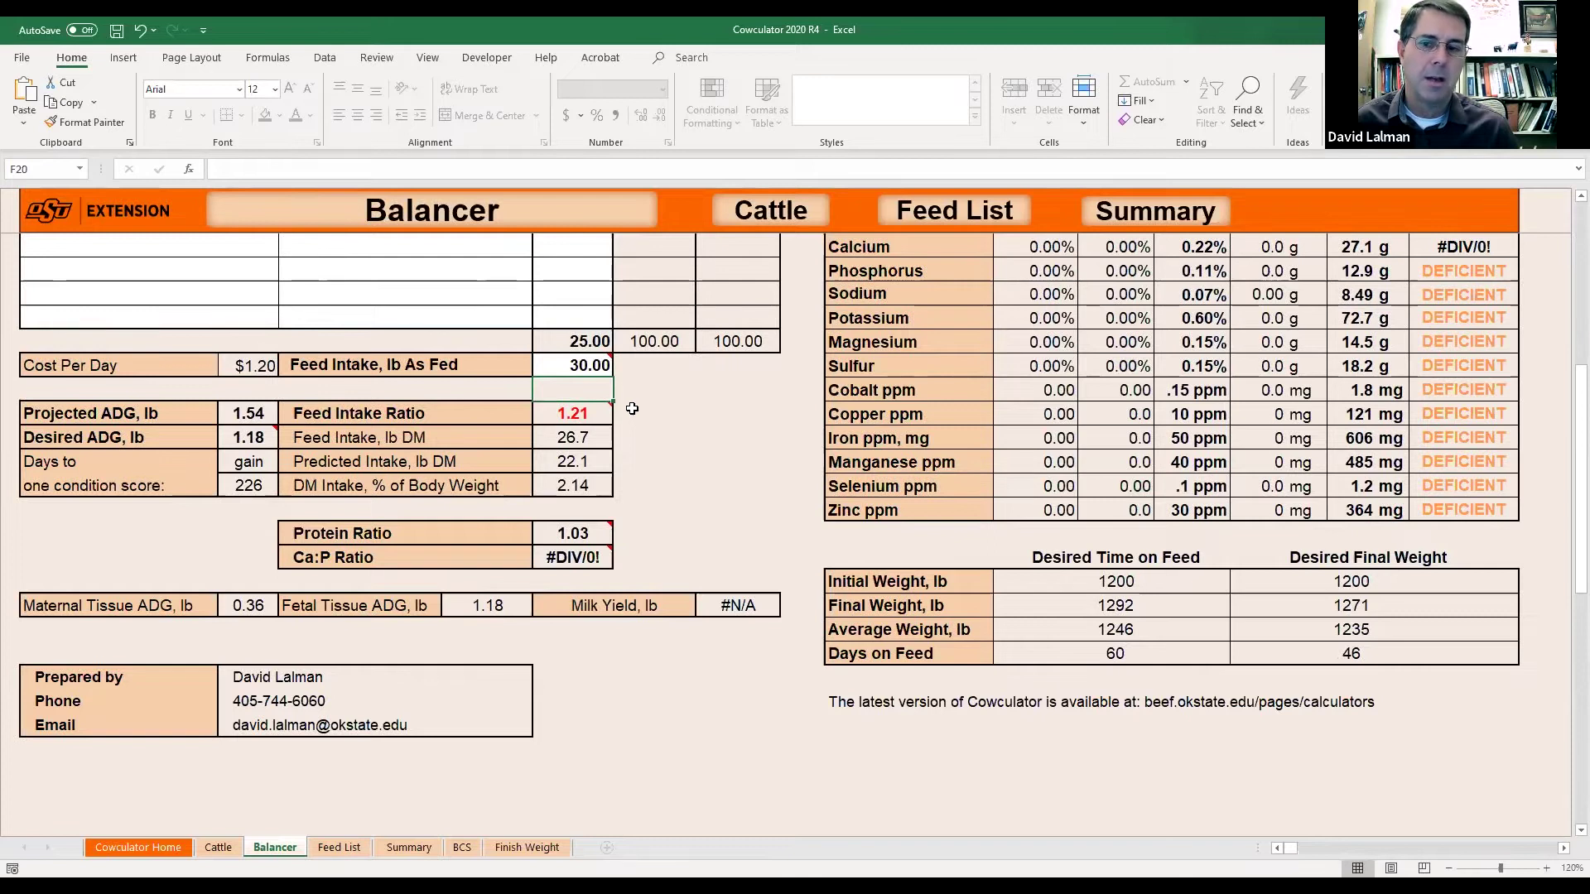
{"action": "left_click", "coordinate": [593, 362]}
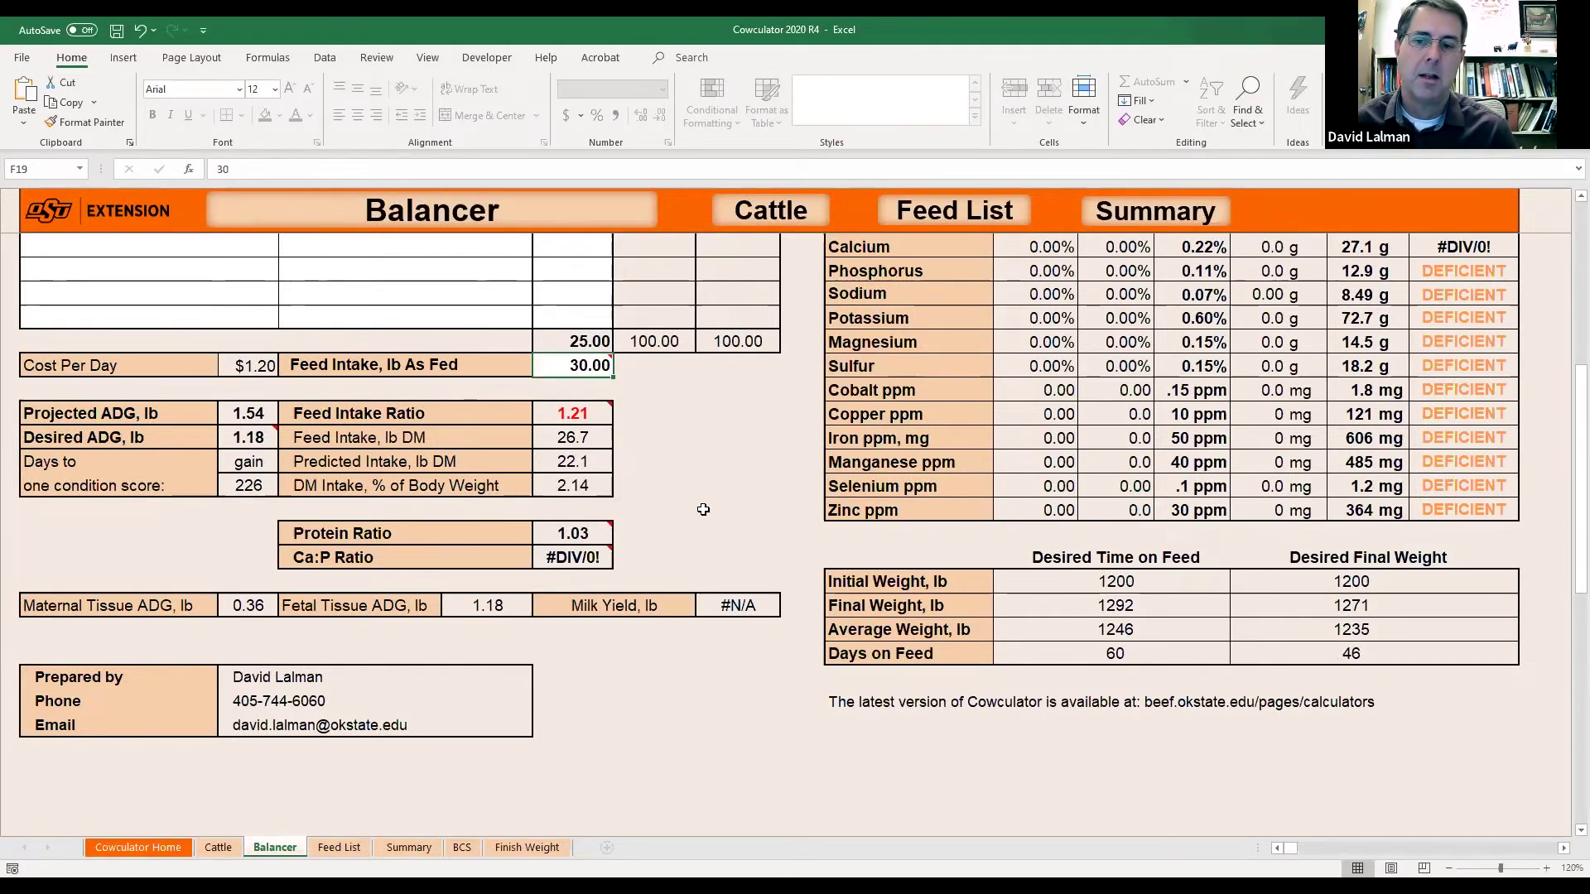
{"action": "type", "text": "25"}
{"action": "key", "text": "Return"}
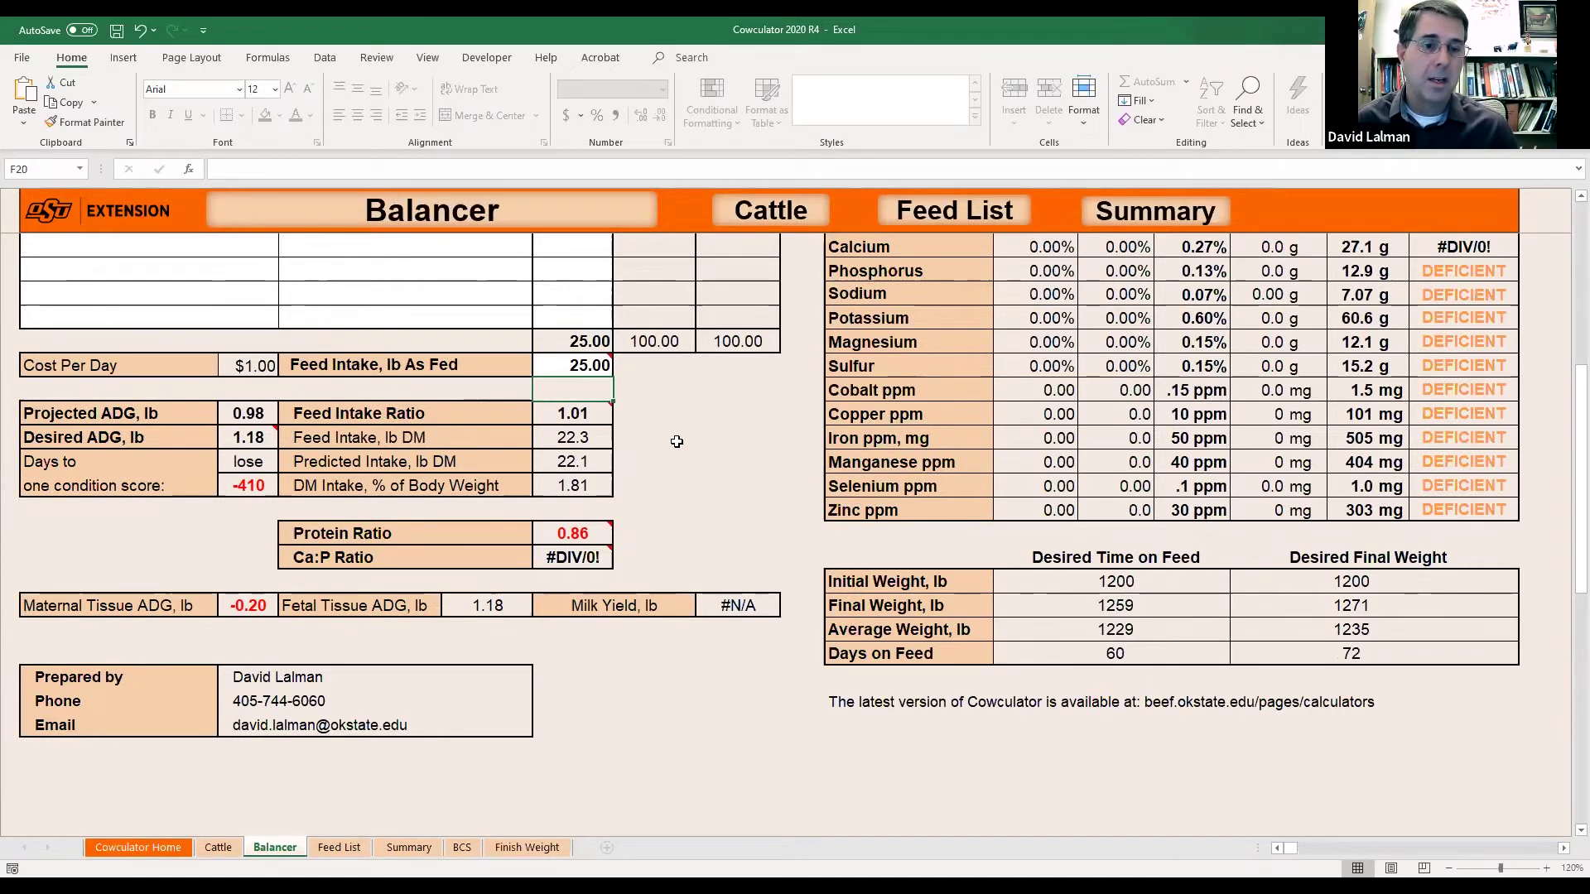
{"action": "left_click", "coordinate": [579, 540]}
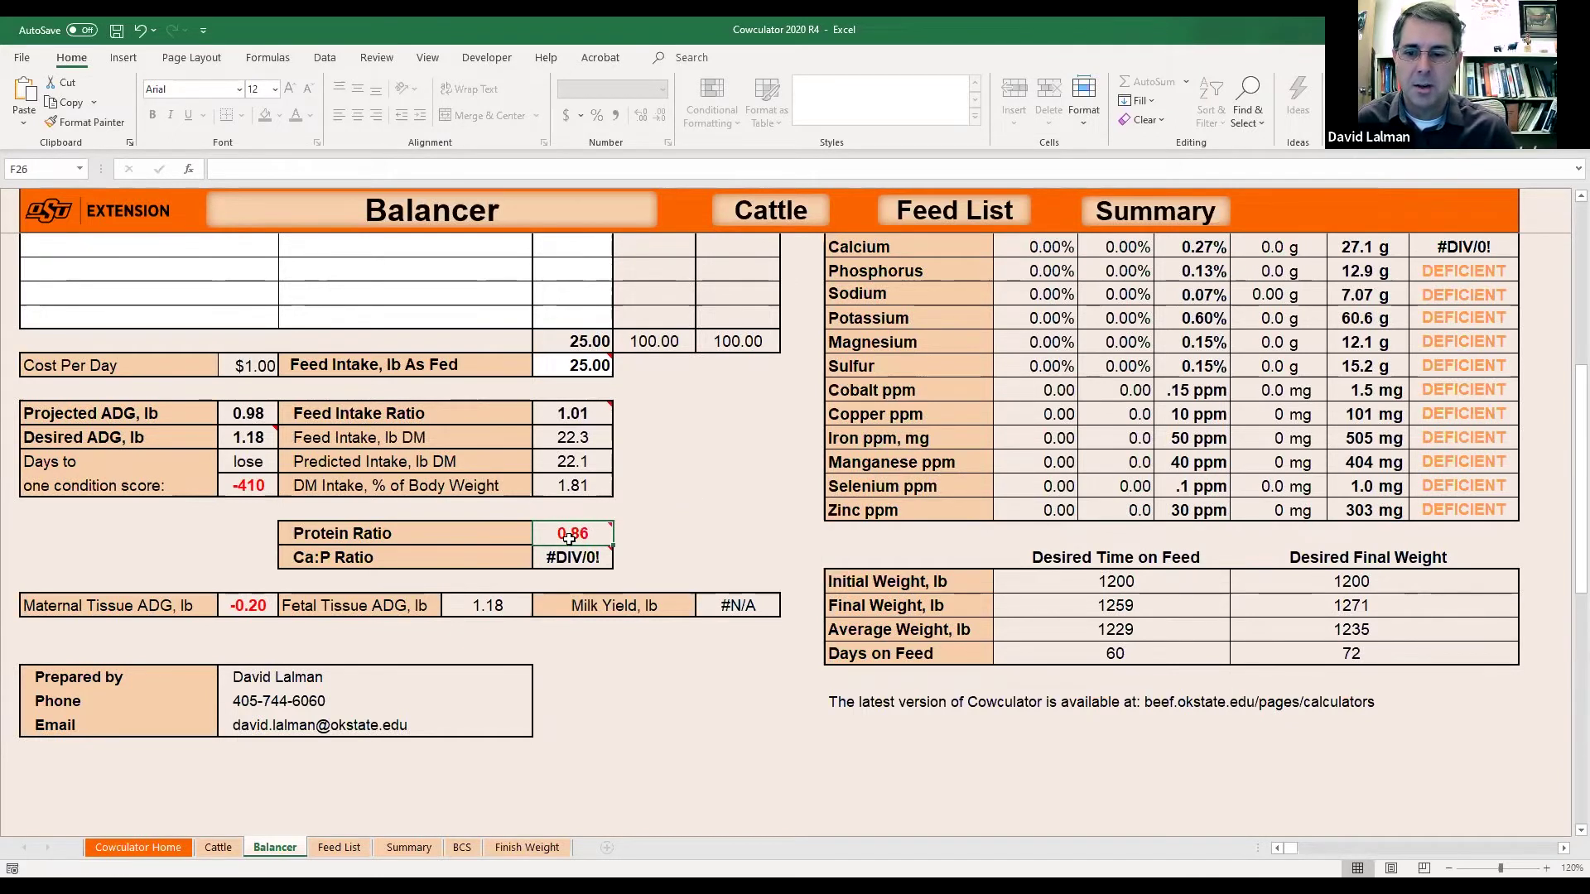
{"action": "mouse_move", "coordinate": [563, 537]}
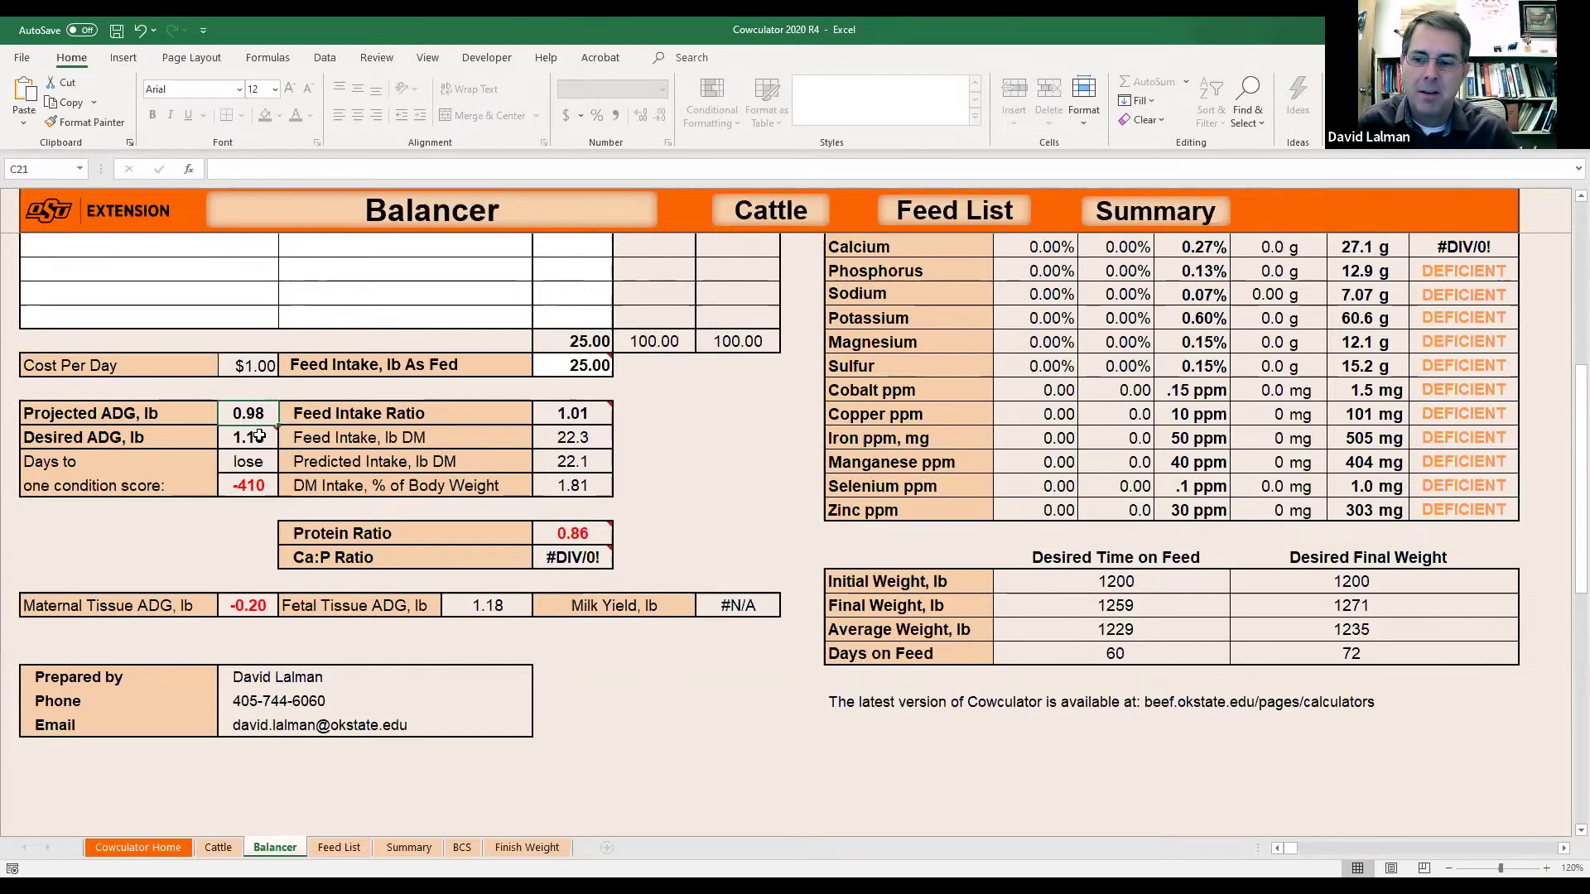
{"action": "mouse_move", "coordinate": [258, 436]}
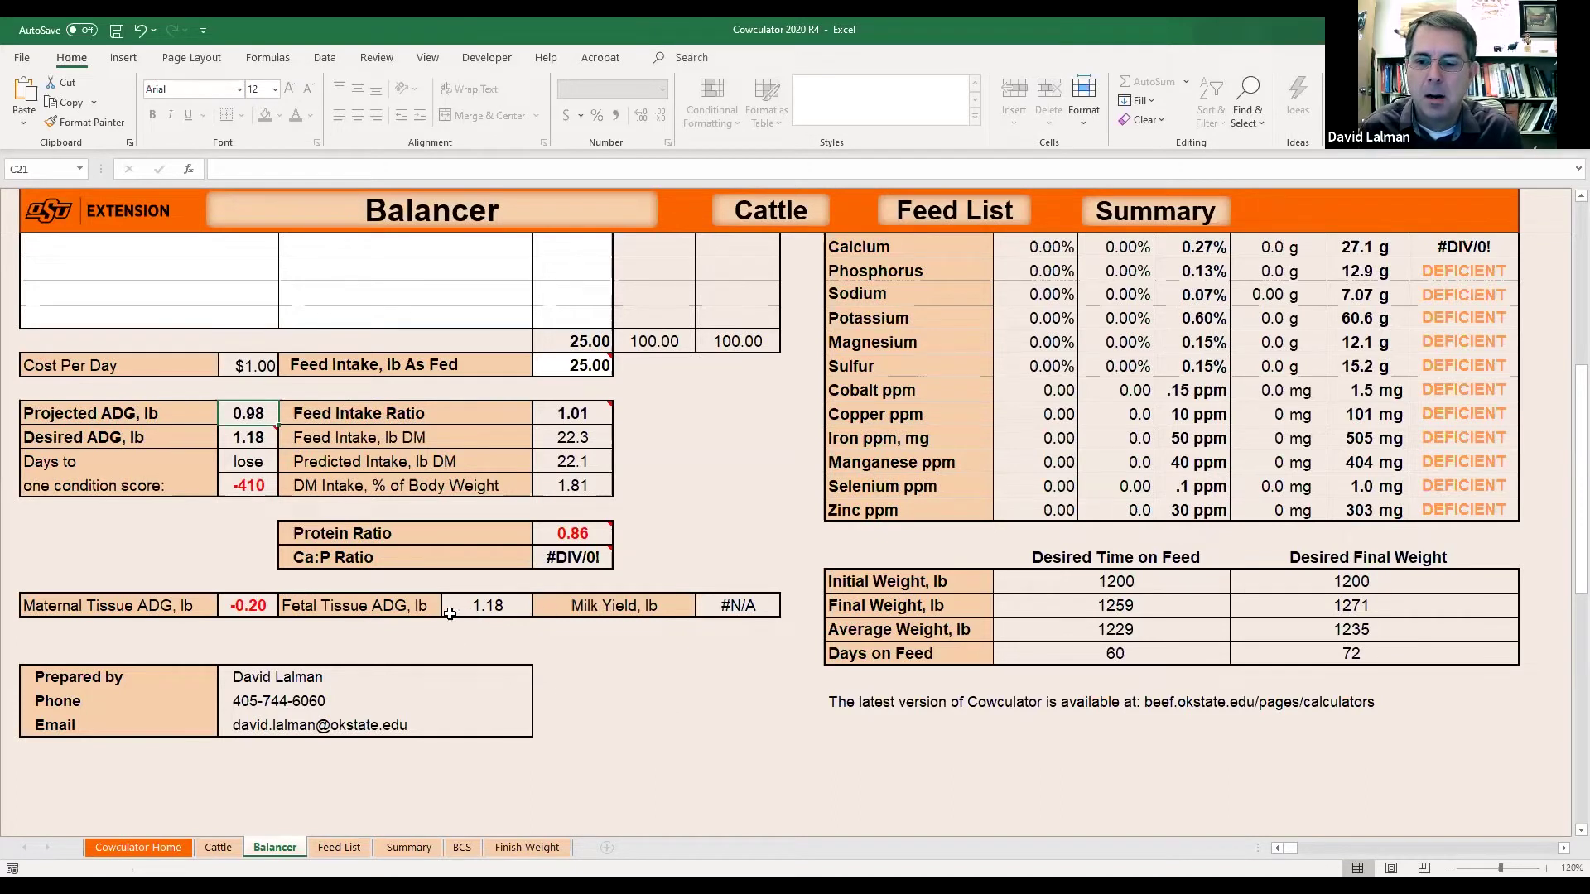
{"action": "left_click", "coordinate": [495, 610]}
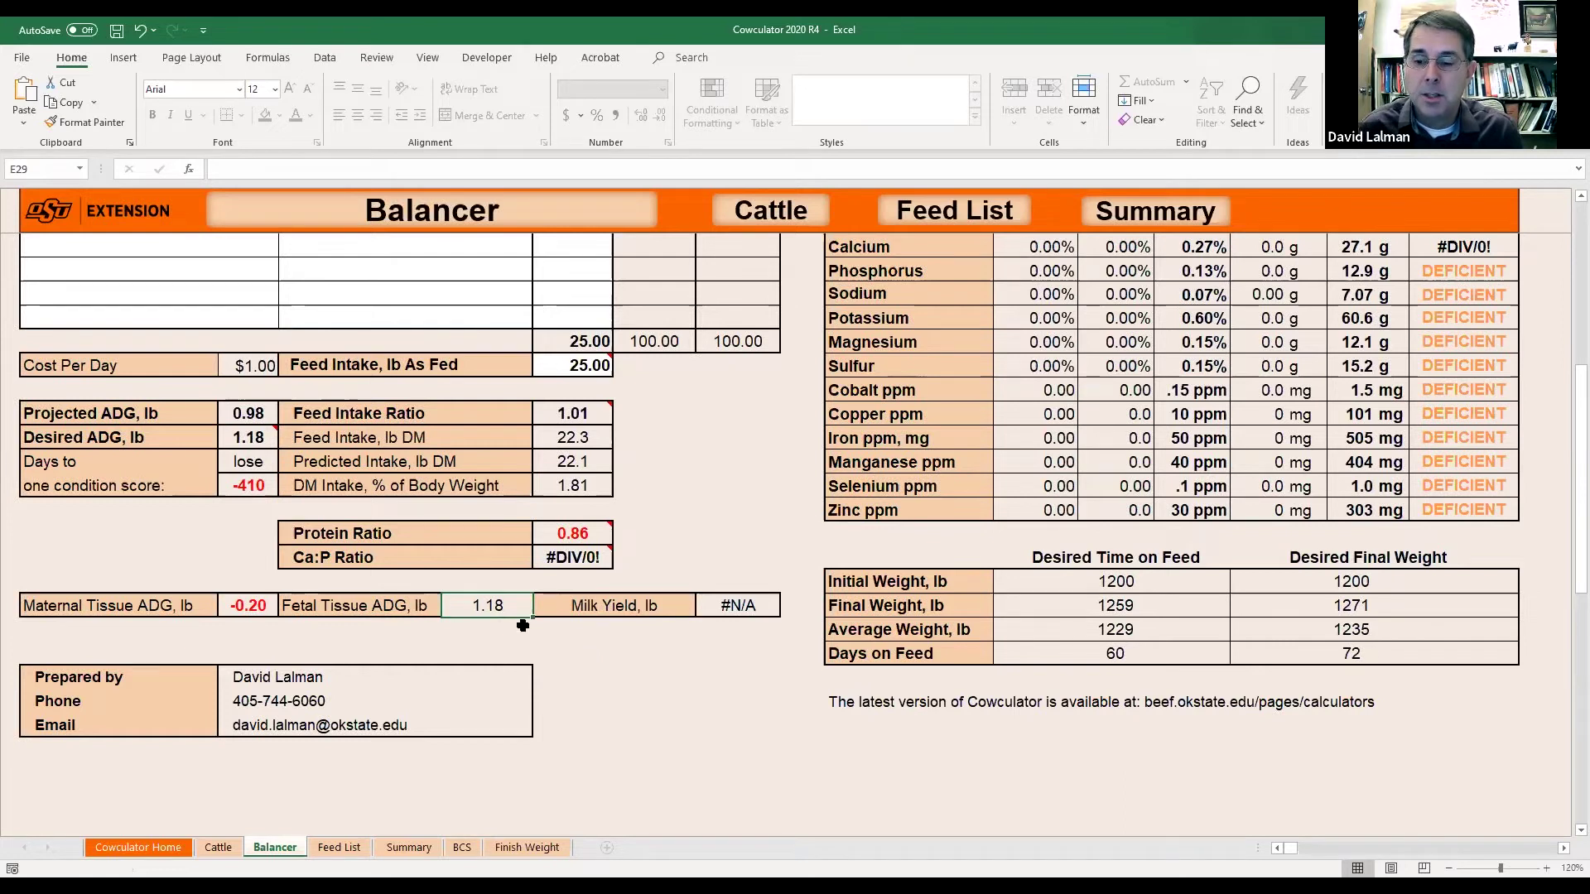
{"action": "left_click", "coordinate": [251, 439]}
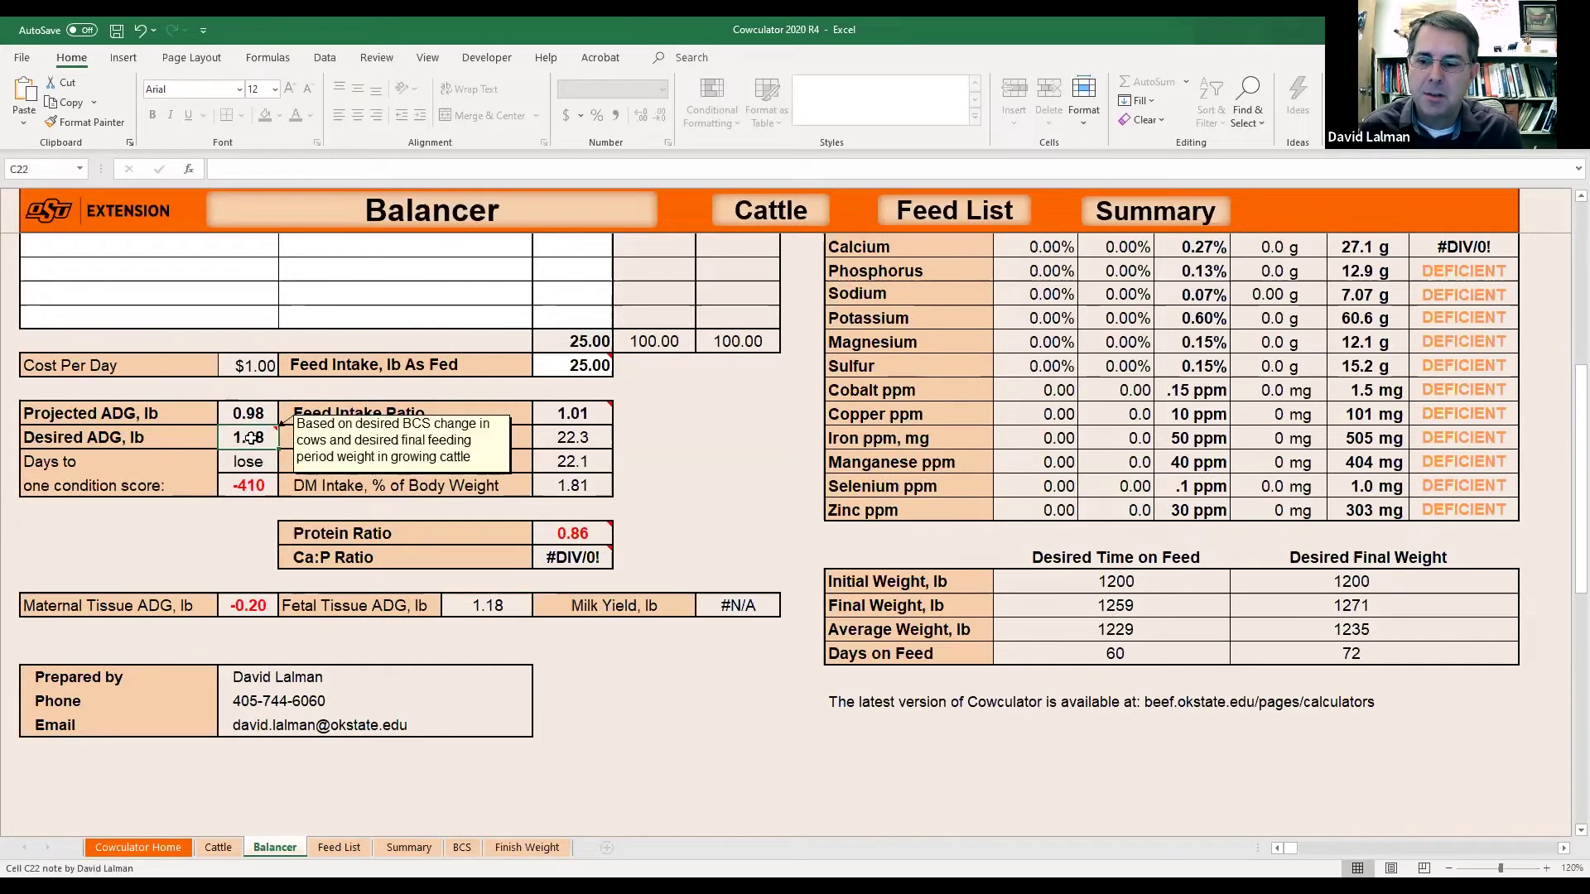
{"action": "left_click", "coordinate": [452, 609]}
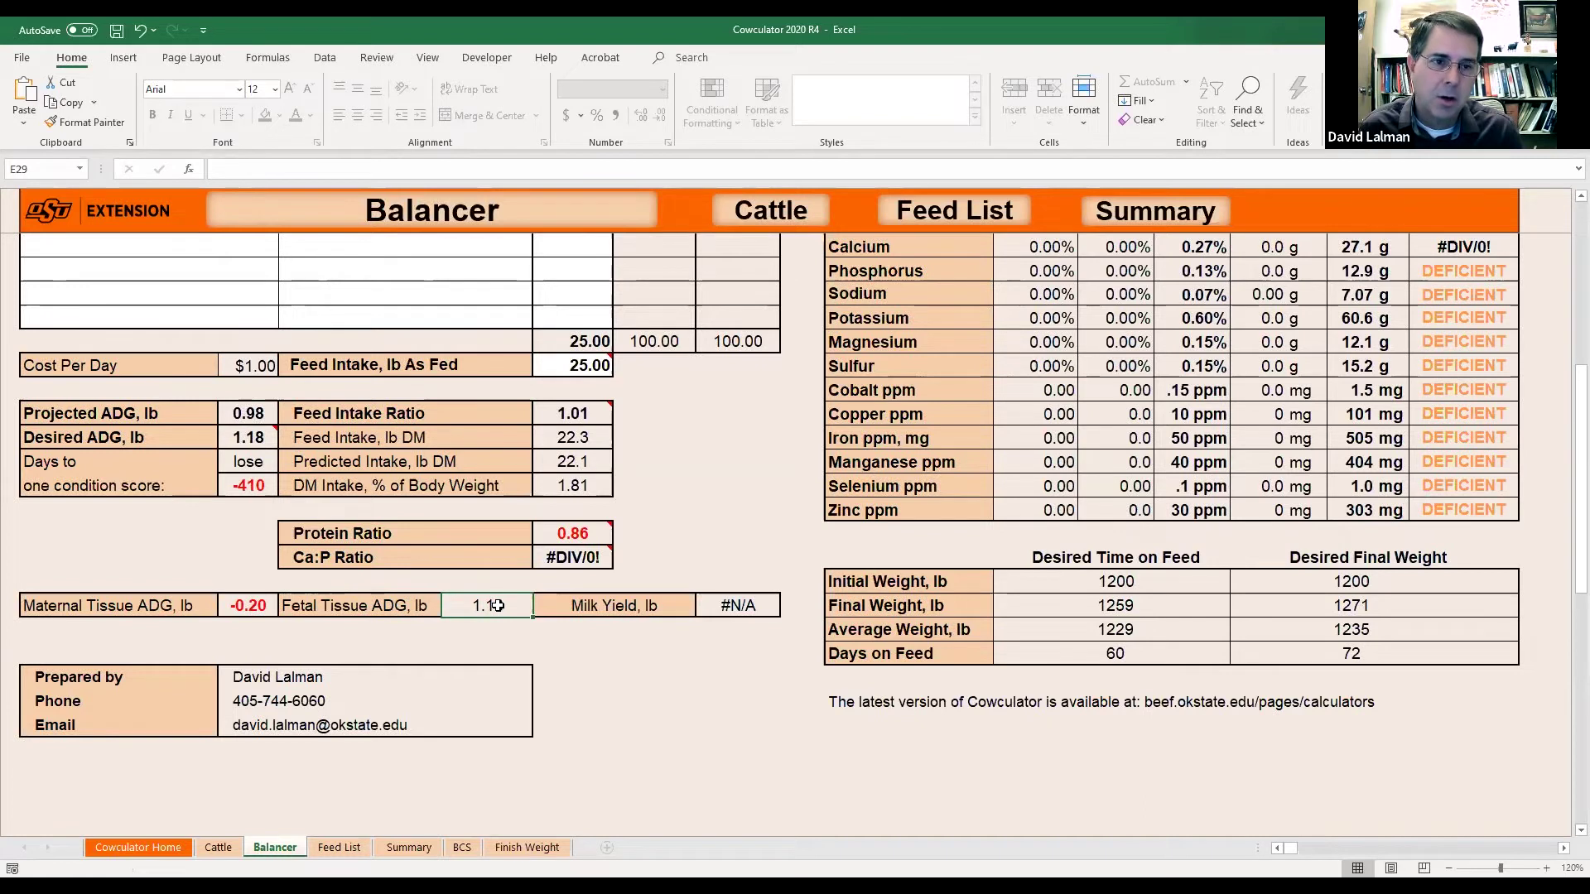
{"action": "left_click", "coordinate": [245, 607]}
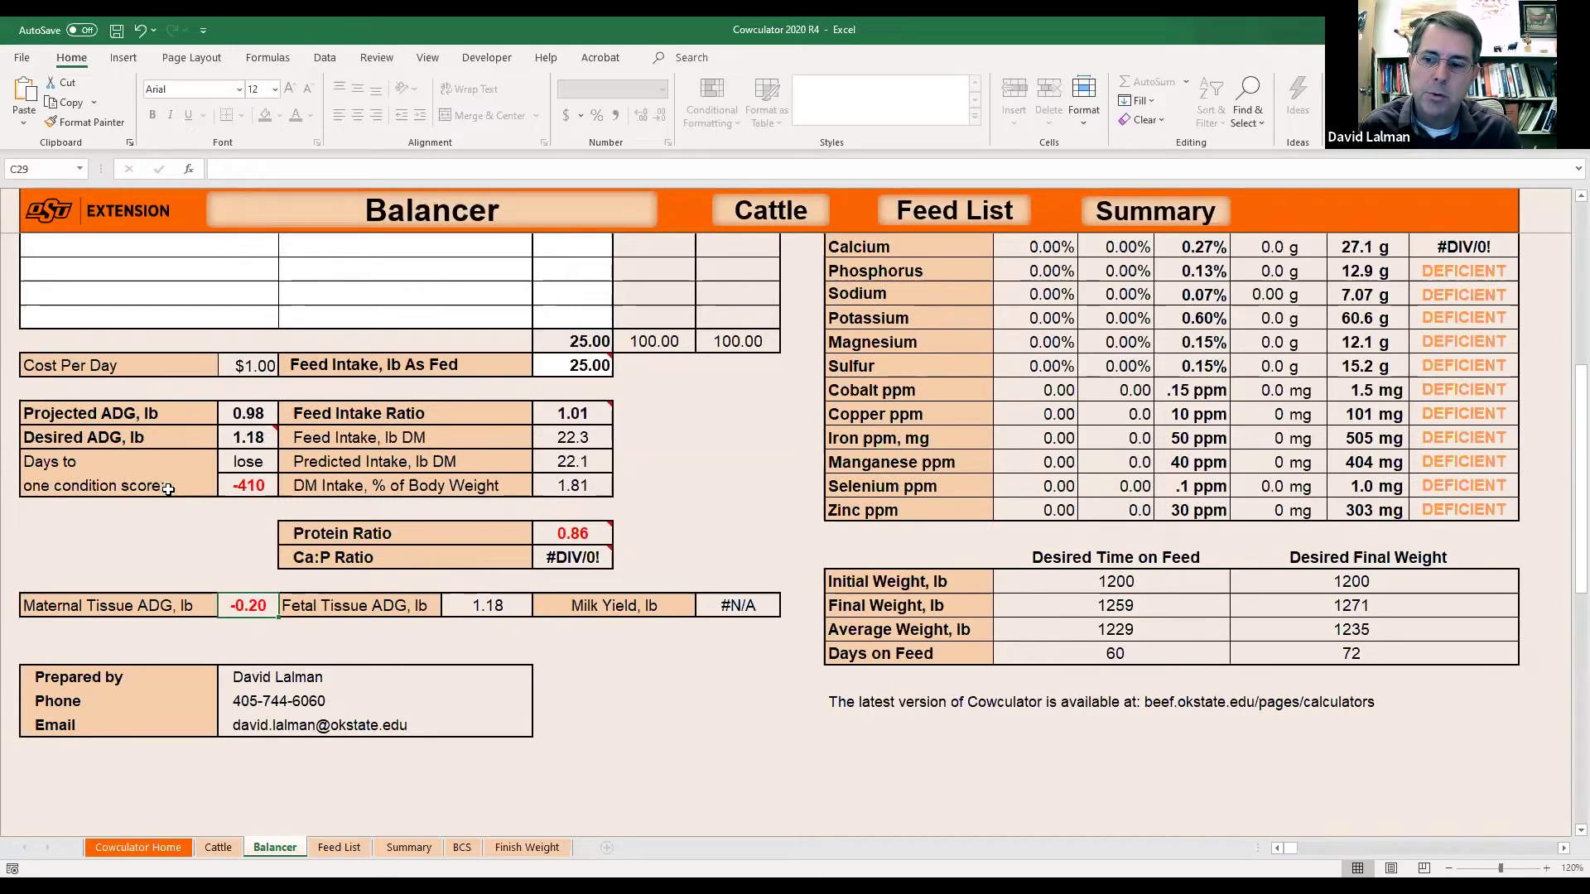
{"action": "left_click", "coordinate": [250, 491]}
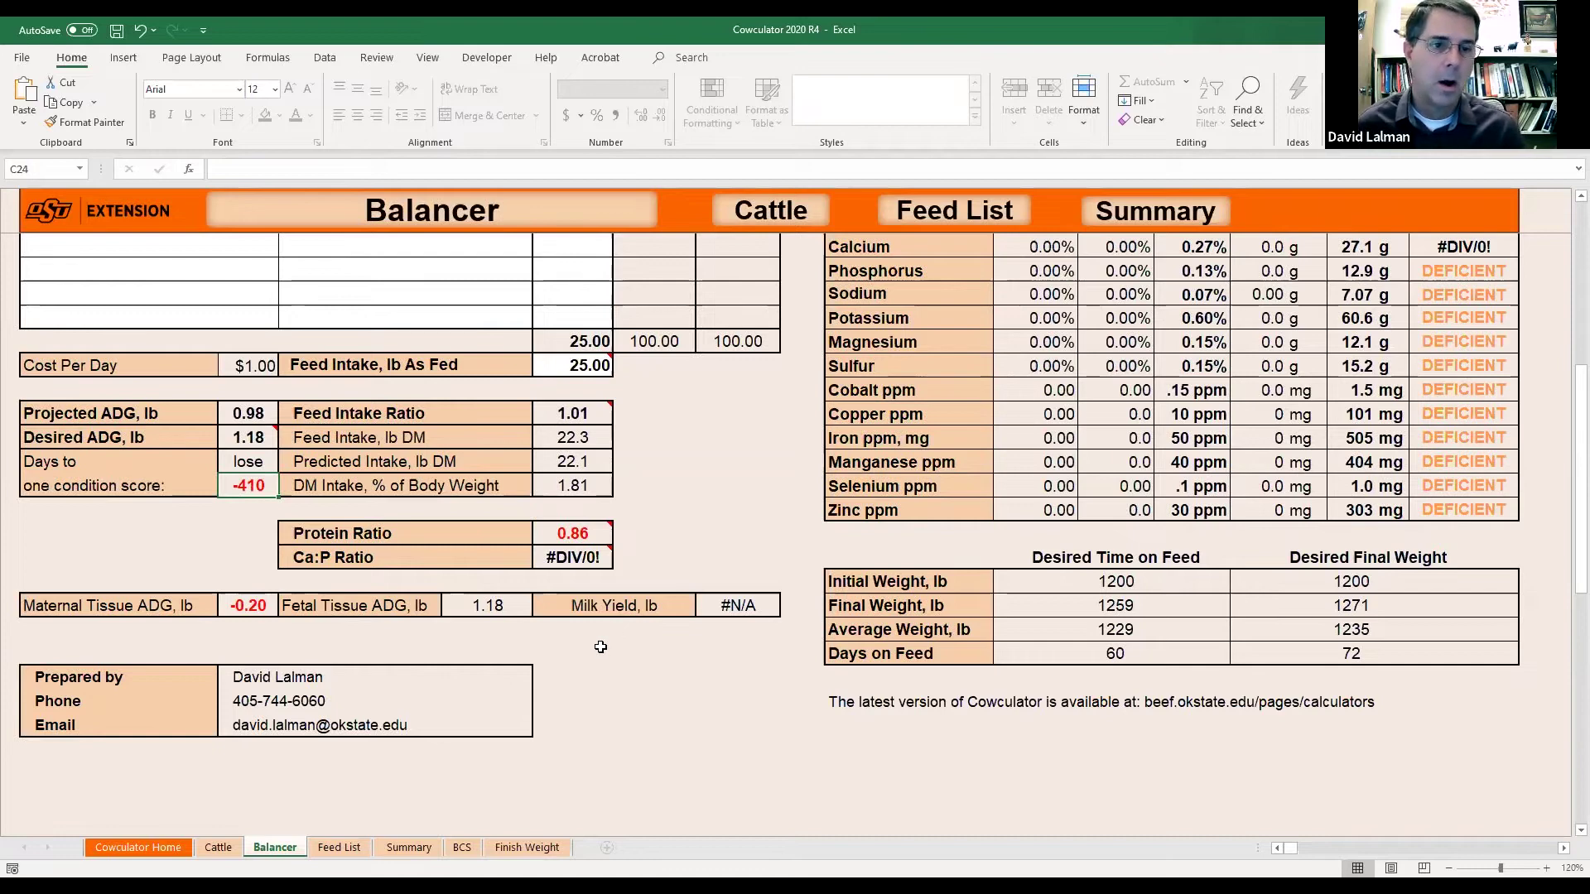
Set the second feed row's category to Commercial Feeds.
{"action": "scroll", "coordinate": [603, 643], "scroll_direction": "up", "scroll_amount": 2}
{"action": "scroll", "coordinate": [600, 647], "scroll_direction": "up", "scroll_amount": 2}
{"action": "scroll", "coordinate": [600, 647], "scroll_direction": "down", "scroll_amount": 4}
{"action": "scroll", "coordinate": [600, 647], "scroll_direction": "up", "scroll_amount": 2}
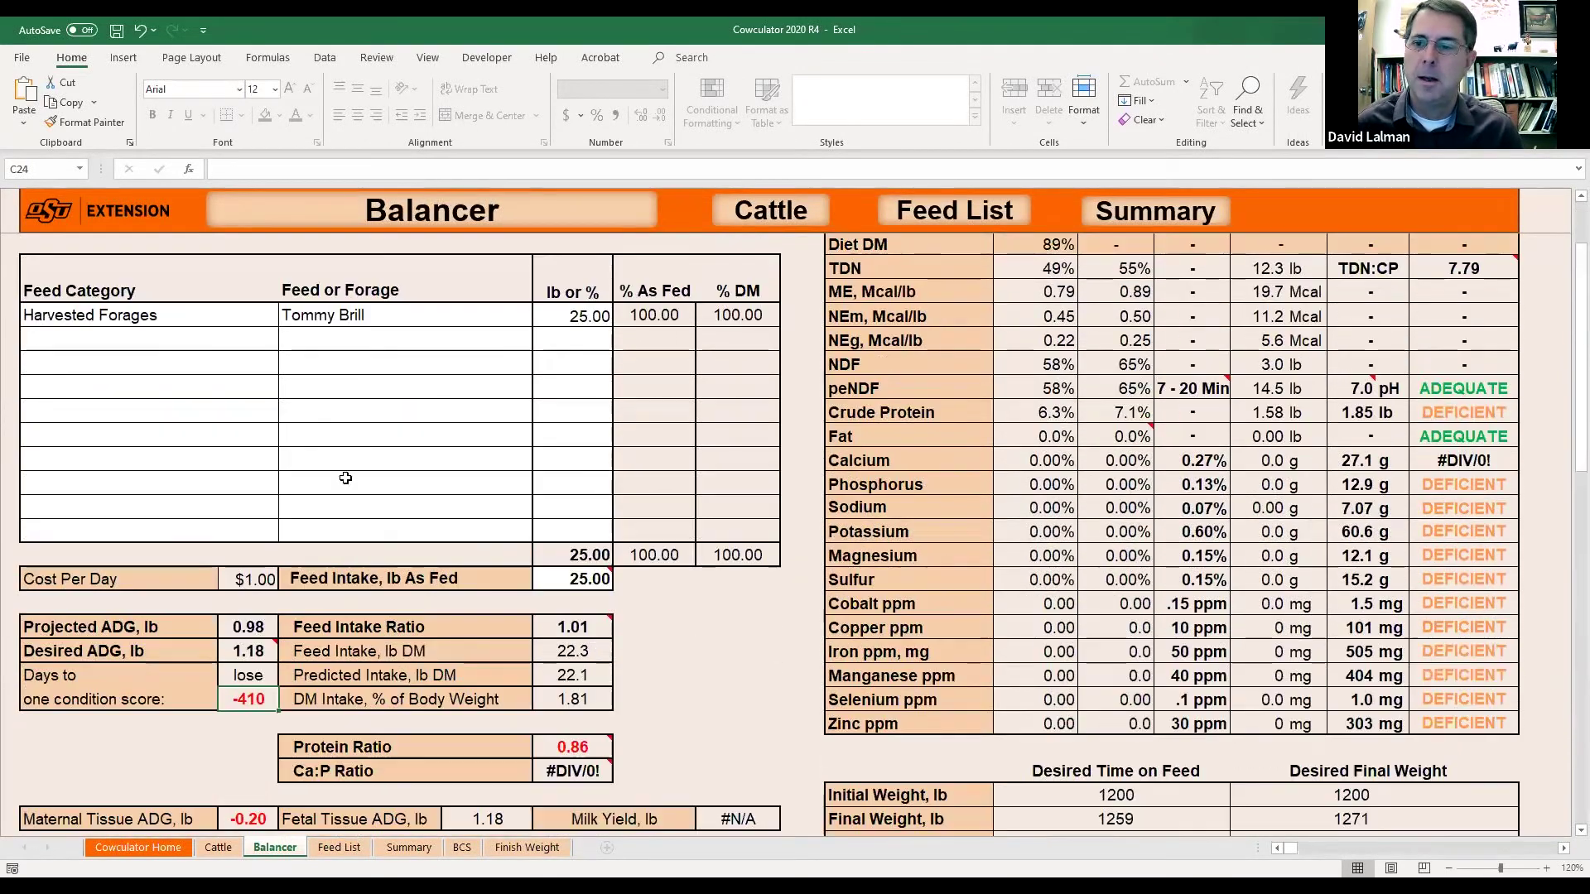
{"action": "left_click", "coordinate": [208, 345]}
{"action": "left_click", "coordinate": [287, 343]}
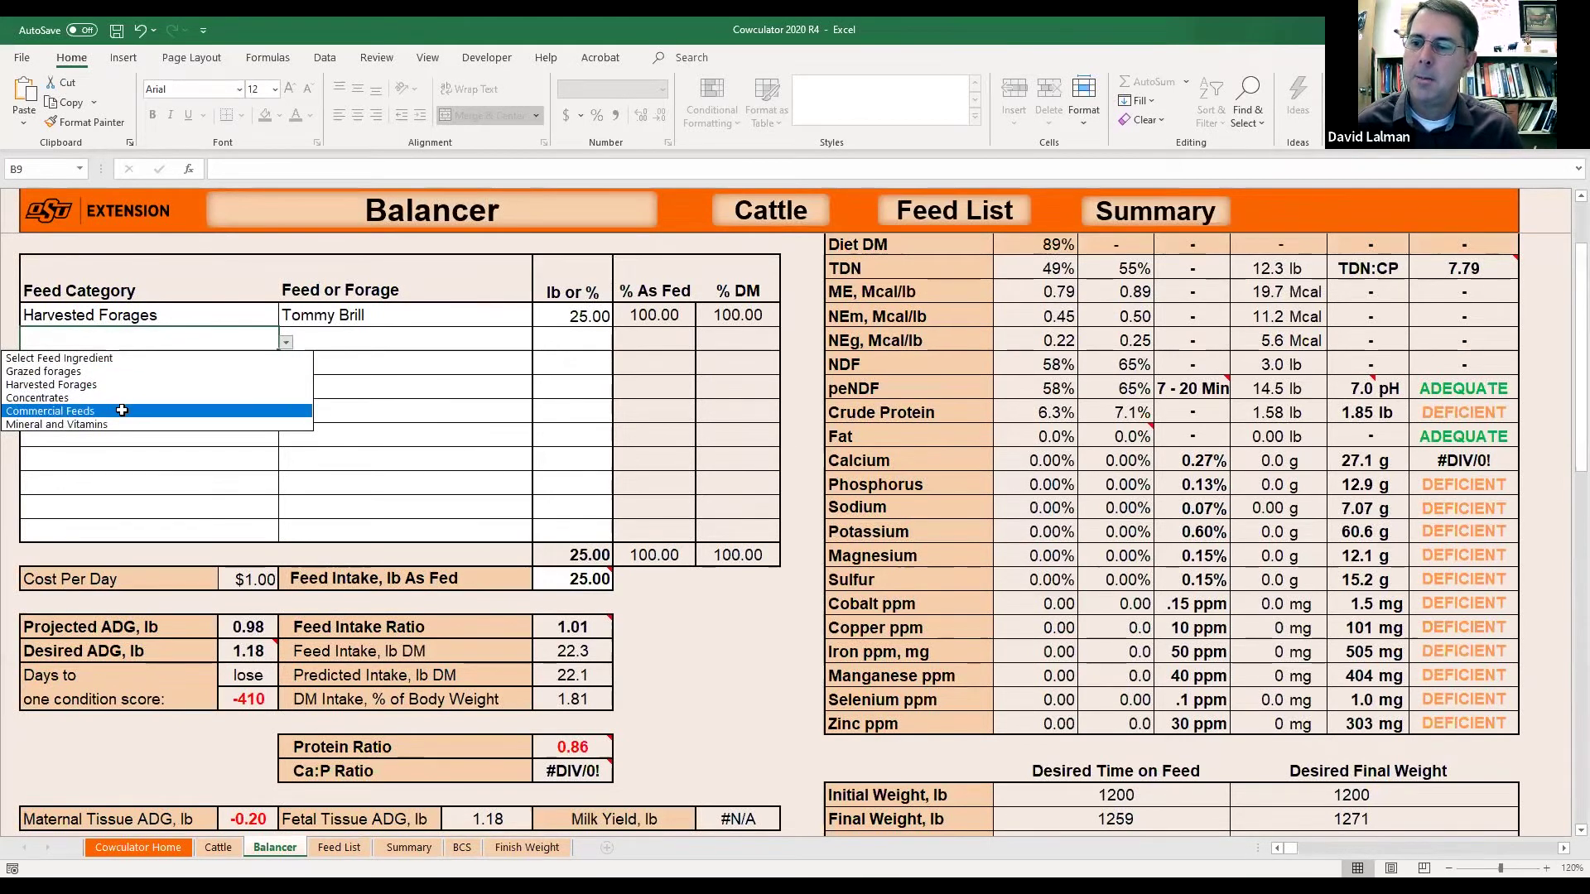
{"action": "left_click", "coordinate": [122, 411]}
Choose Range Cube, 20% as the commercial feed and enter 2 lb.
{"action": "left_click", "coordinate": [398, 344]}
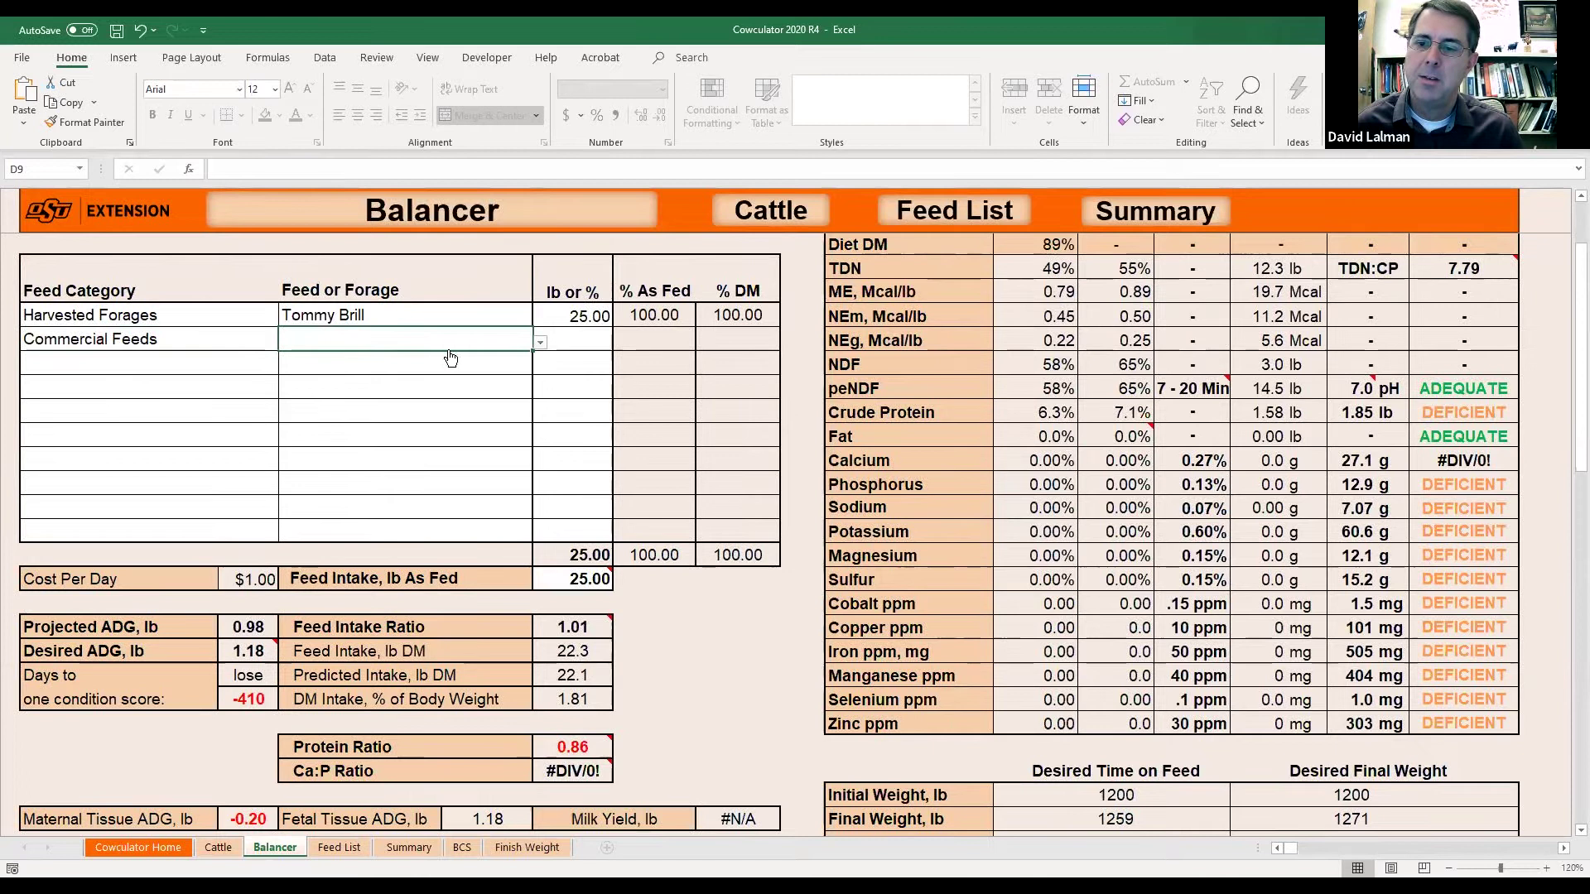
{"action": "left_click", "coordinate": [540, 346]}
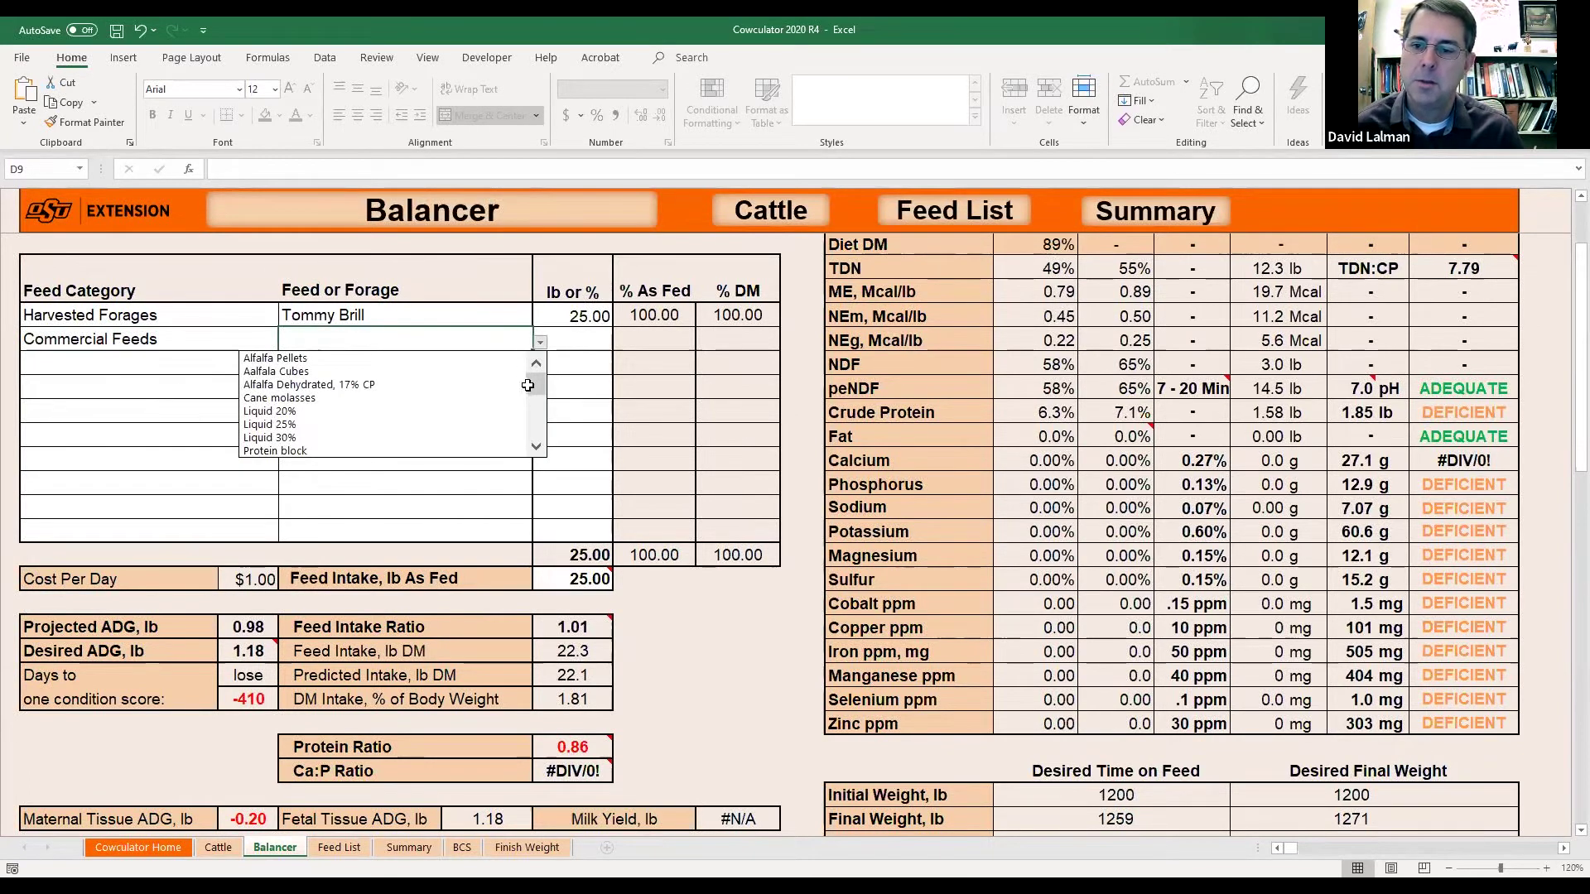
{"action": "left_click_drag", "start_coordinate": [534, 385], "coordinate": [535, 410]}
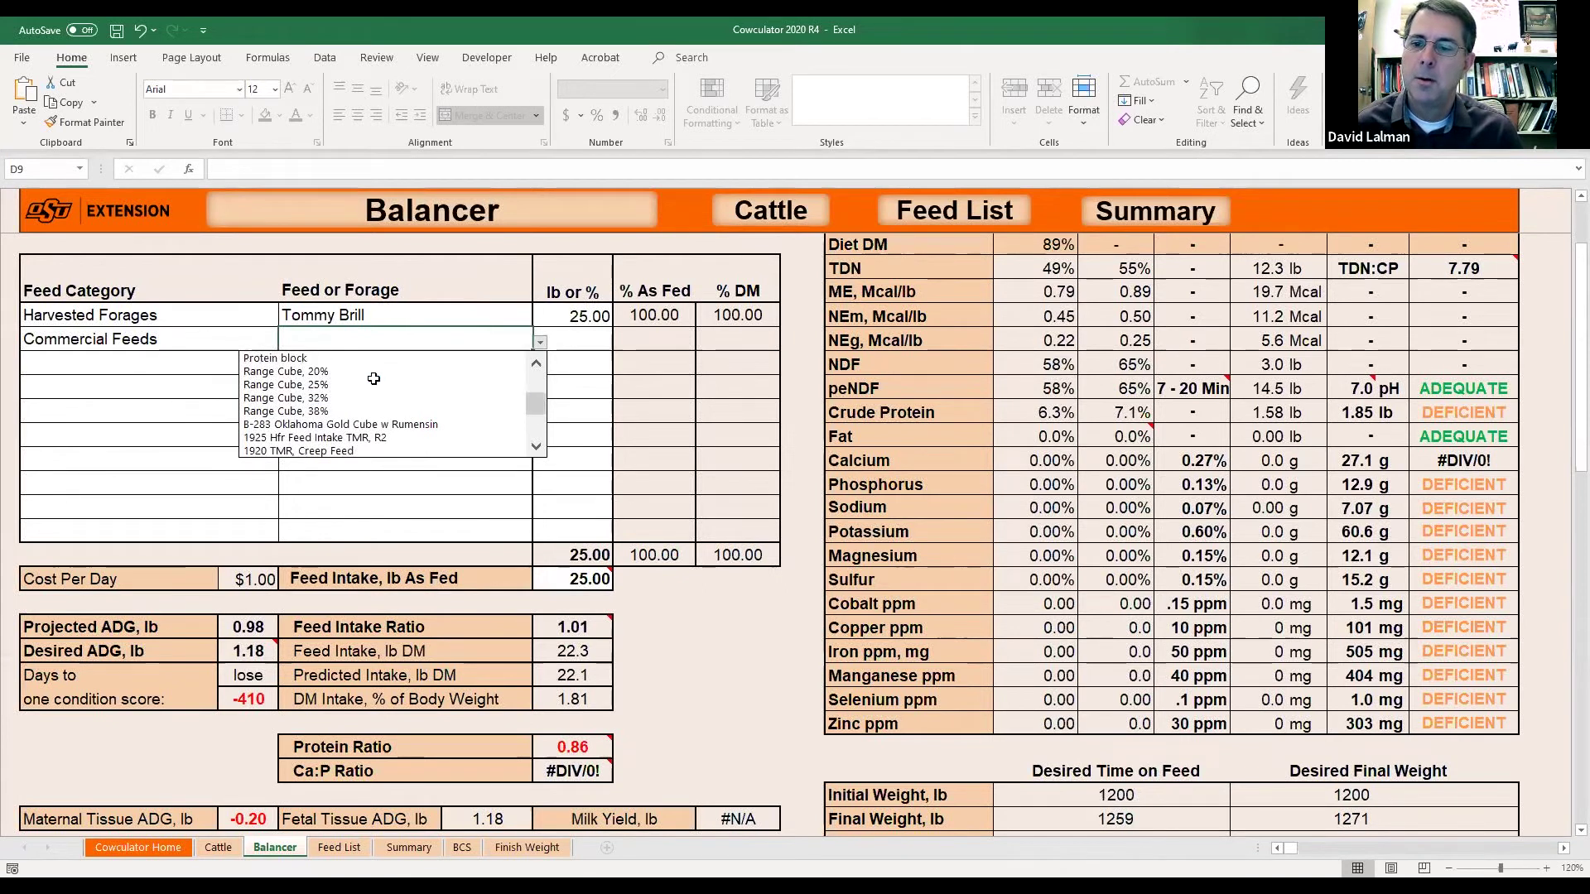
{"action": "left_click", "coordinate": [331, 359]}
{"action": "left_click", "coordinate": [569, 339]}
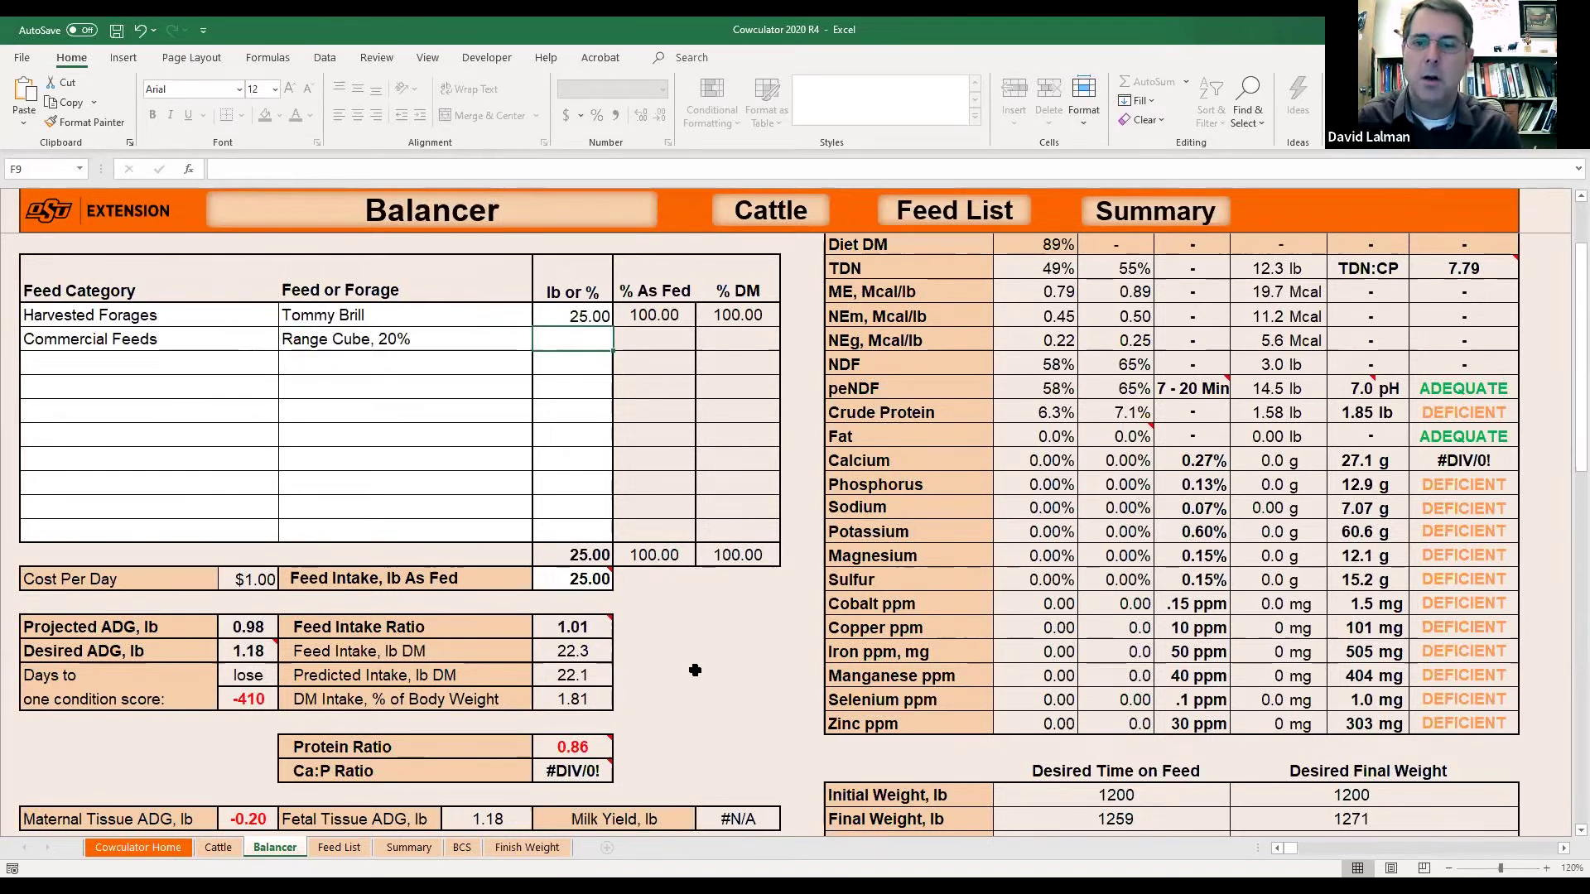
{"action": "type", "text": "2"}
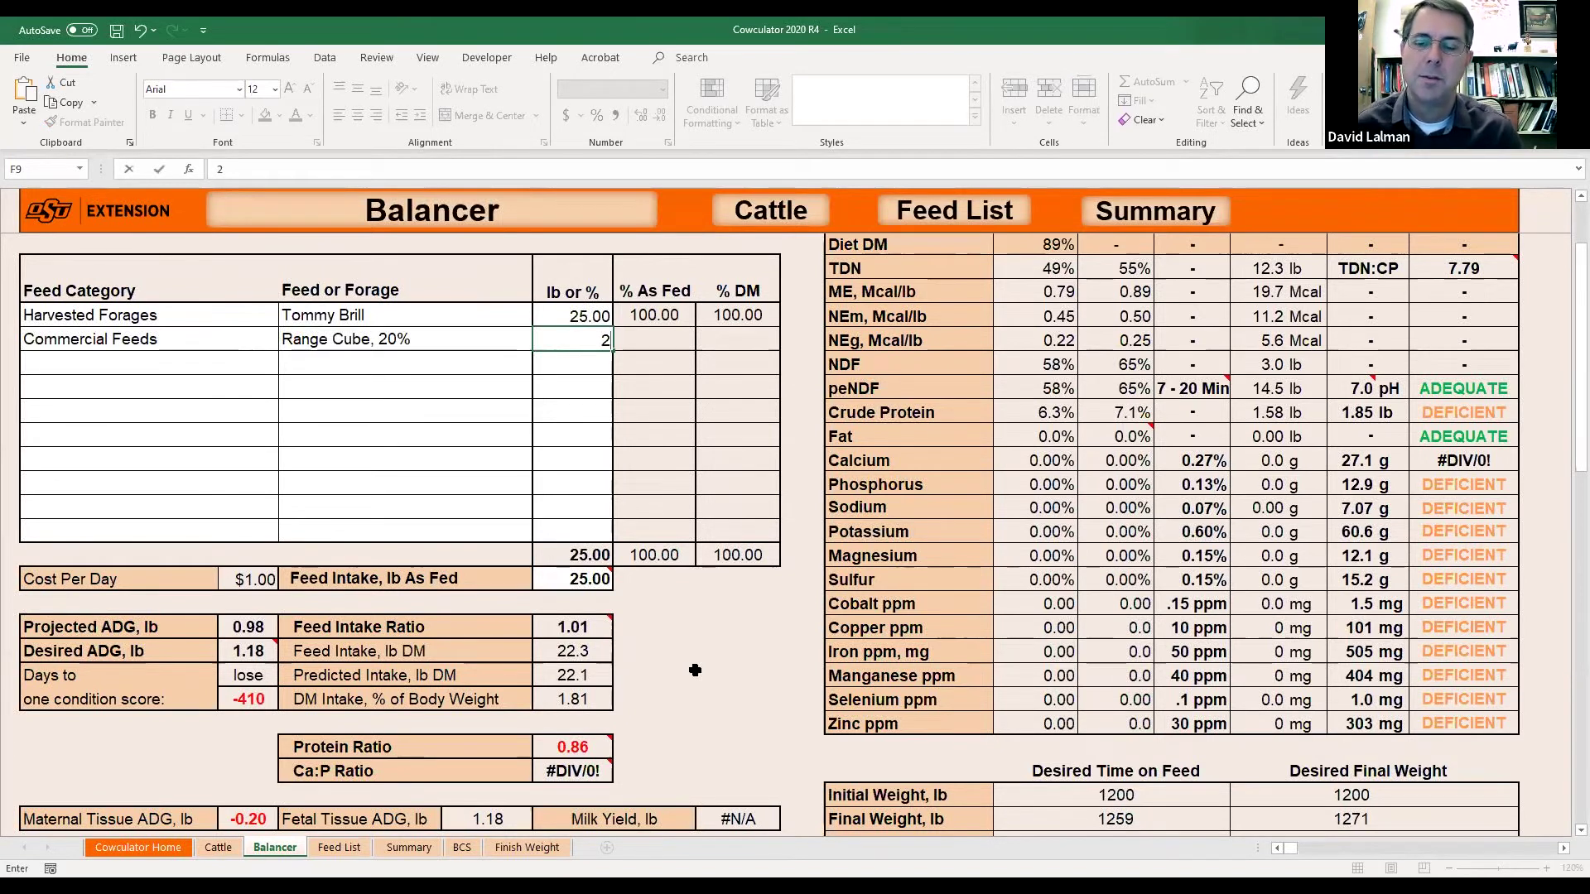
{"action": "key", "text": "Return"}
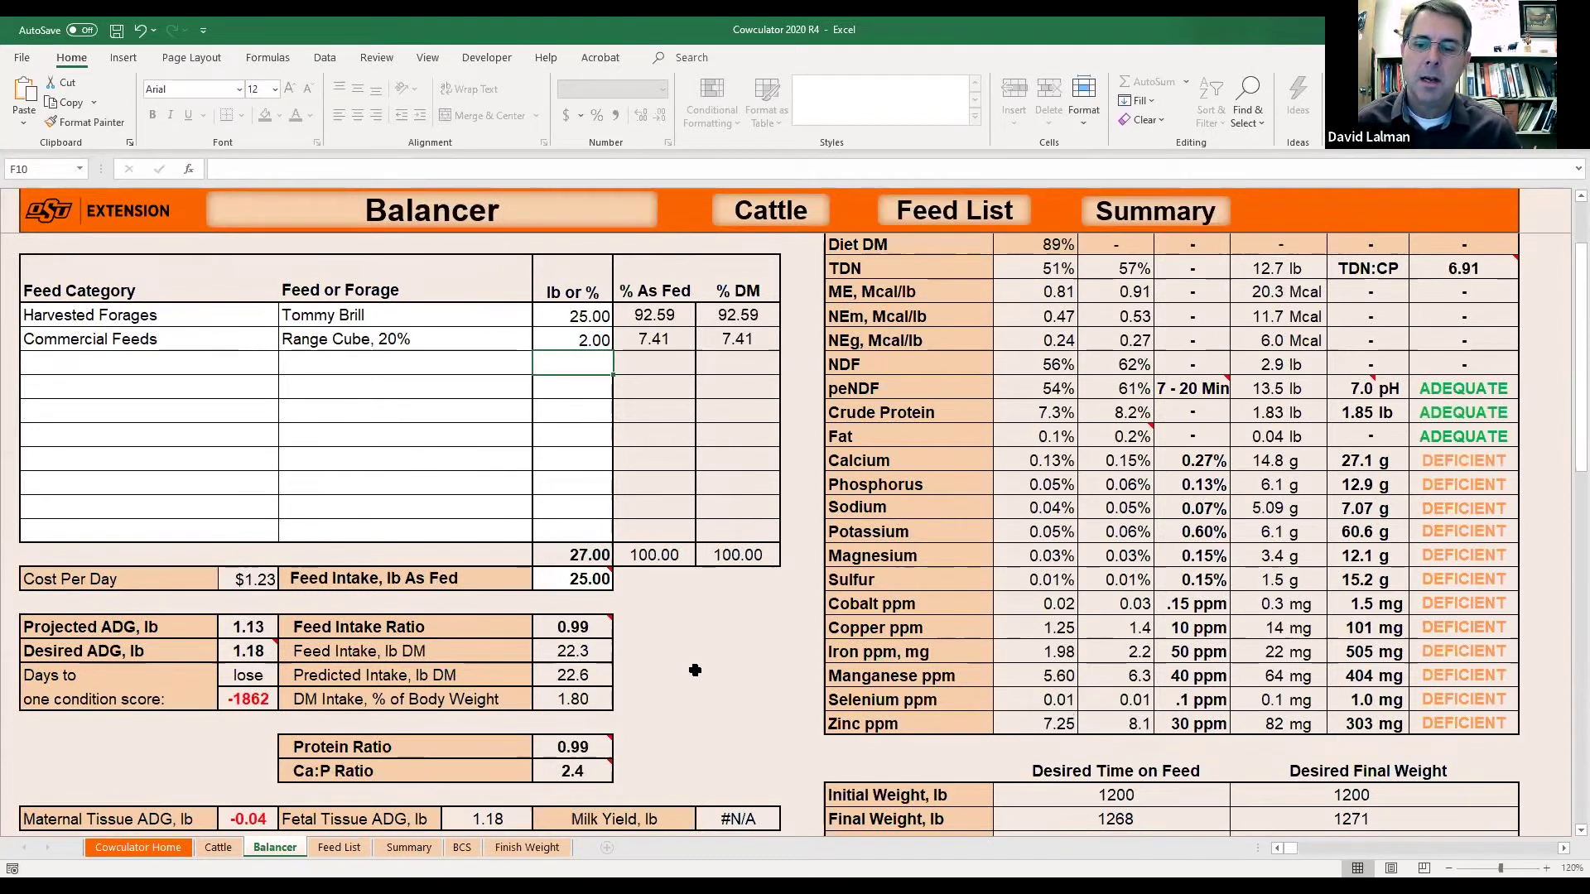
{"action": "left_click", "coordinate": [586, 579]}
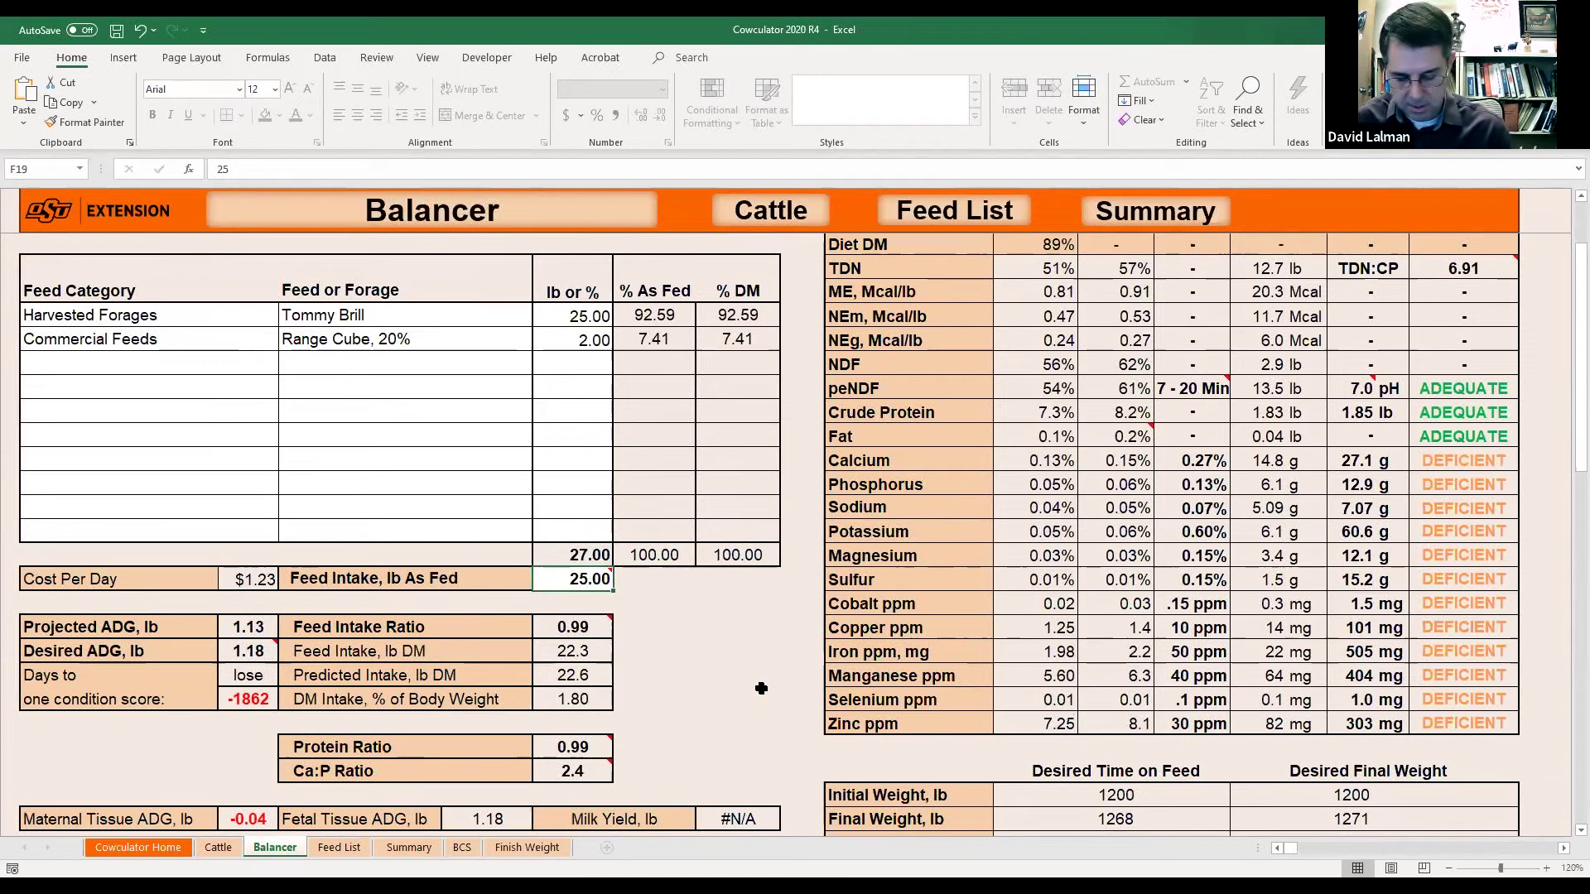
{"action": "type", "text": "27"}
{"action": "key", "text": "Return"}
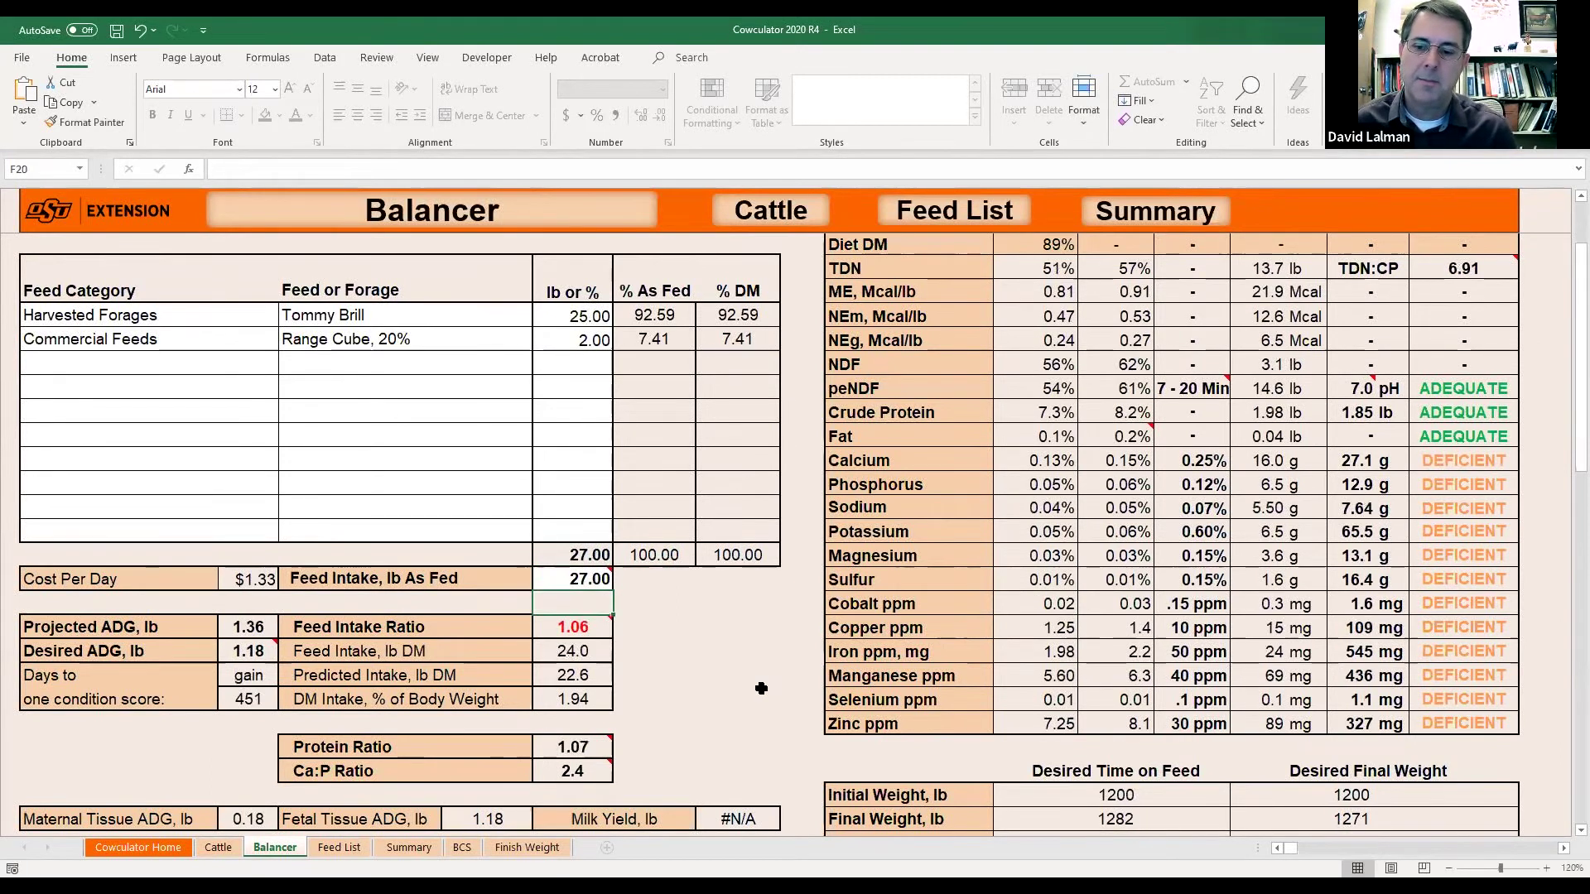
{"action": "mouse_move", "coordinate": [572, 628]}
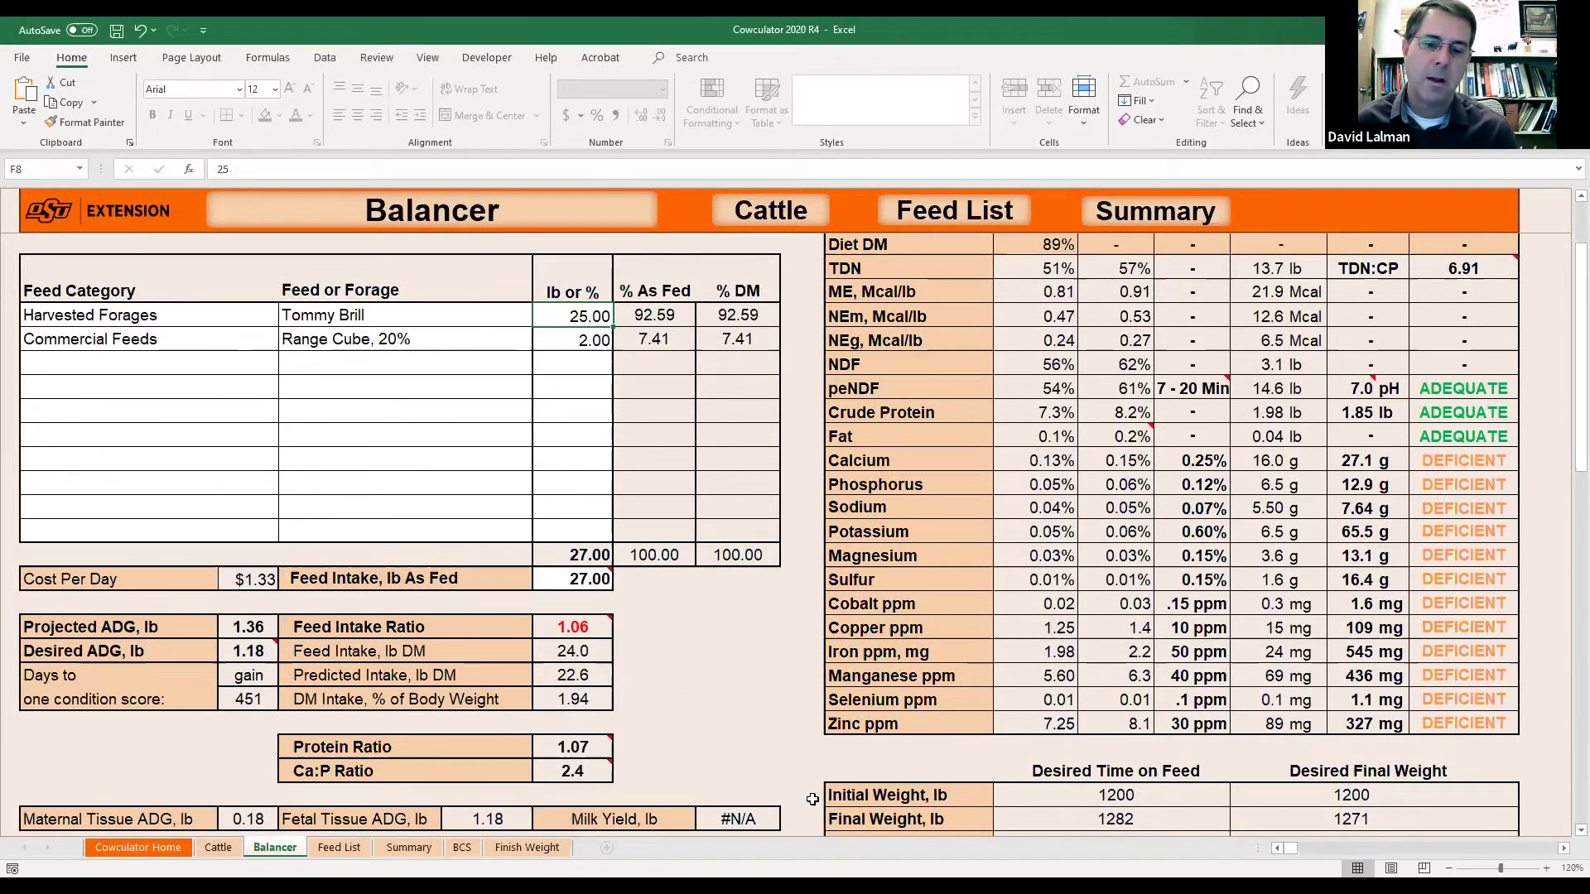
{"action": "type", "text": "24"}
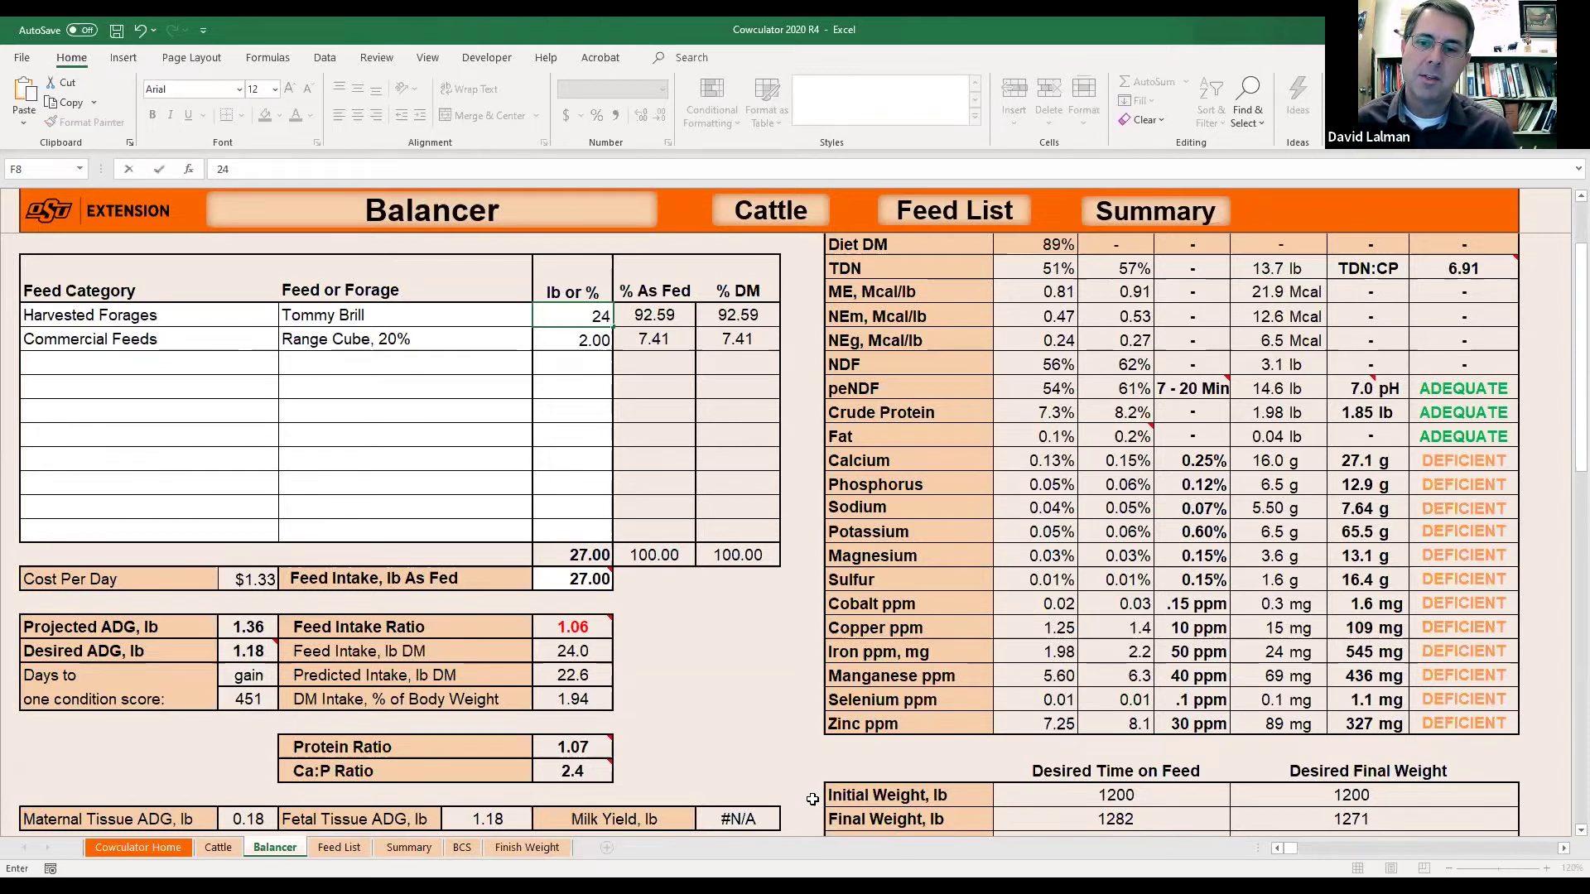
{"action": "key", "text": "Return"}
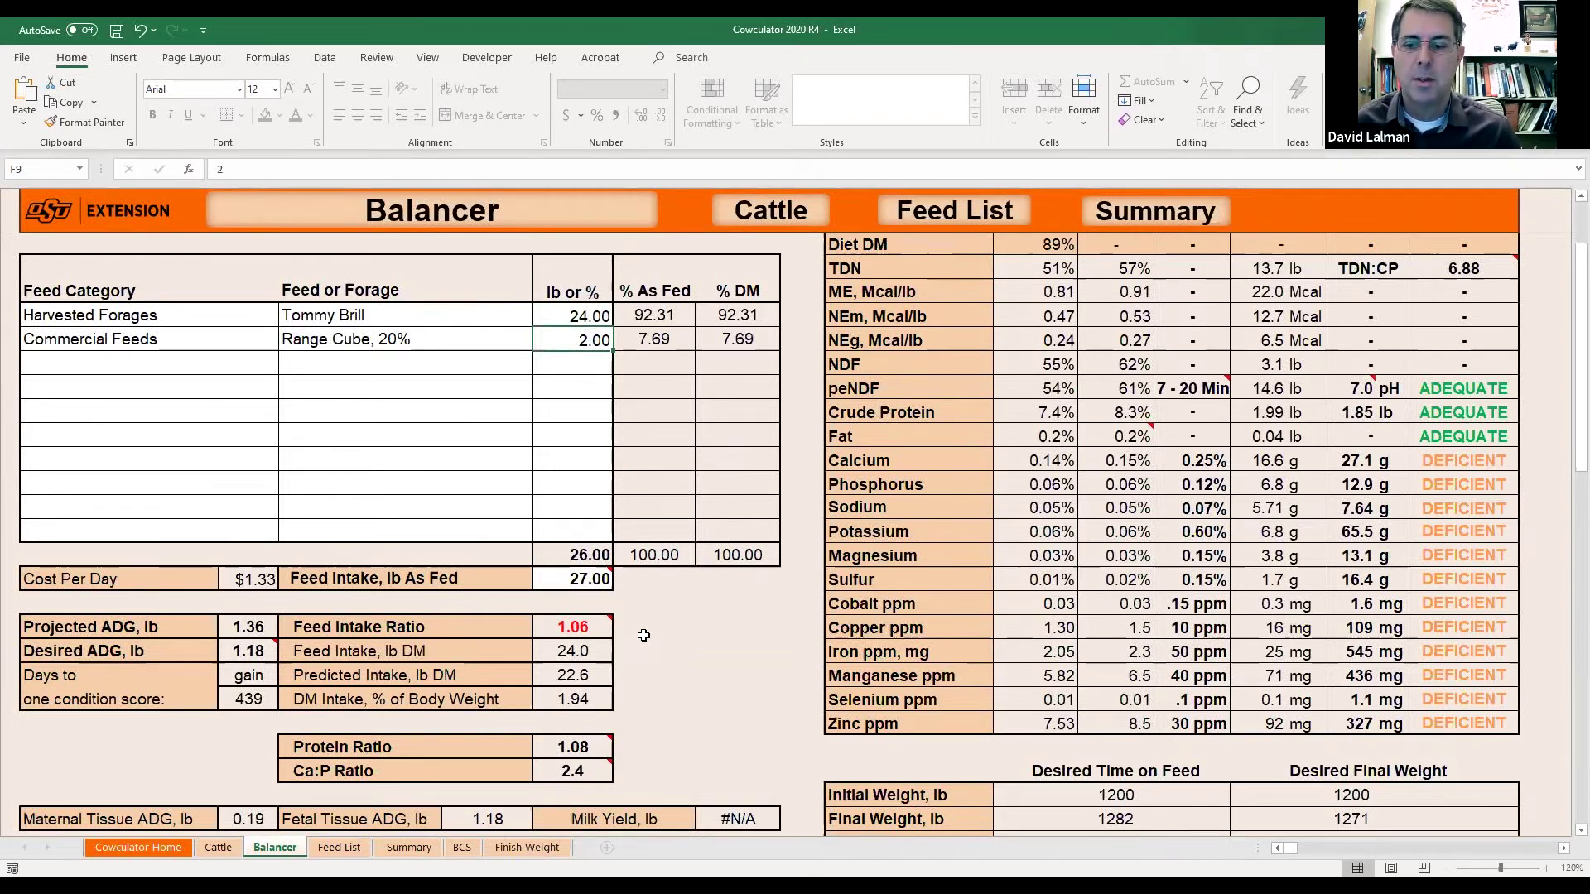
Set feed intake to 26 lb and review the Feed Intake and Protein ratios.
{"action": "left_click", "coordinate": [583, 584]}
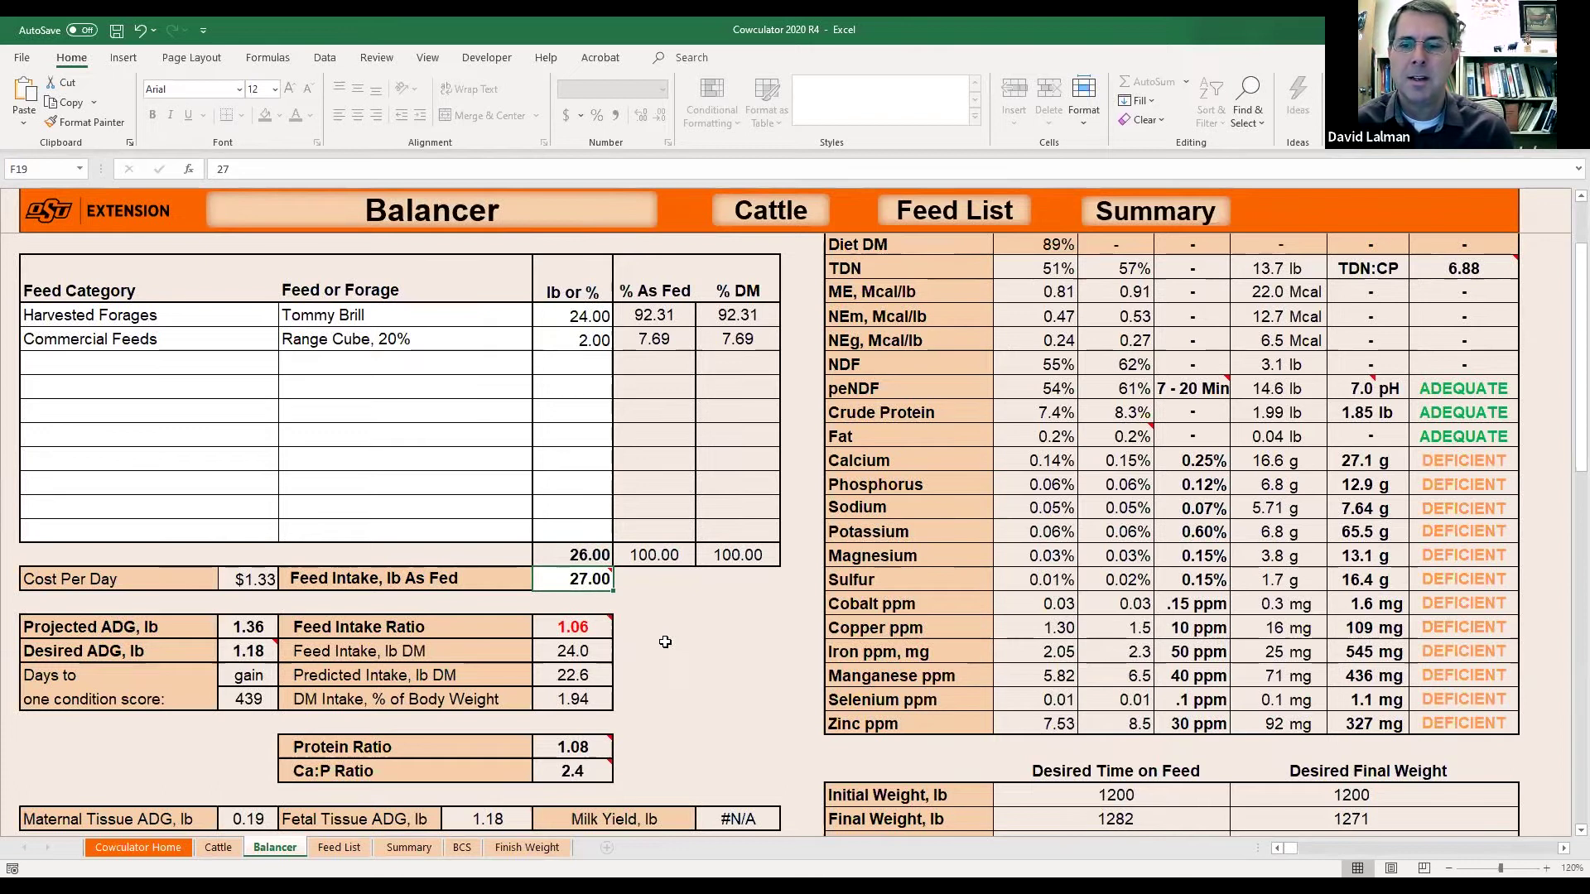
{"action": "type", "text": "26"}
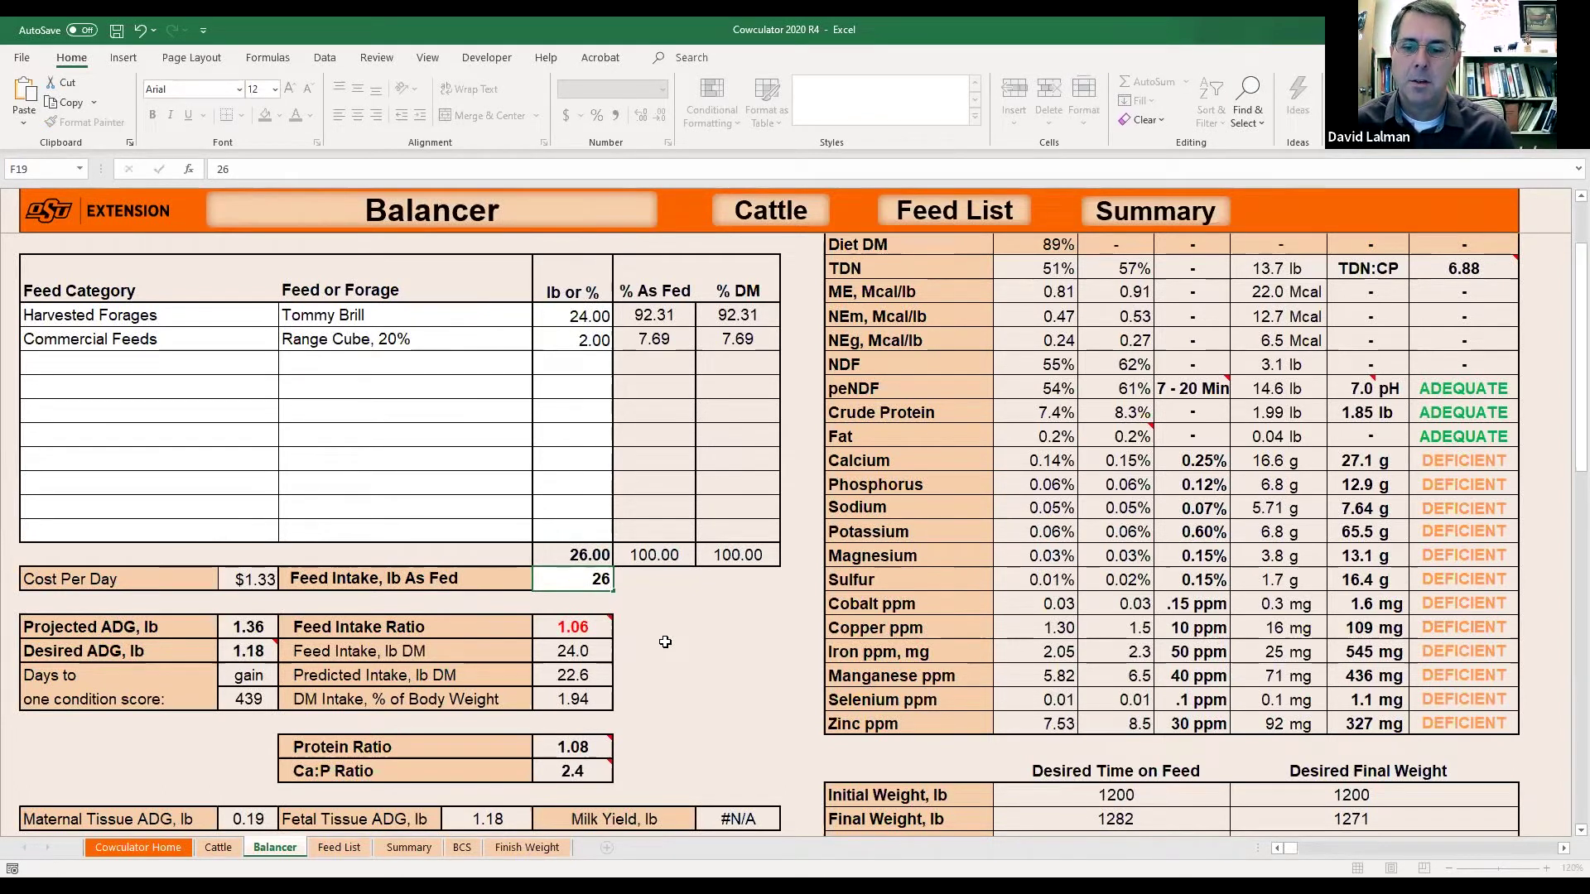
{"action": "key", "text": "Return"}
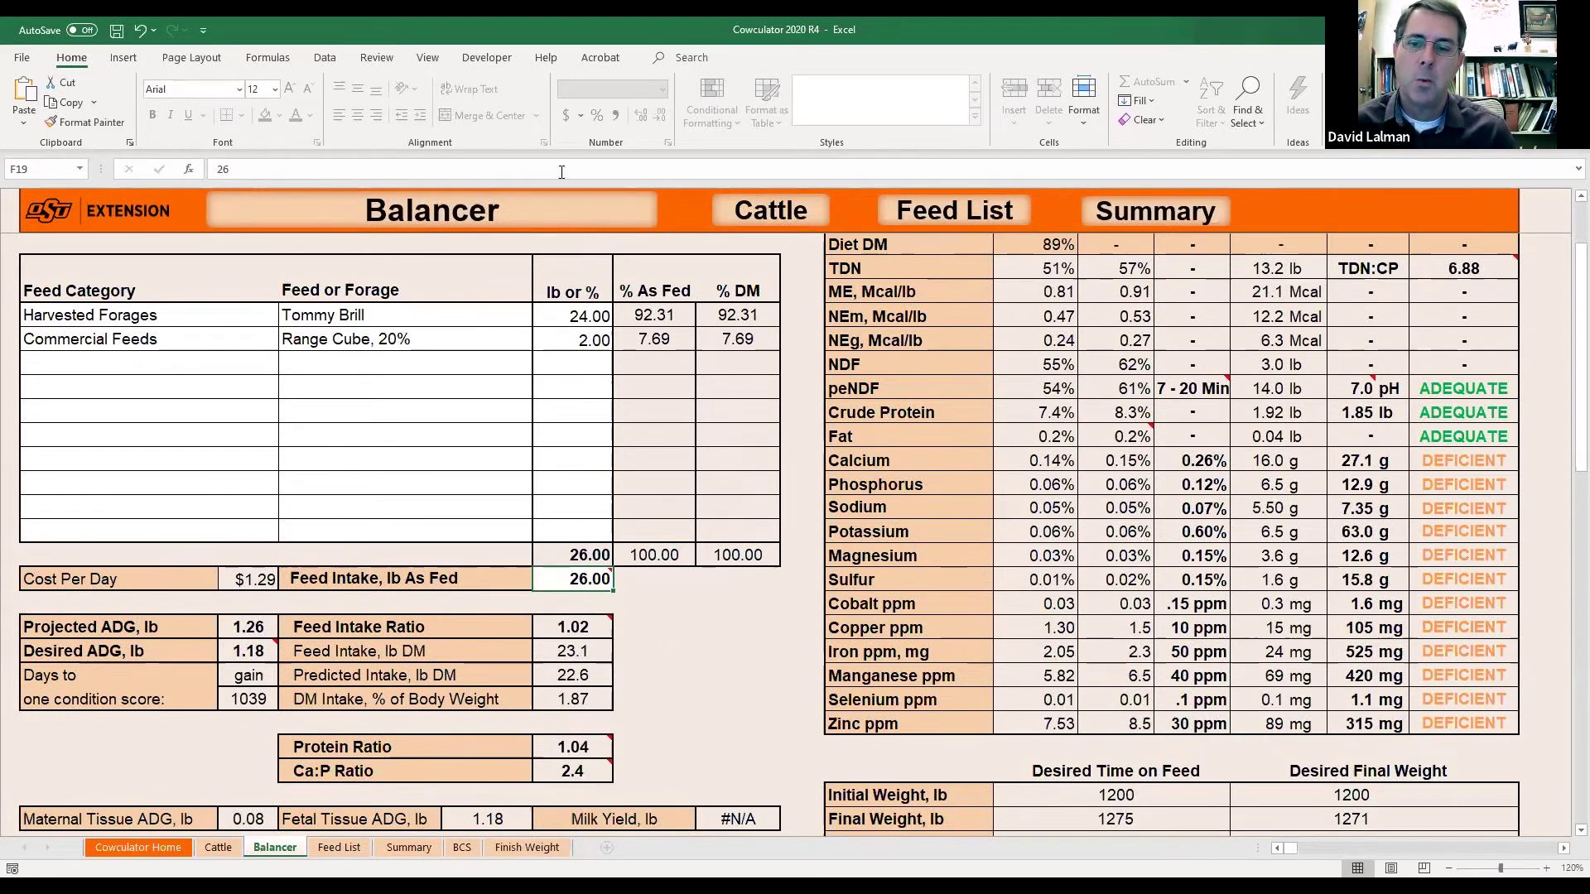
{"action": "left_click", "coordinate": [586, 627]}
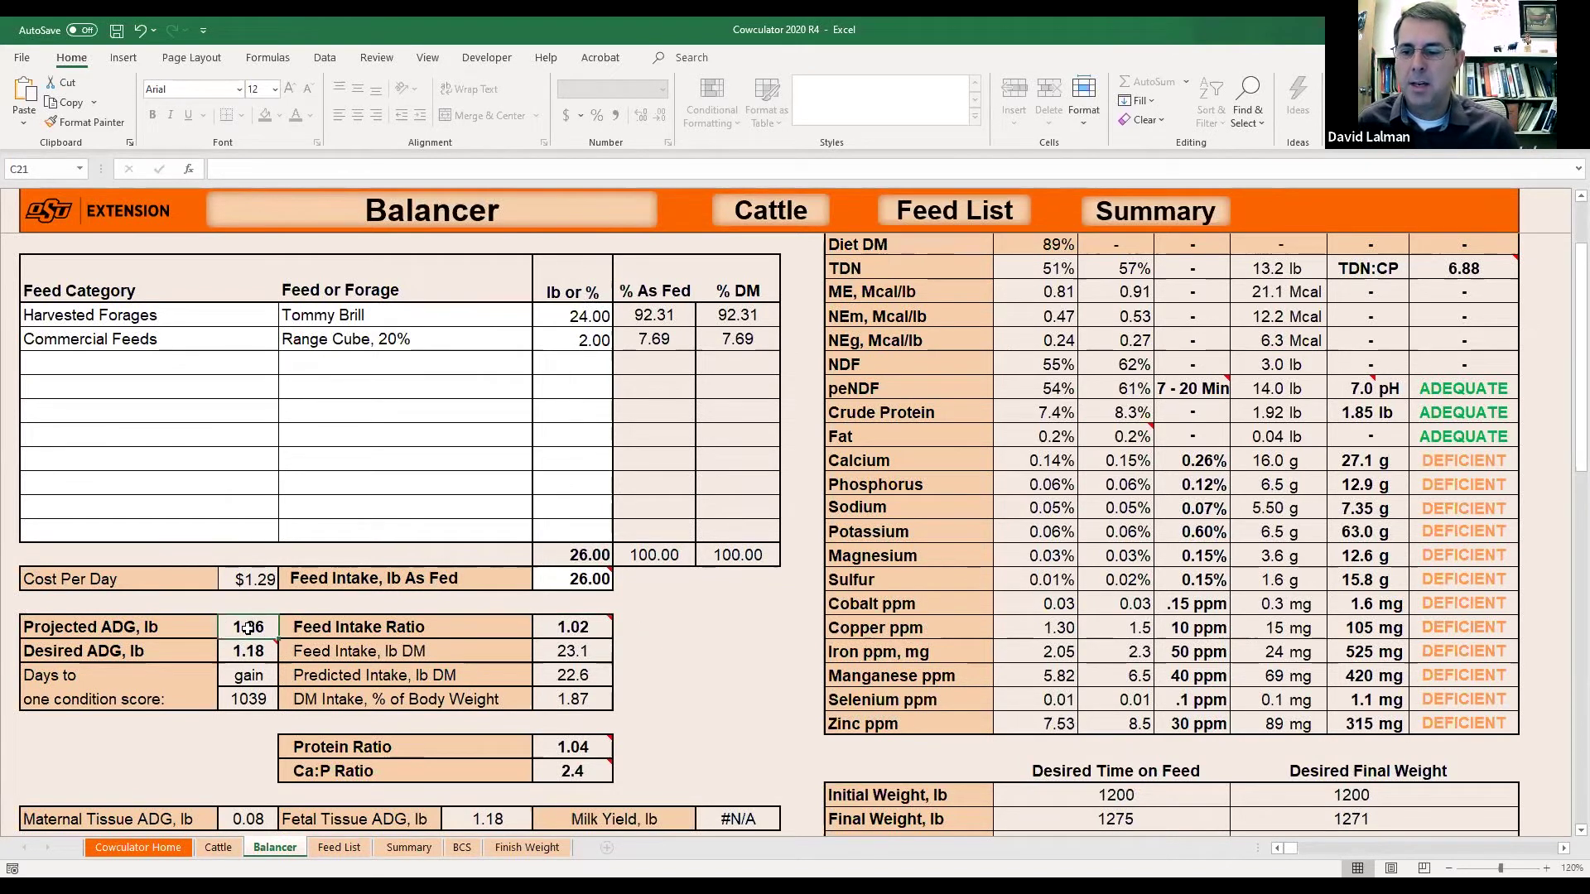
{"action": "left_click", "coordinate": [577, 749]}
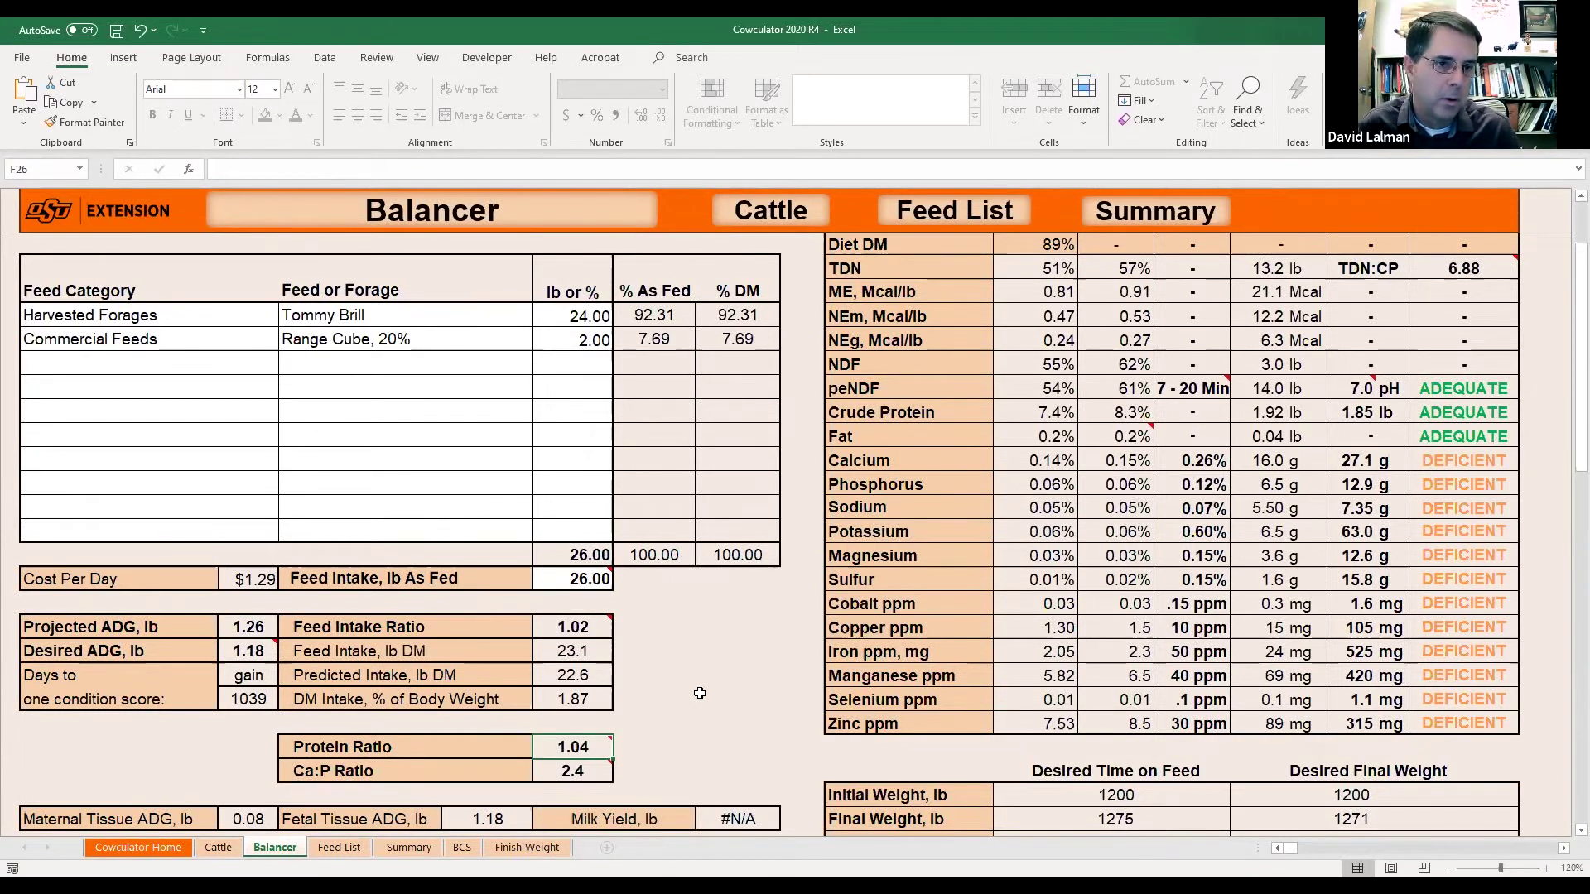
{"action": "mouse_move", "coordinate": [578, 750]}
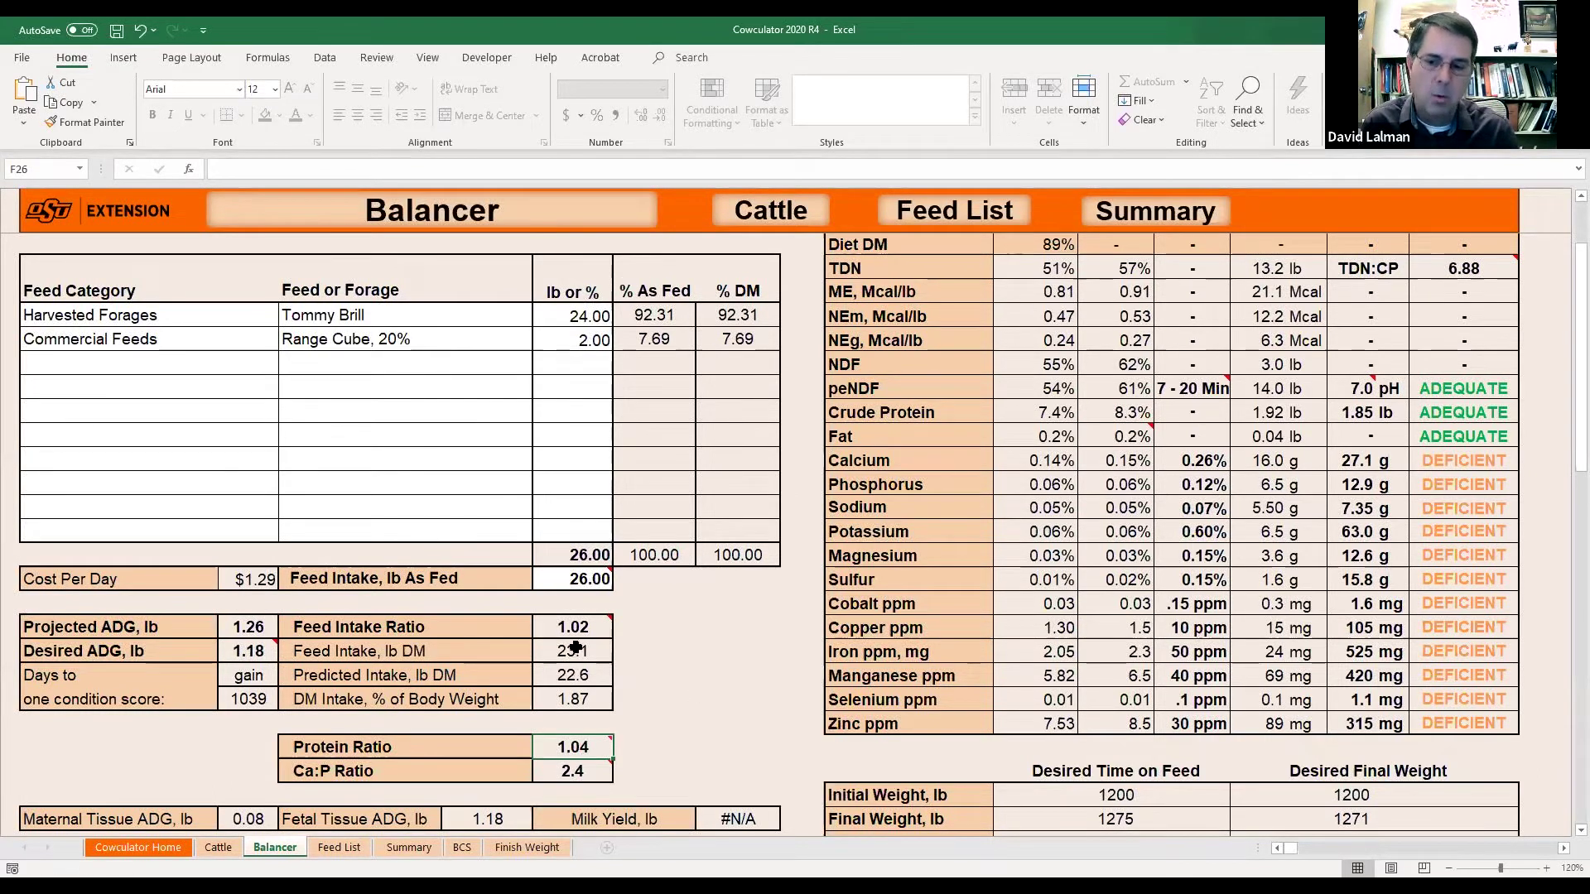
{"action": "mouse_move", "coordinate": [577, 629]}
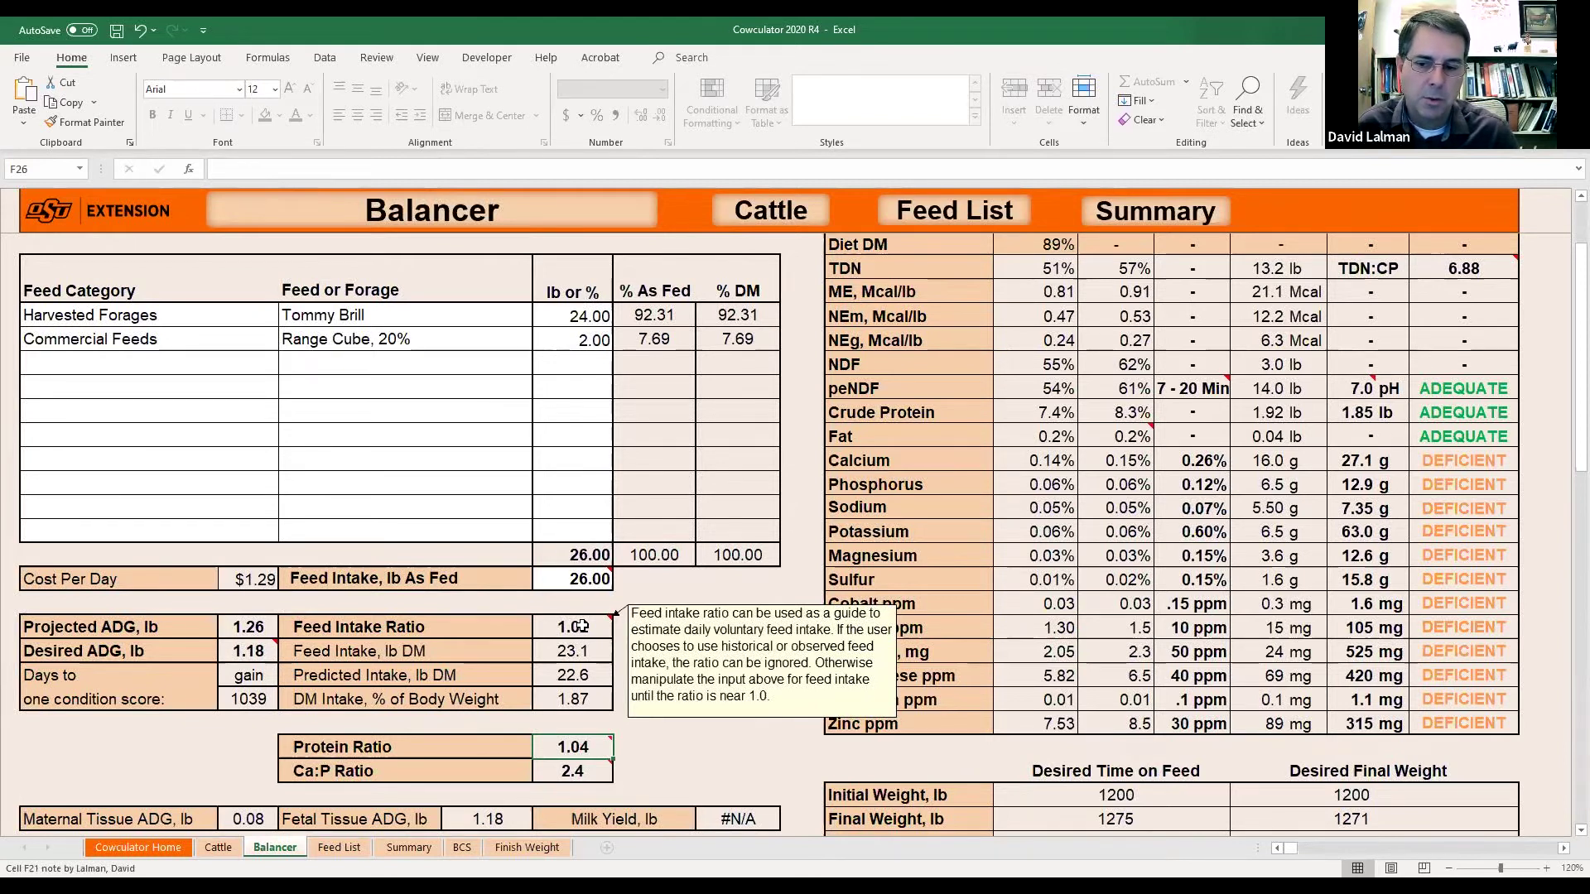
{"action": "left_click", "coordinate": [241, 627]}
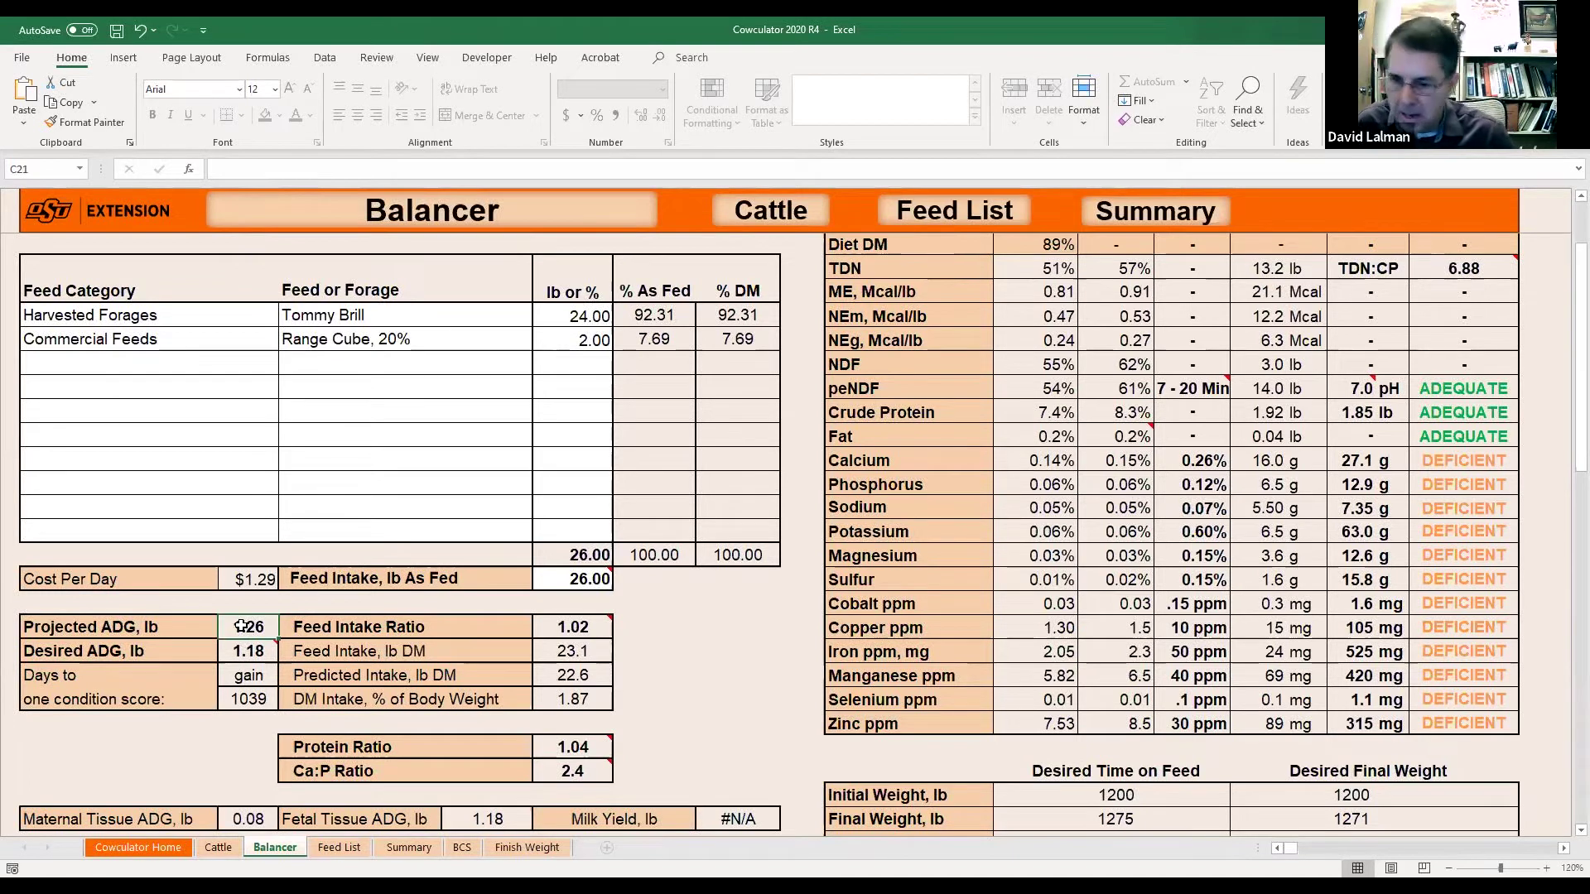
{"action": "mouse_move", "coordinate": [245, 651]}
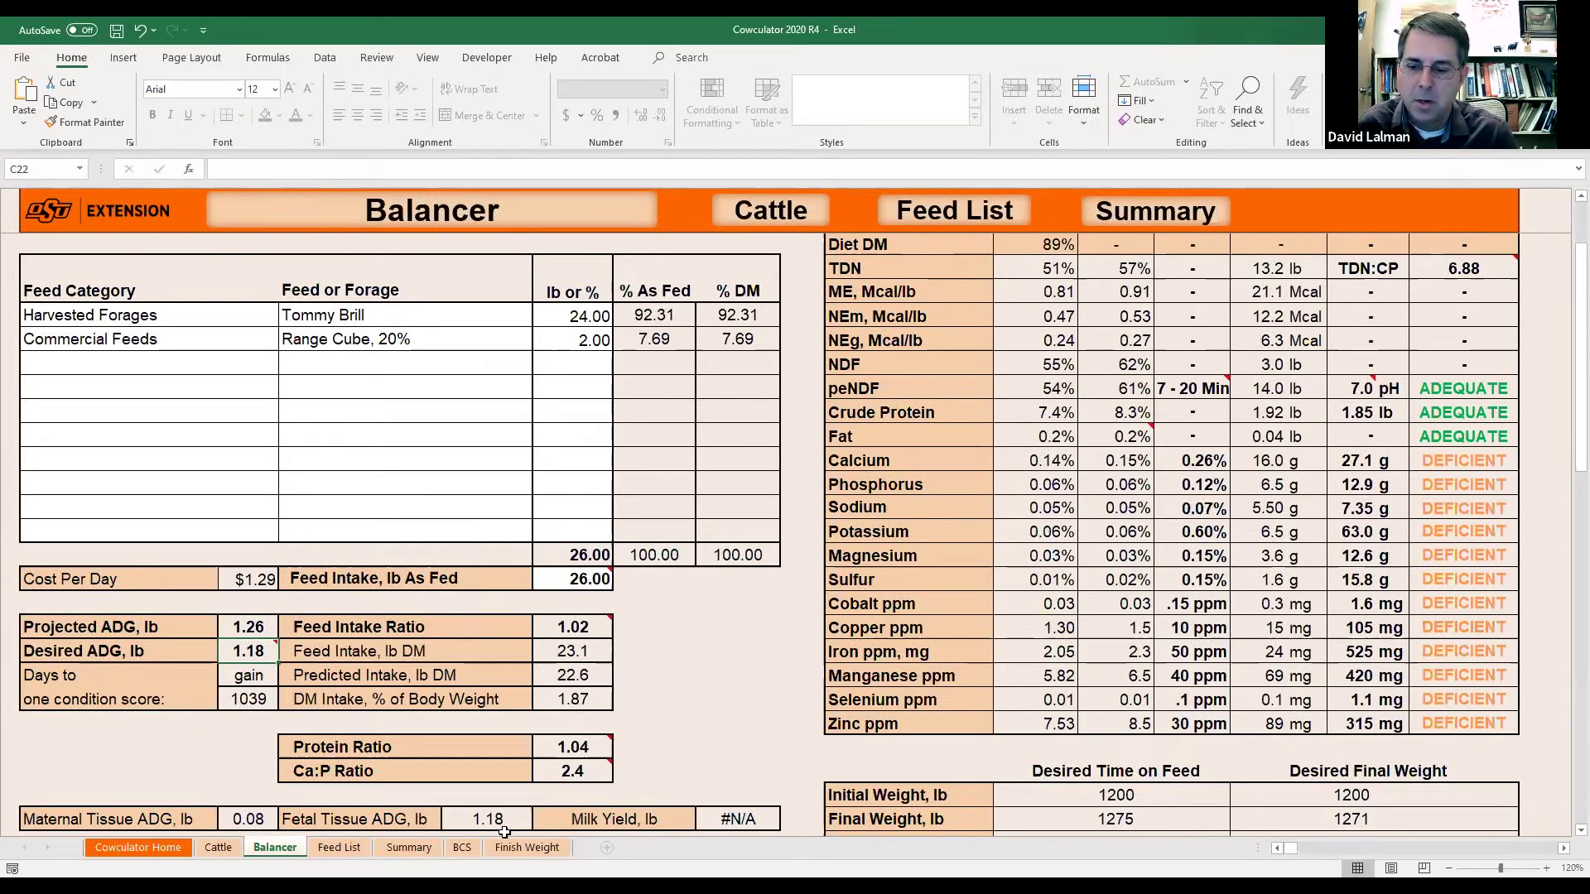
{"action": "left_click", "coordinate": [249, 820]}
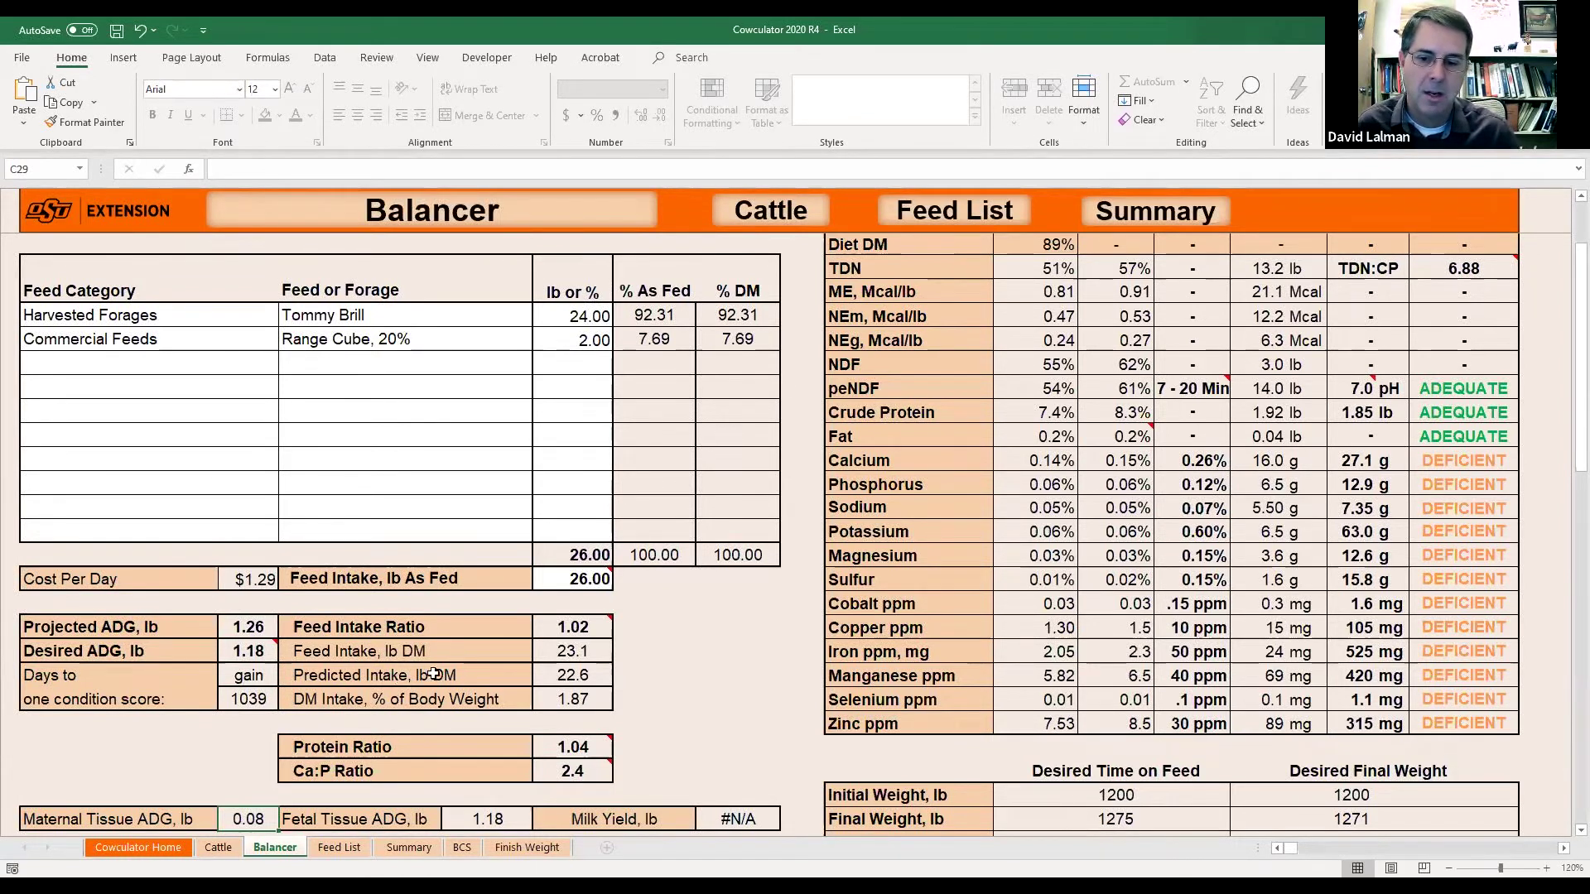
{"action": "left_click", "coordinate": [256, 577]}
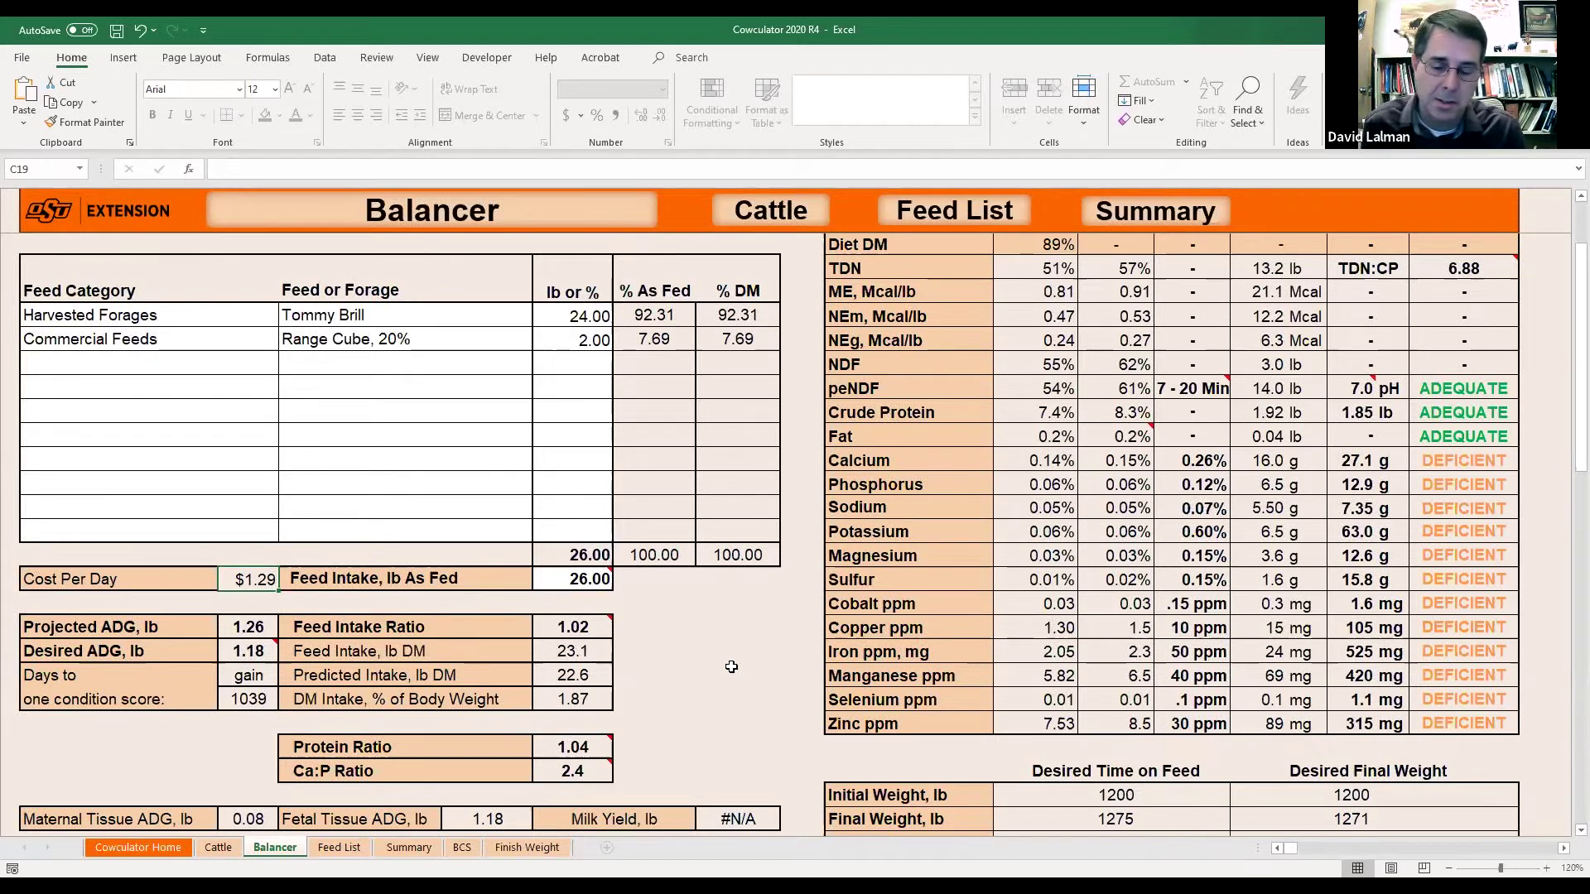
{"action": "left_click", "coordinate": [607, 585]}
{"action": "scroll", "coordinate": [663, 692], "scroll_direction": "up", "scroll_amount": 1}
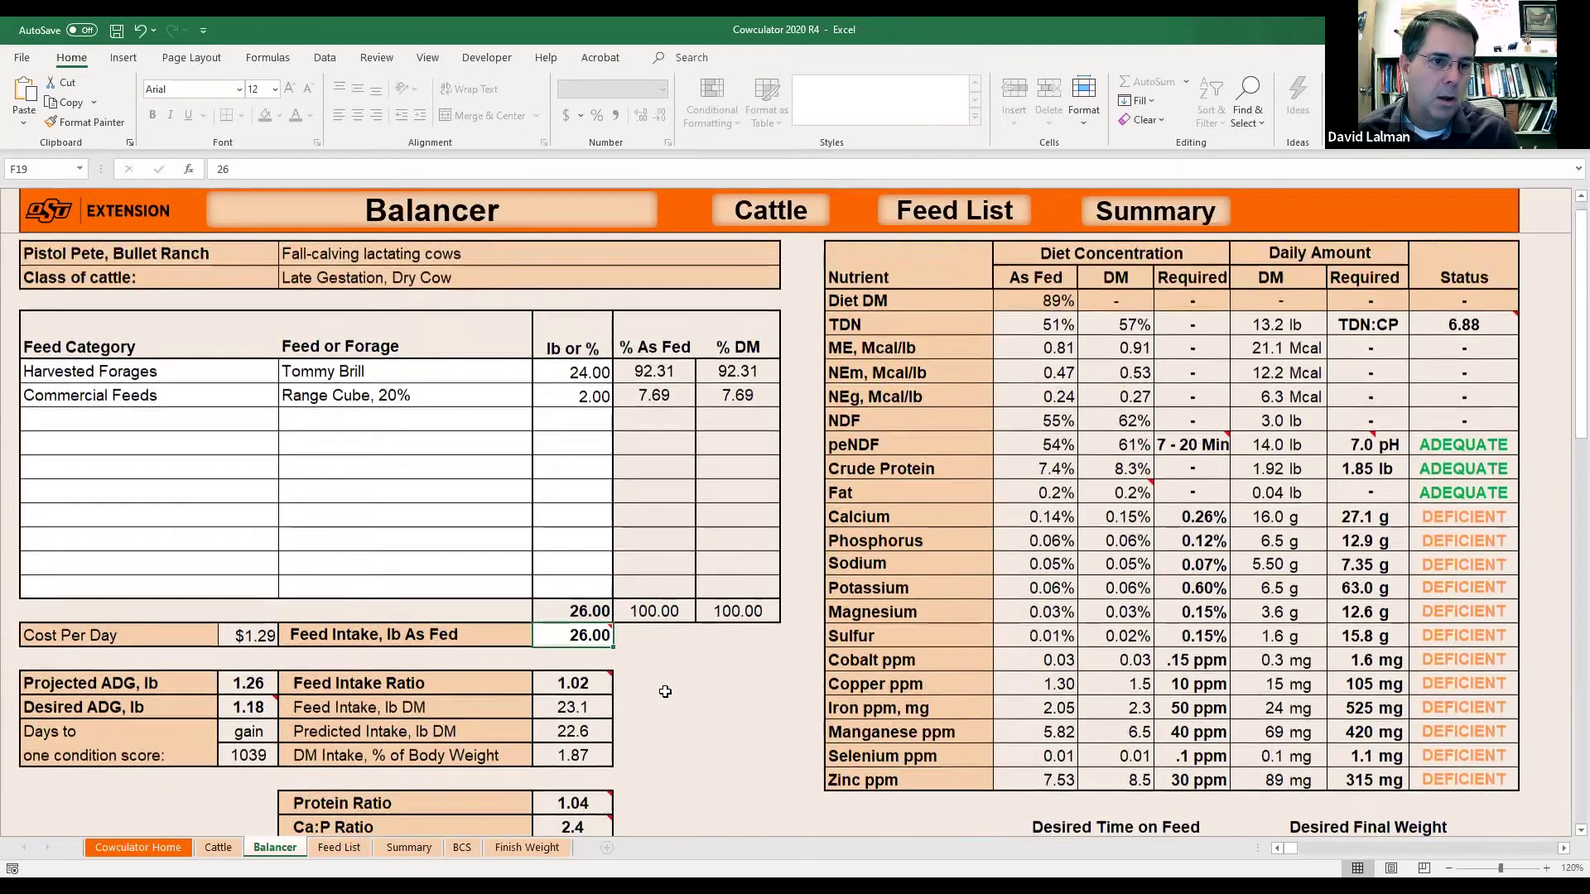
{"action": "scroll", "coordinate": [666, 692], "scroll_direction": "down", "scroll_amount": 5}
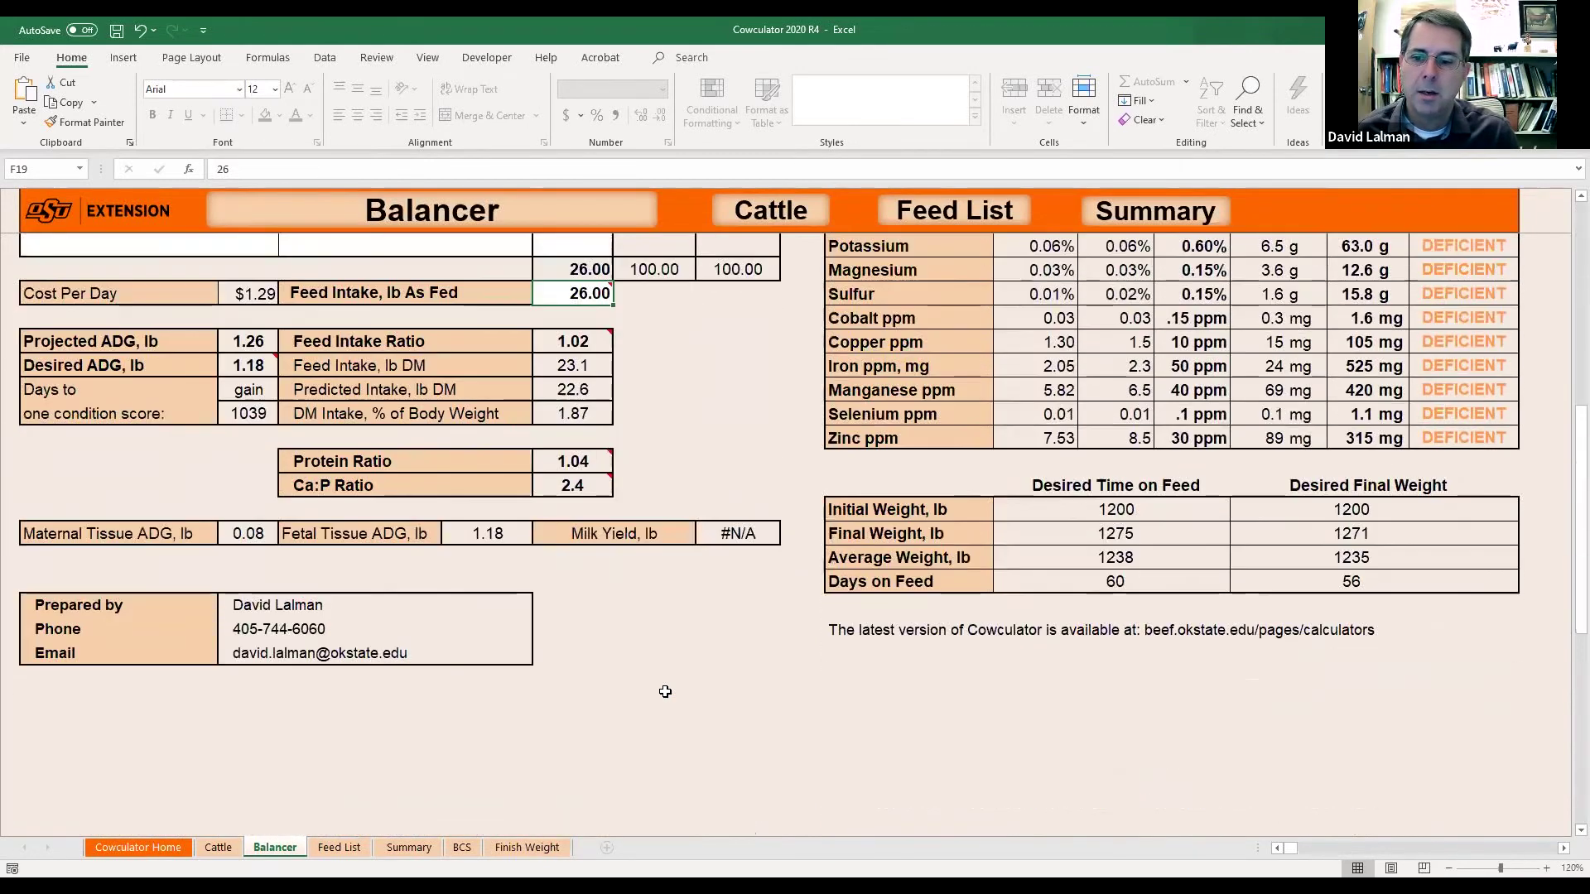
{"action": "scroll", "coordinate": [665, 692], "scroll_direction": "up", "scroll_amount": 3}
{"action": "scroll", "coordinate": [665, 692], "scroll_direction": "up", "scroll_amount": 2}
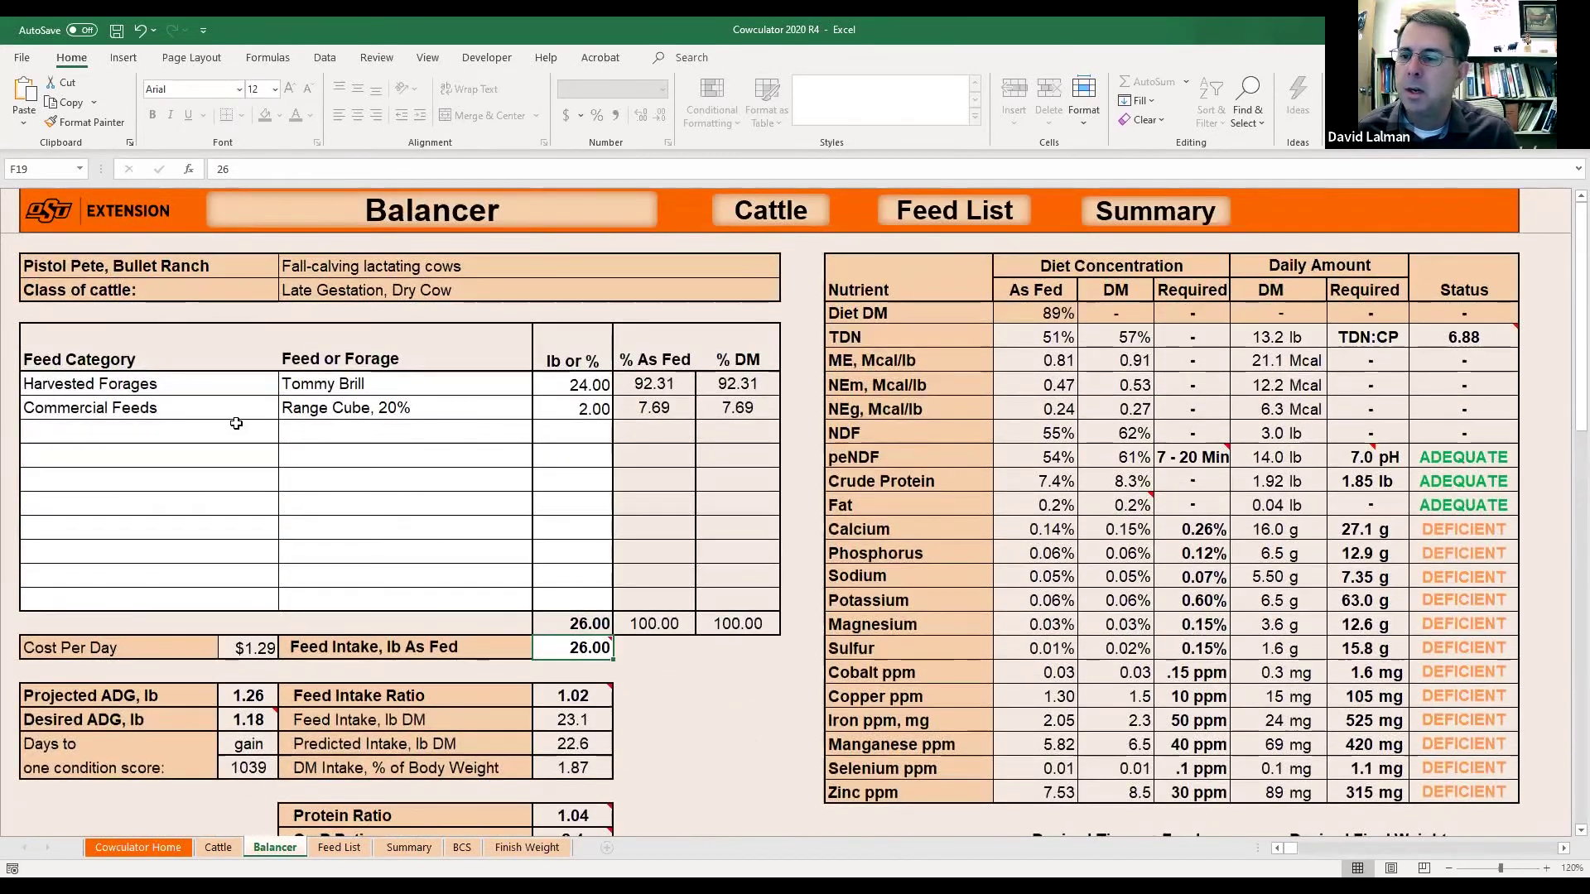
{"action": "left_click", "coordinate": [573, 387]}
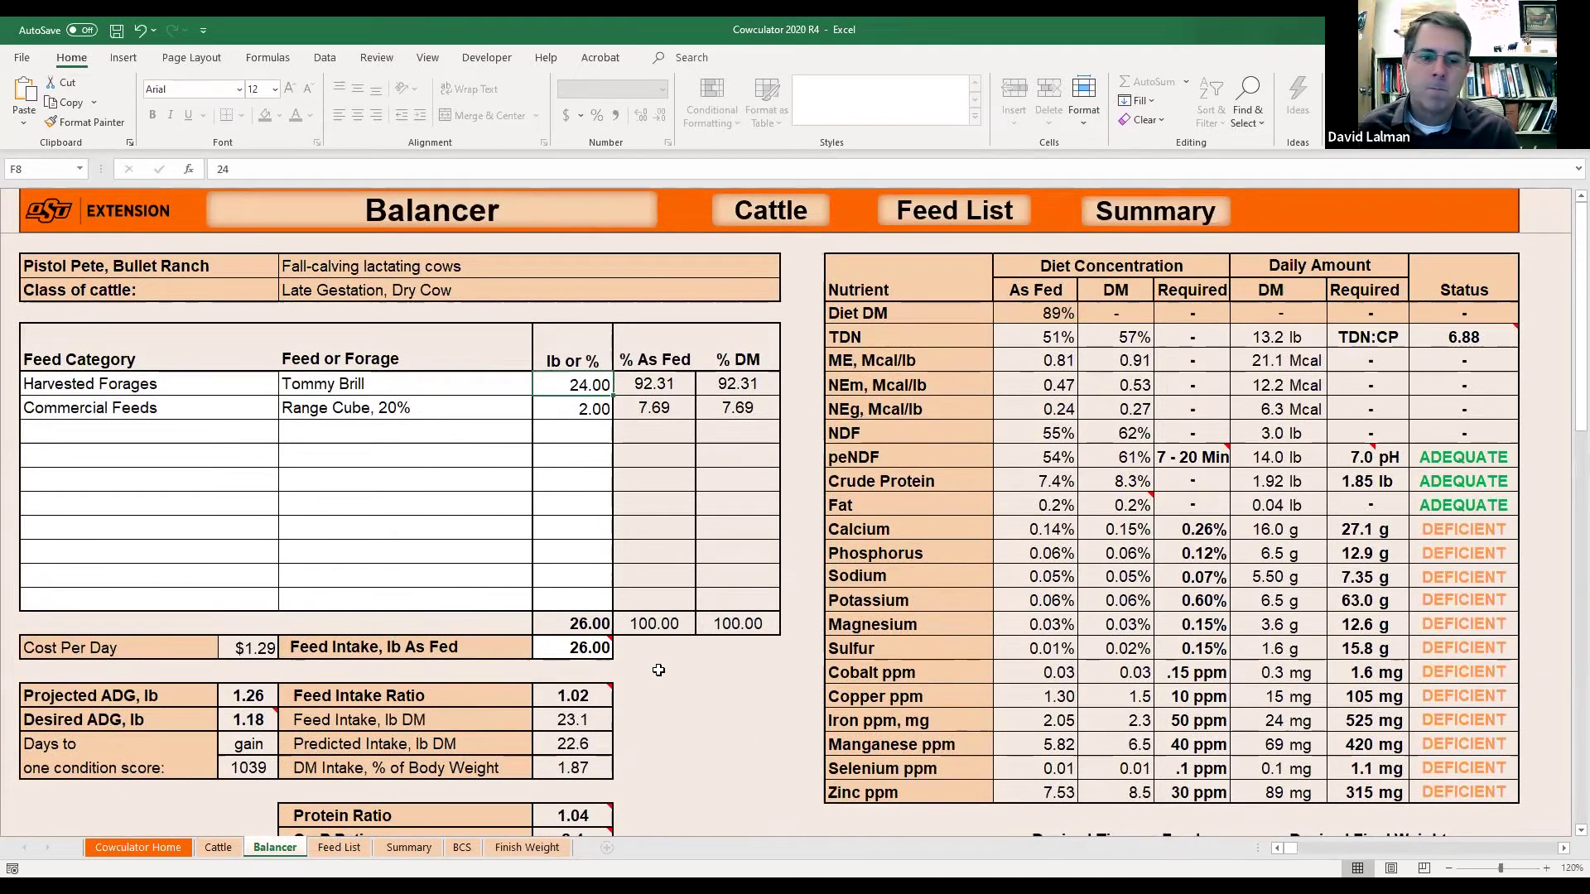
{"action": "left_click", "coordinate": [206, 435]}
{"action": "left_click", "coordinate": [281, 440]}
{"action": "left_click", "coordinate": [347, 514]}
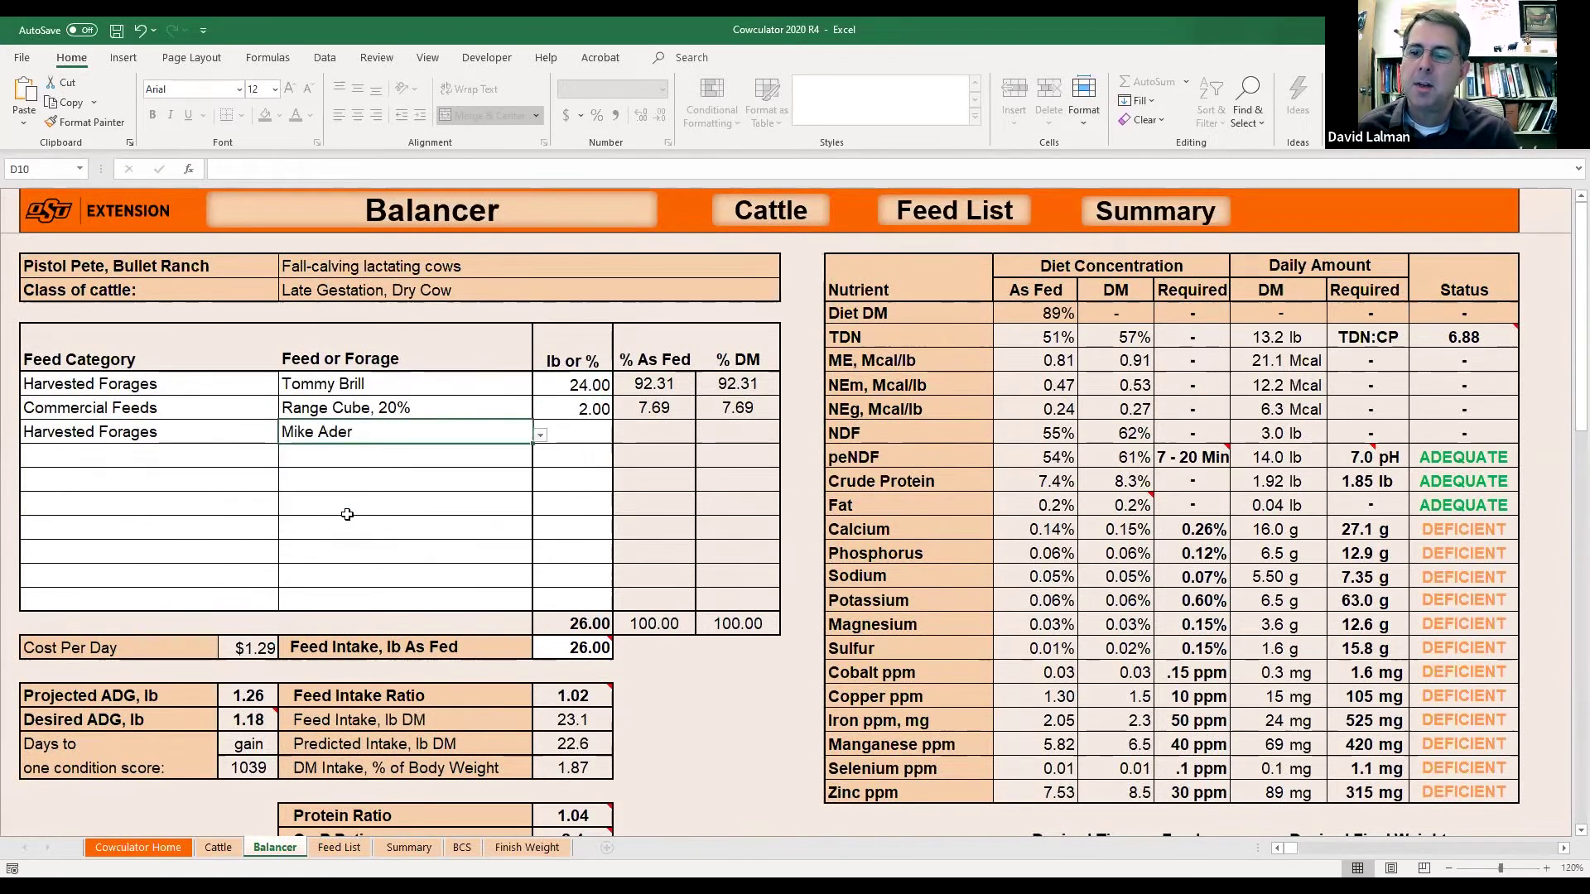
{"action": "left_click", "coordinate": [589, 431]}
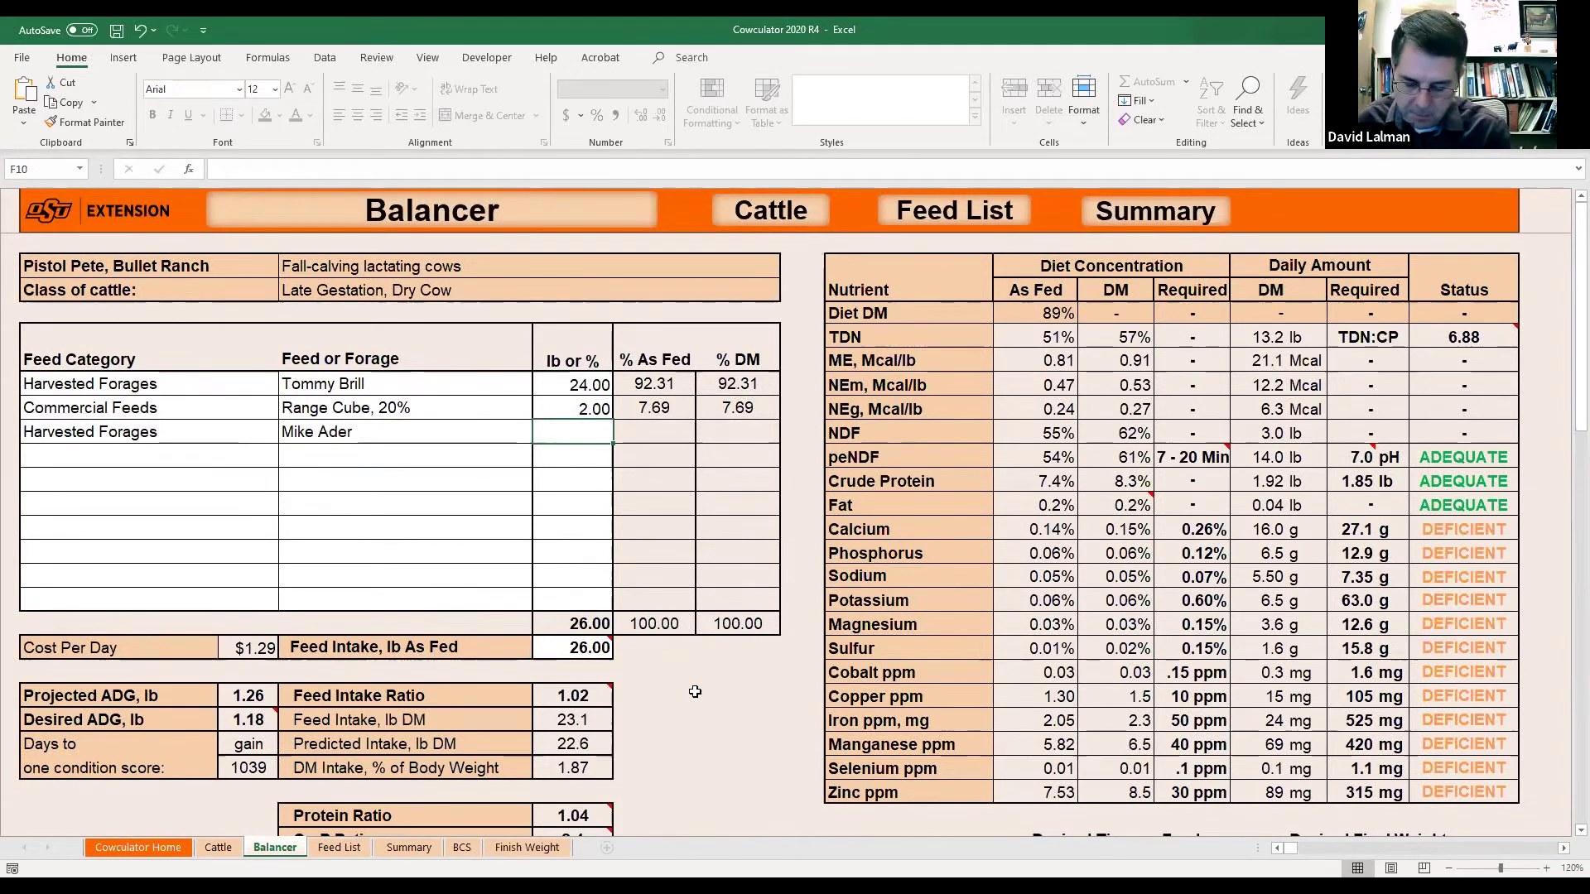
{"action": "key", "text": "Up"}
{"action": "key", "text": "Up"}
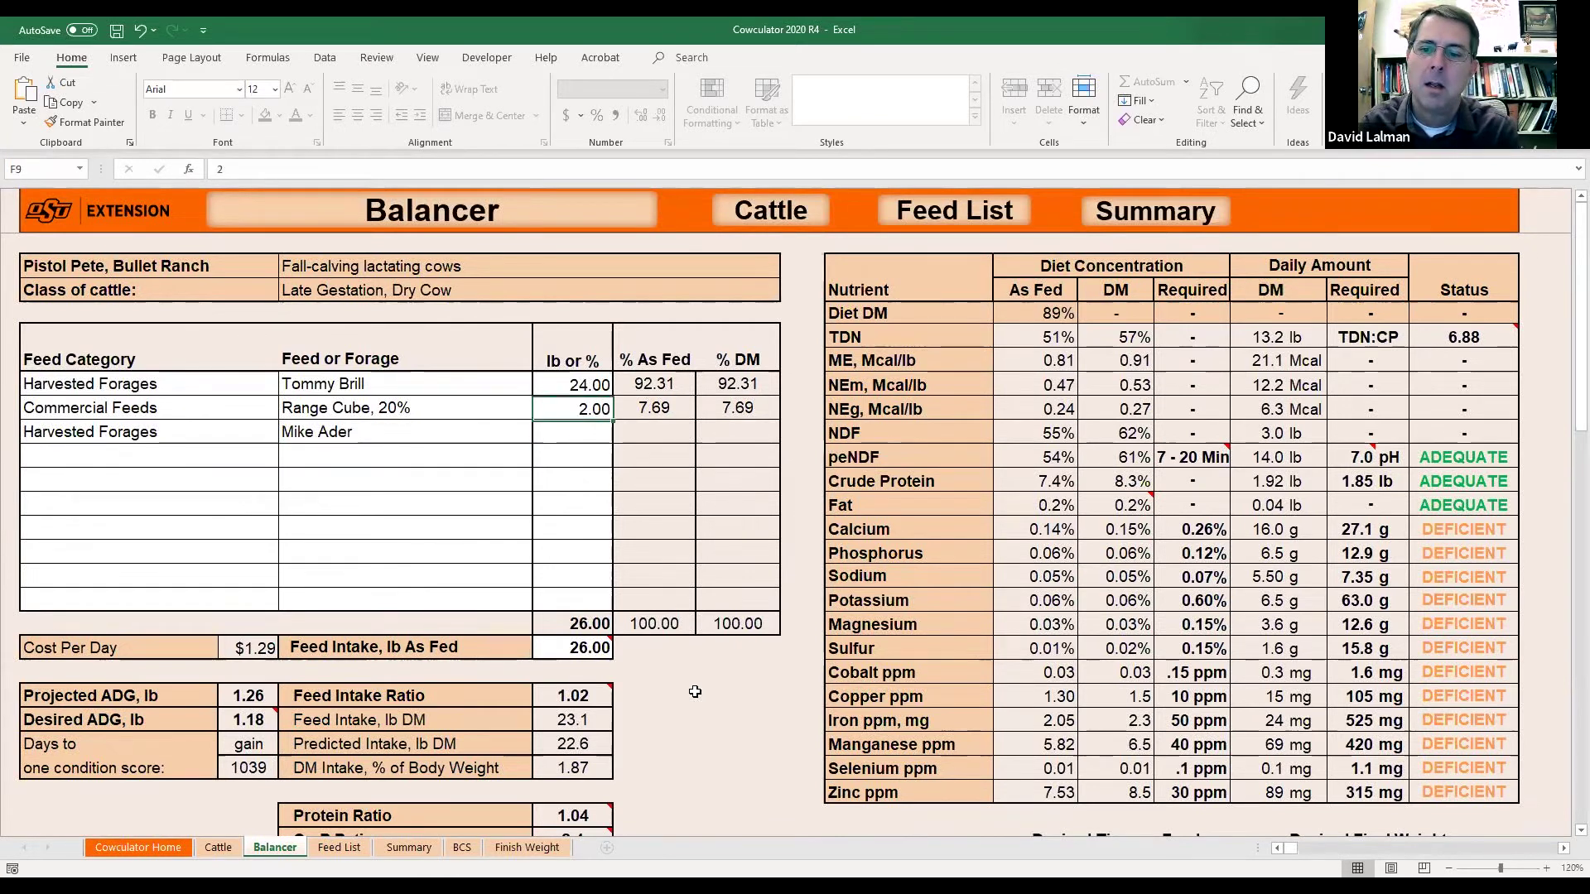
{"action": "key", "text": "Down"}
{"action": "key", "text": "Down"}
{"action": "type", "text": "24"}
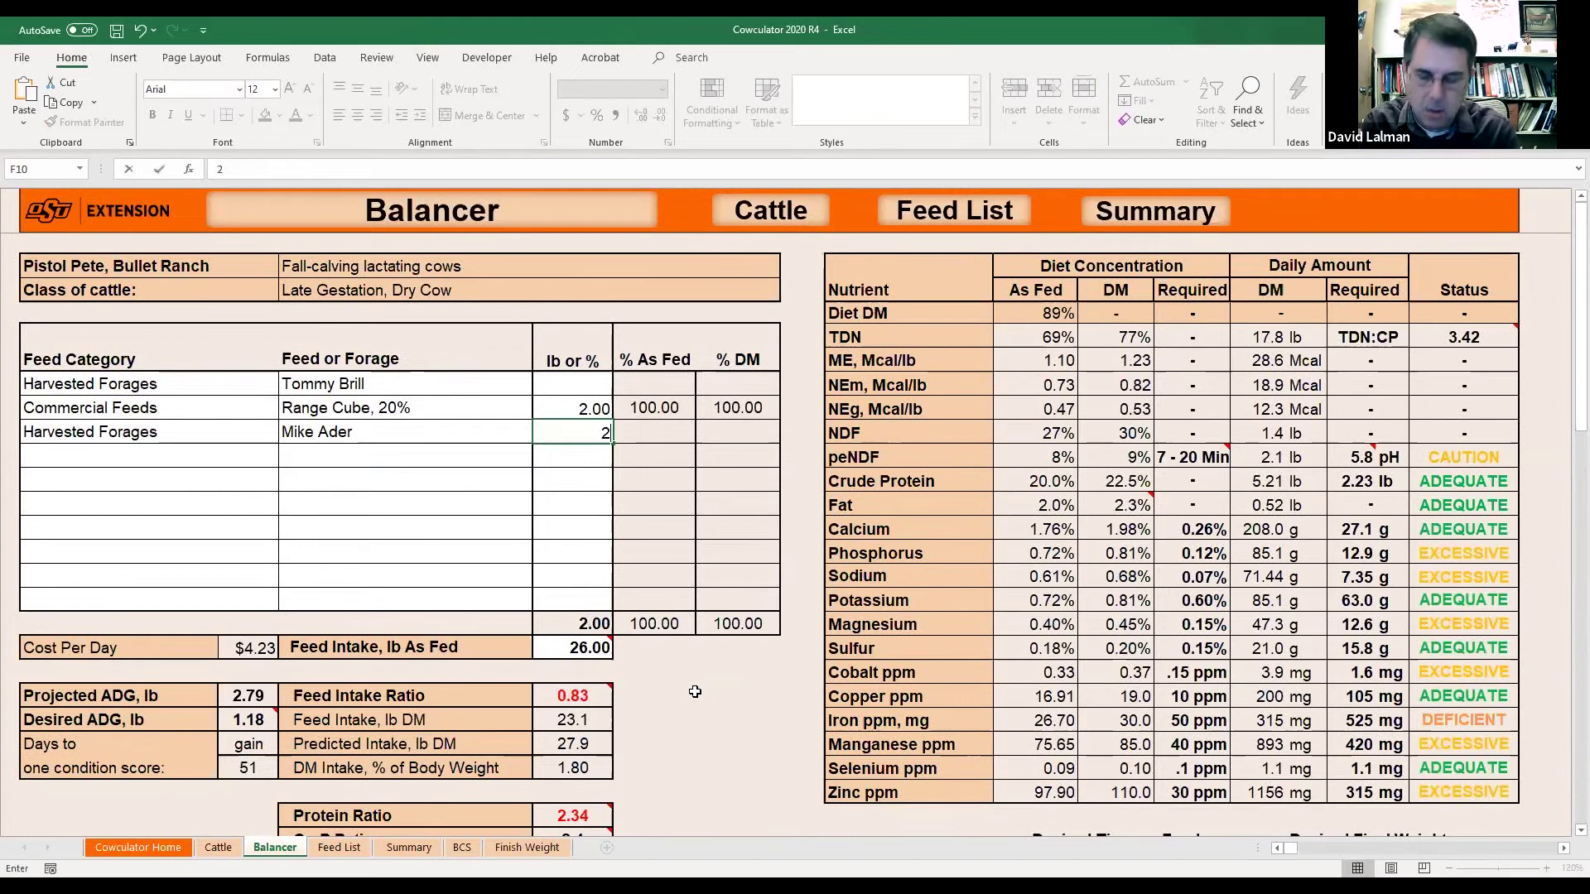
{"action": "key", "text": "Return"}
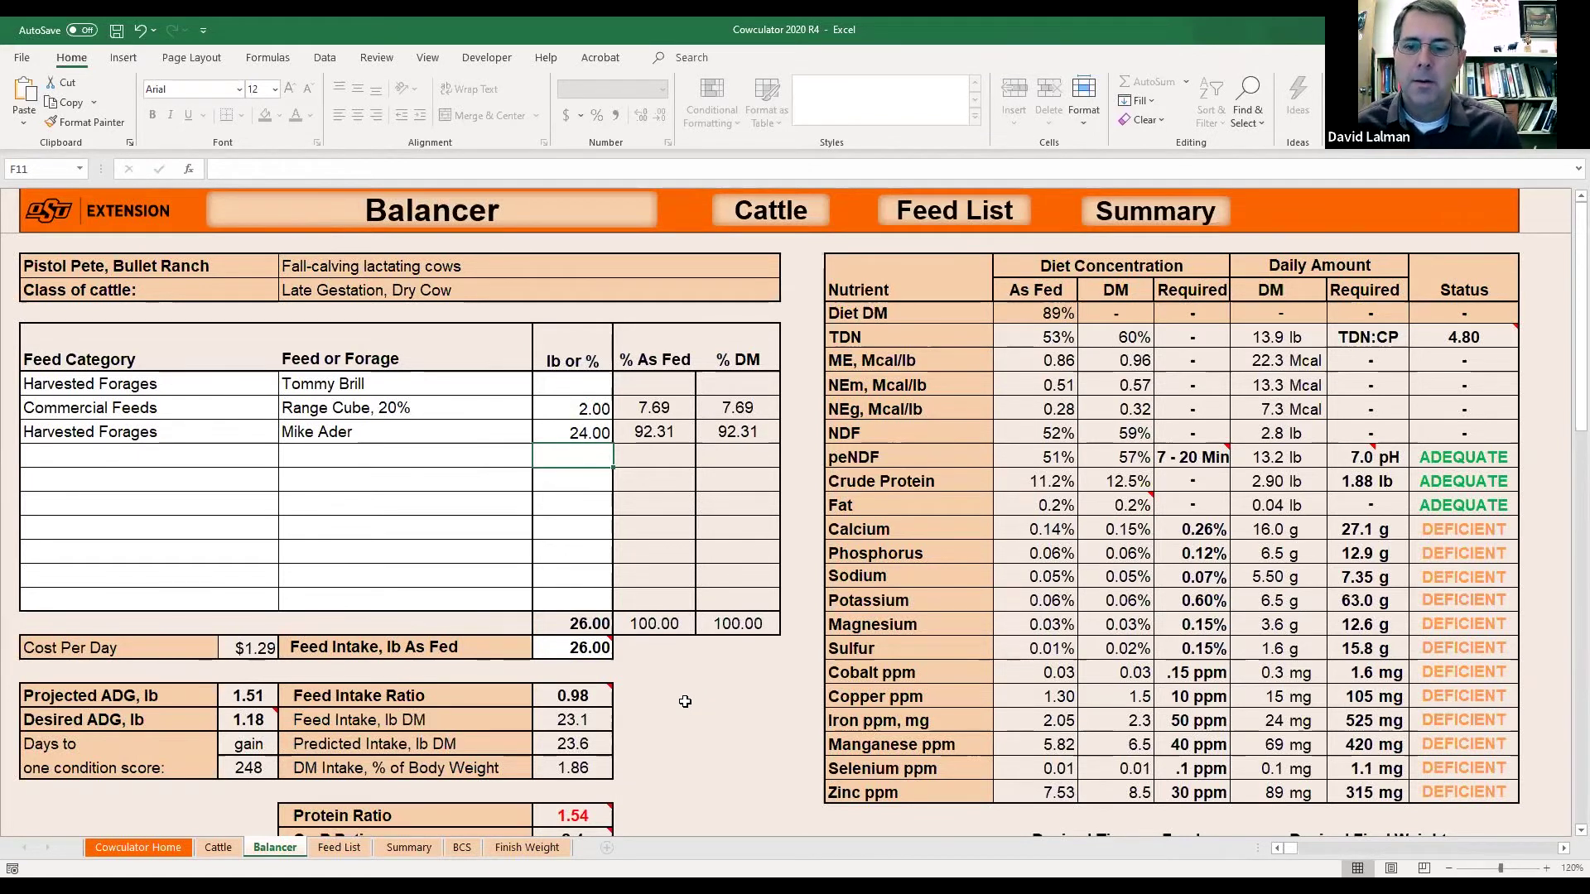
{"action": "scroll", "coordinate": [685, 702], "scroll_direction": "down", "scroll_amount": 2}
{"action": "left_click", "coordinate": [260, 503]}
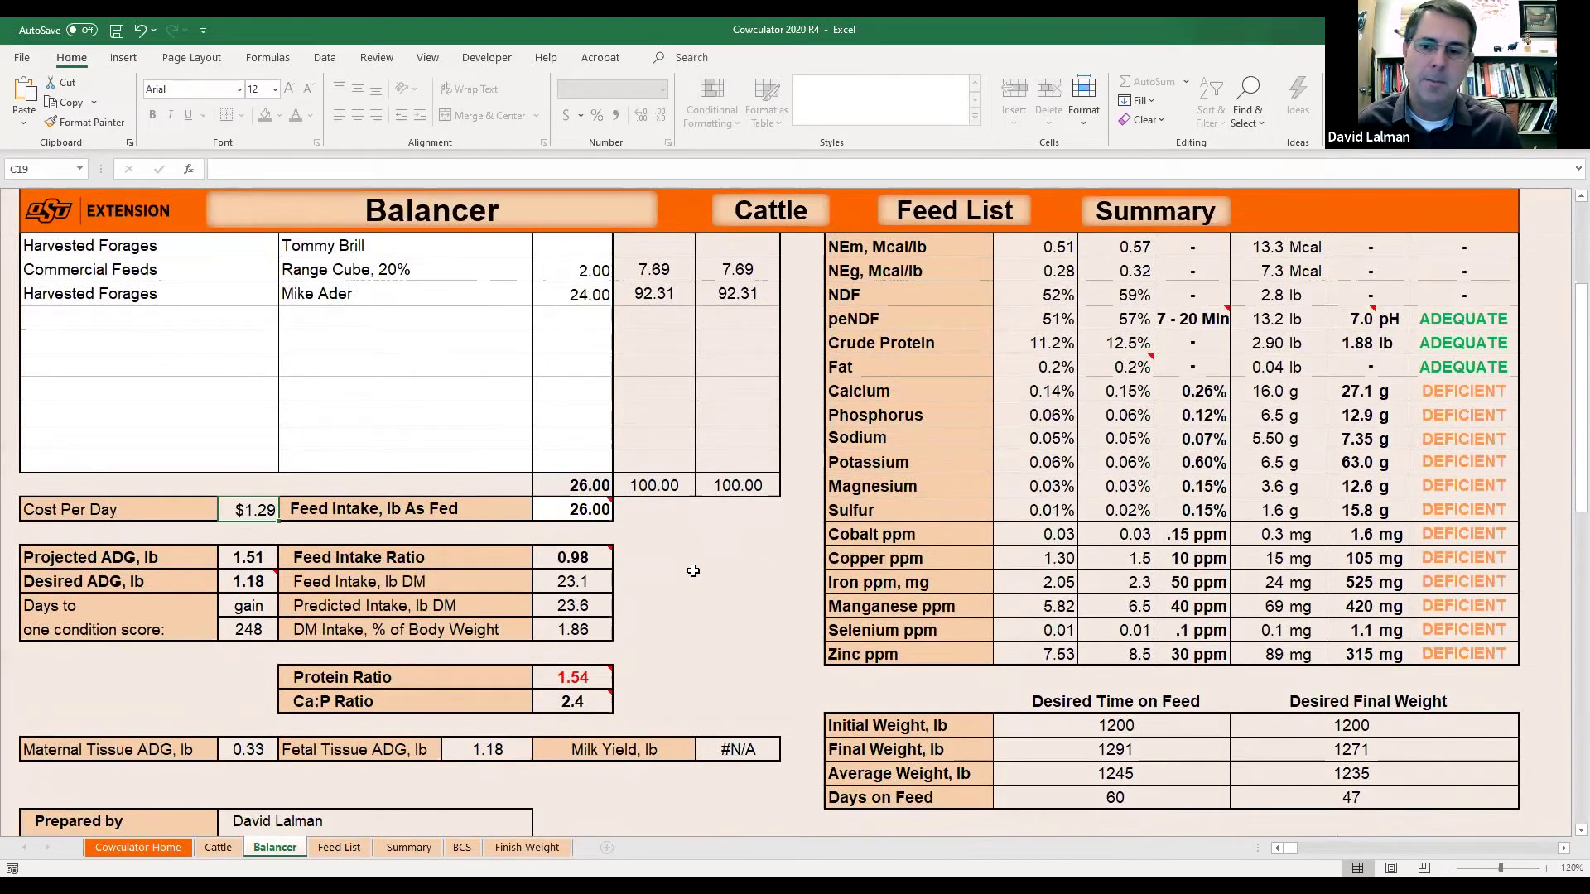
{"action": "scroll", "coordinate": [693, 571], "scroll_direction": "up", "scroll_amount": 1}
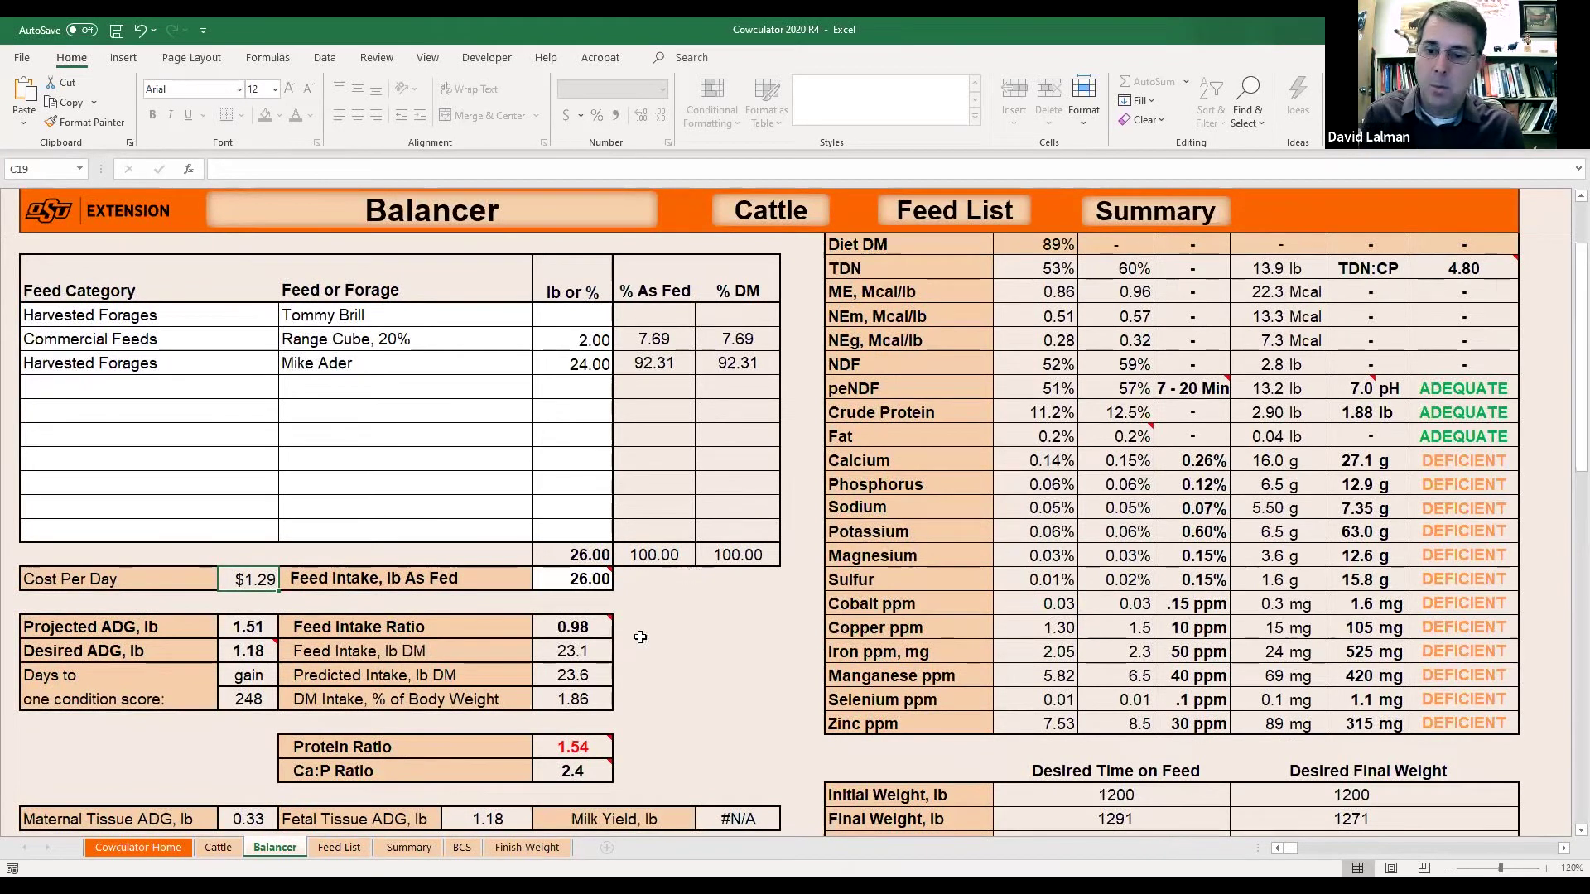
{"action": "left_click", "coordinate": [594, 632]}
{"action": "left_click", "coordinate": [679, 624]}
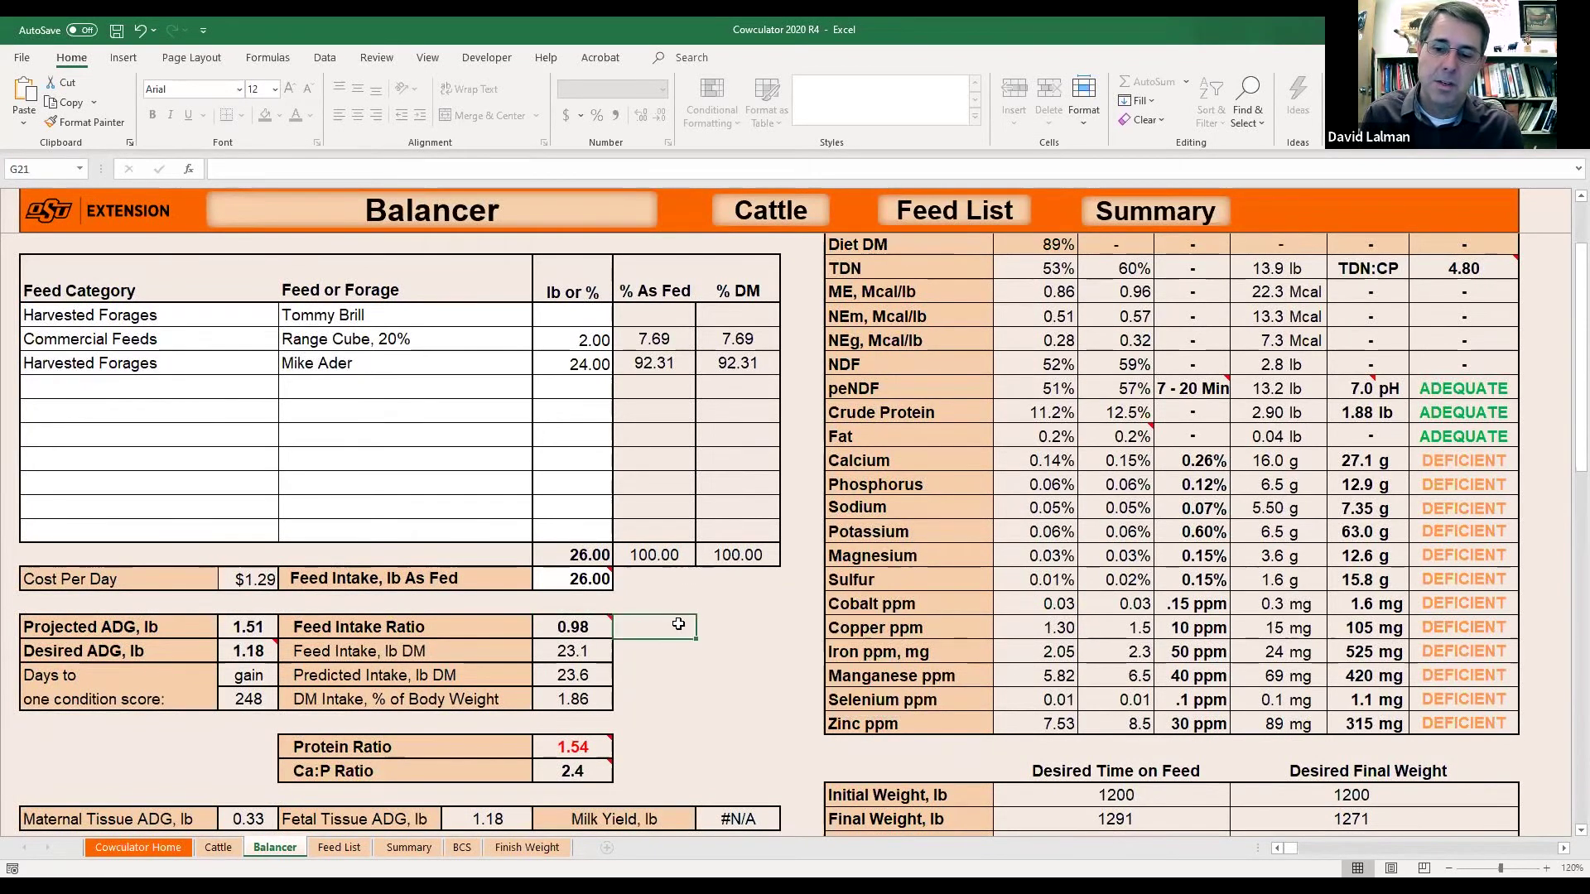
{"action": "mouse_move", "coordinate": [583, 627]}
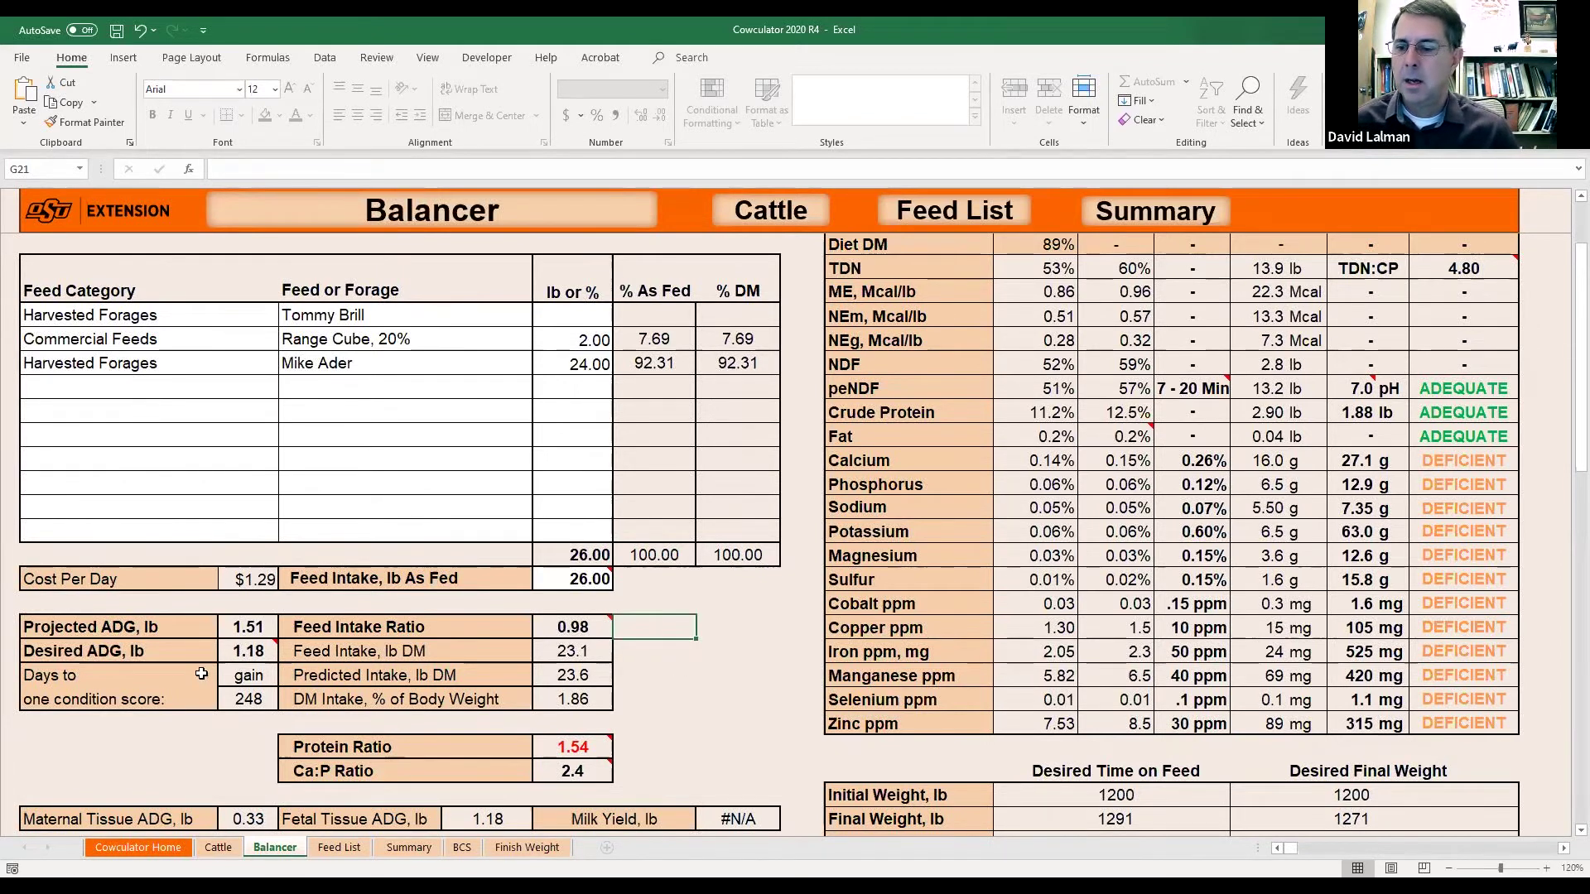
{"action": "left_click", "coordinate": [240, 626]}
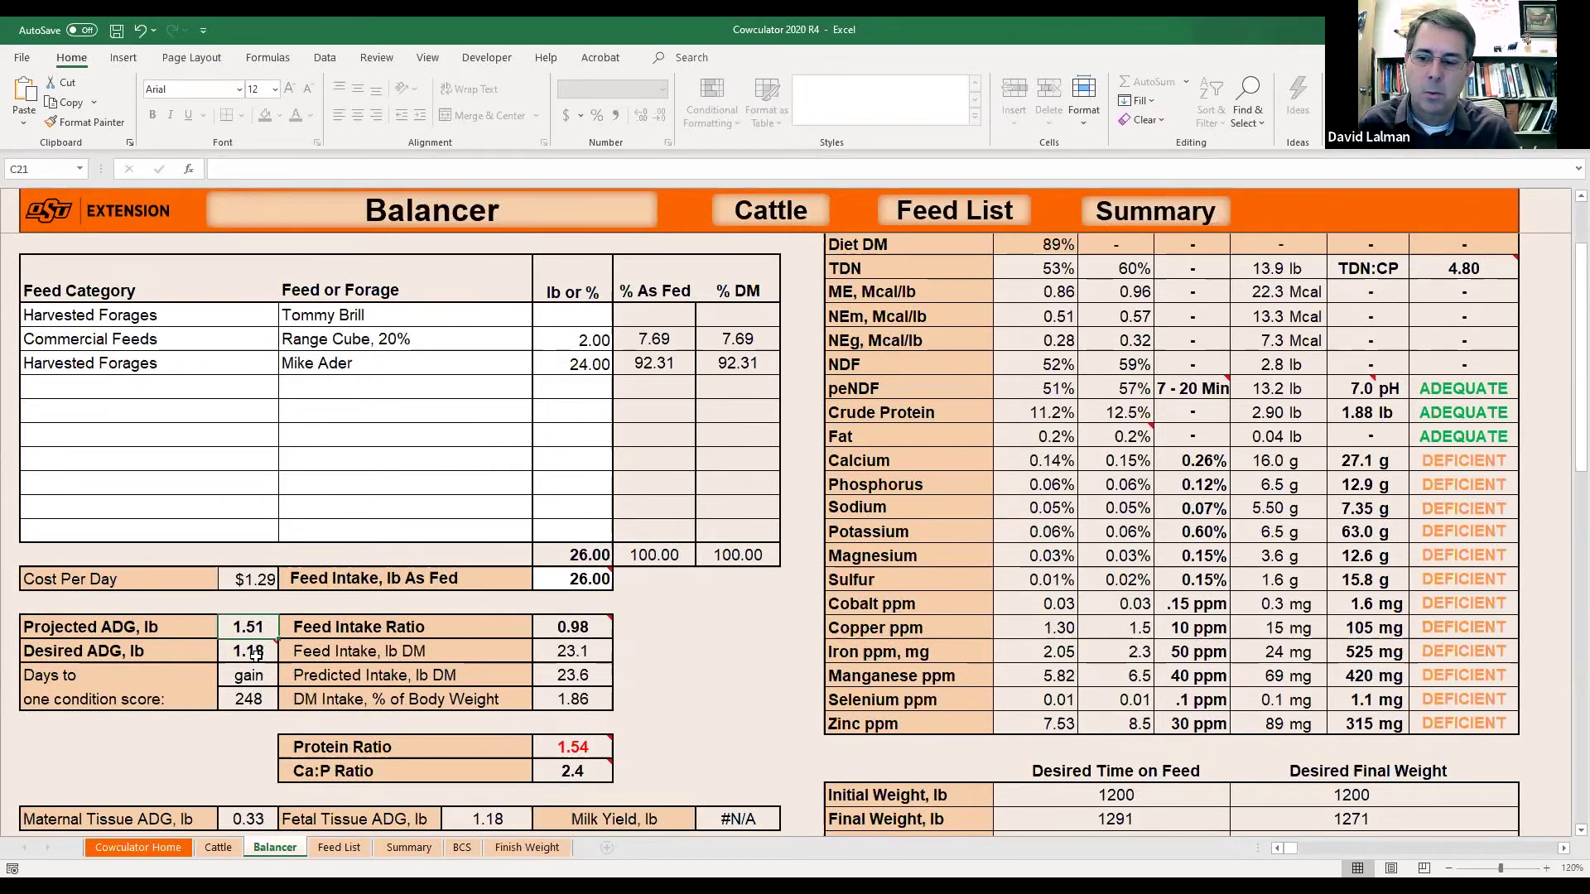
{"action": "left_click", "coordinate": [248, 819]}
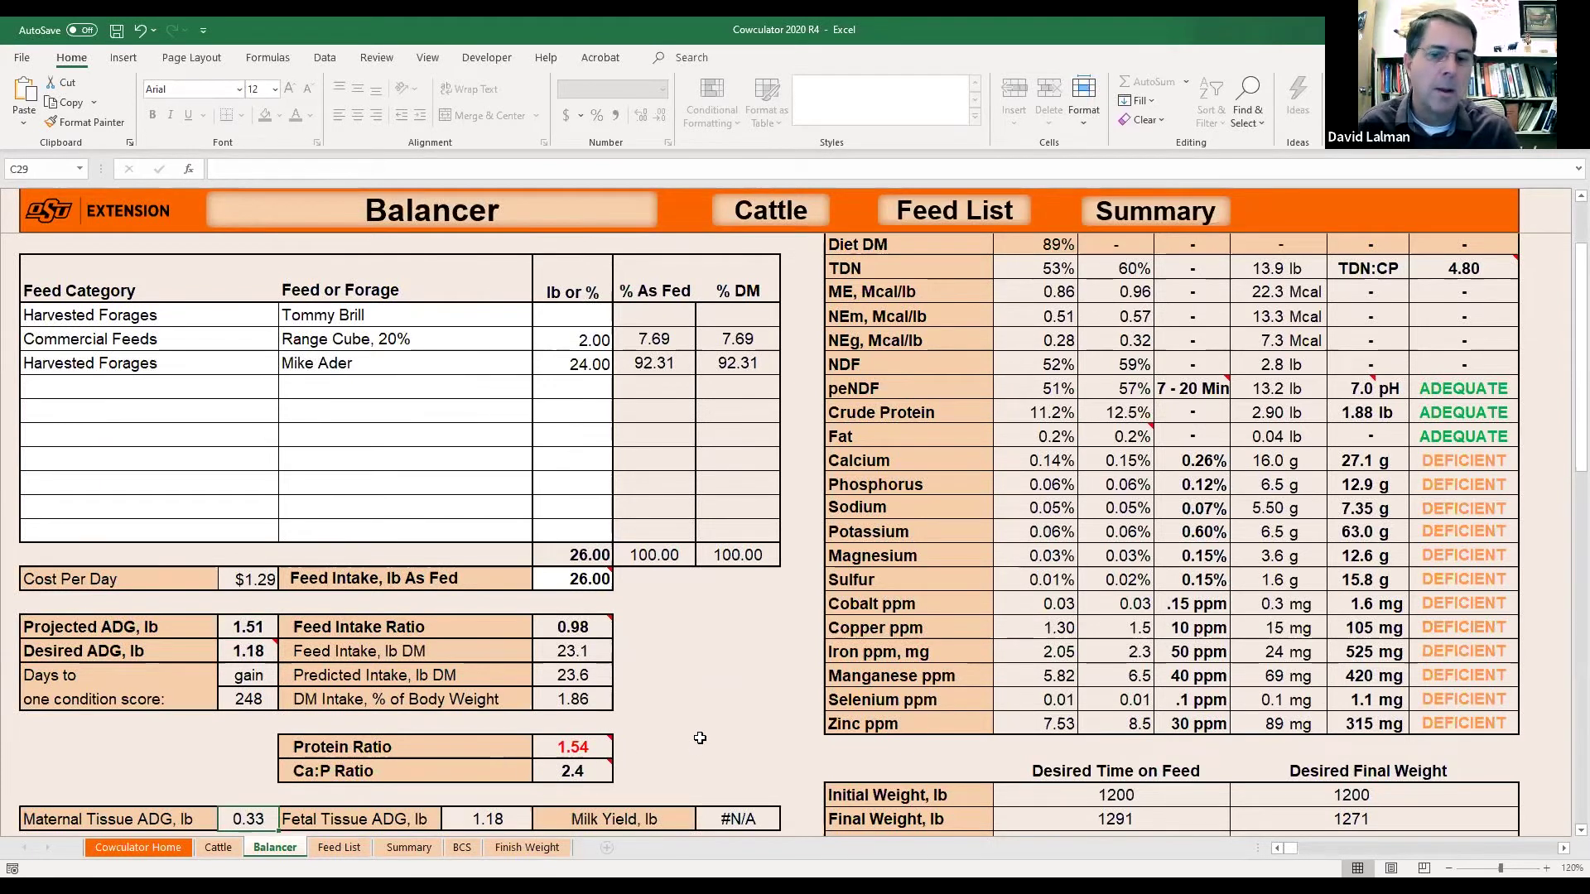
{"action": "scroll", "coordinate": [700, 738], "scroll_direction": "down", "scroll_amount": 1}
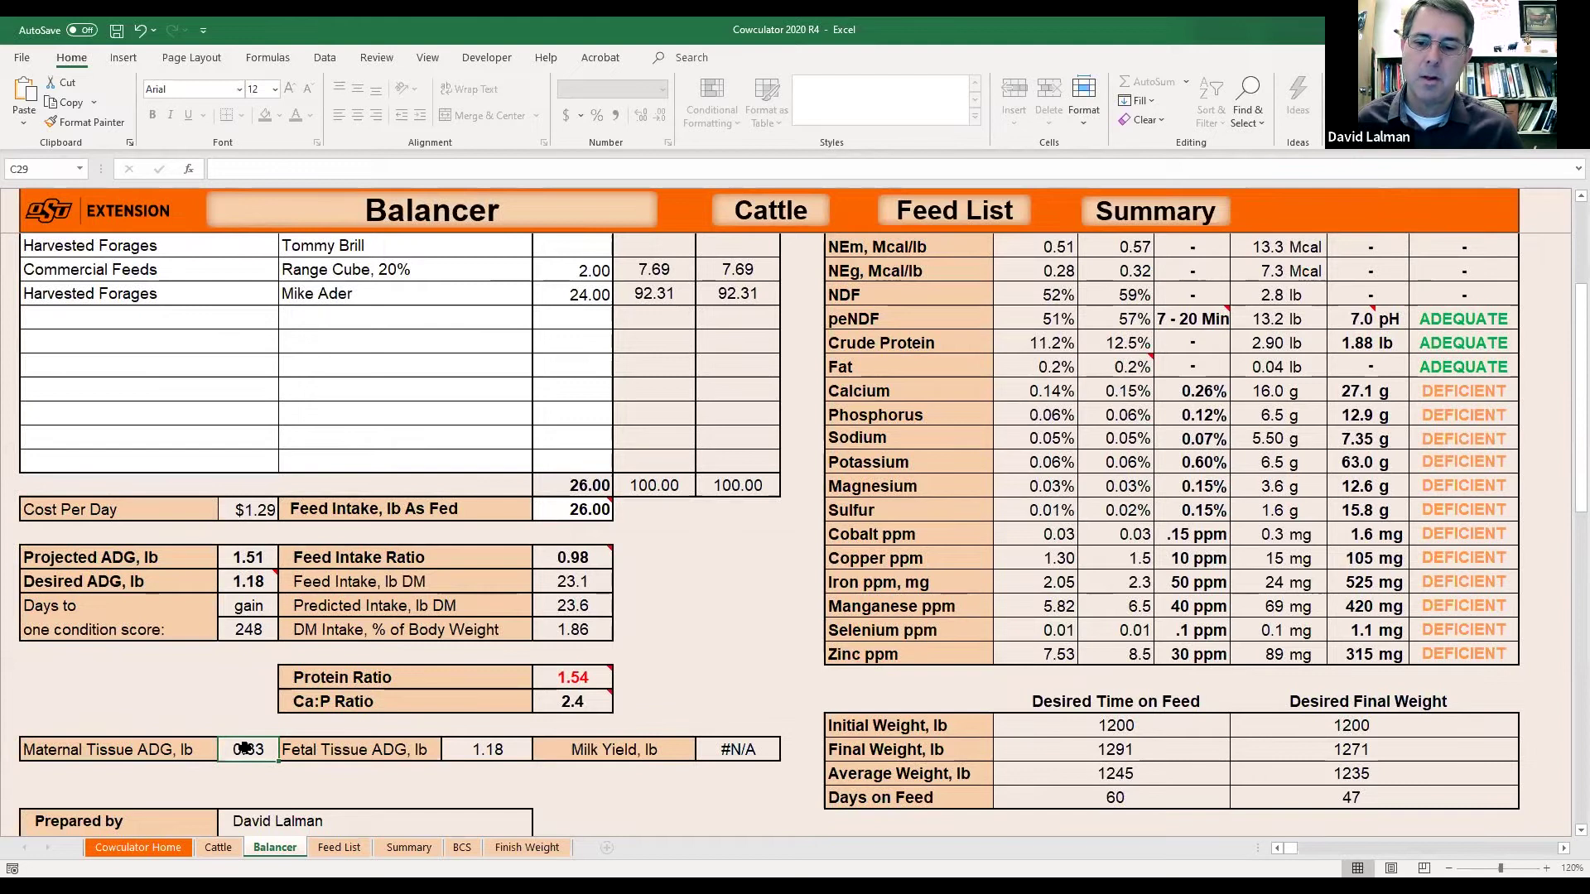
{"action": "left_click", "coordinate": [587, 681]}
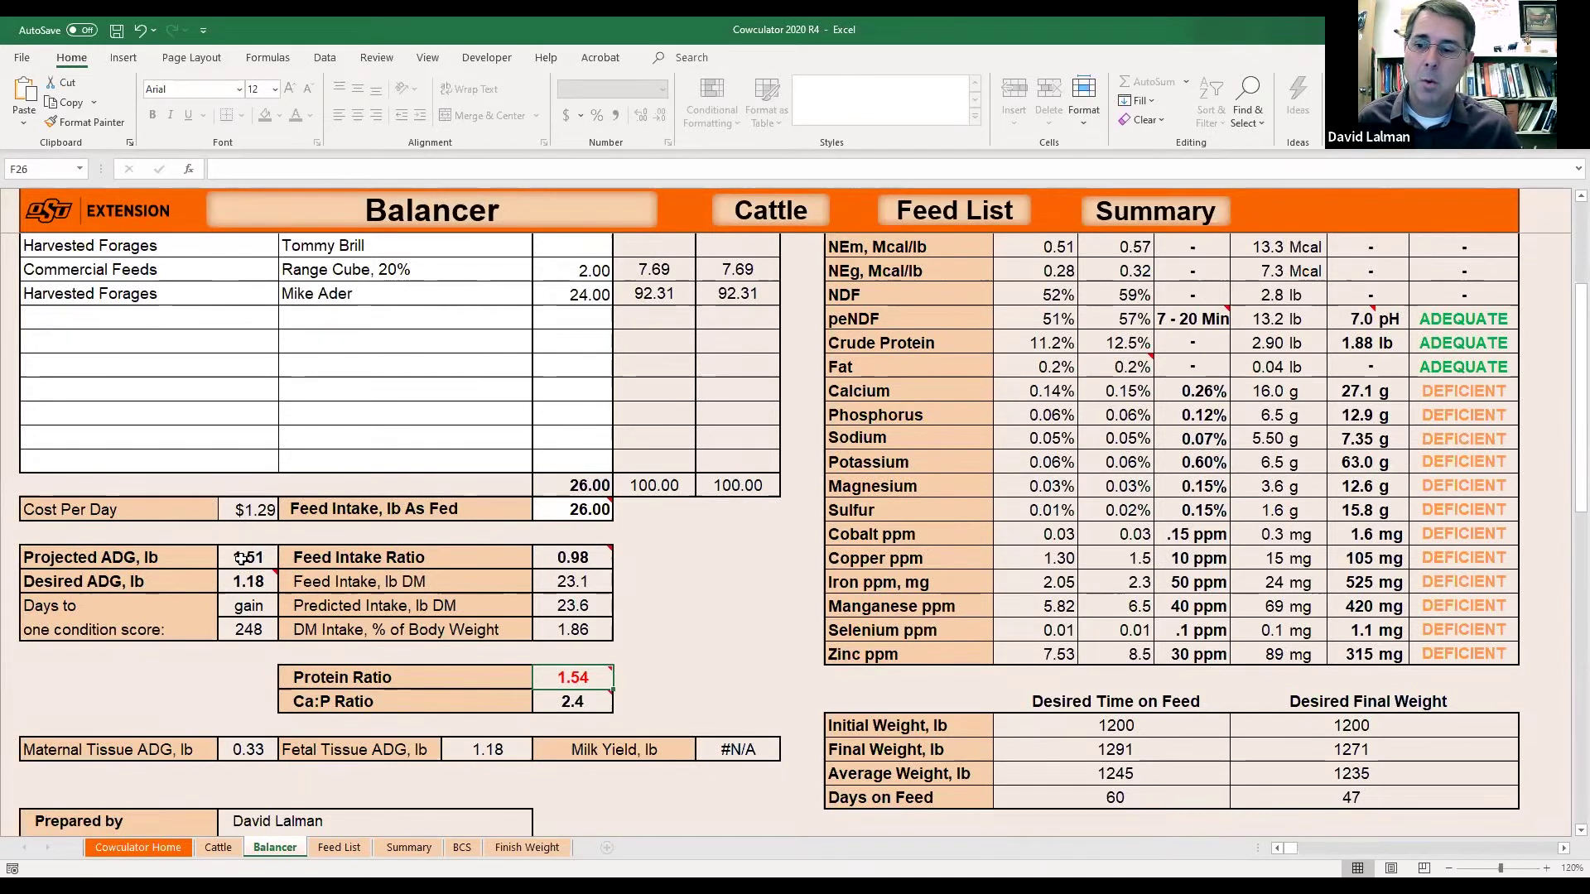
{"action": "left_click", "coordinate": [242, 559]}
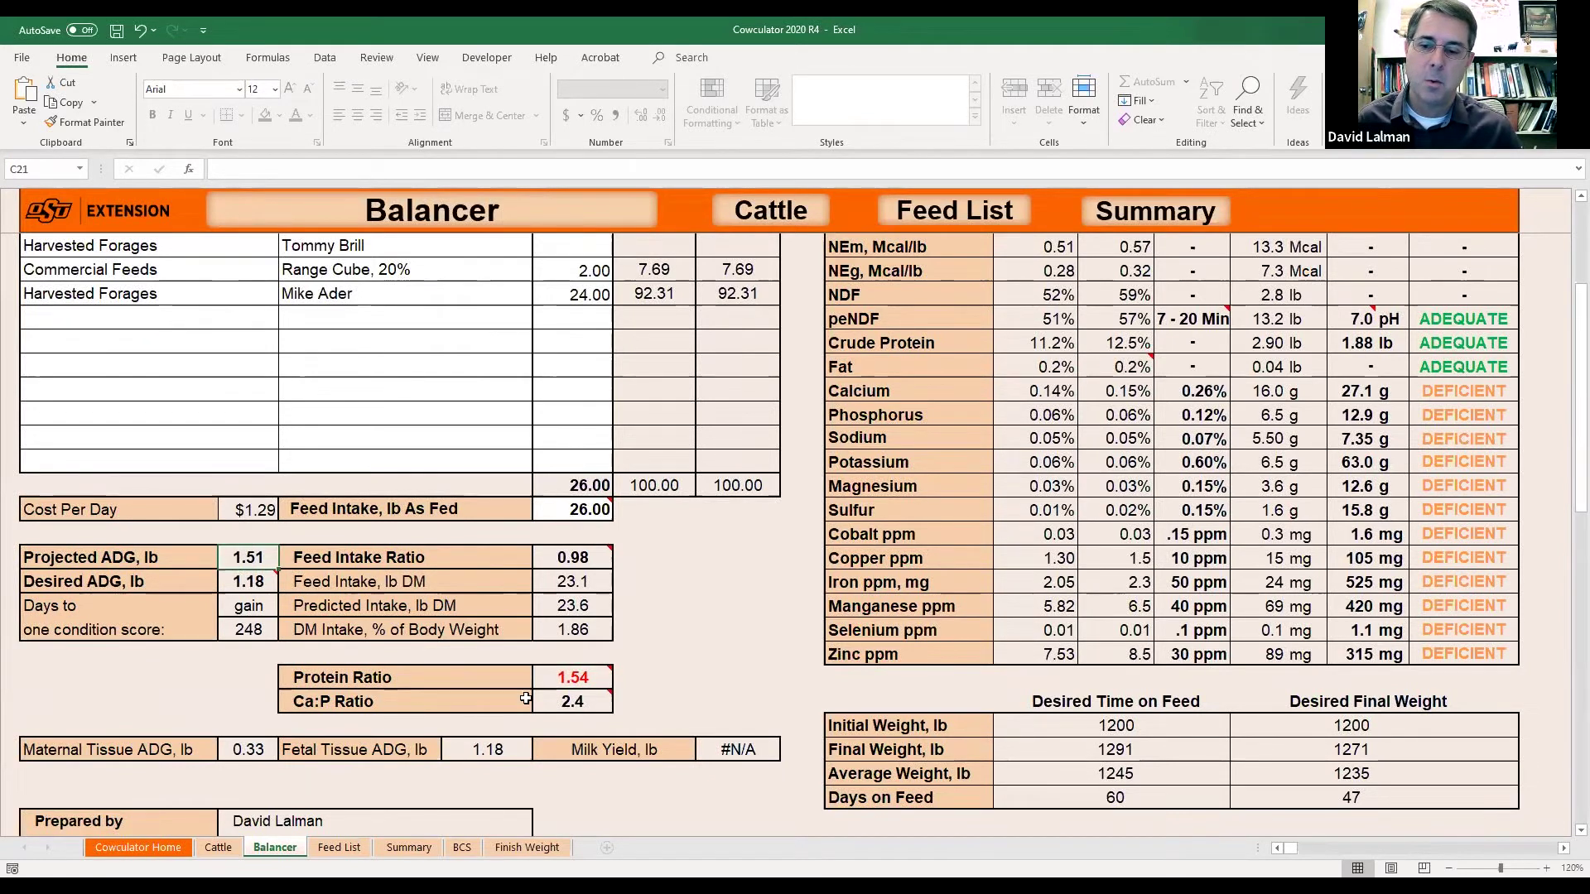
{"action": "left_click", "coordinate": [571, 677]}
Delete the 2.00 lb Range Cube amount from the ration.
{"action": "left_click", "coordinate": [599, 269]}
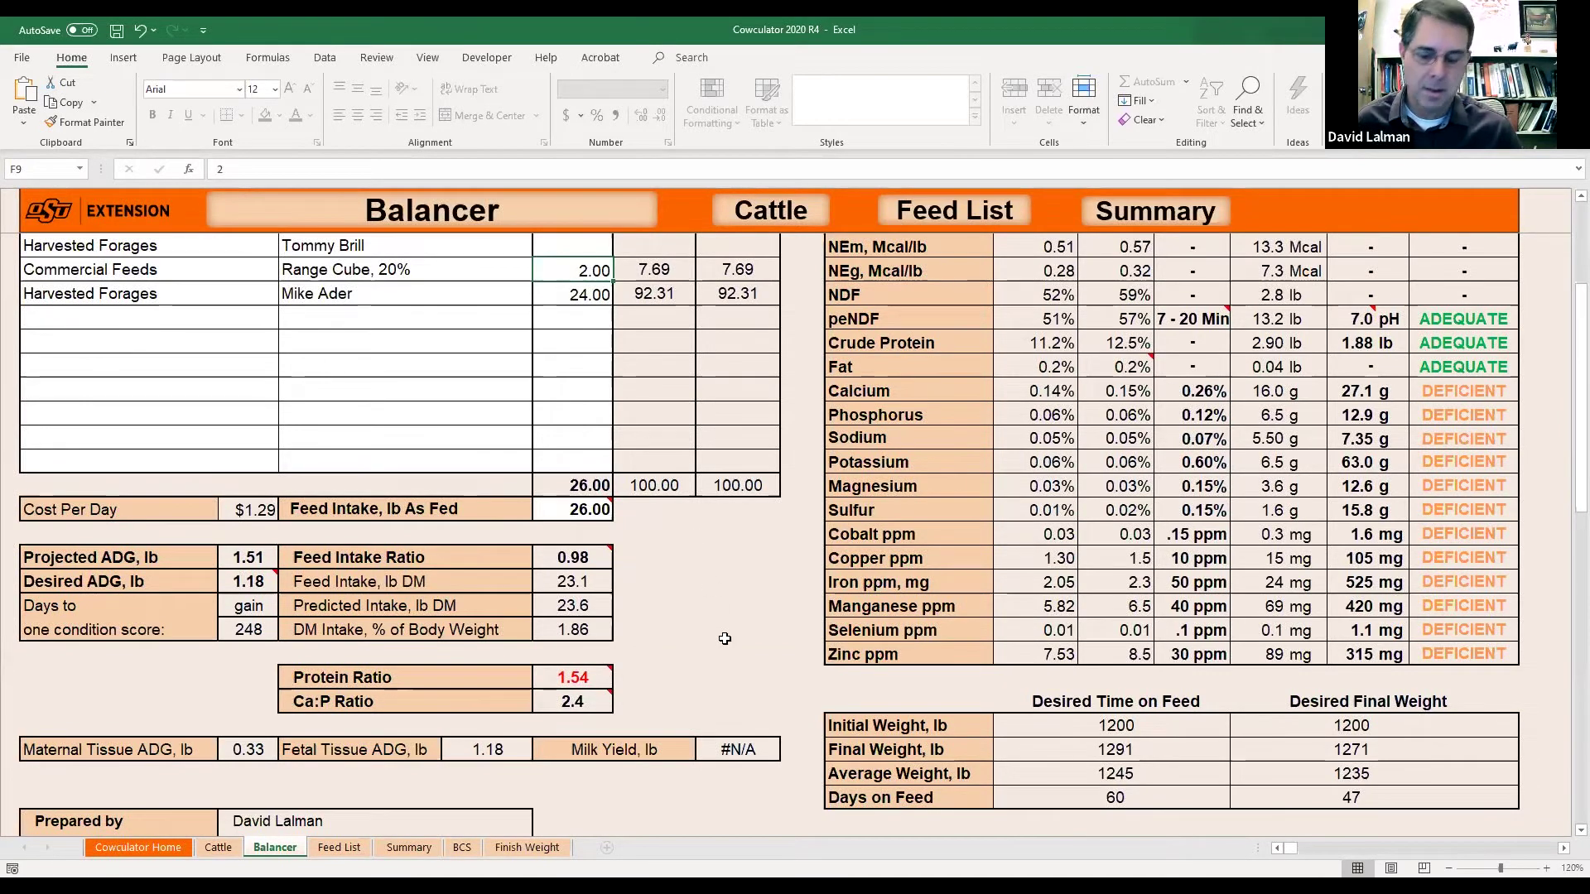
{"action": "key", "text": "Delete"}
{"action": "key", "text": "Down"}
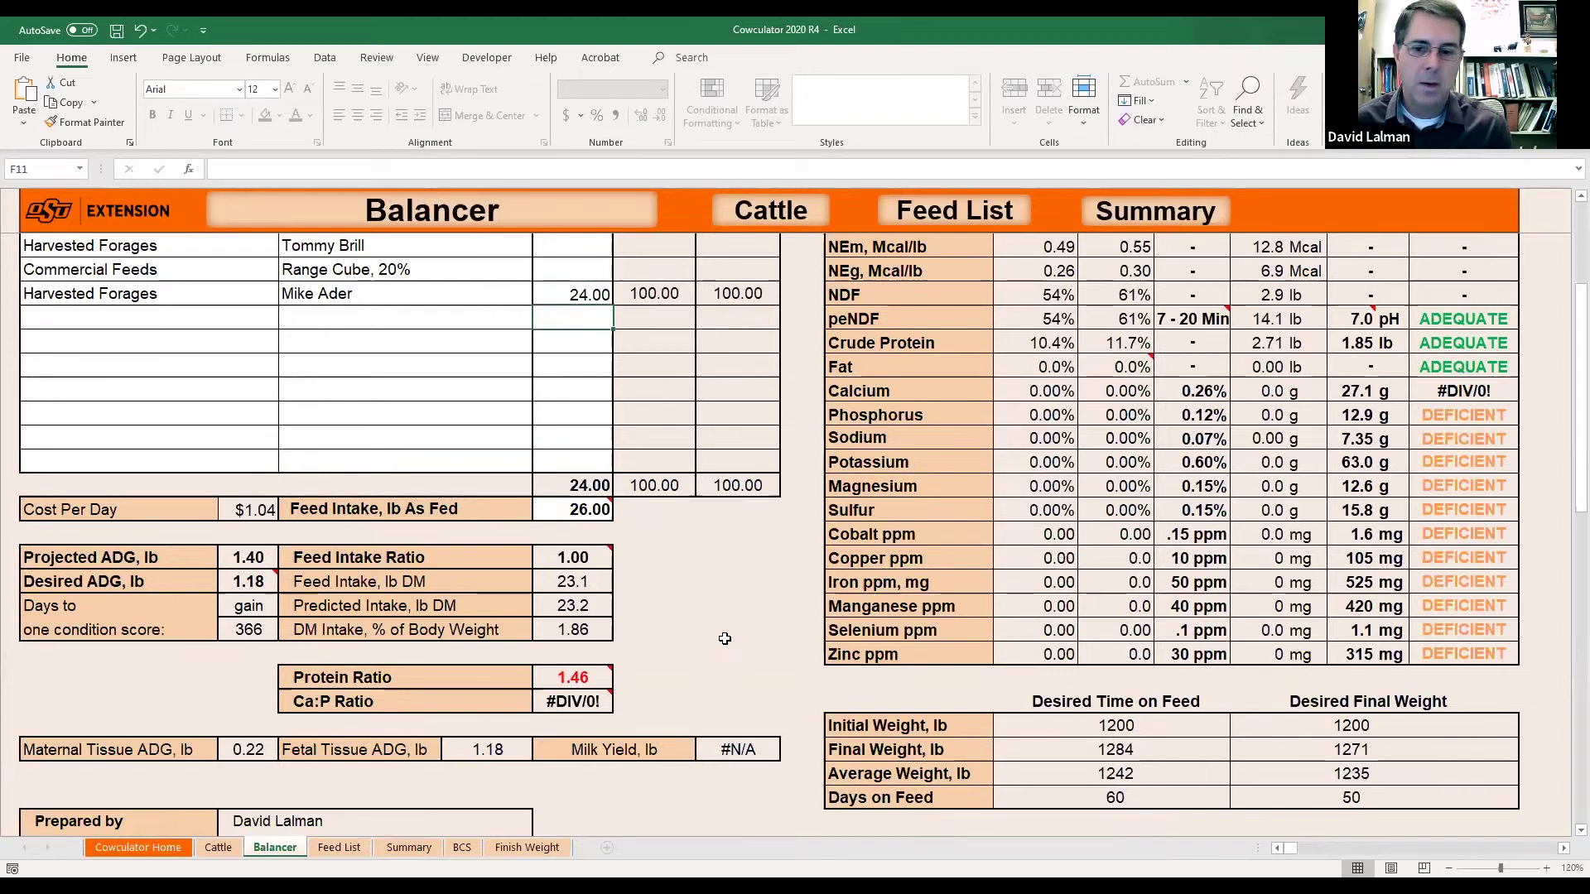
Test the feed intake at 24 lb, then restore it to 26 lb.
{"action": "left_click", "coordinate": [584, 509]}
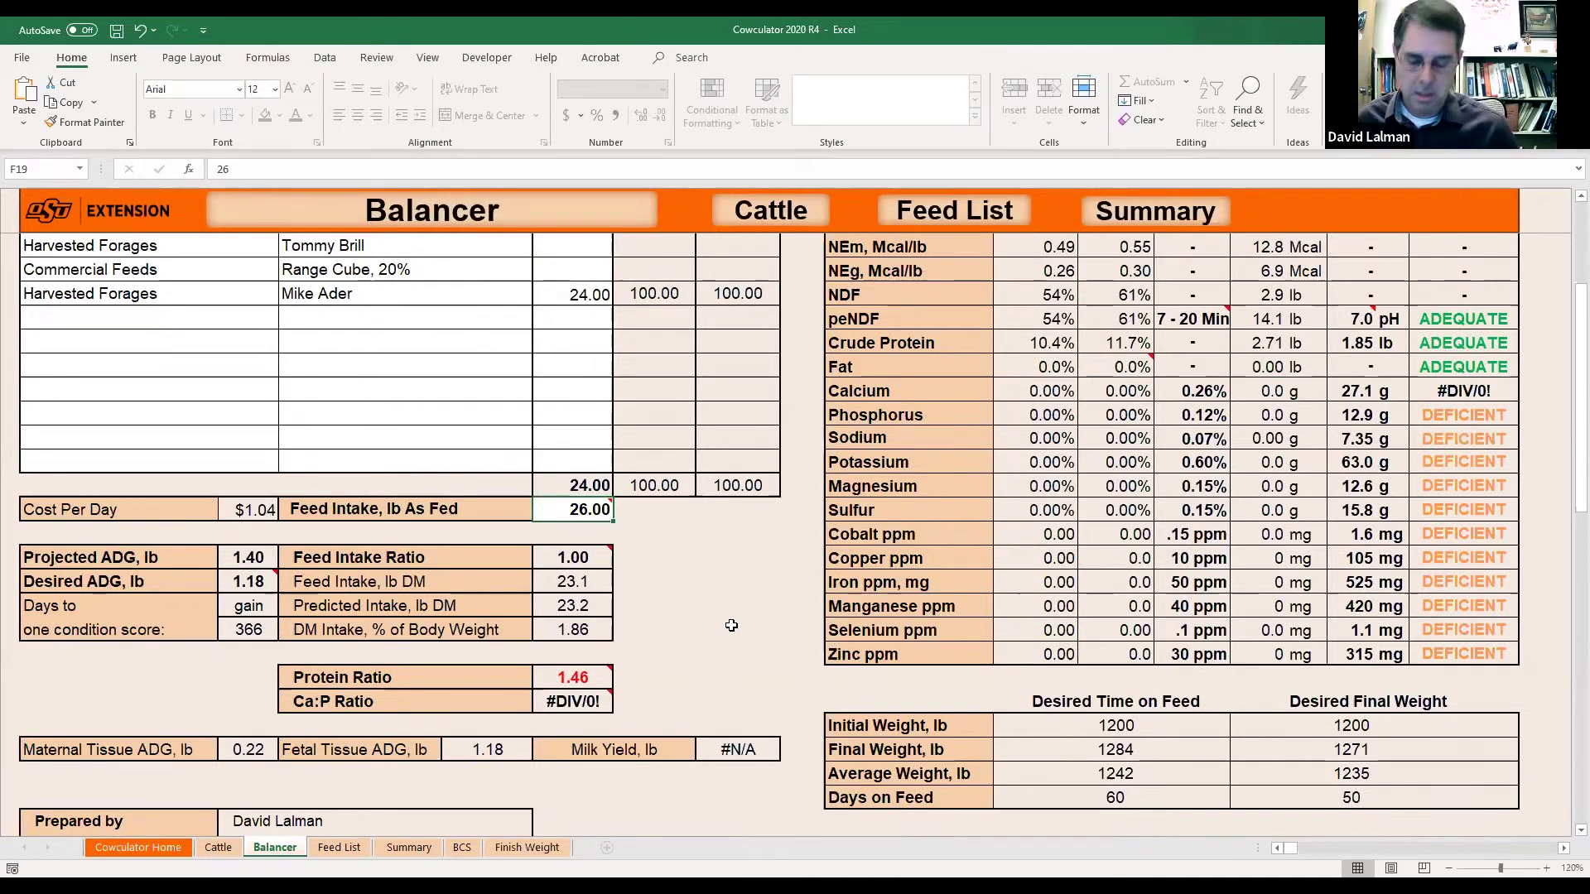
{"action": "type", "text": "24"}
{"action": "key", "text": "Return"}
{"action": "key", "text": "Up"}
{"action": "type", "text": "26"}
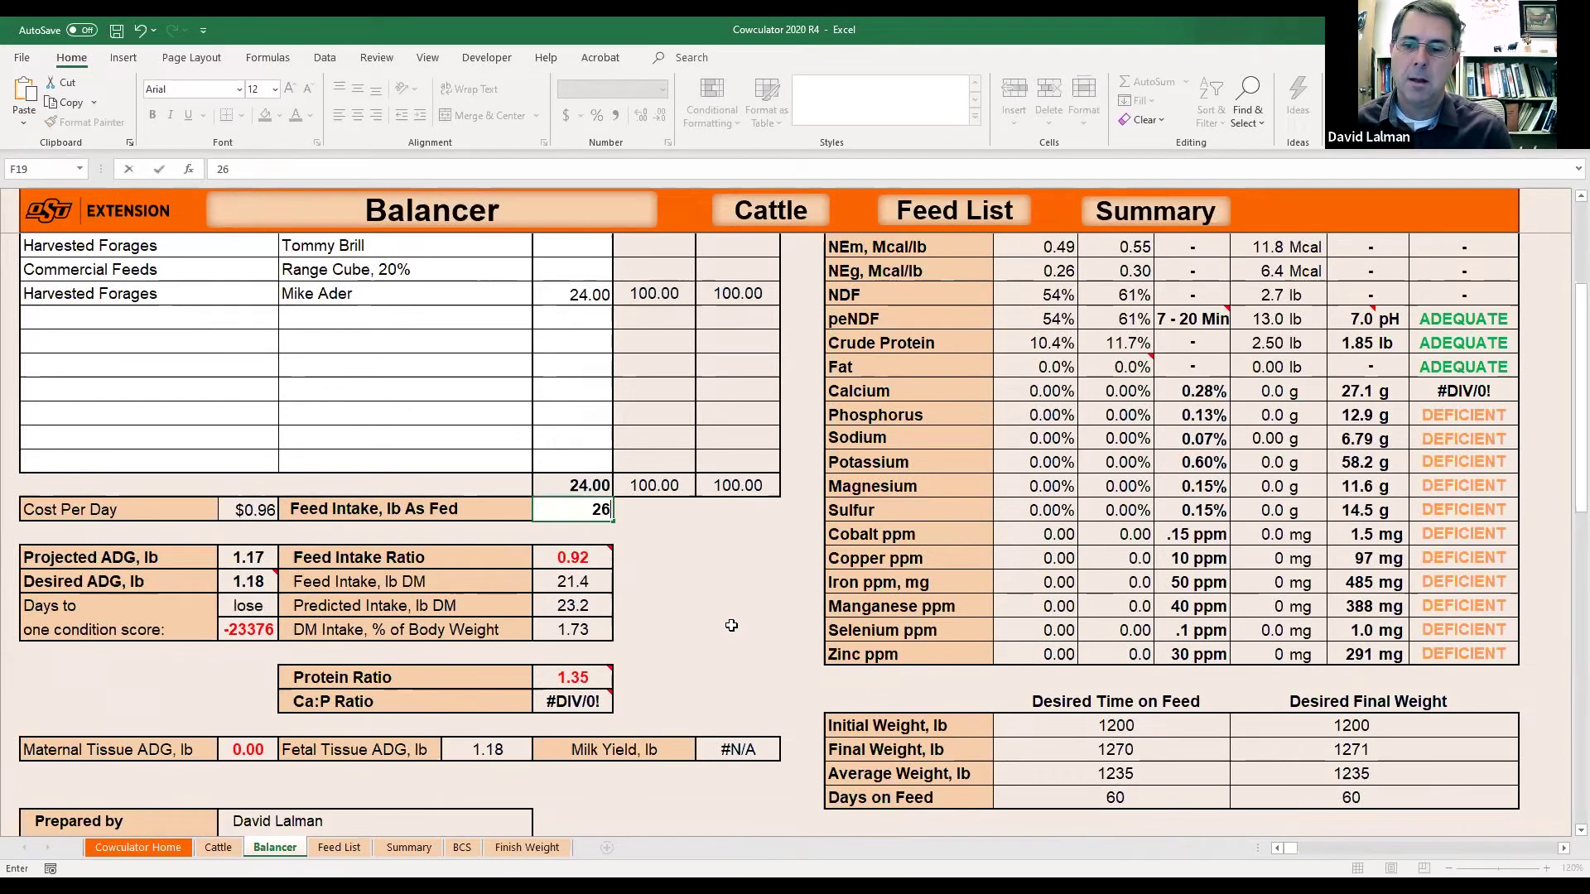
{"action": "key", "text": "ctrl+Return"}
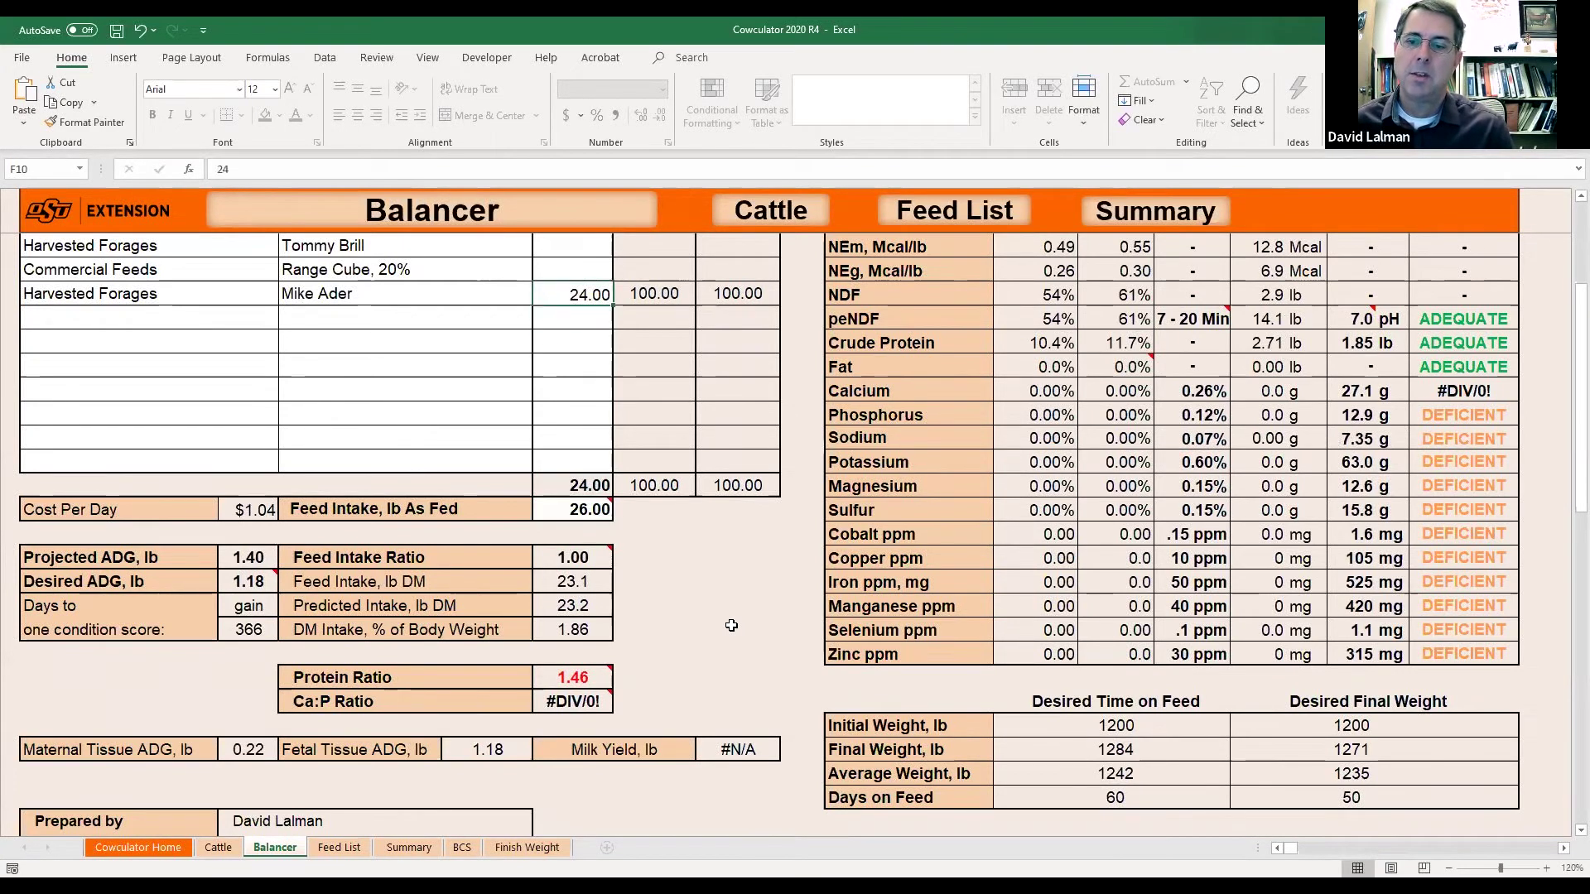
{"action": "type", "text": "26"}
{"action": "key", "text": "Return"}
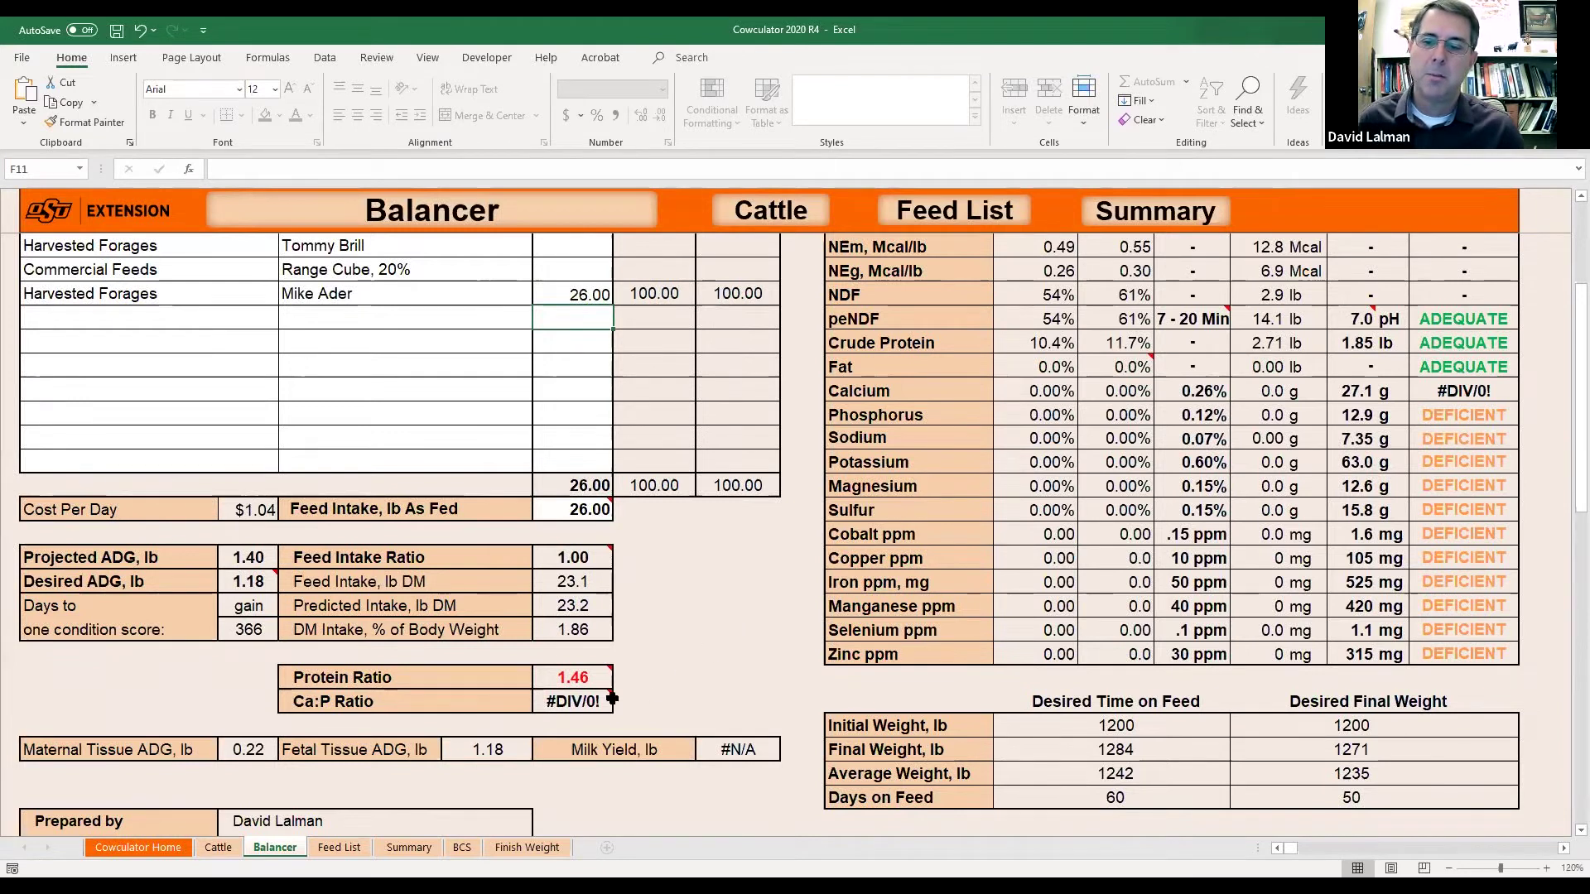
{"action": "left_click", "coordinate": [573, 558]}
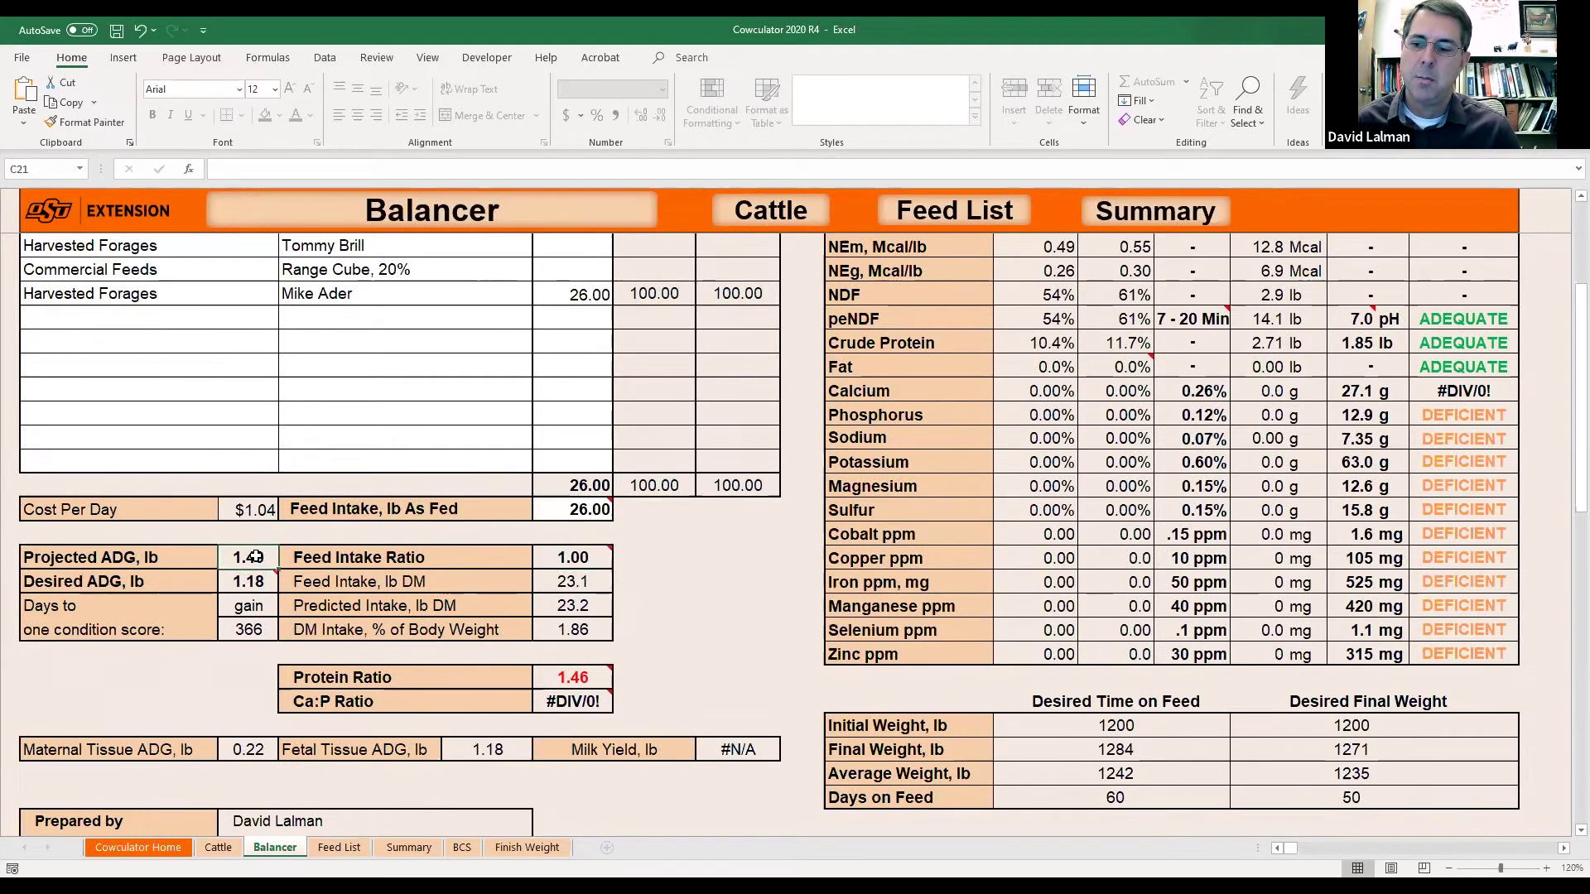
{"action": "mouse_move", "coordinate": [581, 678]}
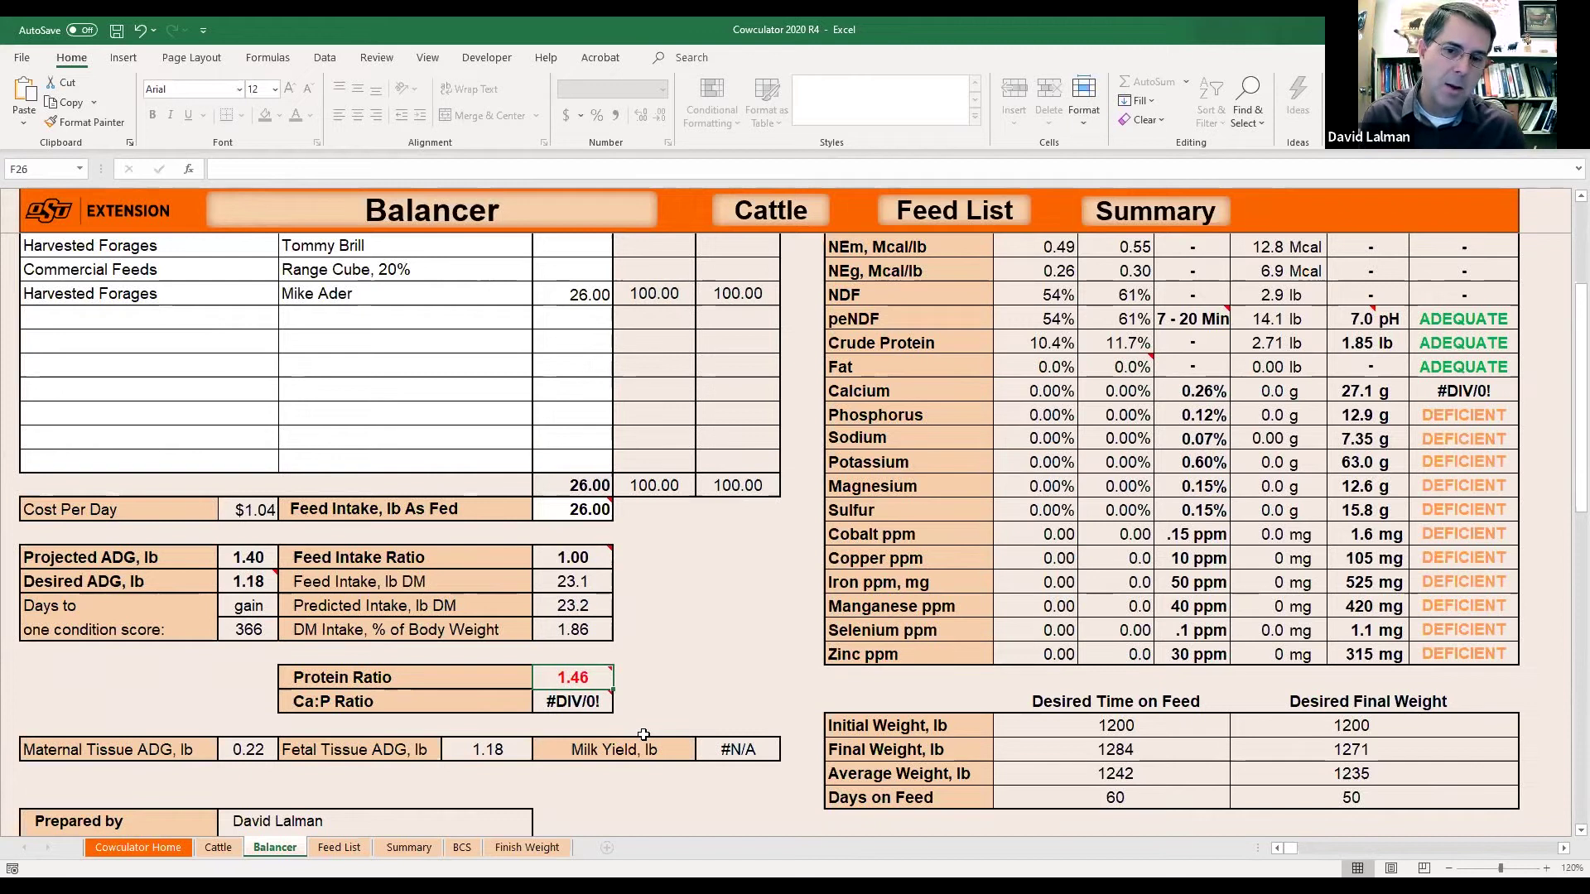
{"action": "left_click", "coordinate": [580, 509]}
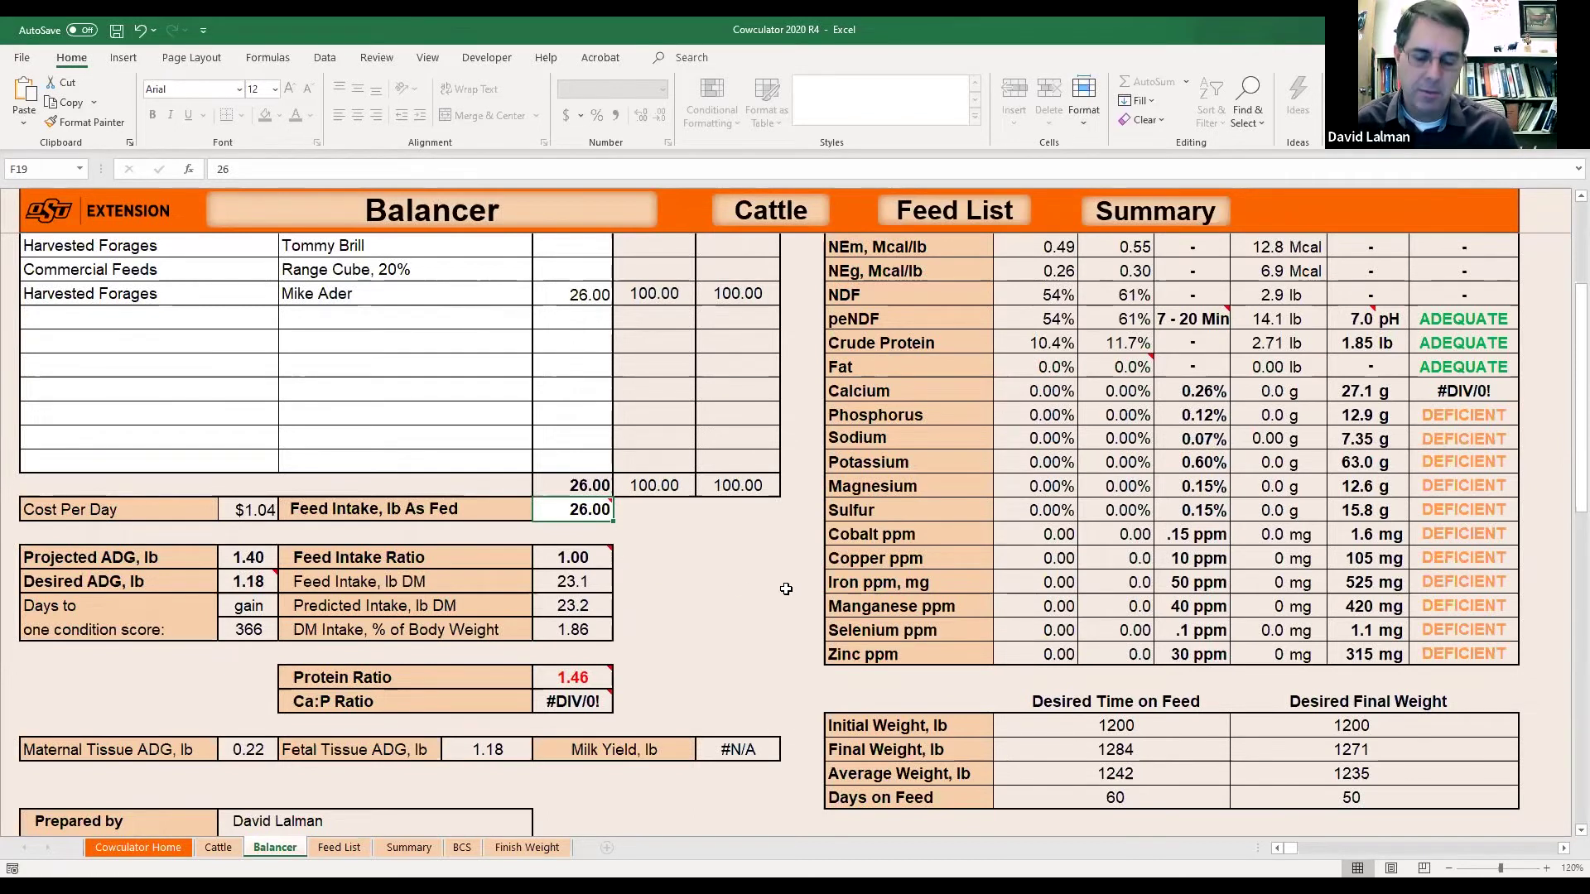
Enter 24 lb as-fed intake in F19 and verify the 0.92 feed intake ratio in F21.
{"action": "type", "text": "24"}
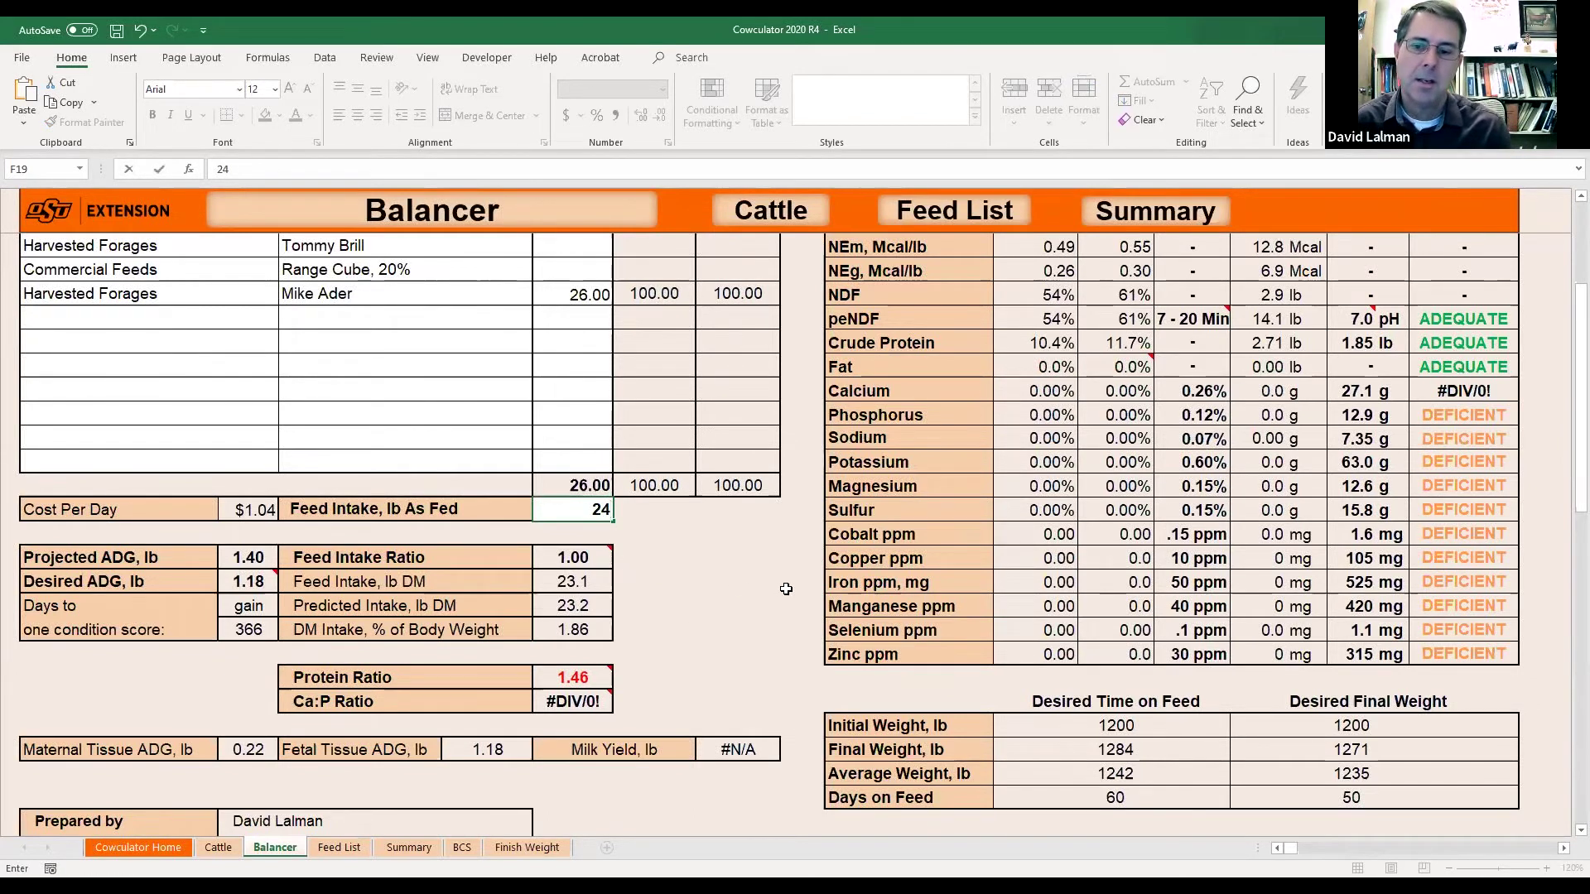
{"action": "key", "text": "Return"}
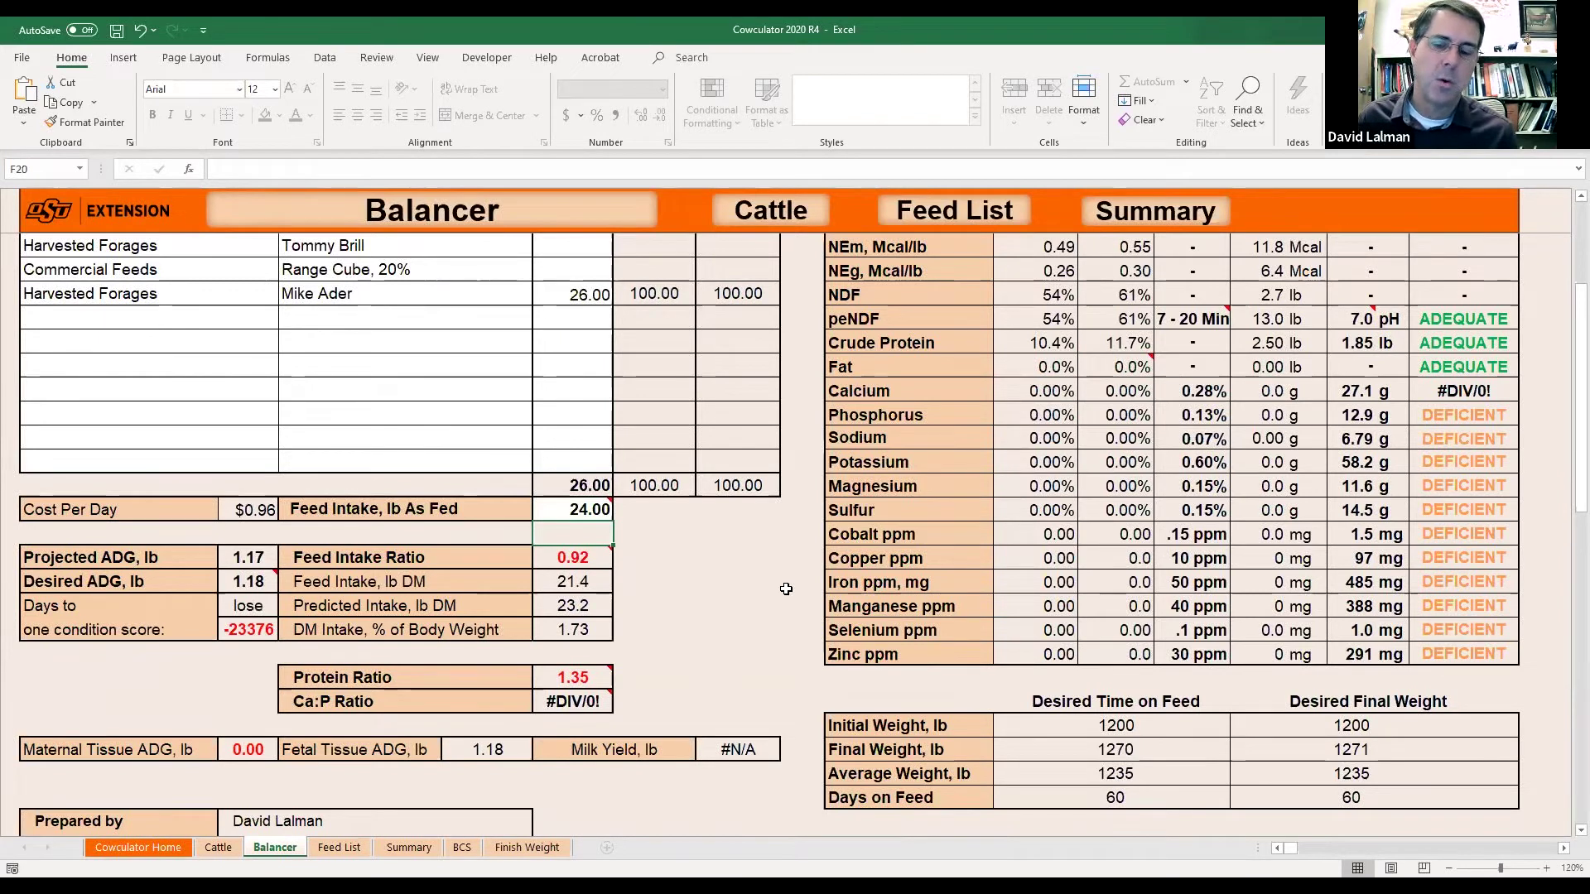
{"action": "key", "text": "Up"}
{"action": "key", "text": "Up"}
{"action": "key", "text": "Down"}
{"action": "key", "text": "Down"}
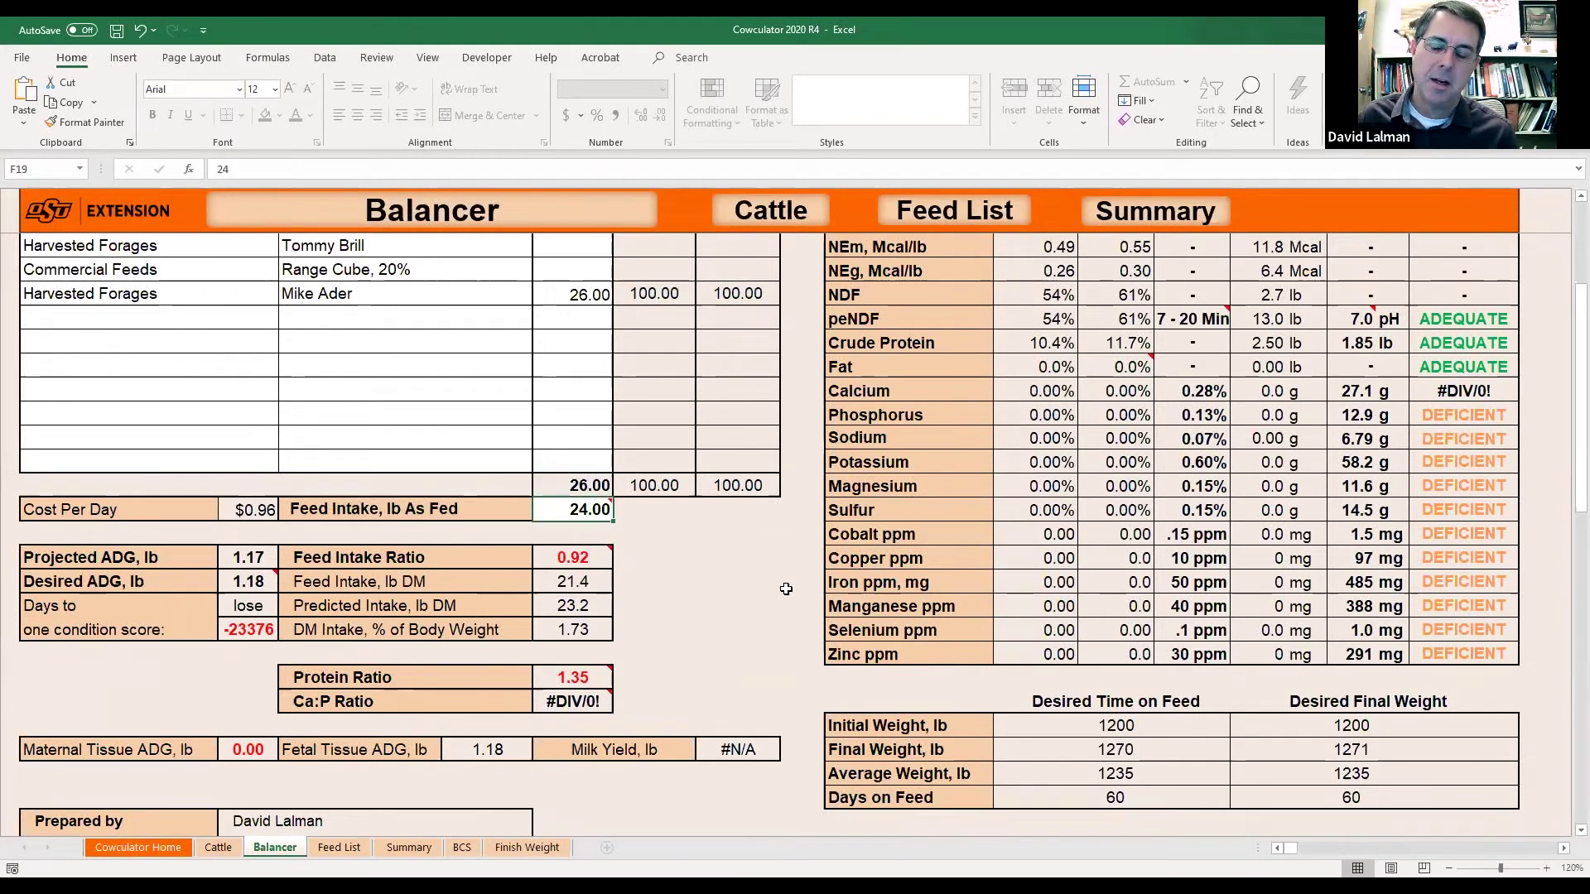
{"action": "key", "text": "Up"}
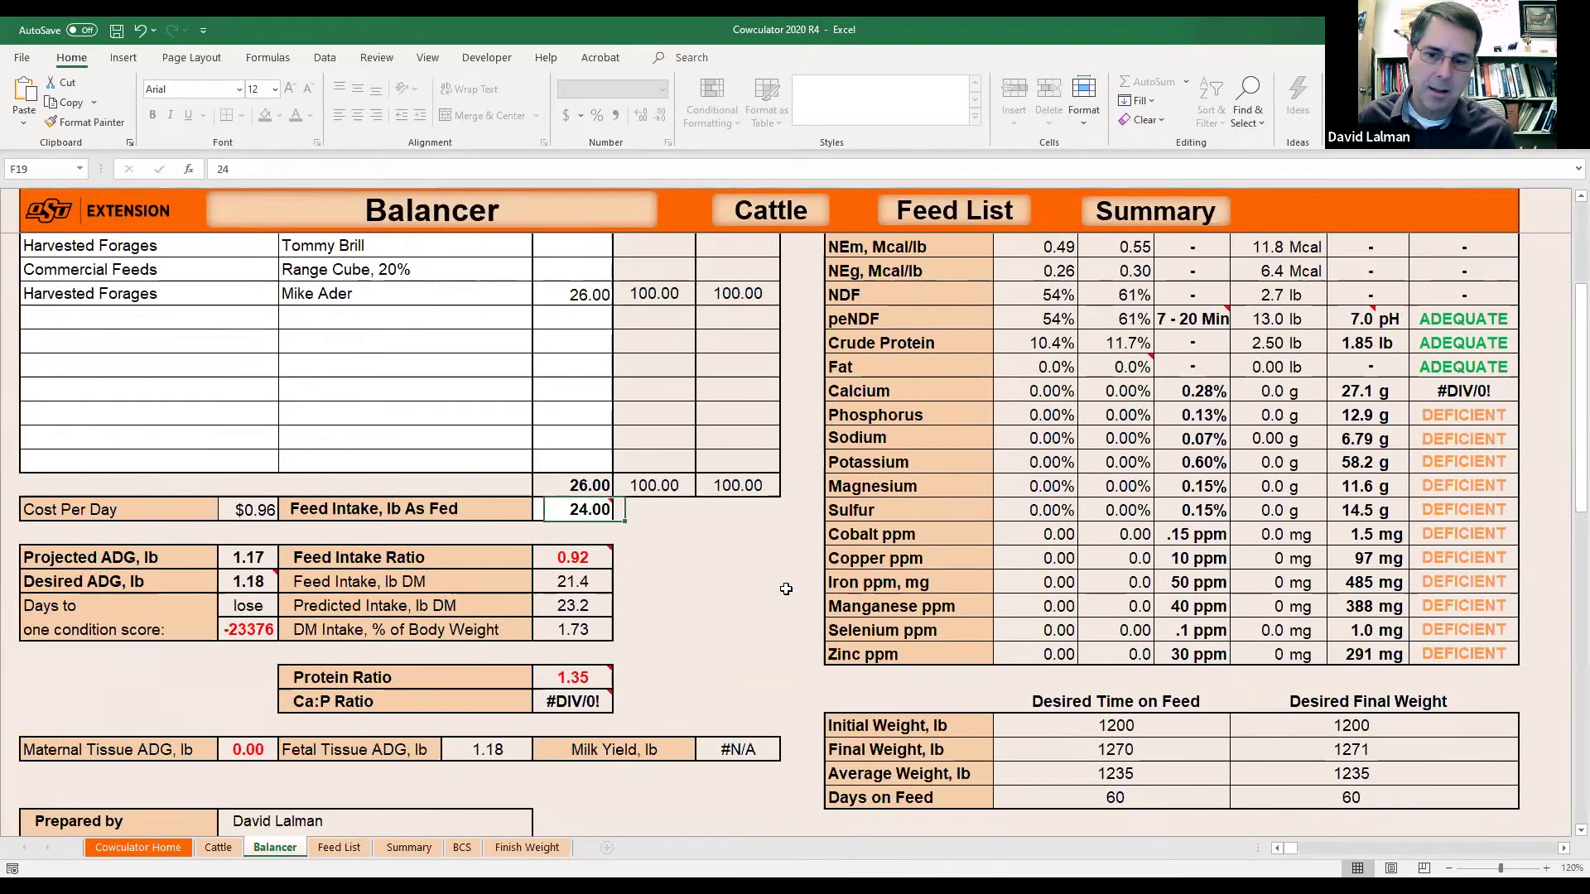
{"action": "key", "text": "Down"}
{"action": "key", "text": "Up"}
{"action": "key", "text": "Down"}
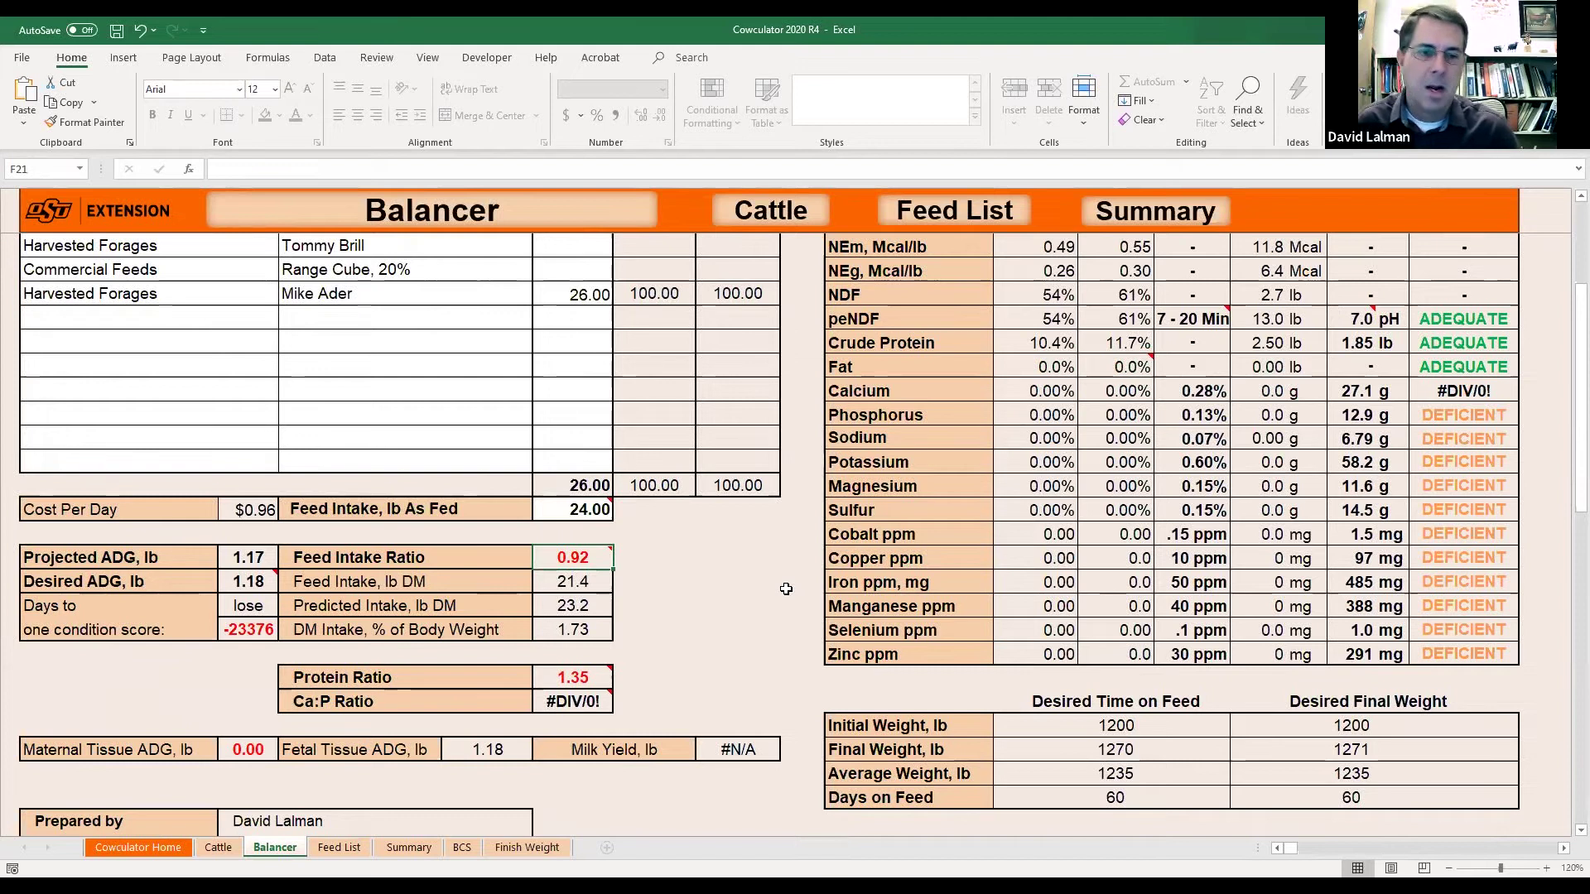
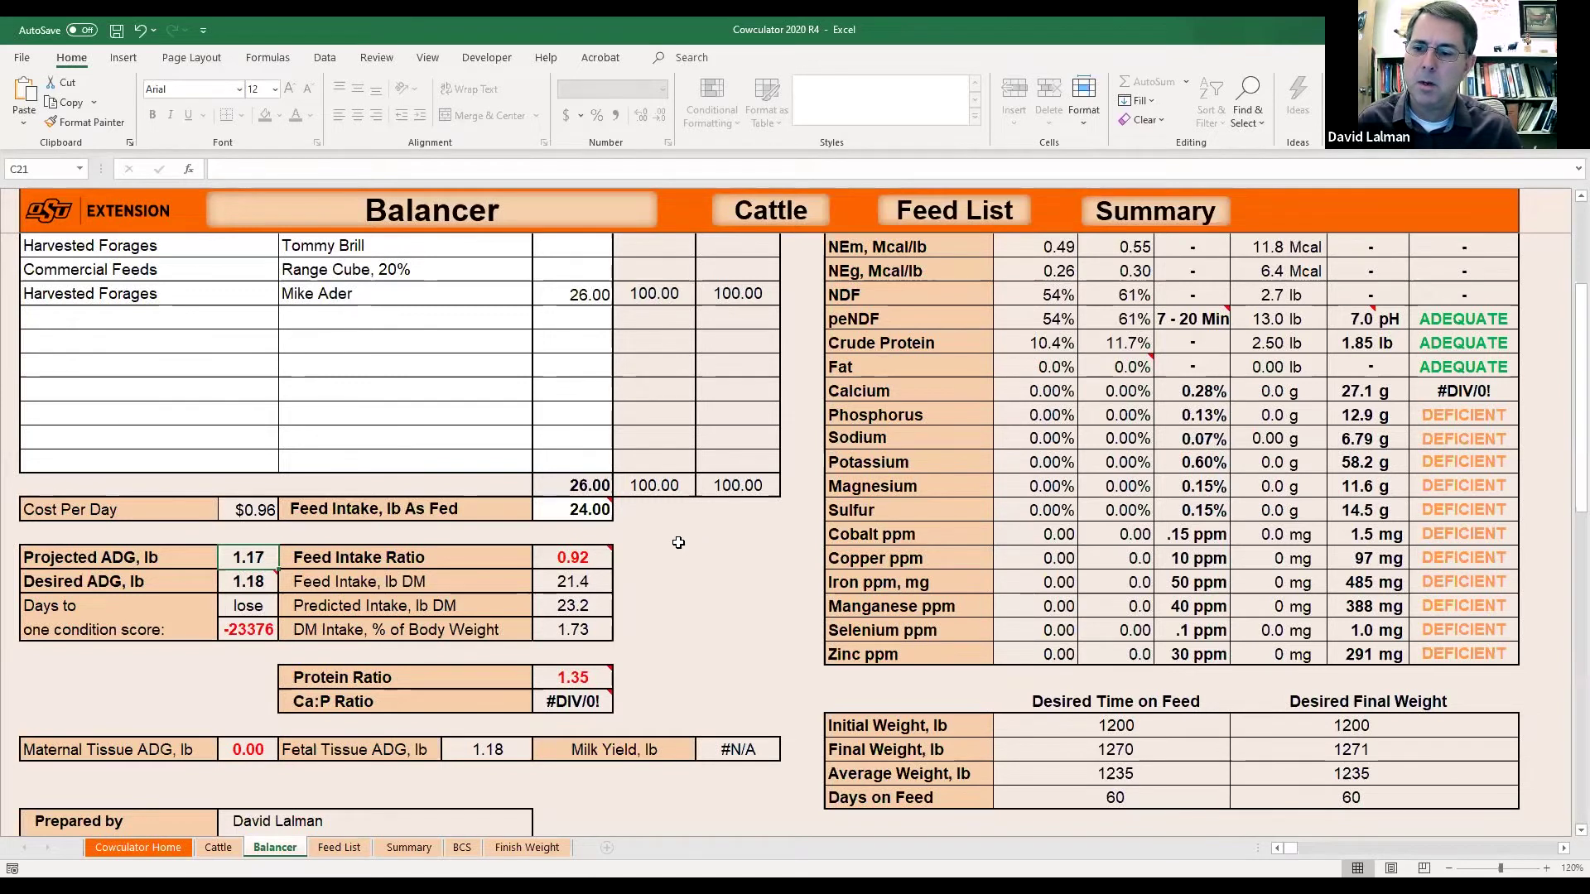
Review the Balancer's Feed Intake Ratio and Cost Per Day values, then go to the Feed List sheet.
{"action": "key", "text": "Right"}
{"action": "key", "text": "Right"}
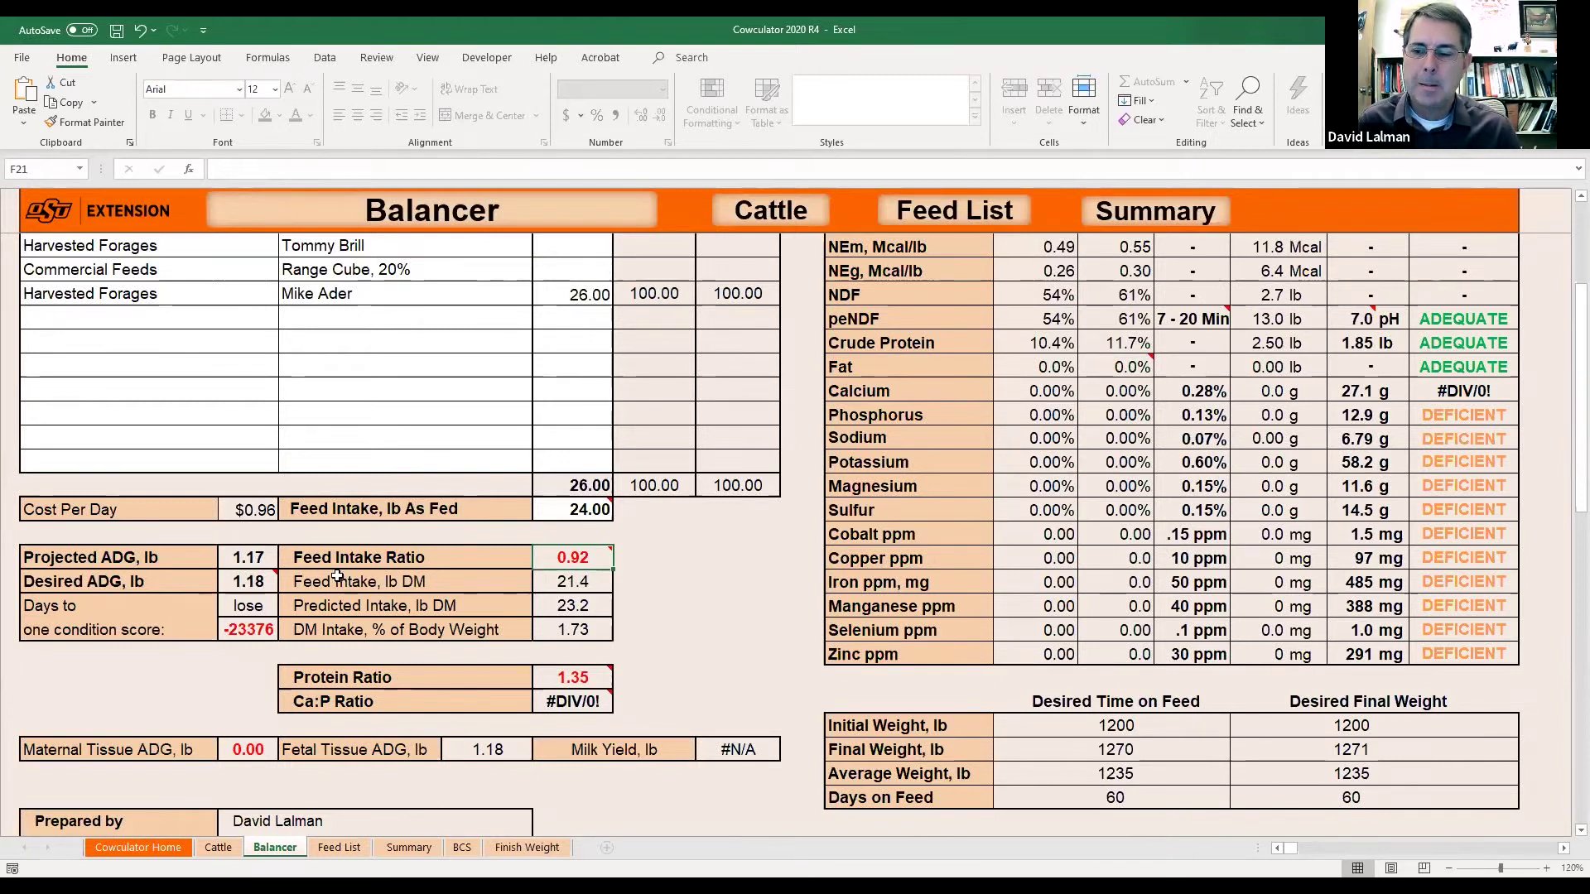
{"action": "left_click", "coordinate": [239, 510]}
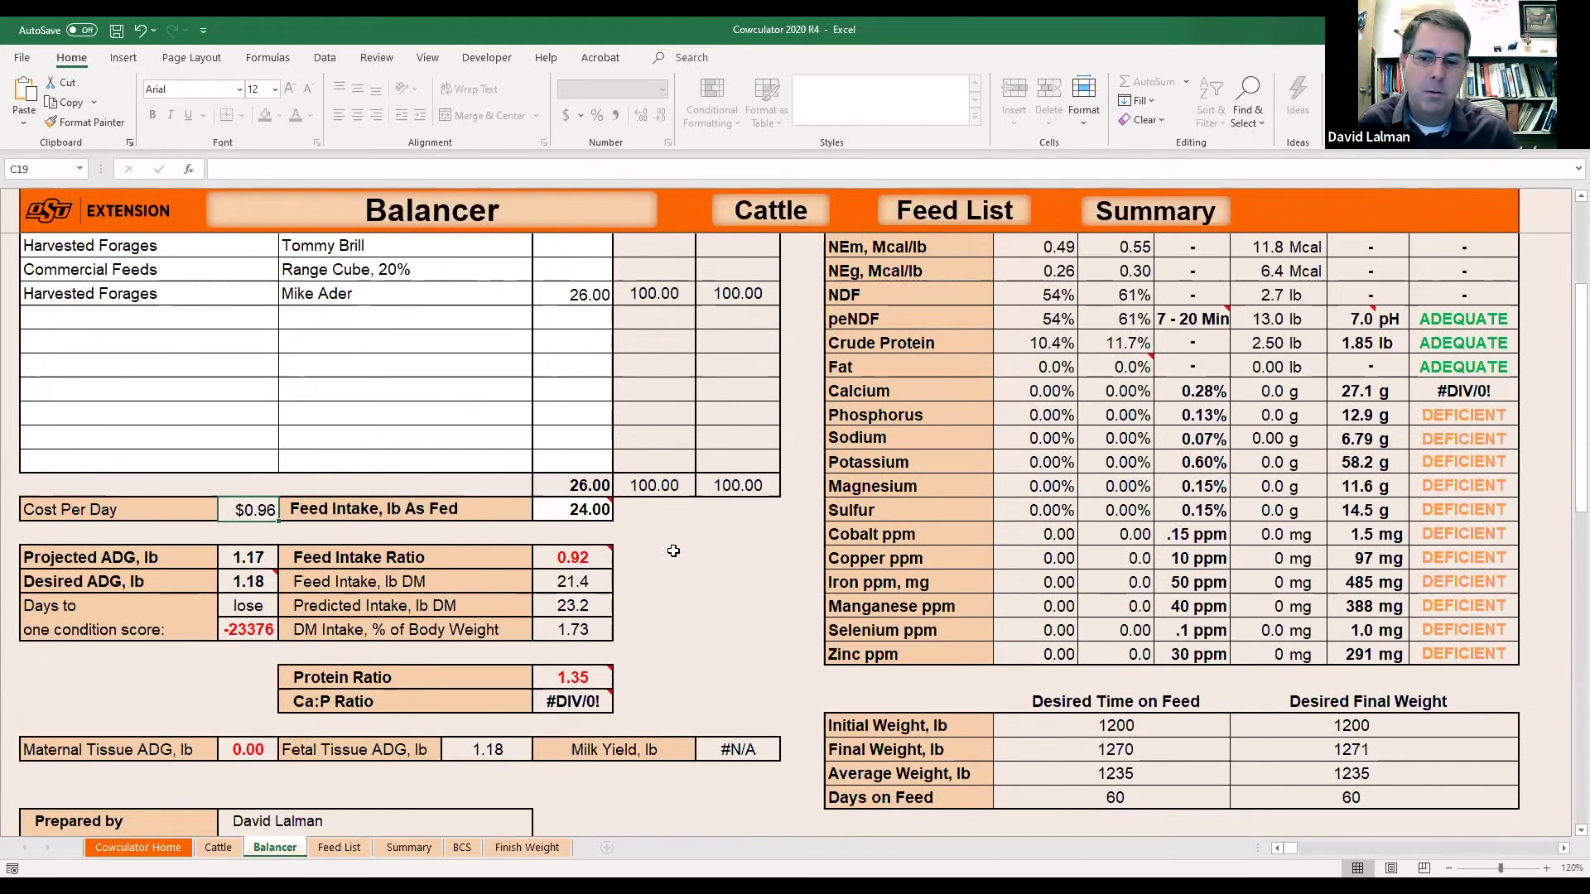
{"action": "scroll", "coordinate": [674, 551], "scroll_direction": "up", "scroll_amount": 3}
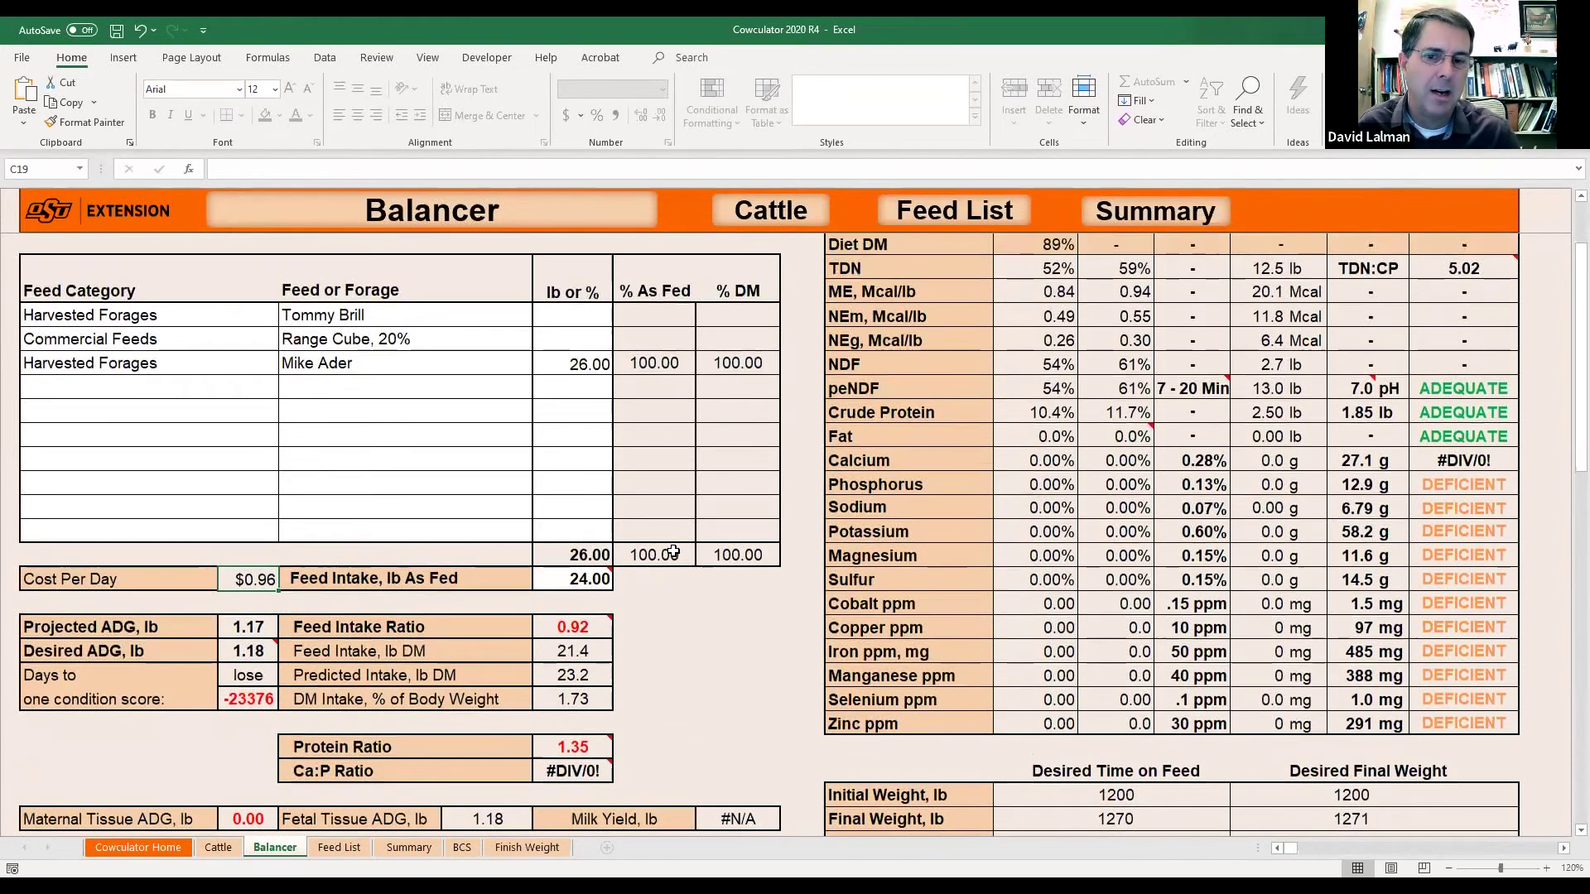
{"action": "scroll", "coordinate": [673, 551], "scroll_direction": "down", "scroll_amount": 6}
{"action": "scroll", "coordinate": [673, 551], "scroll_direction": "down", "scroll_amount": 2}
{"action": "scroll", "coordinate": [673, 551], "scroll_direction": "up", "scroll_amount": 2}
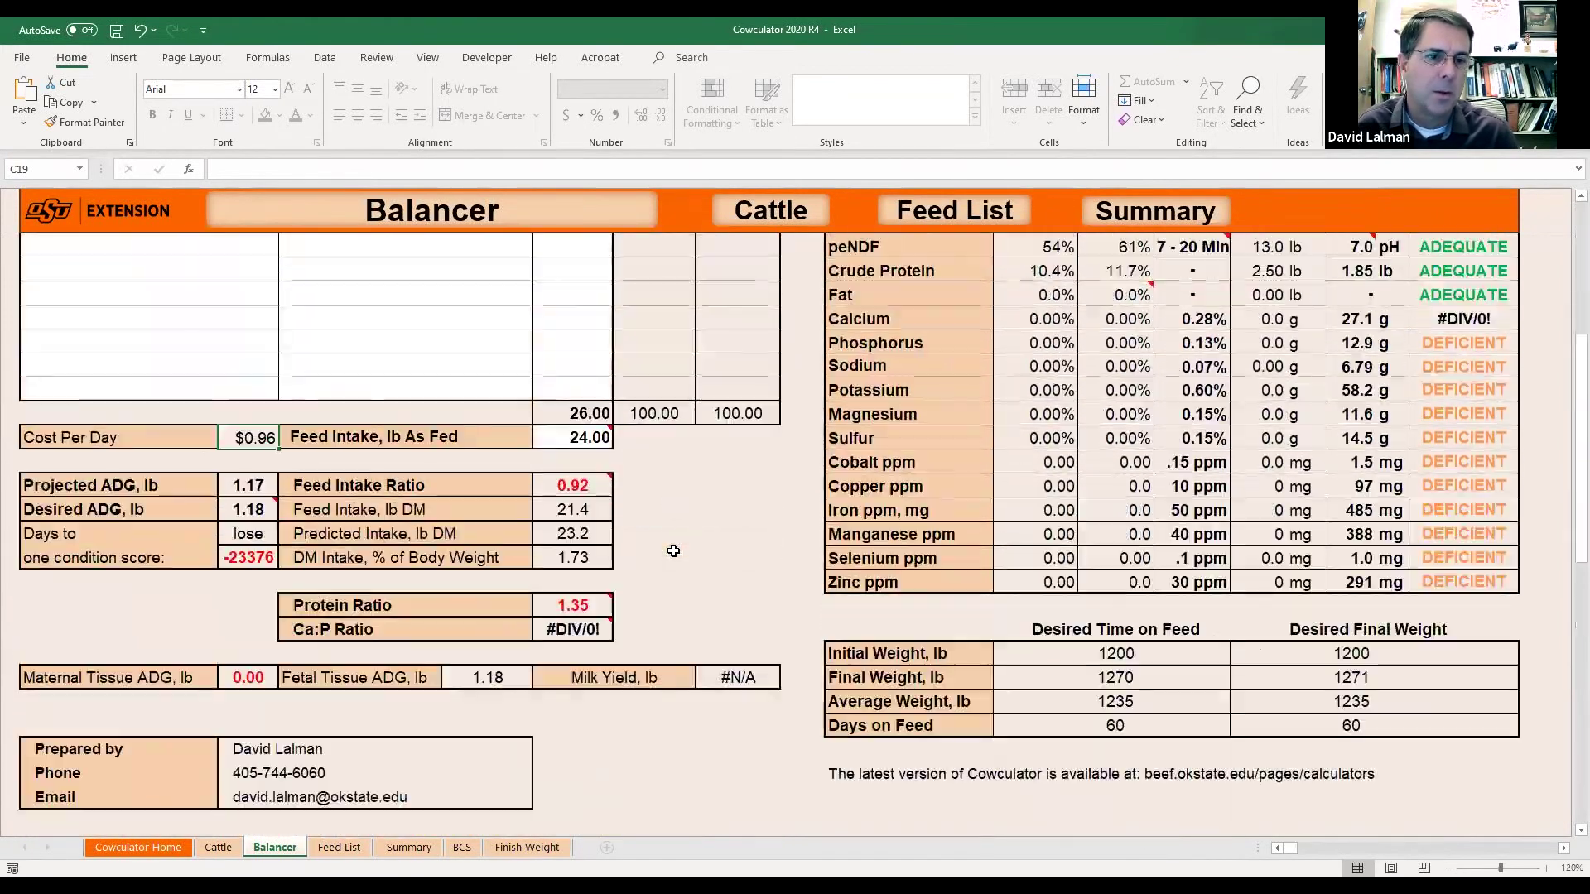
{"action": "left_click", "coordinate": [339, 847]}
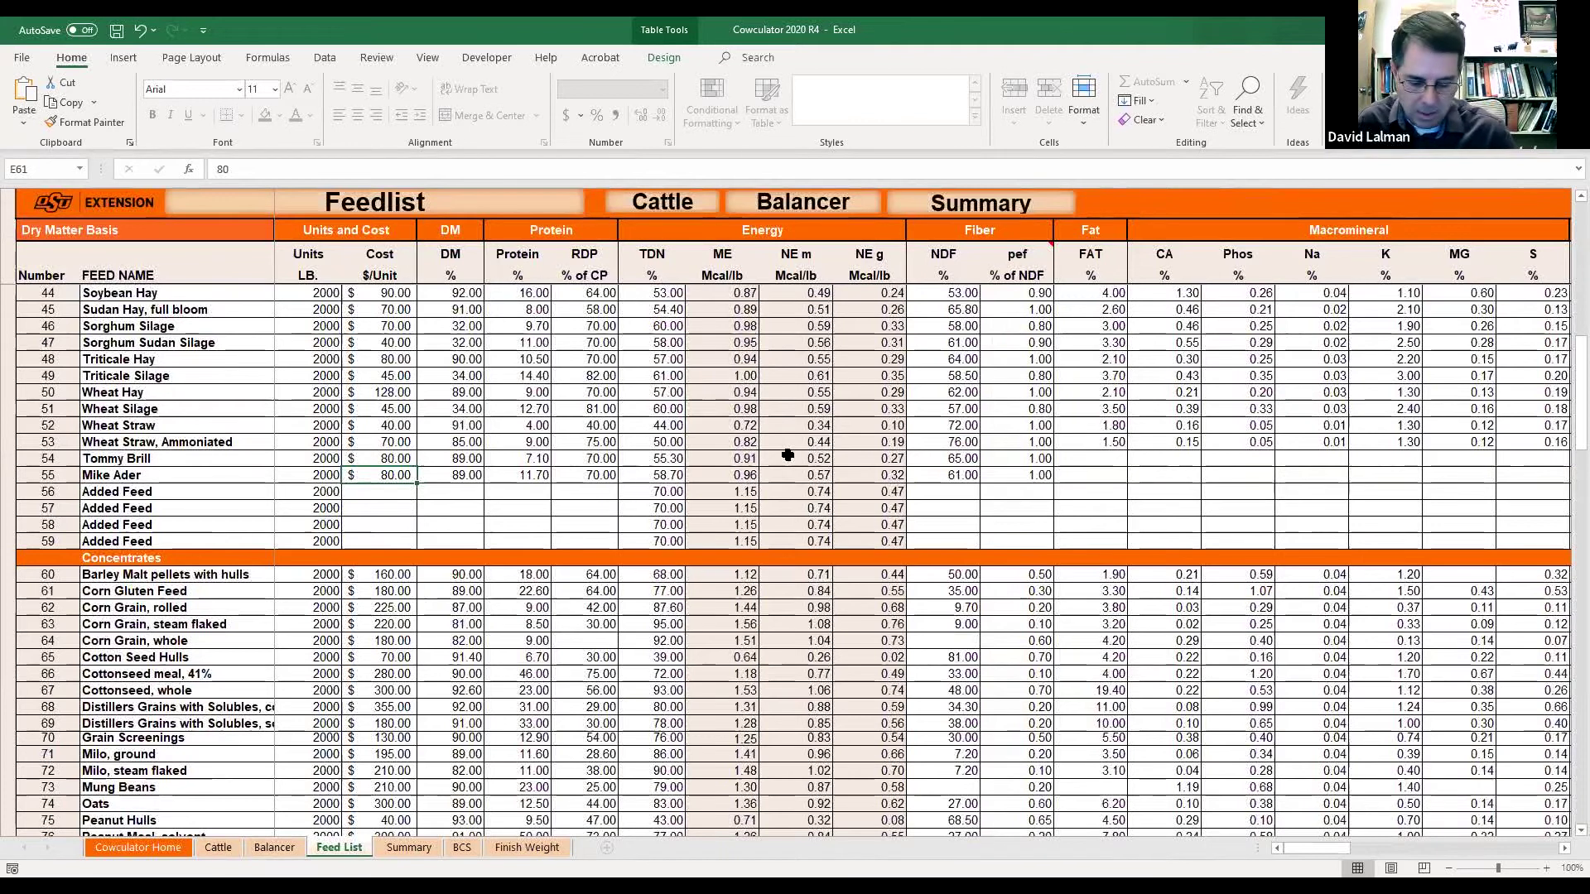
Try a $100 cost for the row 55 hay and check the Balancer's cost per day.
{"action": "type", "text": "100"}
{"action": "key", "text": "Return"}
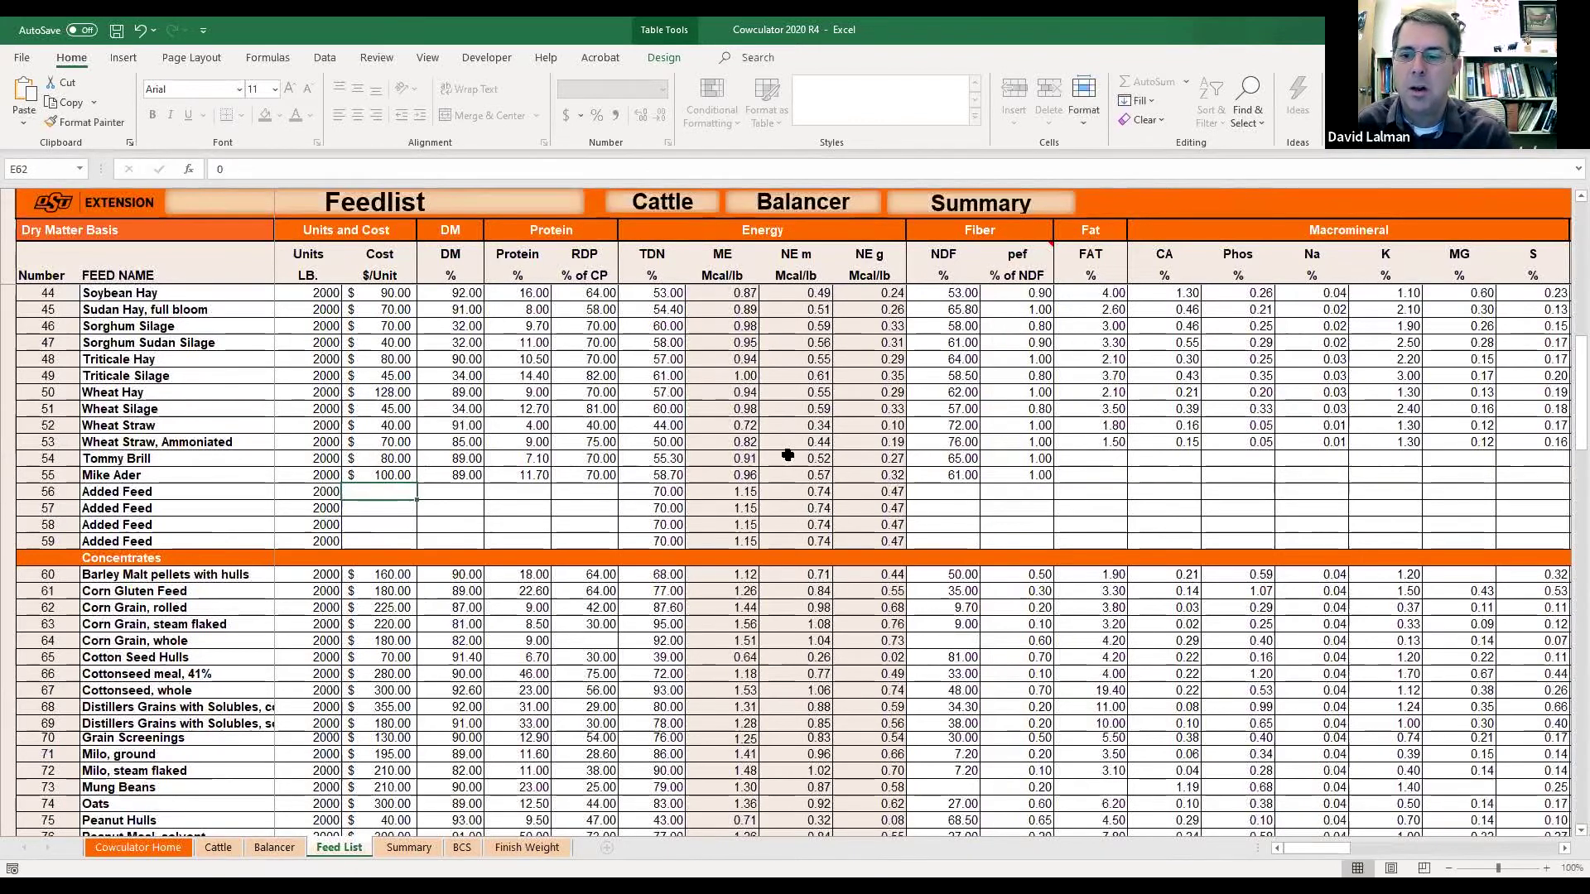
{"action": "left_click", "coordinate": [275, 847]}
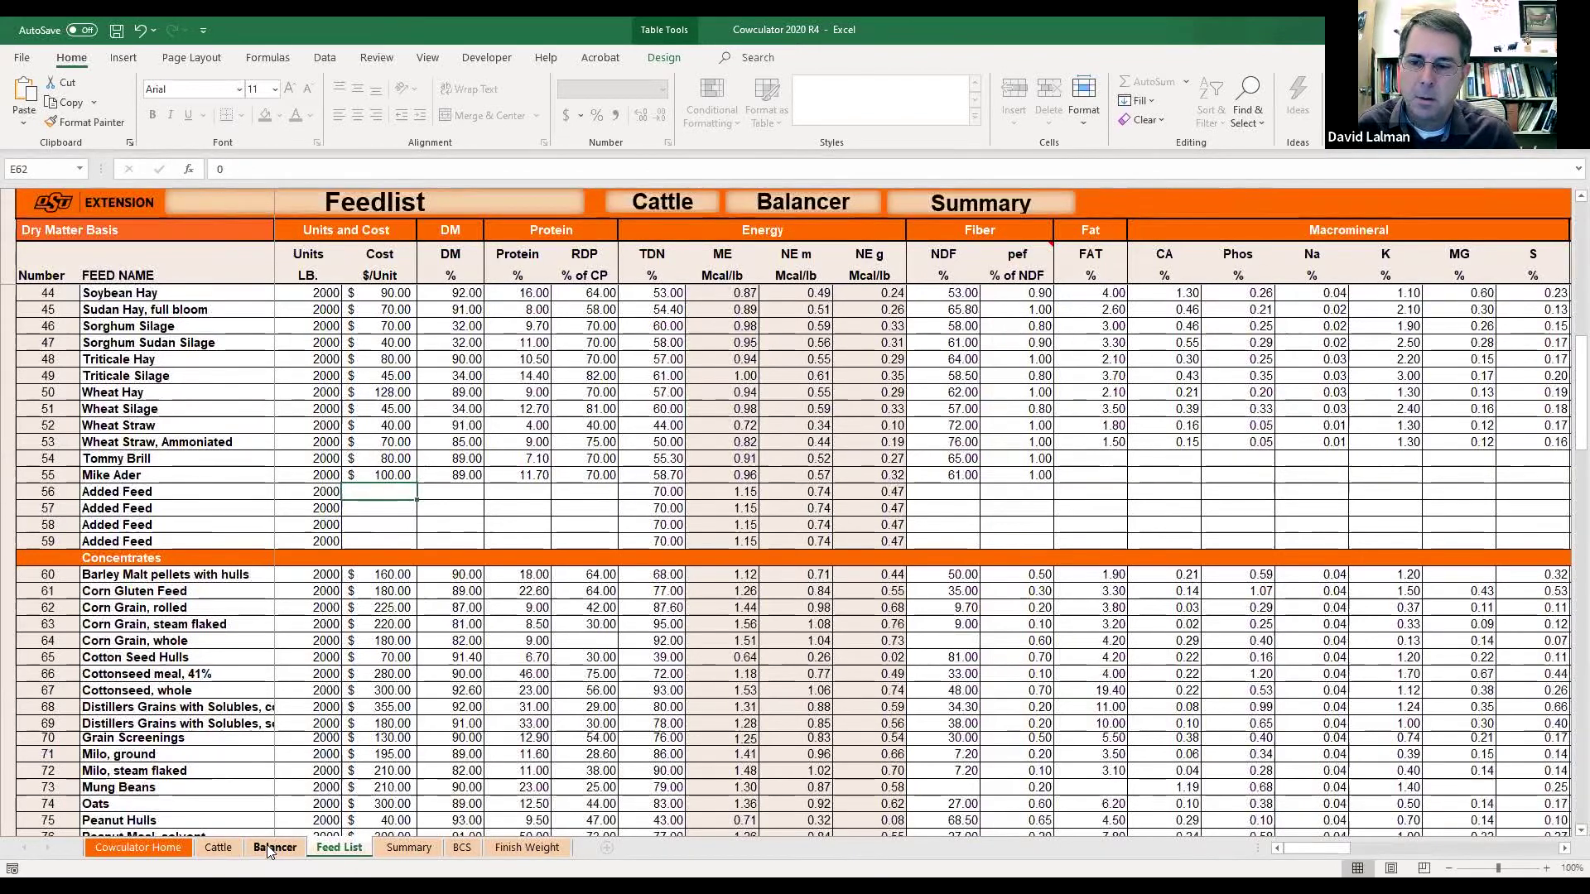
{"action": "scroll", "coordinate": [533, 718], "scroll_direction": "up", "scroll_amount": 2}
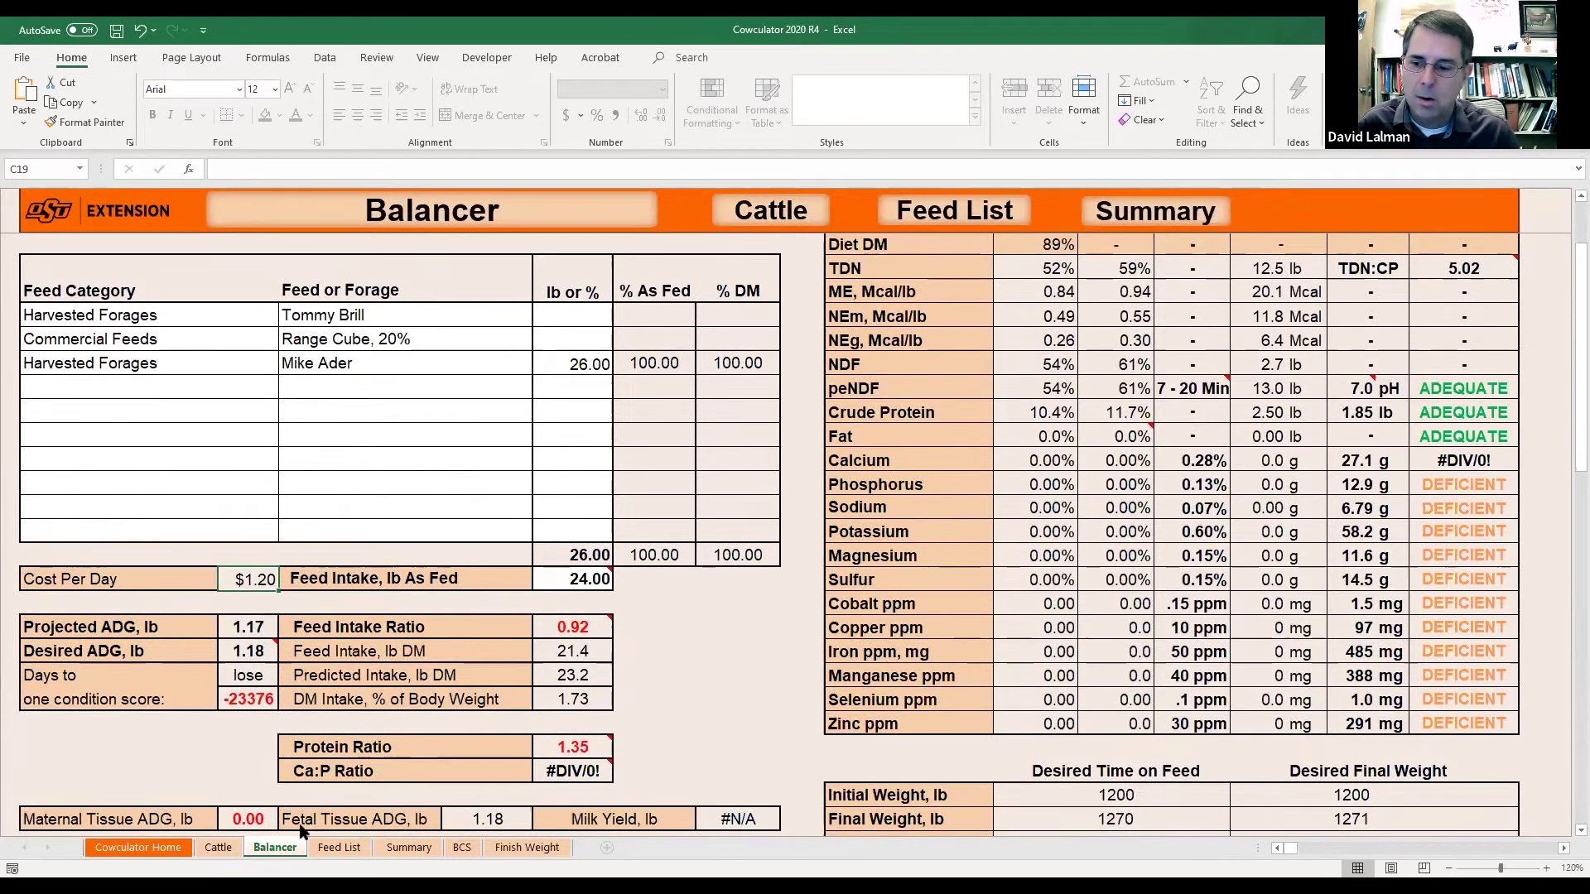
{"action": "left_click", "coordinate": [349, 845]}
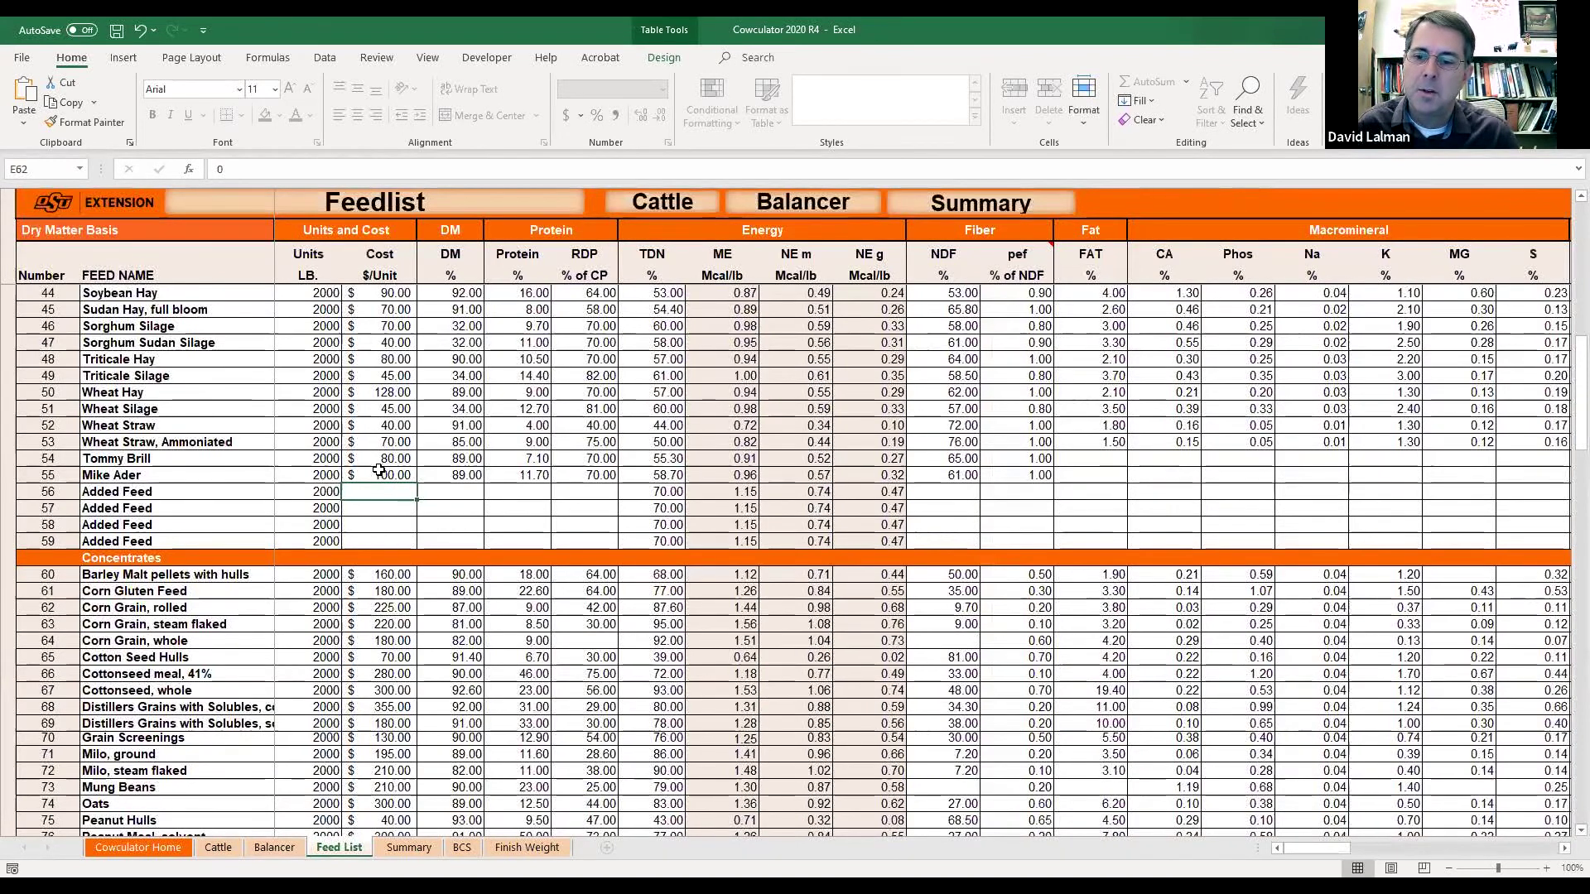
Set the row 55 hay cost to $110 and confirm Balancer cost per day is $1.32.
{"action": "left_click", "coordinate": [381, 476]}
{"action": "type", "text": "110"}
{"action": "key", "text": "Return"}
{"action": "left_click", "coordinate": [274, 847]}
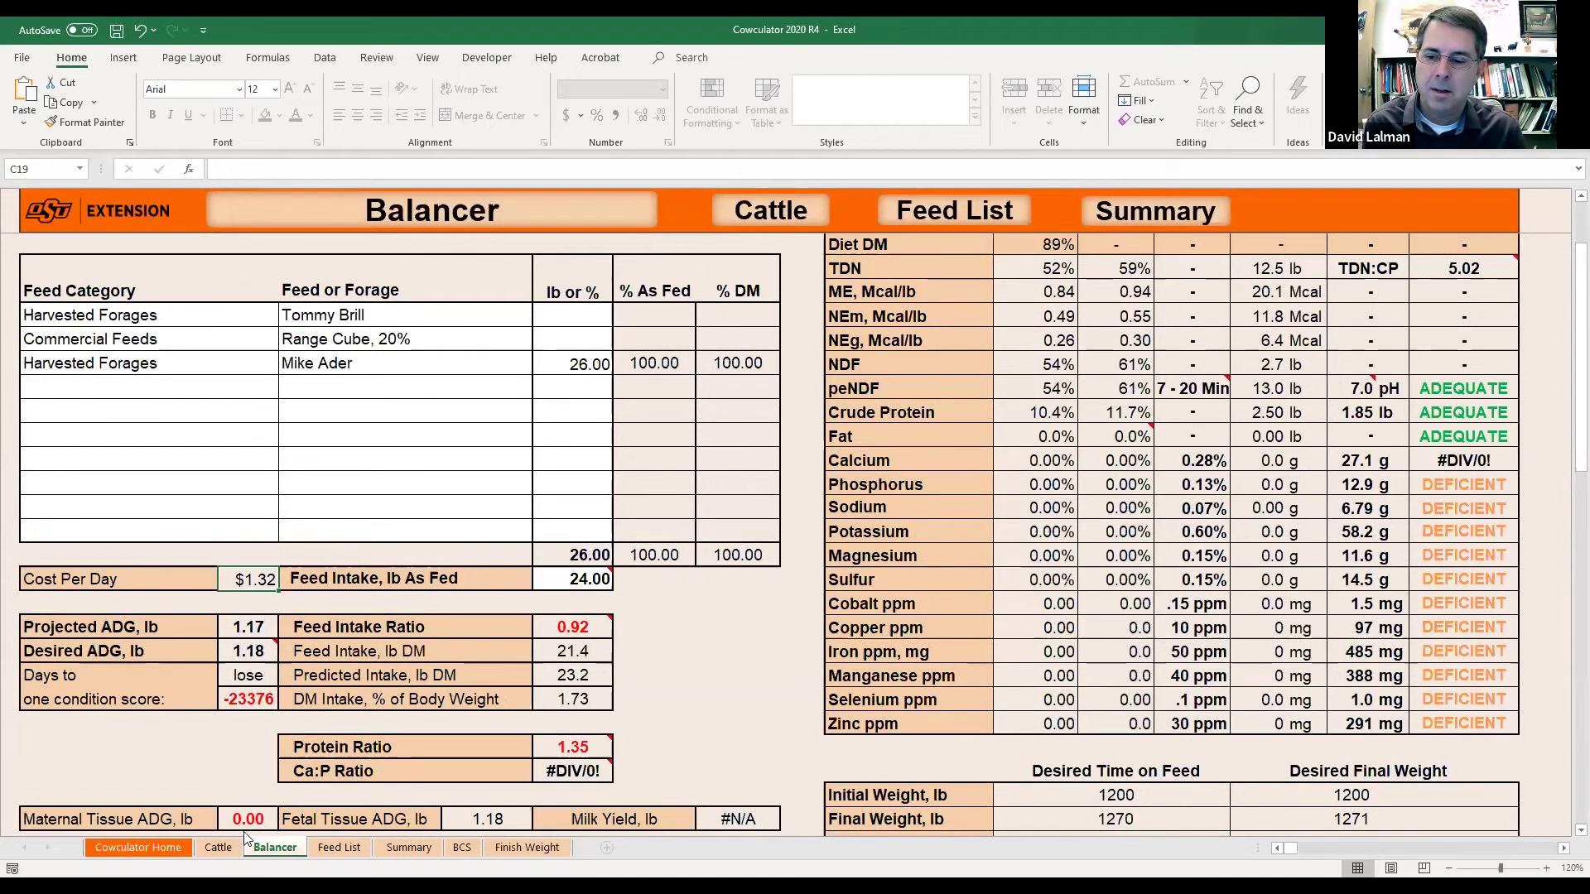
{"action": "left_click", "coordinate": [337, 848]}
Recheck the row 55 hay cost, then move on to the Cattle sheet.
{"action": "left_click", "coordinate": [379, 474]}
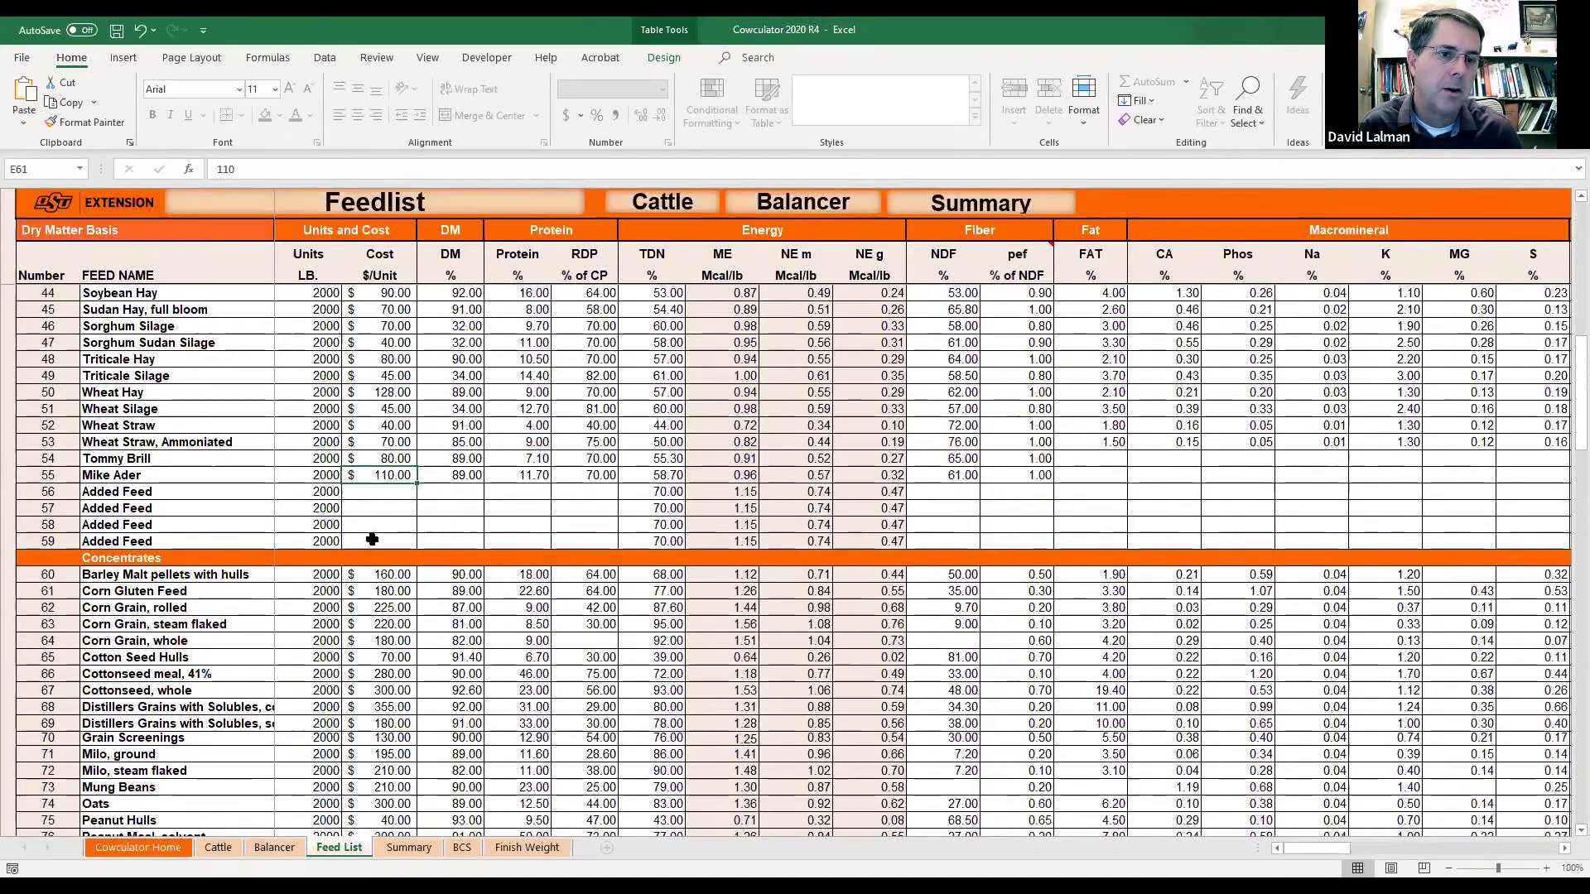
{"action": "left_click", "coordinate": [274, 847]}
{"action": "left_click", "coordinate": [199, 853]}
{"action": "left_click", "coordinate": [163, 849]}
{"action": "left_click", "coordinate": [219, 848]}
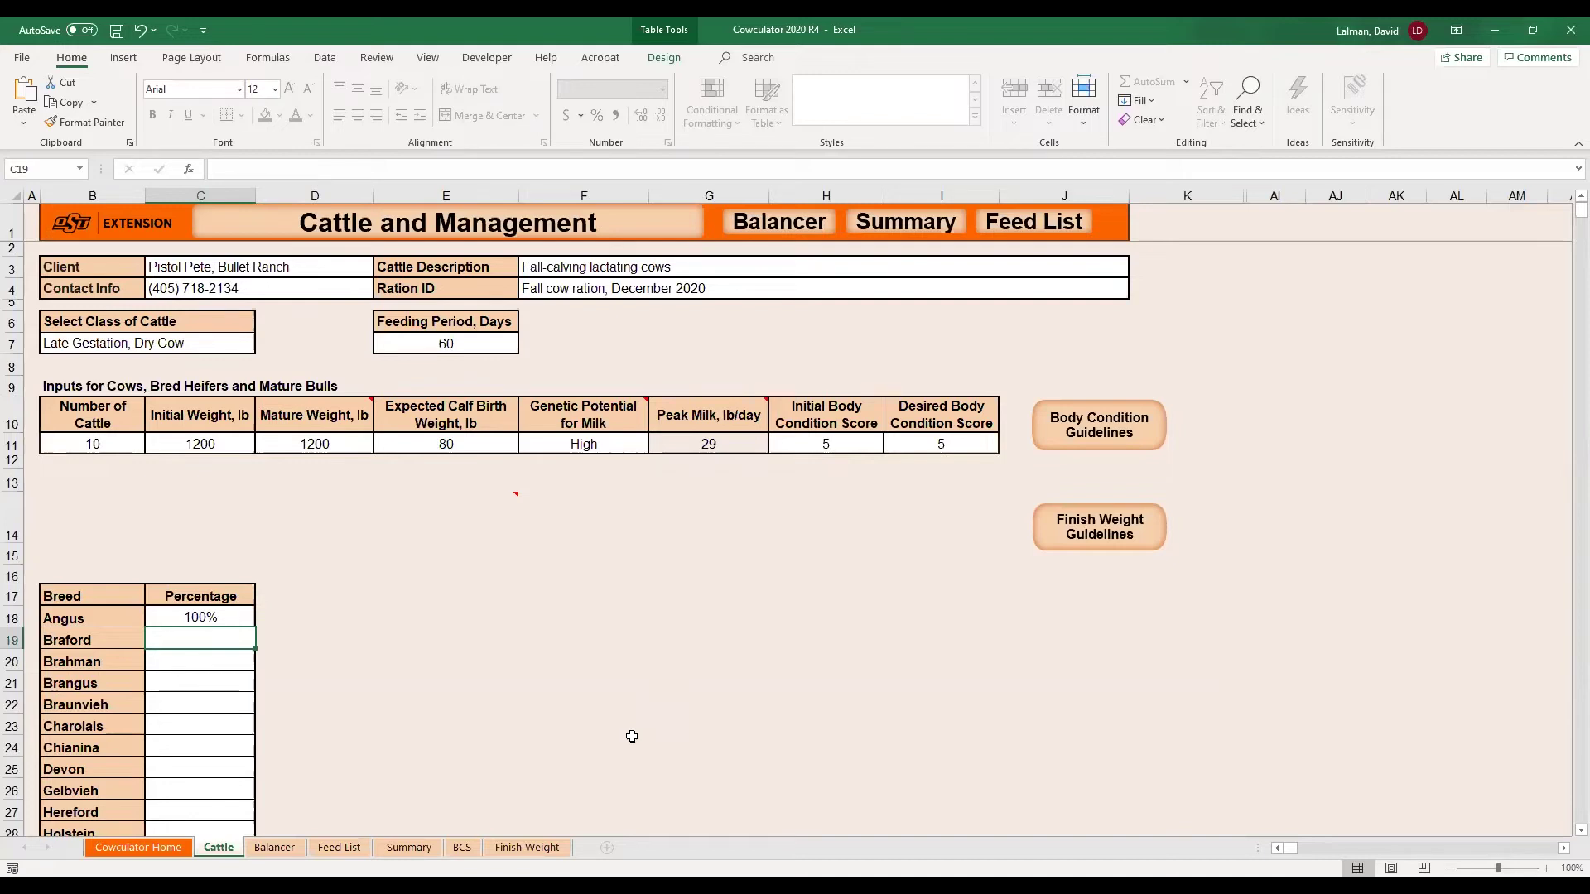
Switch to the Feed List sheet to name a new custom feed in row 56.
{"action": "left_click", "coordinate": [335, 847]}
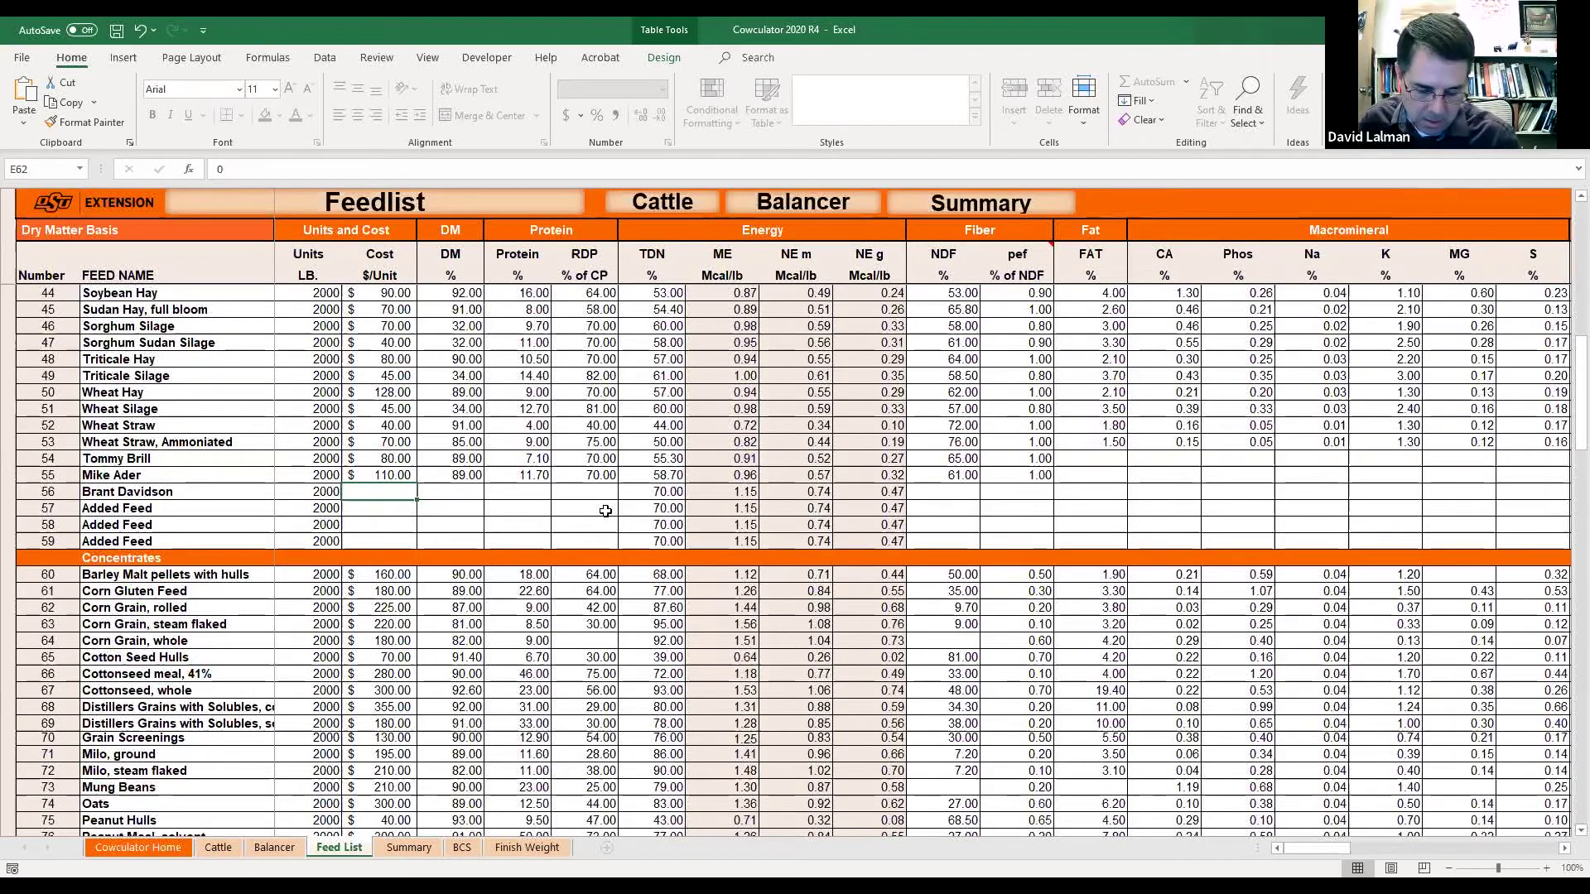
Give the row 56 feed a $56 cost, 7.8% protein and 55% TDN.
{"action": "type", "text": "56"}
{"action": "key", "text": "Return"}
{"action": "key", "text": "Up"}
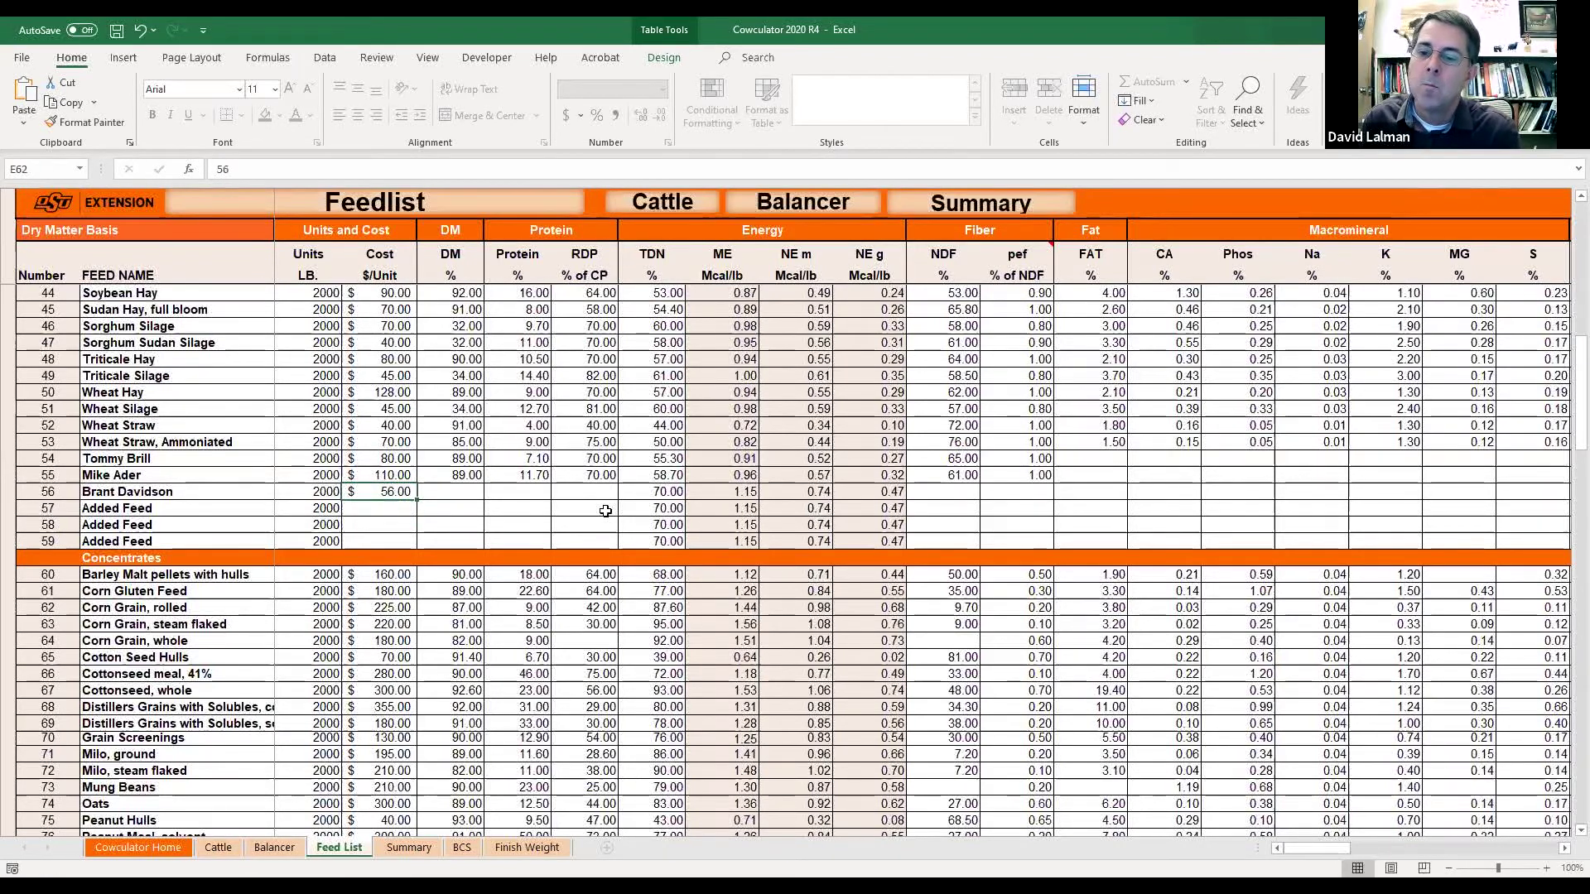
{"action": "key", "text": "Right"}
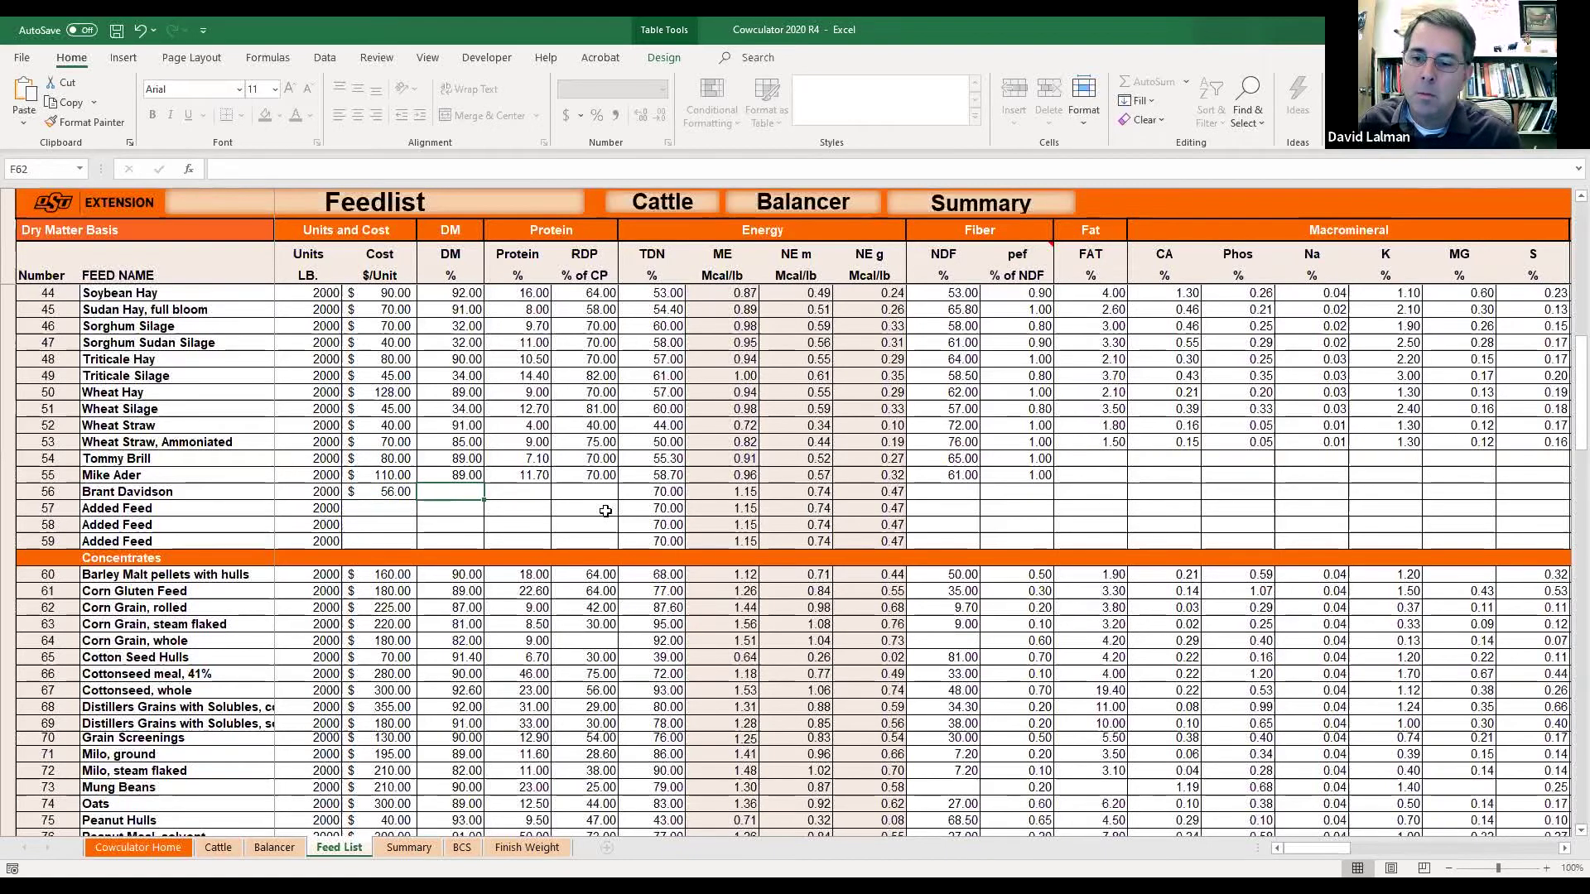
{"action": "type", "text": "89"}
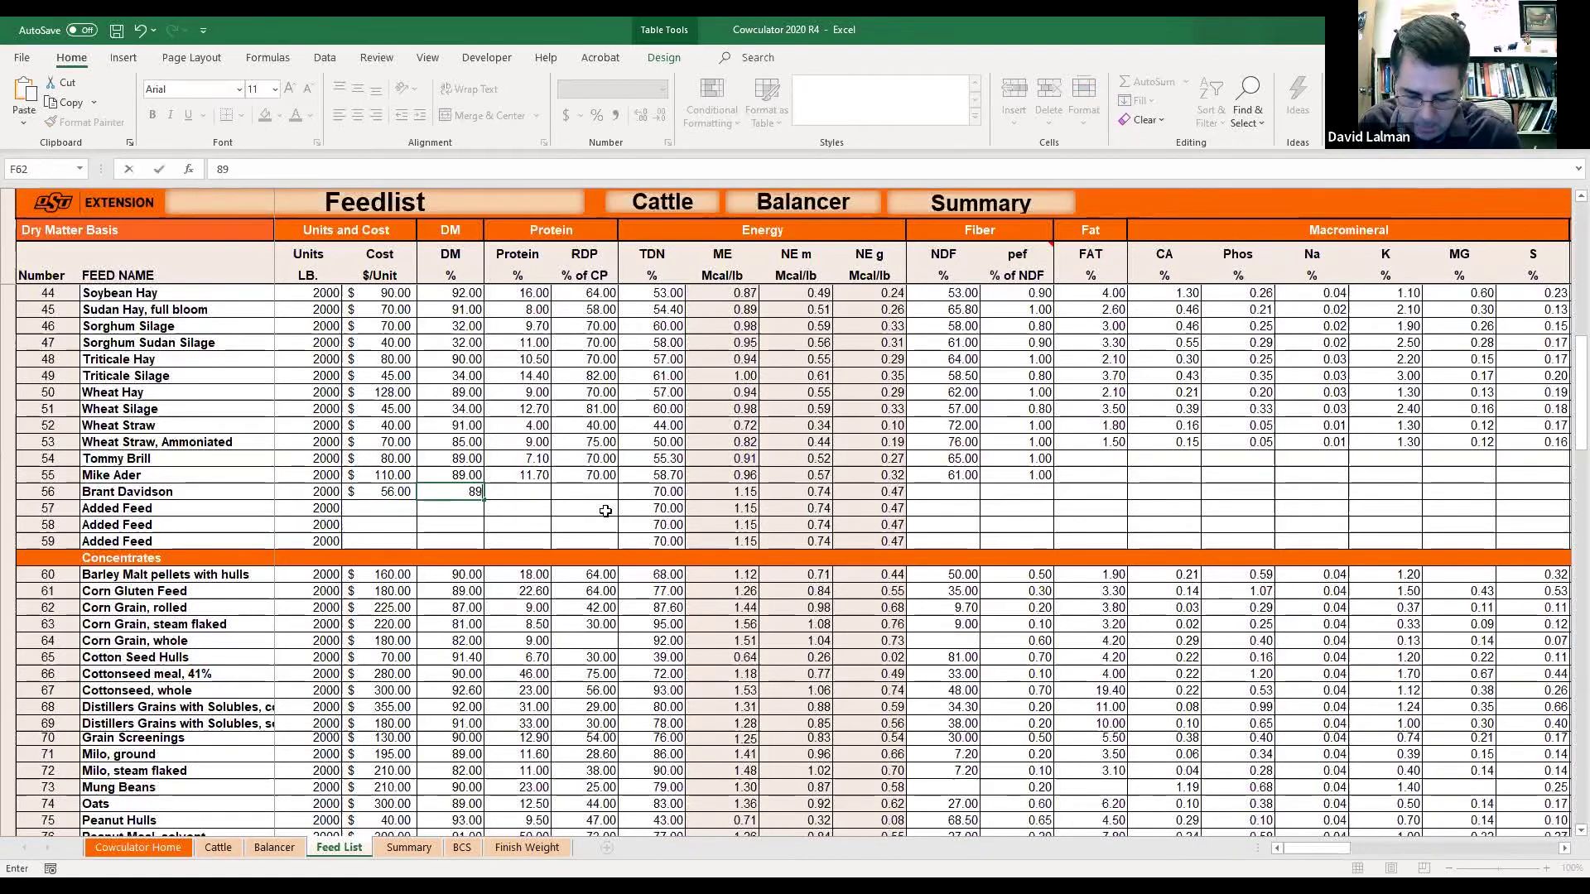
{"action": "key", "text": "Right"}
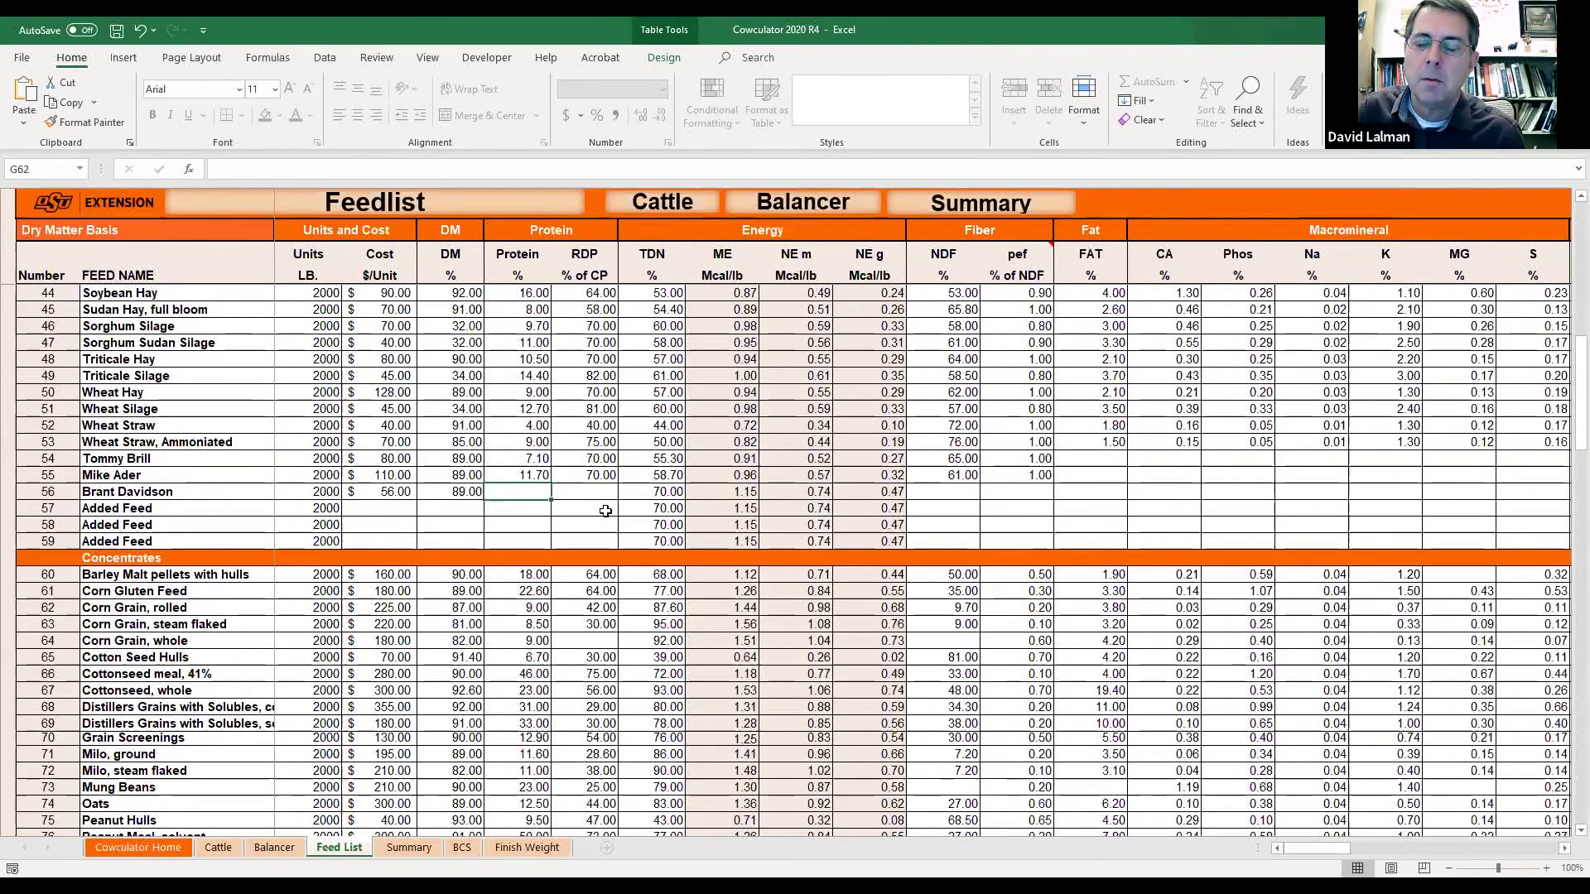
{"action": "type", "text": "7.8"}
{"action": "key", "text": "Tab"}
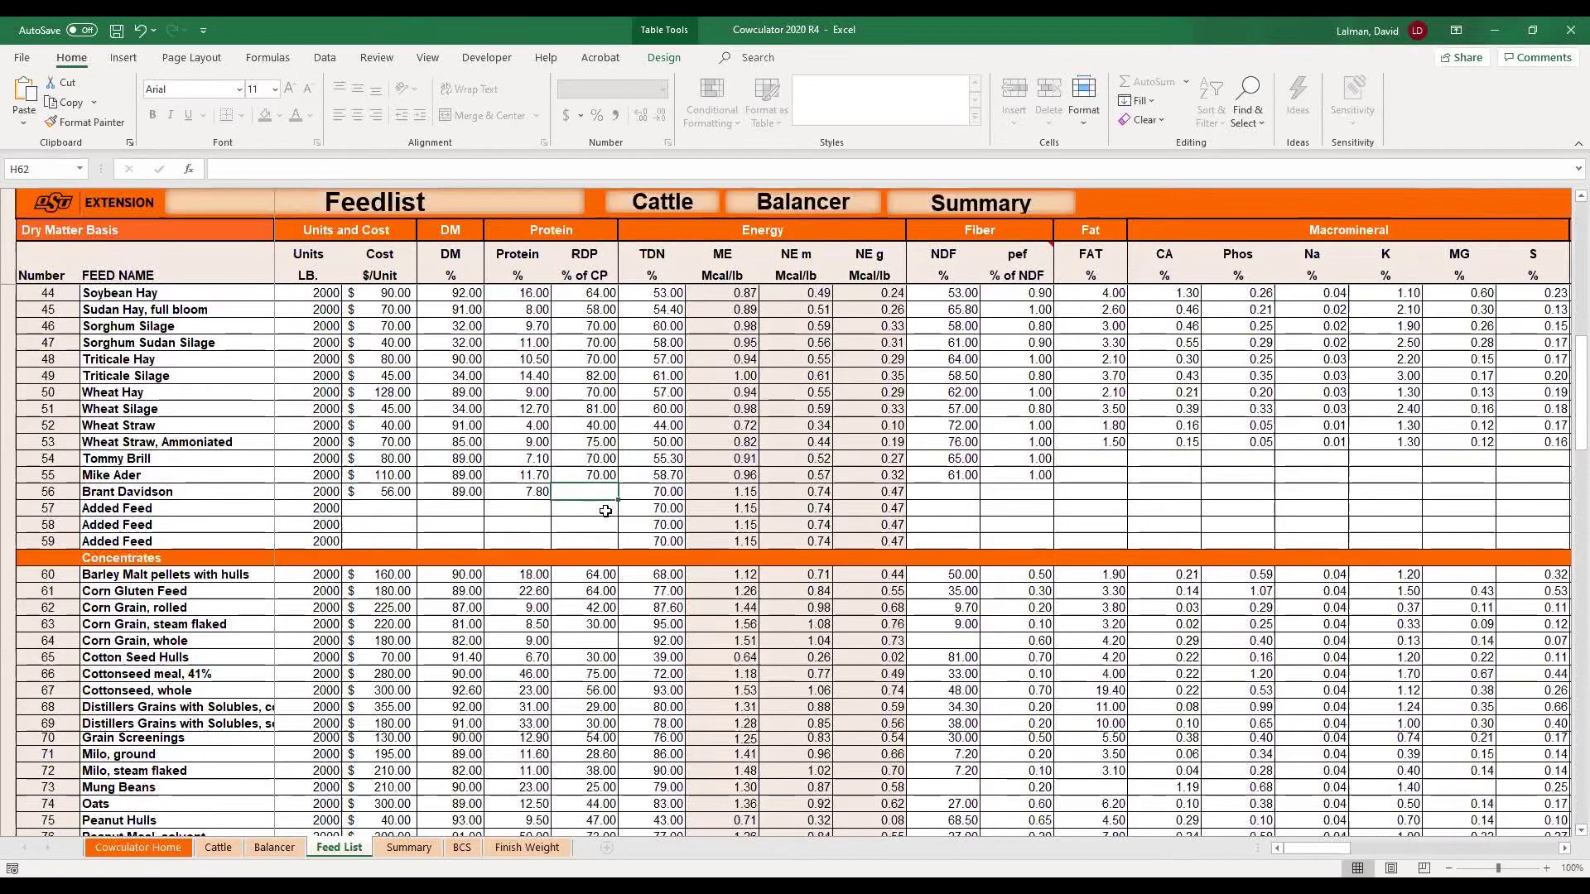
{"action": "key", "text": "Tab"}
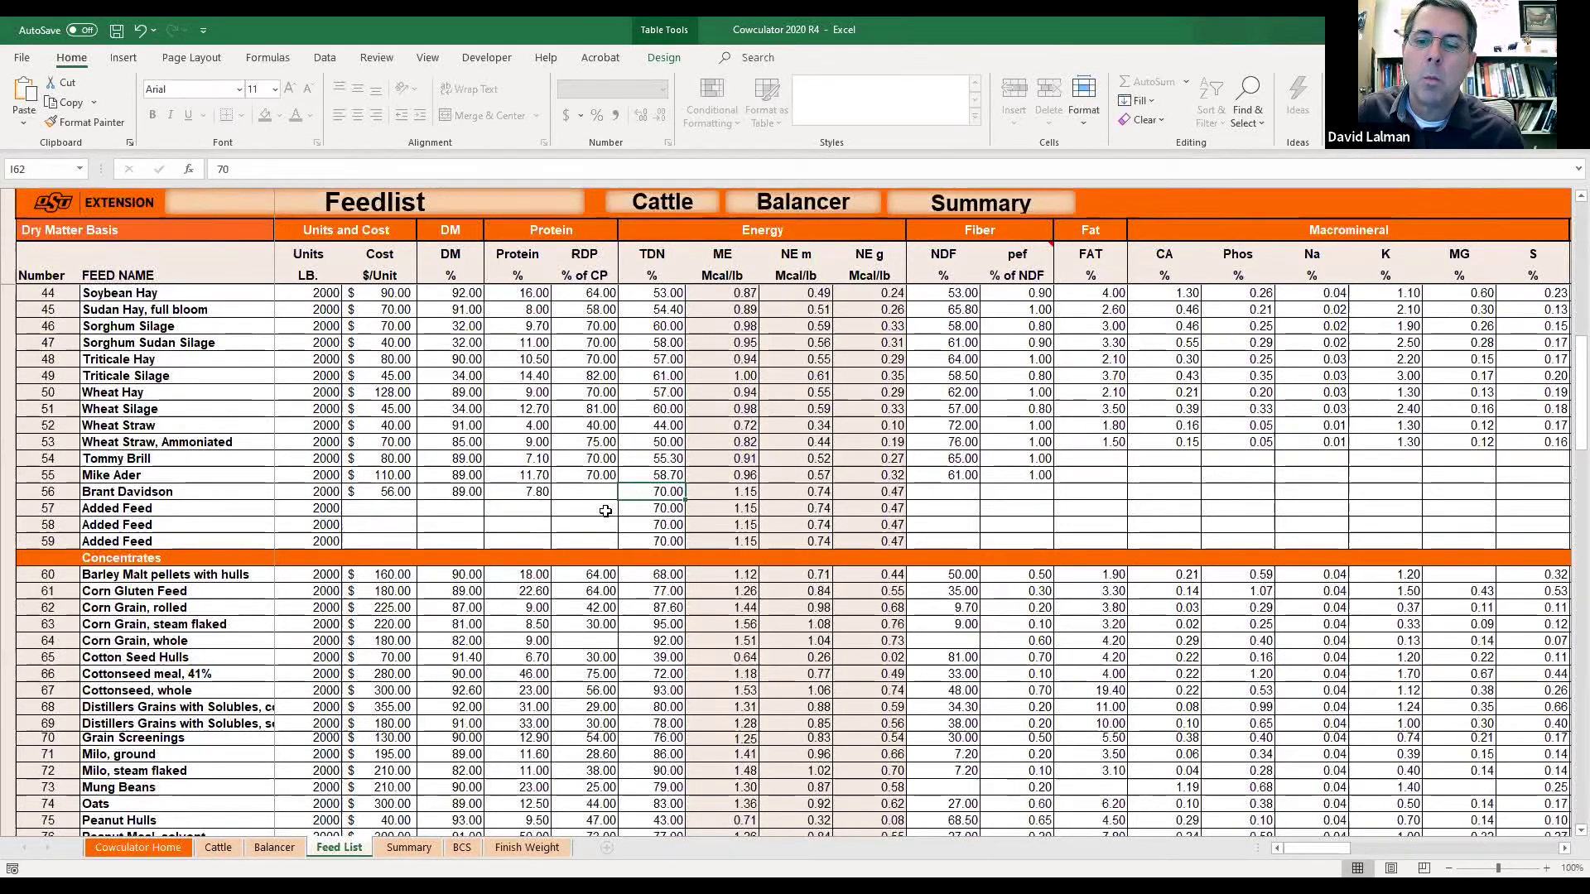
{"action": "type", "text": "55"}
{"action": "key", "text": "Return"}
Correct the row 56 feed's dry matter to 91% and set RDP to 70%.
{"action": "key", "text": "Left"}
{"action": "key", "text": "Left"}
{"action": "key", "text": "Left"}
{"action": "type", "text": "91"}
{"action": "key", "text": "Return"}
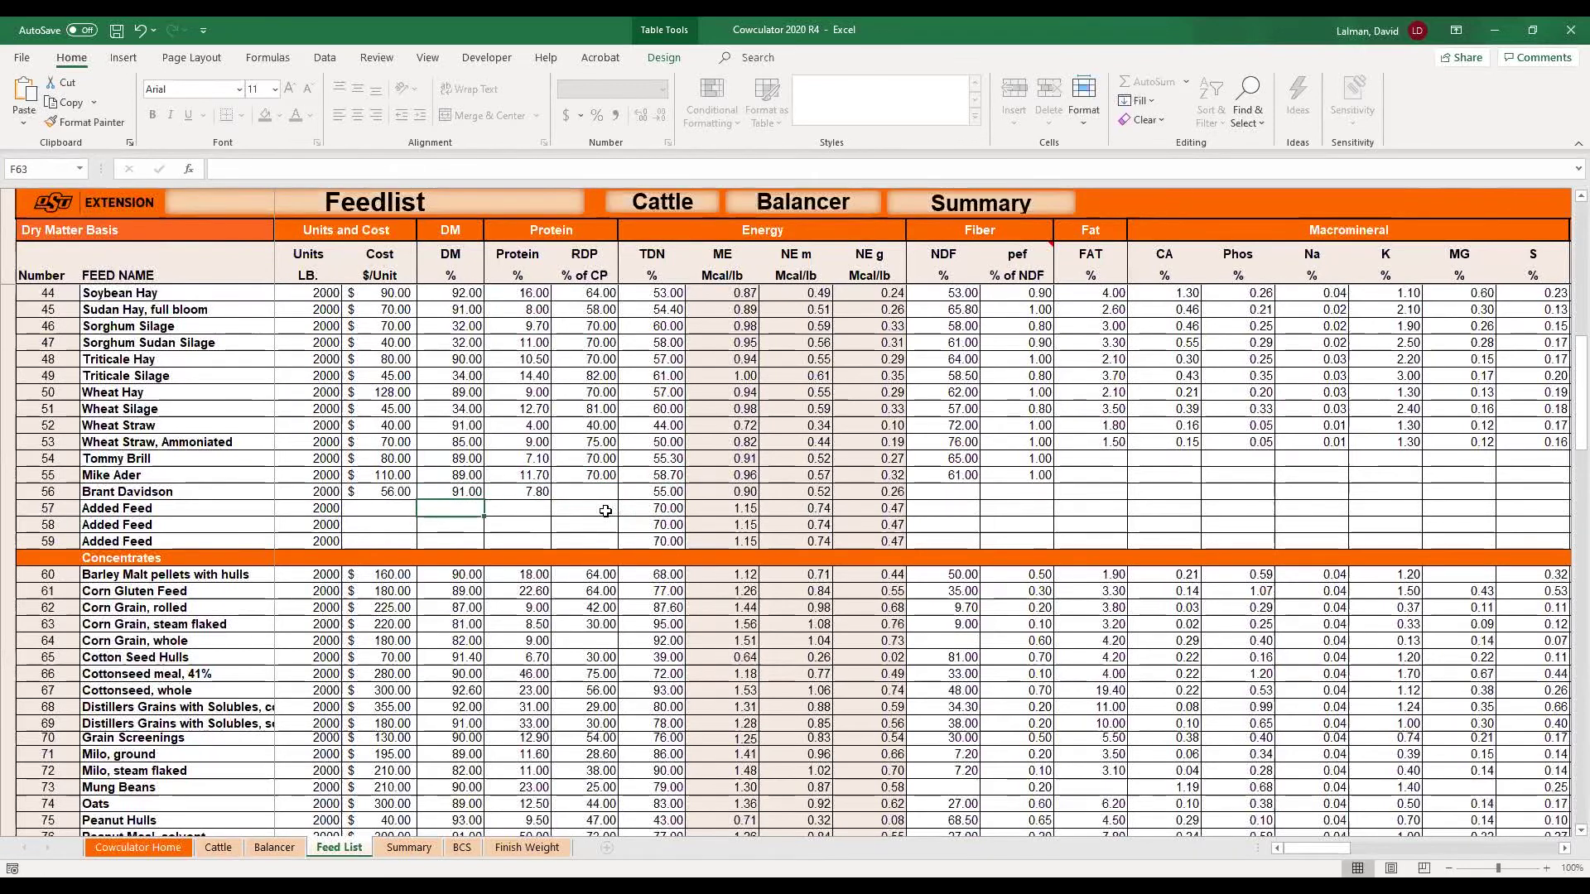
{"action": "key", "text": "Up"}
{"action": "key", "text": "Right"}
{"action": "key", "text": "Right"}
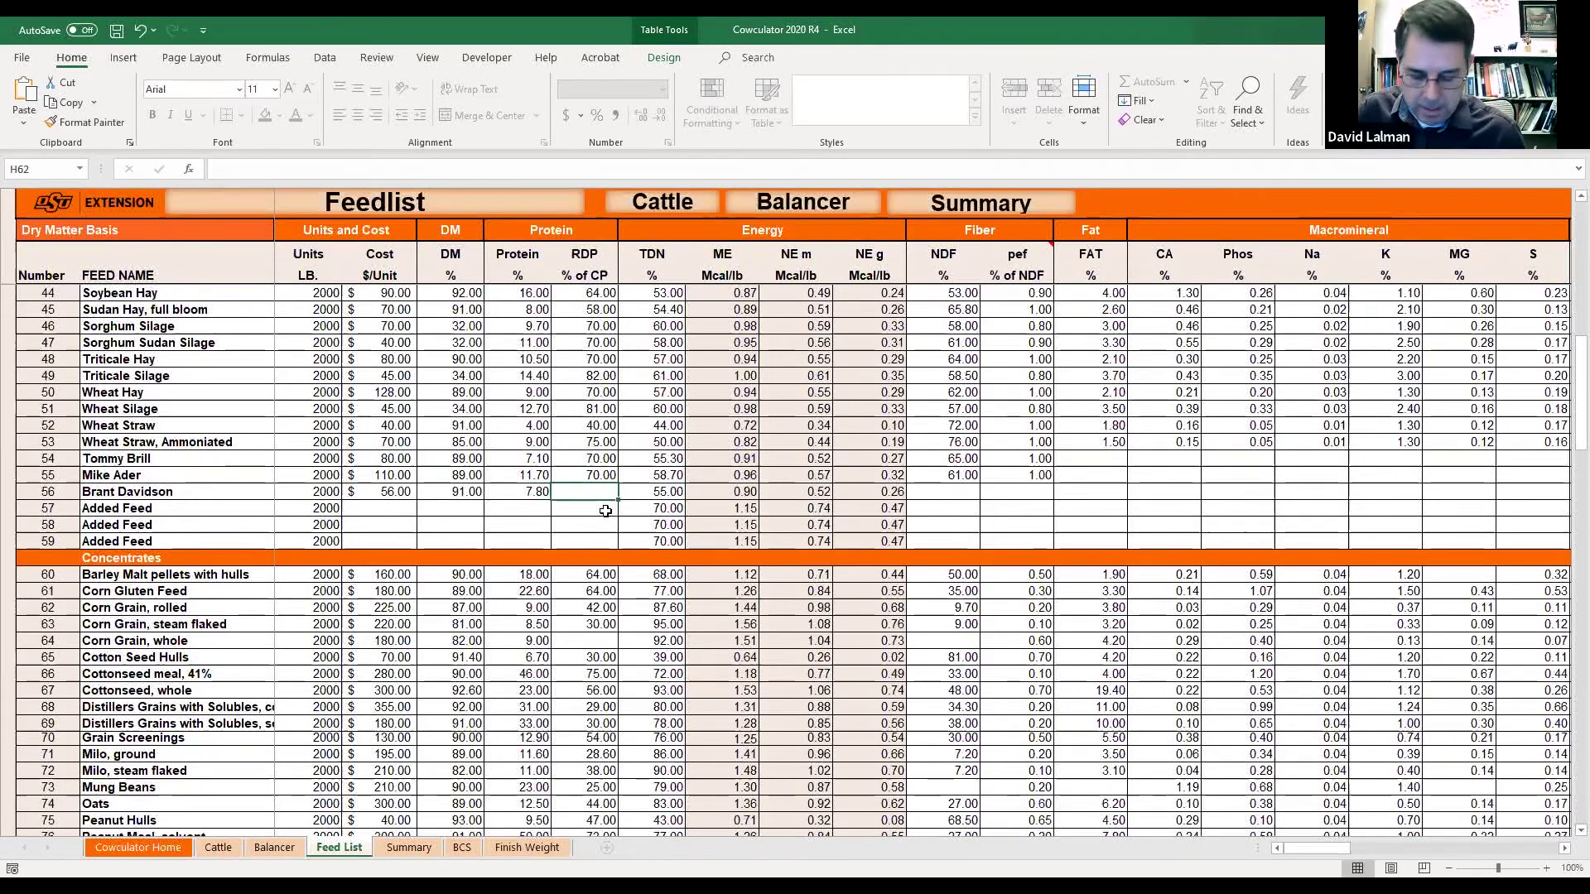
{"action": "type", "text": "70"}
{"action": "key", "text": "Return"}
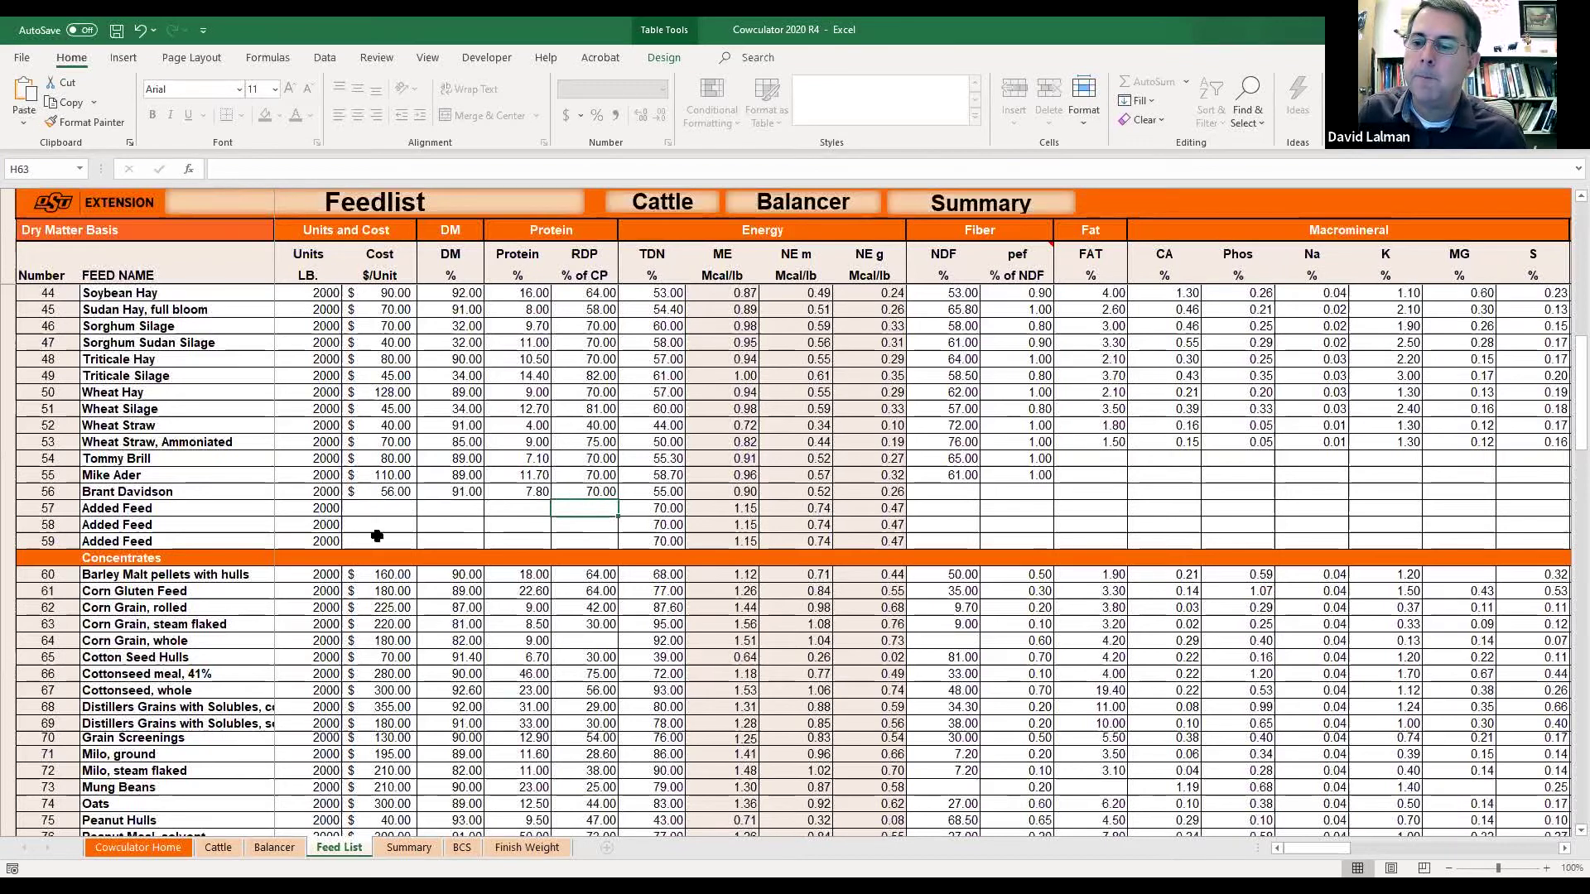
On the Cattle sheet, set the breed mix to 80% Angus and 10% Charolais.
{"action": "left_click", "coordinate": [380, 495]}
{"action": "left_click", "coordinate": [220, 852]}
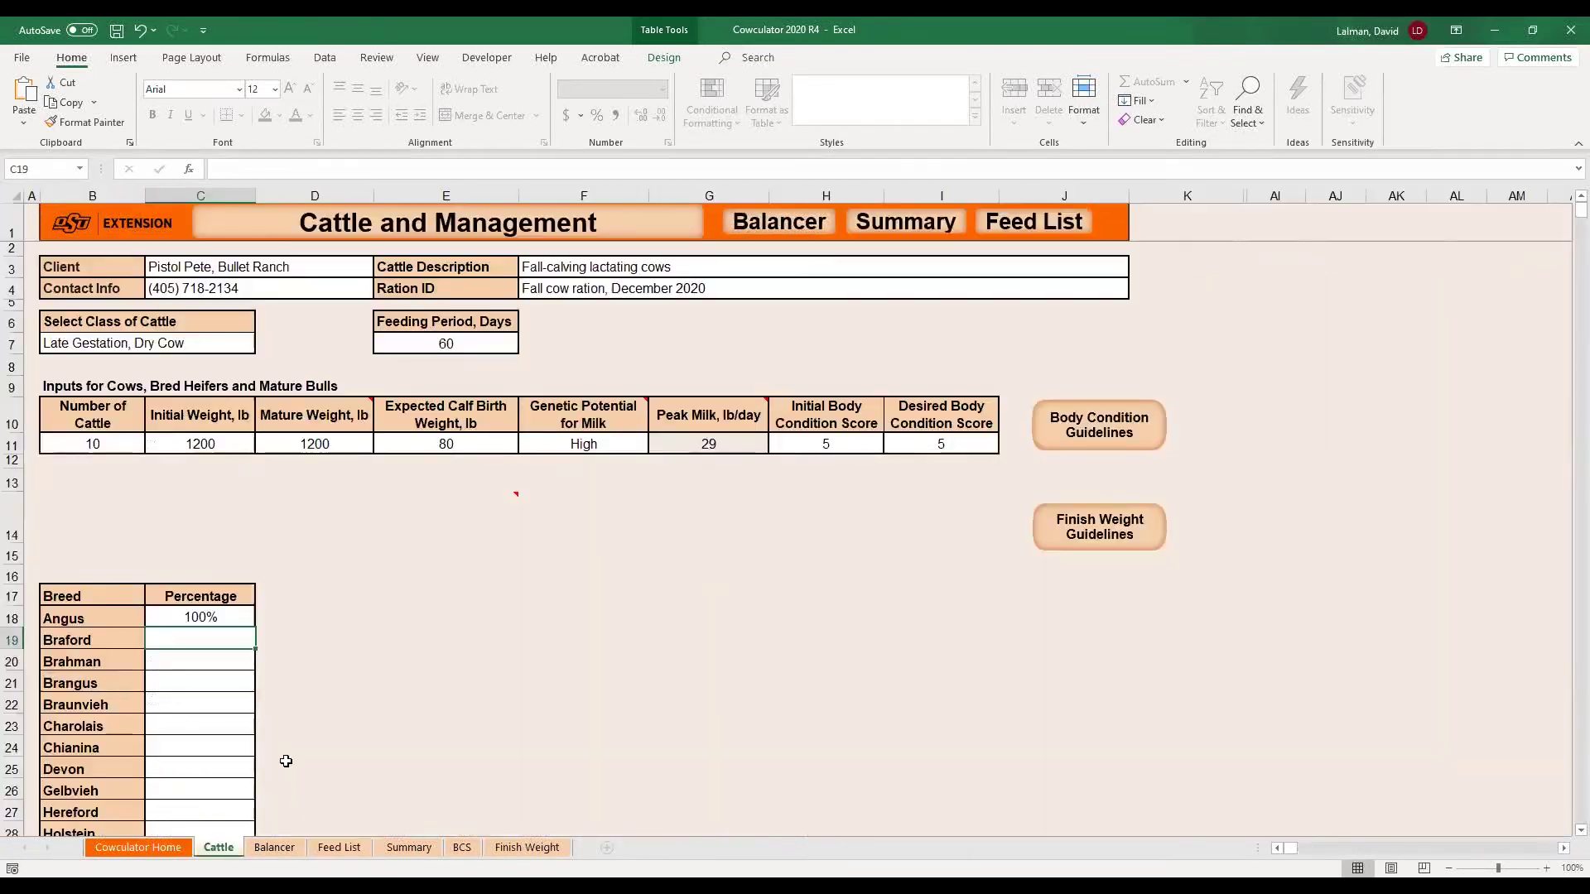
{"action": "left_click", "coordinate": [238, 621]}
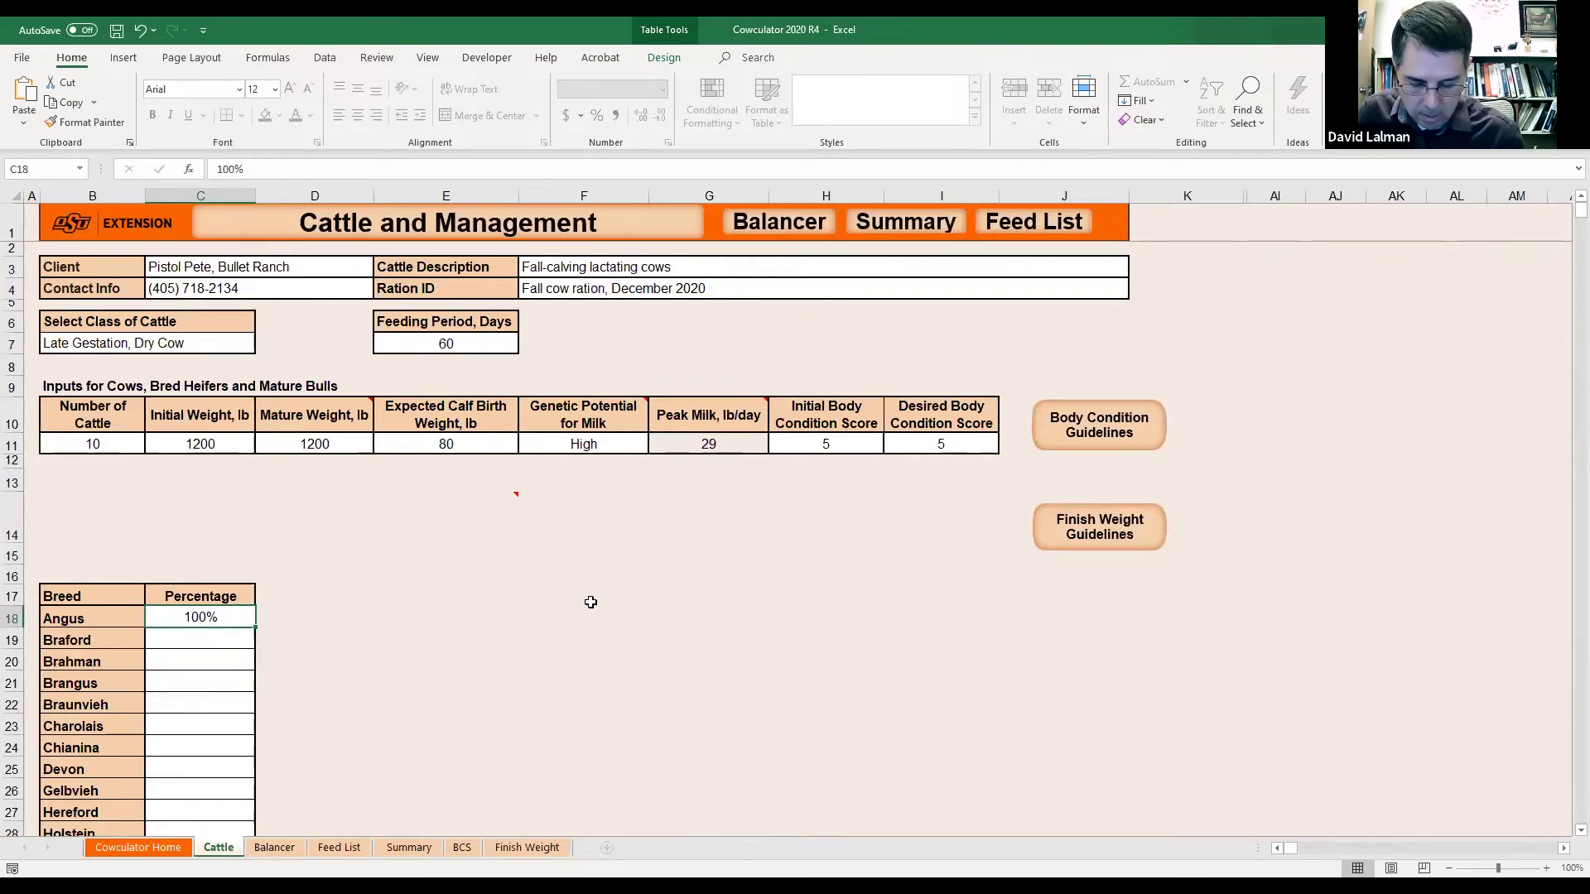
{"action": "type", "text": "80"}
{"action": "key", "text": "Return"}
{"action": "key", "text": "Return"}
{"action": "key", "text": "Down"}
{"action": "key", "text": "Down"}
{"action": "key", "text": "Down"}
{"action": "type", "text": "20"}
{"action": "key", "text": "Return"}
{"action": "key", "text": "Up"}
{"action": "type", "text": "10"}
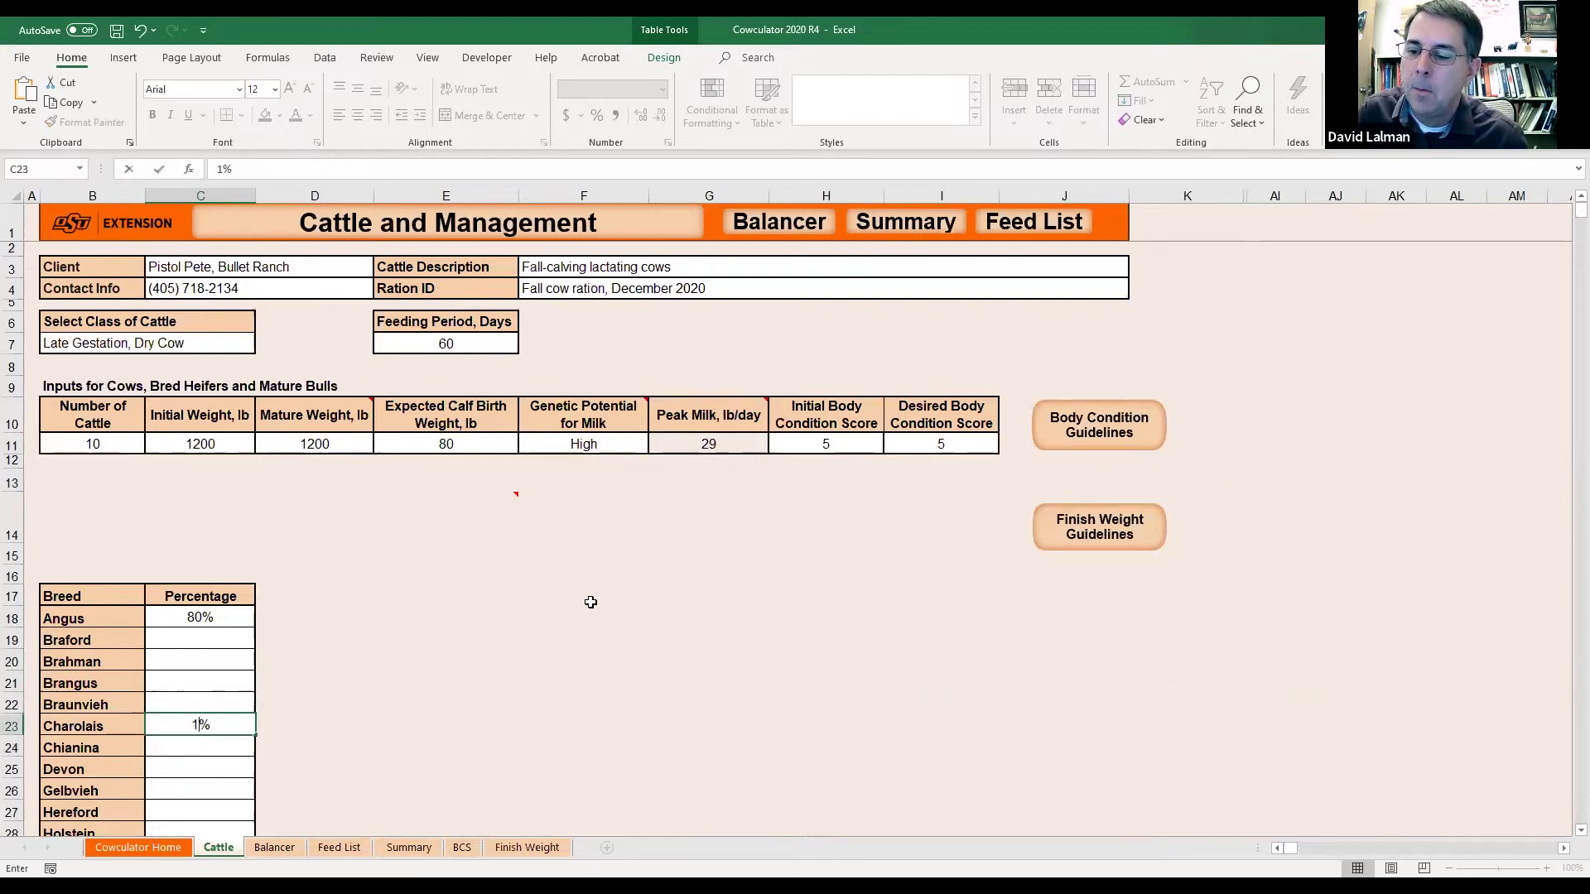
{"action": "key", "text": "Return"}
{"action": "key", "text": "Return"}
Add 10% Hereford, then undo the mix back to 100% Angus.
{"action": "key", "text": "Down"}
{"action": "key", "text": "Down"}
{"action": "type", "text": "10"}
{"action": "key", "text": "Return"}
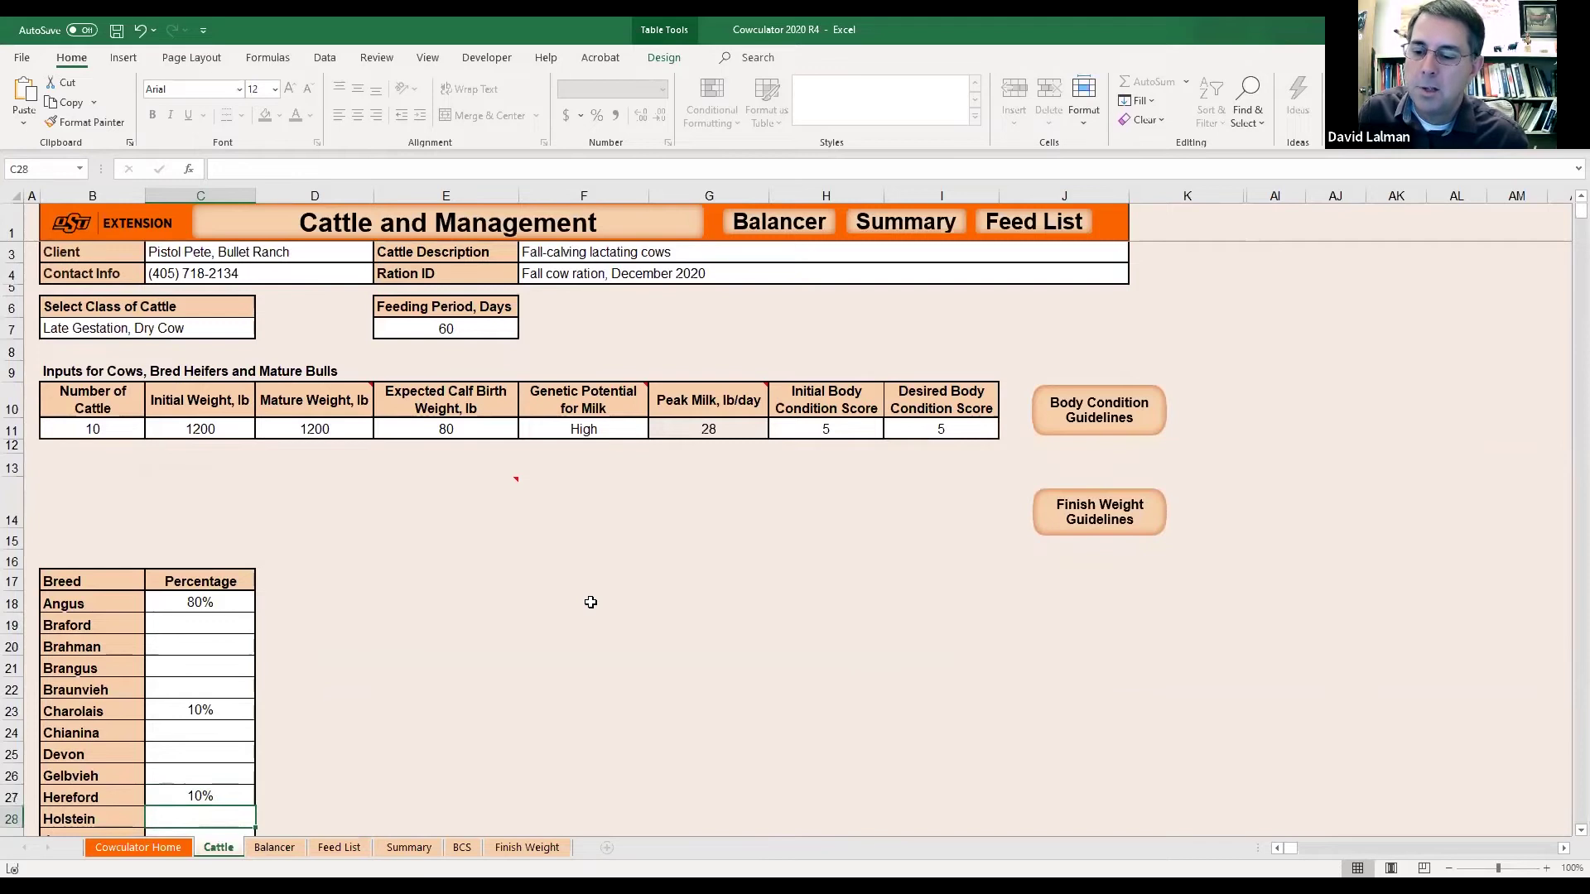
{"action": "key", "text": "Down"}
{"action": "key", "text": "Down"}
{"action": "key", "text": "Down"}
{"action": "key", "text": "Down"}
{"action": "key", "text": "Down"}
{"action": "key", "text": "Down"}
{"action": "key", "text": "Down"}
{"action": "key", "text": "Down"}
{"action": "key", "text": "Down"}
{"action": "key", "text": "Down"}
{"action": "key", "text": "Down"}
{"action": "key", "text": "Down"}
{"action": "key", "text": "Down"}
{"action": "key", "text": "Up"}
{"action": "key", "text": "Up"}
{"action": "key", "text": "Up"}
{"action": "key", "text": "Up"}
{"action": "key", "text": "Up"}
{"action": "key", "text": "Up"}
{"action": "key", "text": "Up"}
{"action": "key", "text": "Up"}
{"action": "key", "text": "Up"}
{"action": "key", "text": "Up"}
{"action": "key", "text": "Up"}
{"action": "key", "text": "Up"}
{"action": "key", "text": "Up"}
{"action": "key", "text": "Up"}
{"action": "key", "text": "Up"}
{"action": "key", "text": "Up"}
{"action": "key", "text": "Up"}
{"action": "key", "text": "Up"}
{"action": "key", "text": "Up"}
{"action": "key", "text": "Up"}
{"action": "key", "text": "Up"}
{"action": "key", "text": "Up"}
{"action": "key", "text": "Up"}
{"action": "key", "text": "Up"}
{"action": "key", "text": "Up"}
{"action": "key", "text": "Up"}
{"action": "key", "text": "Down"}
{"action": "key", "text": "Down"}
{"action": "key", "text": "Down"}
{"action": "key", "text": "Down"}
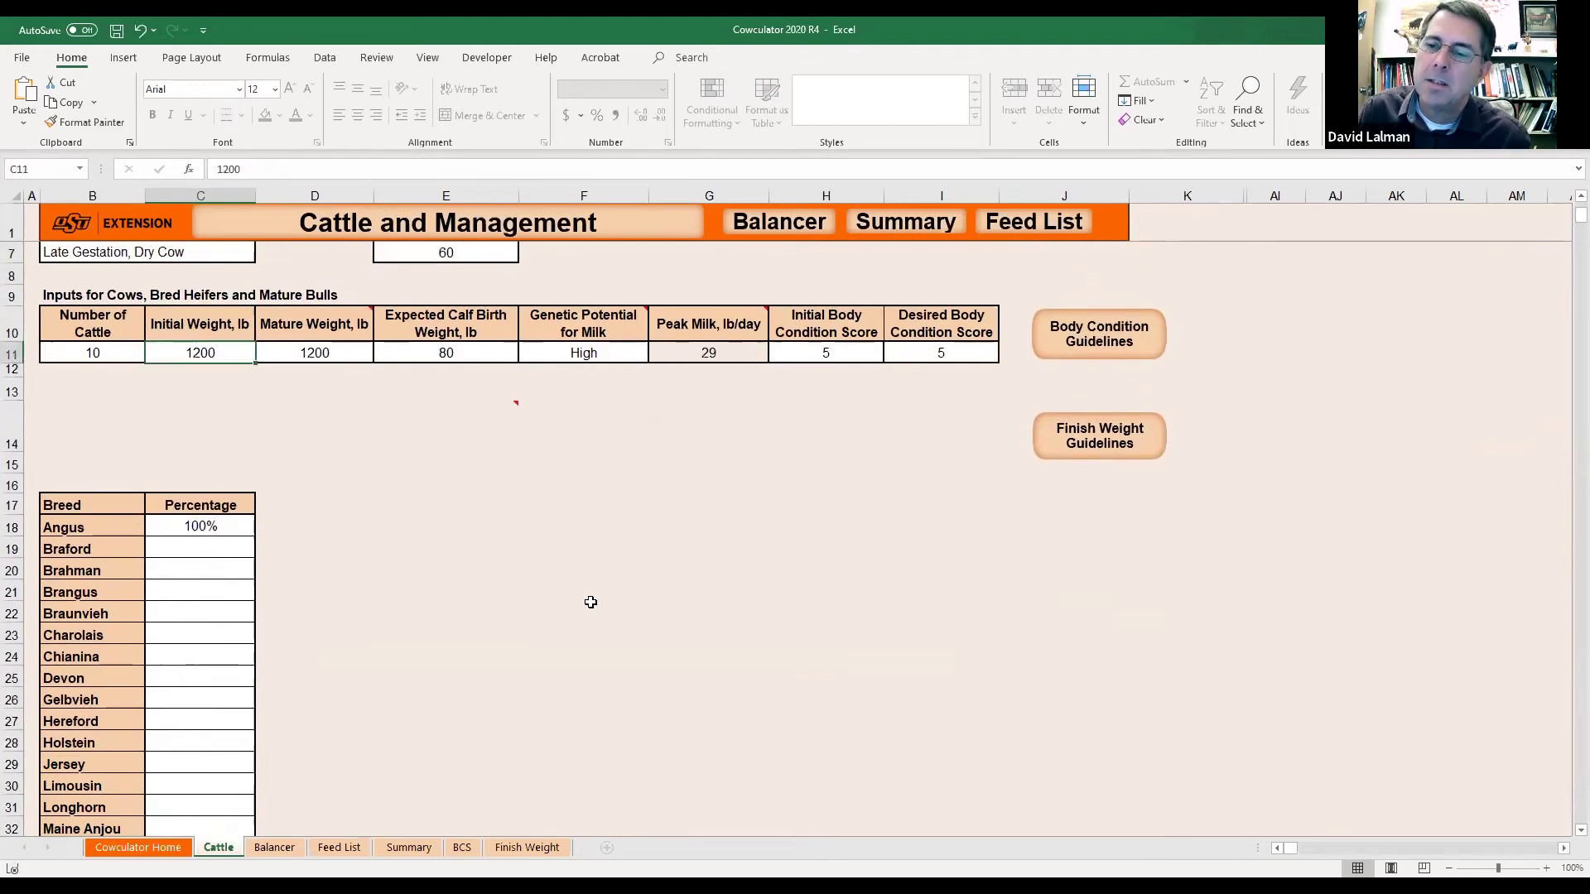
Mistakenly enter 75 in the milk potential cell and dismiss the validation error, keeping High.
{"action": "key", "text": "Right"}
{"action": "key", "text": "Left"}
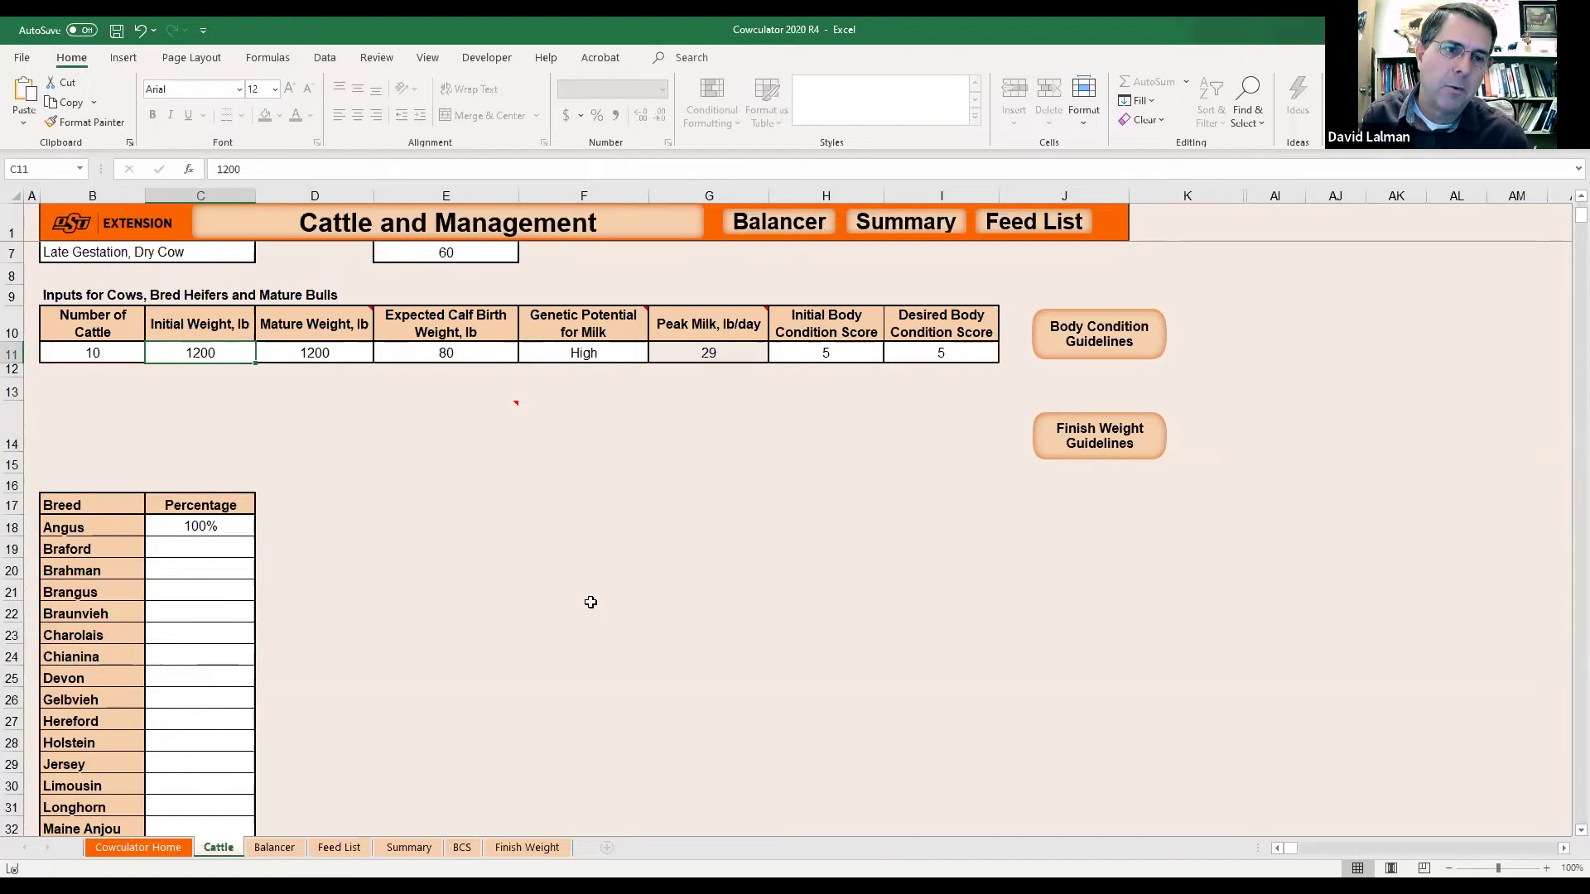
{"action": "key", "text": "Left"}
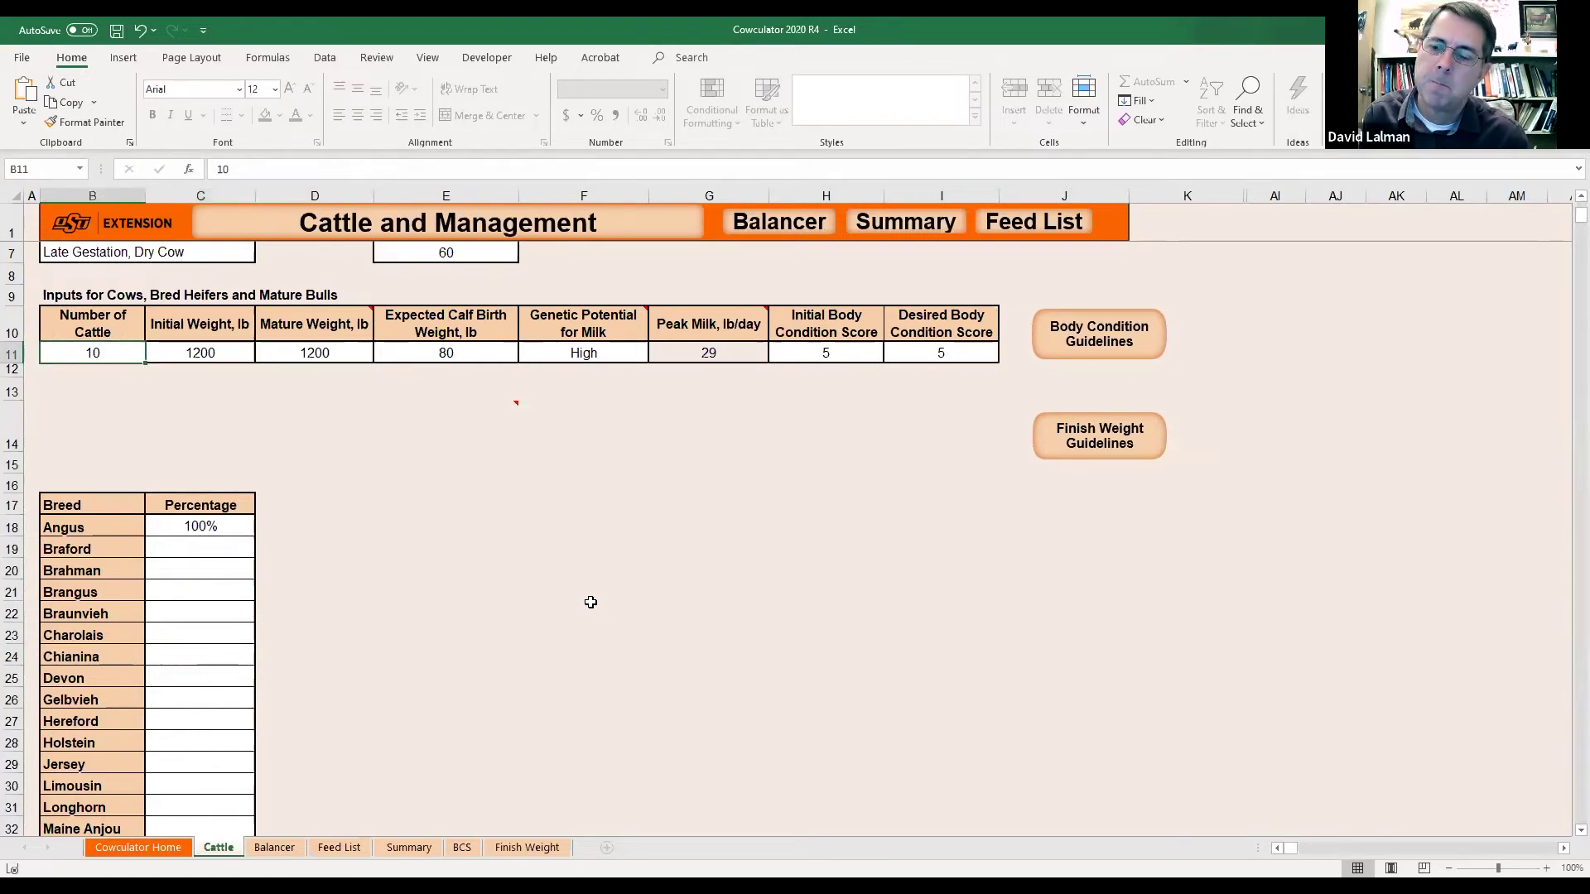
{"action": "key", "text": "Right"}
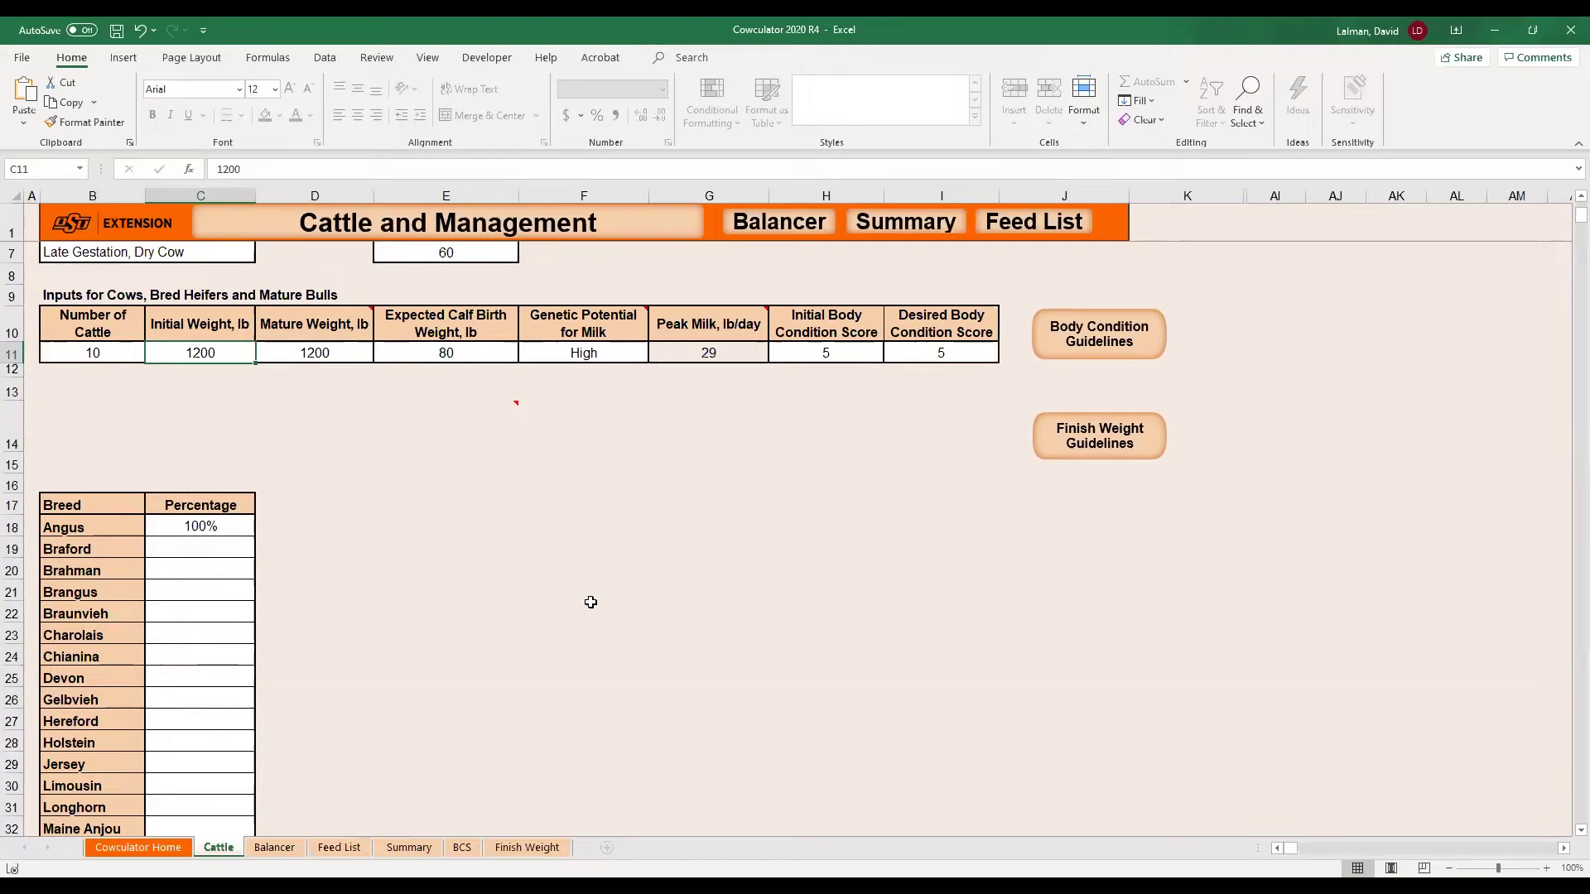
{"action": "key", "text": "Right"}
{"action": "key", "text": "Right"}
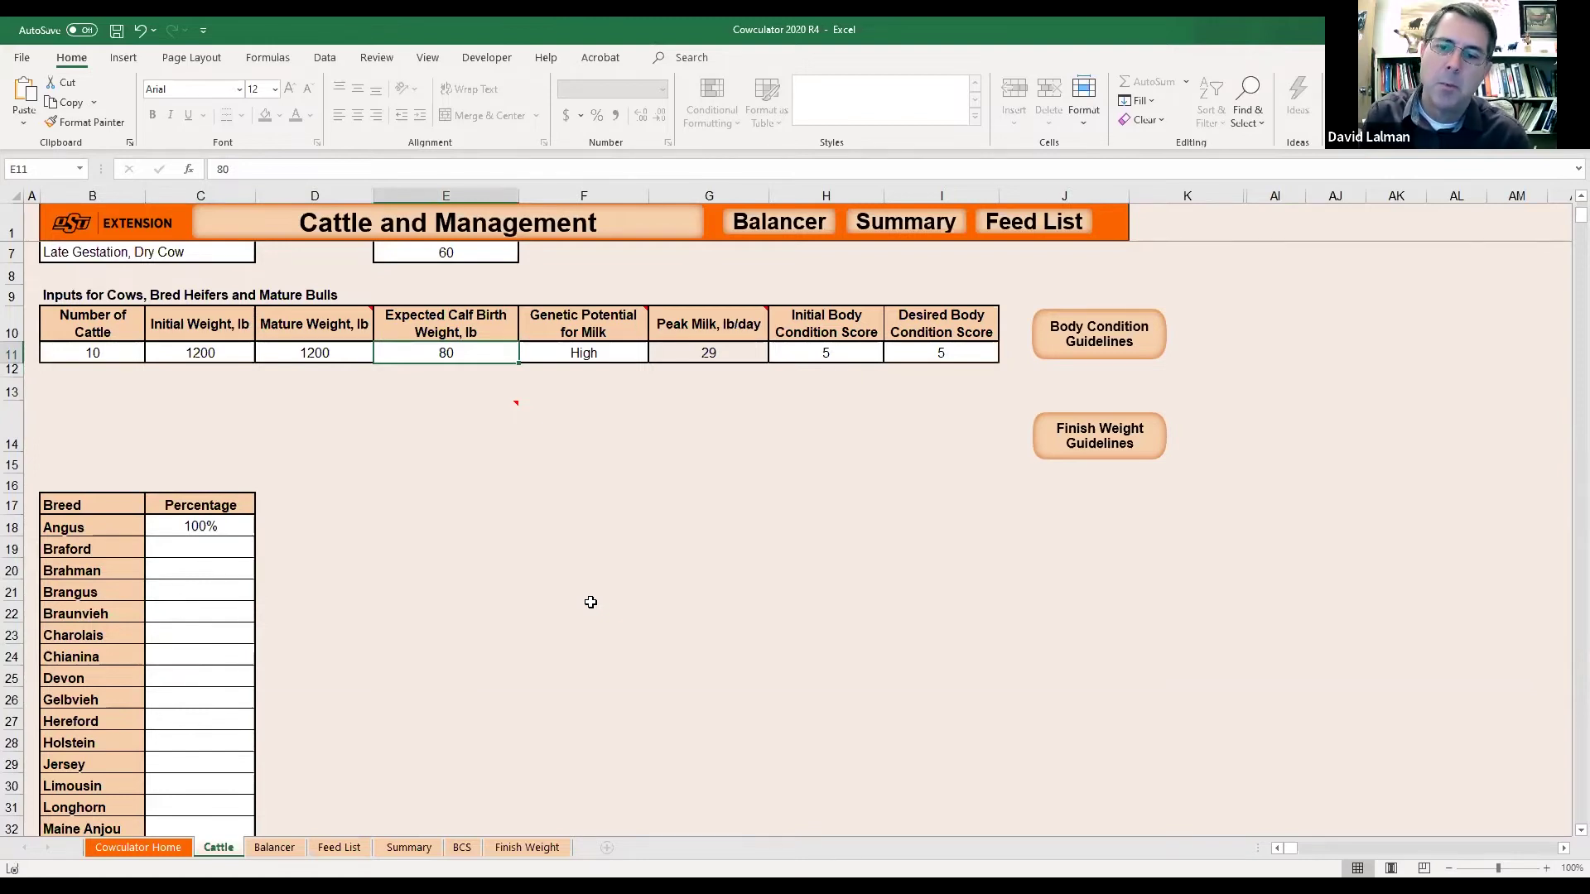
{"action": "key", "text": "Right"}
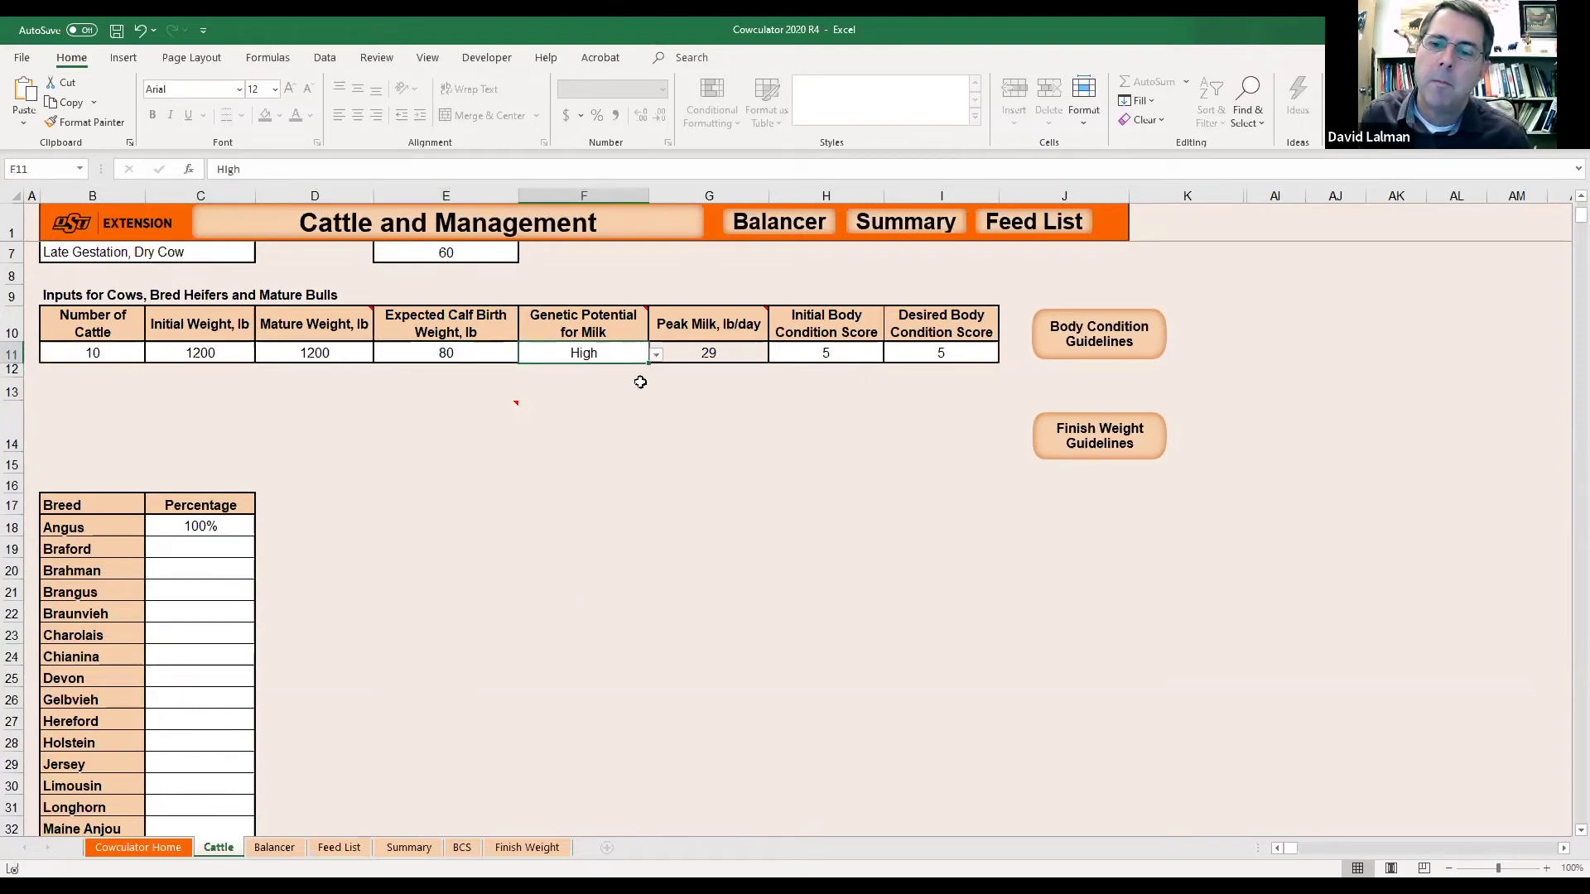
{"action": "left_click", "coordinate": [655, 357]}
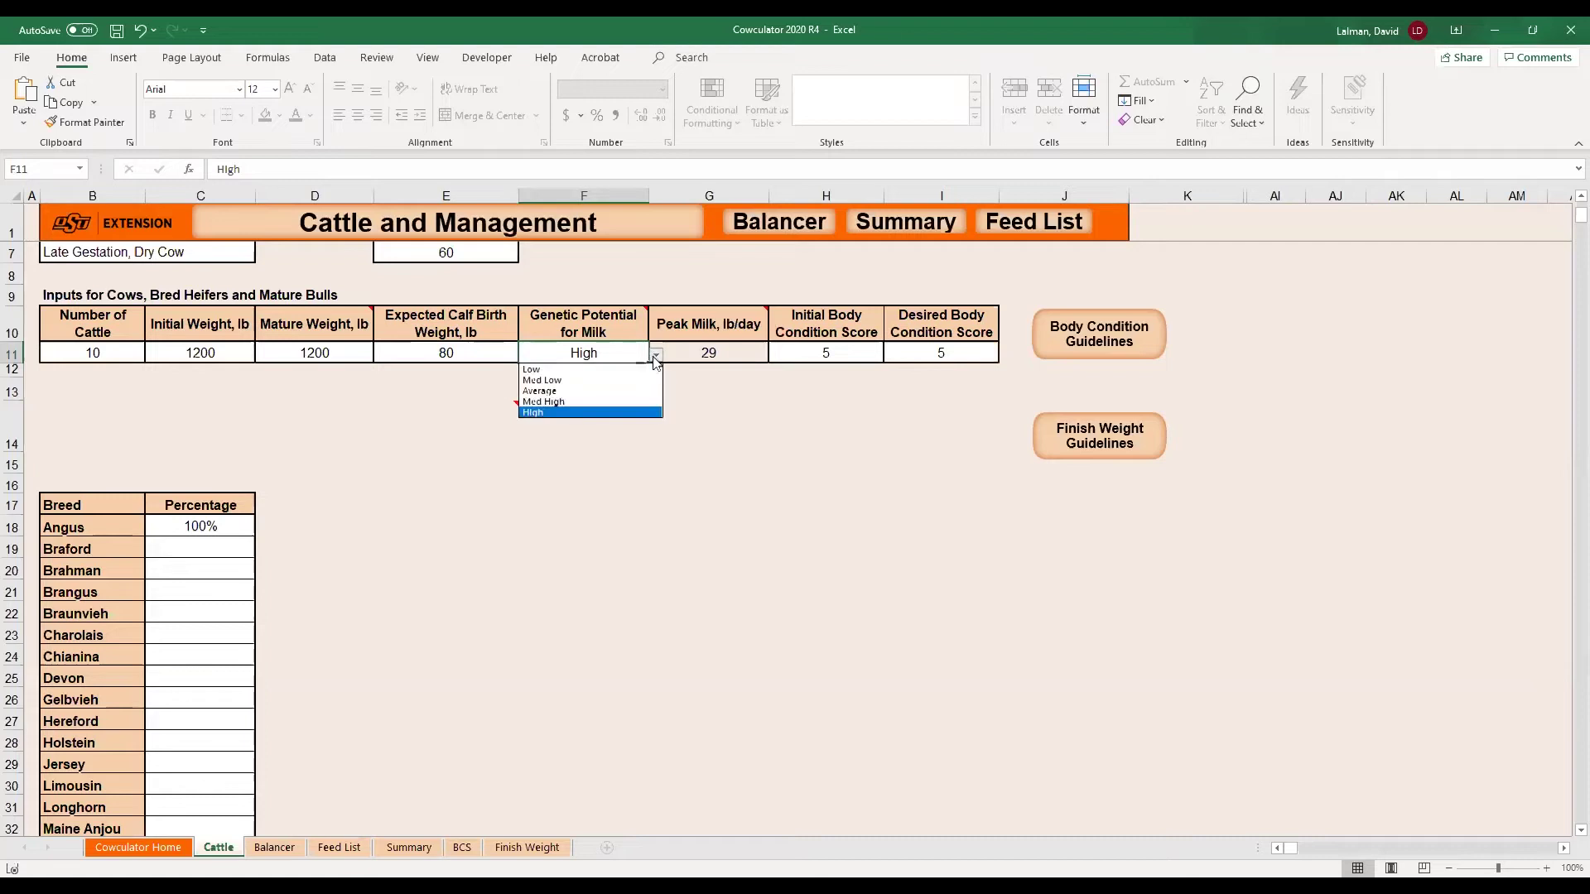
{"action": "left_click", "coordinate": [473, 353]}
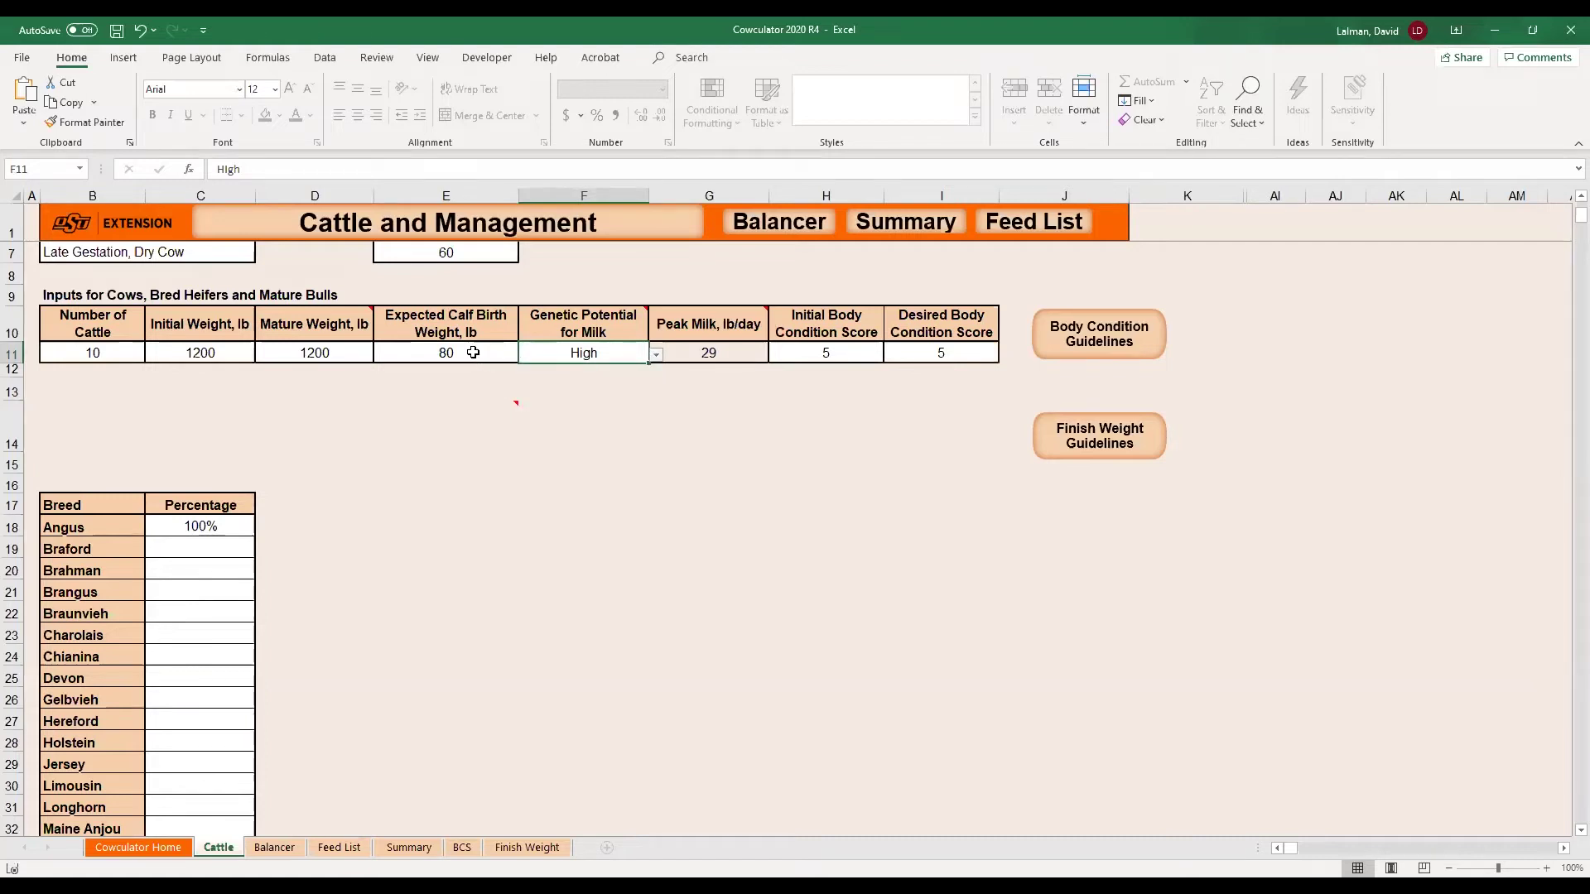
{"action": "type", "text": "75"}
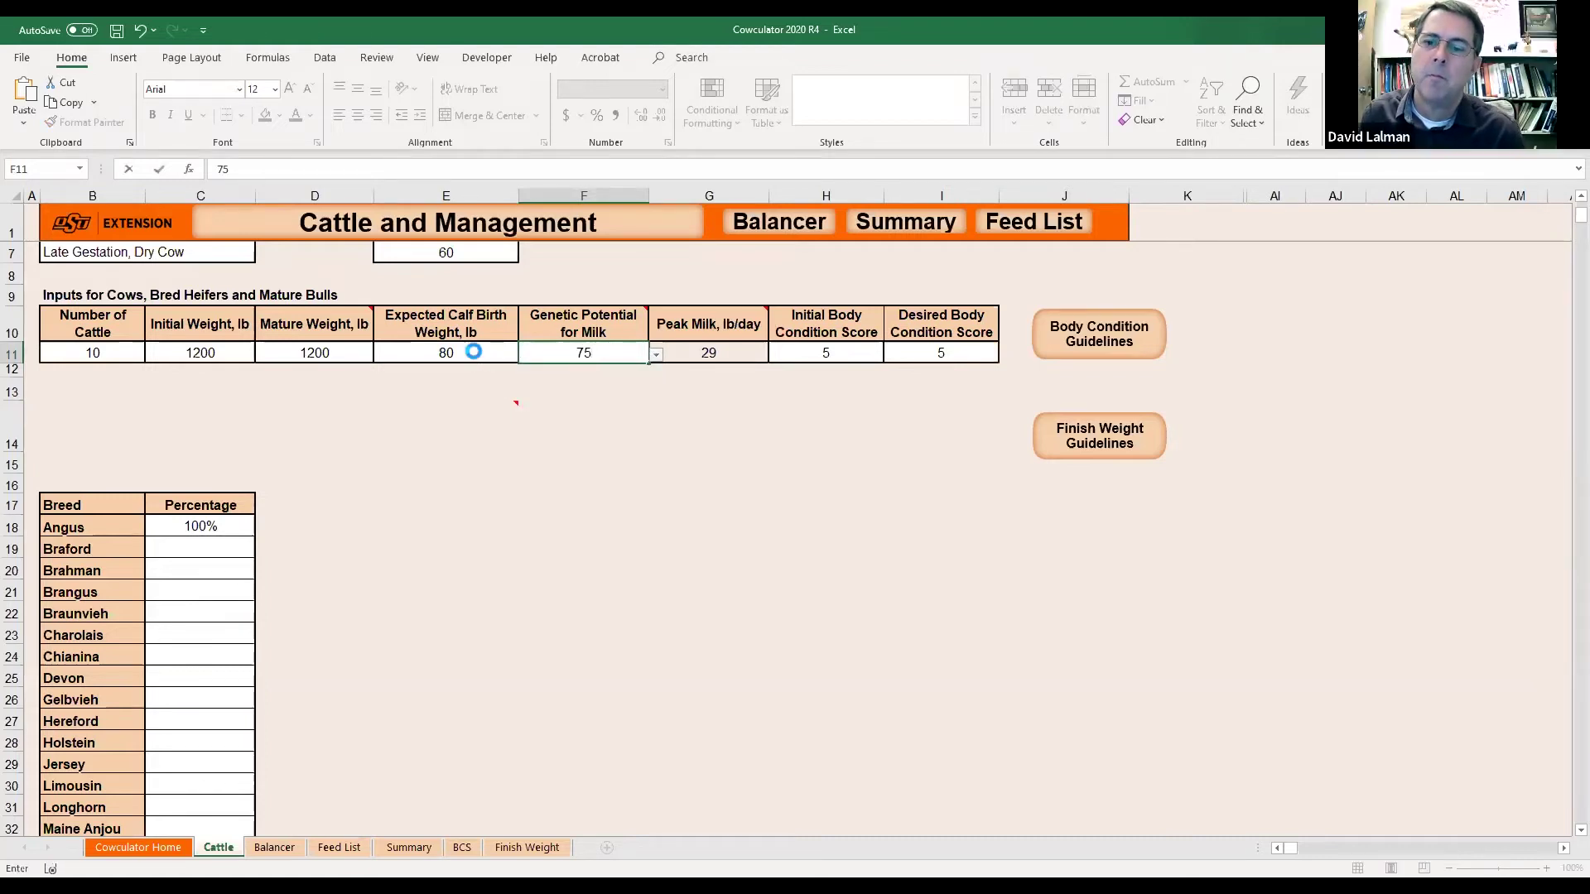
{"action": "key", "text": "Return"}
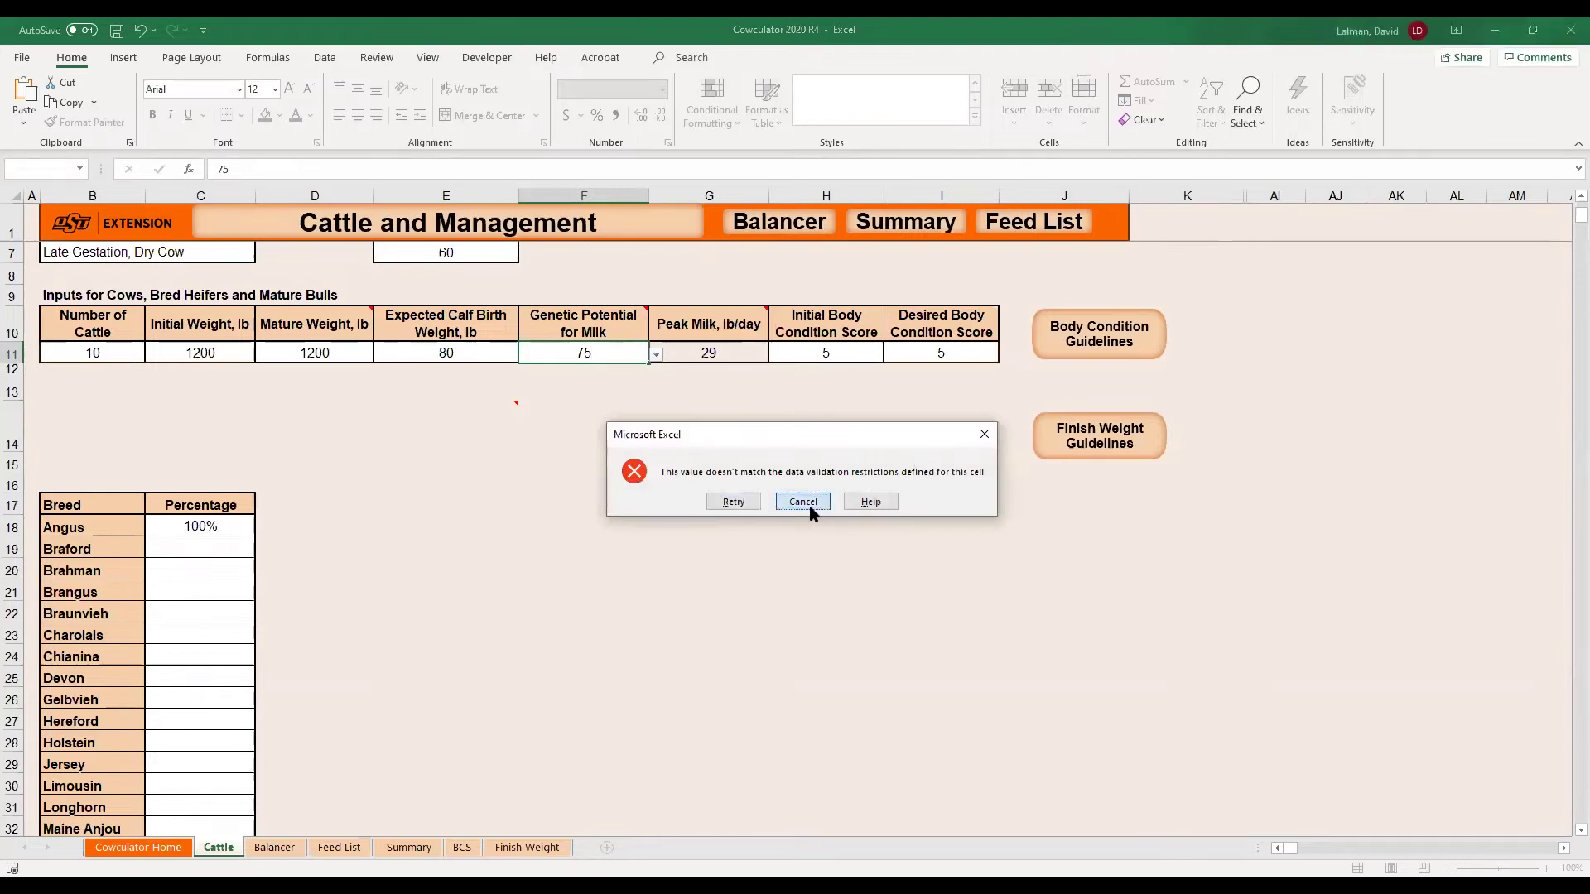
{"action": "left_click", "coordinate": [802, 502]}
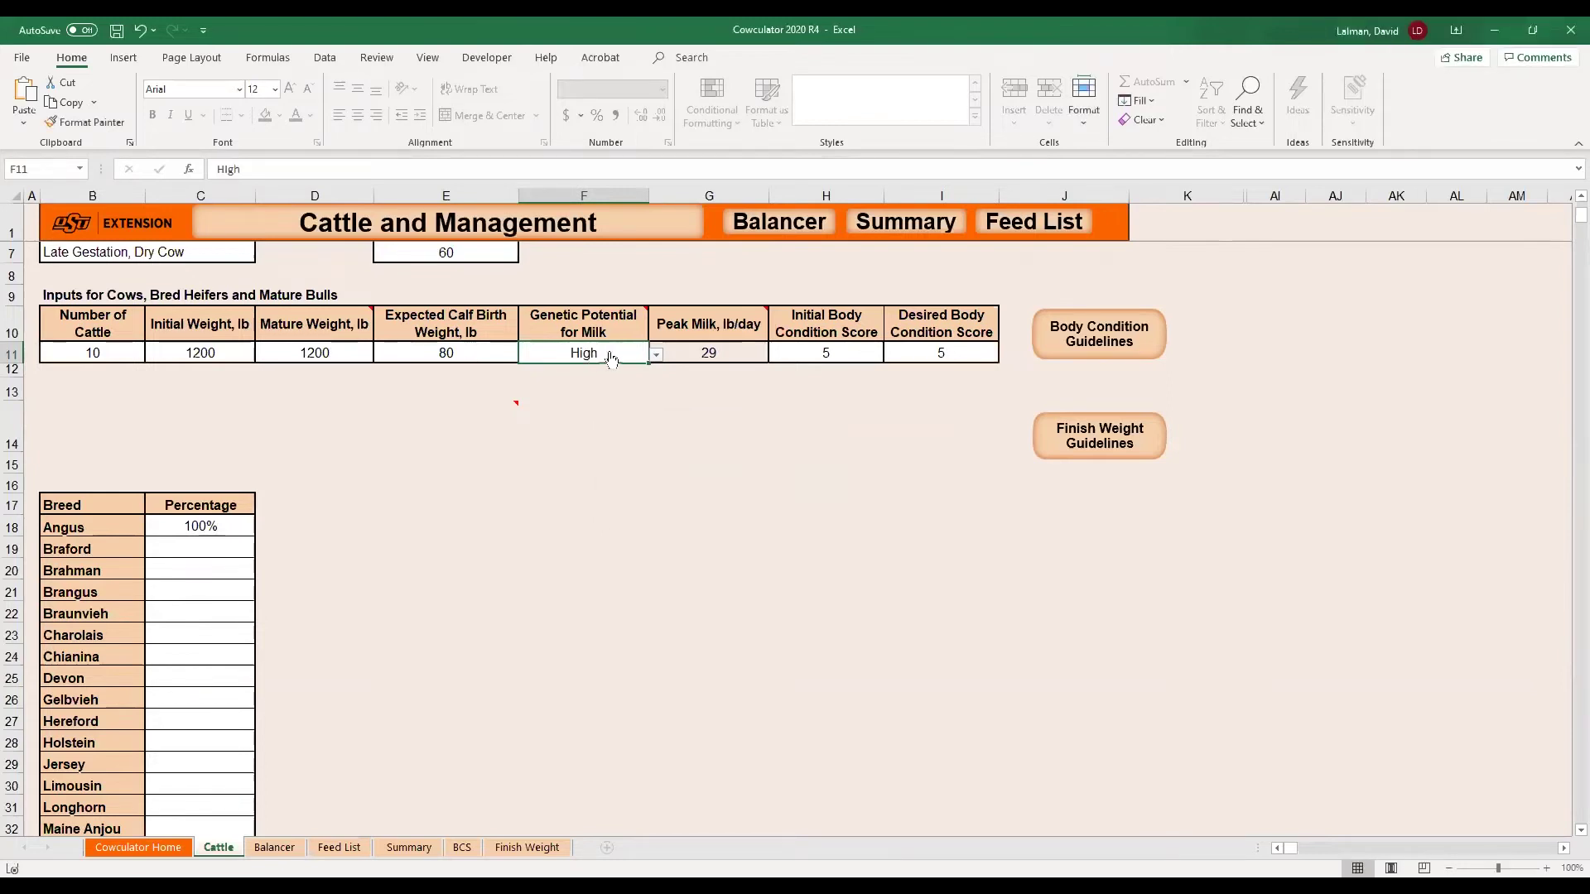
Set the expected calf birth weight to 75 lb.
{"action": "left_click", "coordinate": [442, 348]}
{"action": "type", "text": "77"}
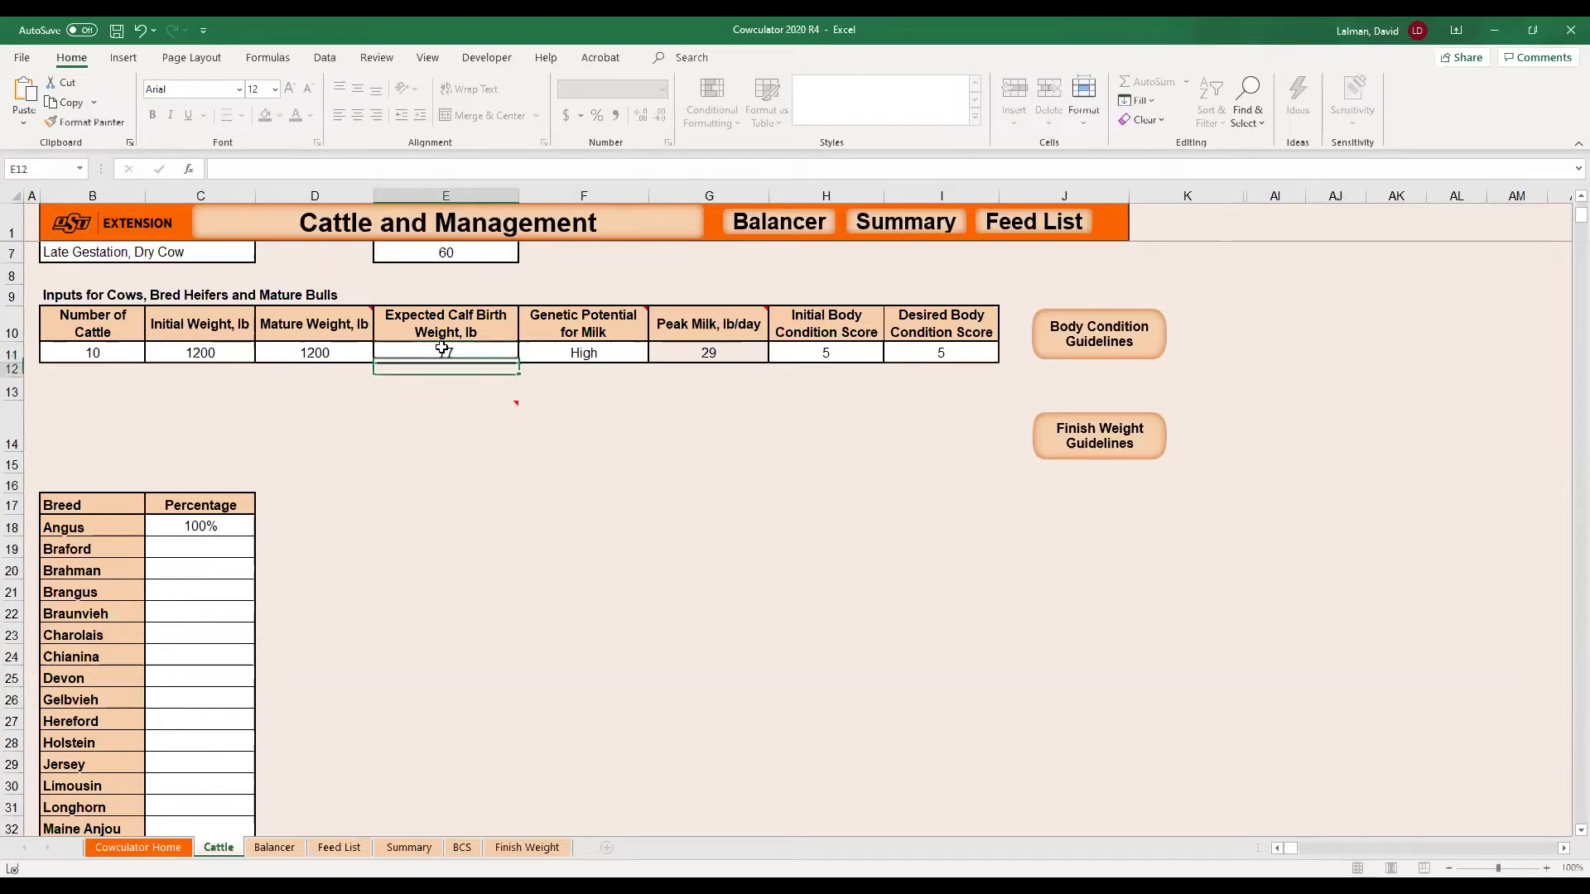
{"action": "key", "text": "Tab"}
{"action": "left_click", "coordinate": [442, 348]}
{"action": "type", "text": "75"}
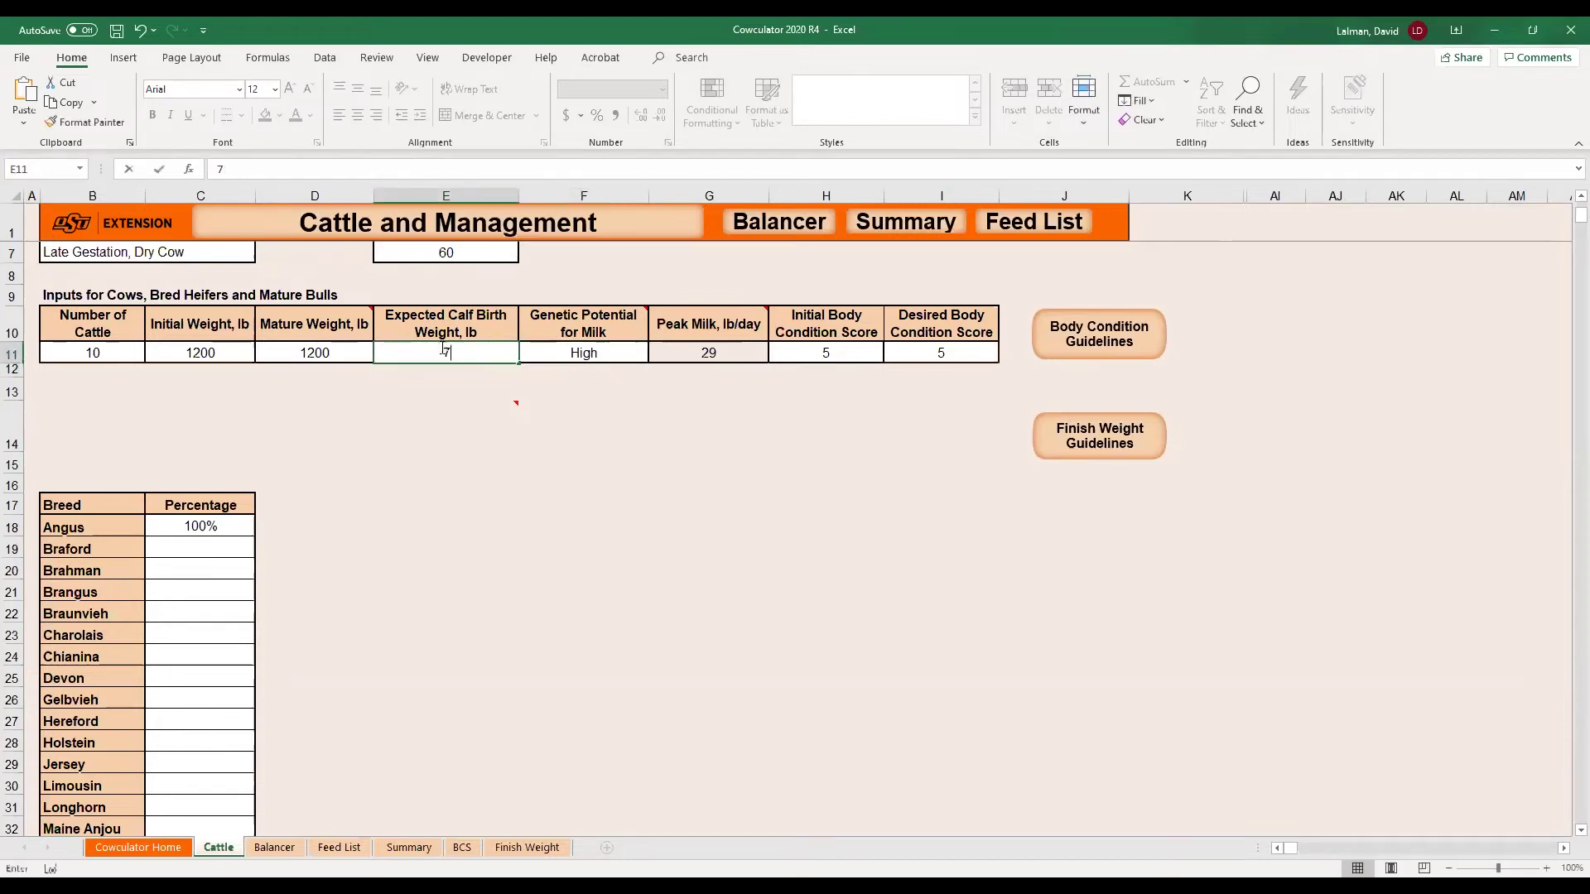
{"action": "key", "text": "Return"}
{"action": "key", "text": "Up"}
{"action": "key", "text": "Right"}
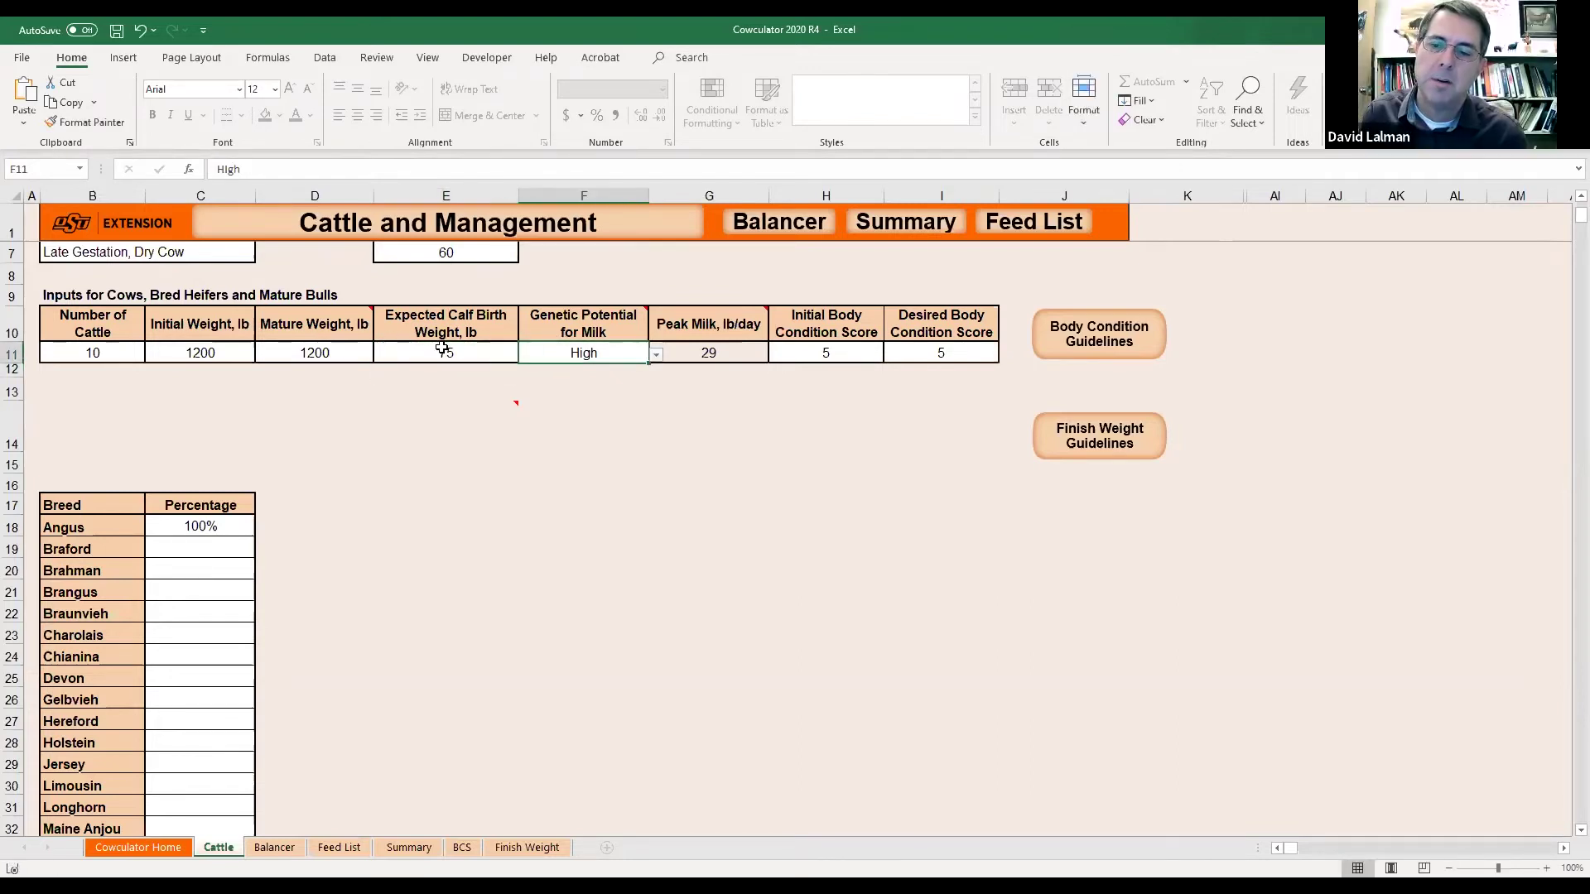
Choose Average genetic milk potential, dropping peak milk to 24 lb/day.
{"action": "left_click", "coordinate": [658, 356]}
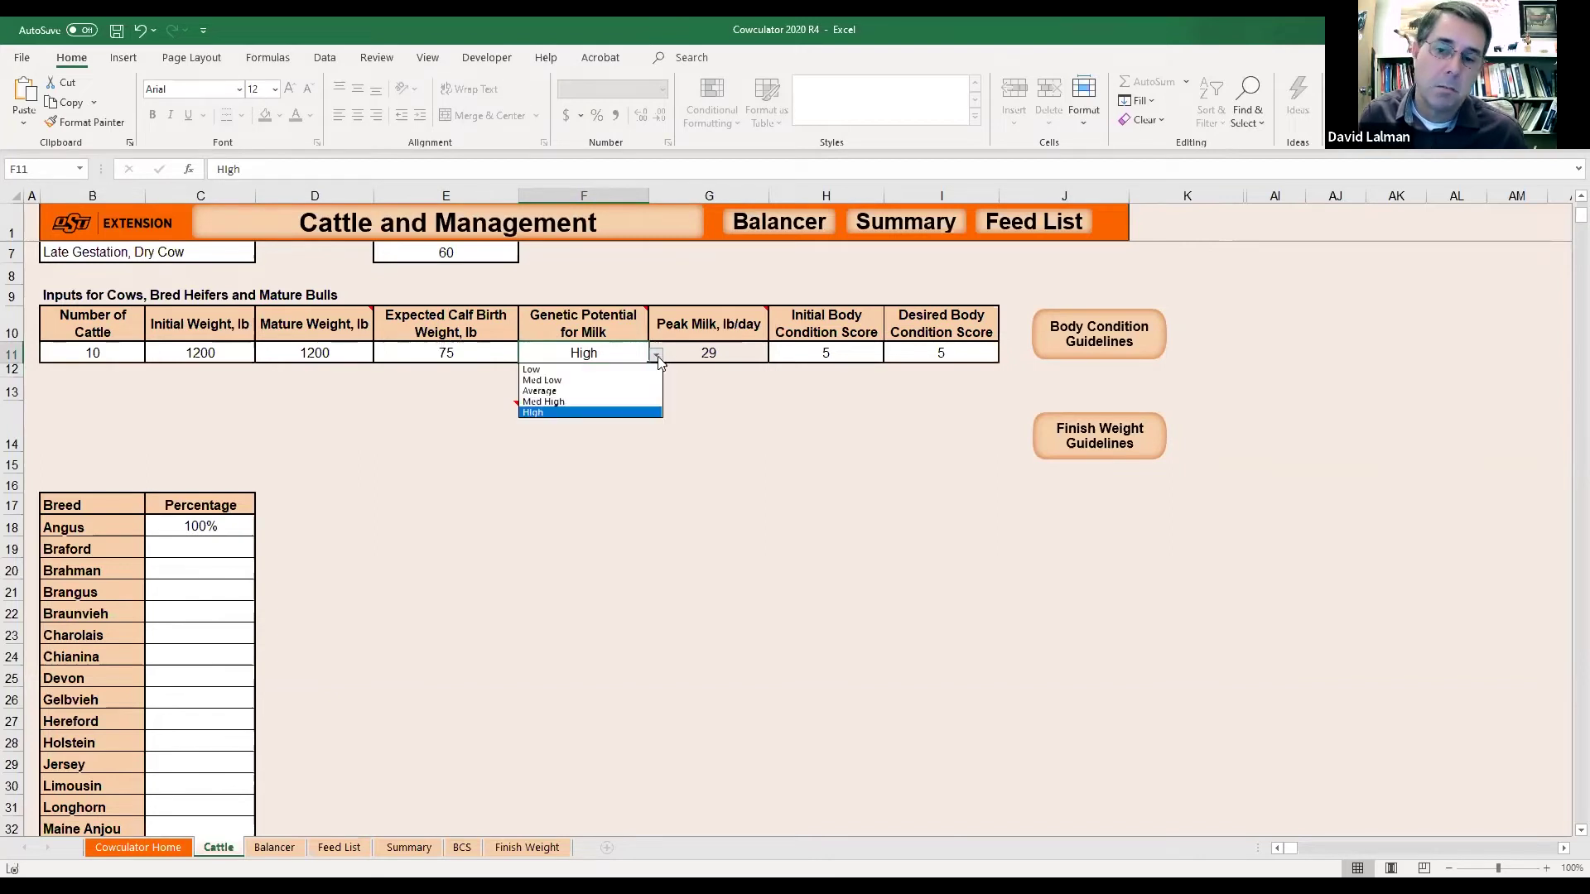
{"action": "left_click", "coordinate": [575, 391]}
{"action": "left_click", "coordinate": [702, 352]}
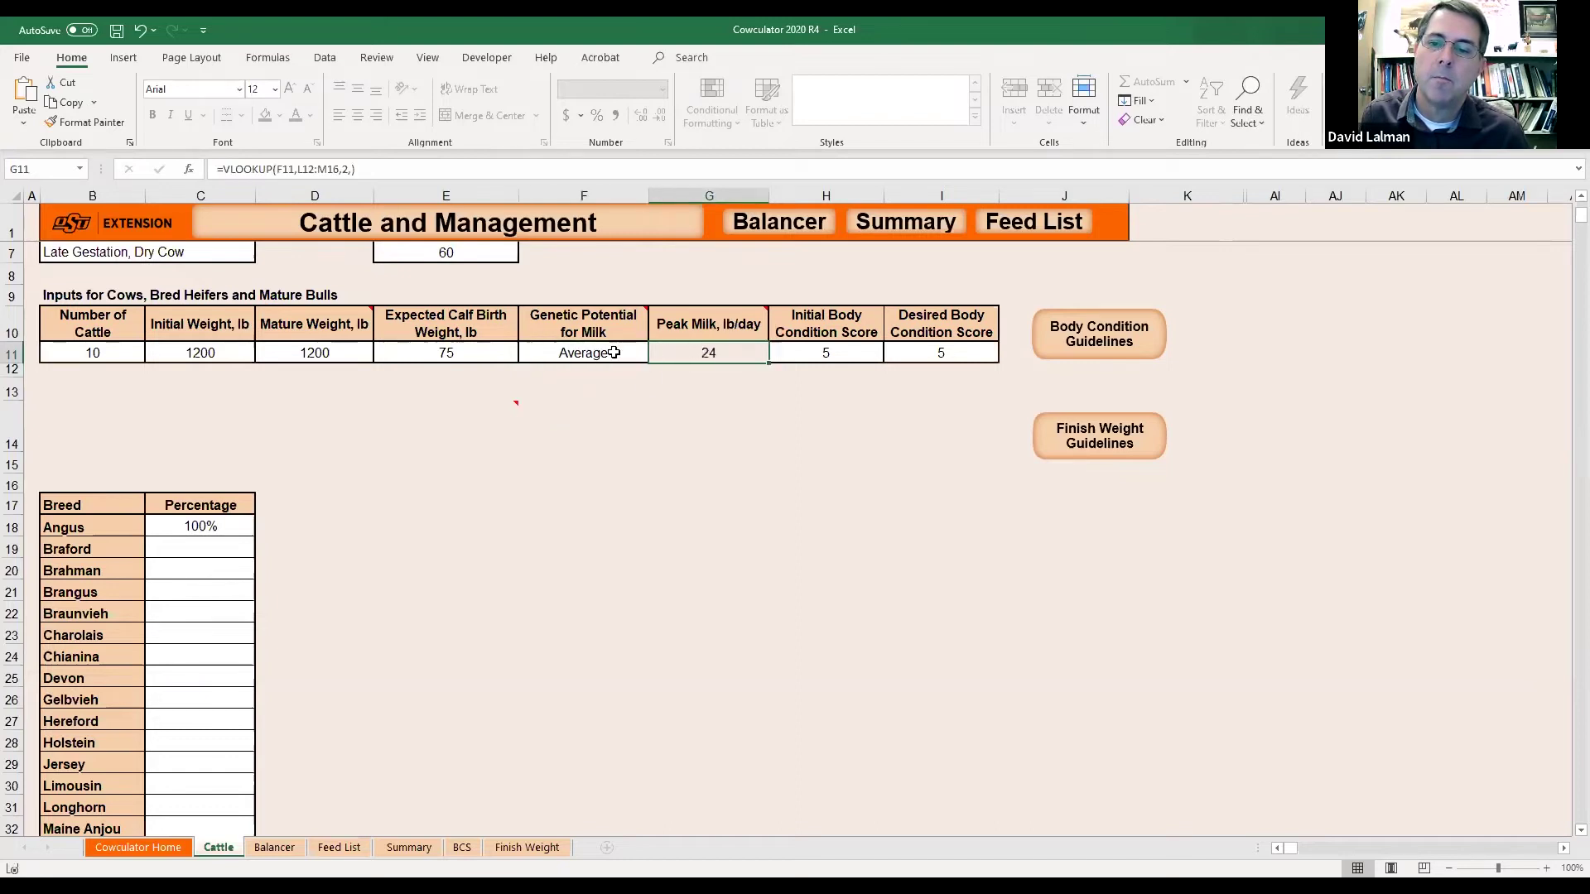
{"action": "left_click", "coordinate": [613, 354]}
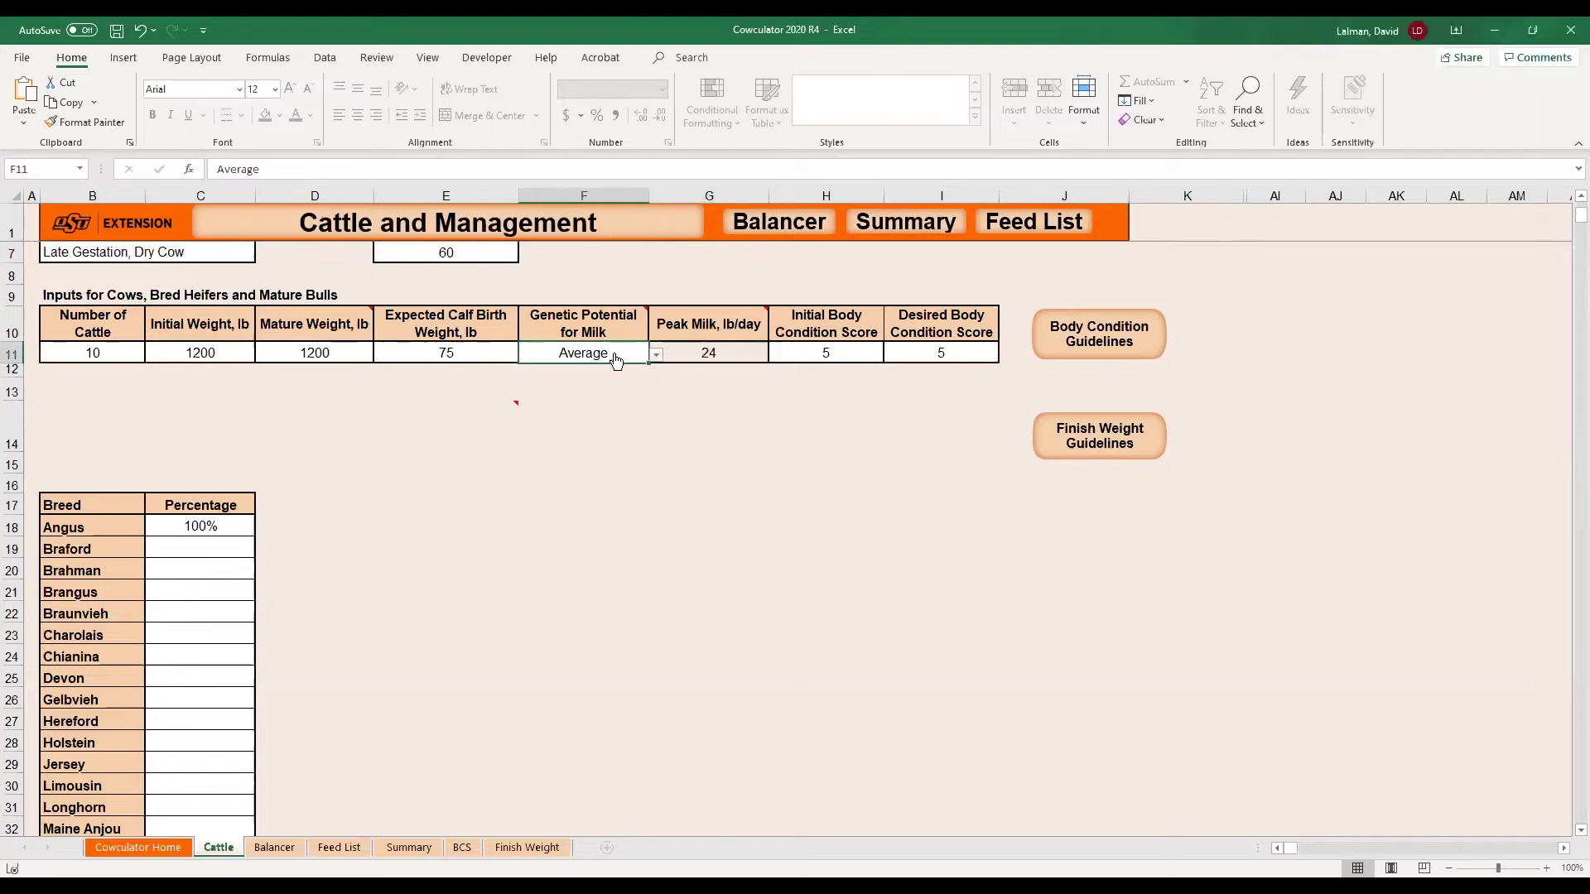
{"action": "left_click", "coordinate": [826, 354]}
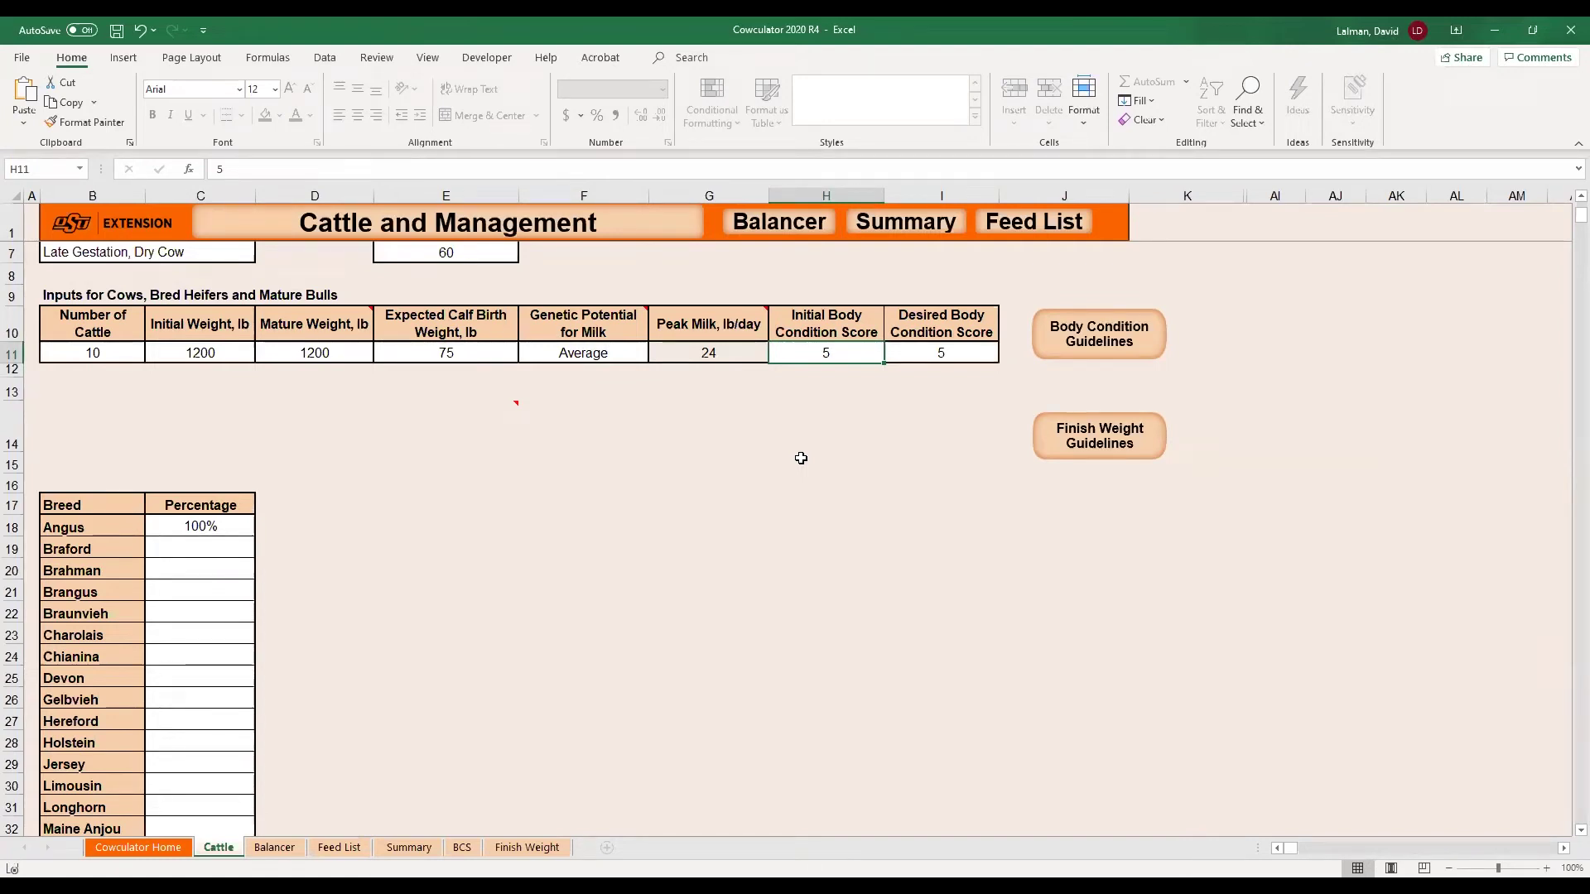
Set both initial and desired body condition scores to 5.5.
{"action": "type", "text": "5.5"}
{"action": "key", "text": "Return"}
{"action": "key", "text": "Up"}
{"action": "key", "text": "Right"}
{"action": "type", "text": "5.5"}
{"action": "key", "text": "Return"}
On the Balancer, move the 26 lb from the third feed row to the last forage, with 26 lb intake.
{"action": "key", "text": "ctrl+Page_Down"}
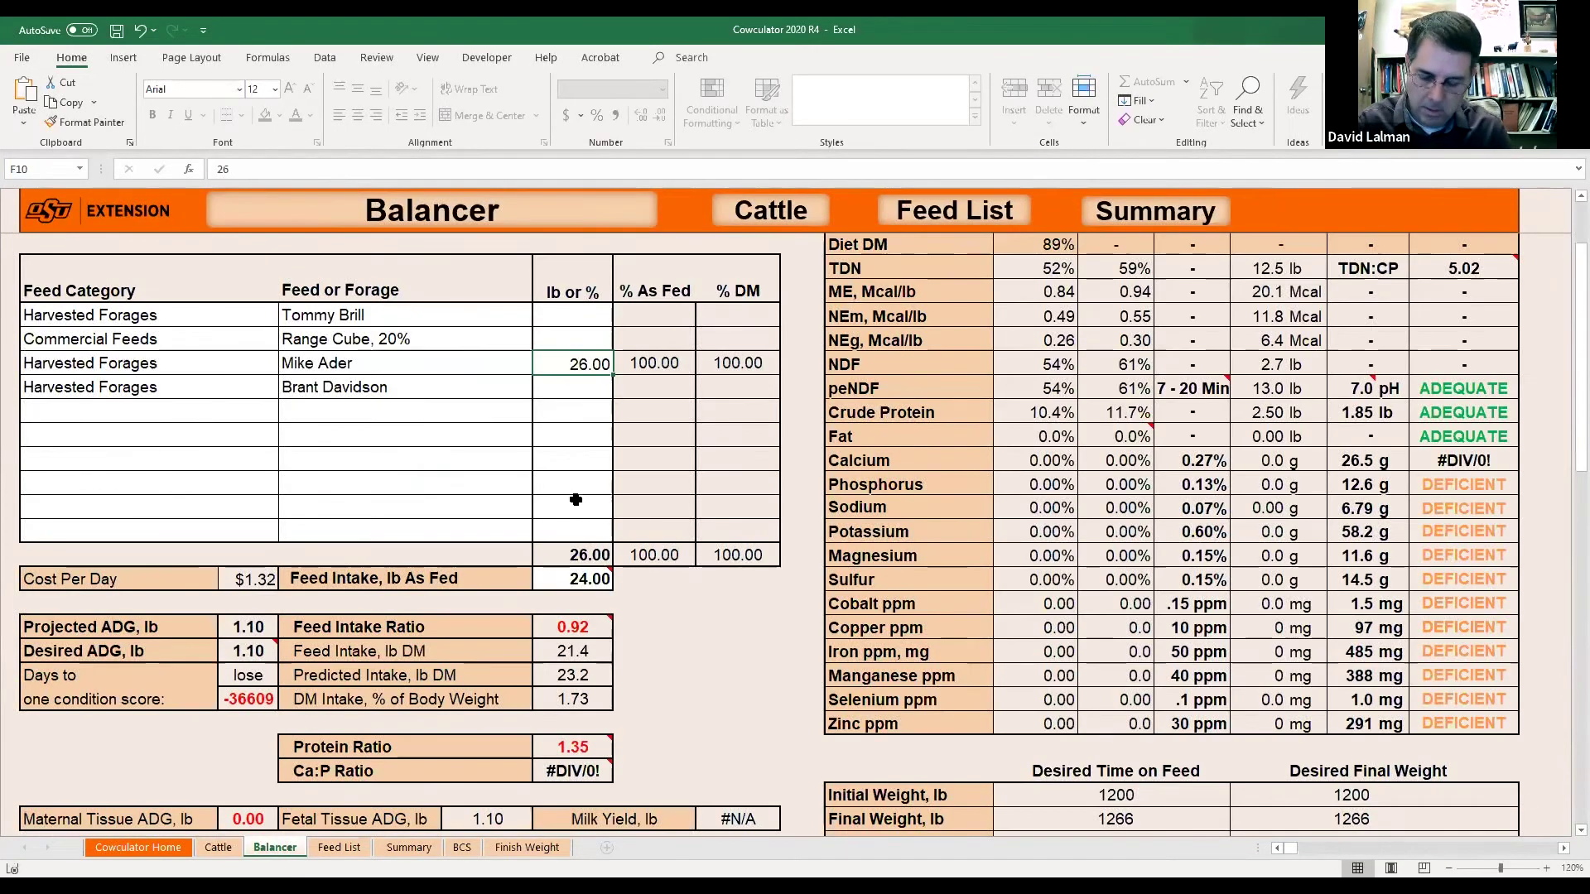
{"action": "key", "text": "Delete"}
{"action": "key", "text": "Down"}
{"action": "type", "text": "26"}
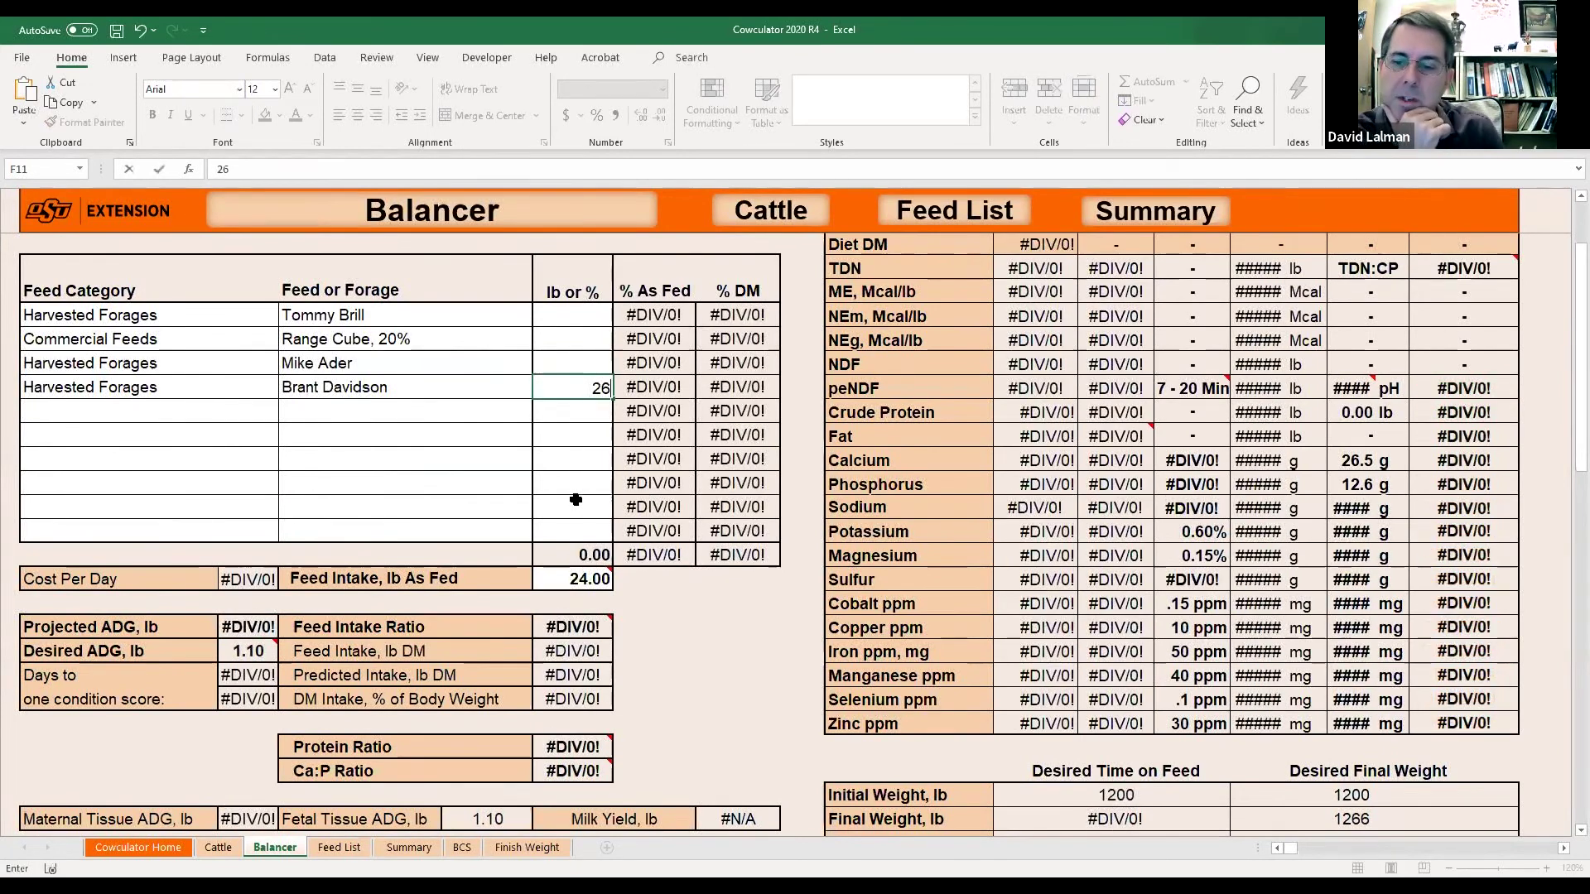
{"action": "key", "text": "Return"}
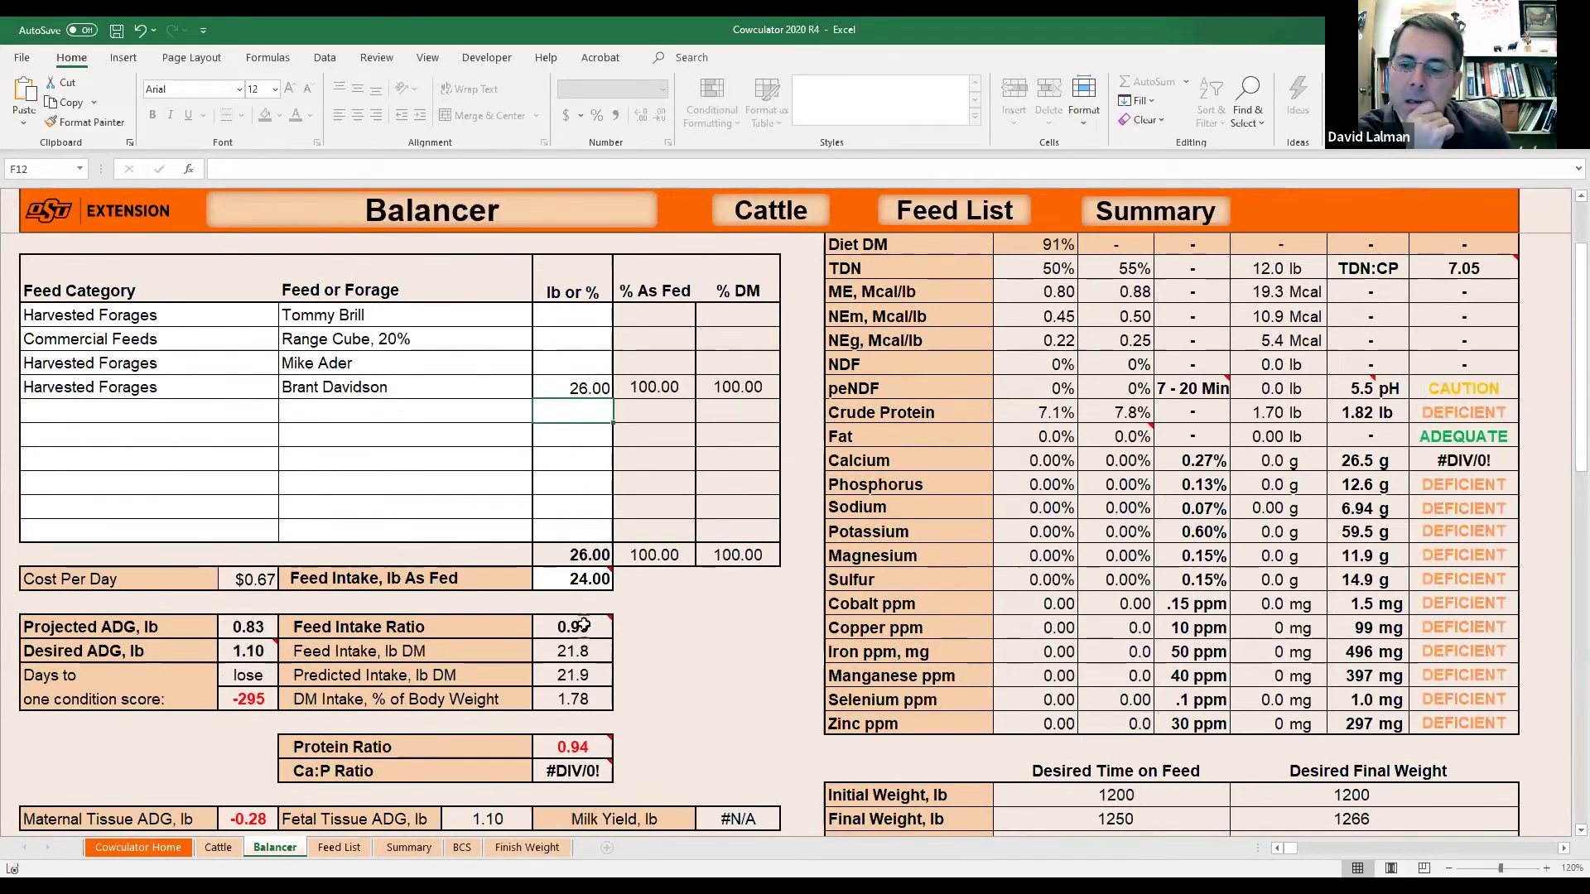
{"action": "left_click", "coordinate": [583, 583]}
{"action": "type", "text": "26"}
{"action": "key", "text": "Return"}
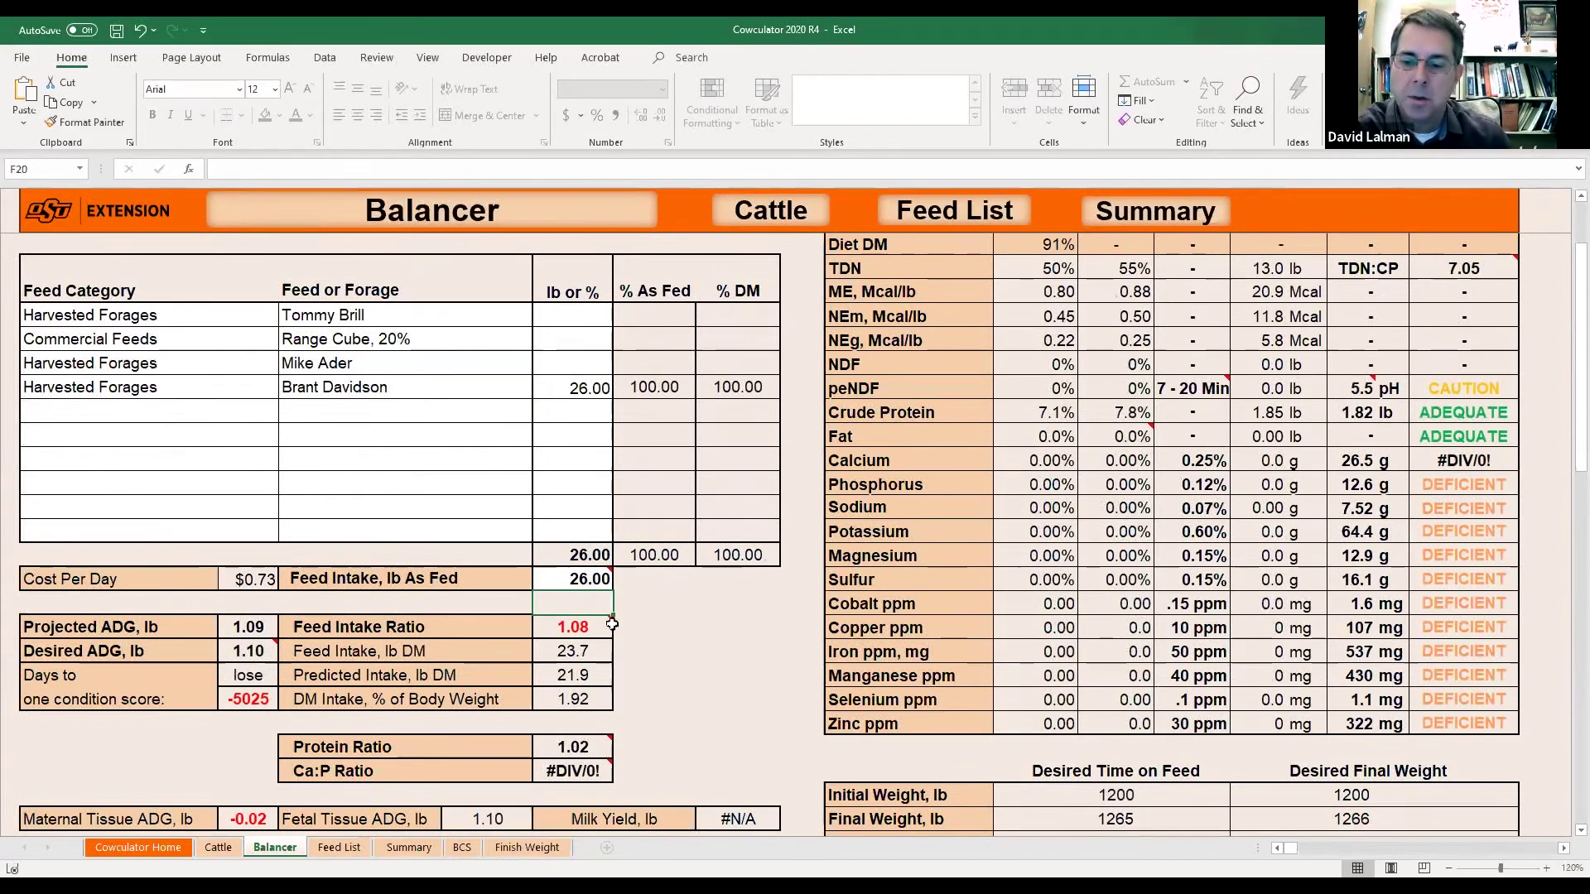
Try 25 lb for both the last forage and the as-fed feed intake.
{"action": "mouse_move", "coordinate": [571, 628]}
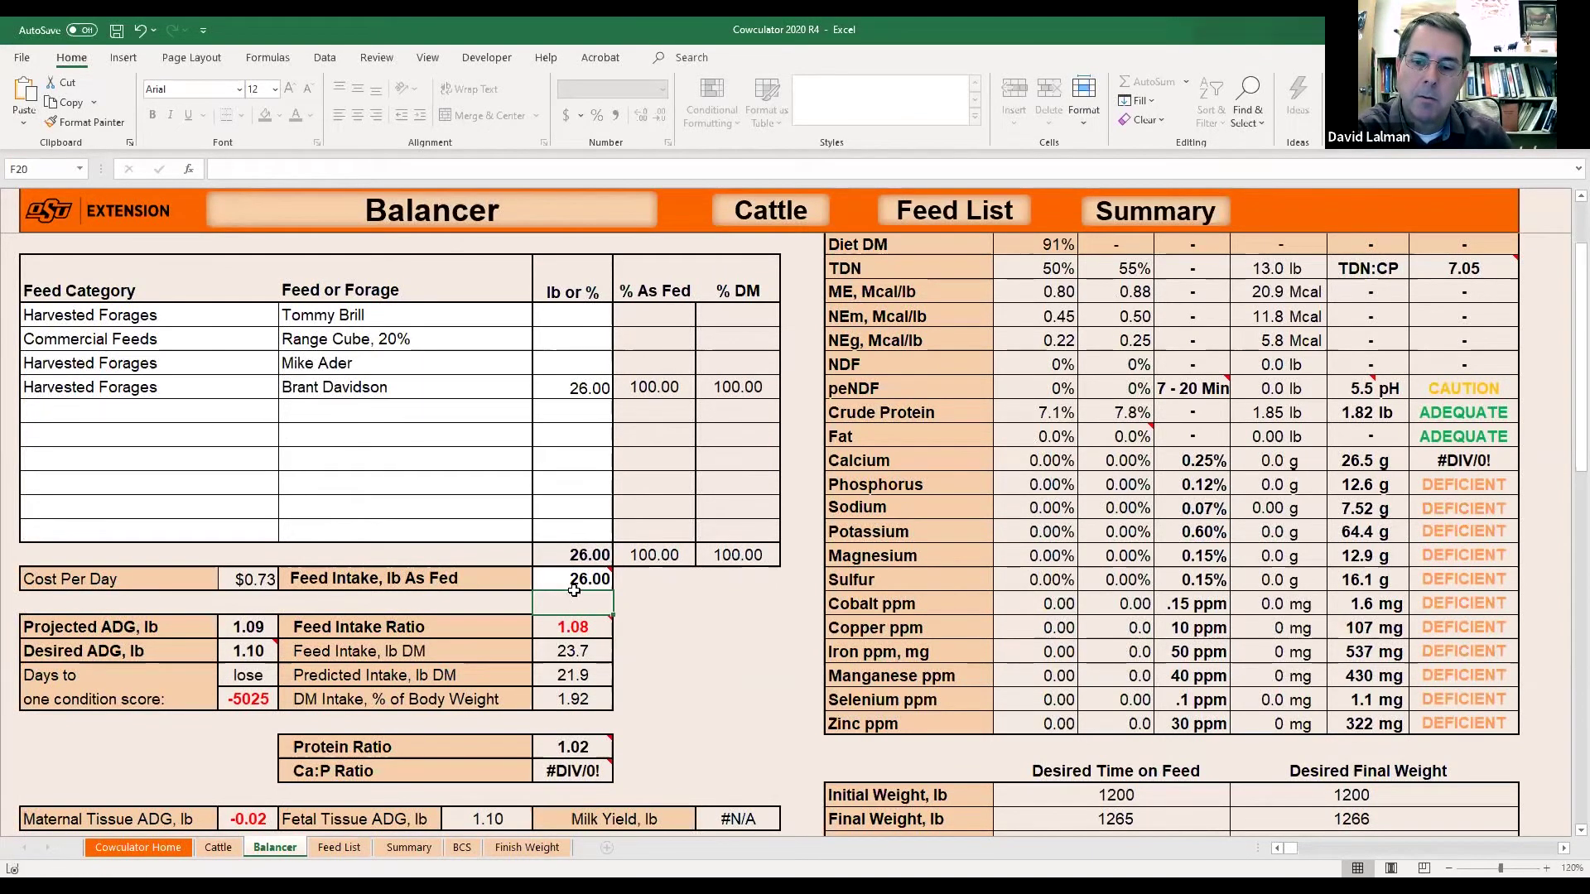
{"action": "mouse_move", "coordinate": [574, 590]}
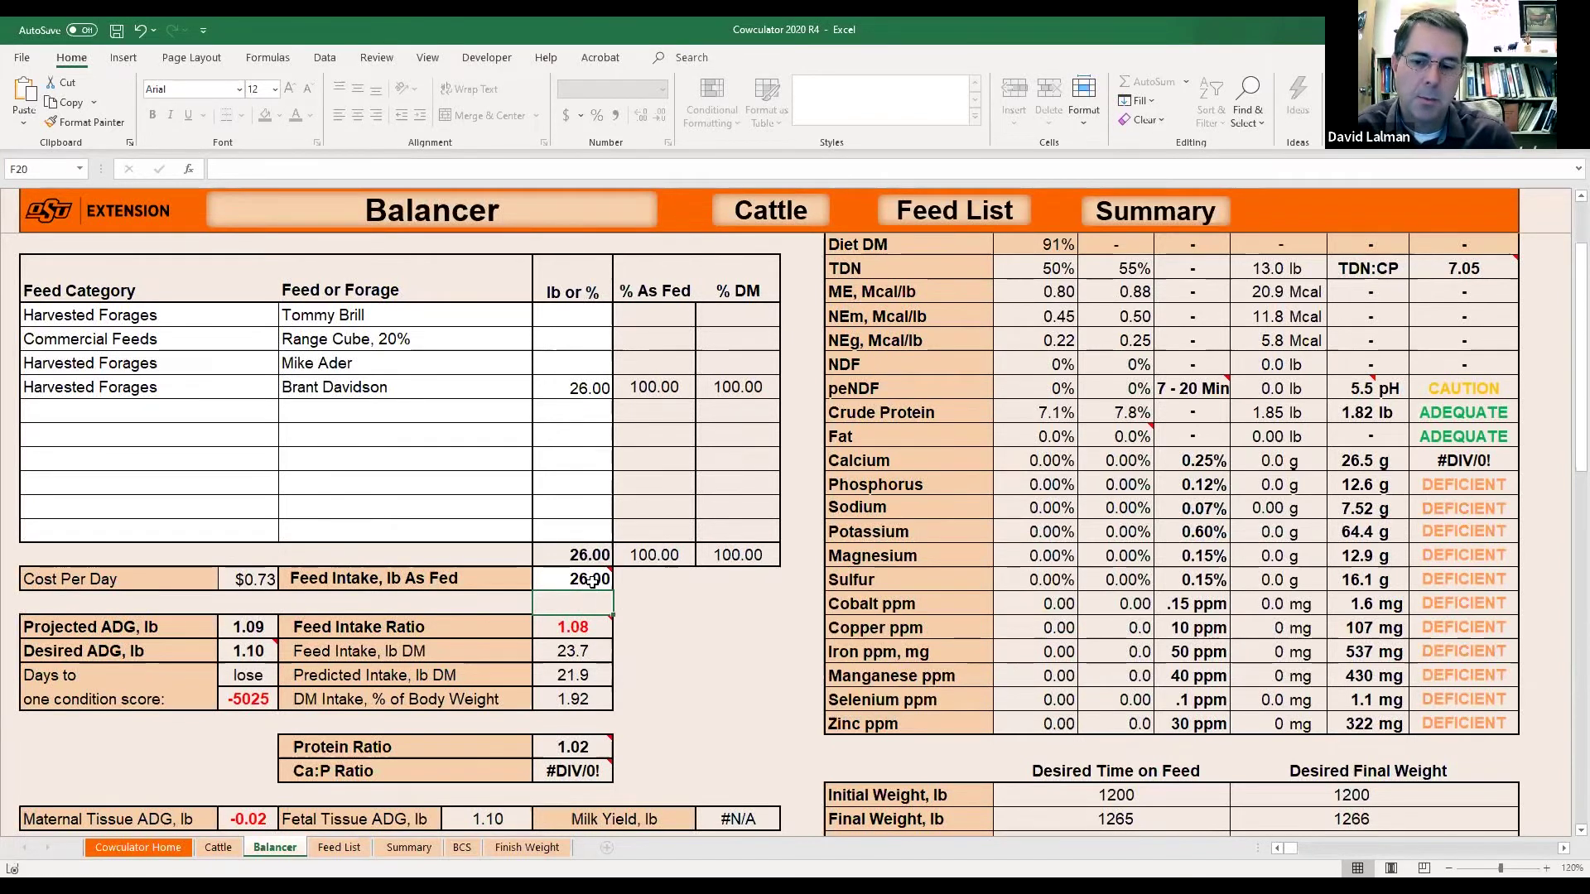
{"action": "left_click", "coordinate": [578, 392]}
{"action": "type", "text": "25"}
{"action": "key", "text": "Return"}
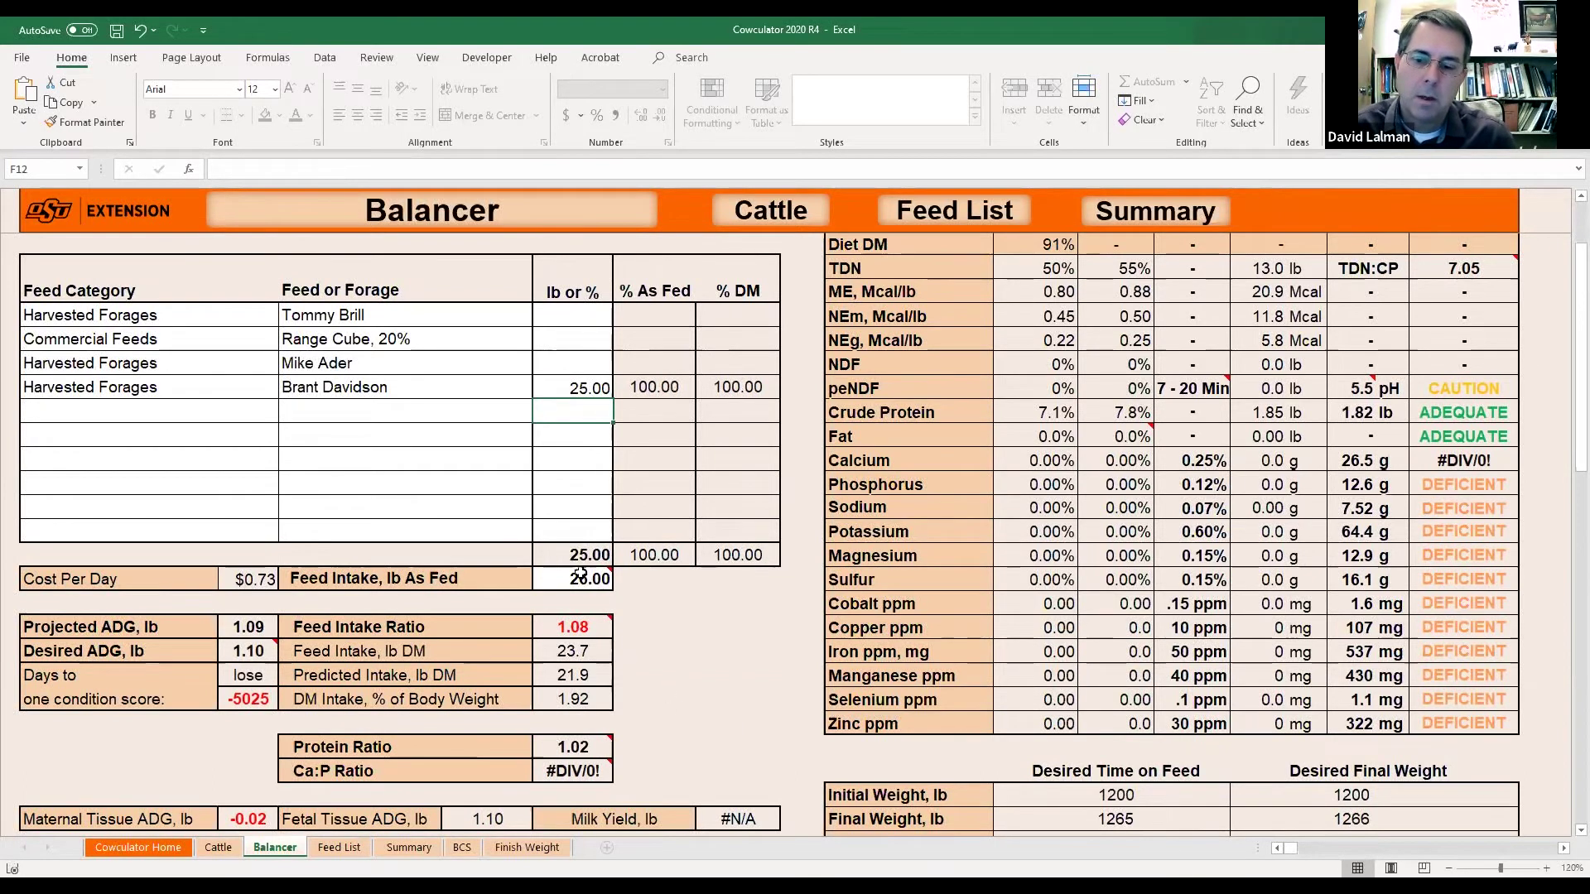
{"action": "left_click", "coordinate": [582, 577]}
{"action": "type", "text": "25"}
{"action": "key", "text": "Return"}
Settle the last forage and as-fed intake at 24 lb, projecting 0.83 lb ADG.
{"action": "left_click", "coordinate": [588, 388]}
{"action": "type", "text": "24"}
{"action": "key", "text": "Return"}
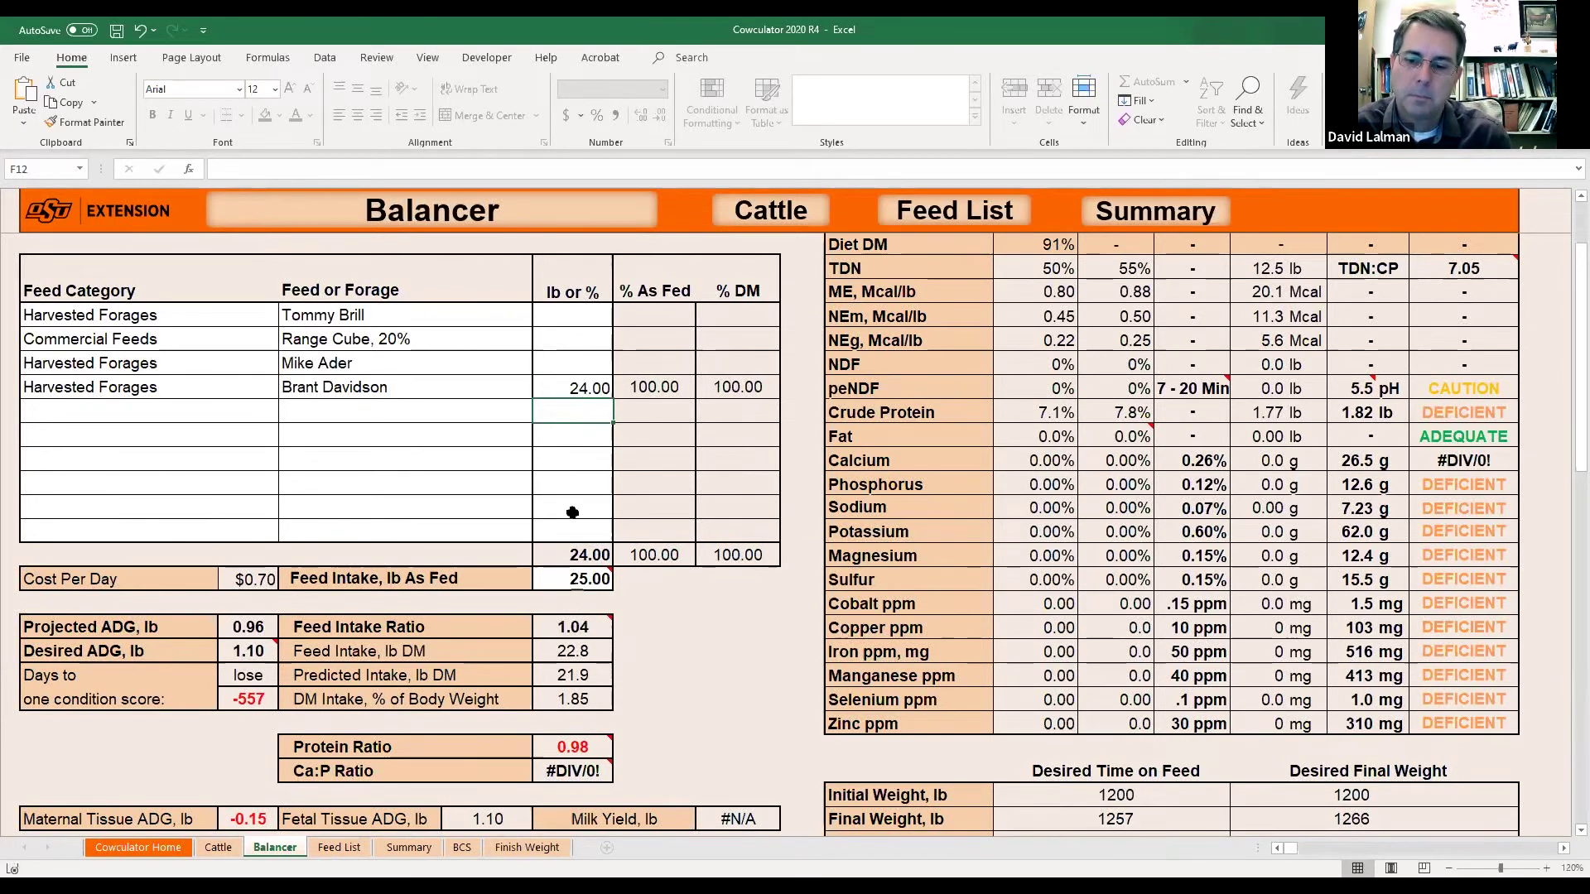
{"action": "left_click", "coordinate": [588, 579]}
{"action": "type", "text": "24"}
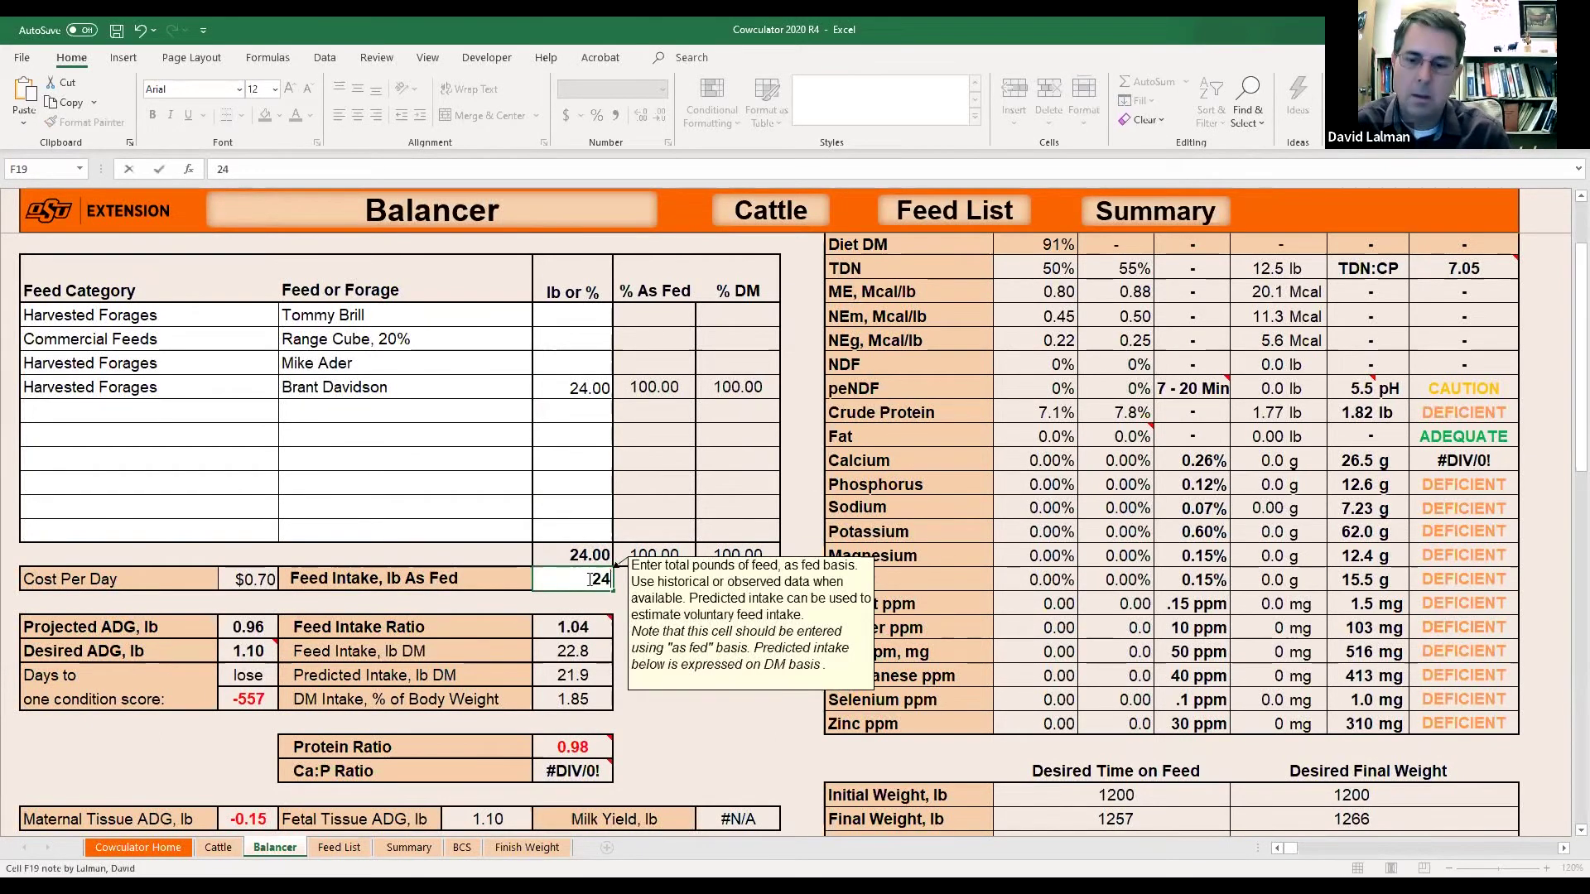
{"action": "key", "text": "Return"}
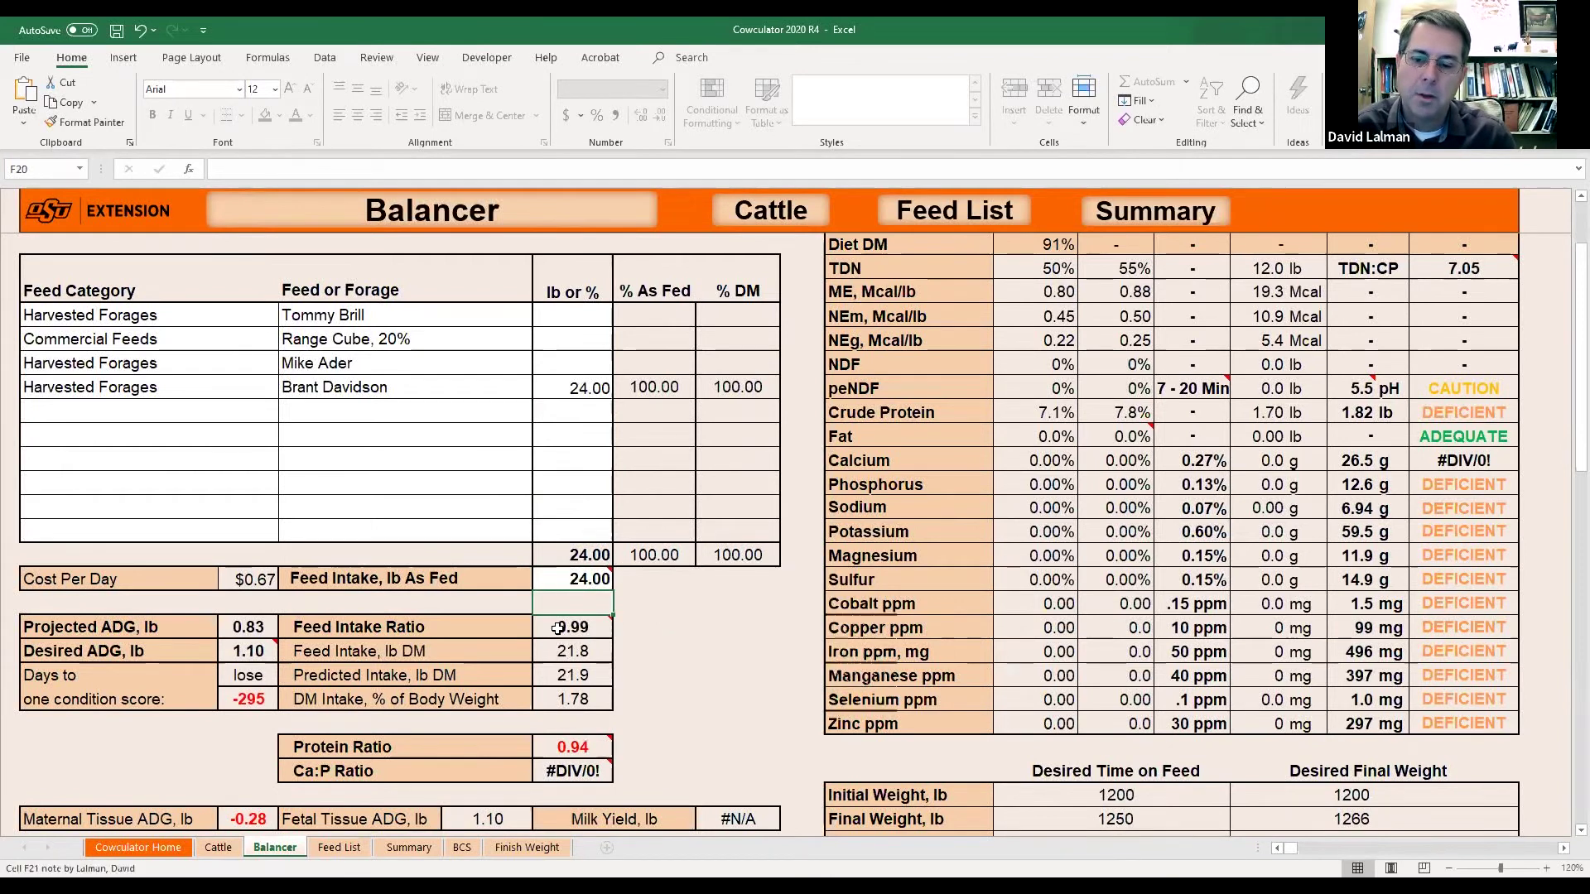
{"action": "mouse_move", "coordinate": [585, 748]}
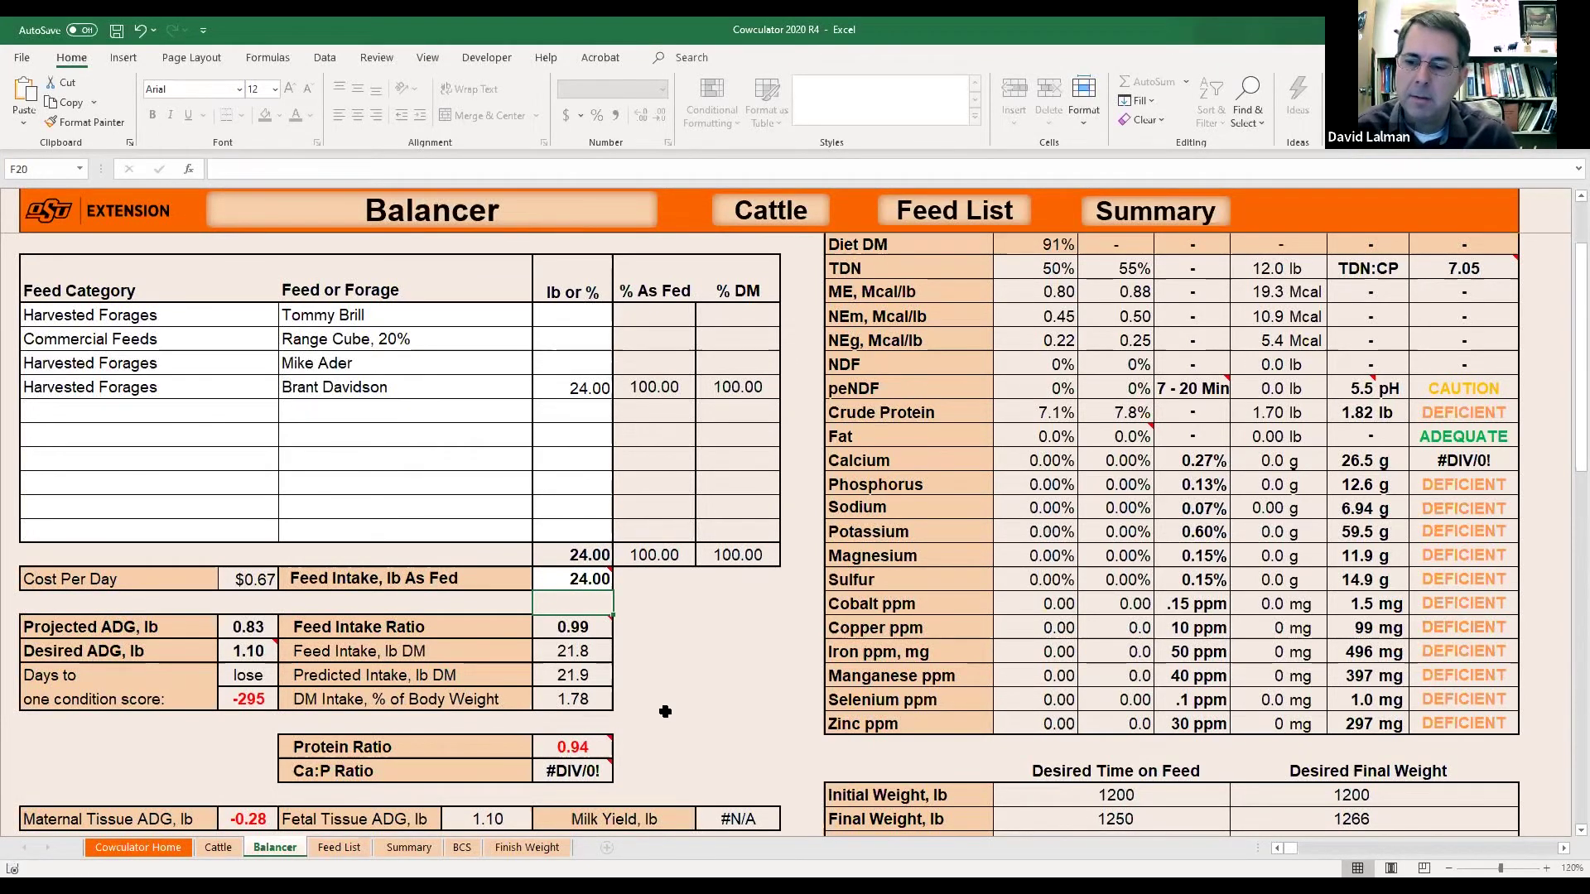
{"action": "left_click", "coordinate": [247, 627]}
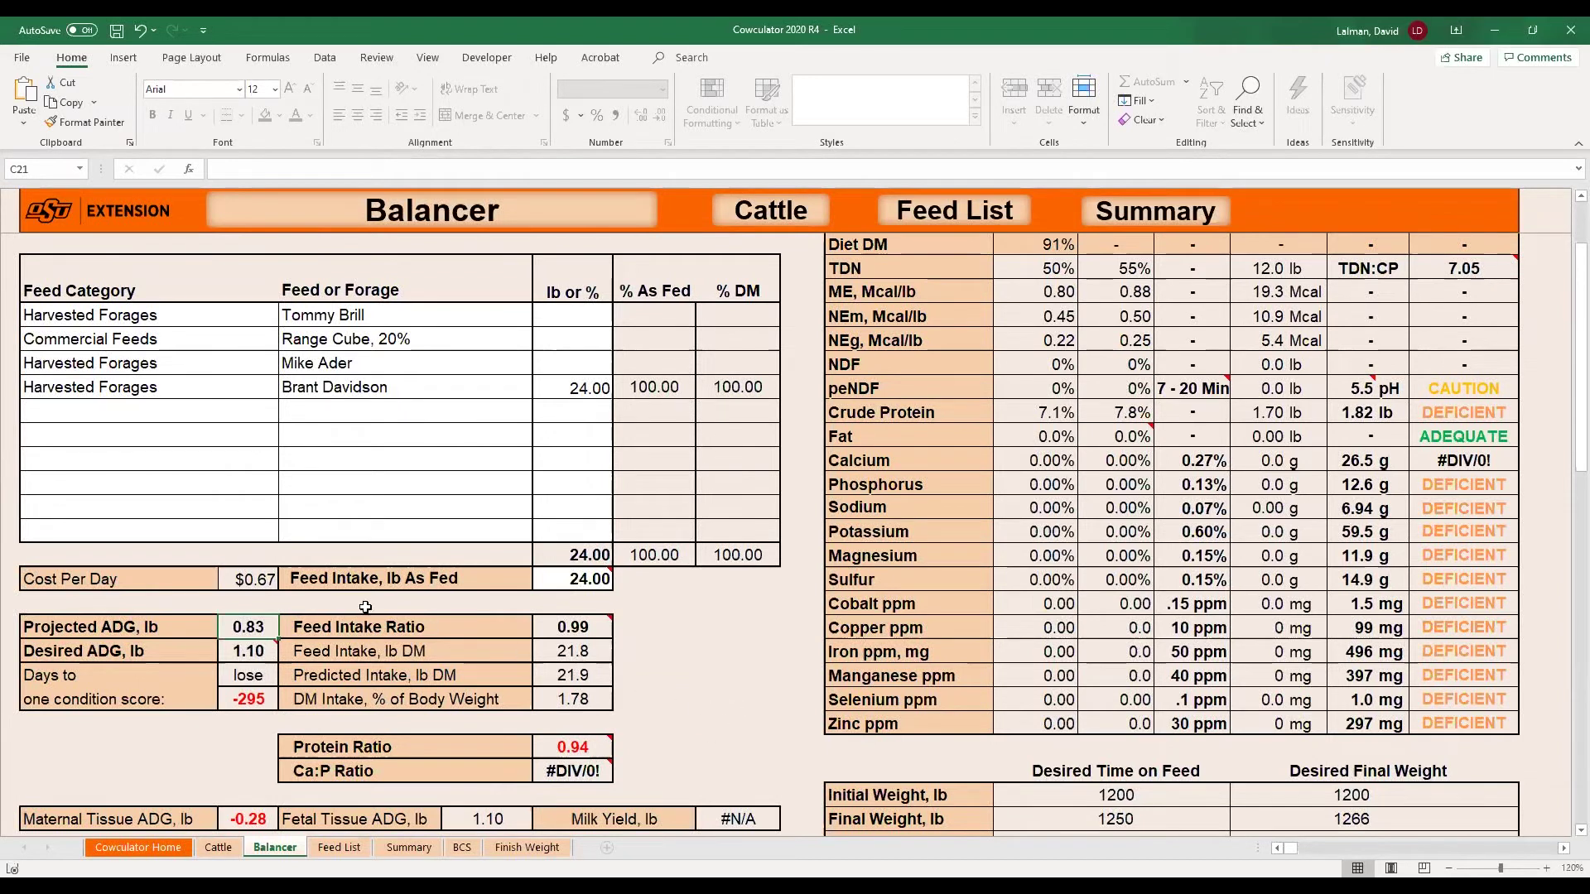
{"action": "left_click", "coordinate": [244, 418]}
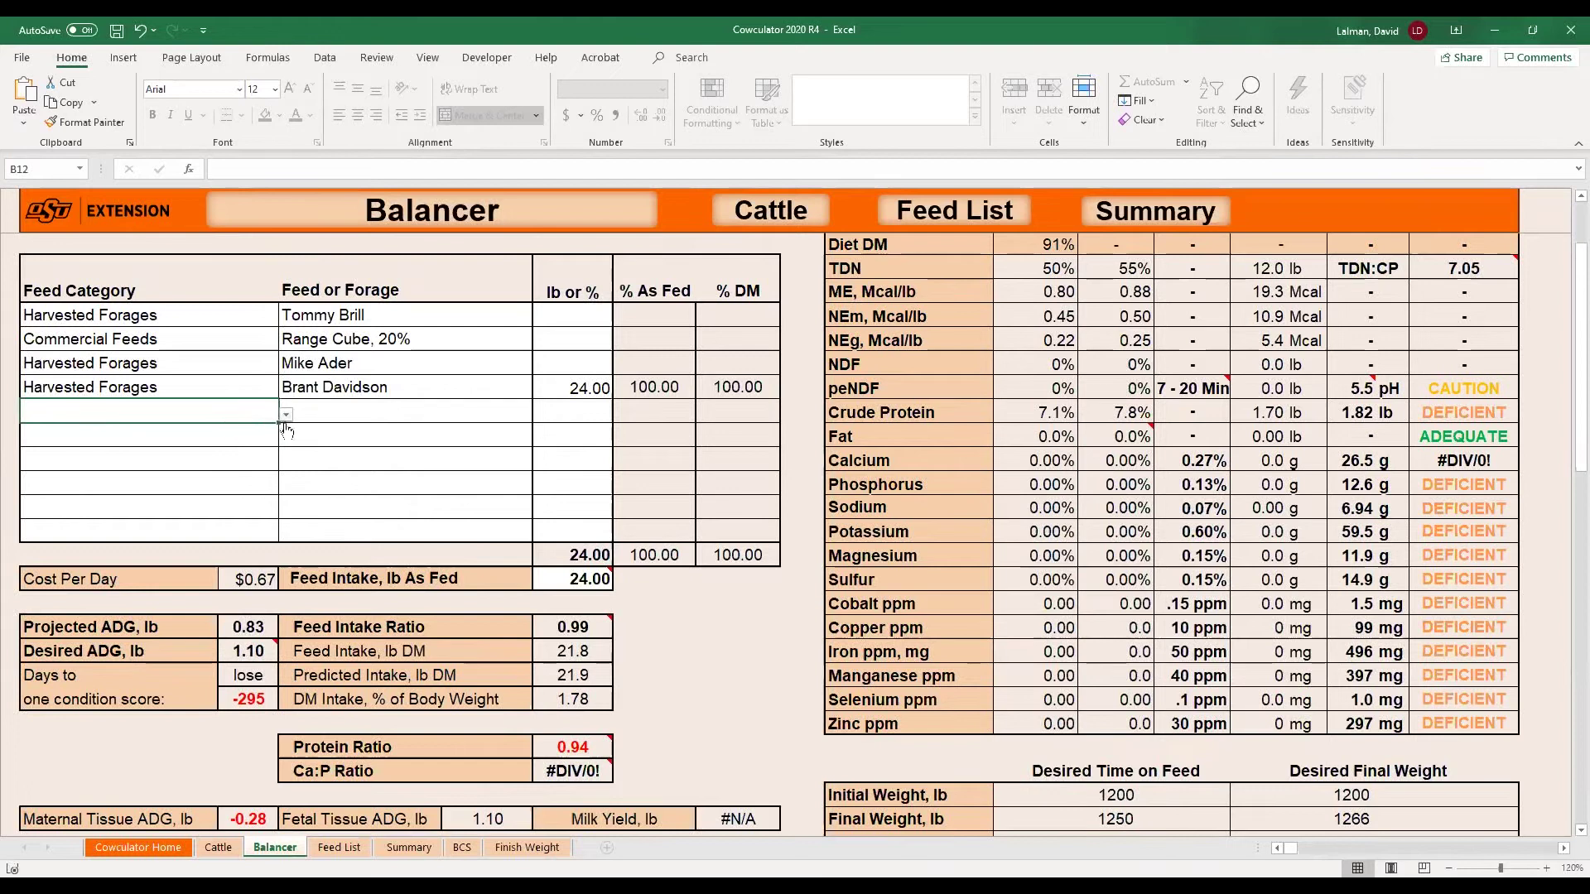
Change the Range Cube, 20% cost to $290 on the Feed List, then return to the Balancer.
{"action": "left_click", "coordinate": [339, 848]}
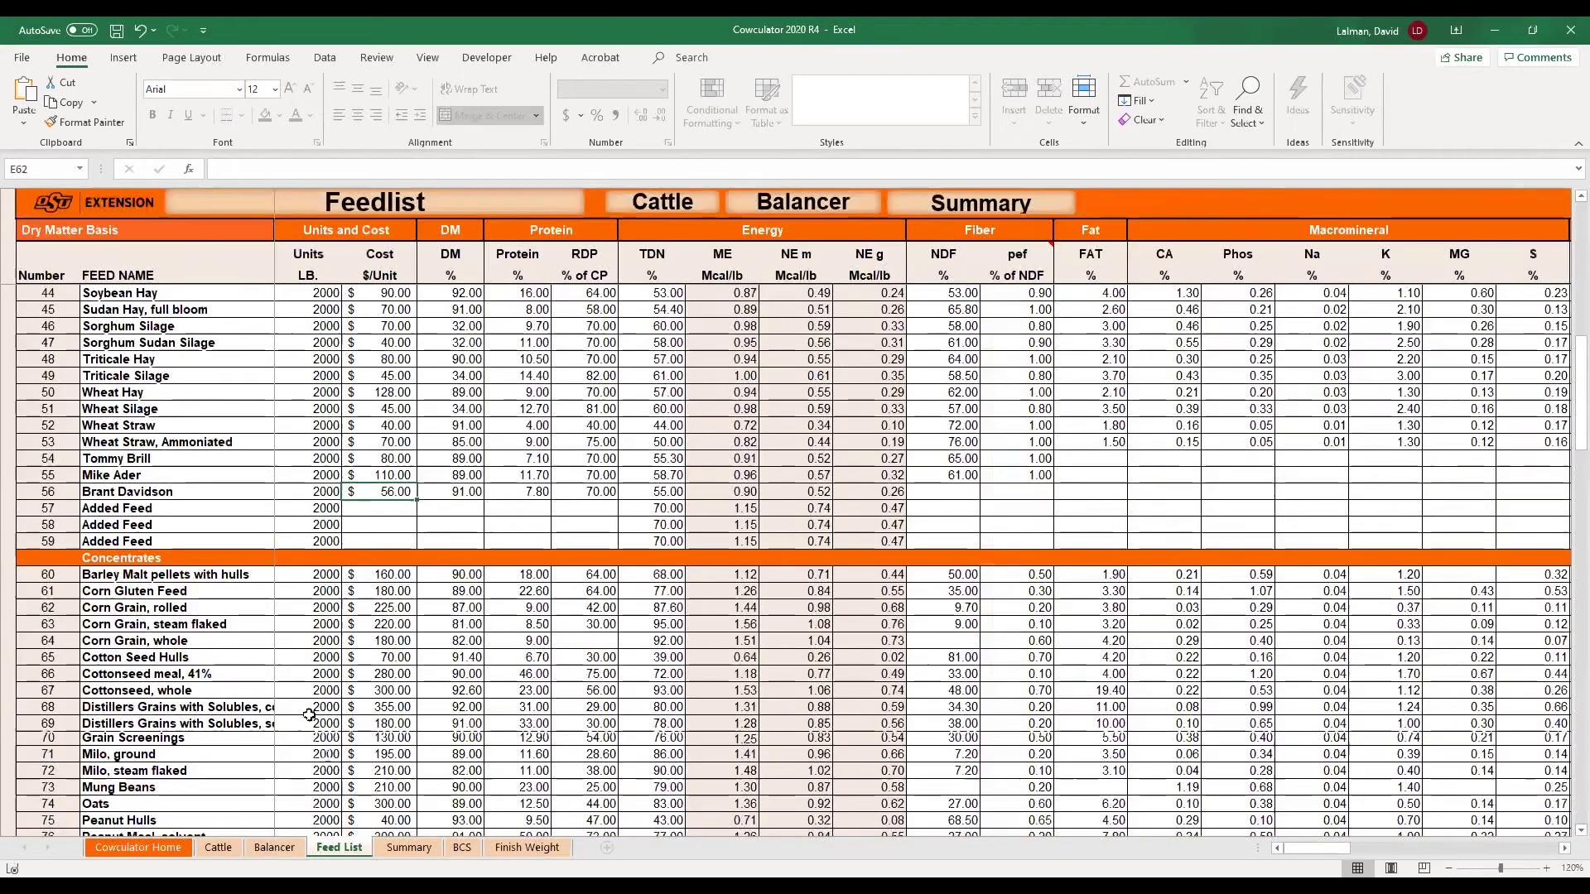
{"action": "scroll", "coordinate": [306, 712], "scroll_direction": "down", "scroll_amount": 13}
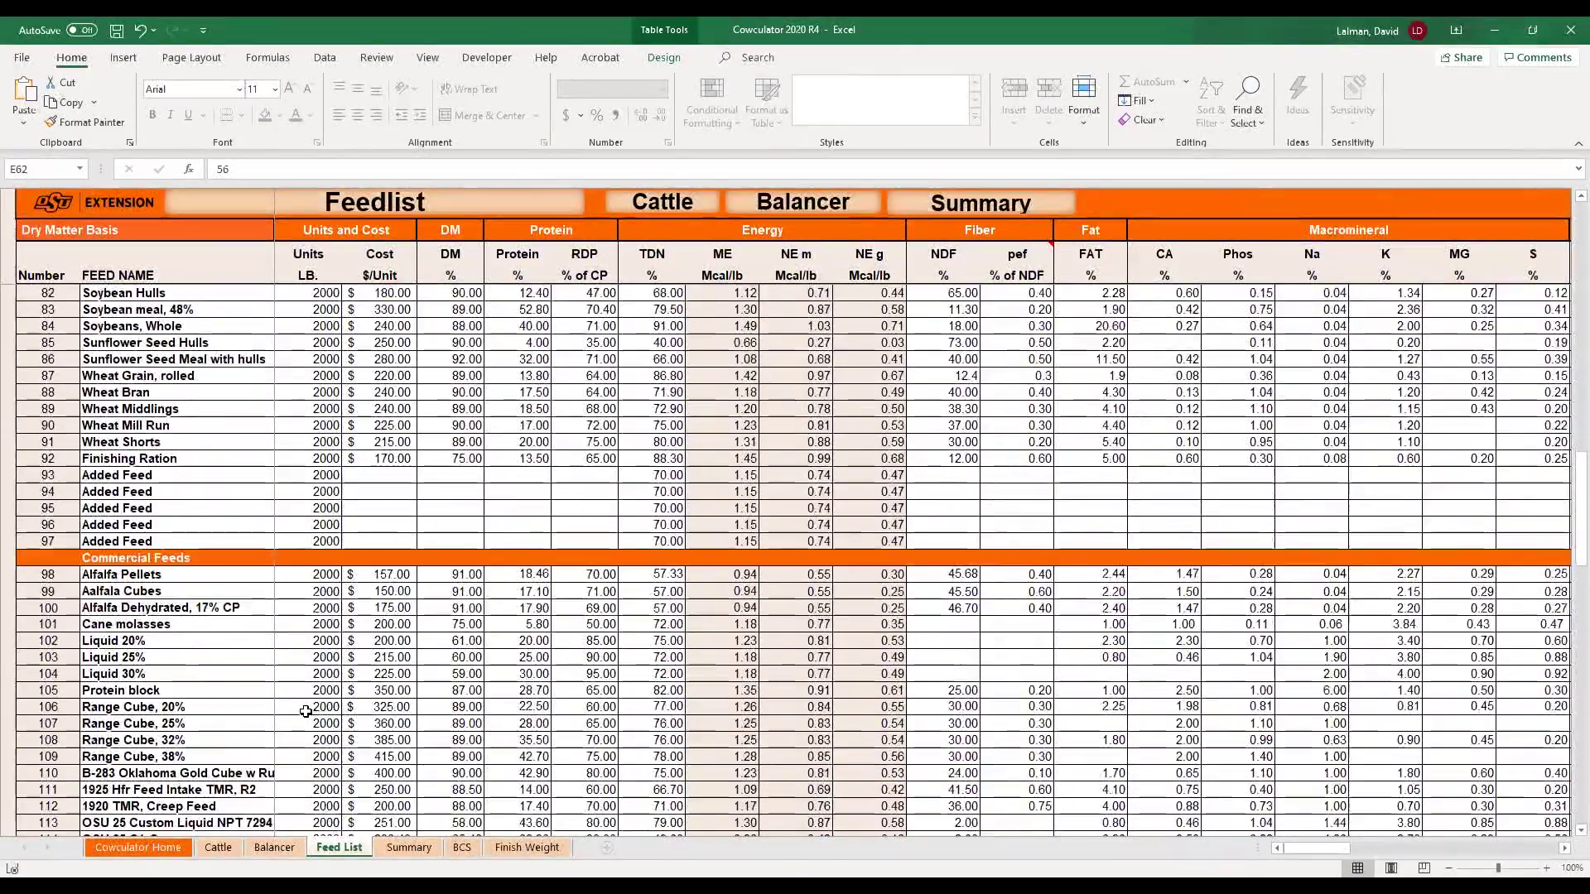
{"action": "scroll", "coordinate": [305, 712], "scroll_direction": "down", "scroll_amount": 2}
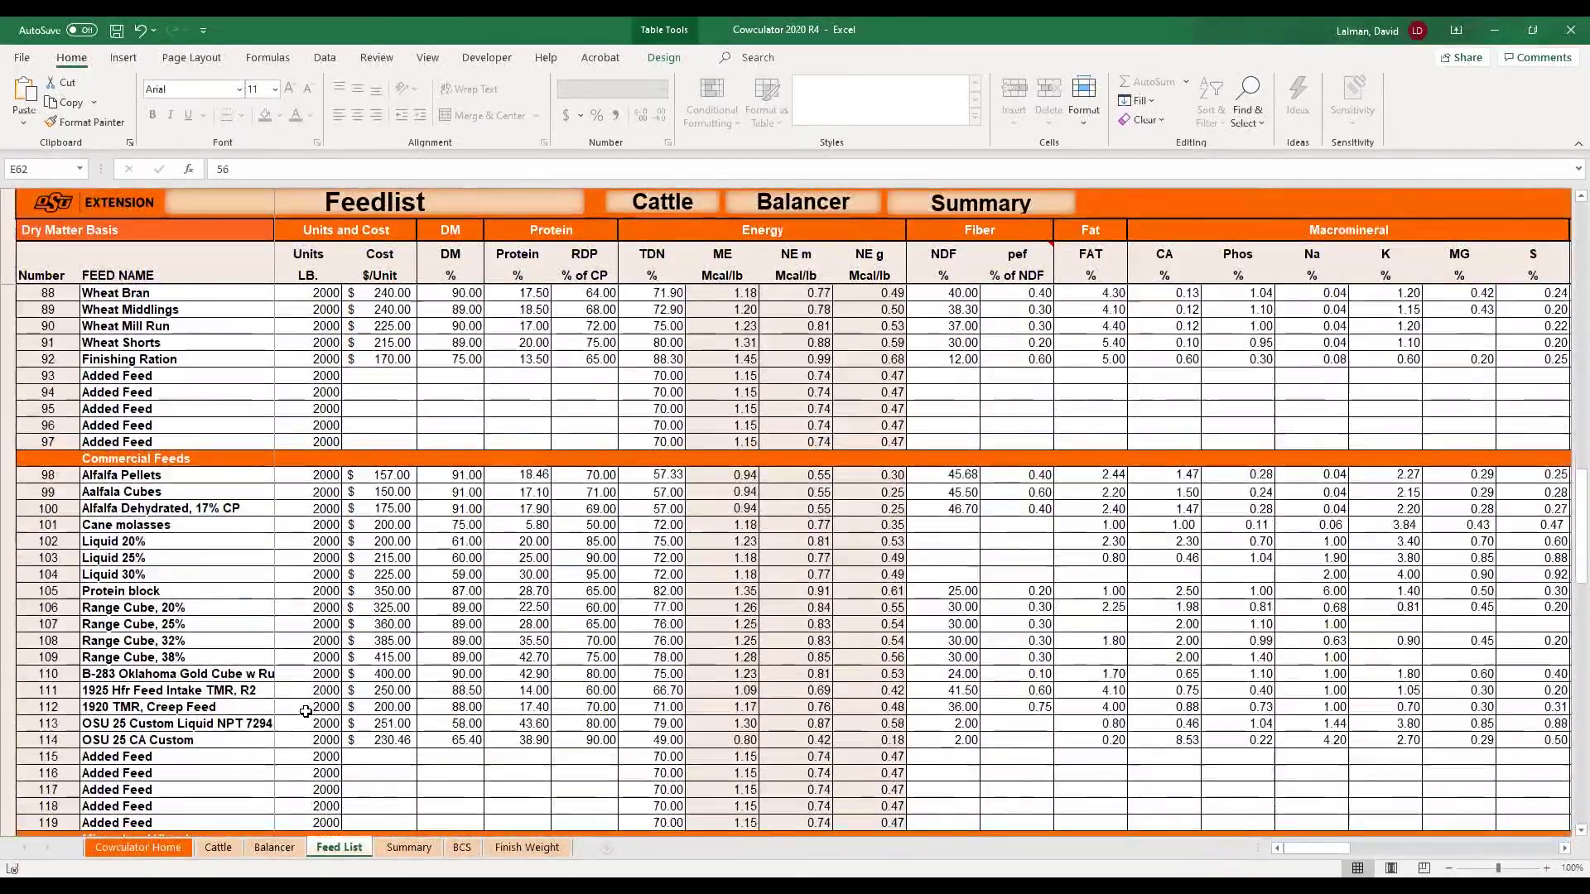
{"action": "left_click", "coordinate": [398, 608]}
{"action": "type", "text": "290"}
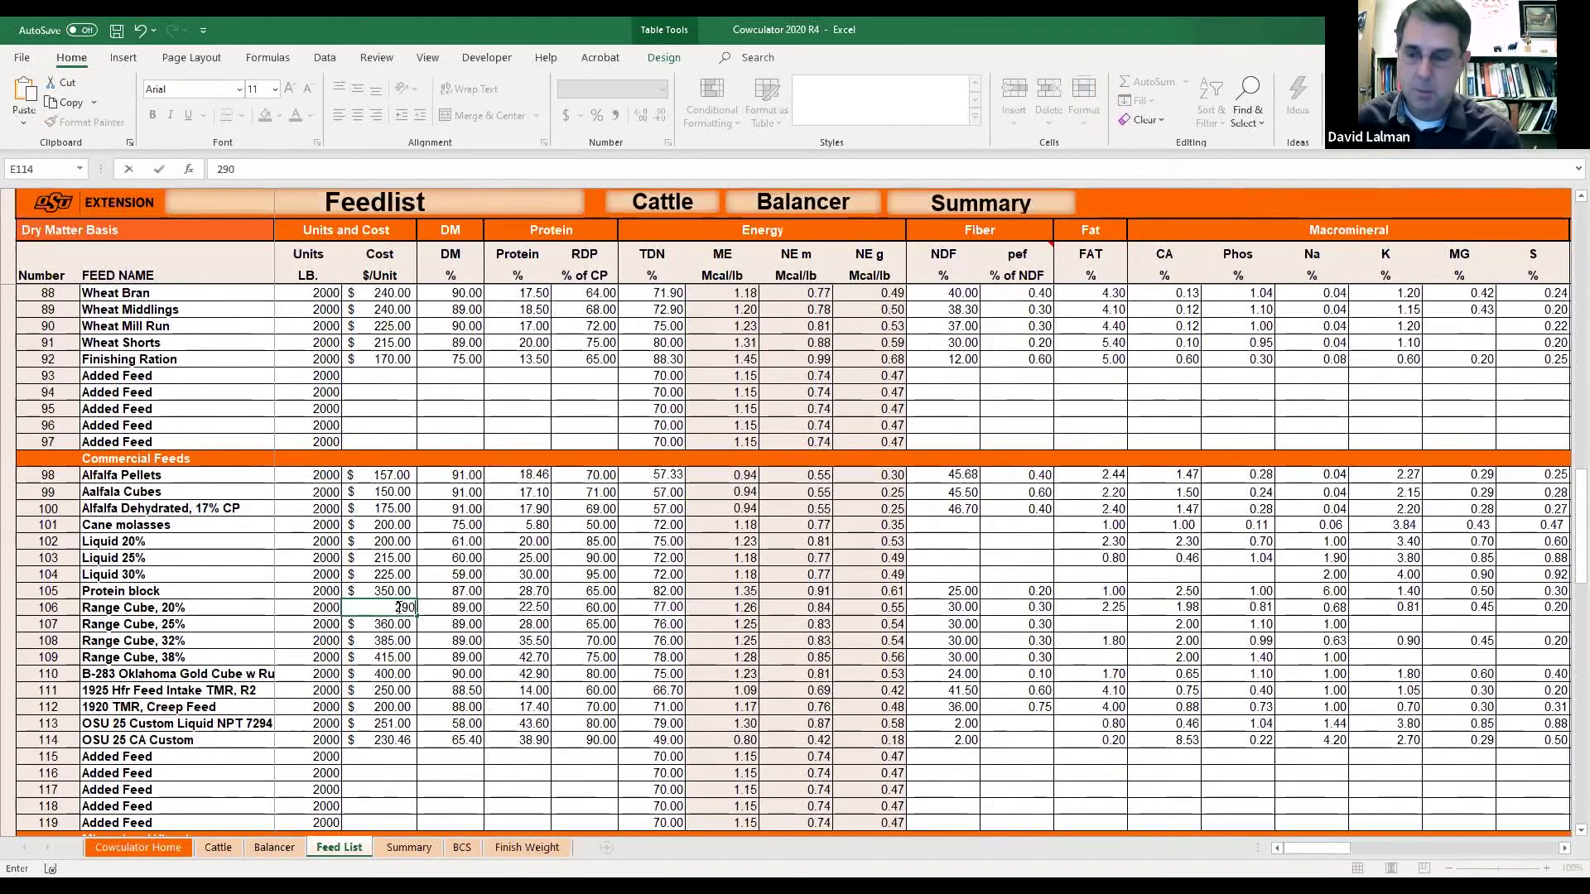
{"action": "key", "text": "Return"}
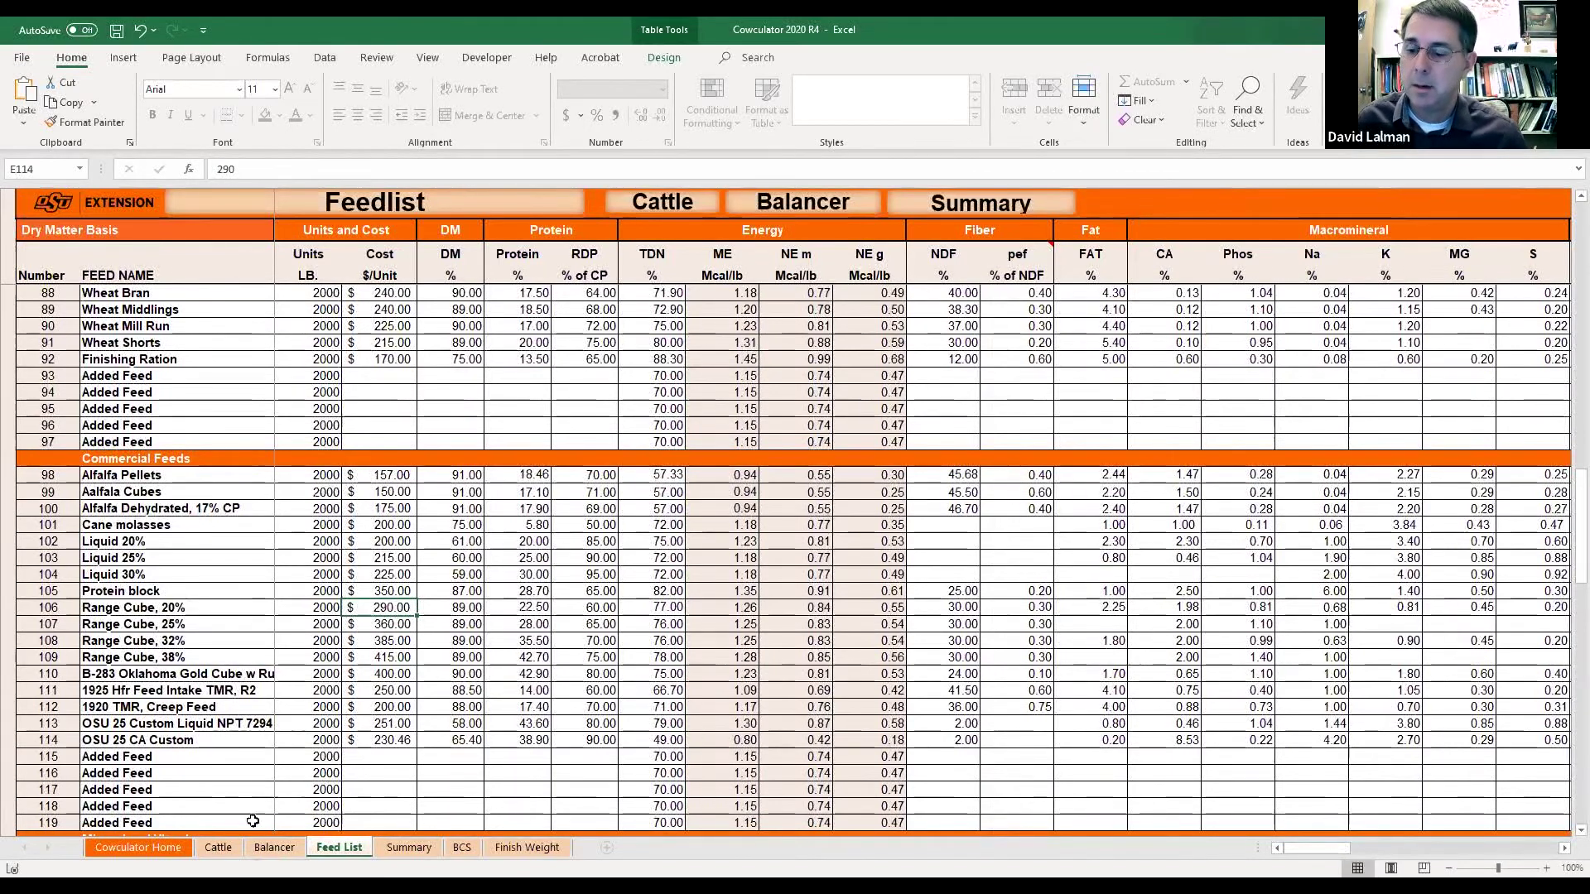
{"action": "left_click", "coordinate": [266, 853]}
{"action": "left_click", "coordinate": [364, 342]}
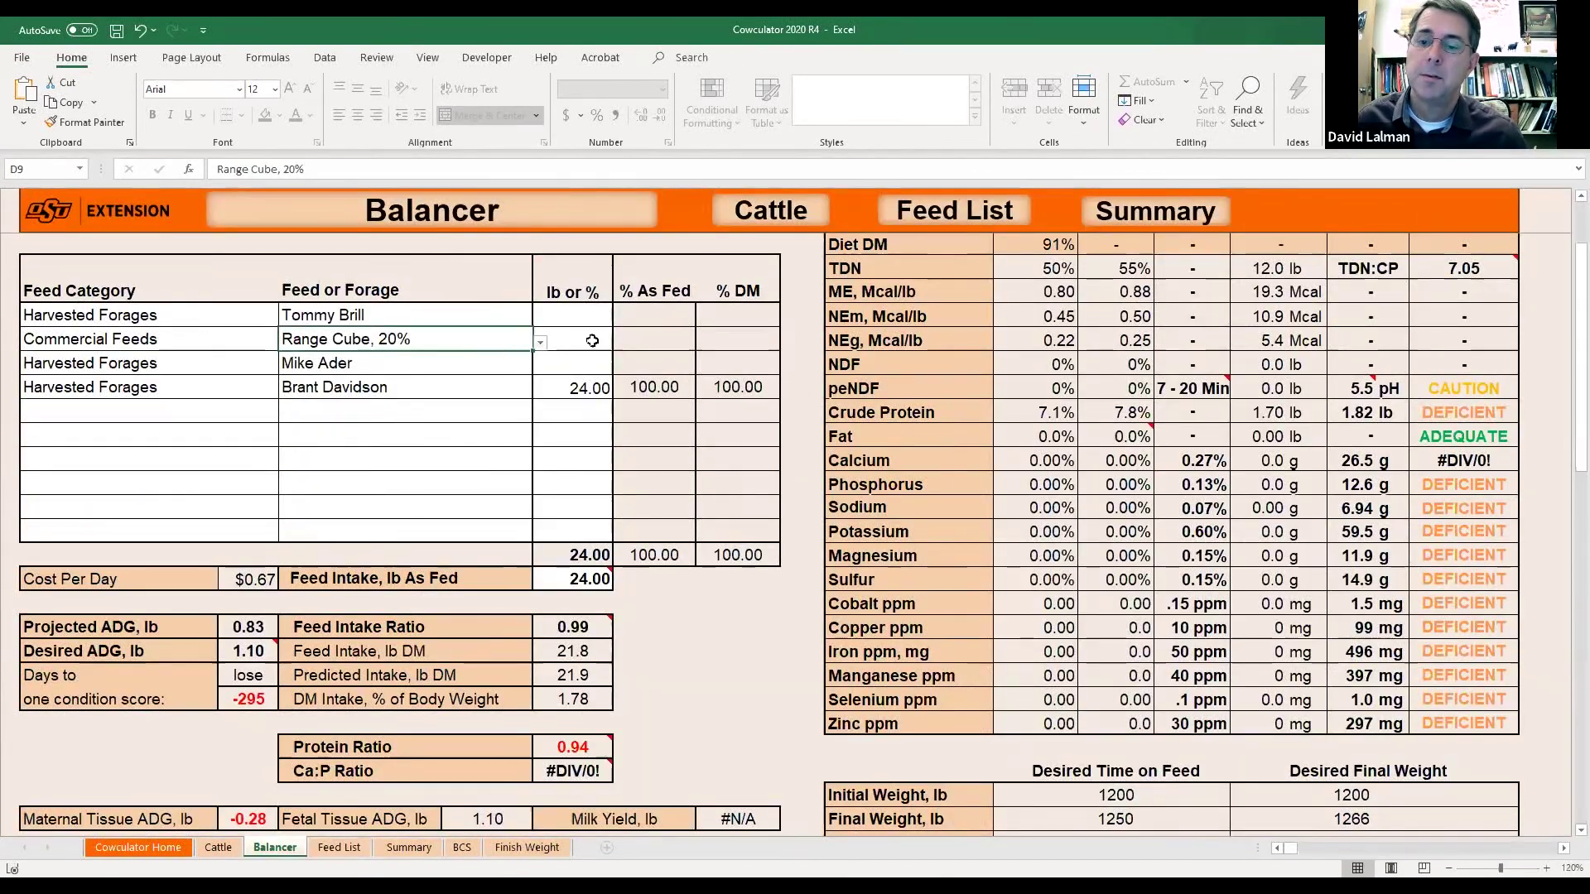
Ration 3 lb Range Cube, 20% with 23 lb forage and 26 lb as-fed intake.
{"action": "left_click", "coordinate": [584, 340]}
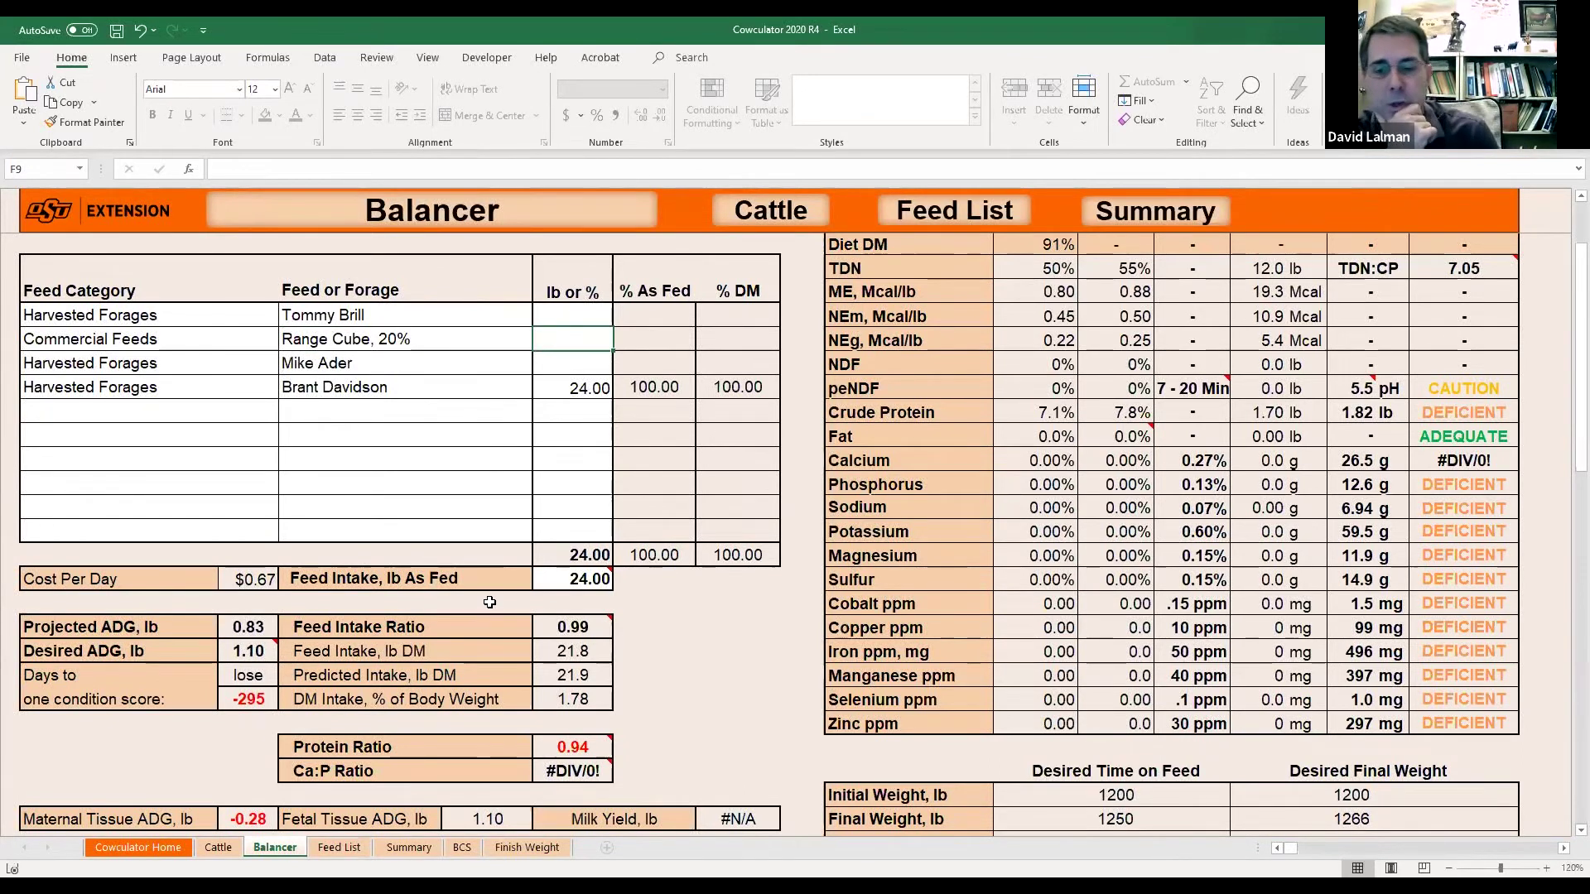
{"action": "type", "text": "3"}
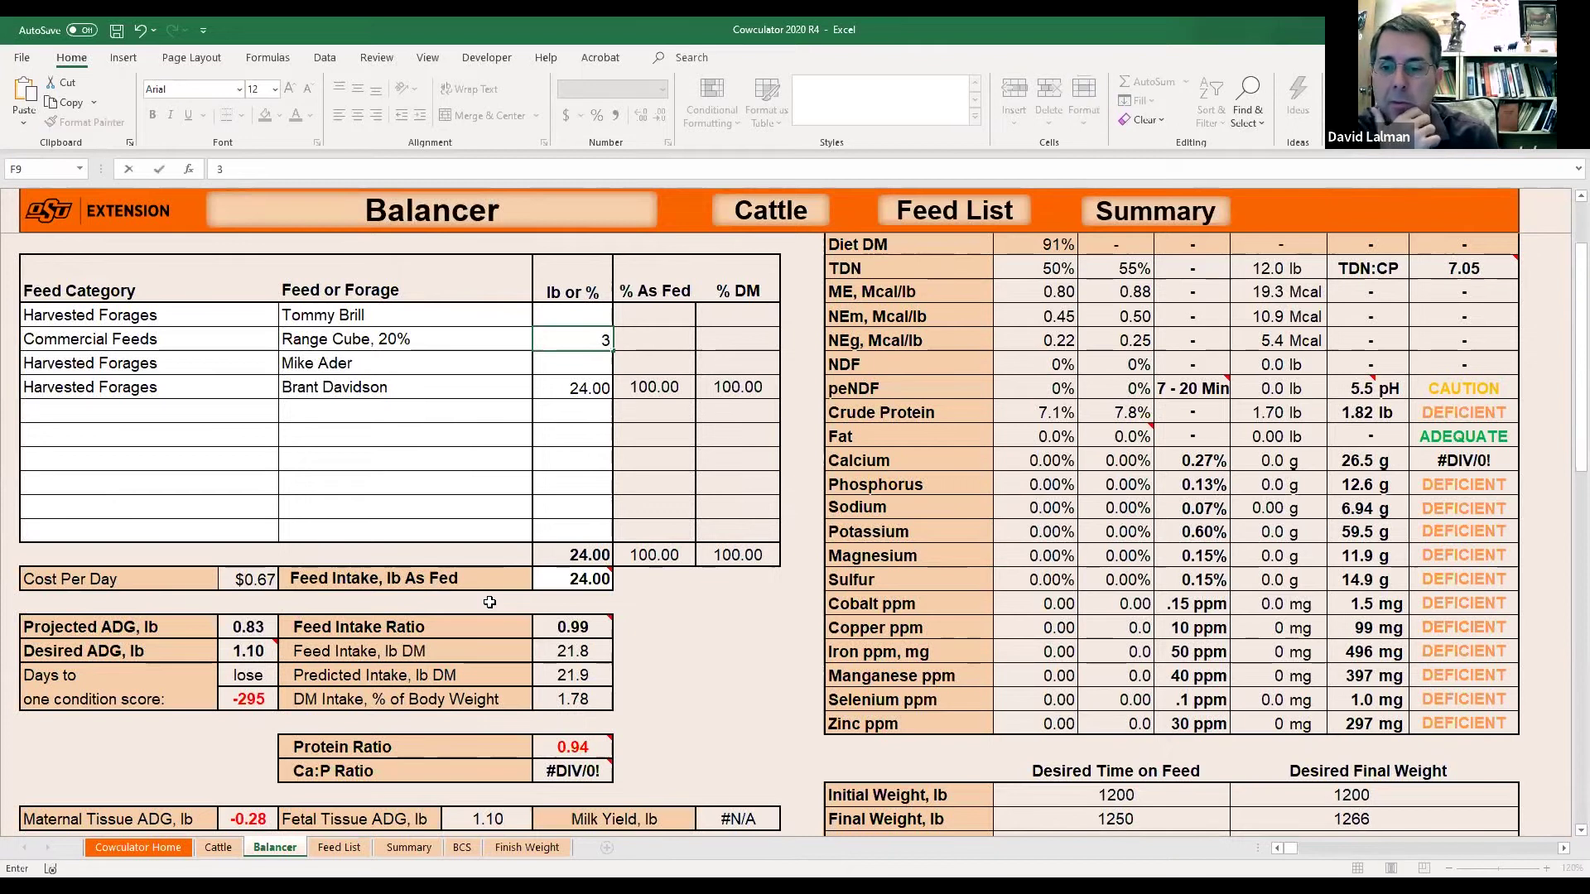
{"action": "key", "text": "Return"}
{"action": "key", "text": "Down"}
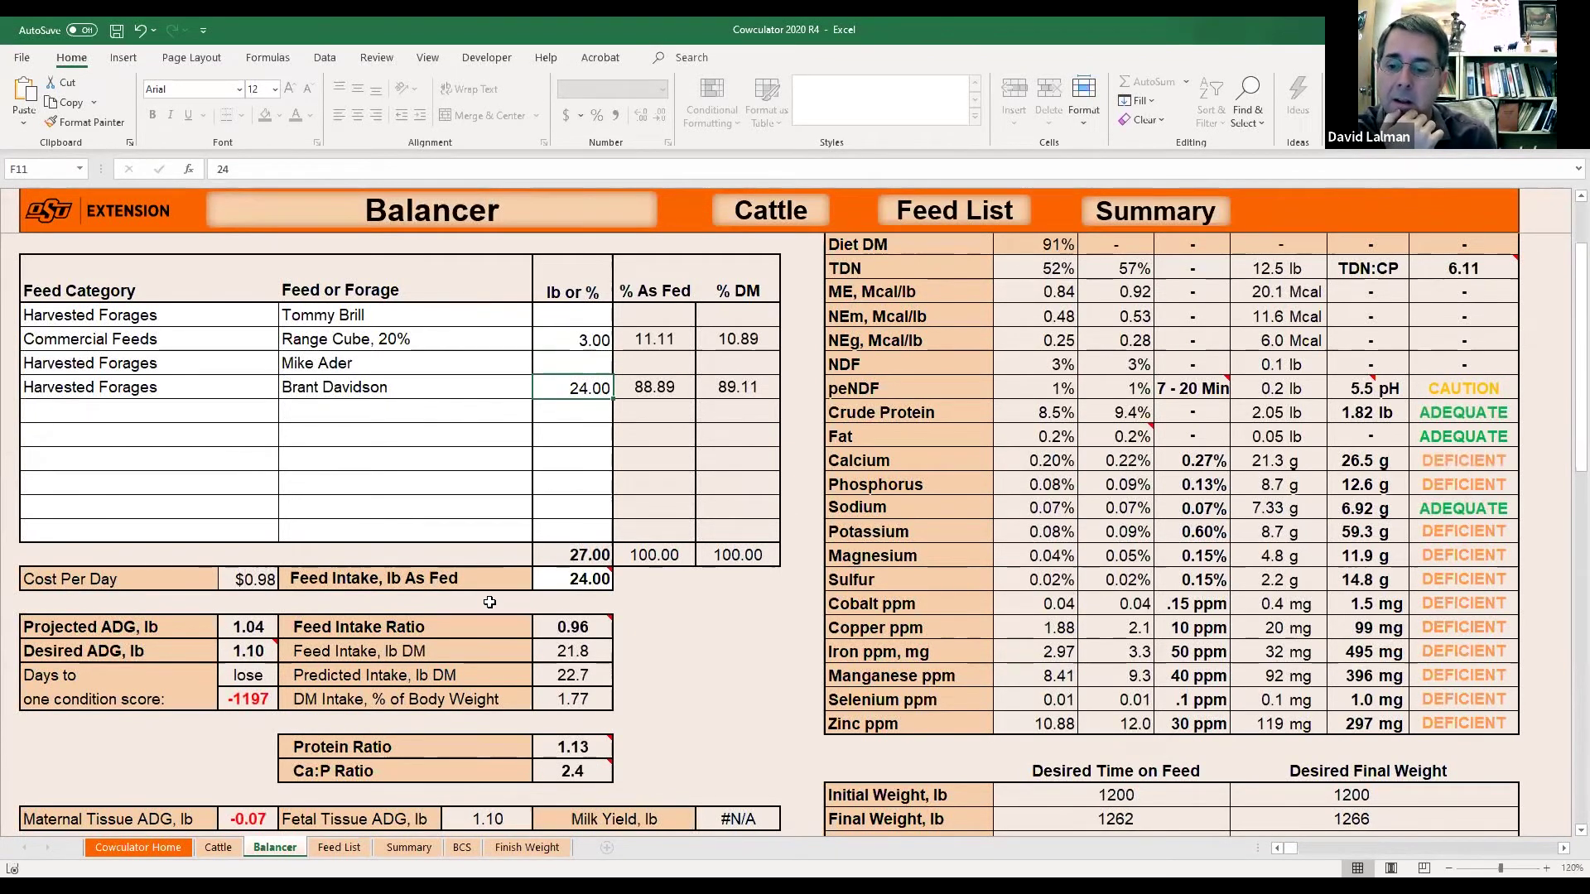
{"action": "type", "text": "23"}
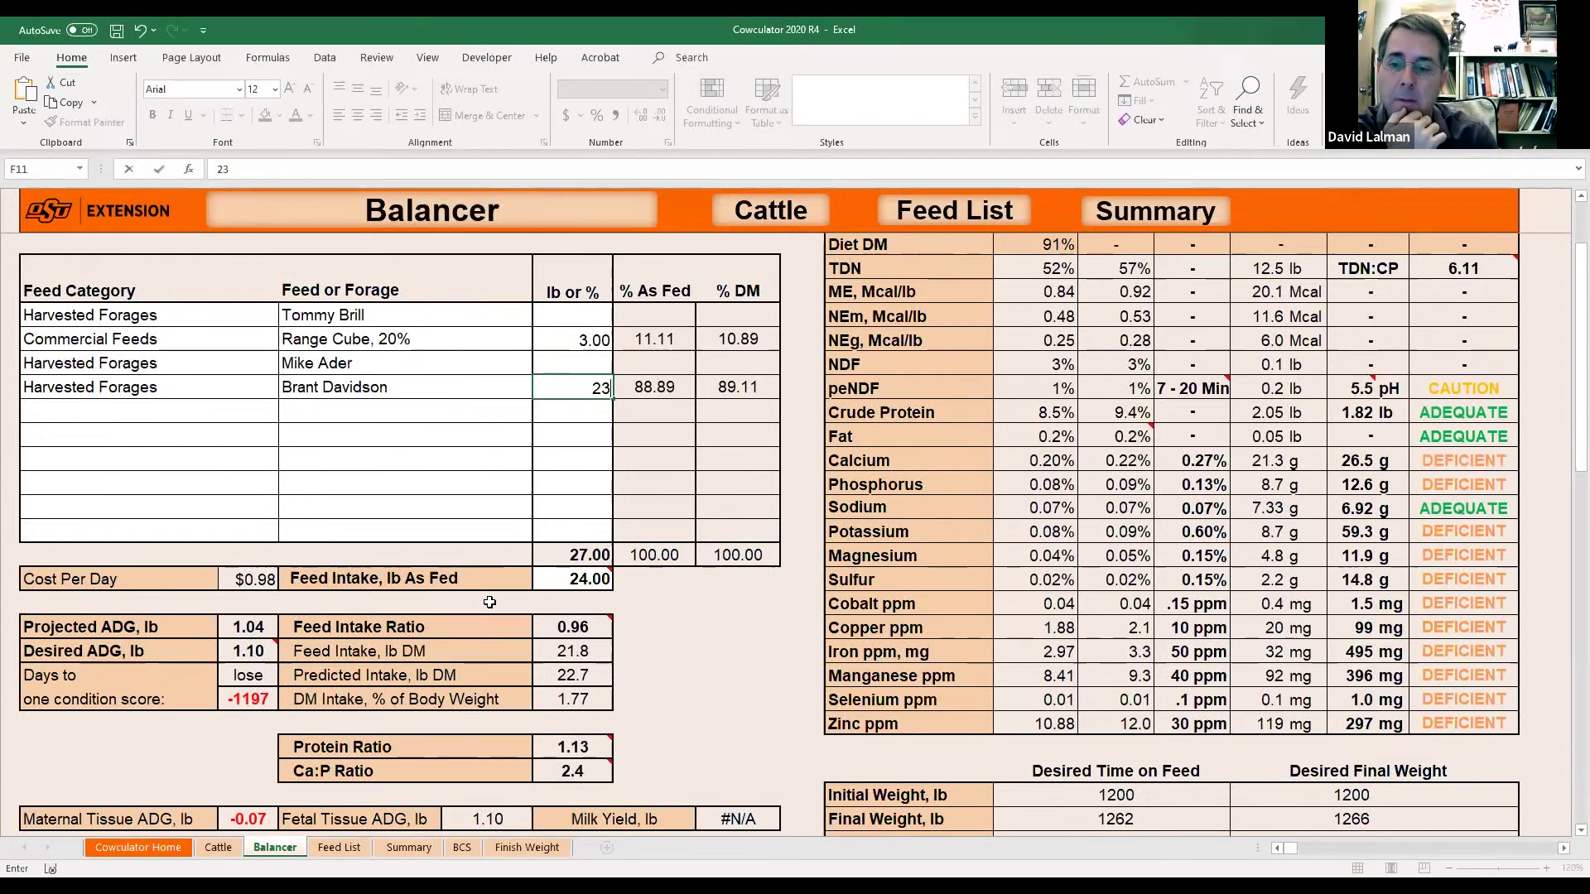
{"action": "key", "text": "Return"}
{"action": "key", "text": "Down"}
{"action": "key", "text": "Down"}
{"action": "key", "text": "Down"}
{"action": "key", "text": "Down"}
{"action": "key", "text": "Down"}
{"action": "key", "text": "Down"}
{"action": "key", "text": "Down"}
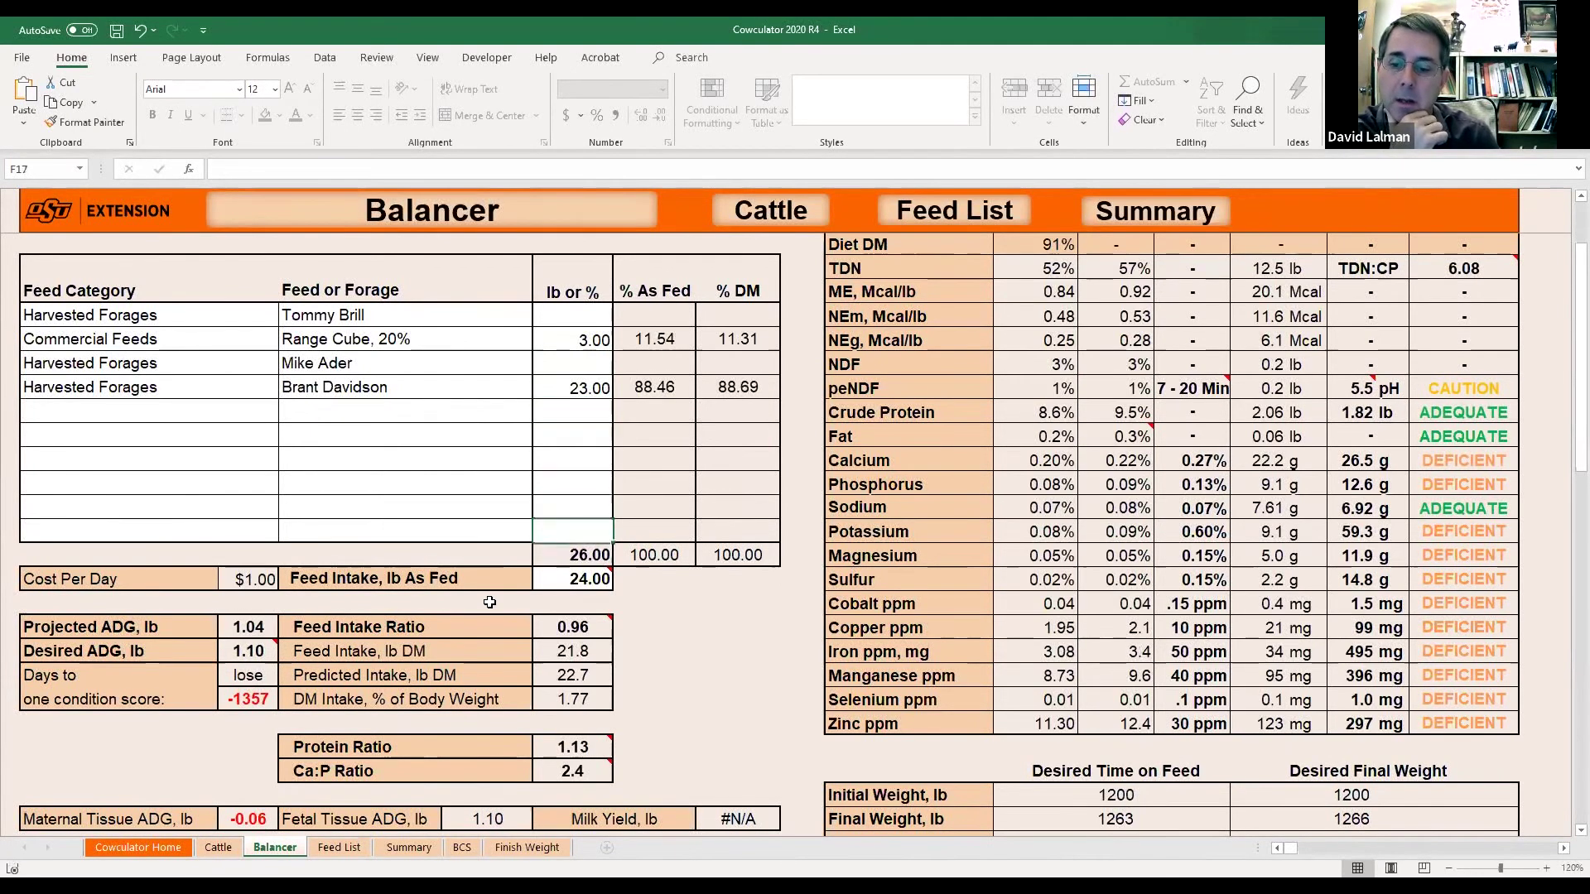
{"action": "type", "text": "26"}
{"action": "key", "text": "Return"}
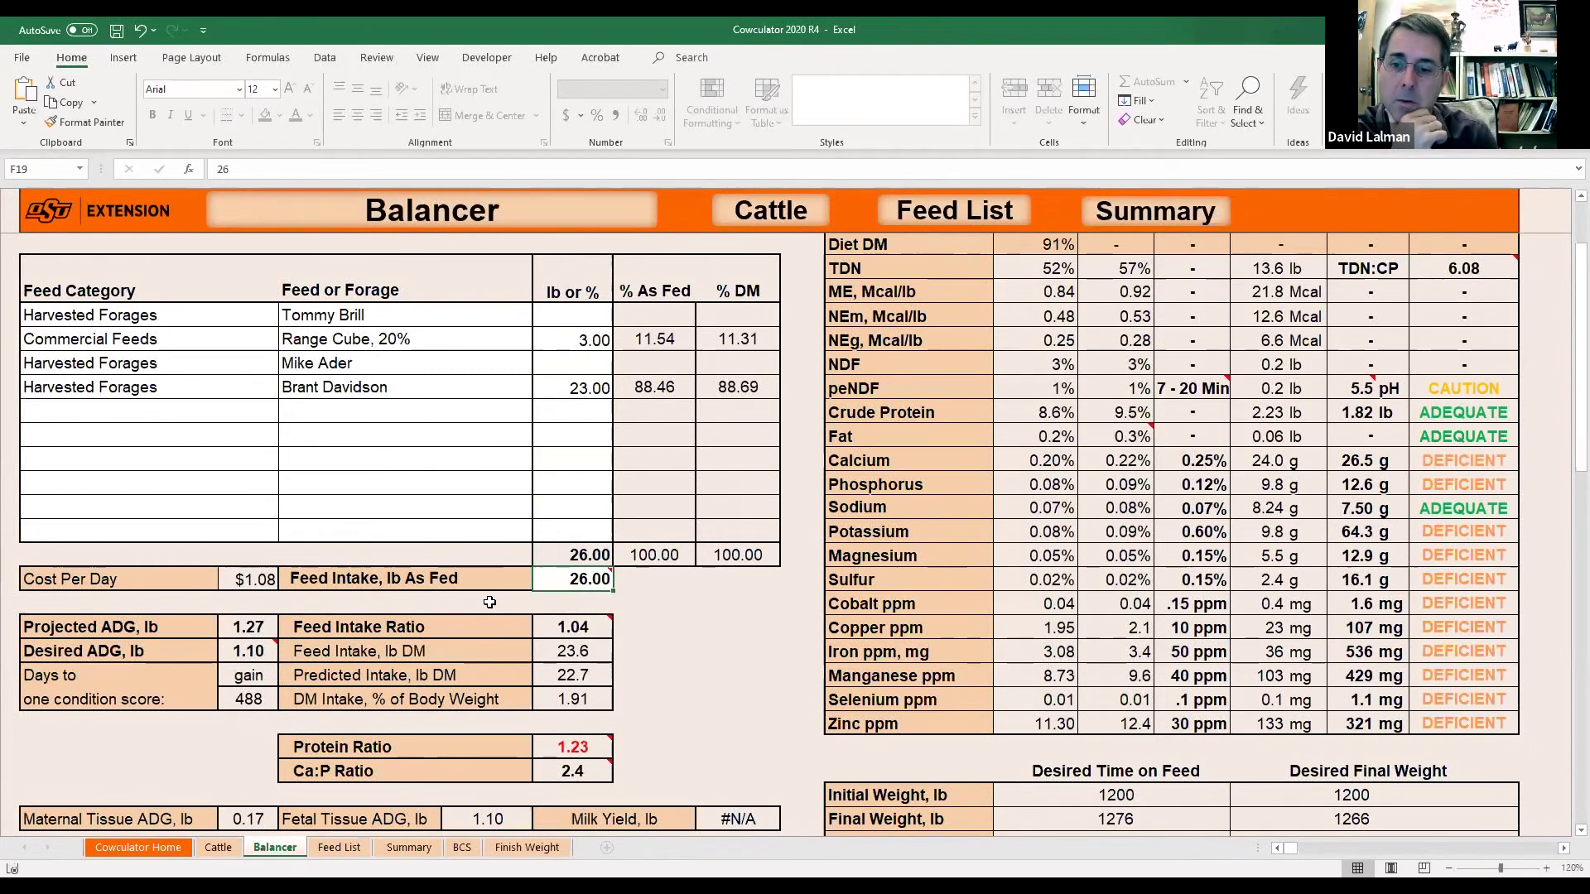
Trim the forage to 22.5 lb and as-fed intake to 25.5 lb, costing $1.07 daily.
{"action": "left_click", "coordinate": [589, 389]}
{"action": "type", "text": "22.5"}
{"action": "key", "text": "Return"}
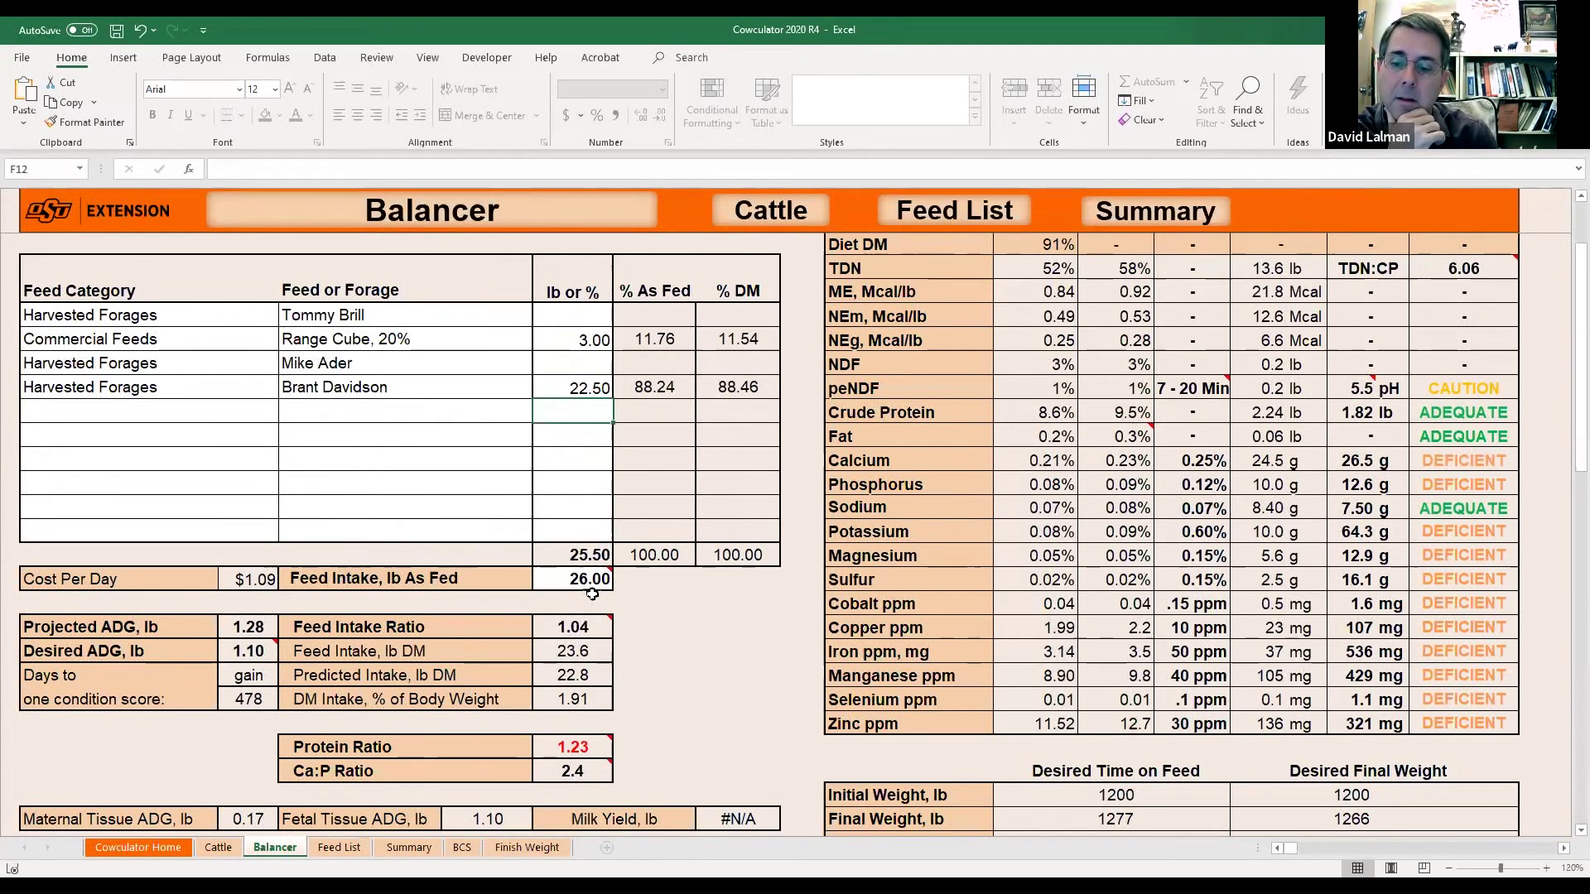
{"action": "left_click", "coordinate": [584, 579]}
{"action": "type", "text": "25.5"}
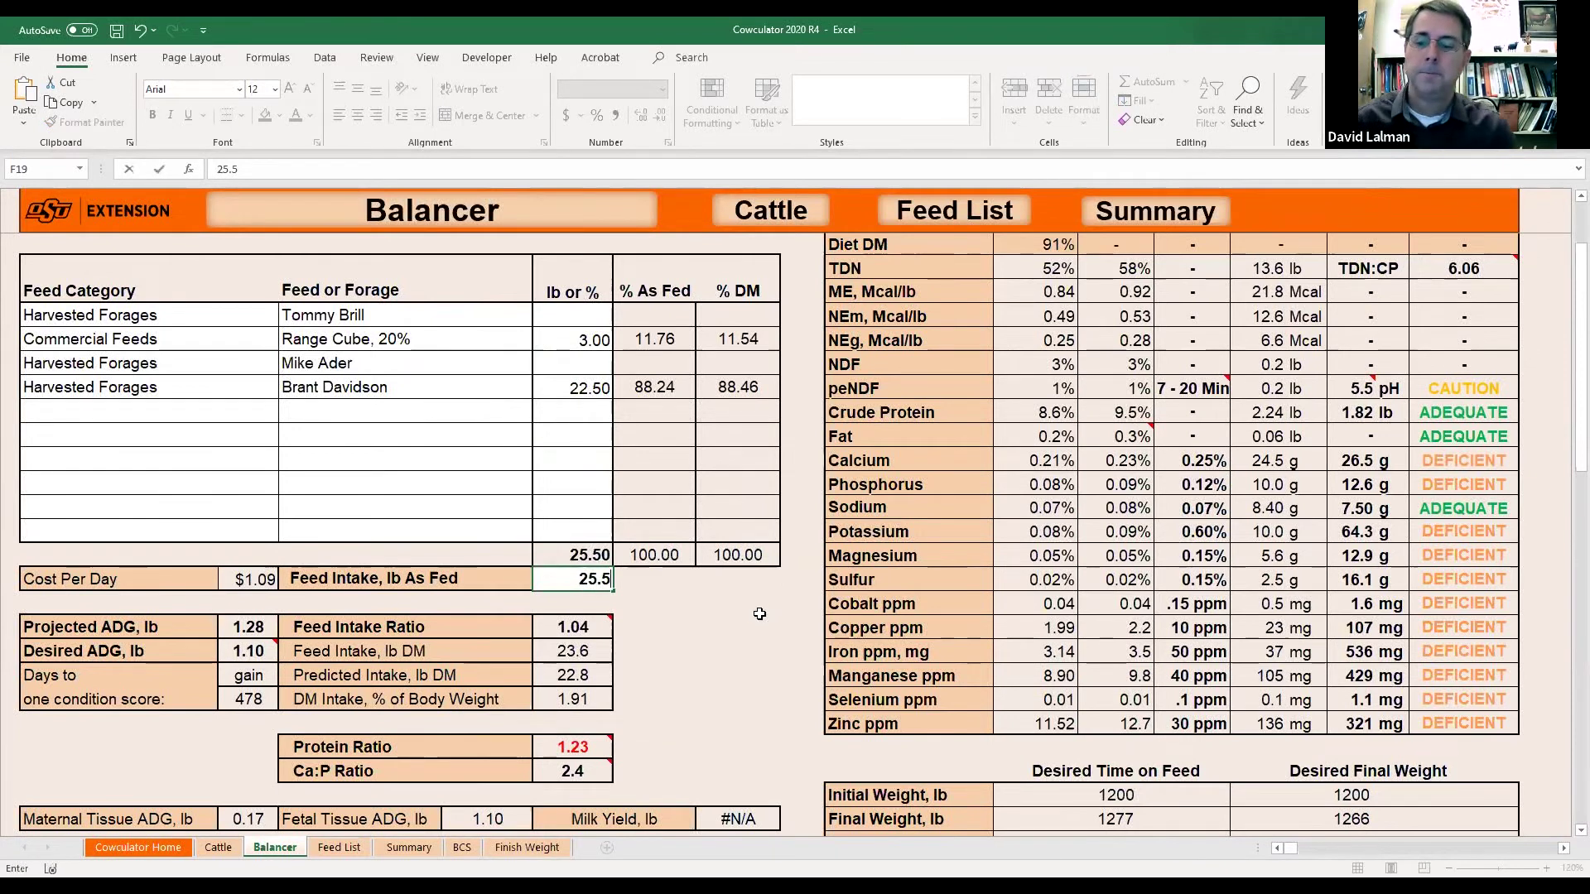
{"action": "key", "text": "Return"}
{"action": "mouse_move", "coordinate": [583, 627]}
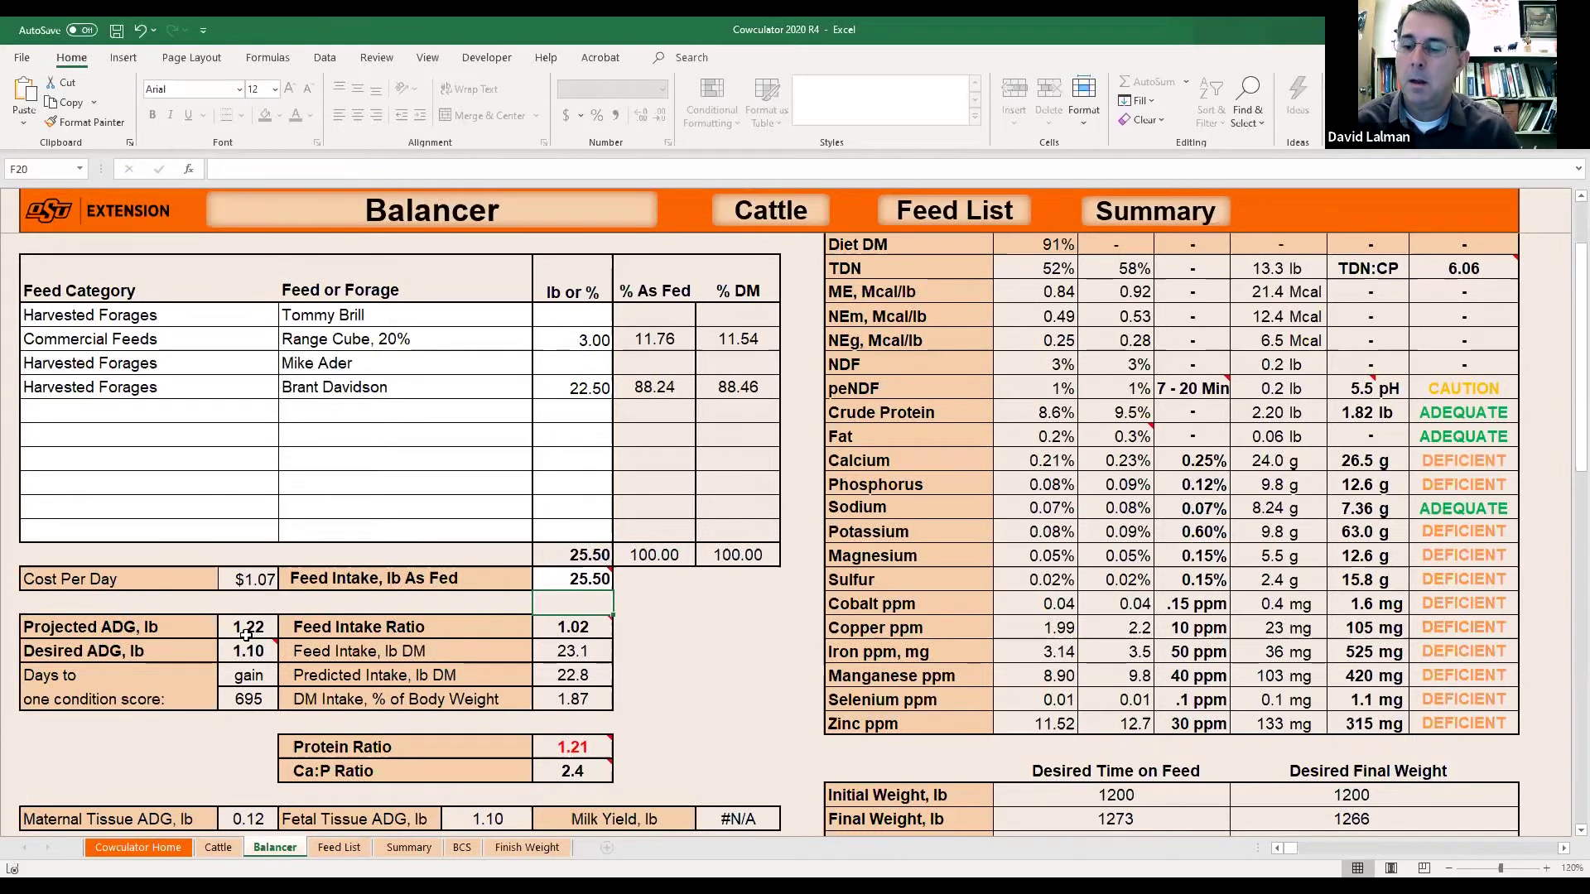
{"action": "mouse_move", "coordinate": [242, 651]}
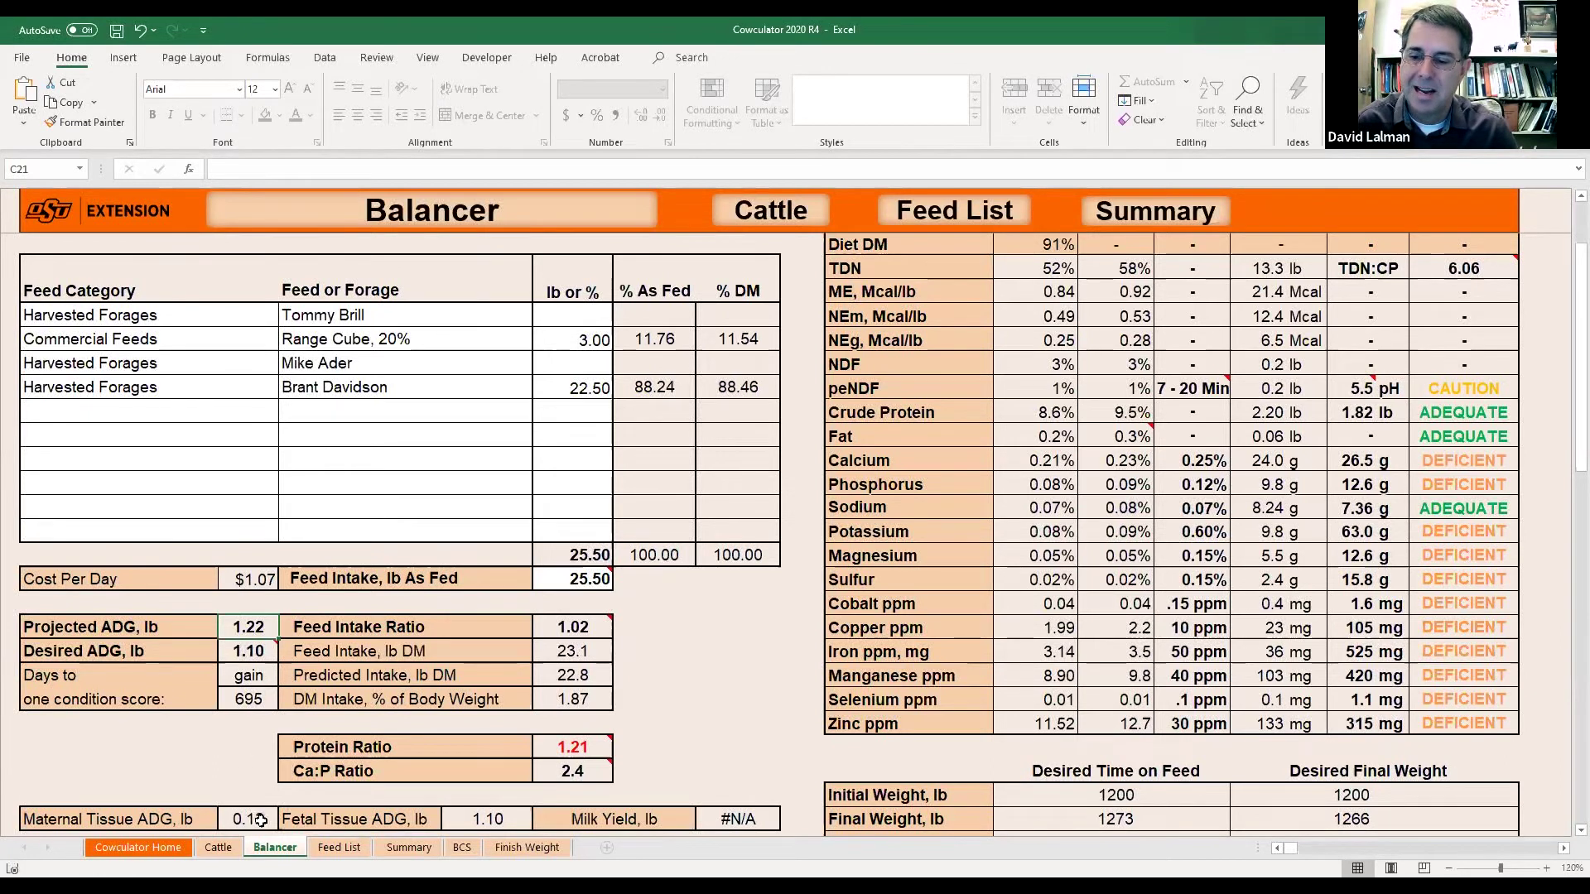
Check the Protein Ratio and Cost Per Day results, then return to the Cattle and Management sheet.
{"action": "left_click", "coordinate": [576, 750]}
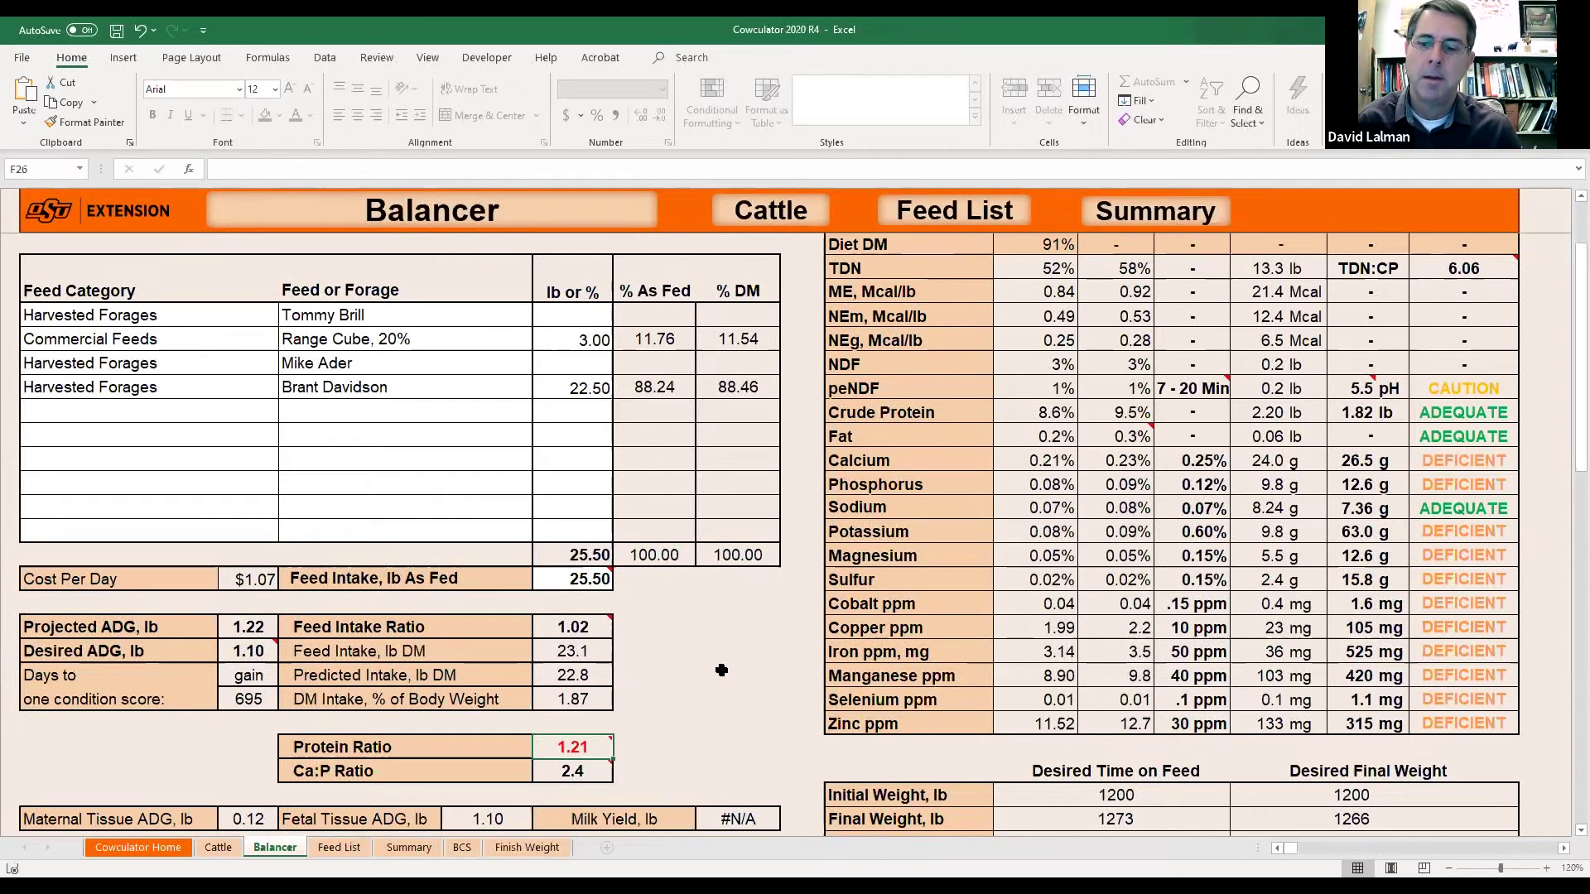
{"action": "key", "text": "Tab"}
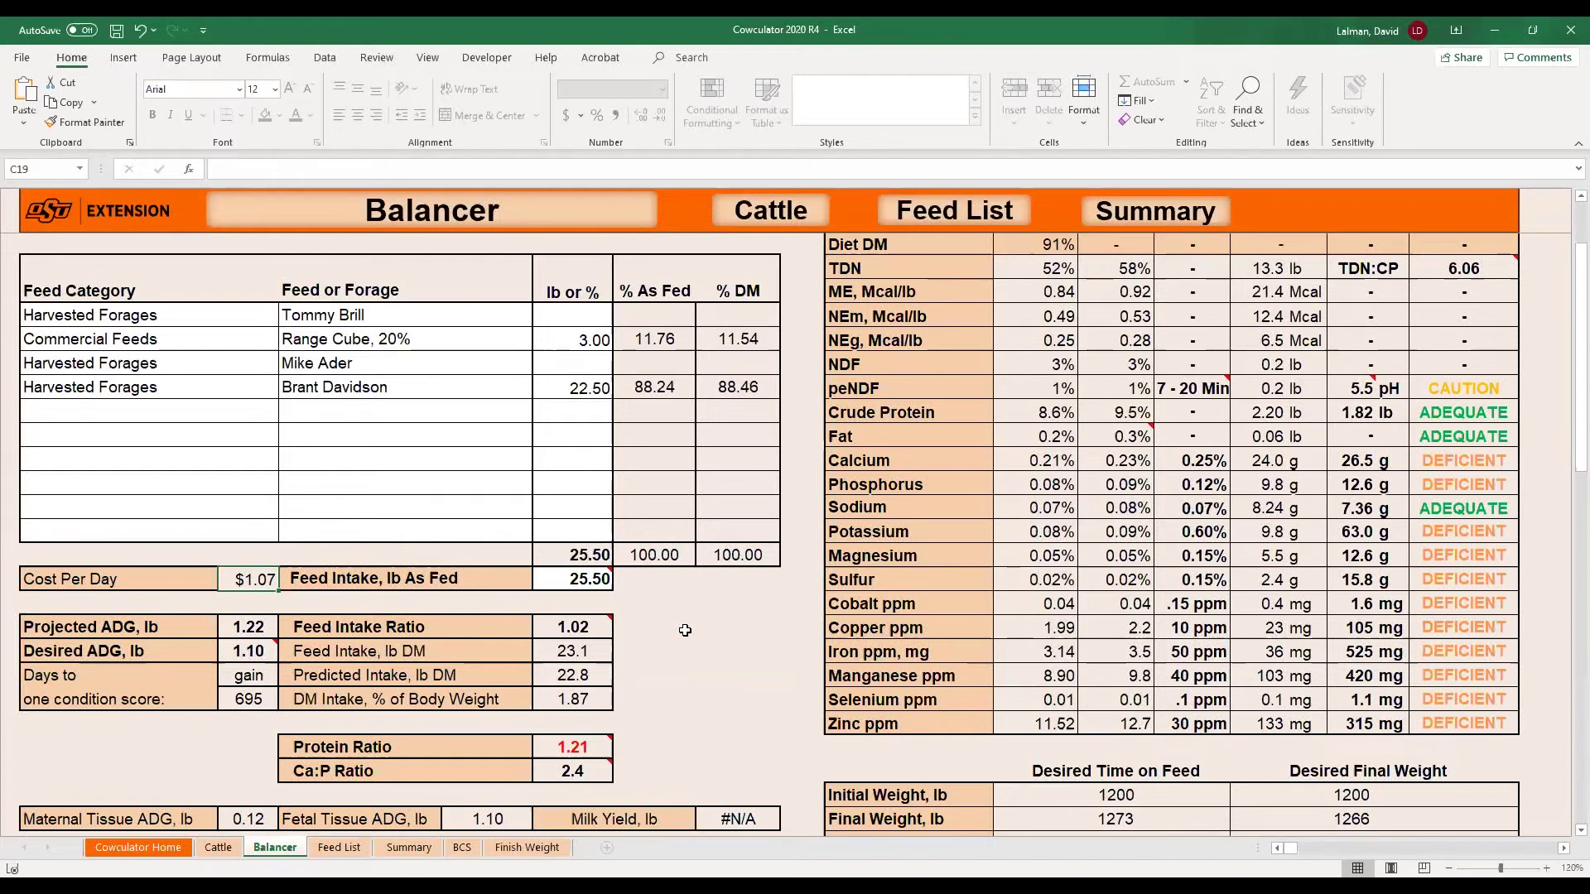
{"action": "left_click", "coordinate": [215, 849]}
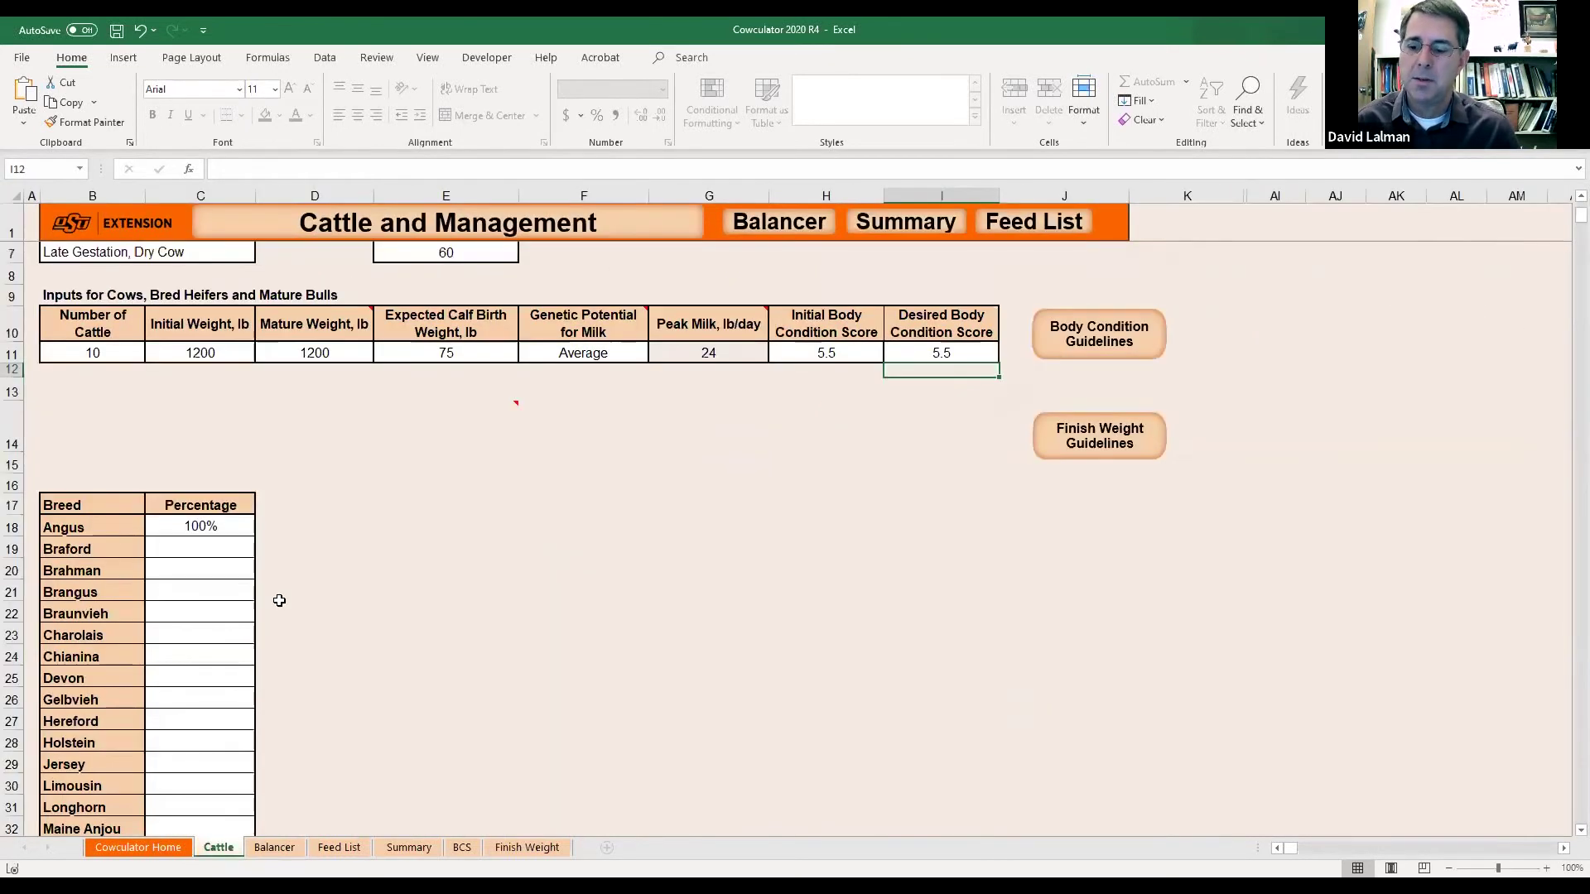
Set the class of cattle in B7 to Early Lactation, Mature Cow, then go back to the Balancer sheet.
{"action": "scroll", "coordinate": [349, 617], "scroll_direction": "up", "scroll_amount": 2}
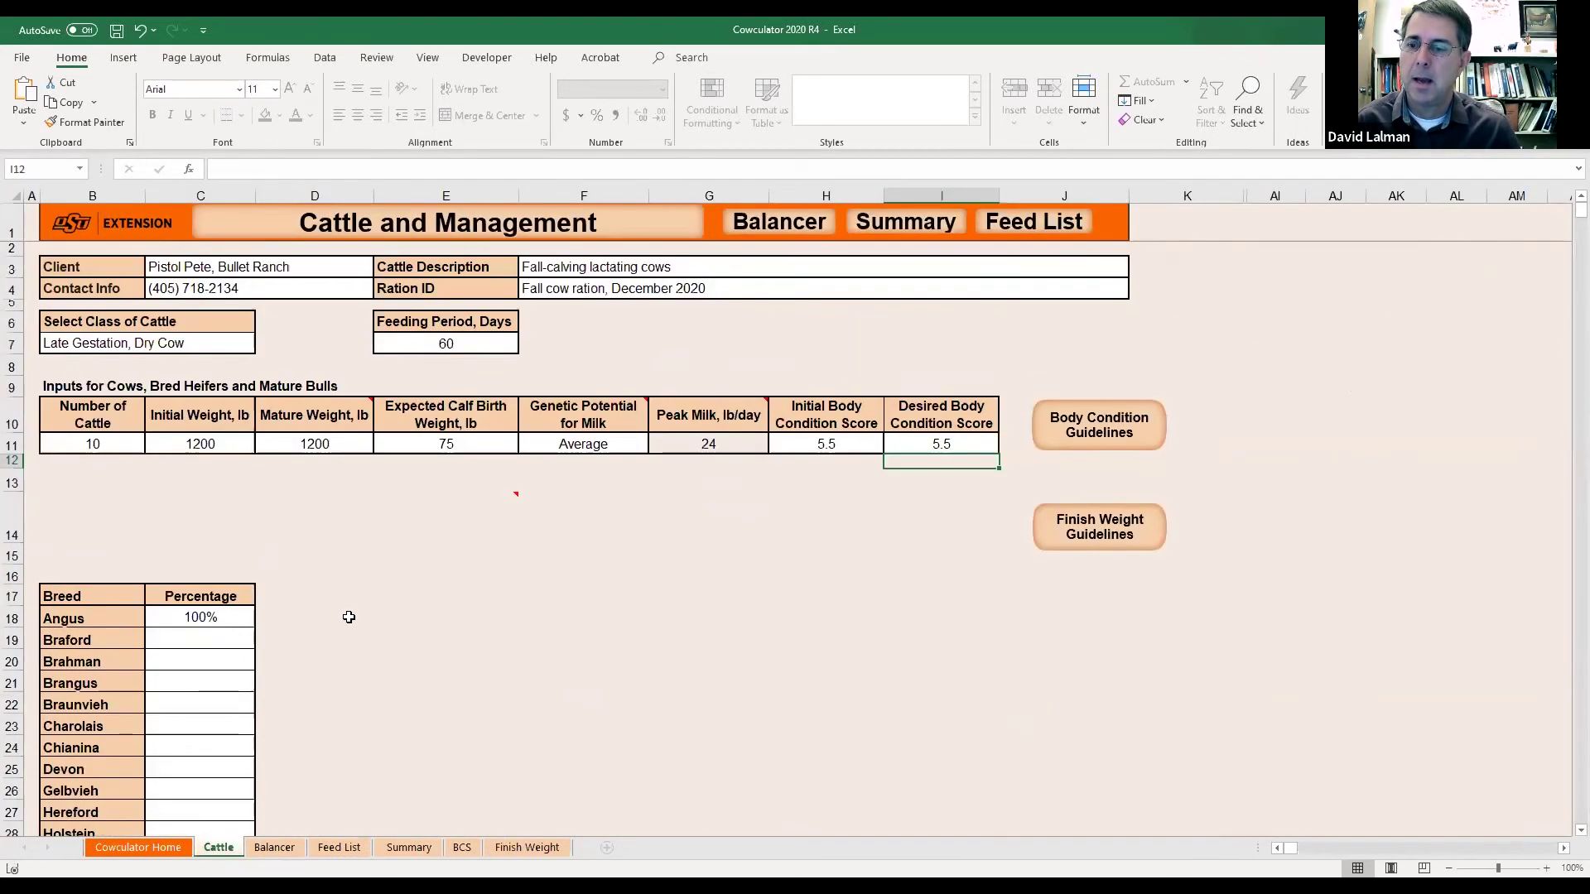
{"action": "left_click", "coordinate": [229, 349]}
{"action": "left_click", "coordinate": [264, 347]}
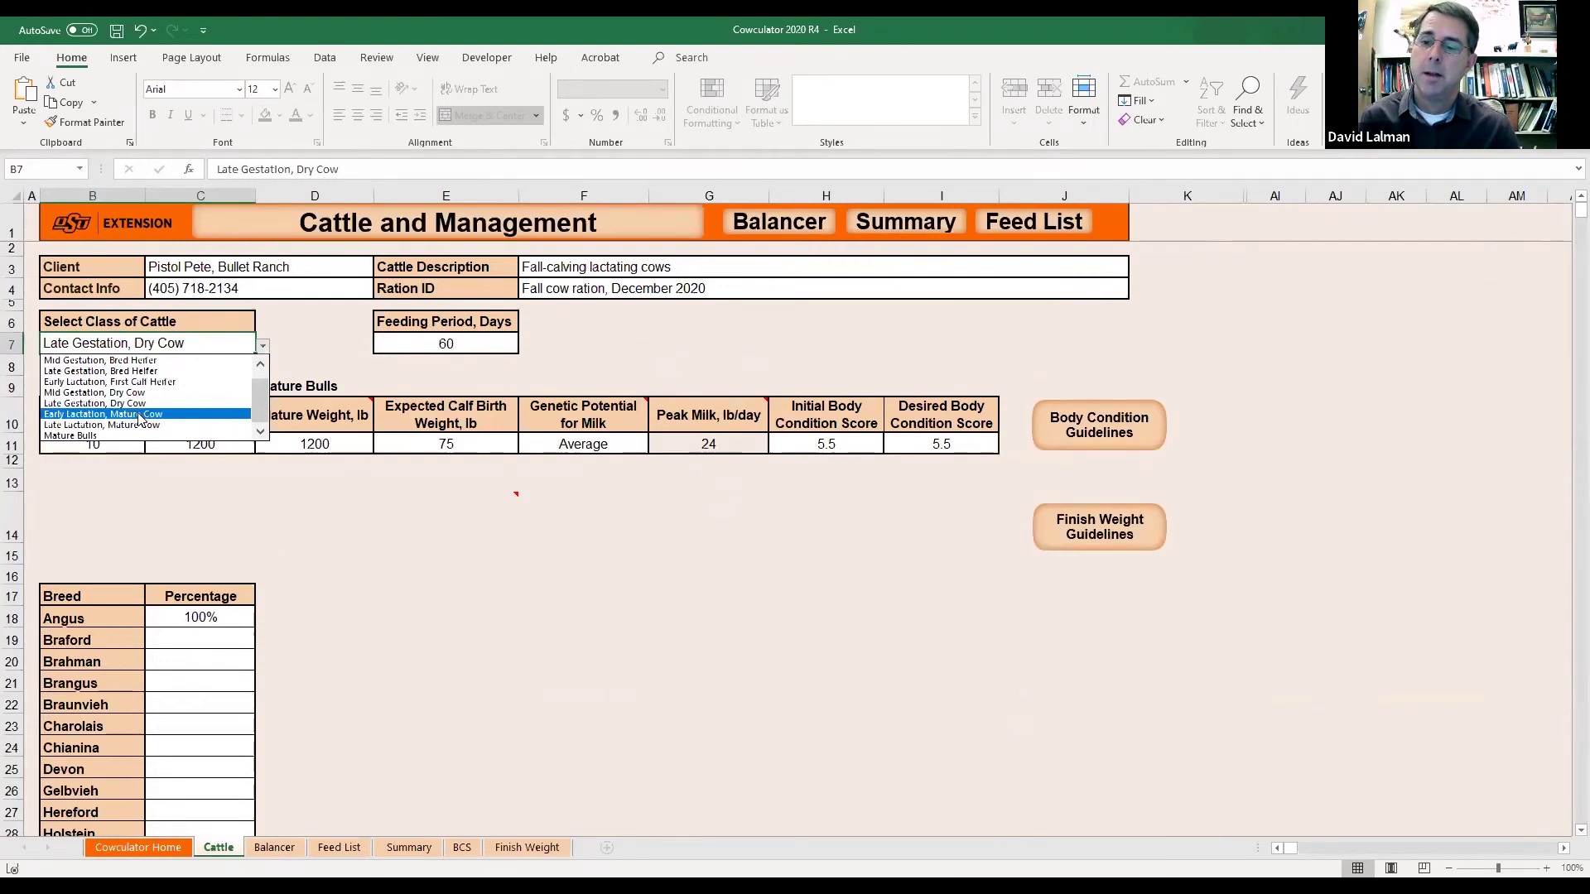
{"action": "left_click", "coordinate": [140, 416]}
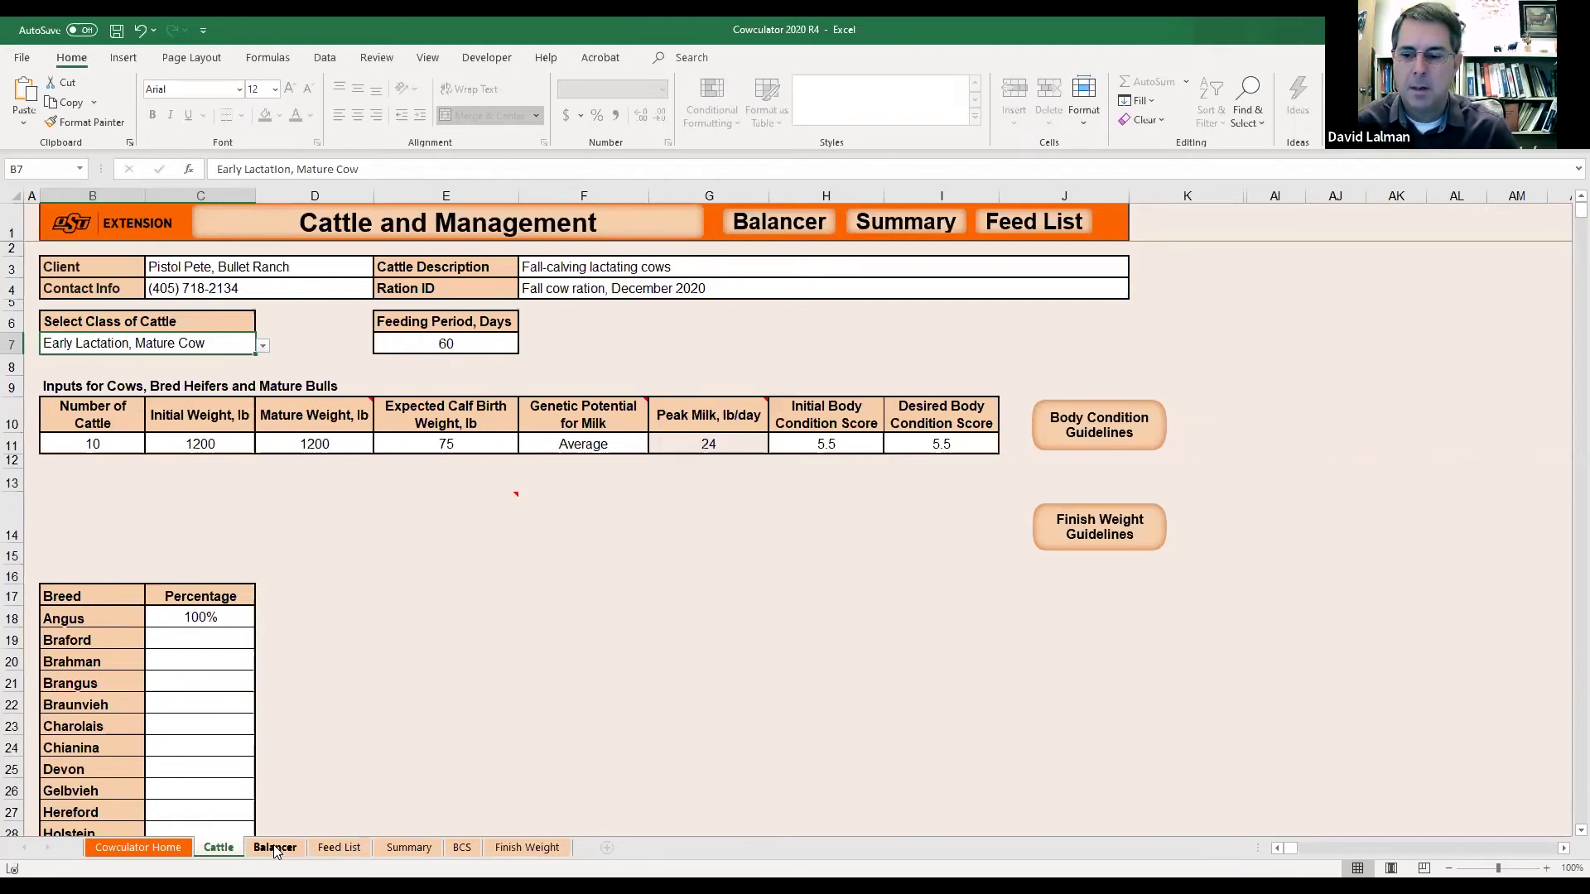
{"action": "left_click", "coordinate": [275, 848]}
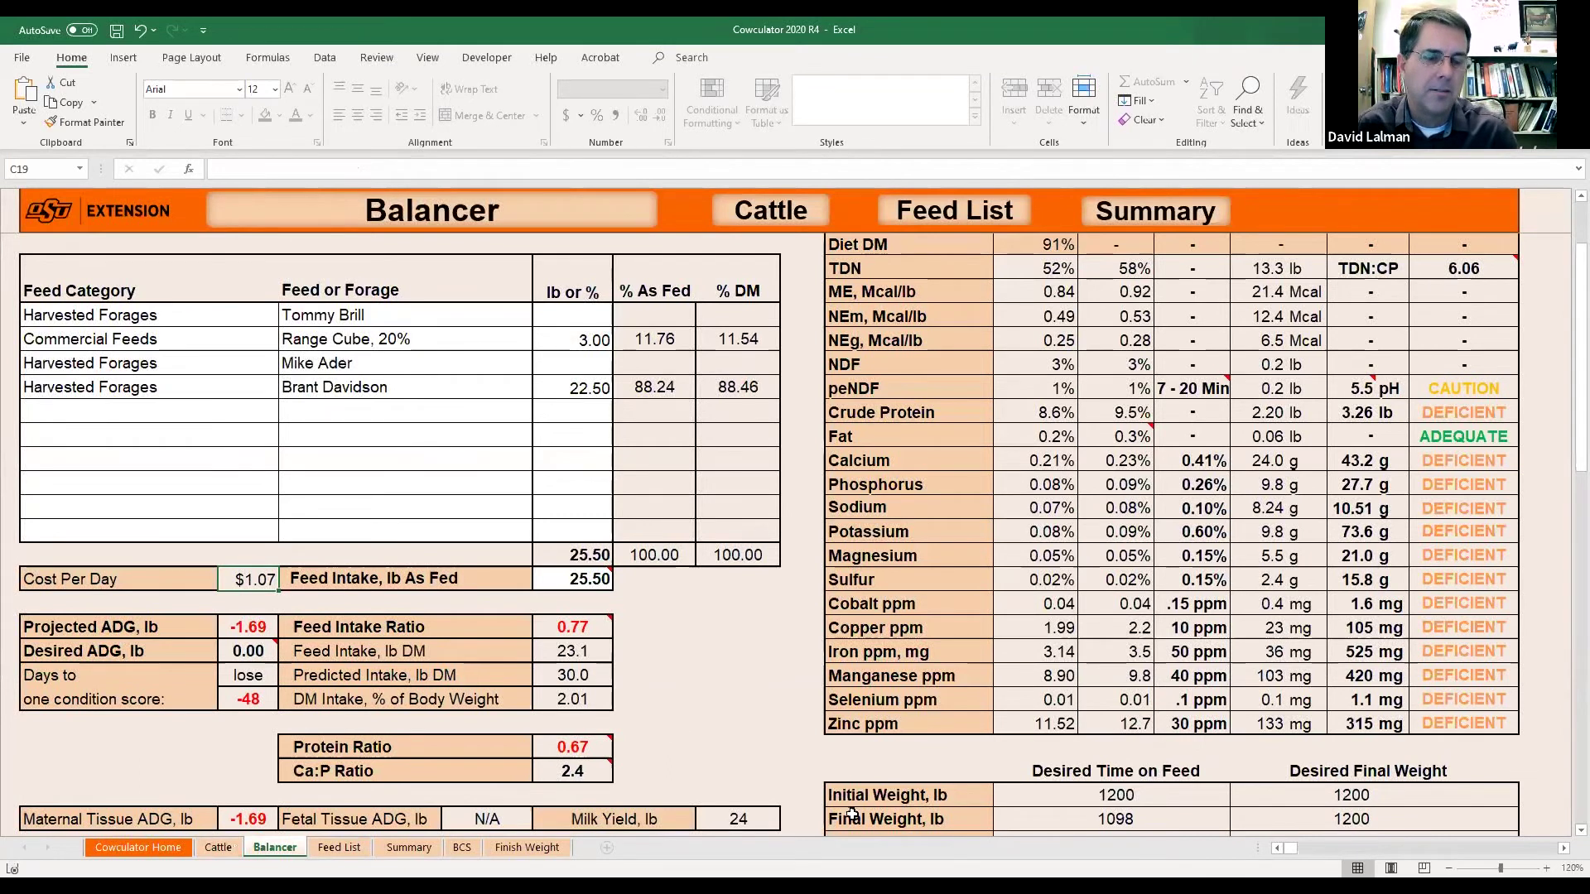
{"action": "mouse_move", "coordinate": [583, 580]}
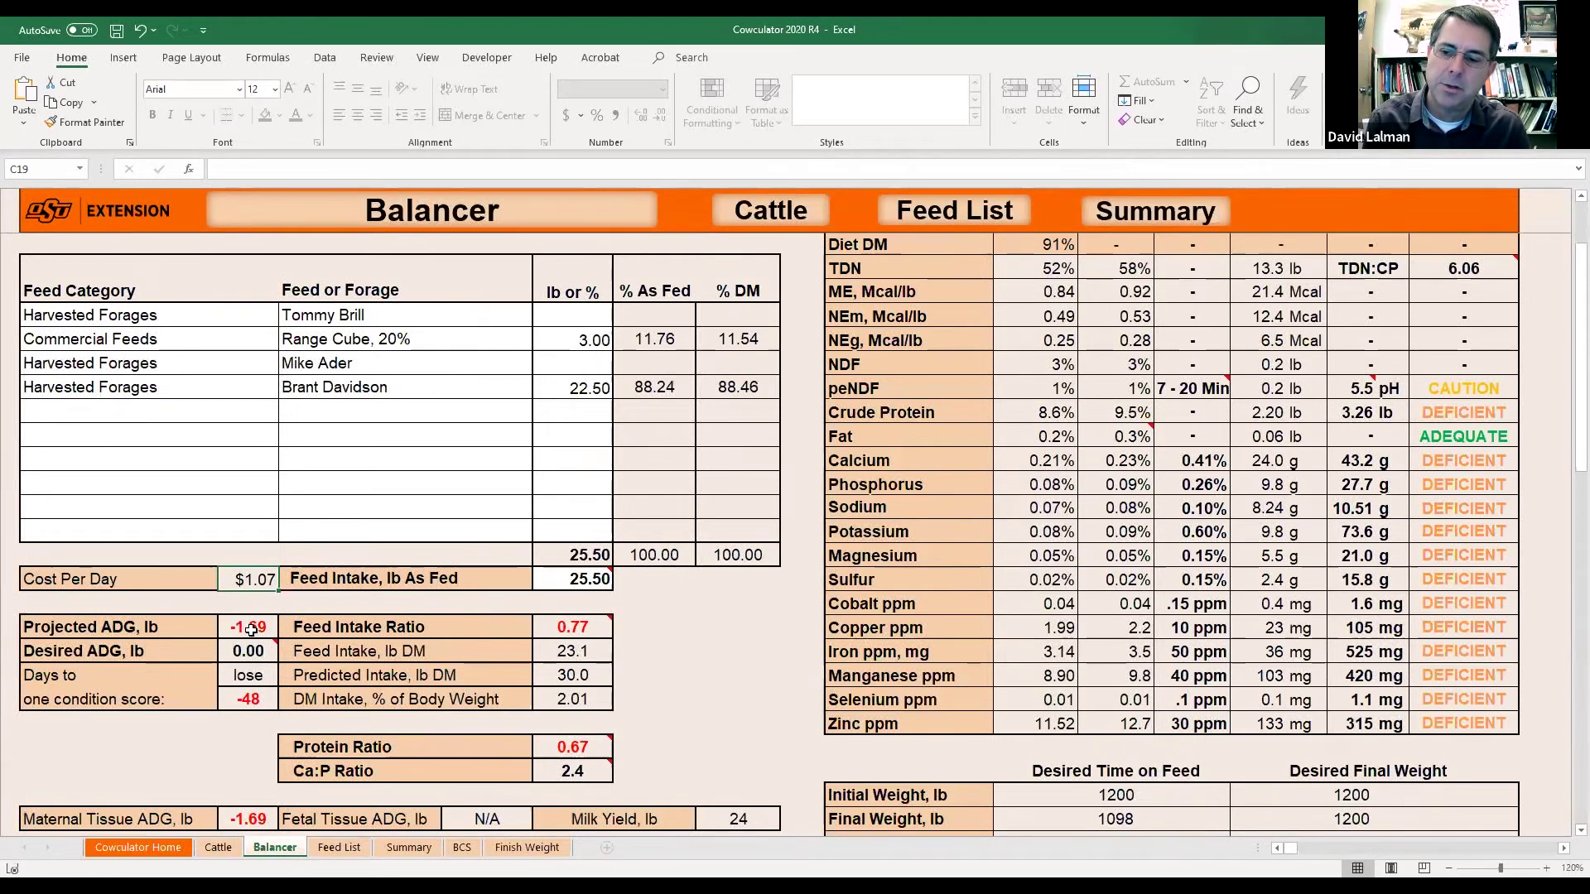
{"action": "left_click", "coordinate": [249, 700]}
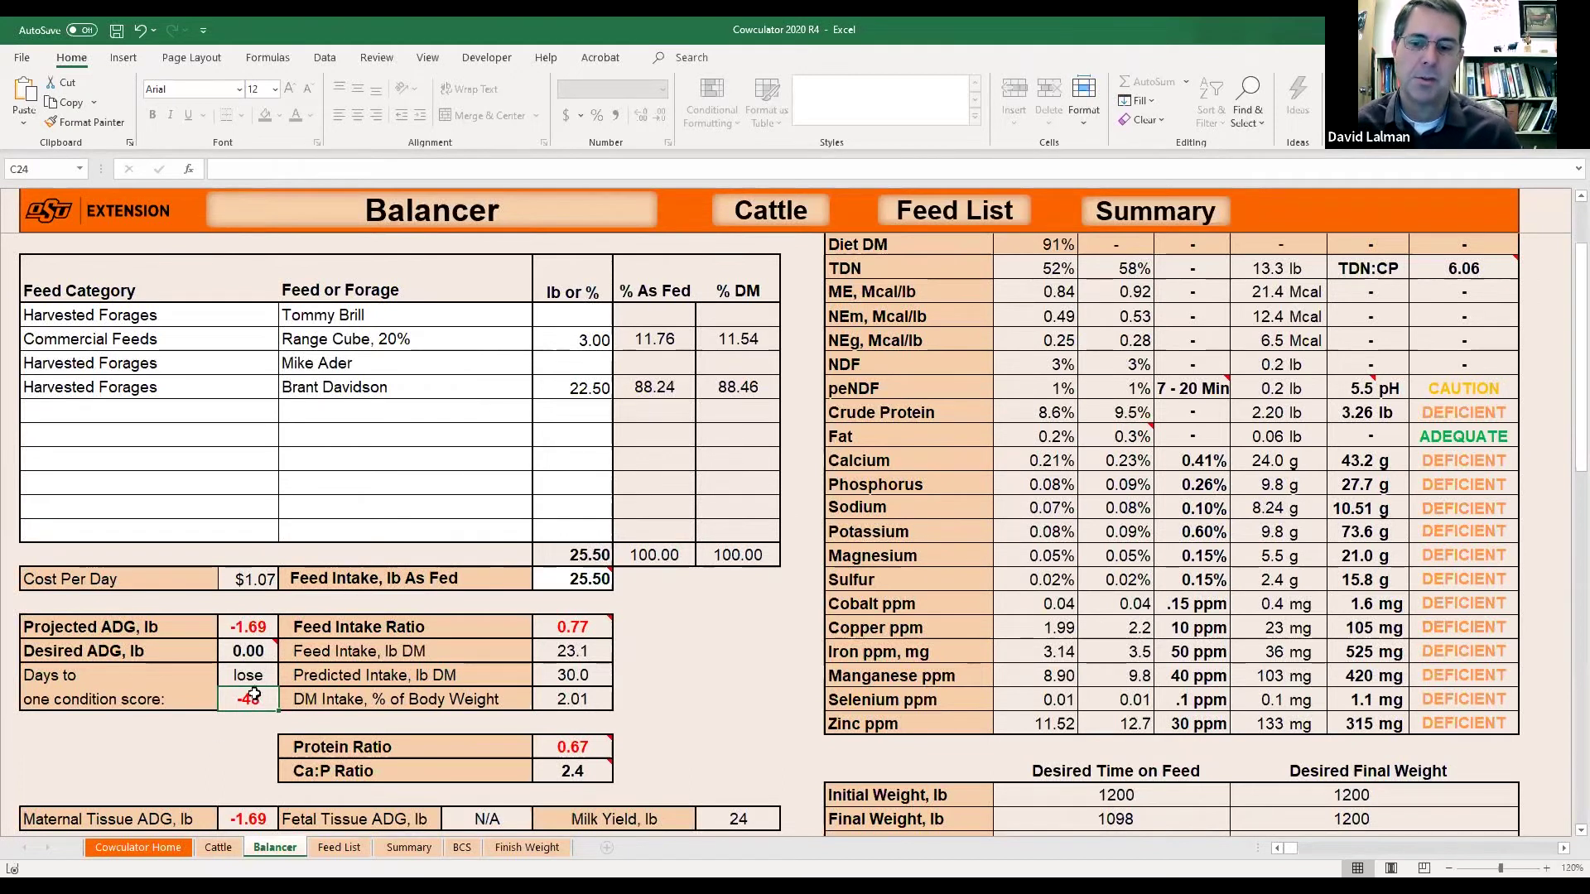
{"action": "left_click", "coordinate": [584, 388]}
{"action": "left_click", "coordinate": [574, 748]}
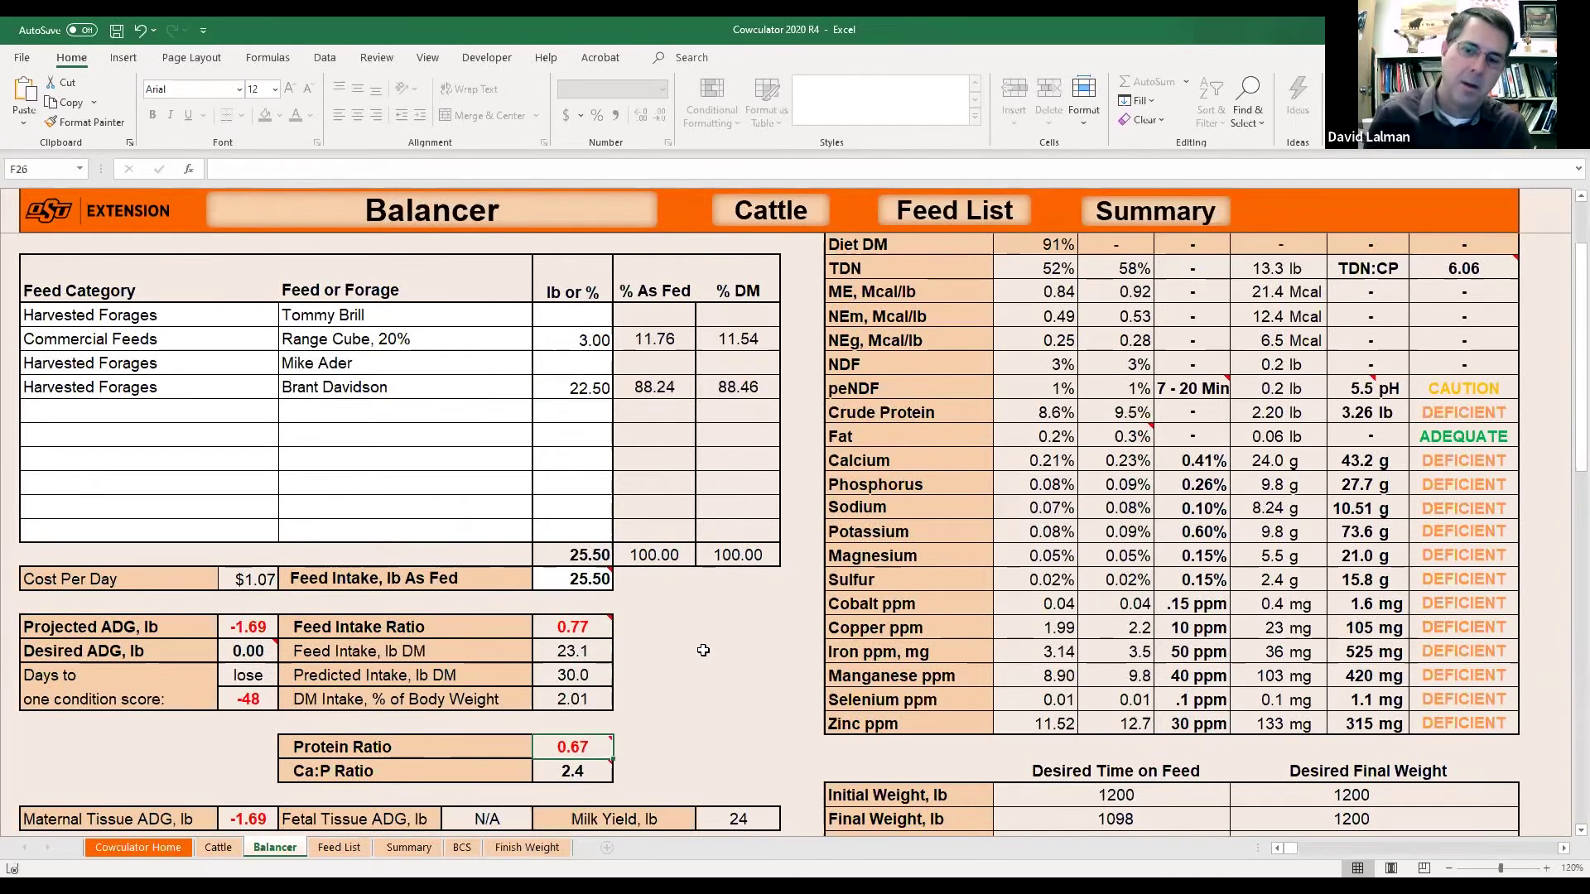
Try 5 lb Range Cube, 24 lb forage and 29 lb as-fed feed intake.
{"action": "left_click", "coordinate": [589, 341]}
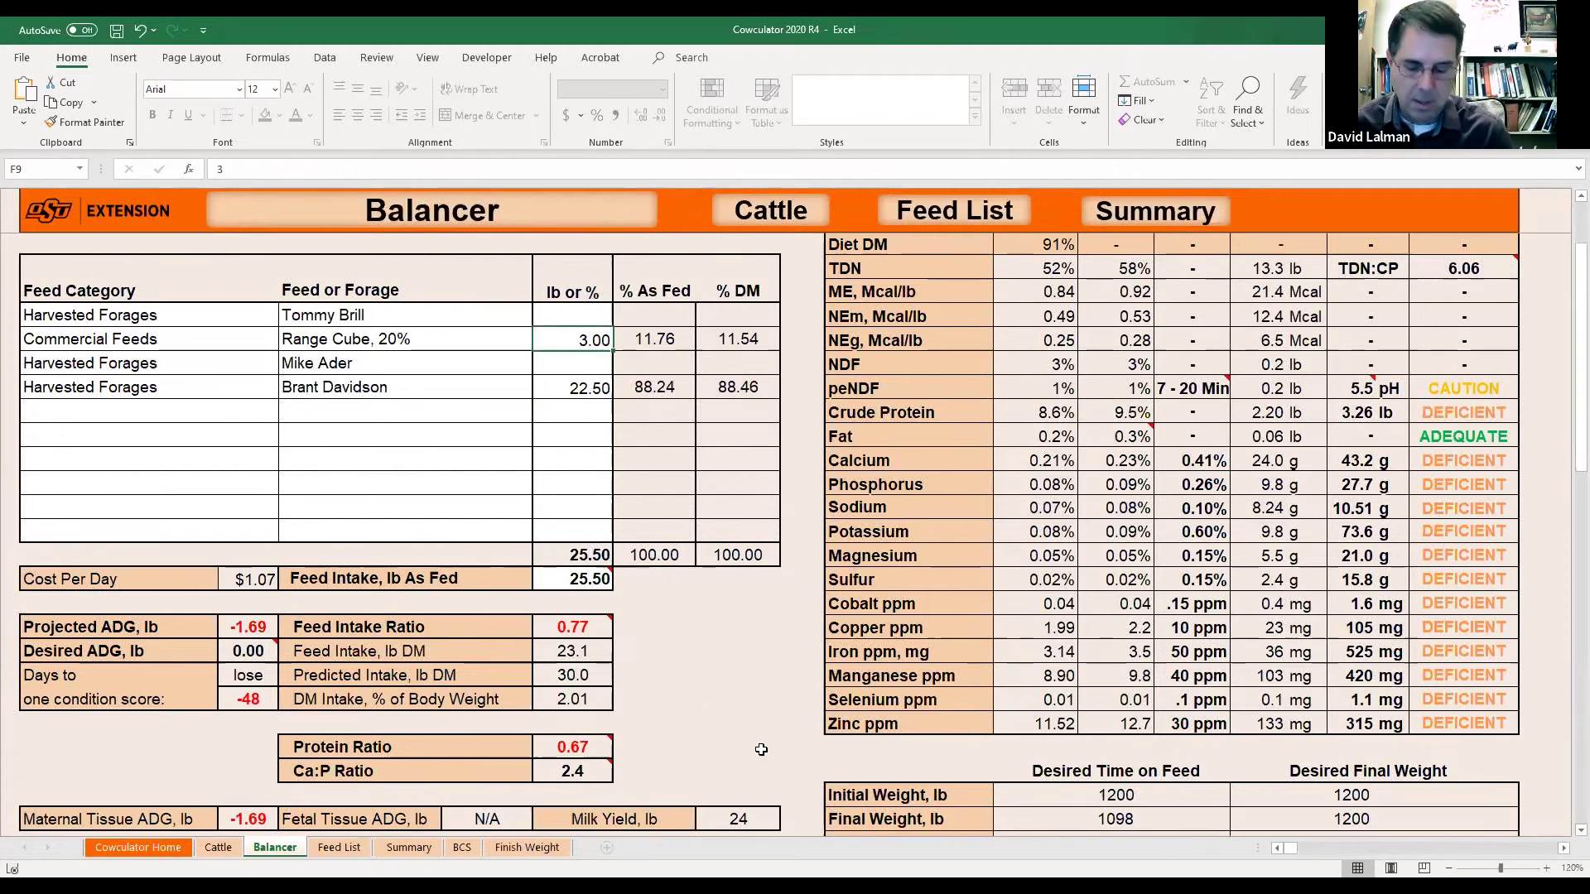
{"action": "type", "text": "5"}
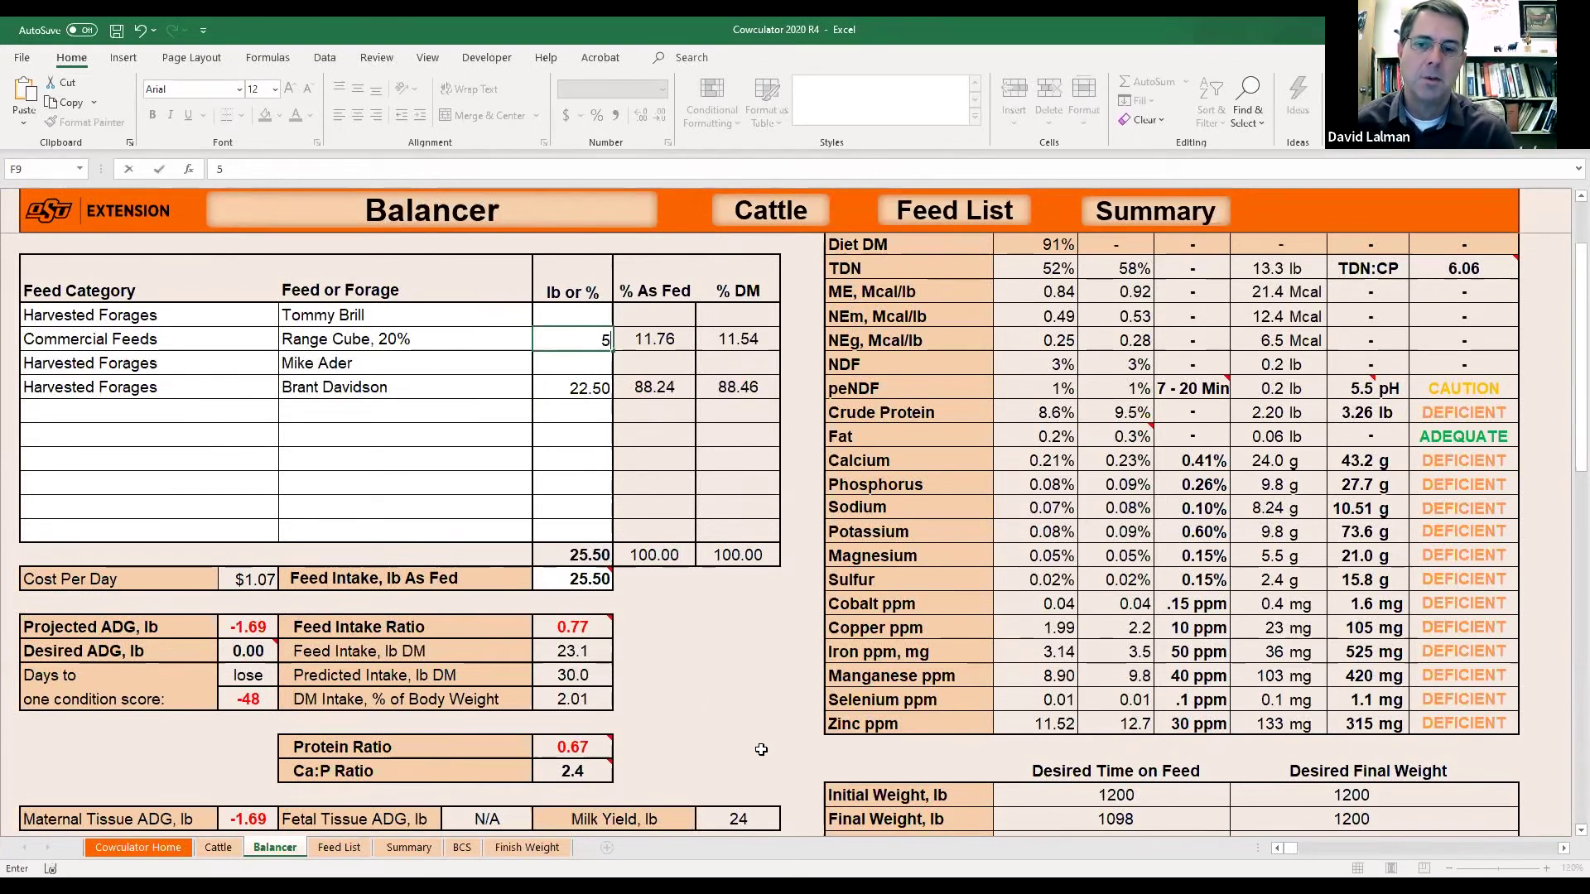
{"action": "key", "text": "Return"}
{"action": "key", "text": "Return"}
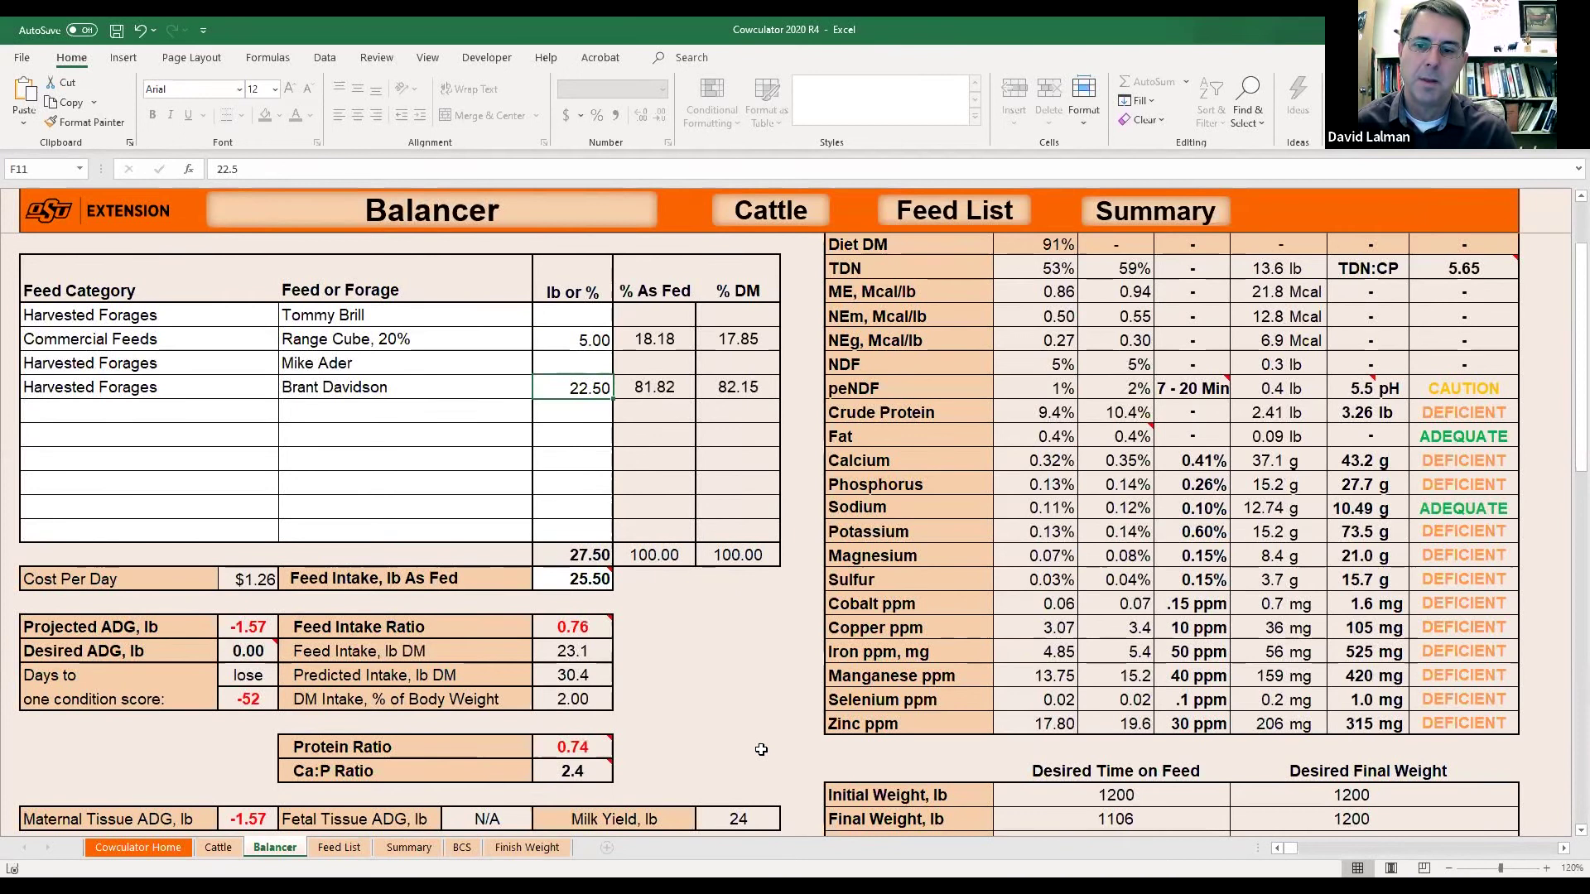
{"action": "type", "text": "24"}
{"action": "key", "text": "Return"}
{"action": "left_click", "coordinate": [586, 582]}
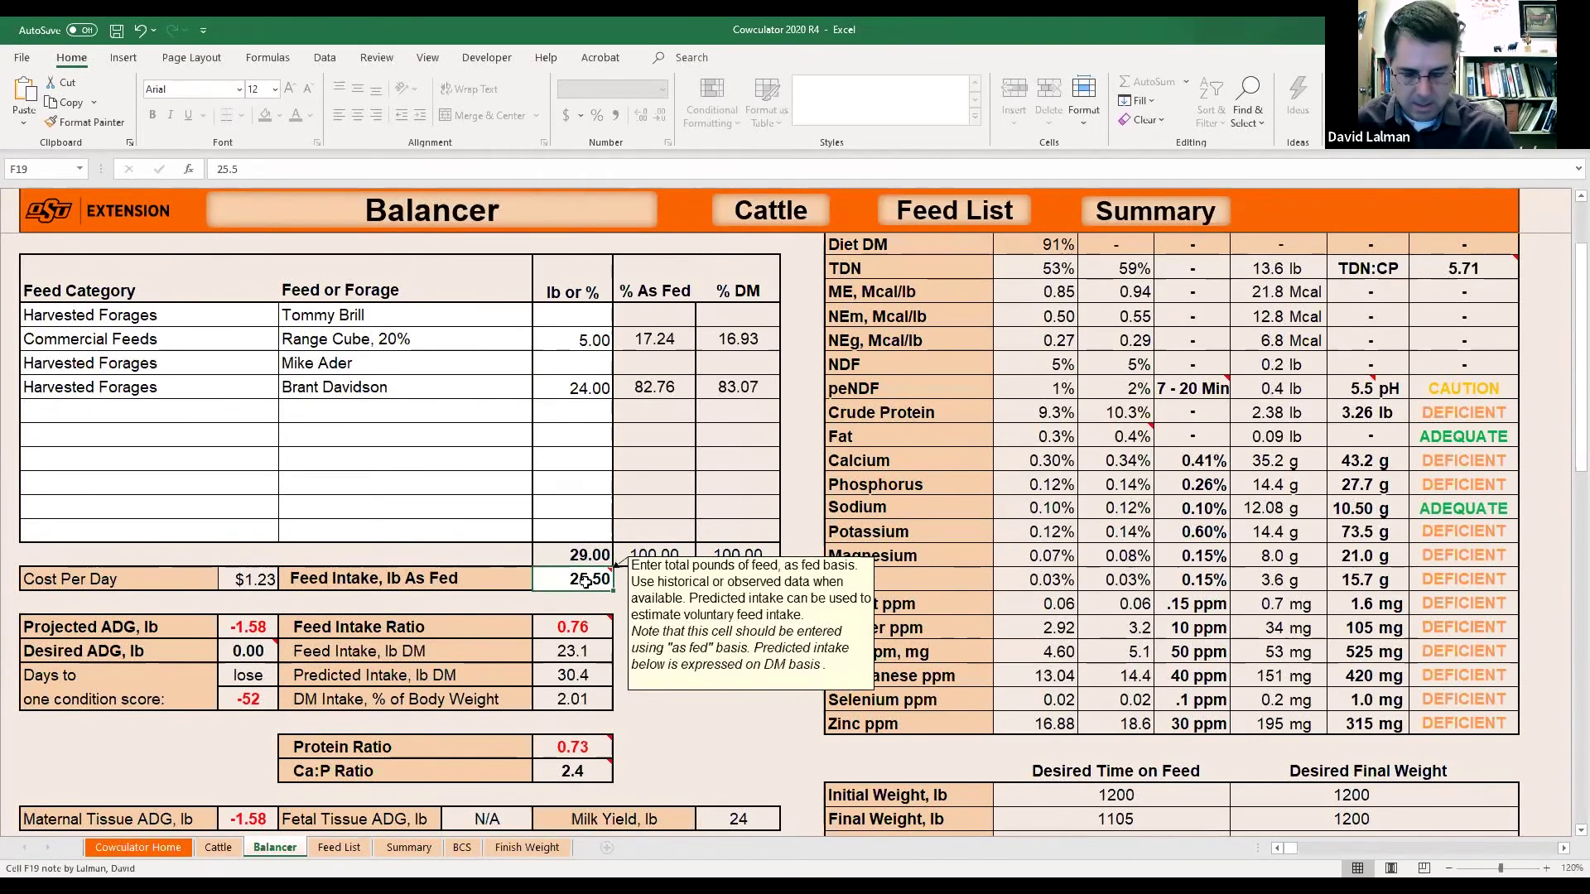
{"action": "type", "text": "29"}
{"action": "key", "text": "Return"}
Raise the Range Cube to 7 lb with 31 lb as-fed intake.
{"action": "left_click", "coordinate": [553, 584]}
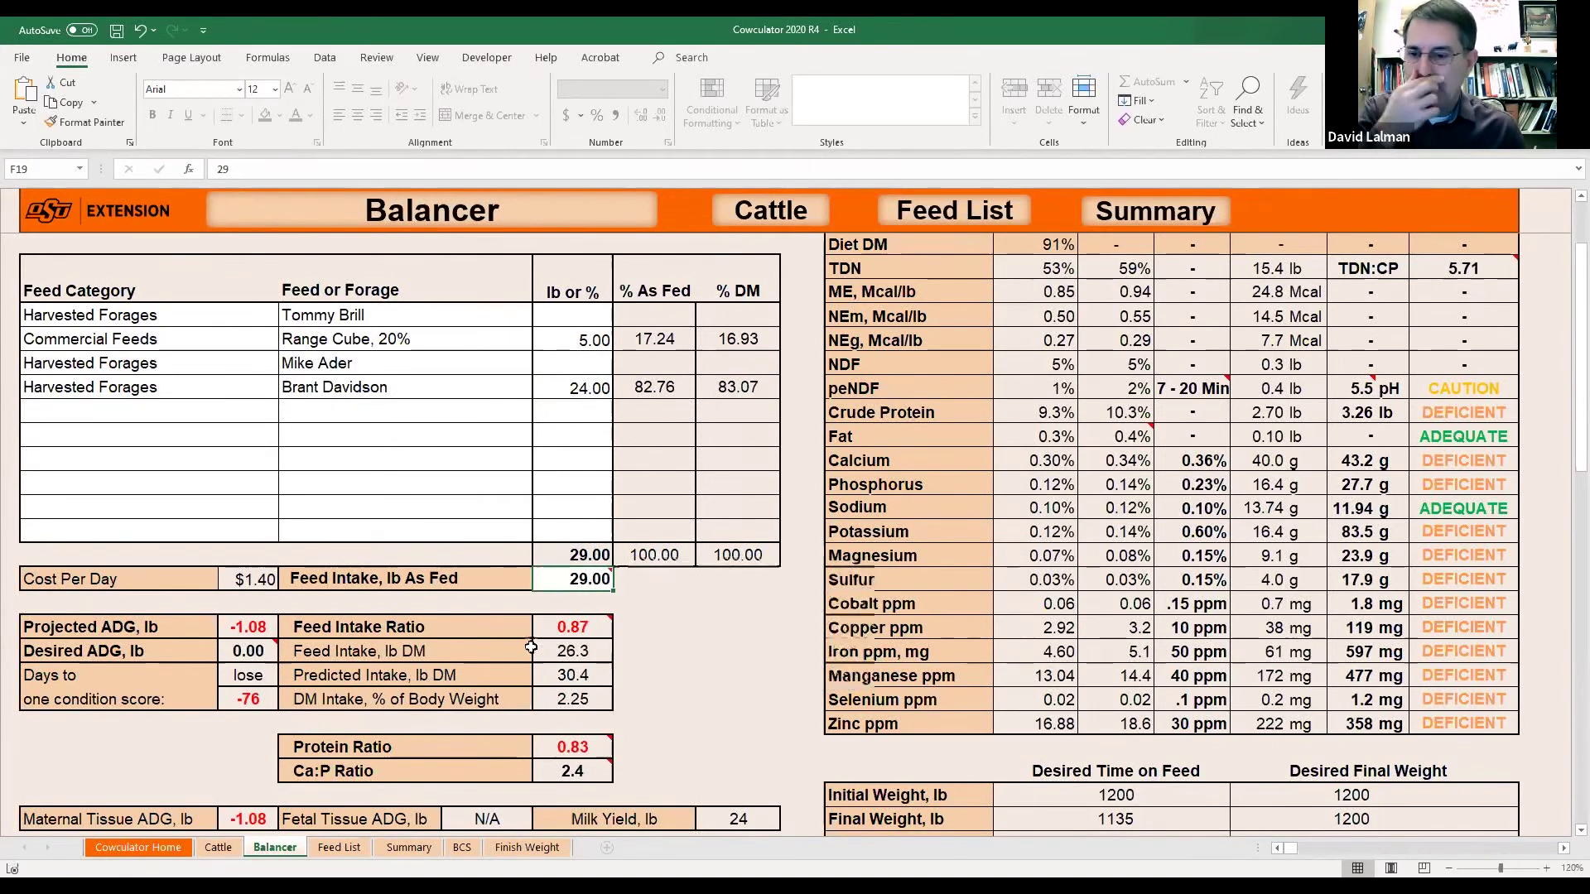
{"action": "mouse_move", "coordinate": [563, 744]}
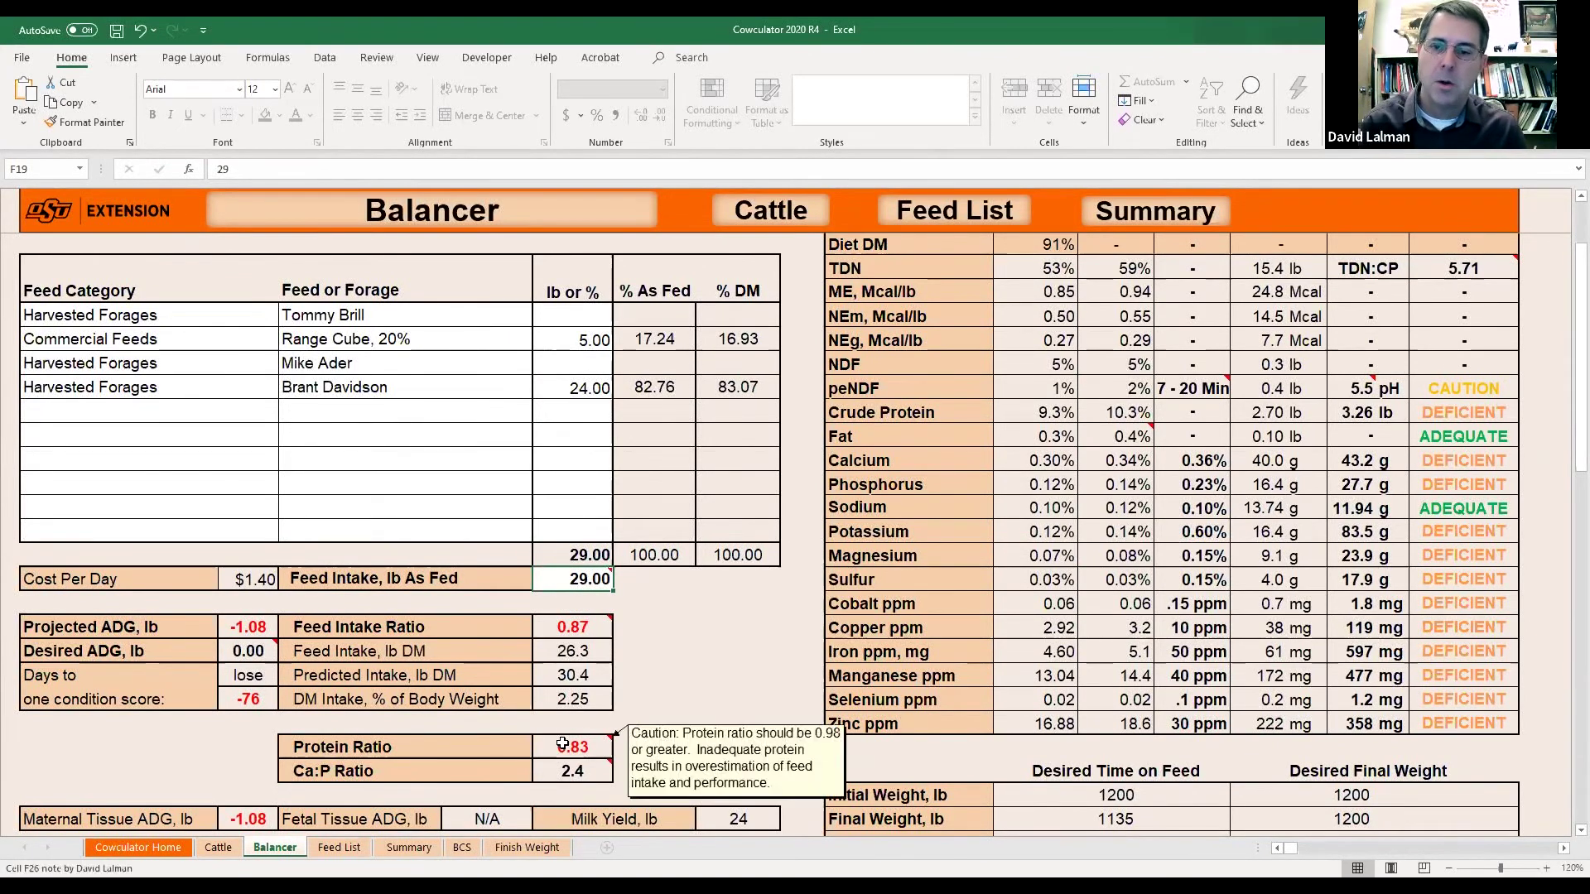
{"action": "left_click", "coordinate": [590, 340]}
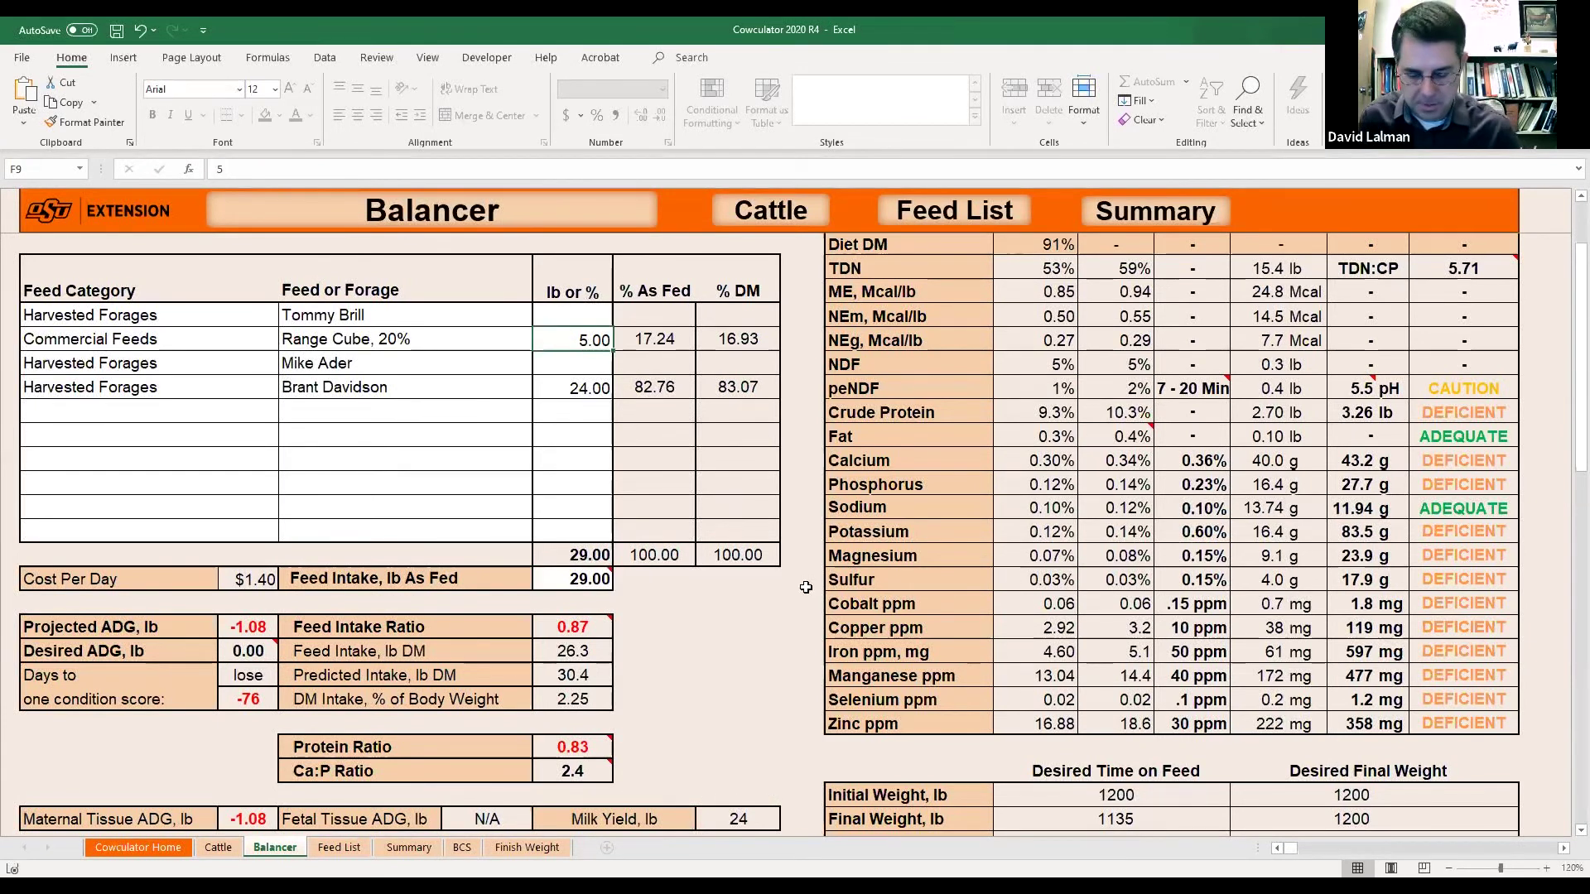
{"action": "type", "text": "7"}
{"action": "key", "text": "Return"}
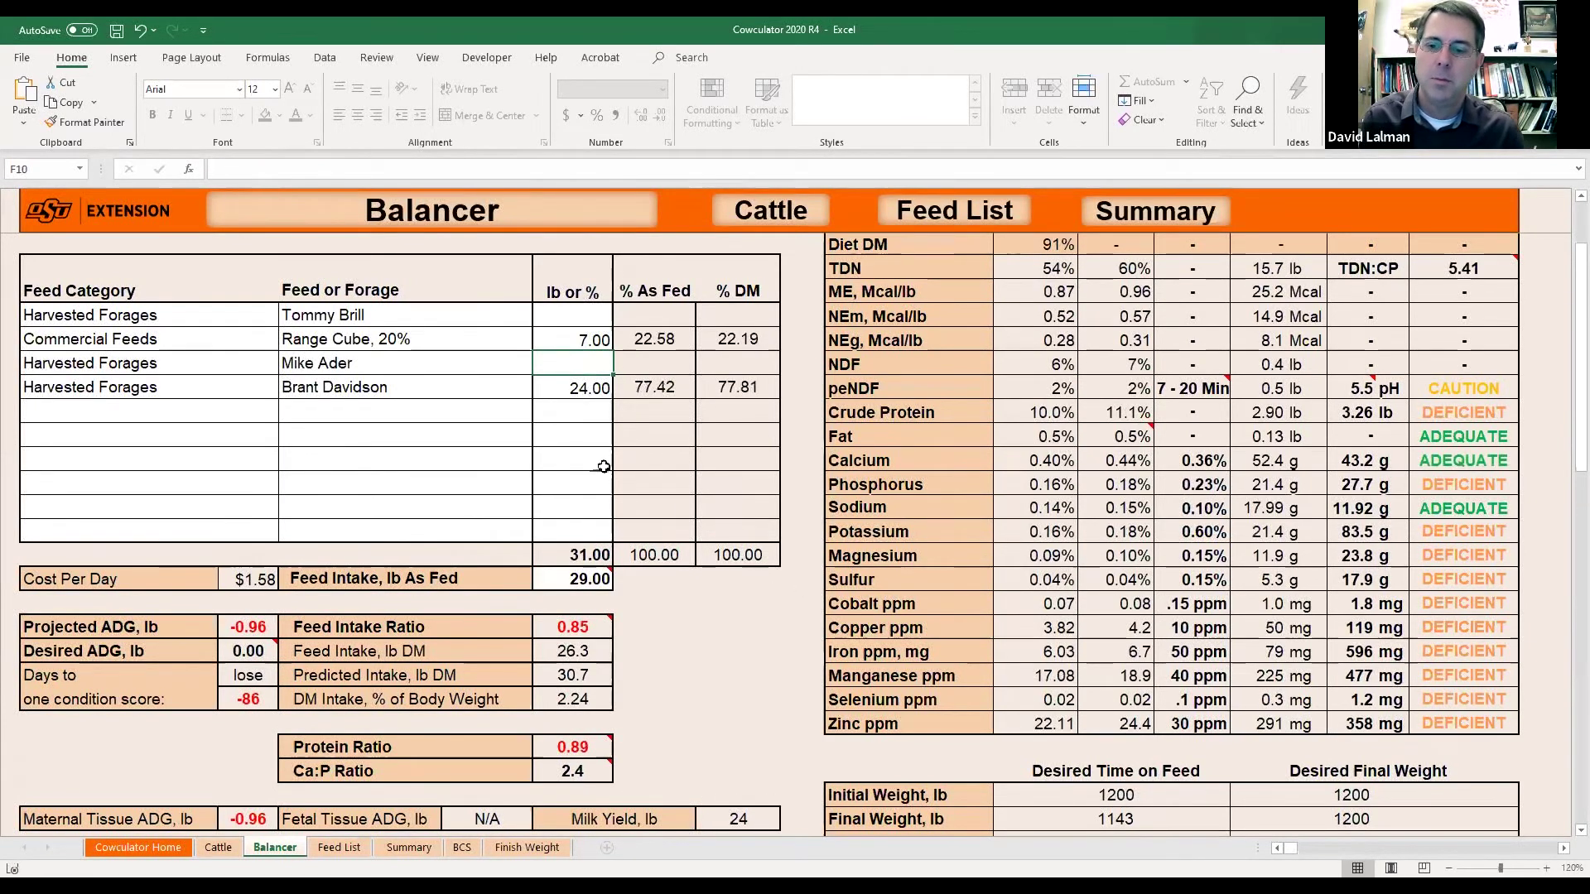
{"action": "left_click", "coordinate": [589, 578]}
{"action": "type", "text": "31"}
{"action": "key", "text": "Return"}
Increase the bottom hay to 25 lb and the feed intake to 32 lb.
{"action": "mouse_move", "coordinate": [574, 631]}
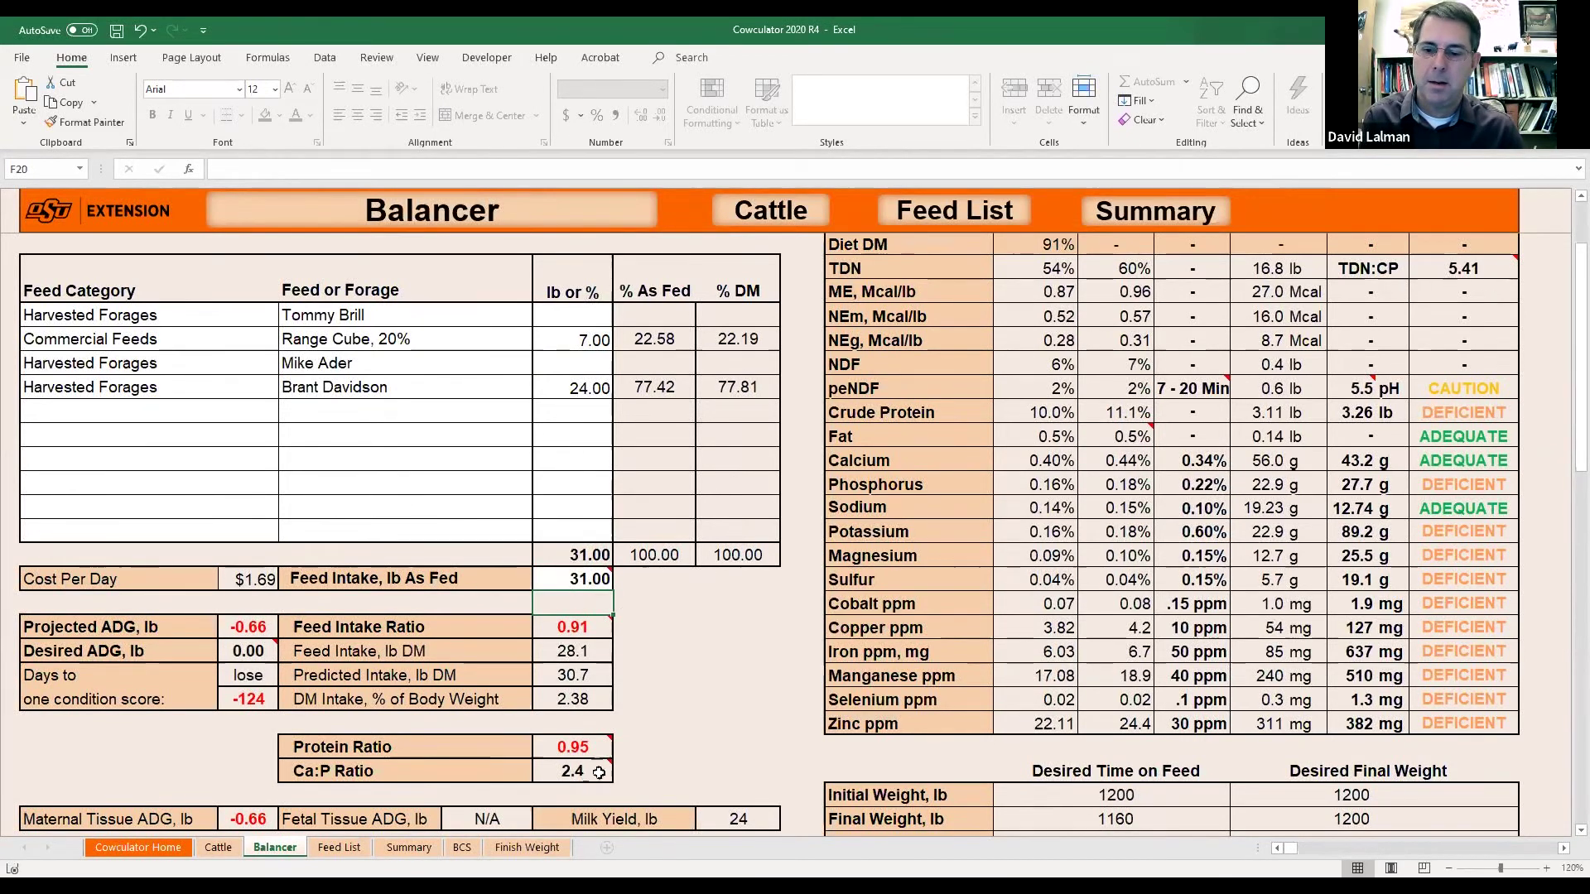
{"action": "mouse_move", "coordinate": [590, 748]}
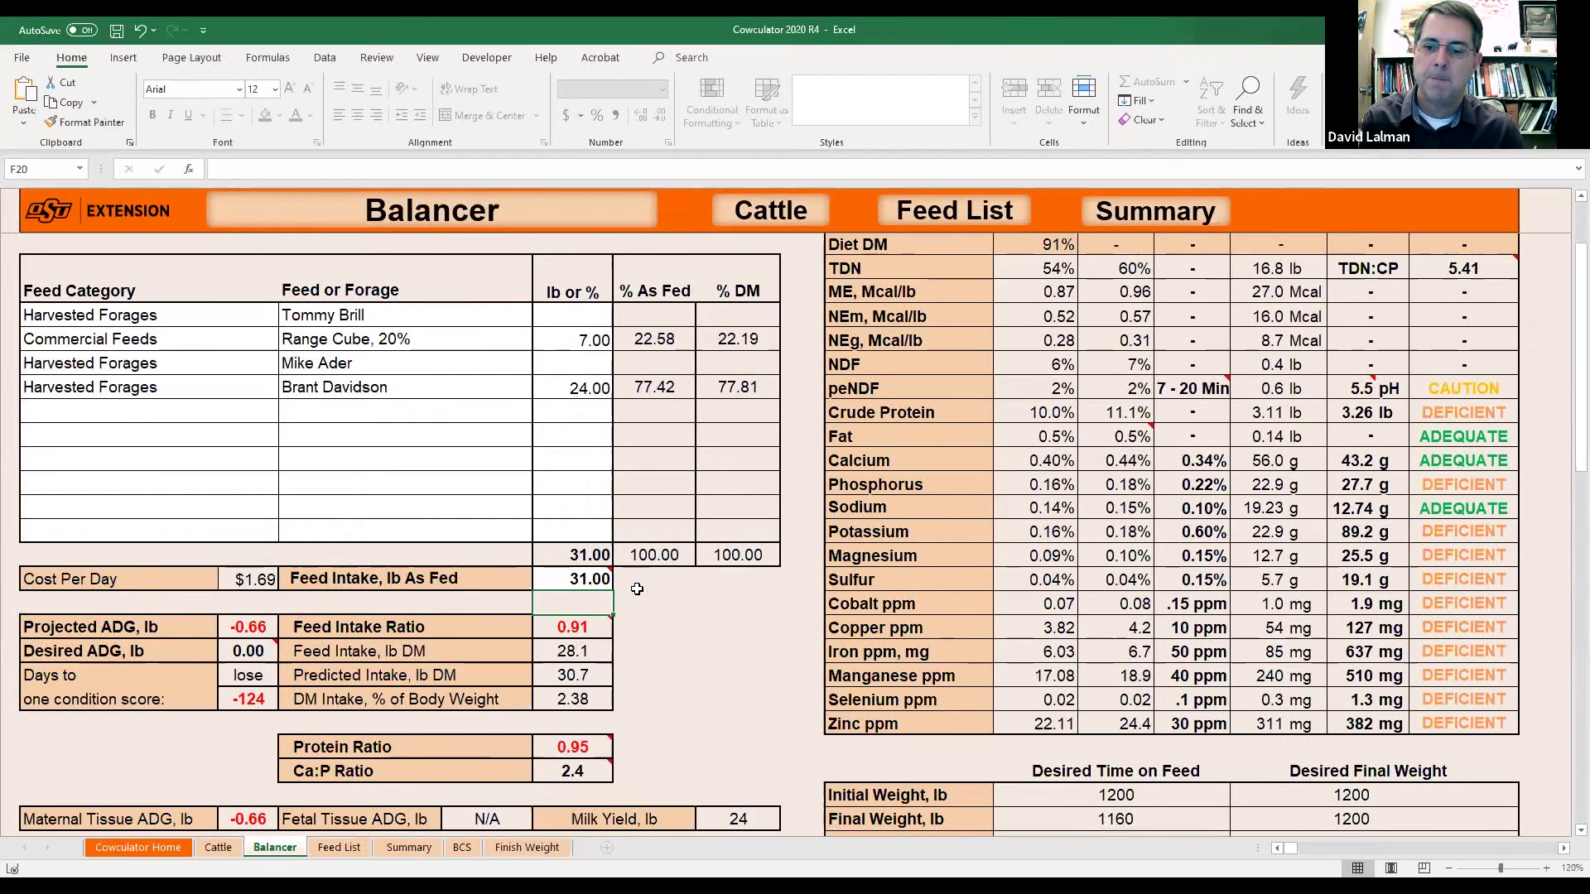
{"action": "left_click", "coordinate": [597, 387]}
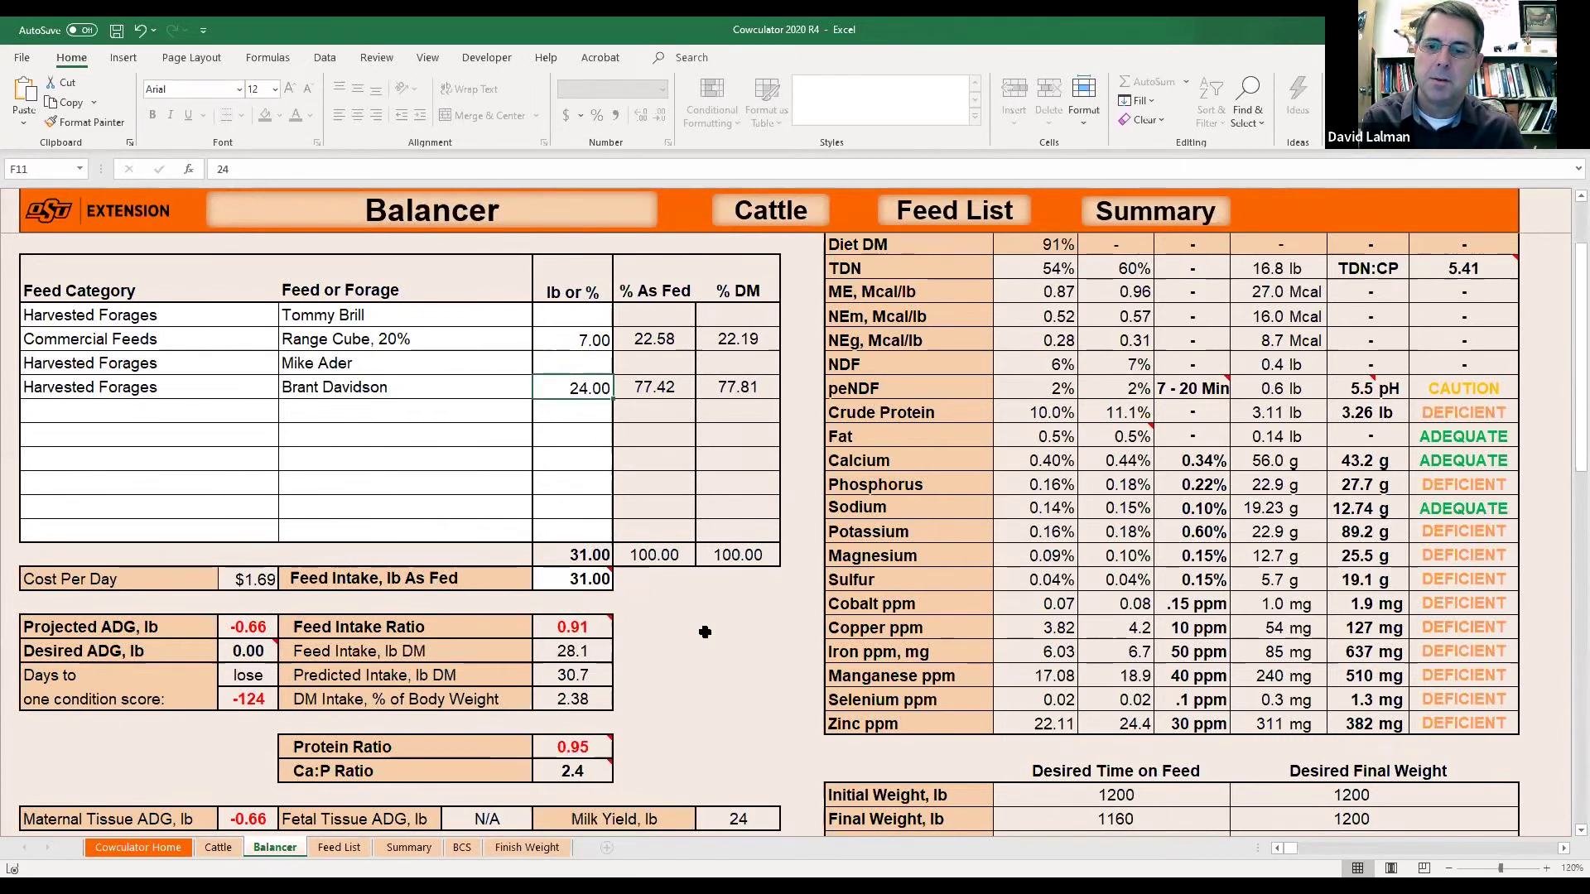
{"action": "type", "text": "25"}
{"action": "key", "text": "Return"}
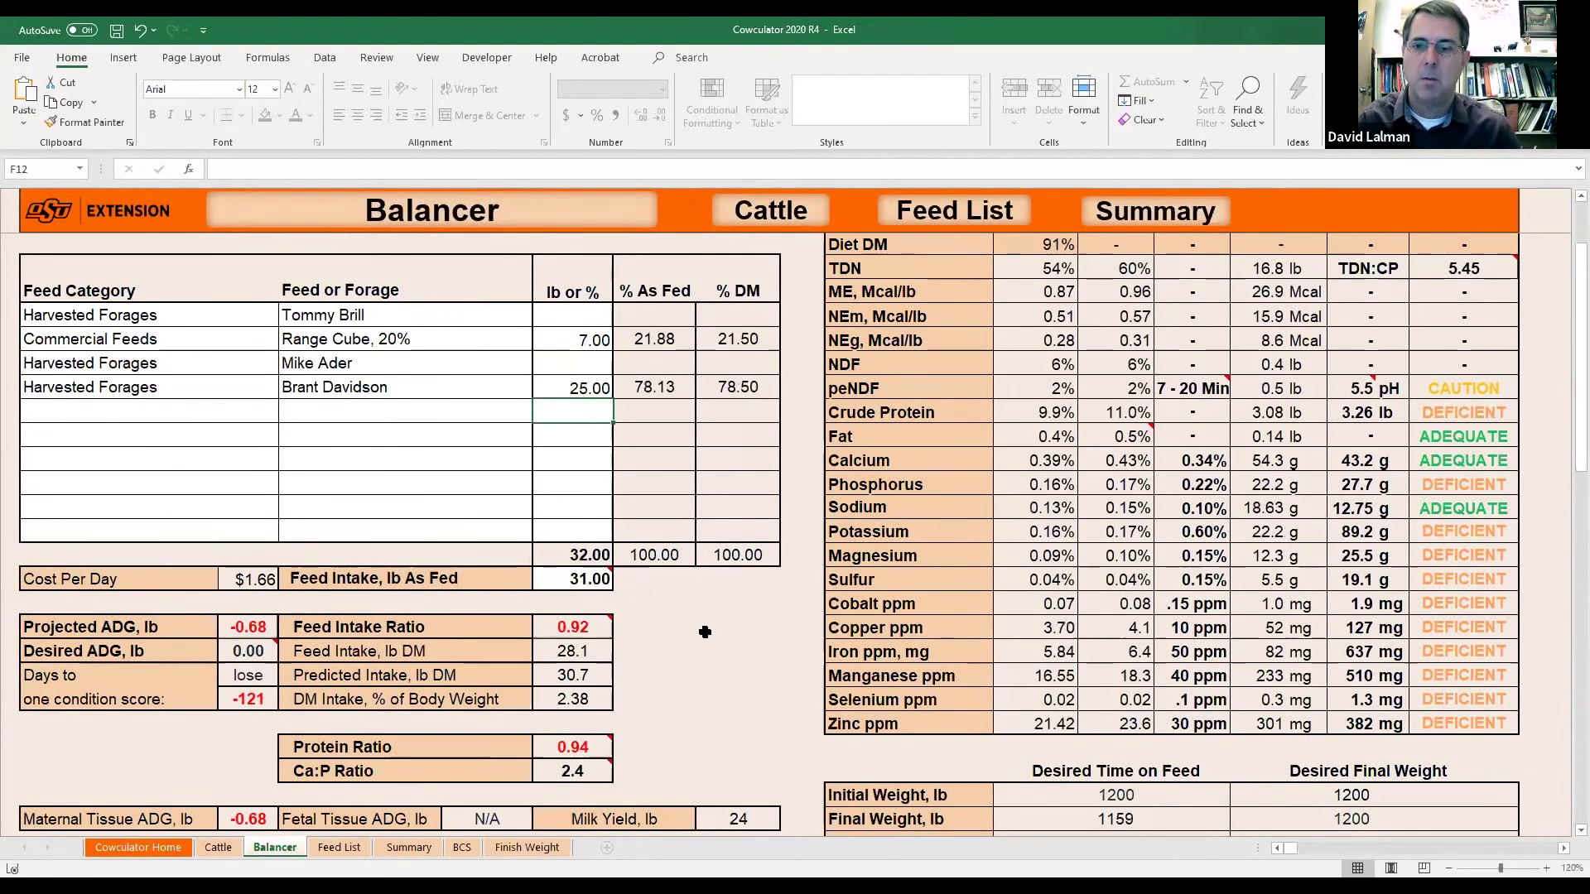
{"action": "left_click", "coordinate": [601, 579]}
{"action": "type", "text": "32"}
{"action": "key", "text": "Return"}
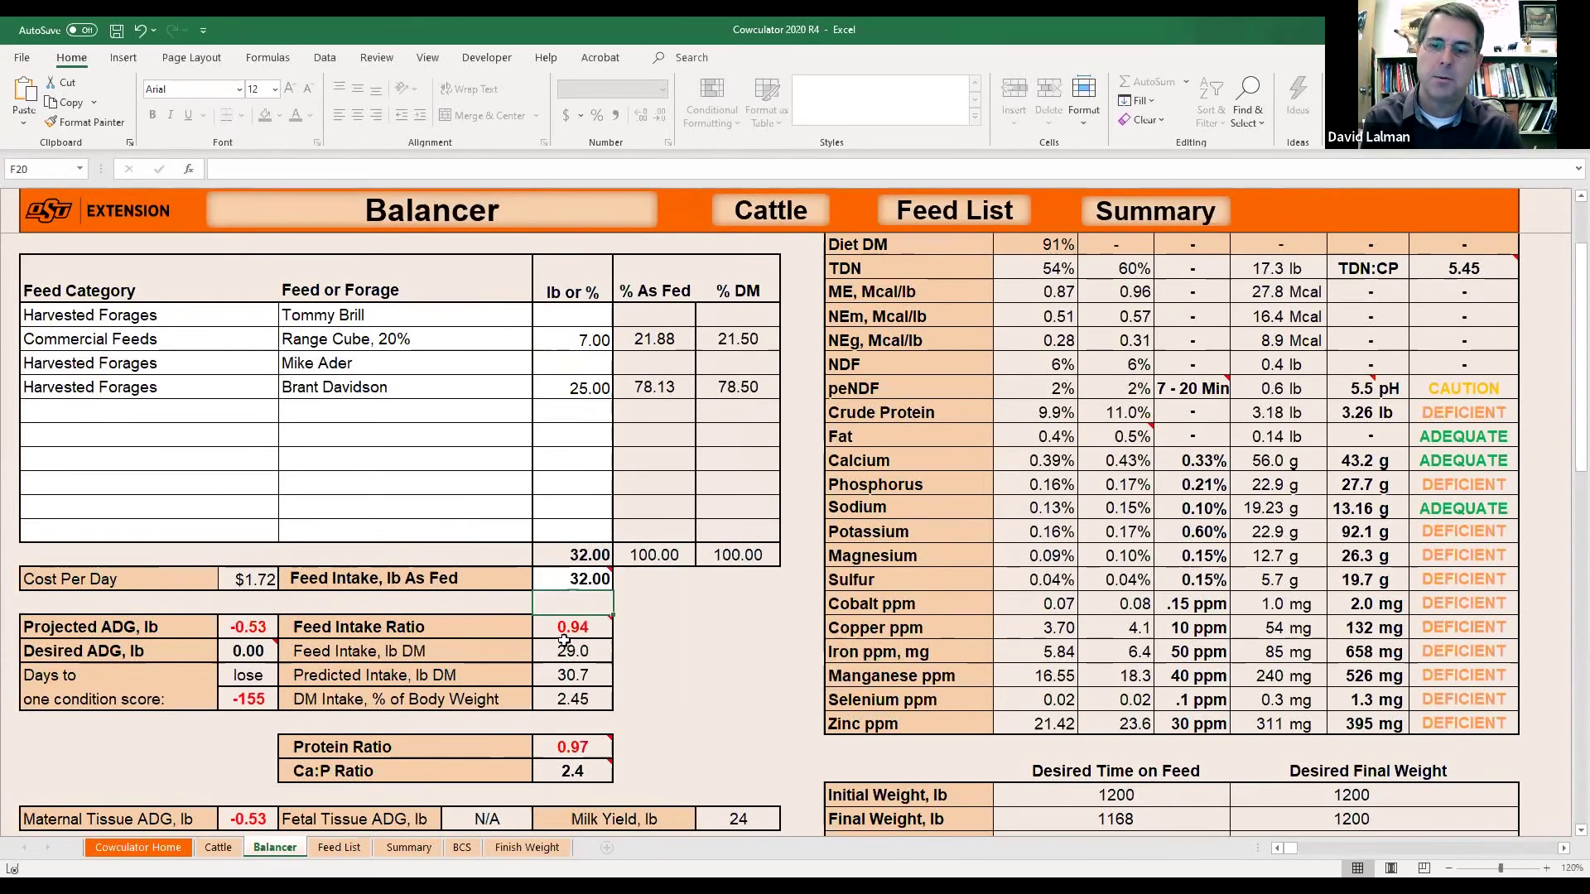
Finish at 8 lb Range Cube with 33 lb as-fed feed intake.
{"action": "left_click", "coordinate": [589, 335]}
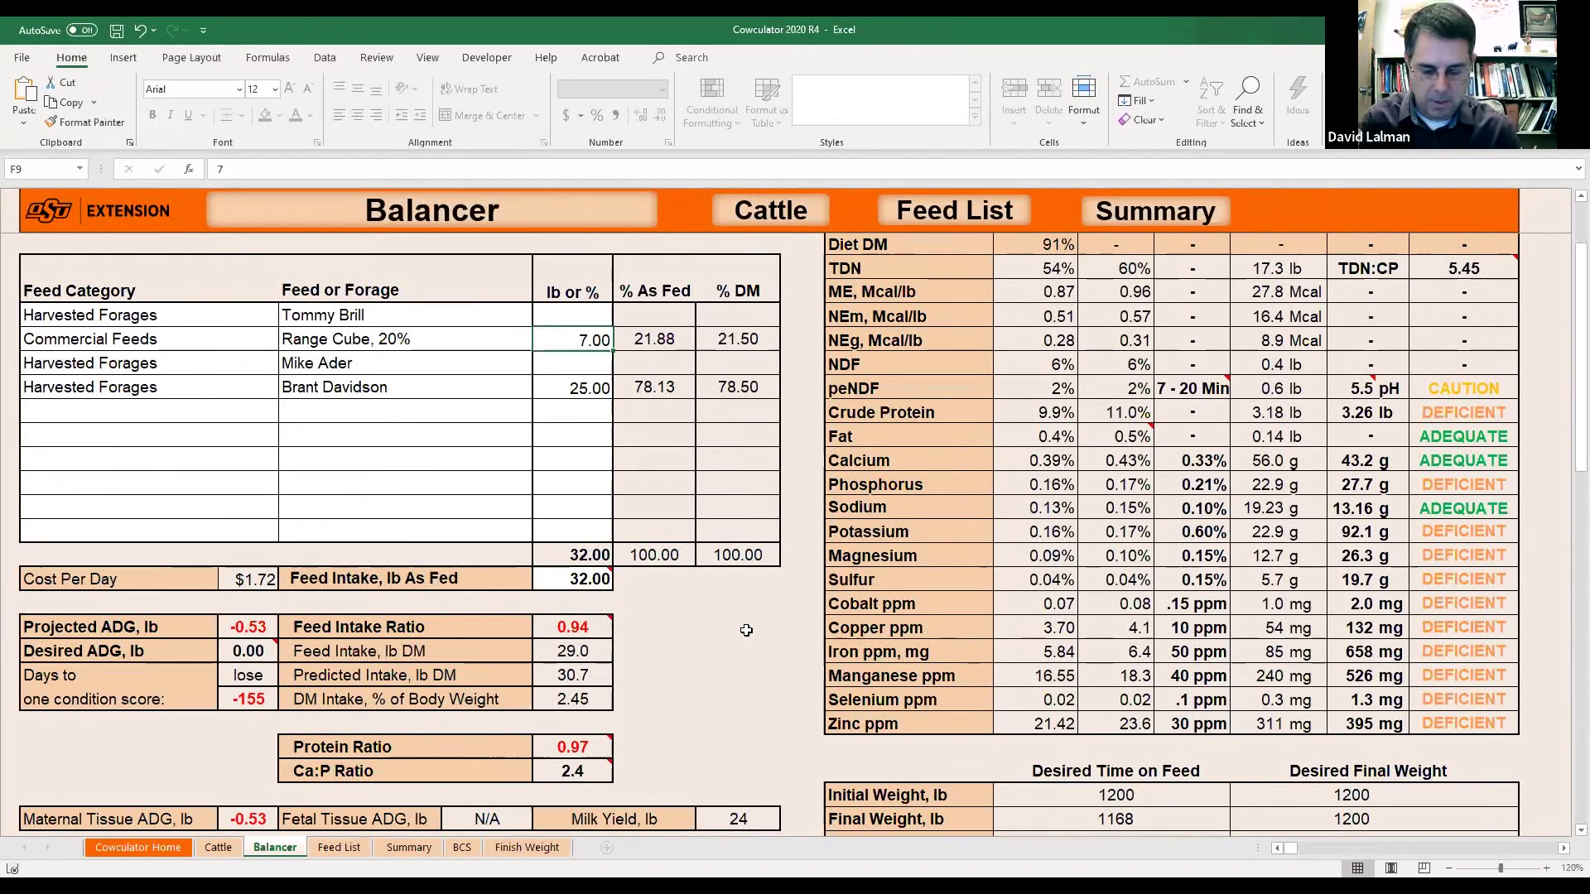
{"action": "type", "text": "8"}
{"action": "key", "text": "Return"}
{"action": "key", "text": "Return"}
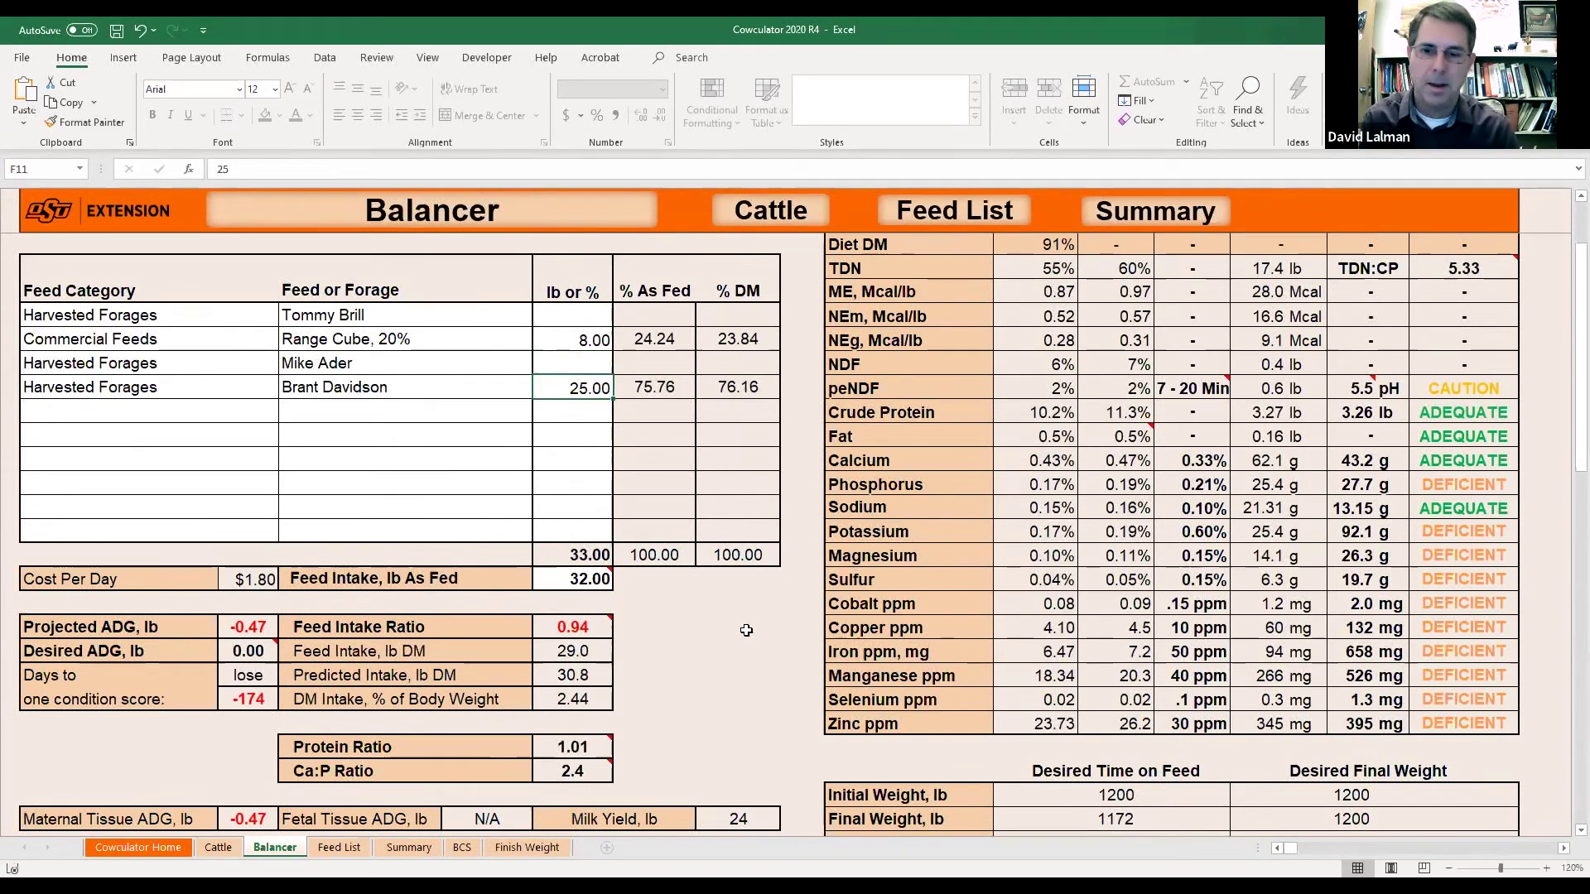
{"action": "key", "text": "Down"}
{"action": "key", "text": "Down"}
{"action": "key", "text": "Down"}
{"action": "key", "text": "Down"}
{"action": "key", "text": "Down"}
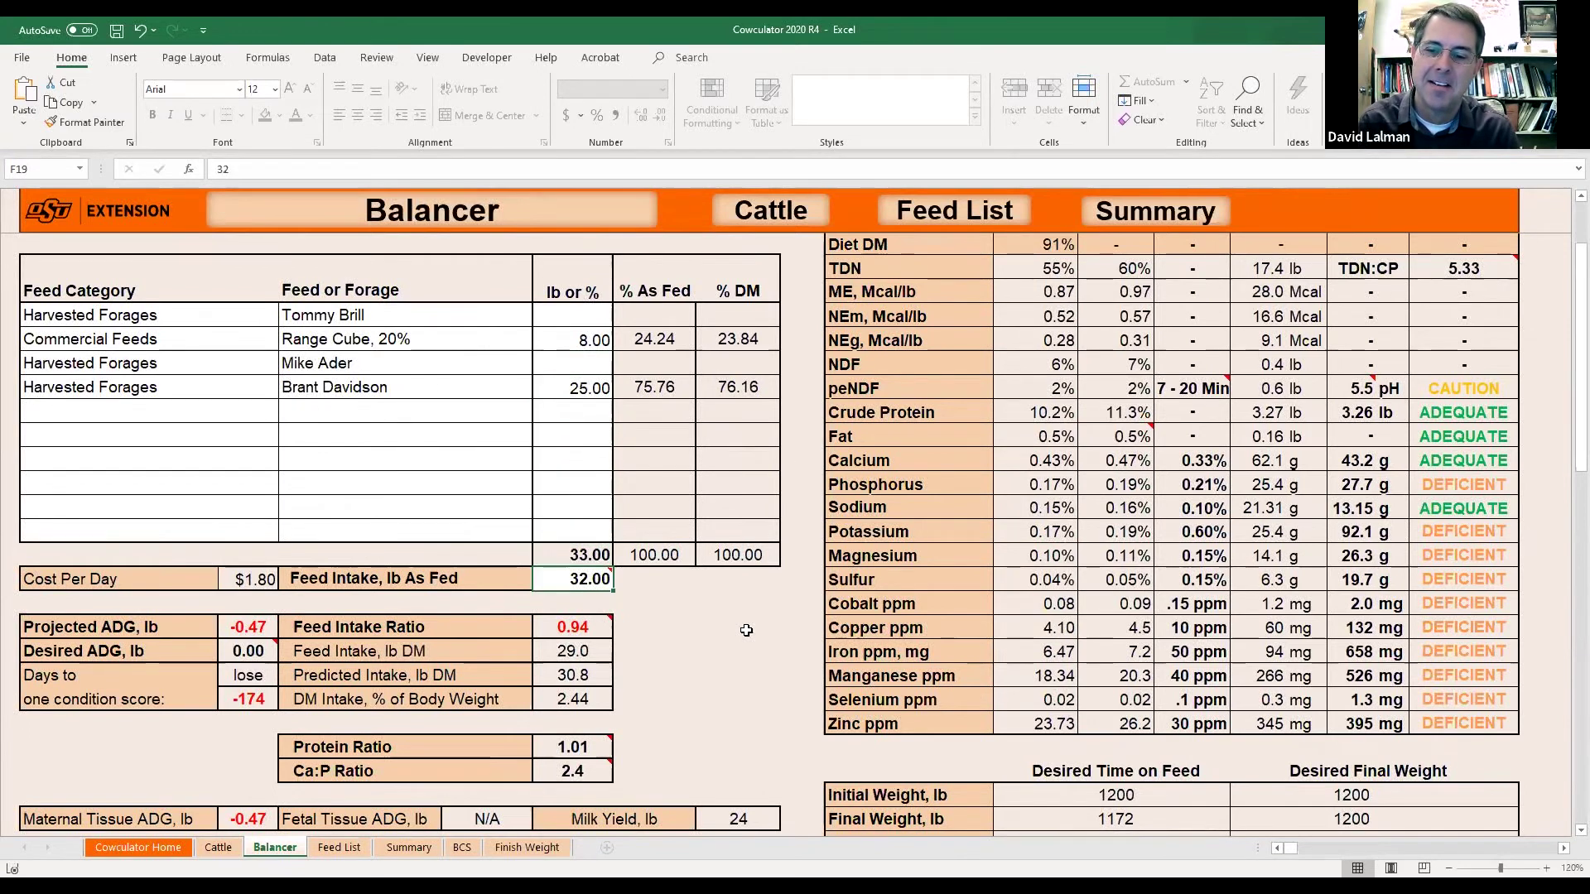
{"action": "type", "text": "3"}
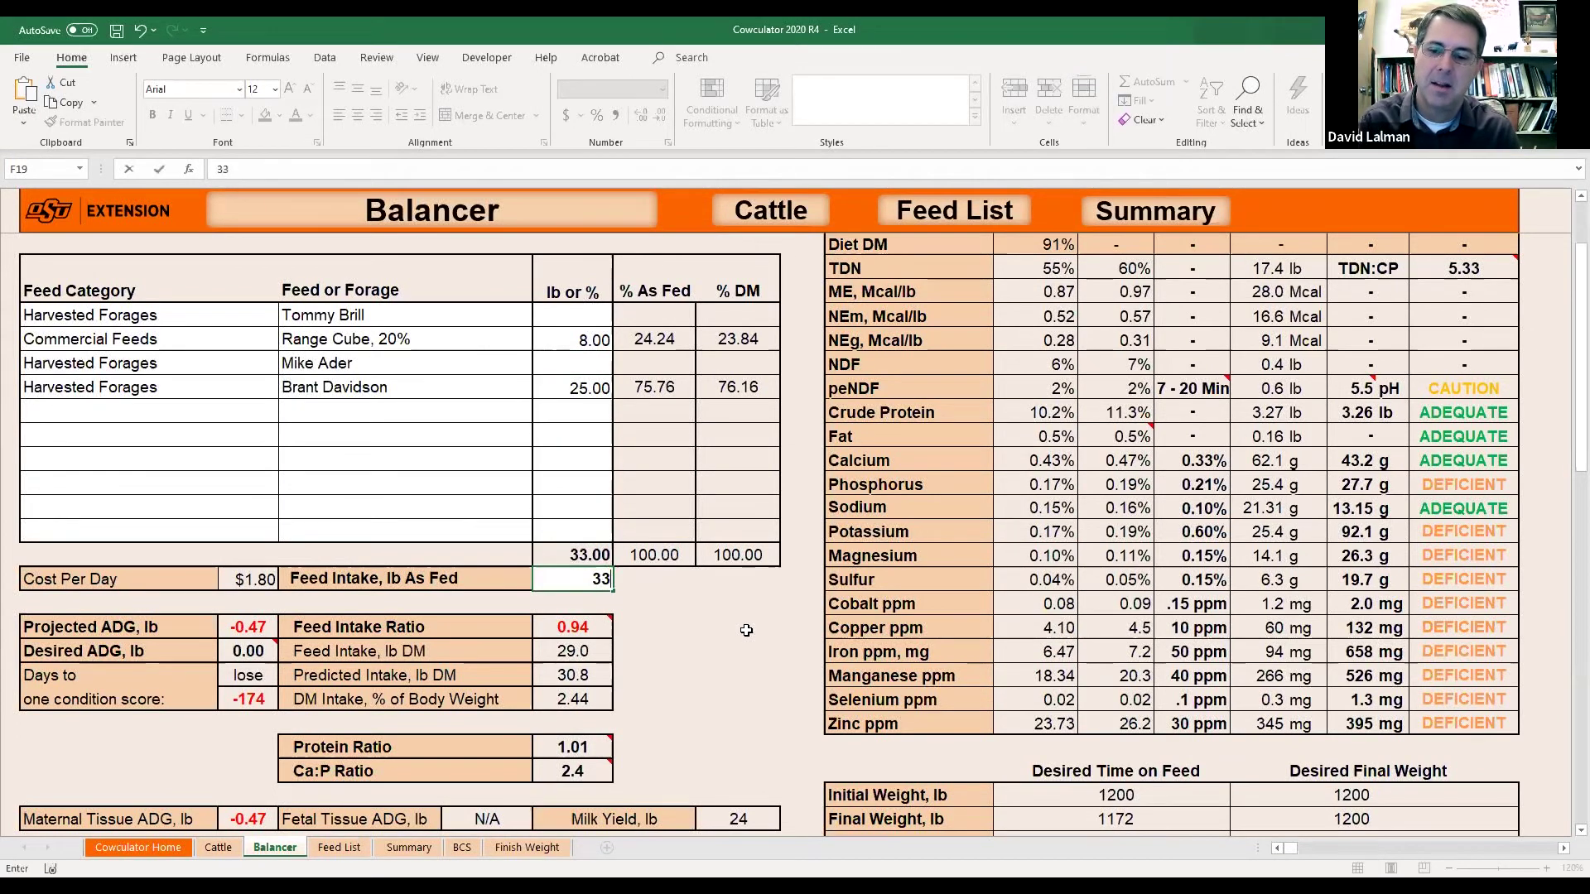
{"action": "type", "text": "3"}
{"action": "key", "text": "Return"}
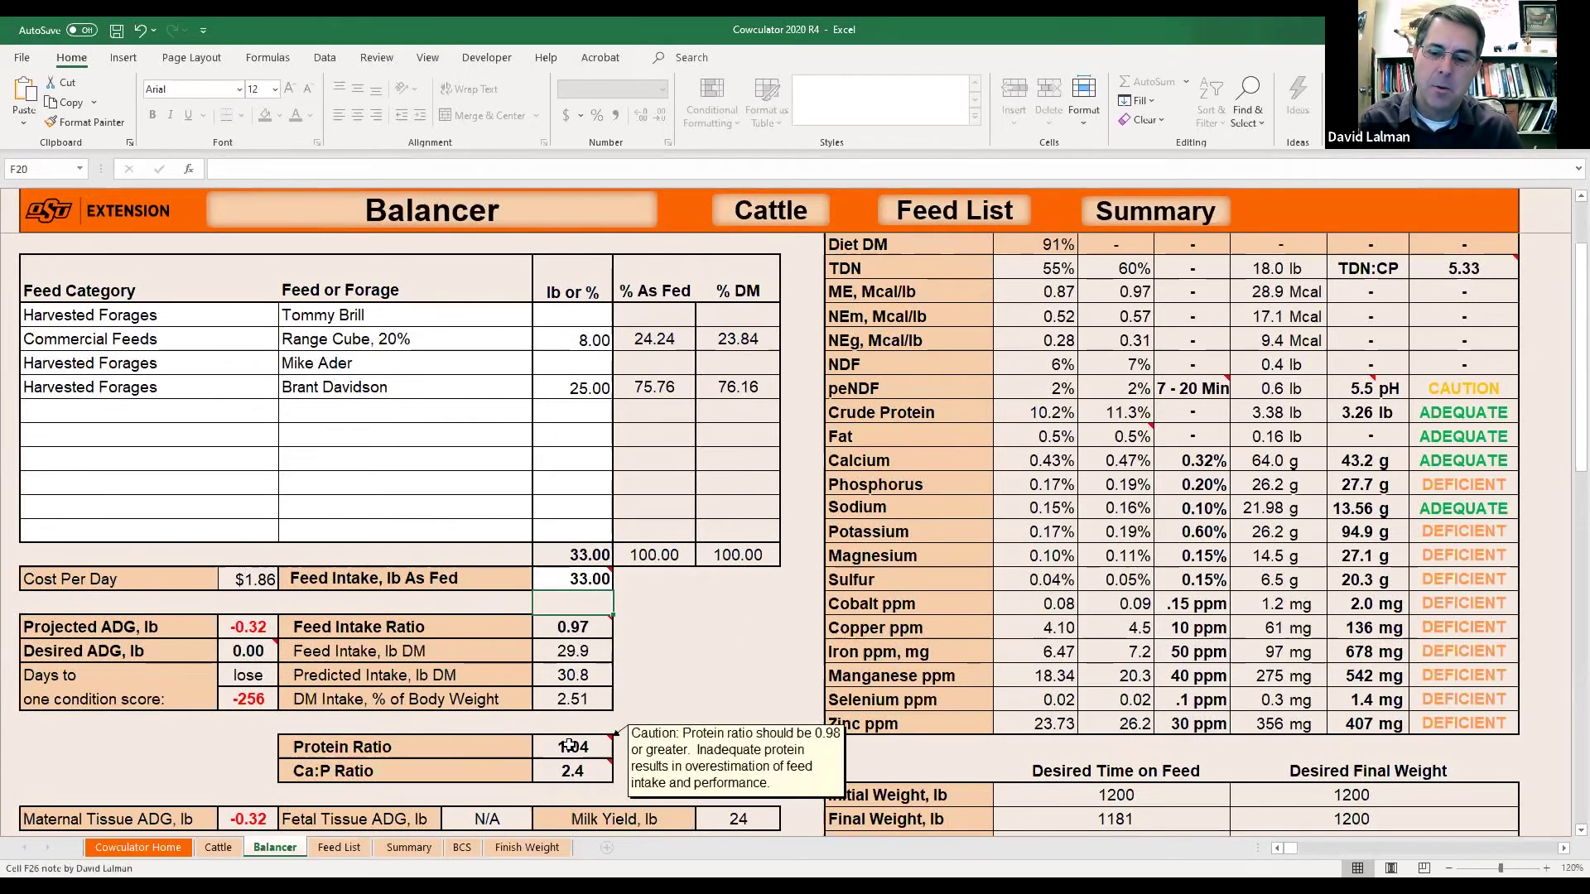
{"action": "left_click", "coordinate": [575, 629]}
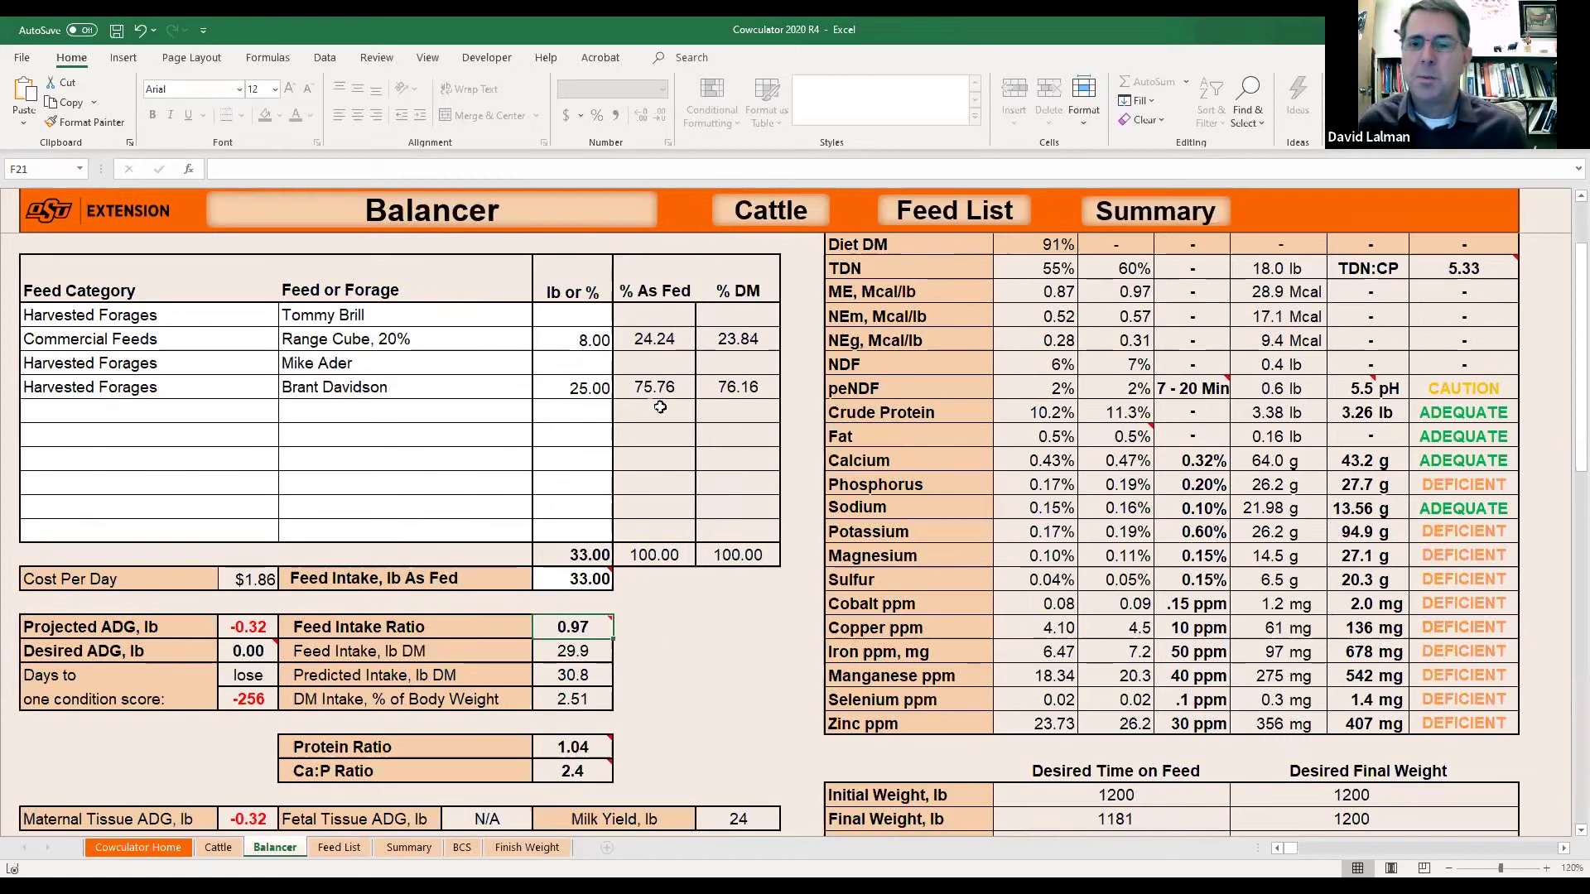
{"action": "left_click", "coordinate": [593, 341]}
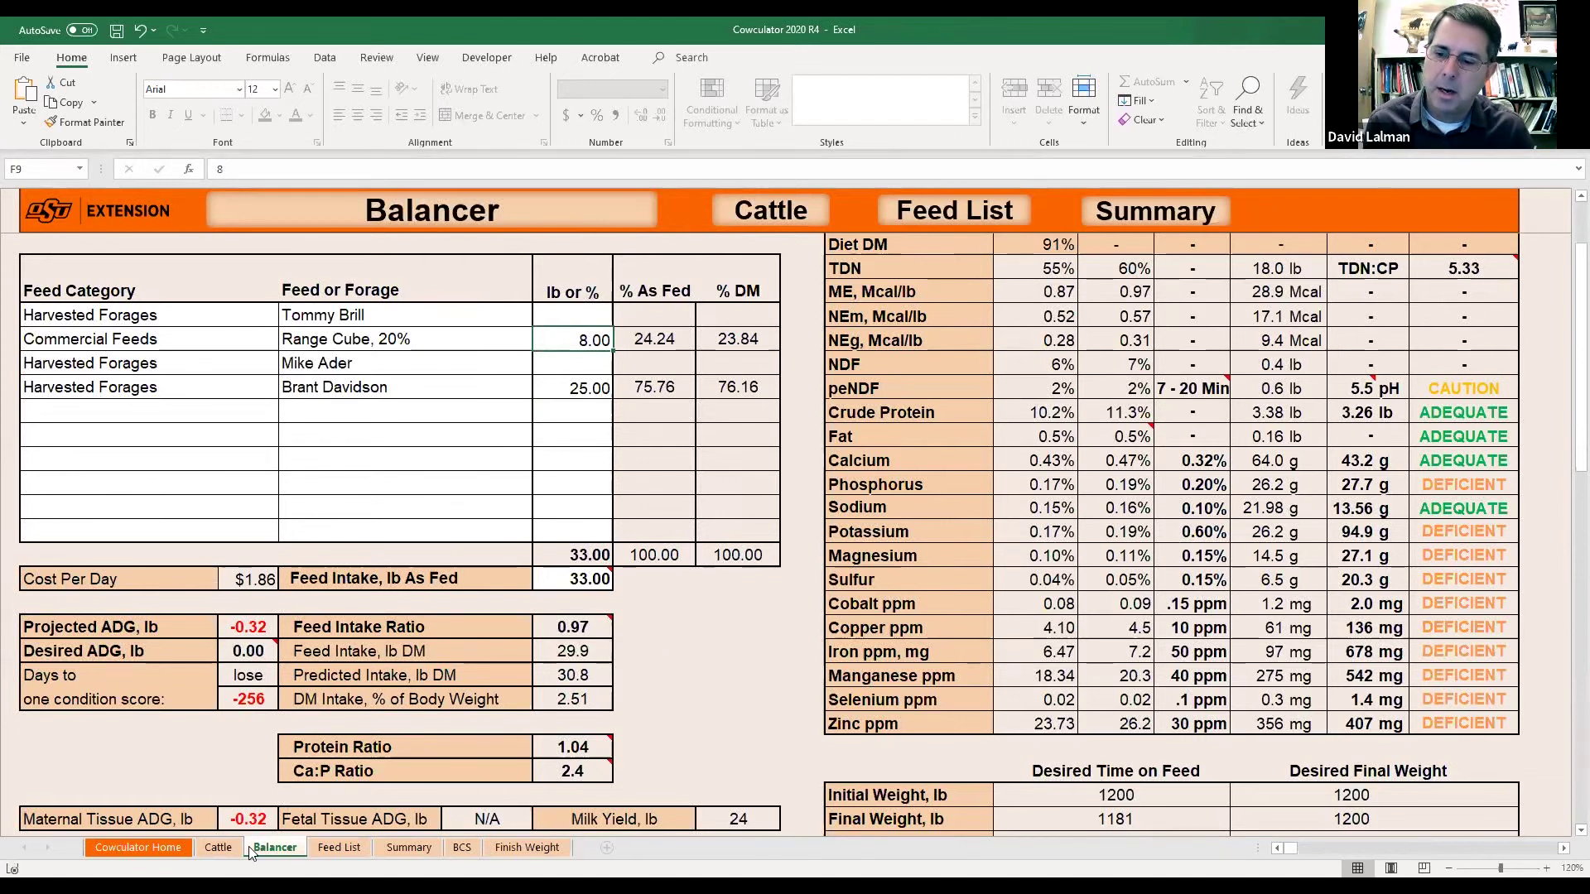
Switch the class of cattle to Late Gestation, Dry Cow and return to the Balancer sheet.
{"action": "left_click", "coordinate": [218, 847]}
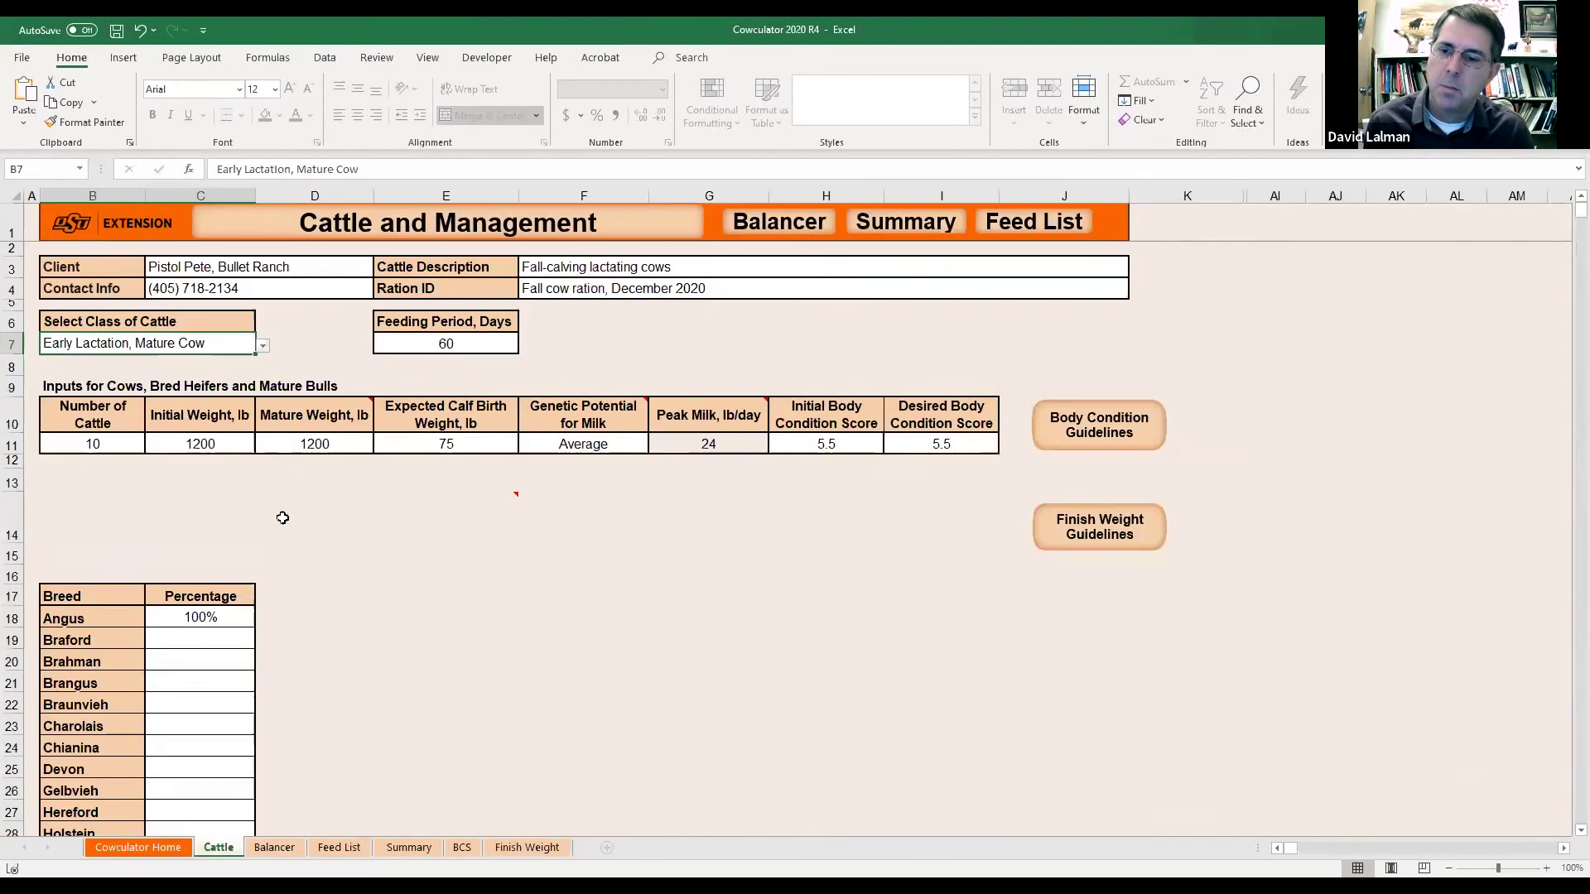
{"action": "left_click", "coordinate": [262, 345]}
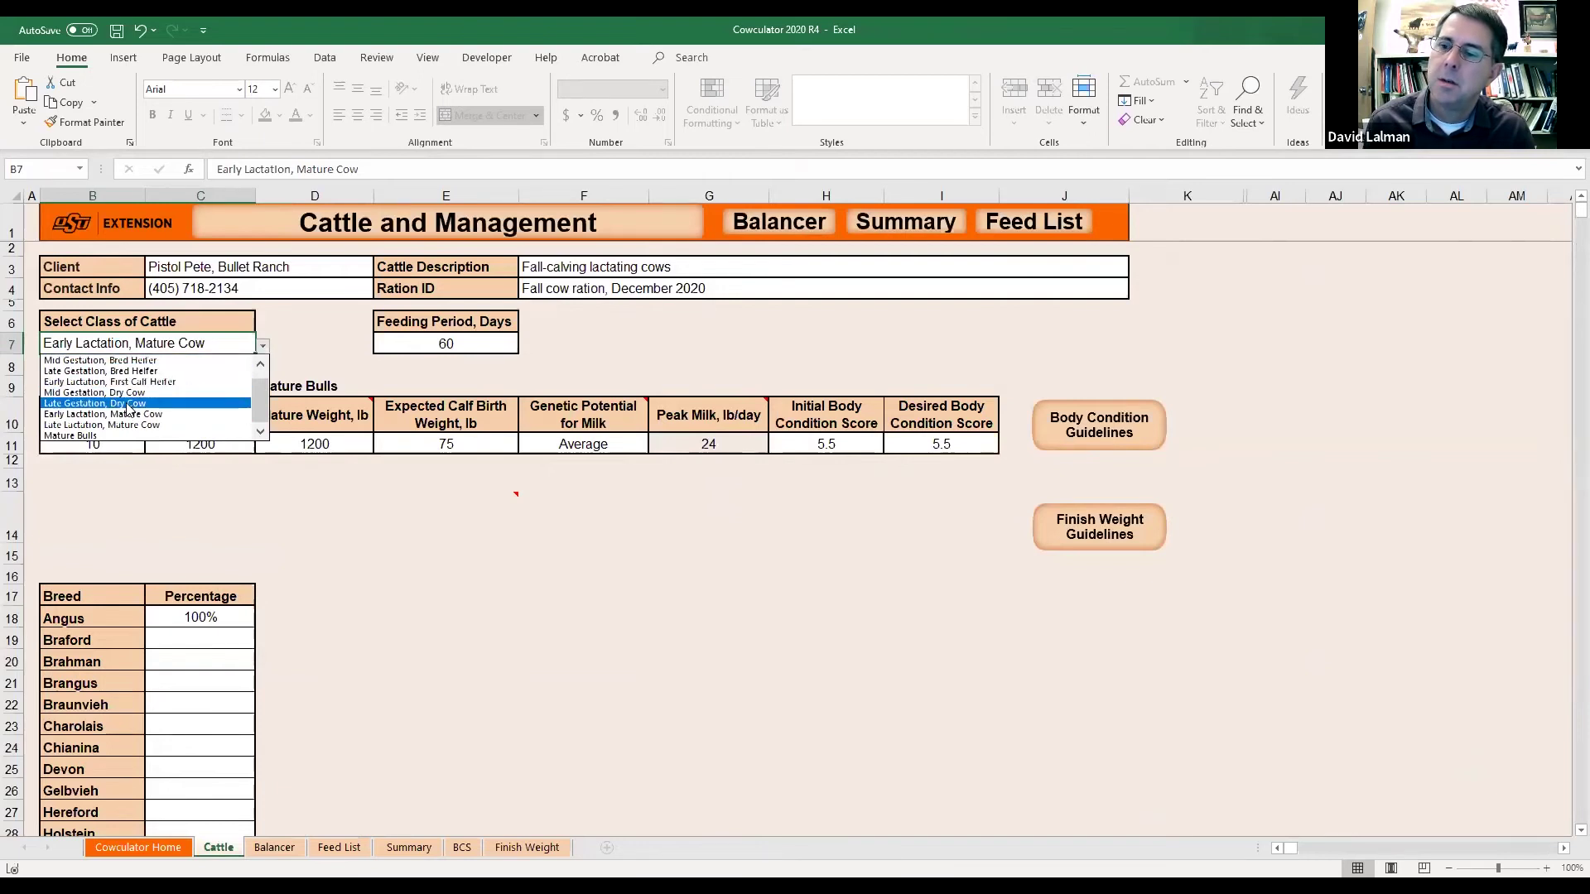
{"action": "left_click", "coordinate": [129, 404]}
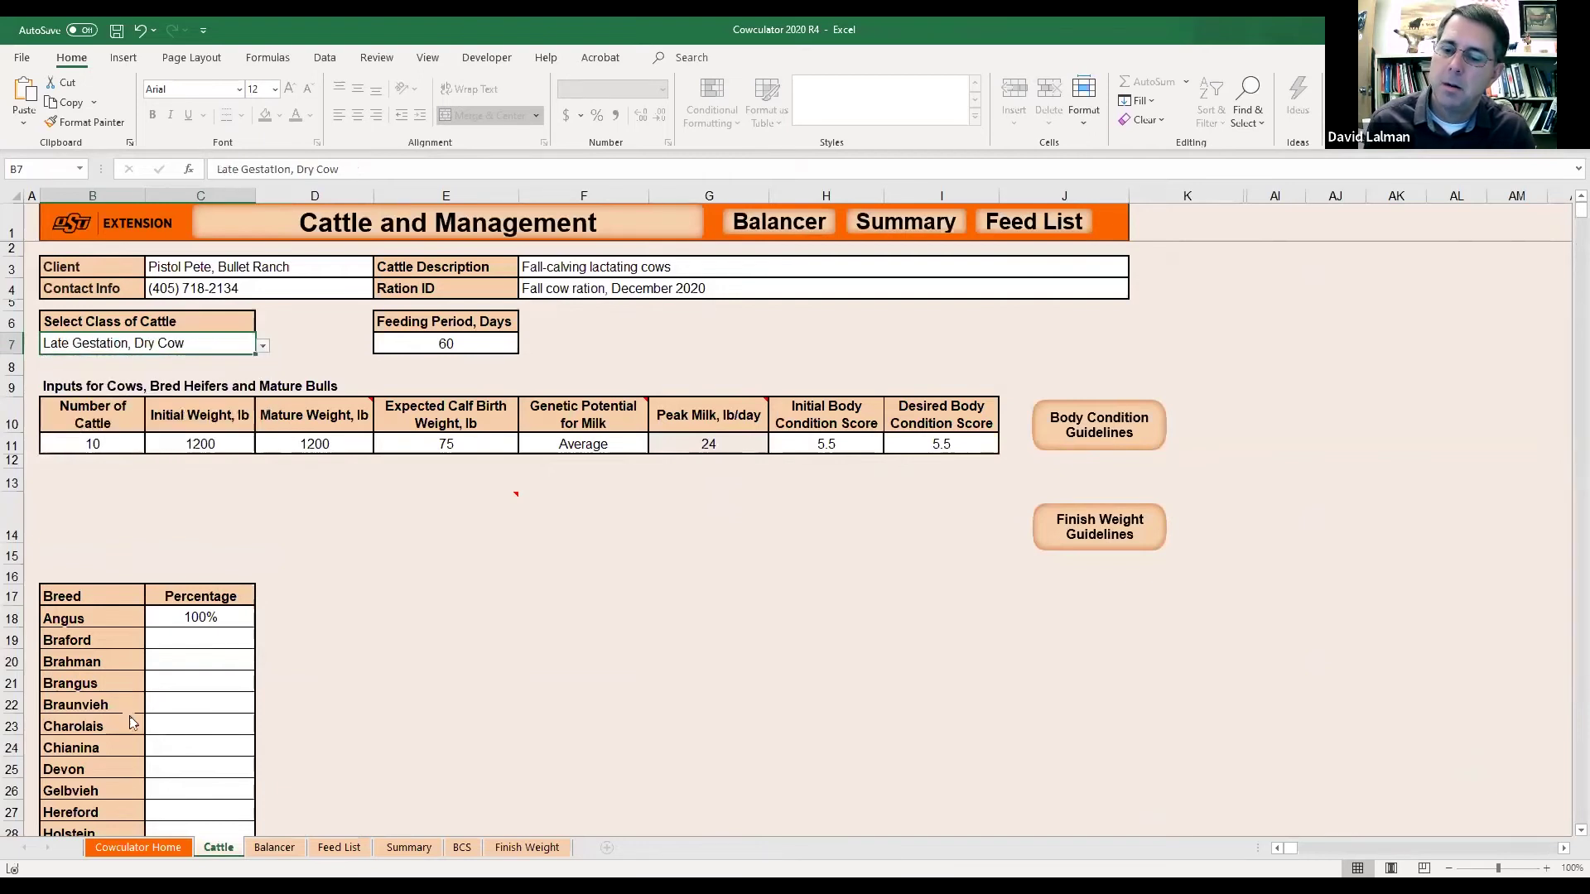
{"action": "left_click", "coordinate": [274, 848]}
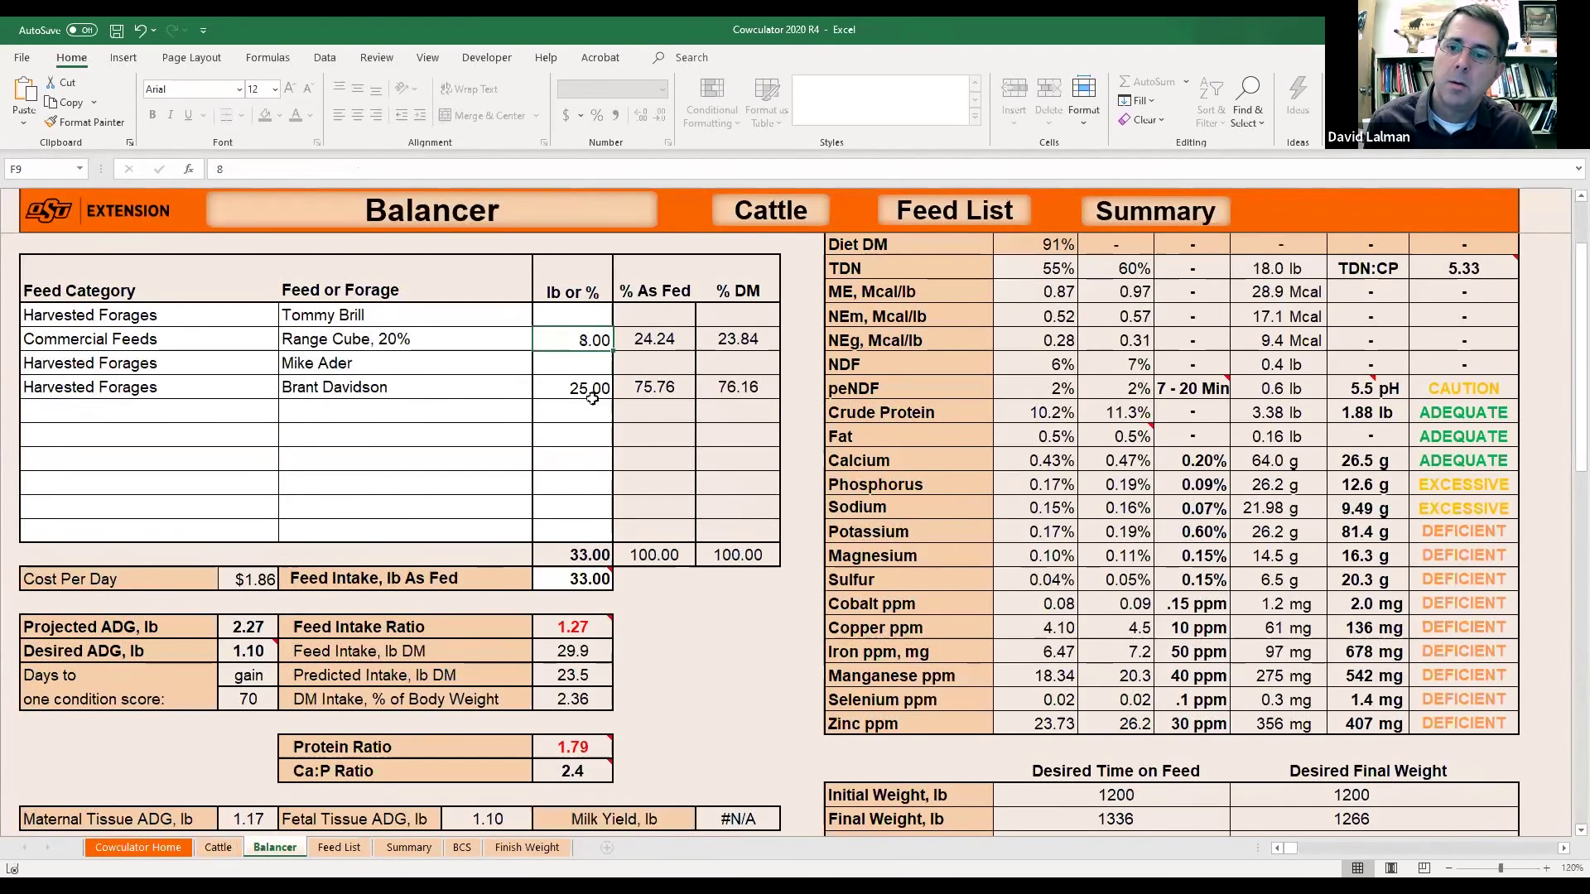
Enter 3 lb range cube, 22.5 lb hay and 25.5 lb as-fed feed intake.
{"action": "type", "text": "3"}
{"action": "key", "text": "Return"}
{"action": "key", "text": "Return"}
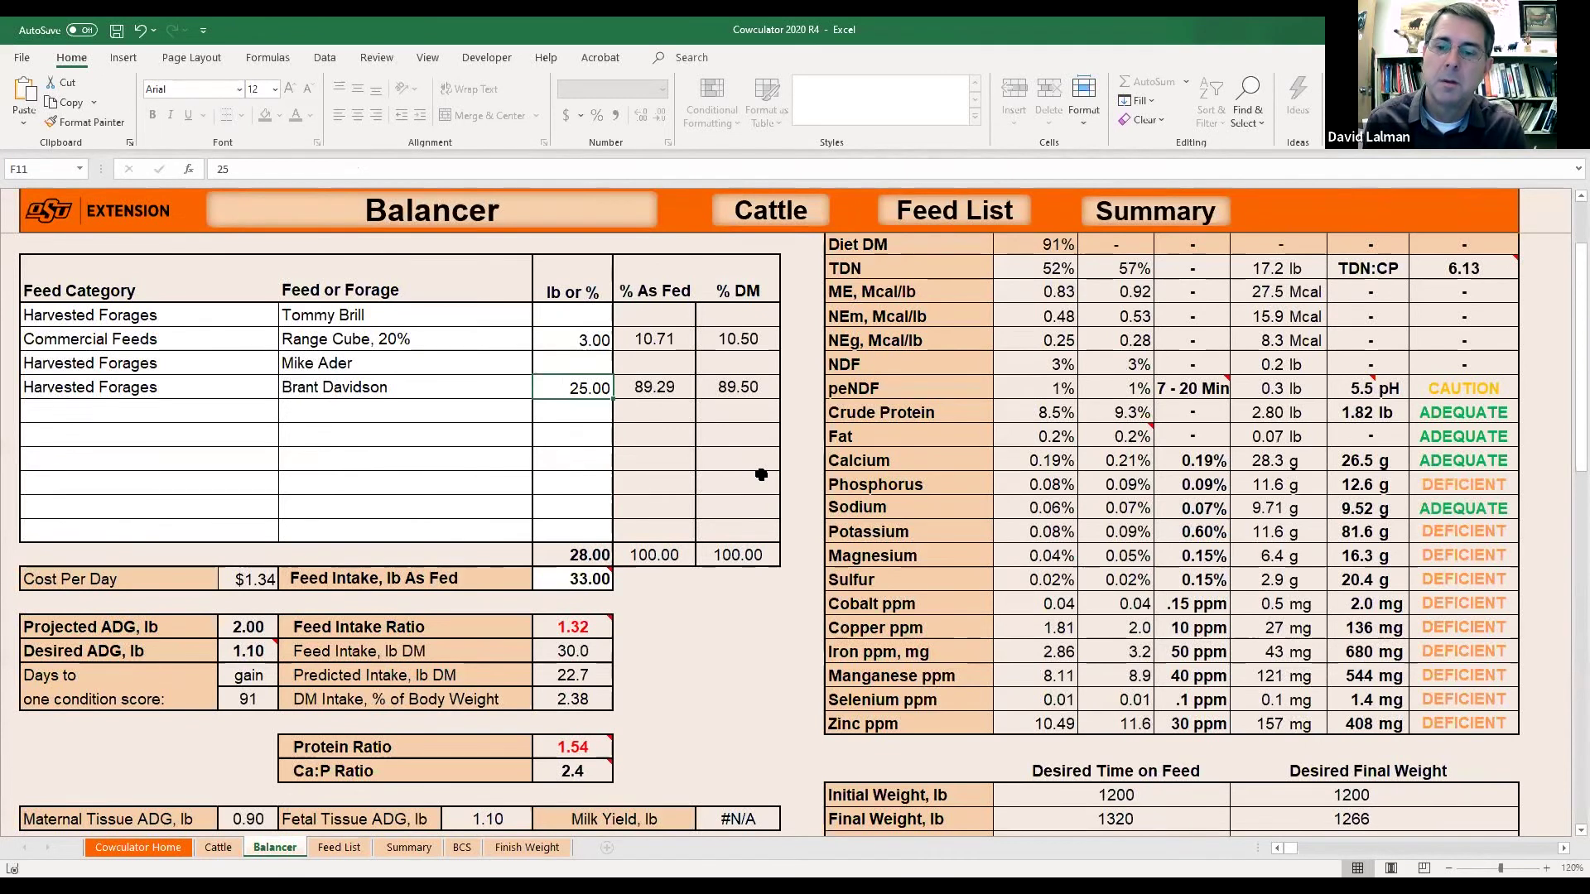
{"action": "type", "text": "22.5"}
{"action": "key", "text": "Return"}
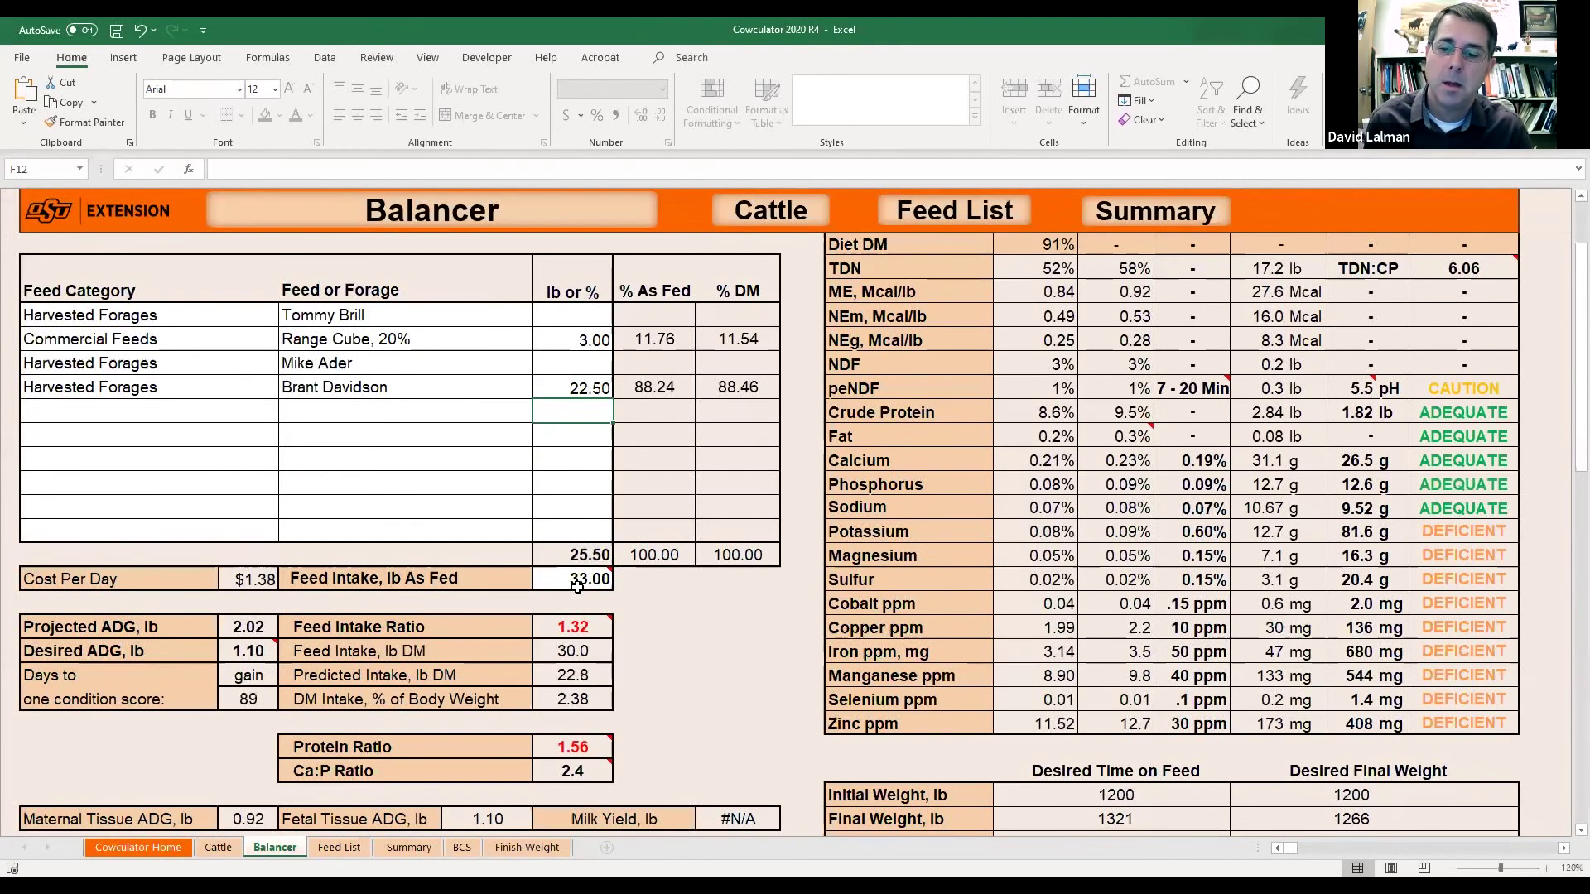
{"action": "left_click", "coordinate": [577, 584]}
{"action": "type", "text": "25.5"}
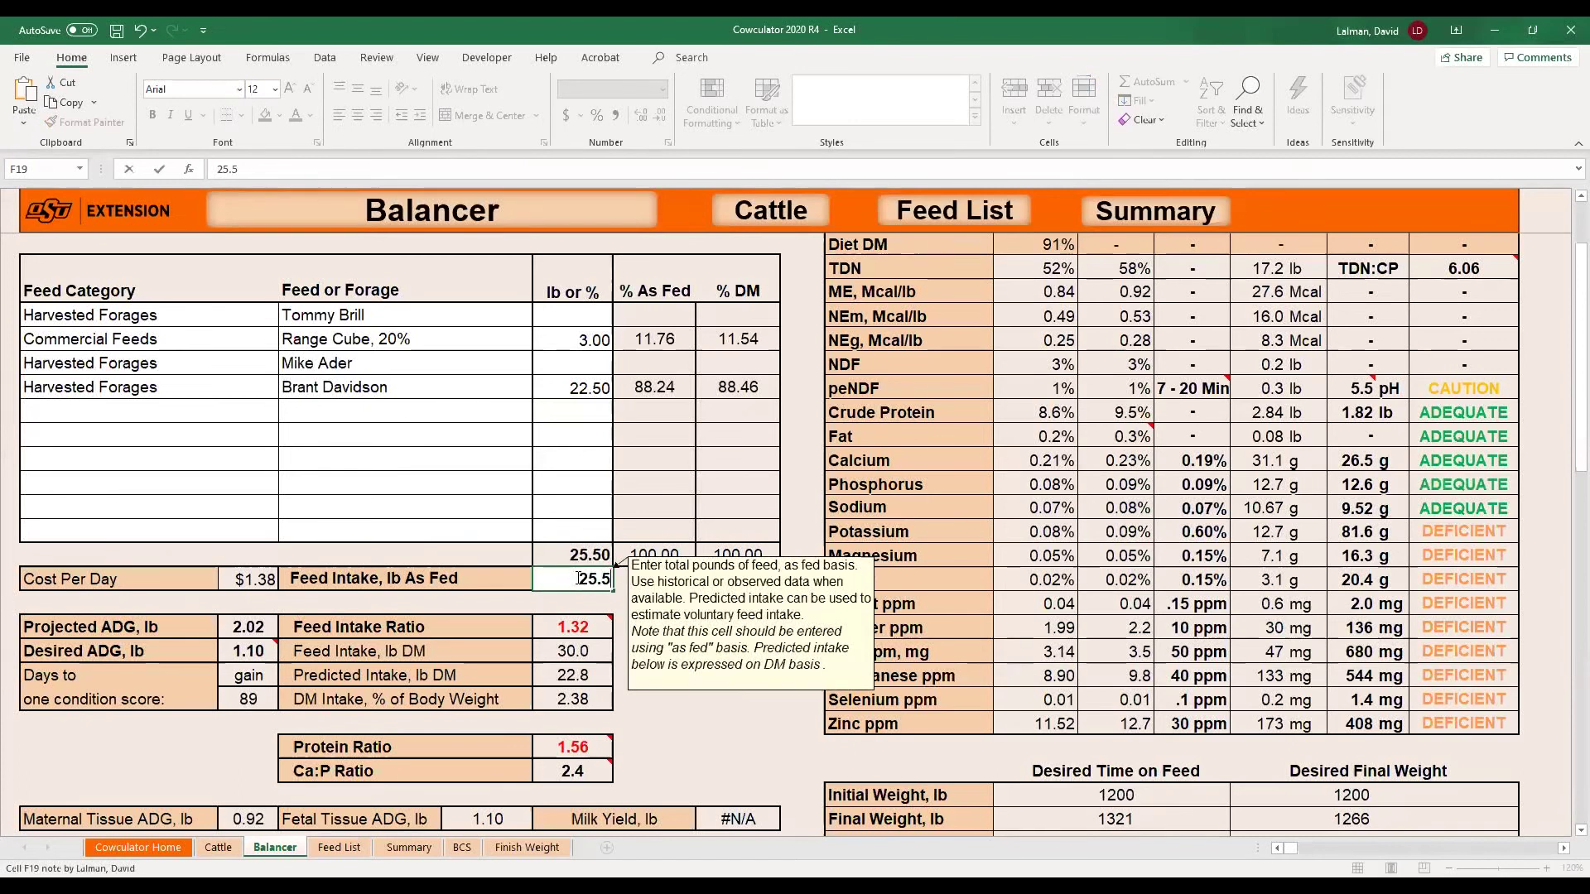
{"action": "key", "text": "Return"}
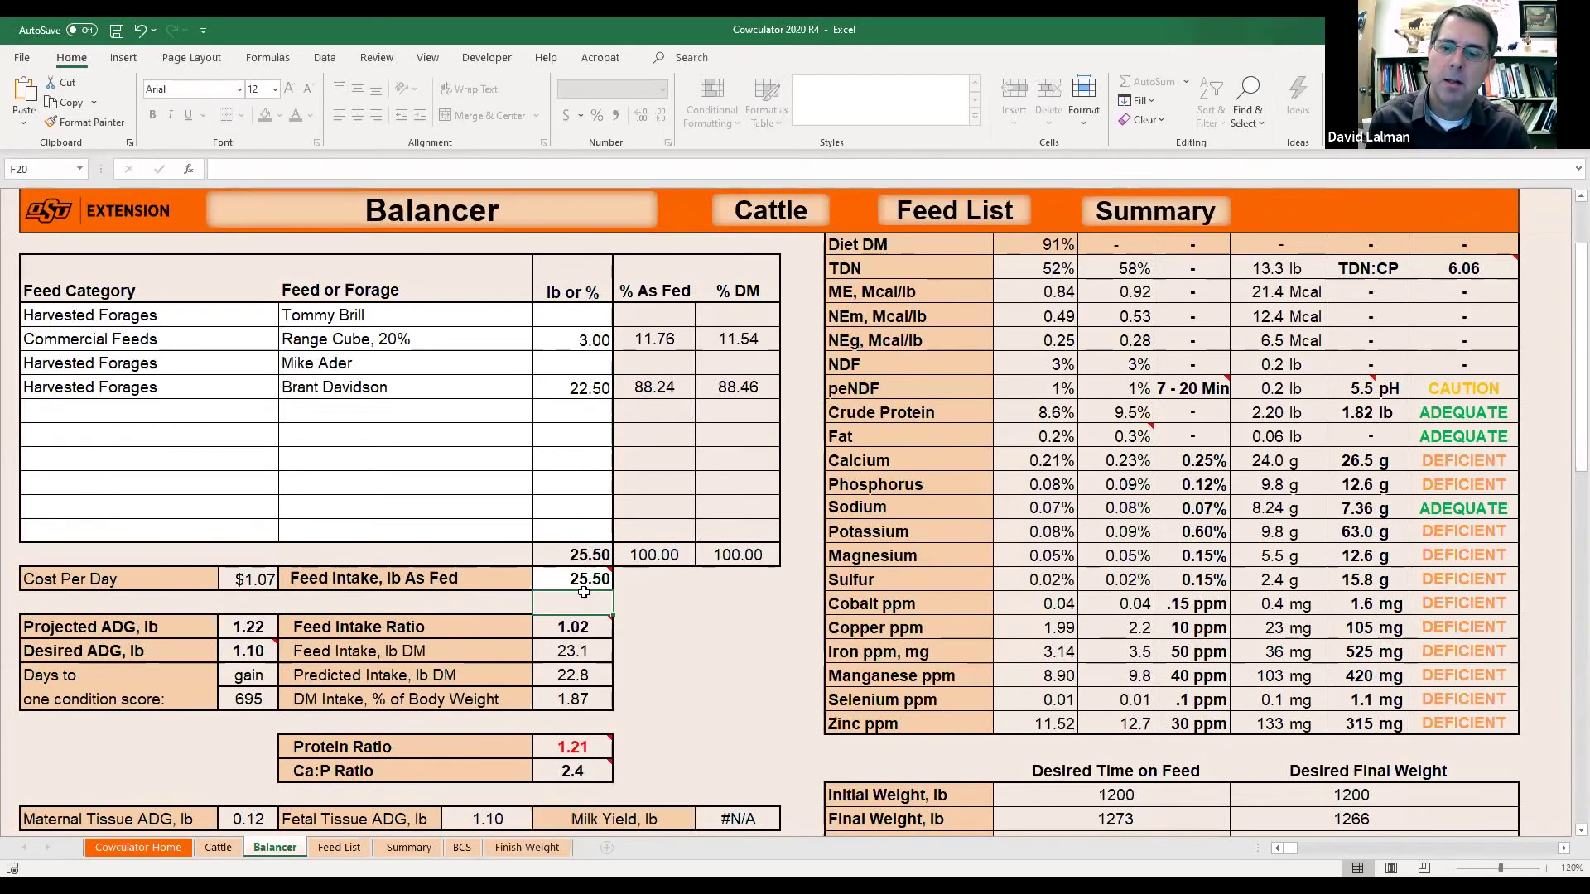
{"action": "mouse_move", "coordinate": [583, 628]}
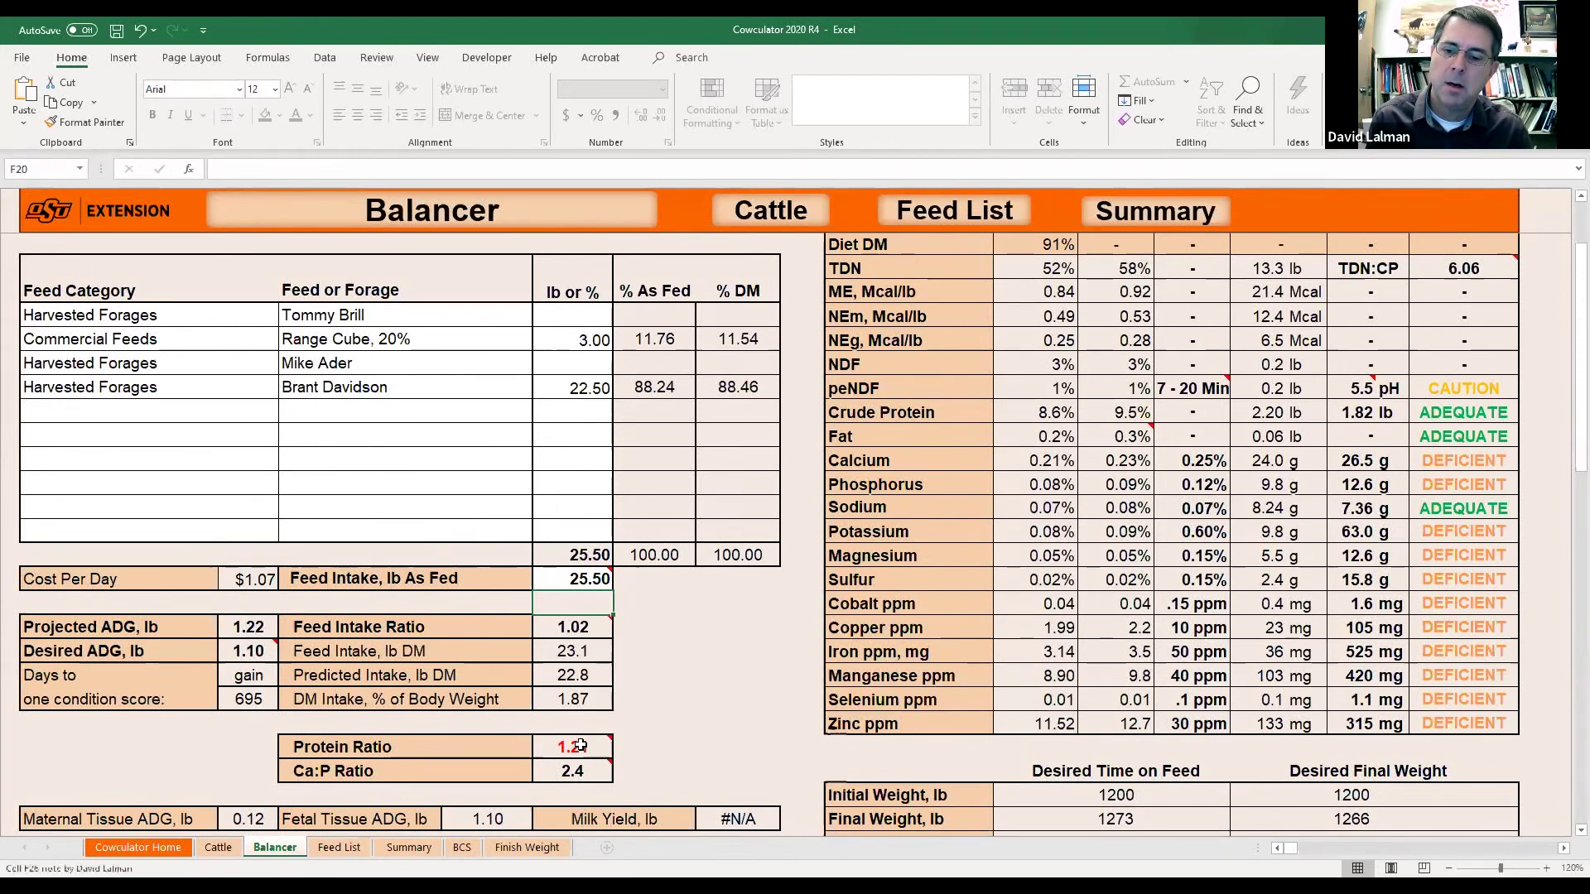
{"action": "mouse_move", "coordinate": [582, 746]}
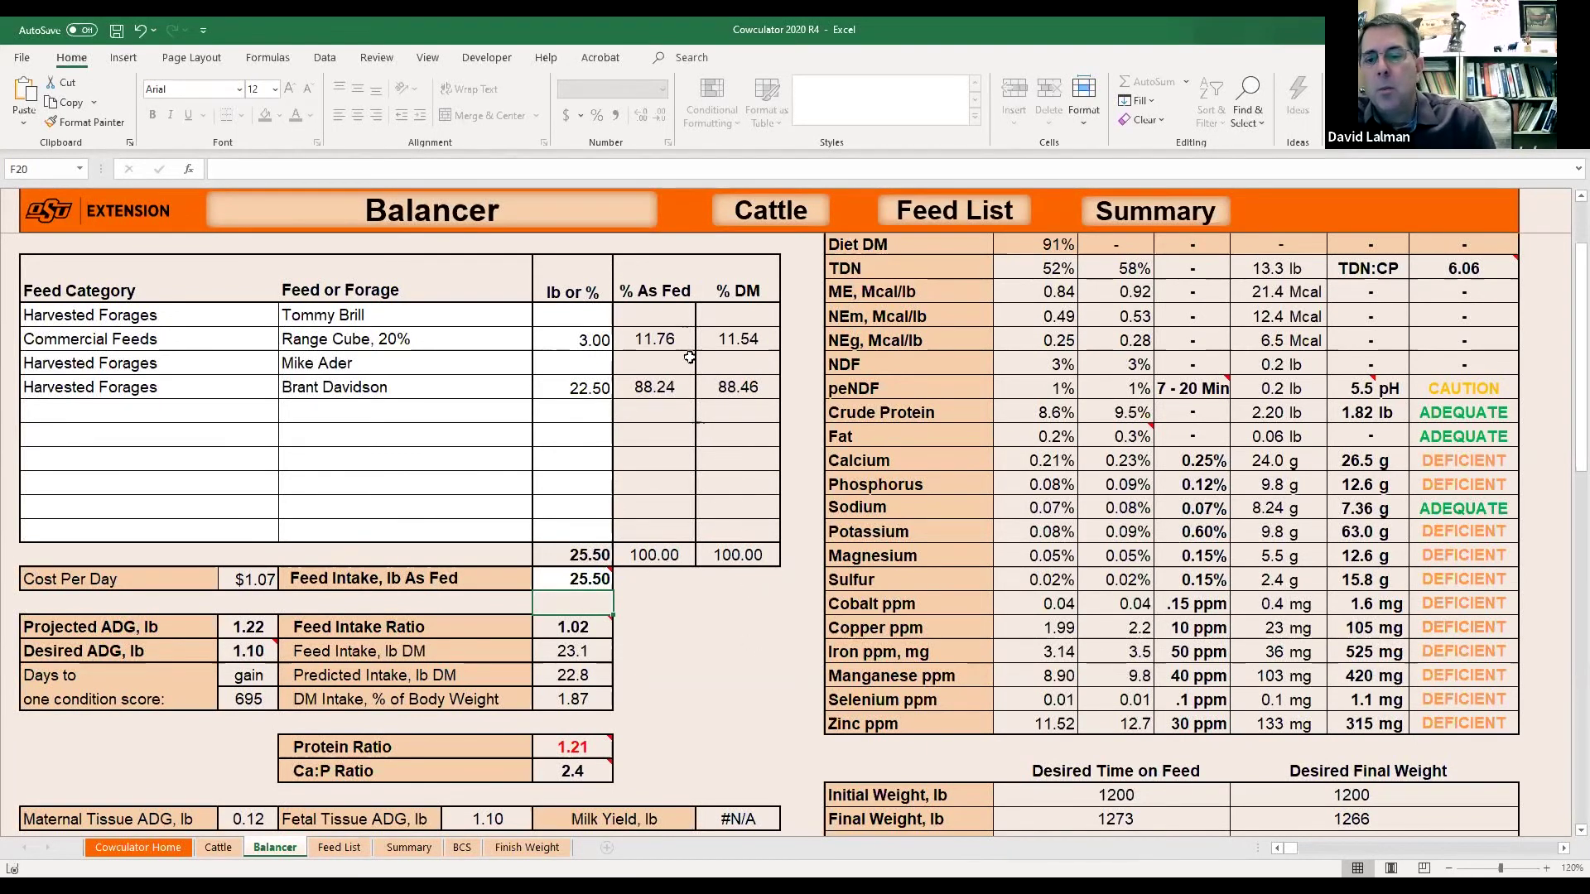
{"action": "left_click", "coordinate": [592, 341]}
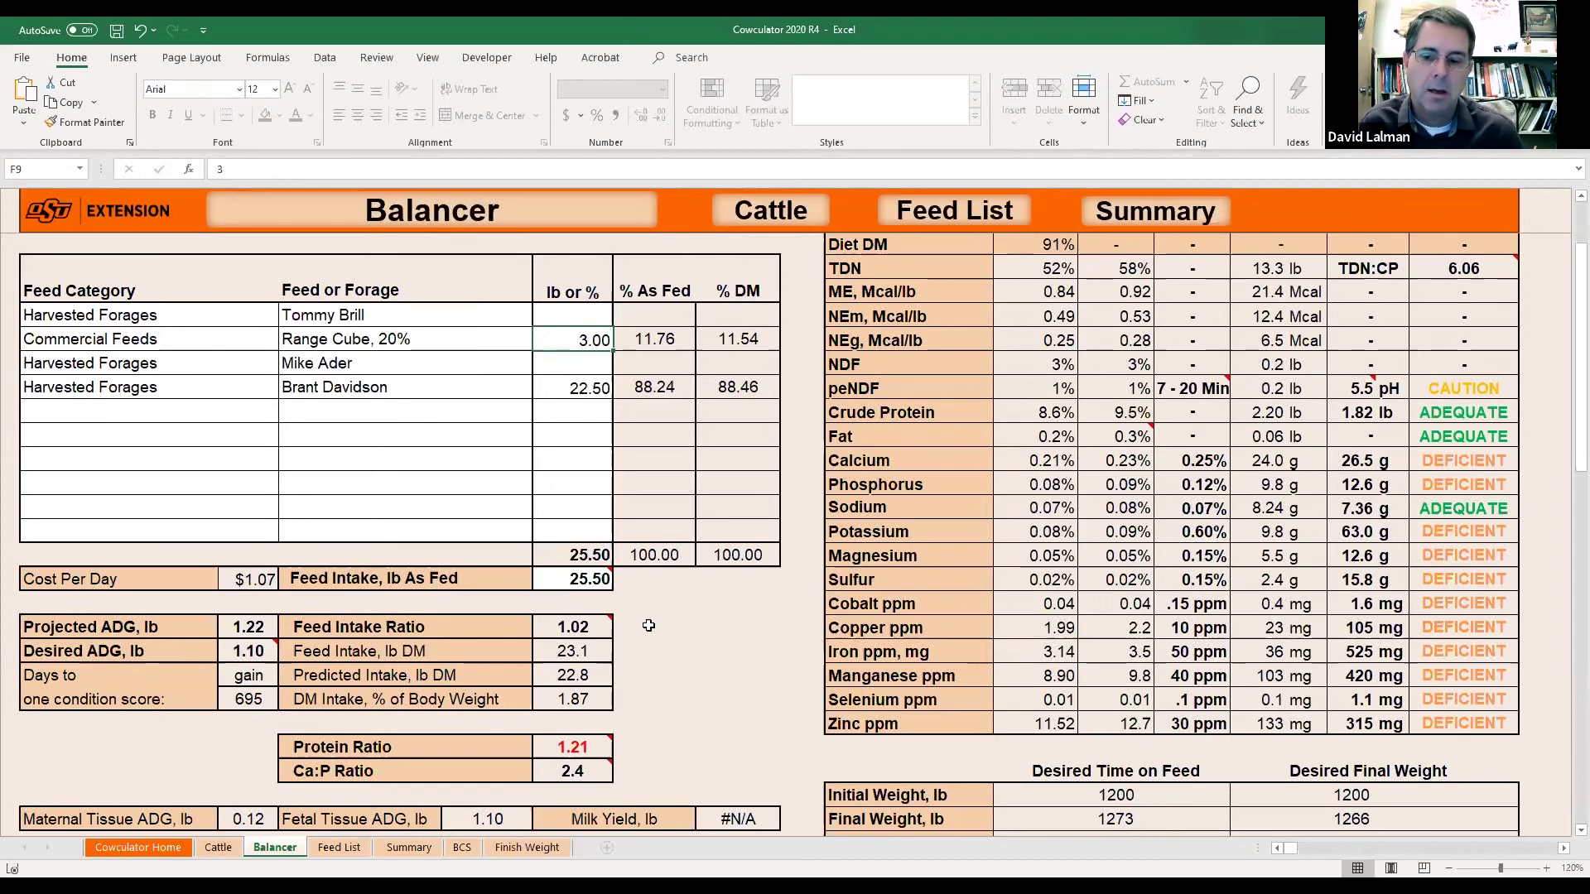
Add Prairie Hay, vegetative as a new feed in the row below the hay.
{"action": "scroll", "coordinate": [649, 626], "scroll_direction": "up", "scroll_amount": 1}
{"action": "left_click", "coordinate": [406, 480]}
{"action": "left_click", "coordinate": [539, 483]}
{"action": "scroll", "coordinate": [531, 572], "scroll_direction": "down", "scroll_amount": 2}
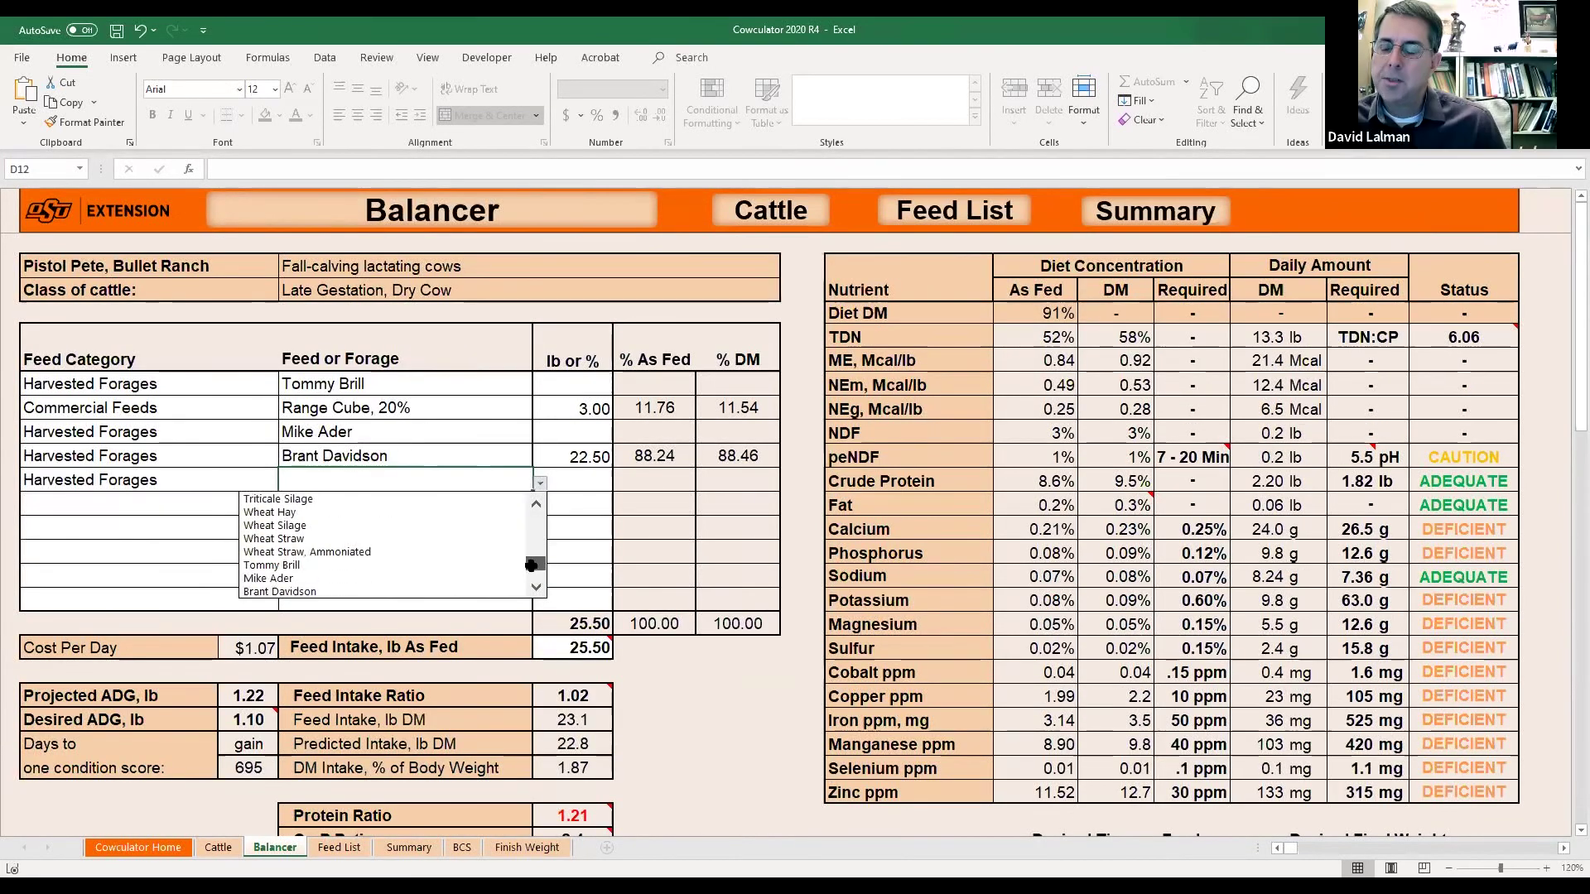
{"action": "left_click_drag", "start_coordinate": [527, 577], "coordinate": [533, 540]}
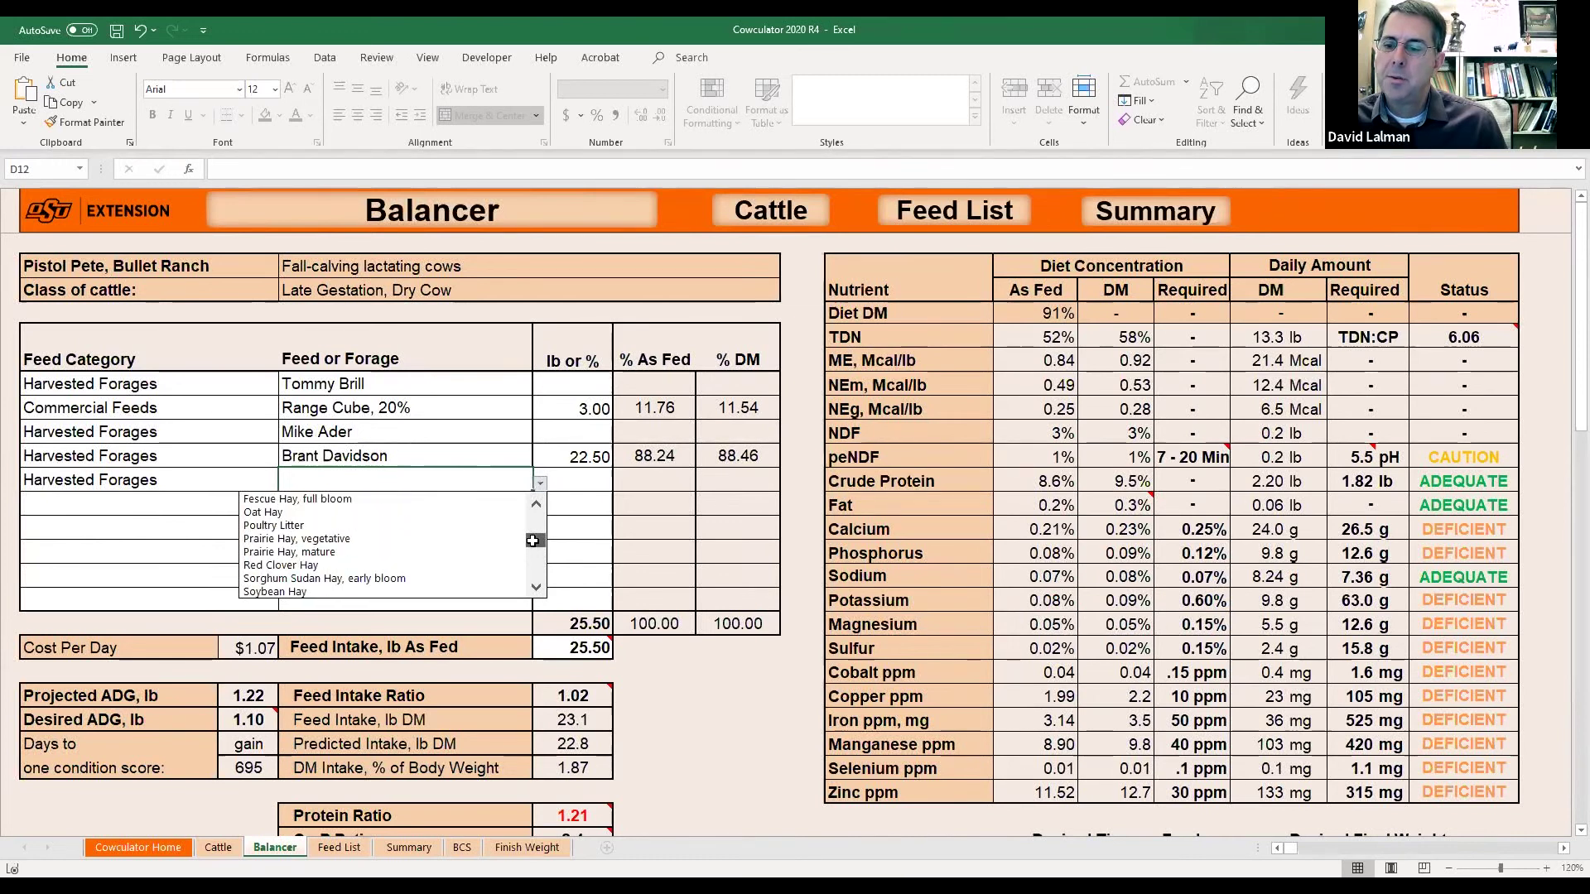
{"action": "left_click", "coordinate": [366, 539]}
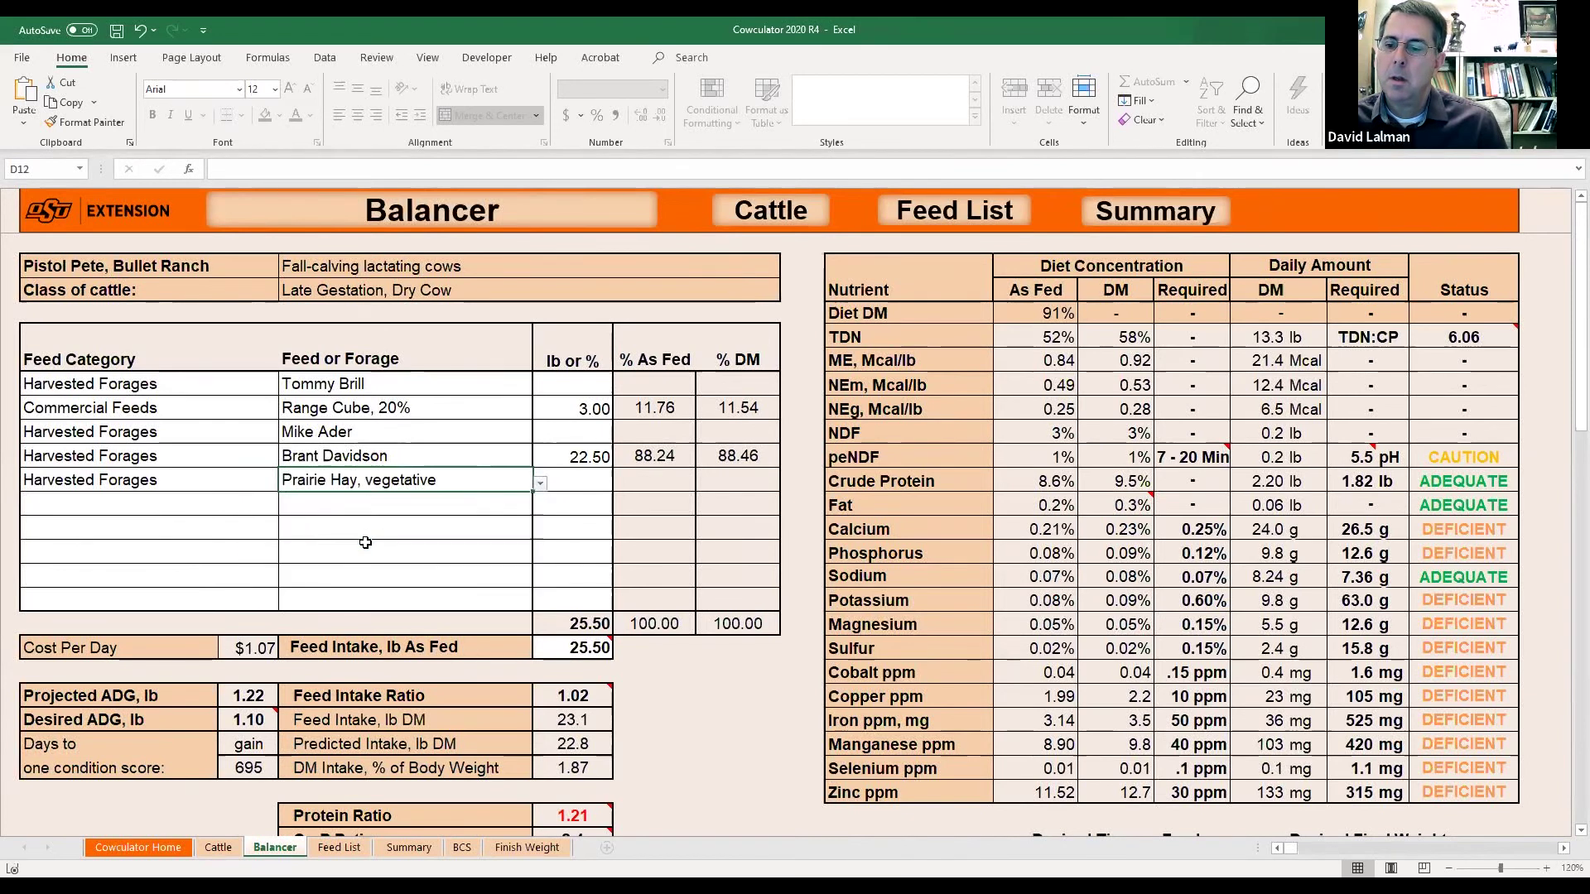
{"action": "left_click", "coordinate": [560, 475]}
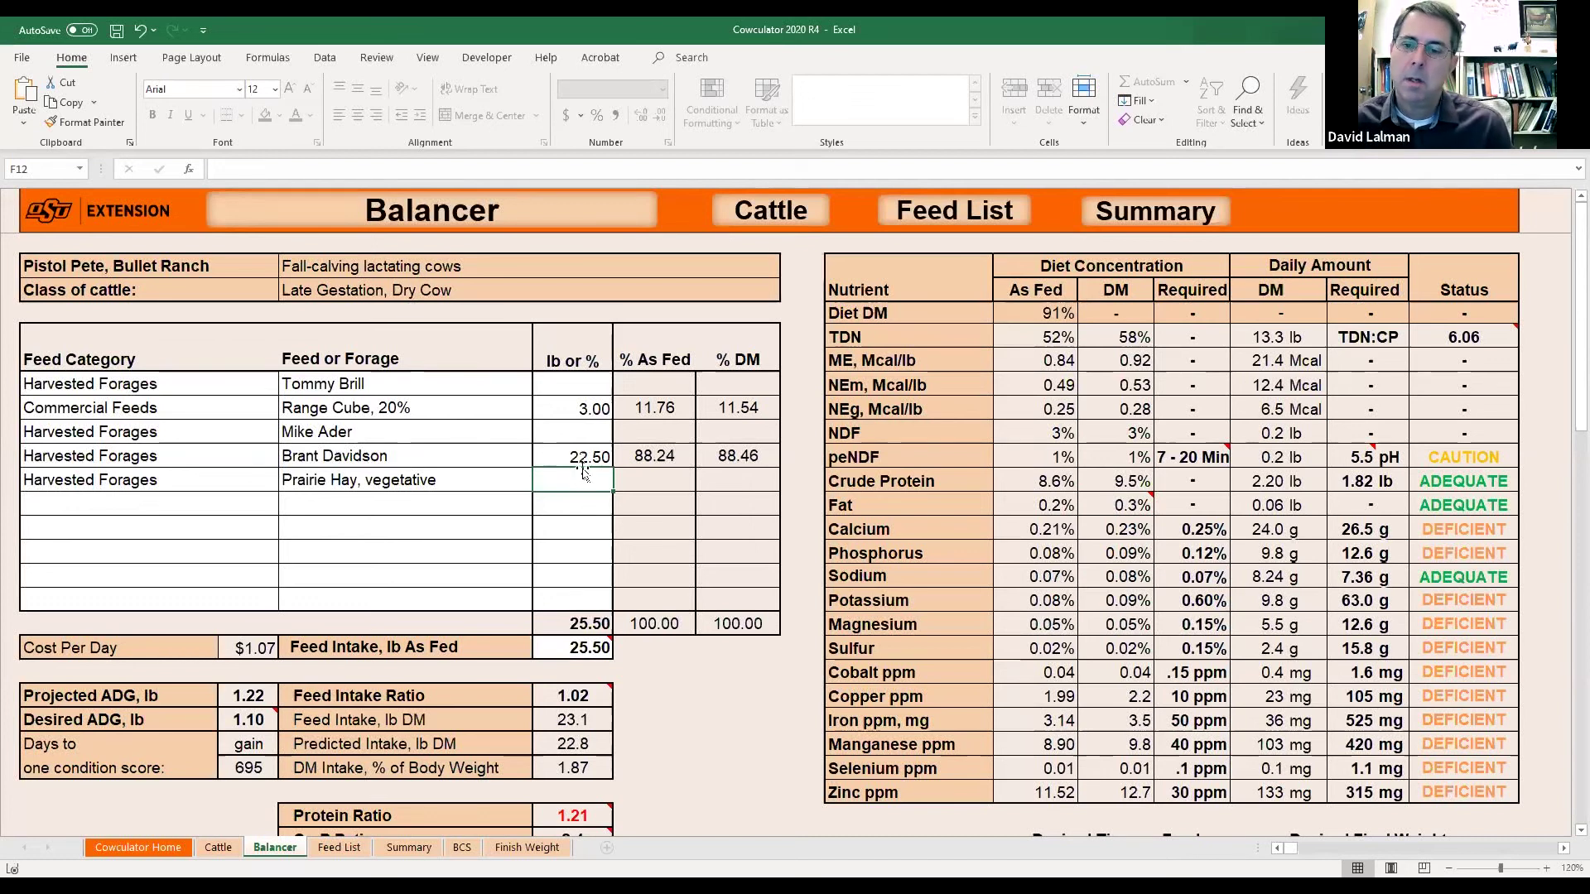
Clear the range cube and old 22.50 hay amounts, then set prairie hay and intake to 25 lb.
{"action": "left_click", "coordinate": [586, 414]}
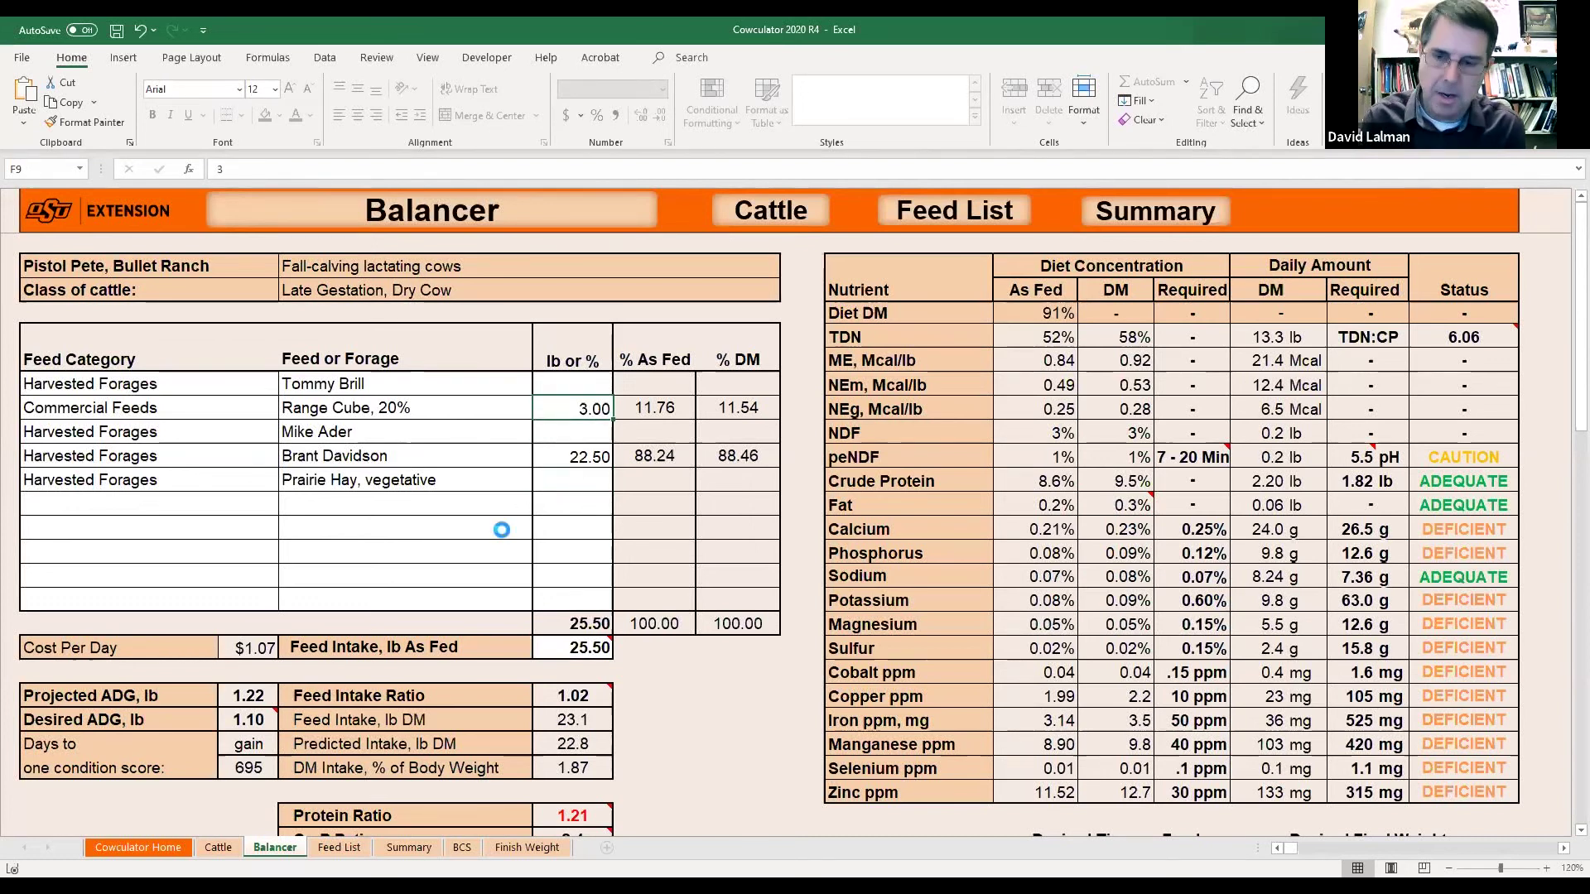
{"action": "key", "text": "Delete"}
{"action": "key", "text": "Down"}
{"action": "key", "text": "Down"}
{"action": "key", "text": "Down"}
{"action": "key", "text": "Delete"}
{"action": "key", "text": "Down"}
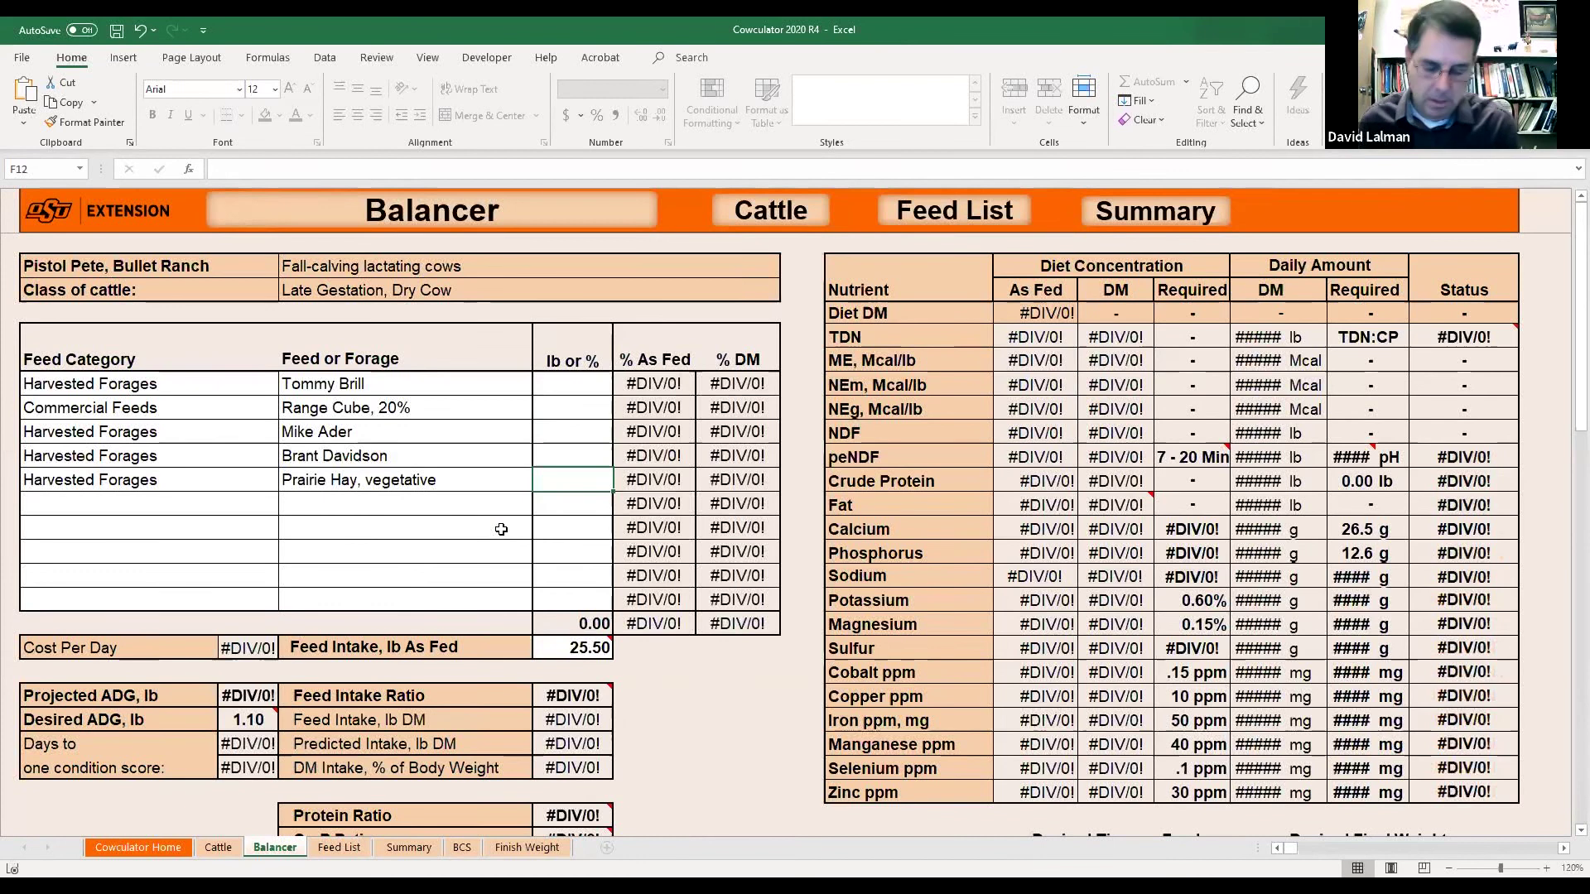
{"action": "type", "text": "25"}
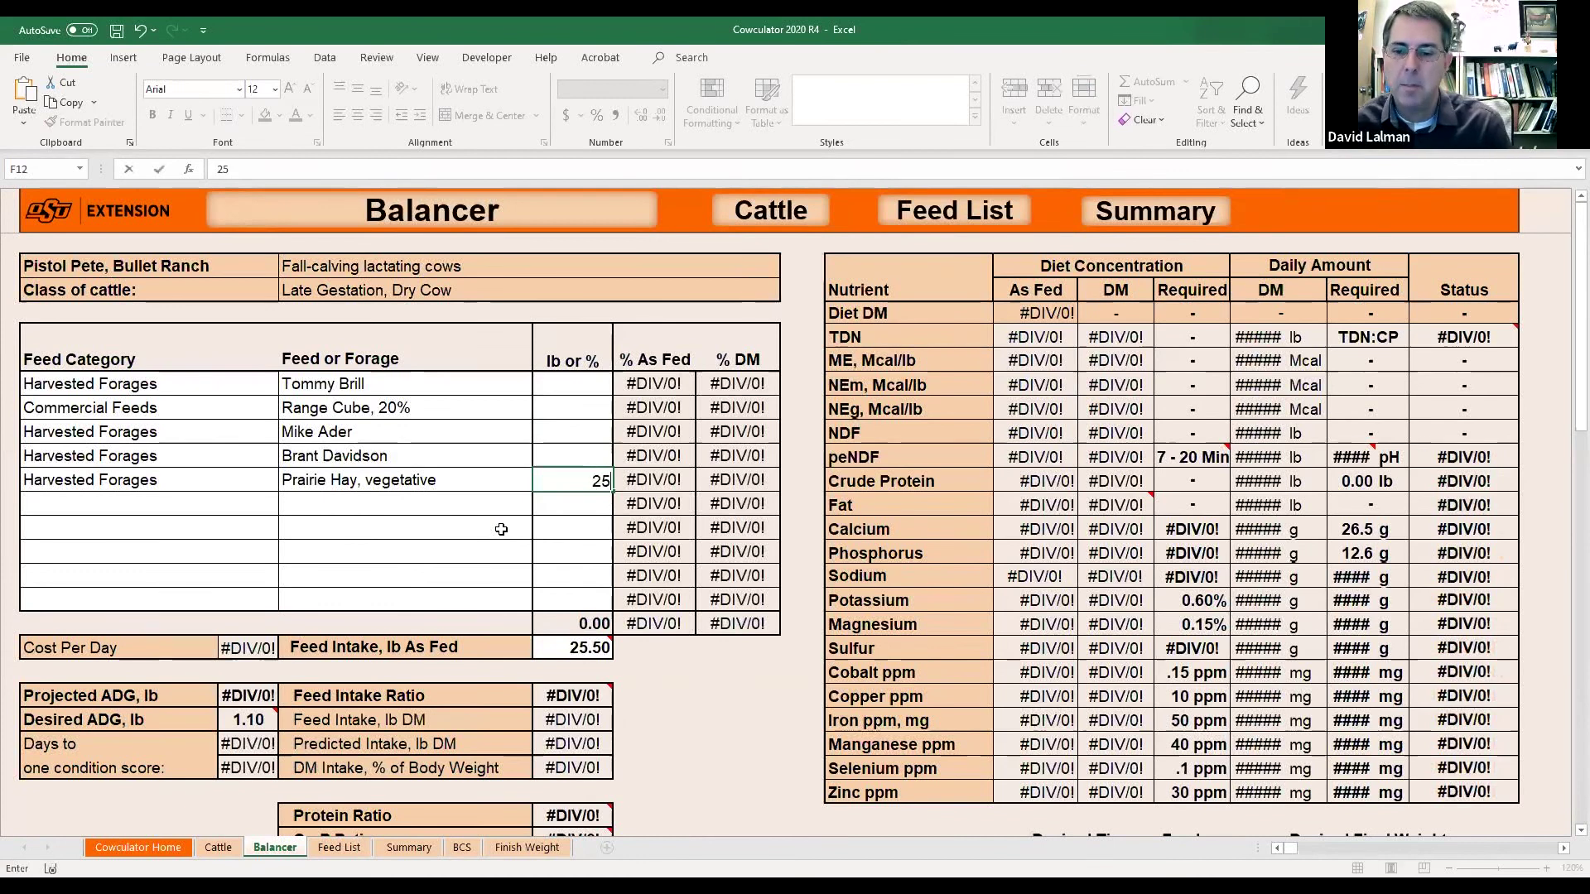
{"action": "key", "text": "Return"}
{"action": "key", "text": "Down"}
{"action": "key", "text": "Down"}
{"action": "key", "text": "Down"}
{"action": "key", "text": "Down"}
{"action": "key", "text": "Down"}
{"action": "type", "text": "25"}
{"action": "key", "text": "Return"}
{"action": "key", "text": "Up"}
{"action": "key", "text": "Up"}
{"action": "key", "text": "Up"}
{"action": "key", "text": "Up"}
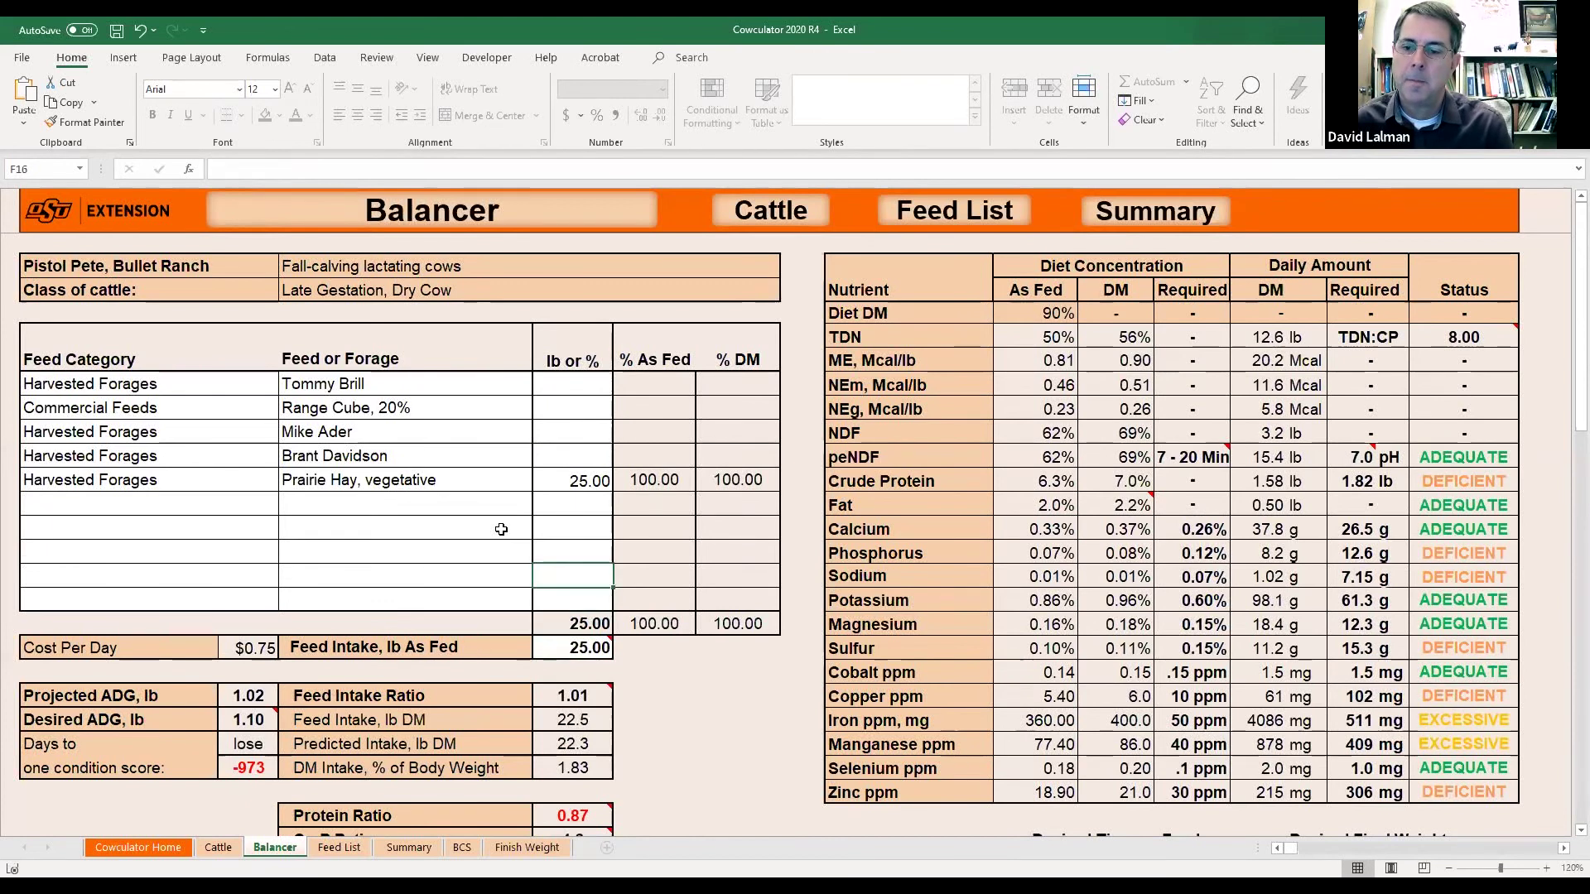
In row 13, pick Mineral and Vitamins, then B-350 RCRC Mineral, and enter 0.15 lb.
{"action": "left_click", "coordinate": [269, 505]}
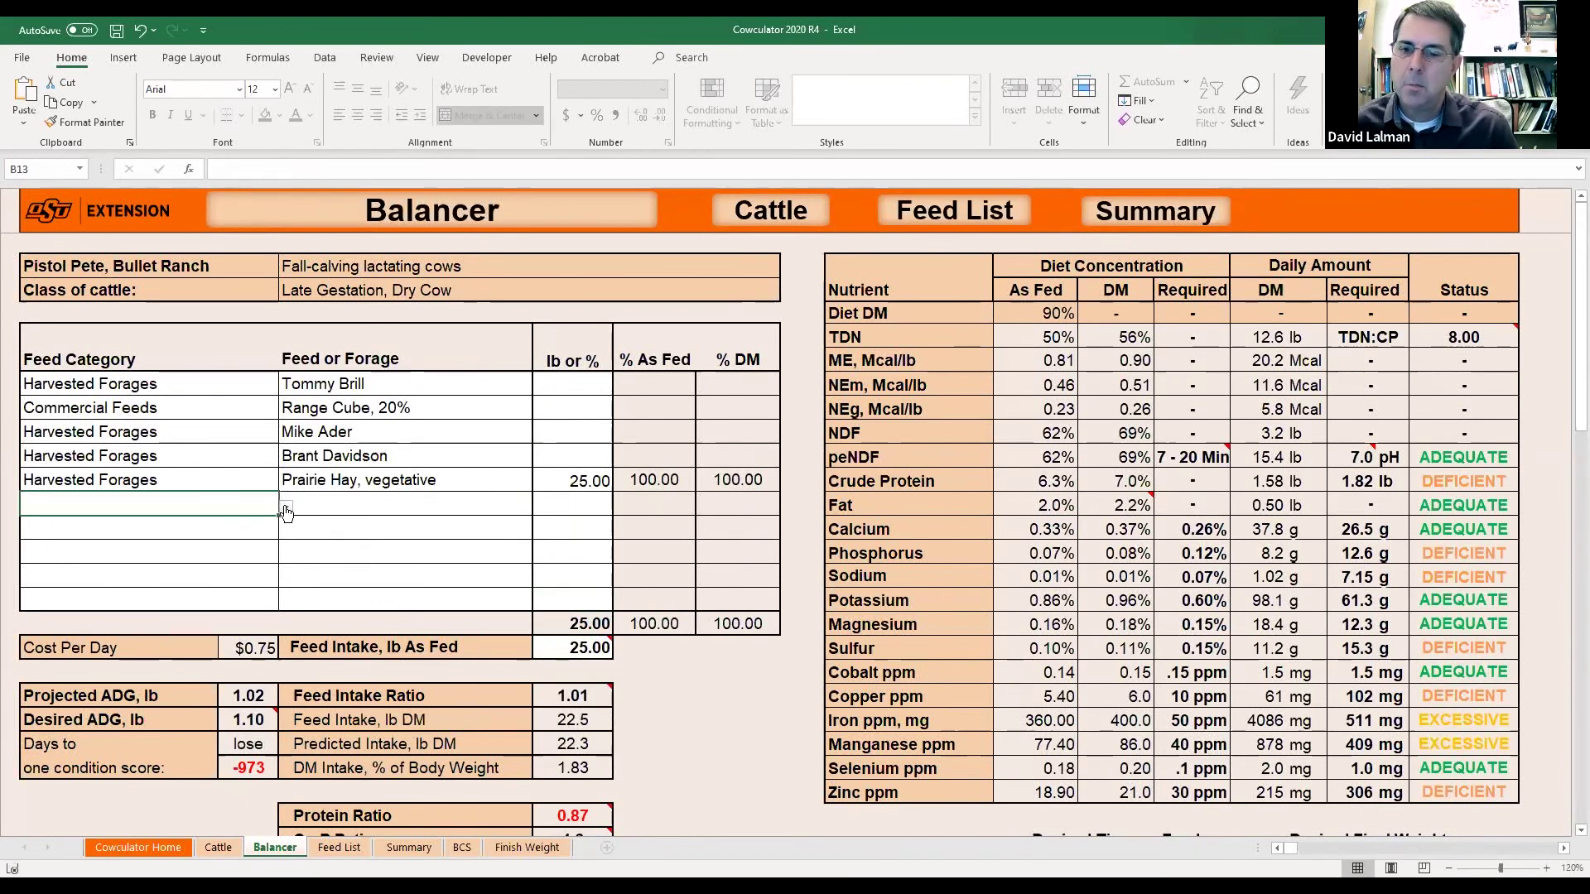
{"action": "left_click", "coordinate": [284, 505]}
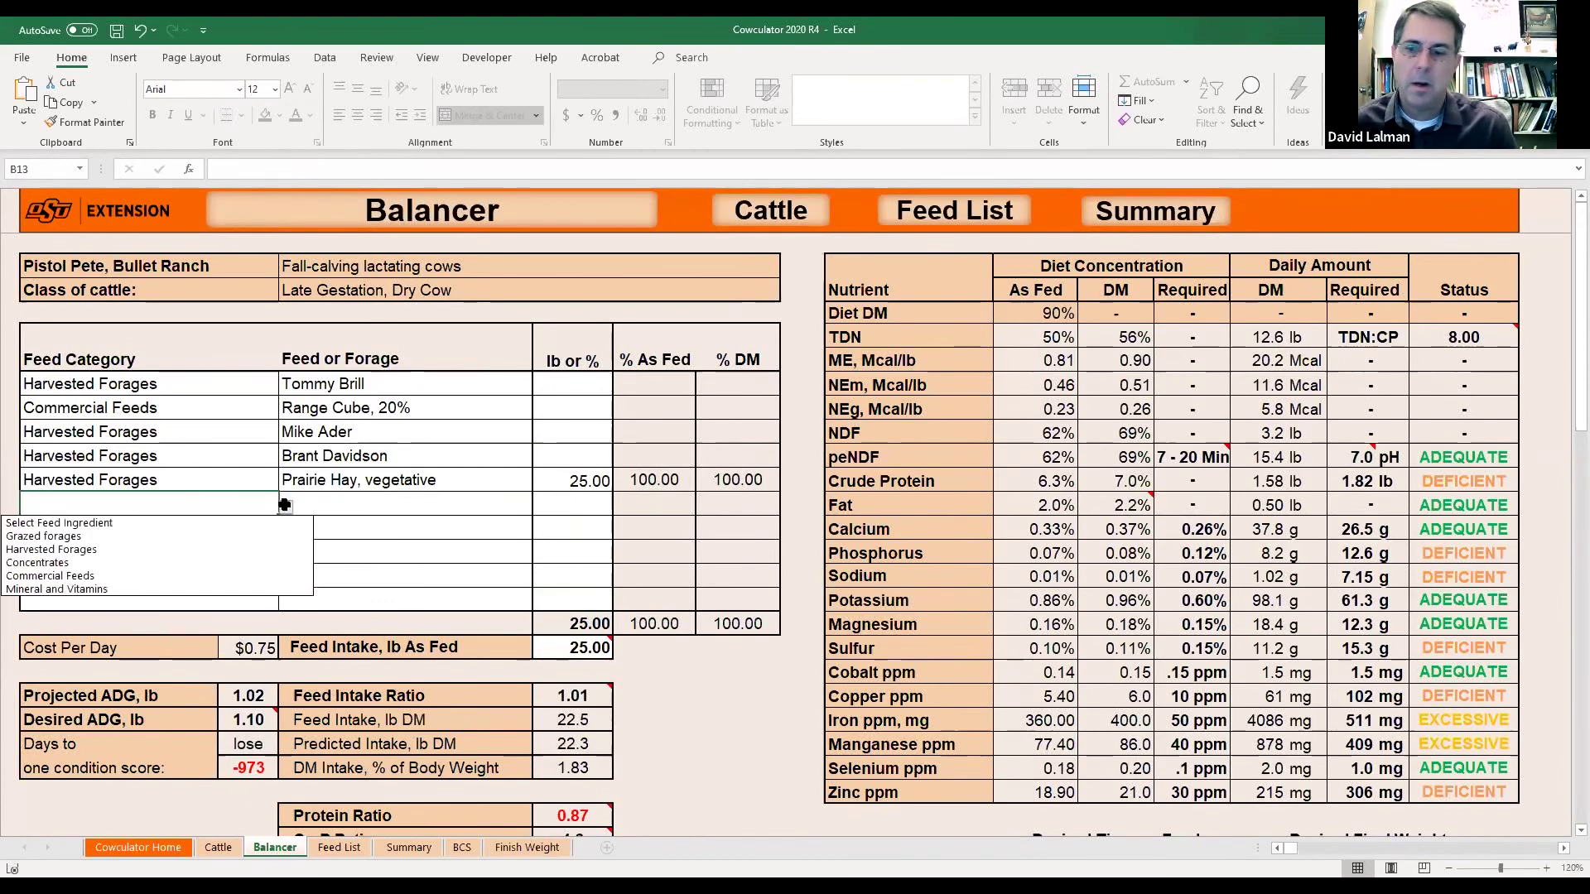
{"action": "left_click", "coordinate": [151, 589]}
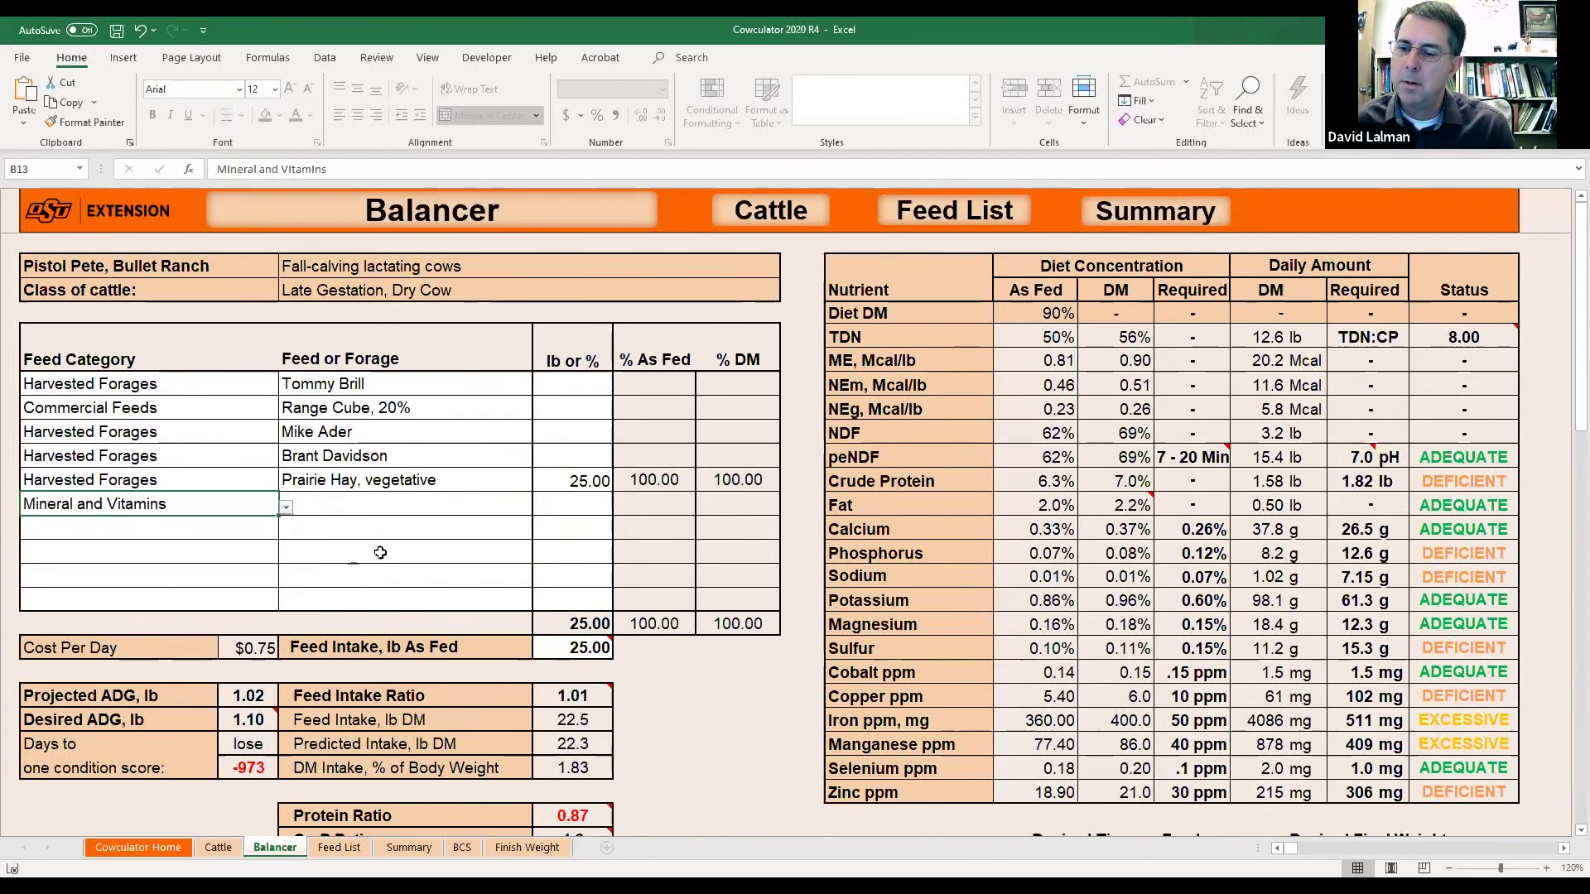
{"action": "left_click", "coordinate": [411, 503]}
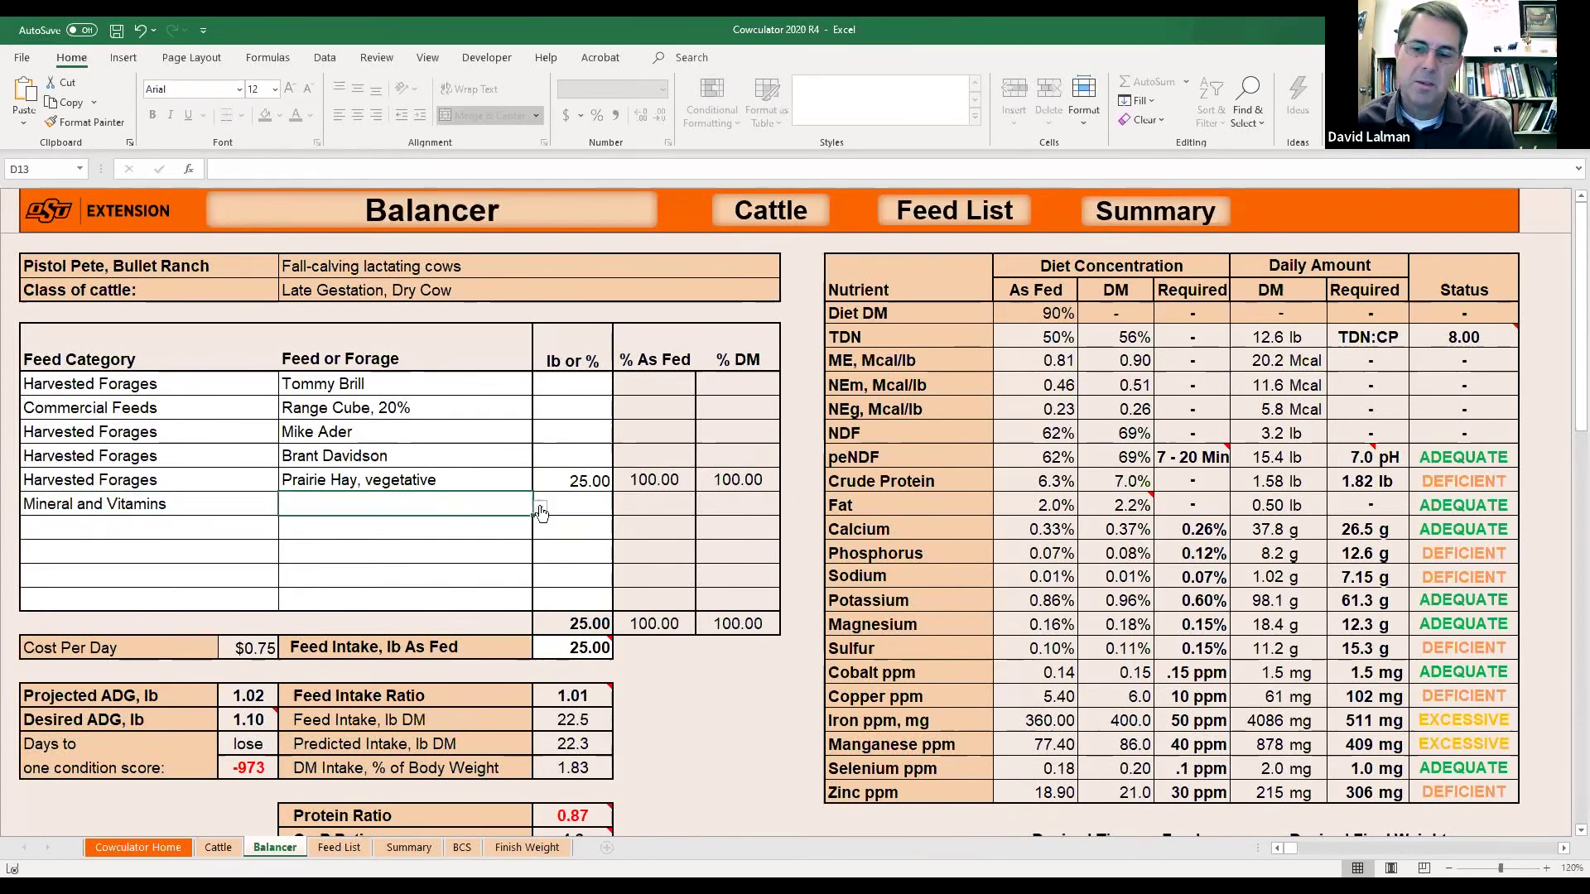
{"action": "left_click", "coordinate": [540, 507]}
{"action": "left_click_drag", "start_coordinate": [536, 547], "coordinate": [534, 582]}
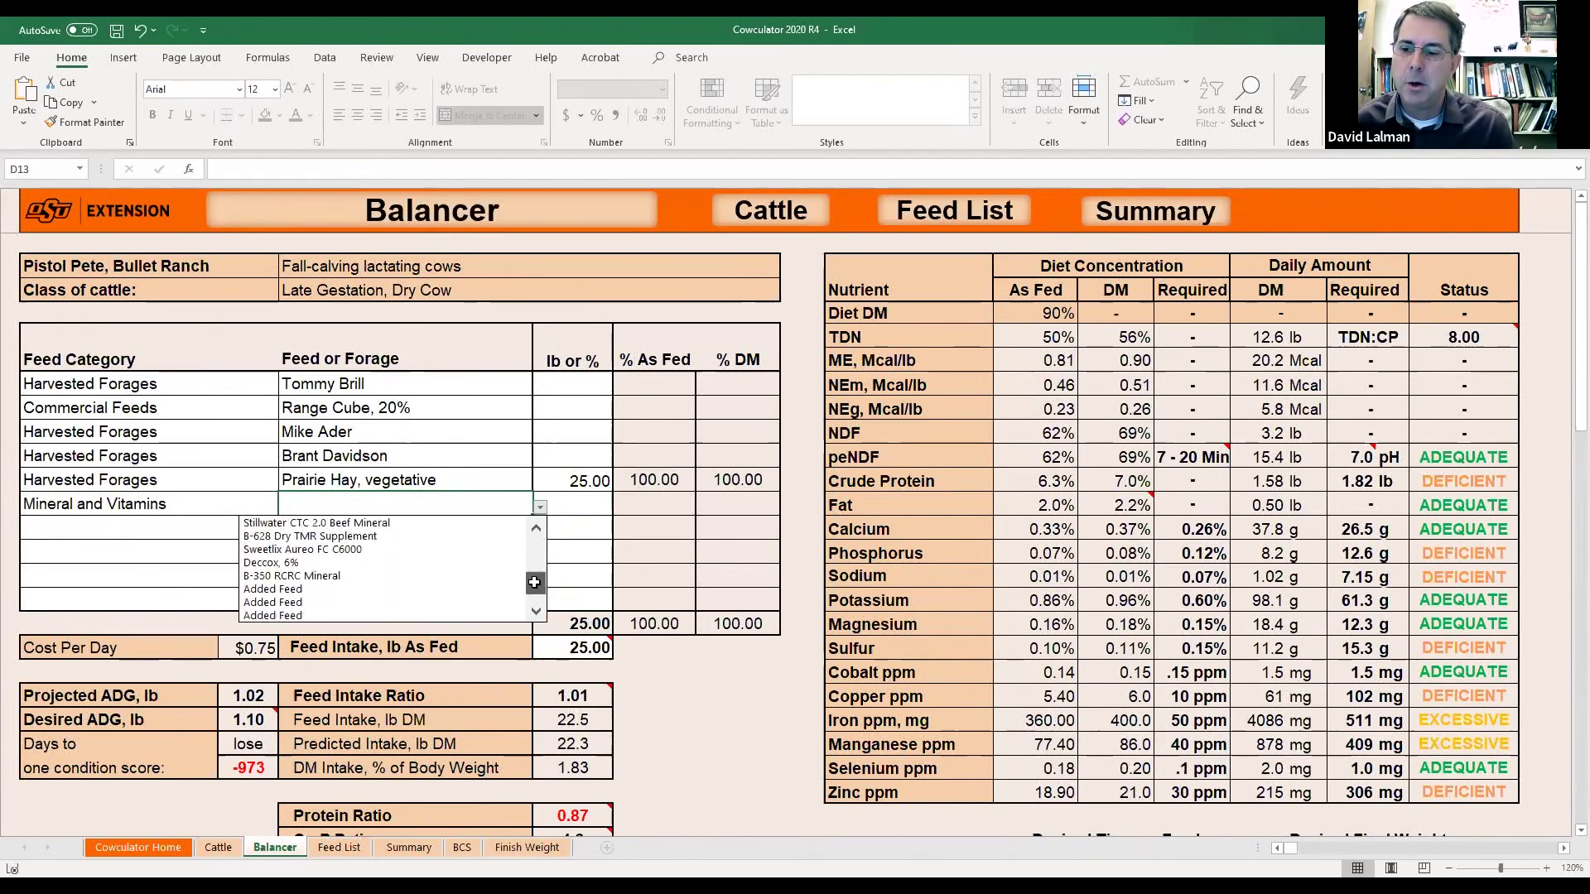
{"action": "left_click", "coordinate": [307, 579]}
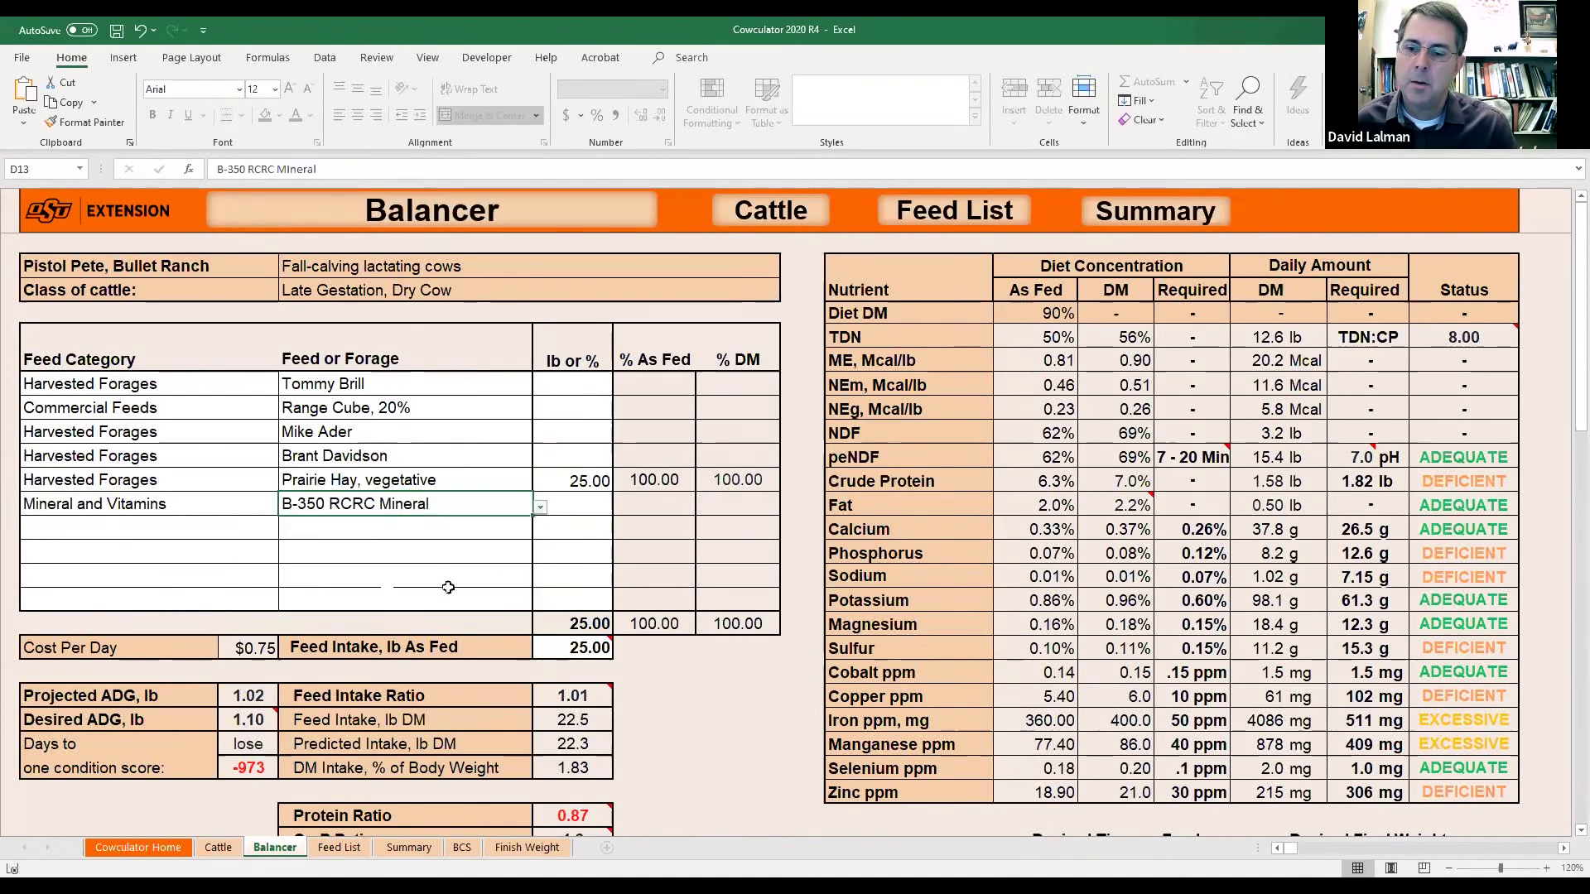
{"action": "left_click", "coordinate": [580, 507]}
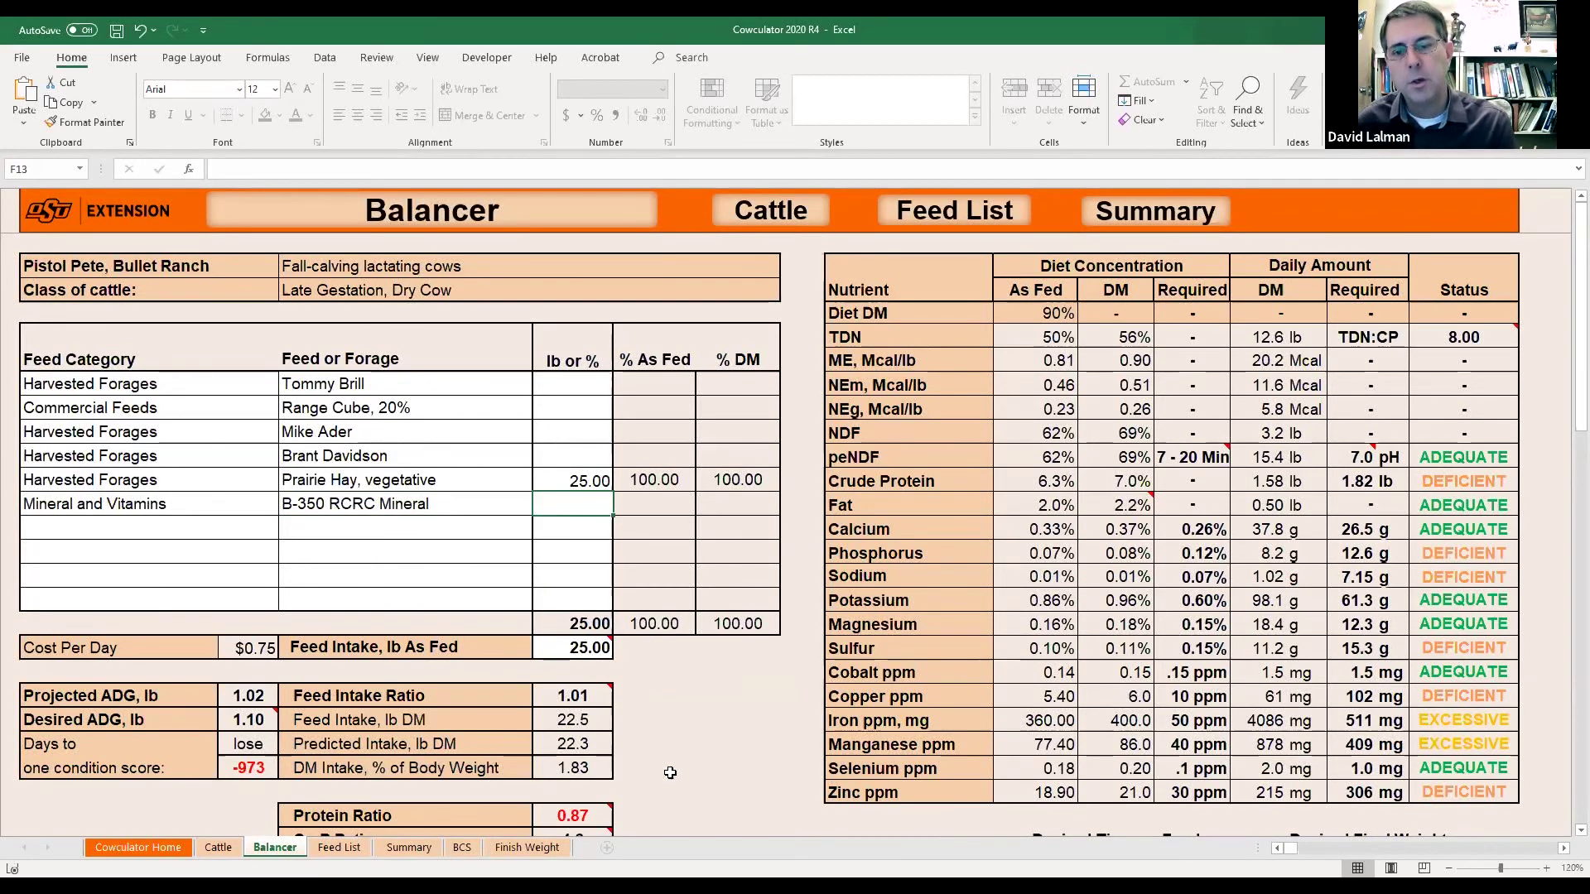
{"action": "type", "text": ".15"}
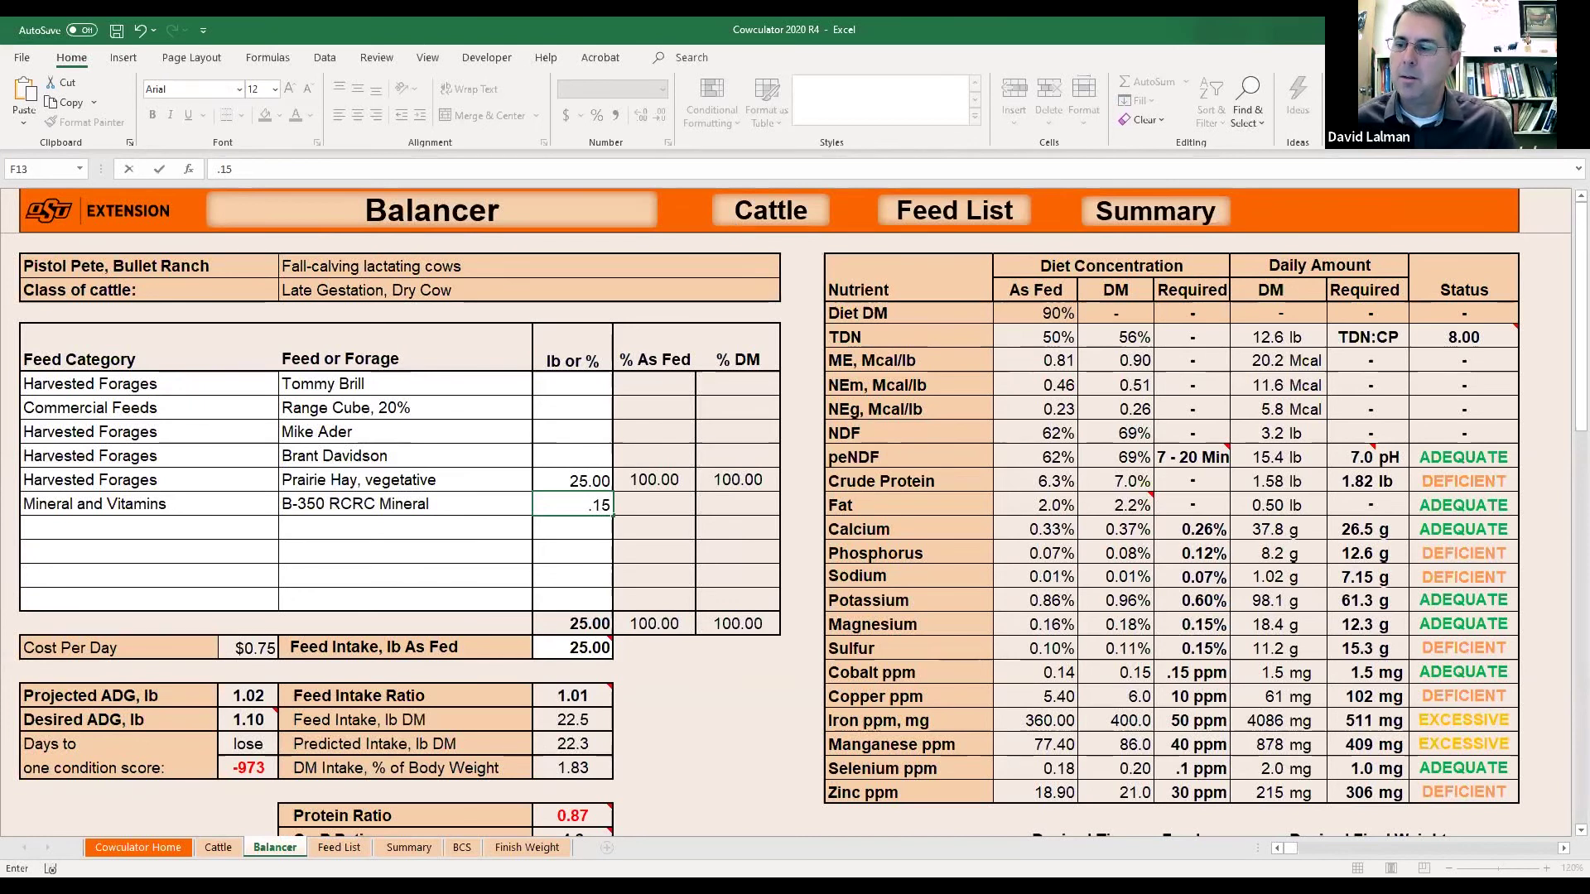
{"action": "scroll", "coordinate": [870, 571], "scroll_direction": "down", "scroll_amount": 1}
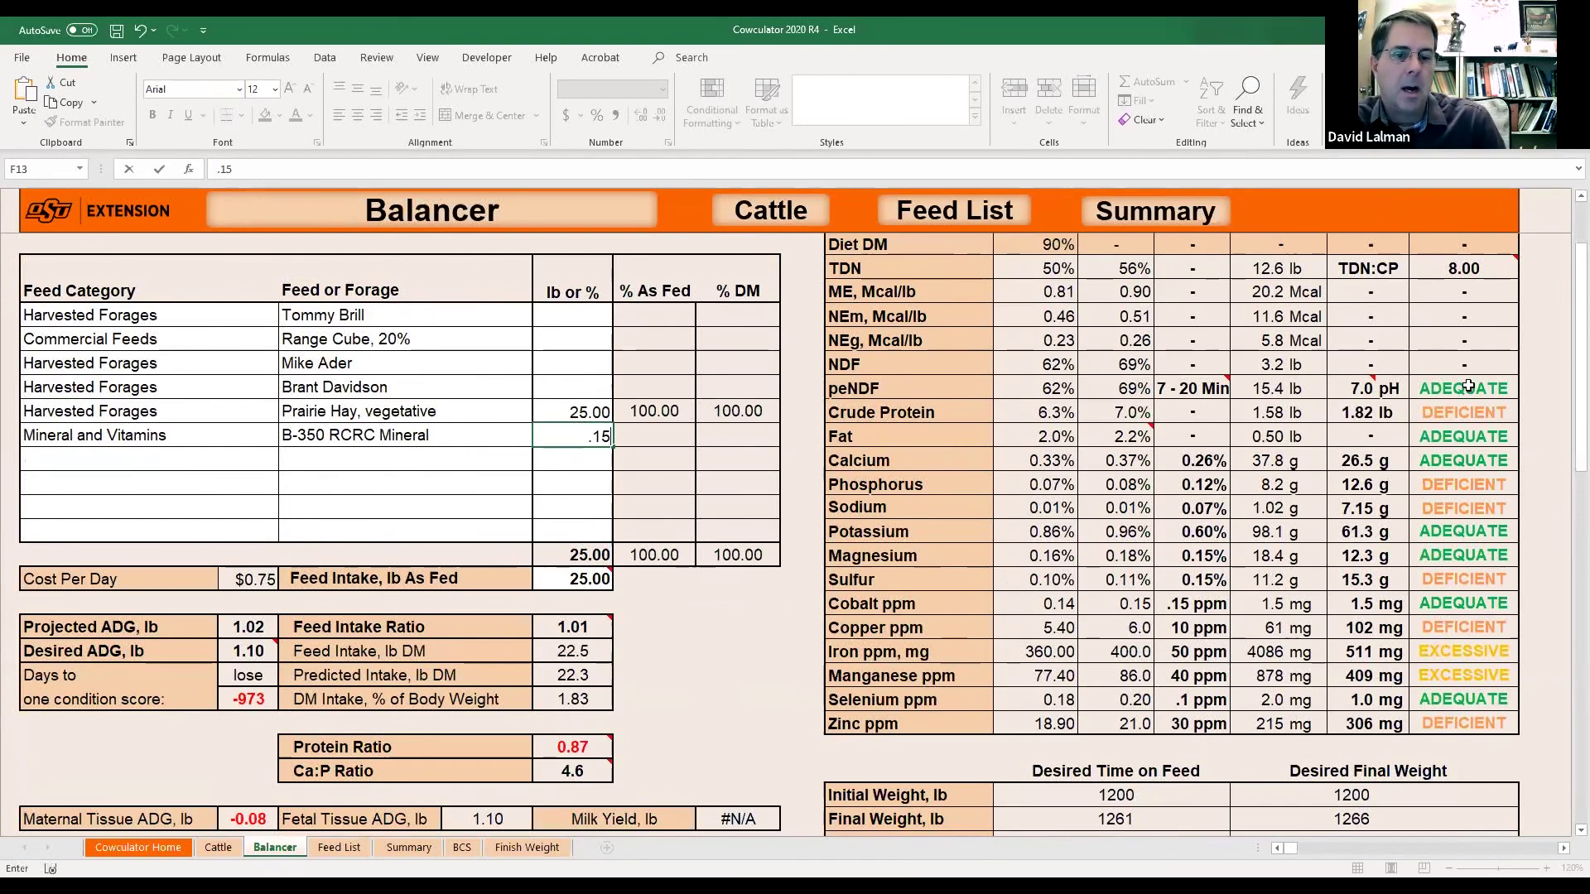
{"action": "scroll", "coordinate": [1445, 442], "scroll_direction": "up", "scroll_amount": 1}
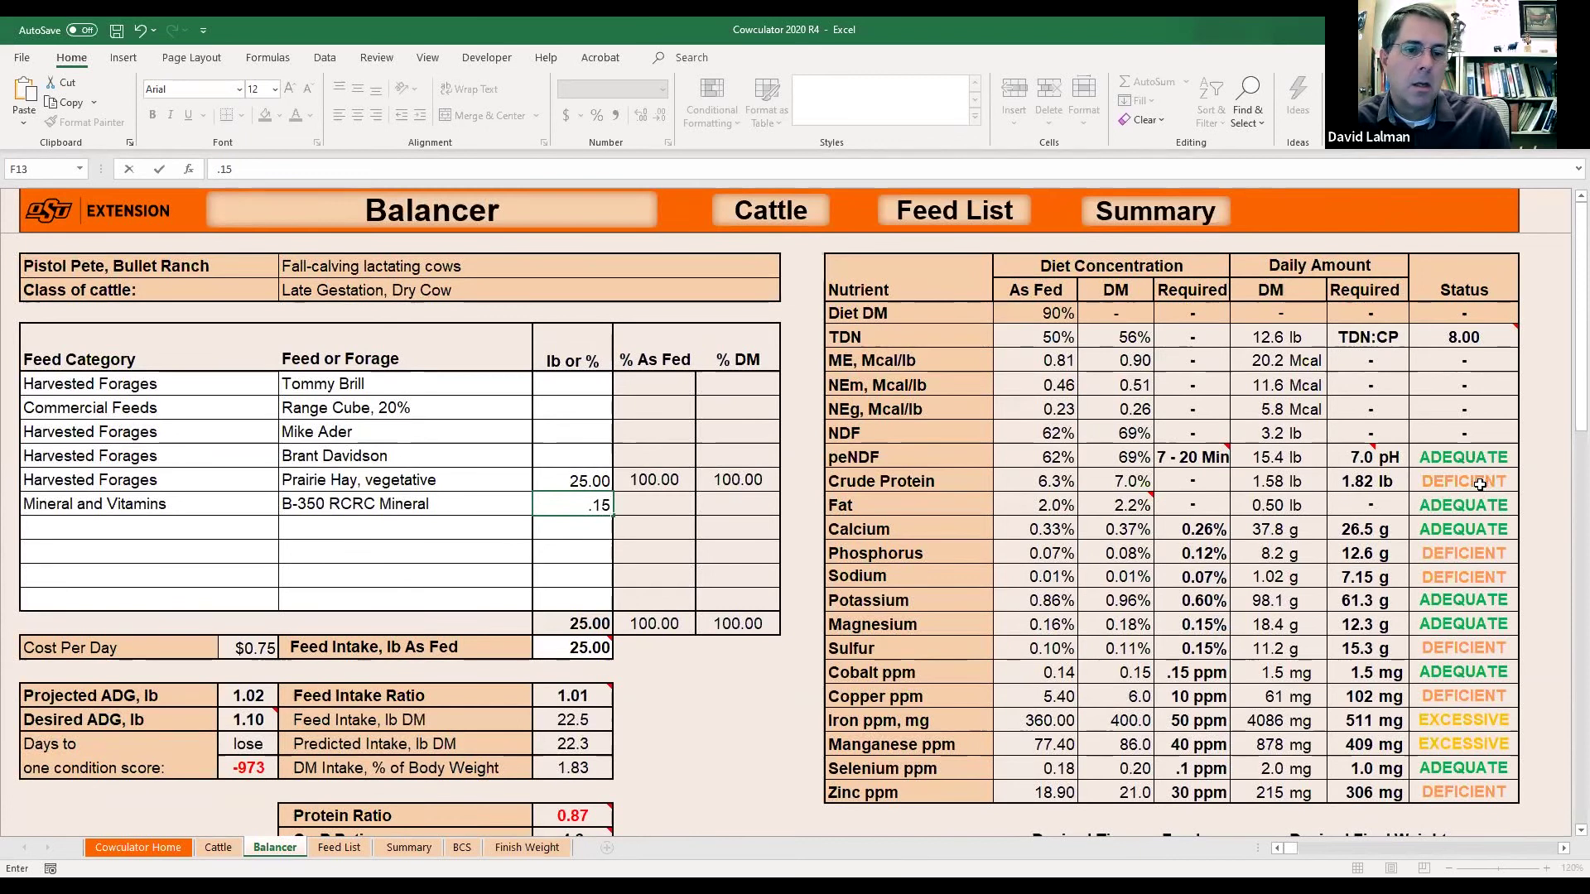
{"action": "left_click", "coordinate": [668, 689]}
Set Range Cube to 2 lb and prairie hay to 24 lb, and clear the mineral amount in F13.
{"action": "left_click", "coordinate": [571, 407]}
{"action": "type", "text": "2"}
{"action": "key", "text": "Return"}
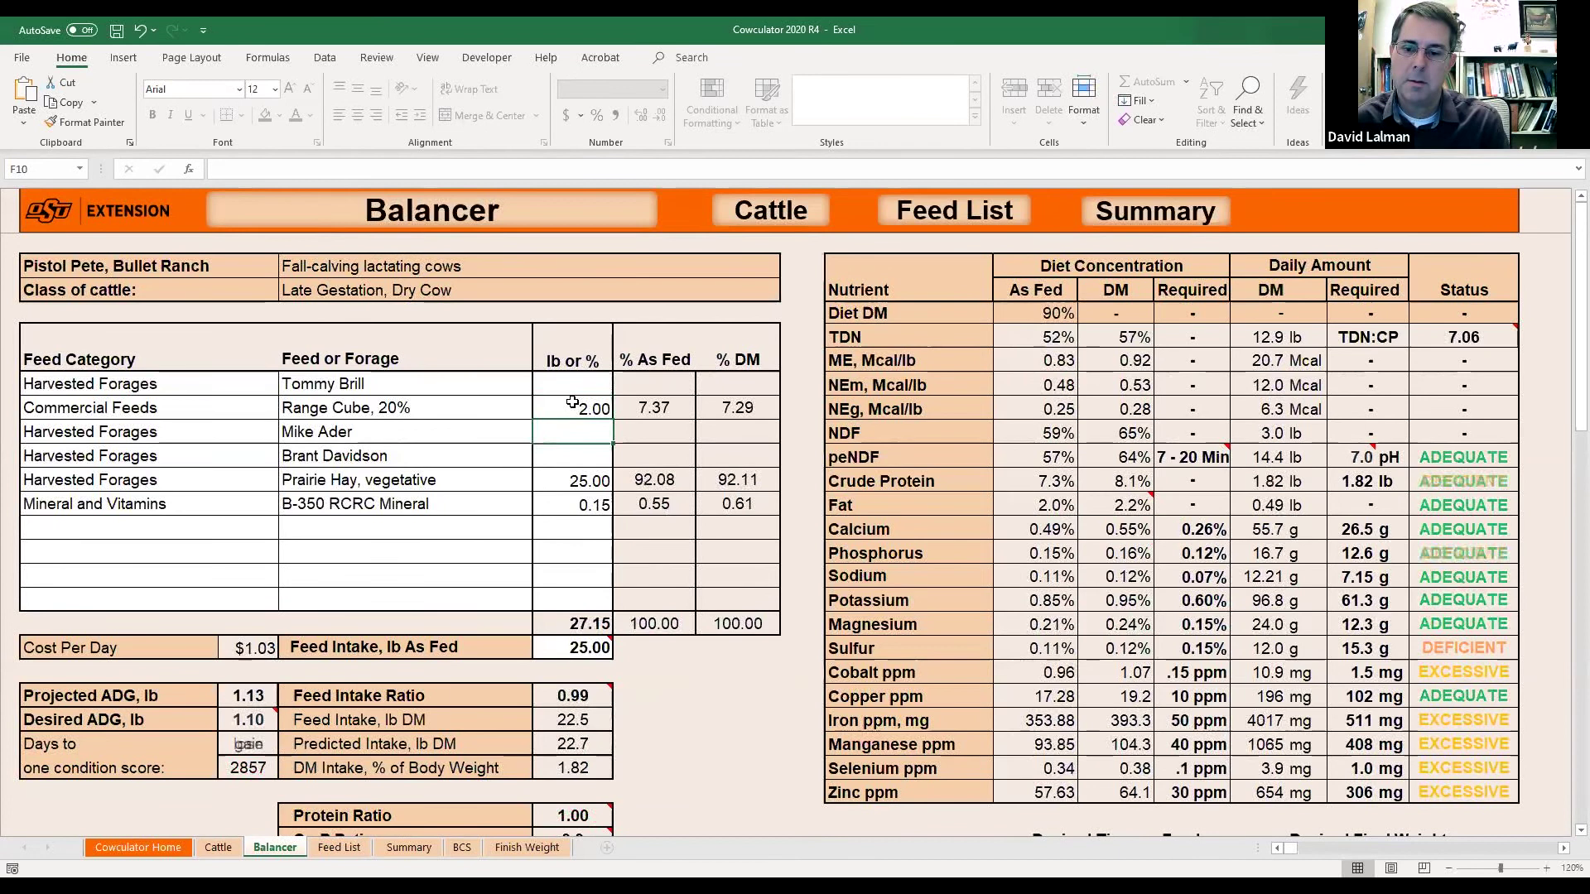
{"action": "key", "text": "Return"}
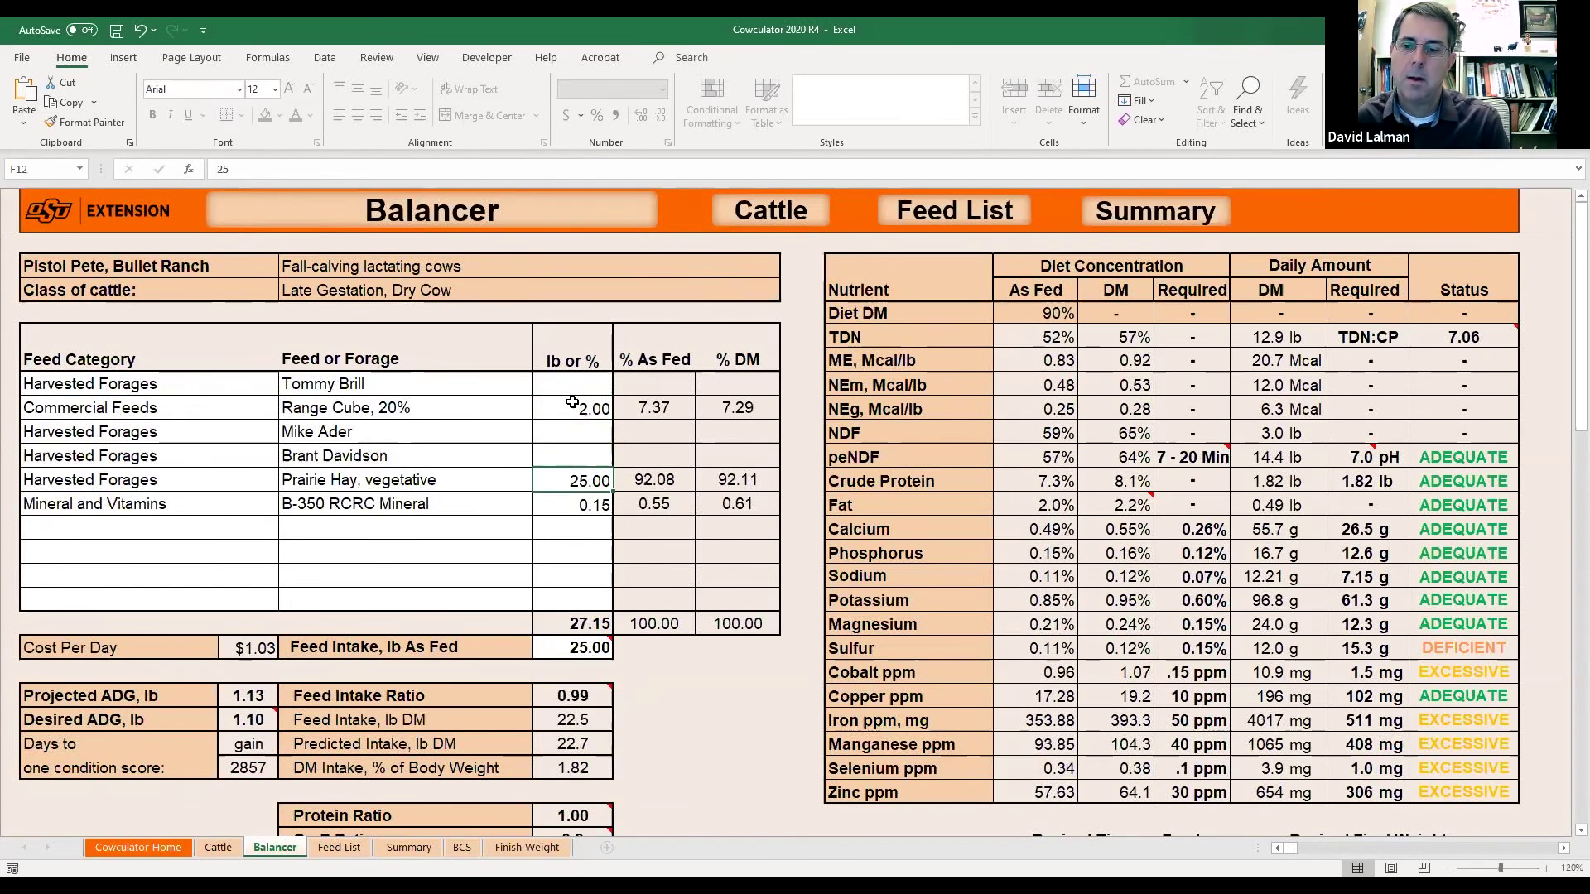
{"action": "key", "text": "Return"}
{"action": "key", "text": "Return"}
{"action": "key", "text": "Return"}
{"action": "key", "text": "Return"}
{"action": "key", "text": "Return"}
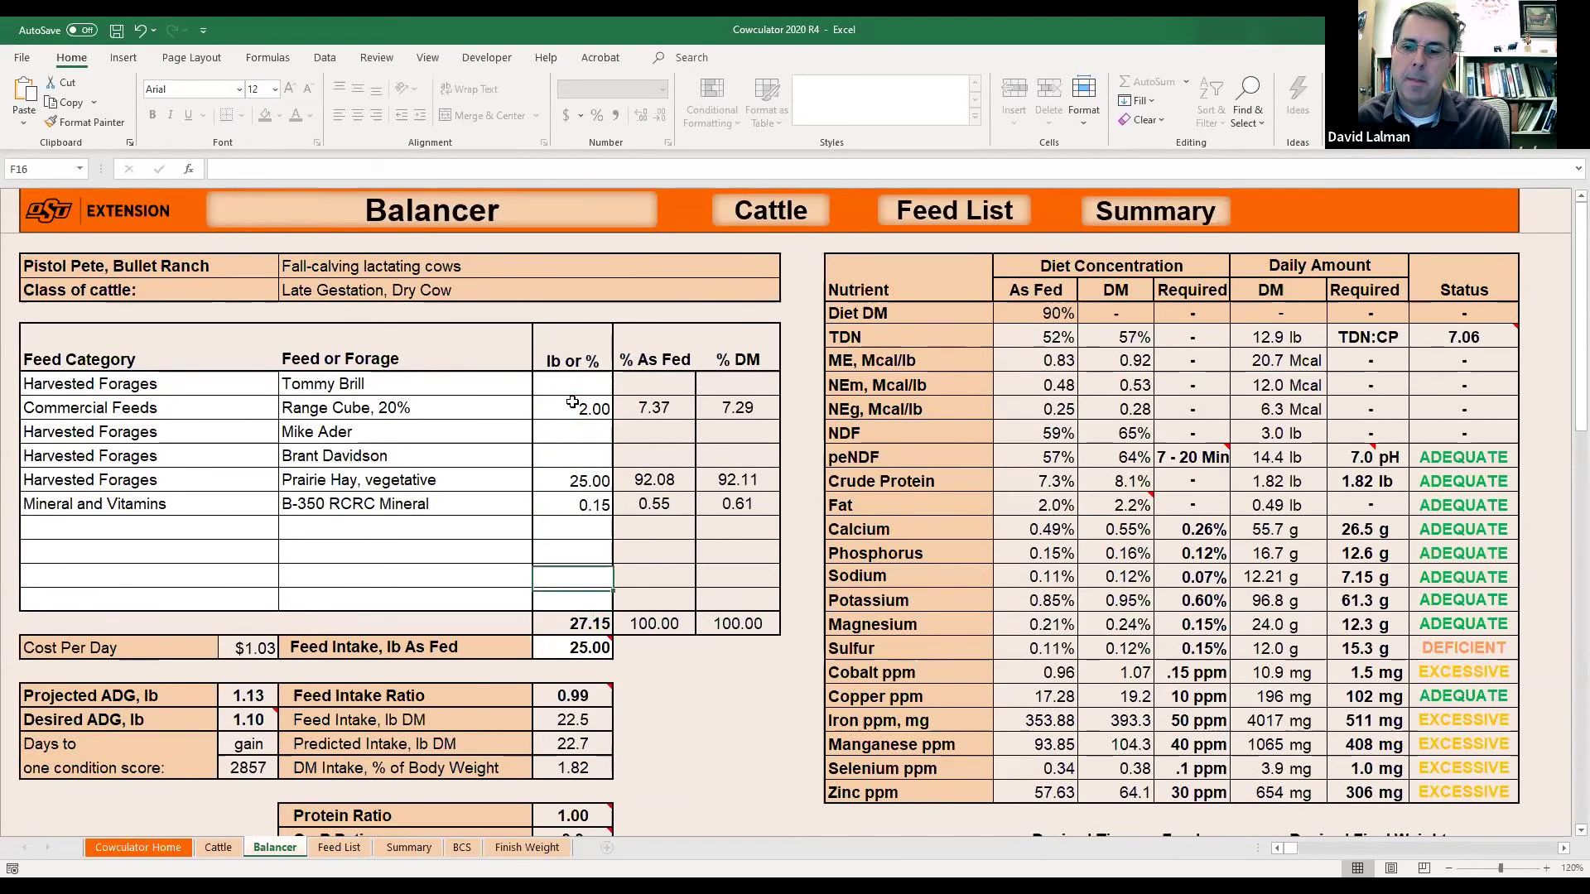
{"action": "key", "text": "Return"}
{"action": "key", "text": "Return"}
{"action": "key", "text": "Return"}
{"action": "key", "text": "Return"}
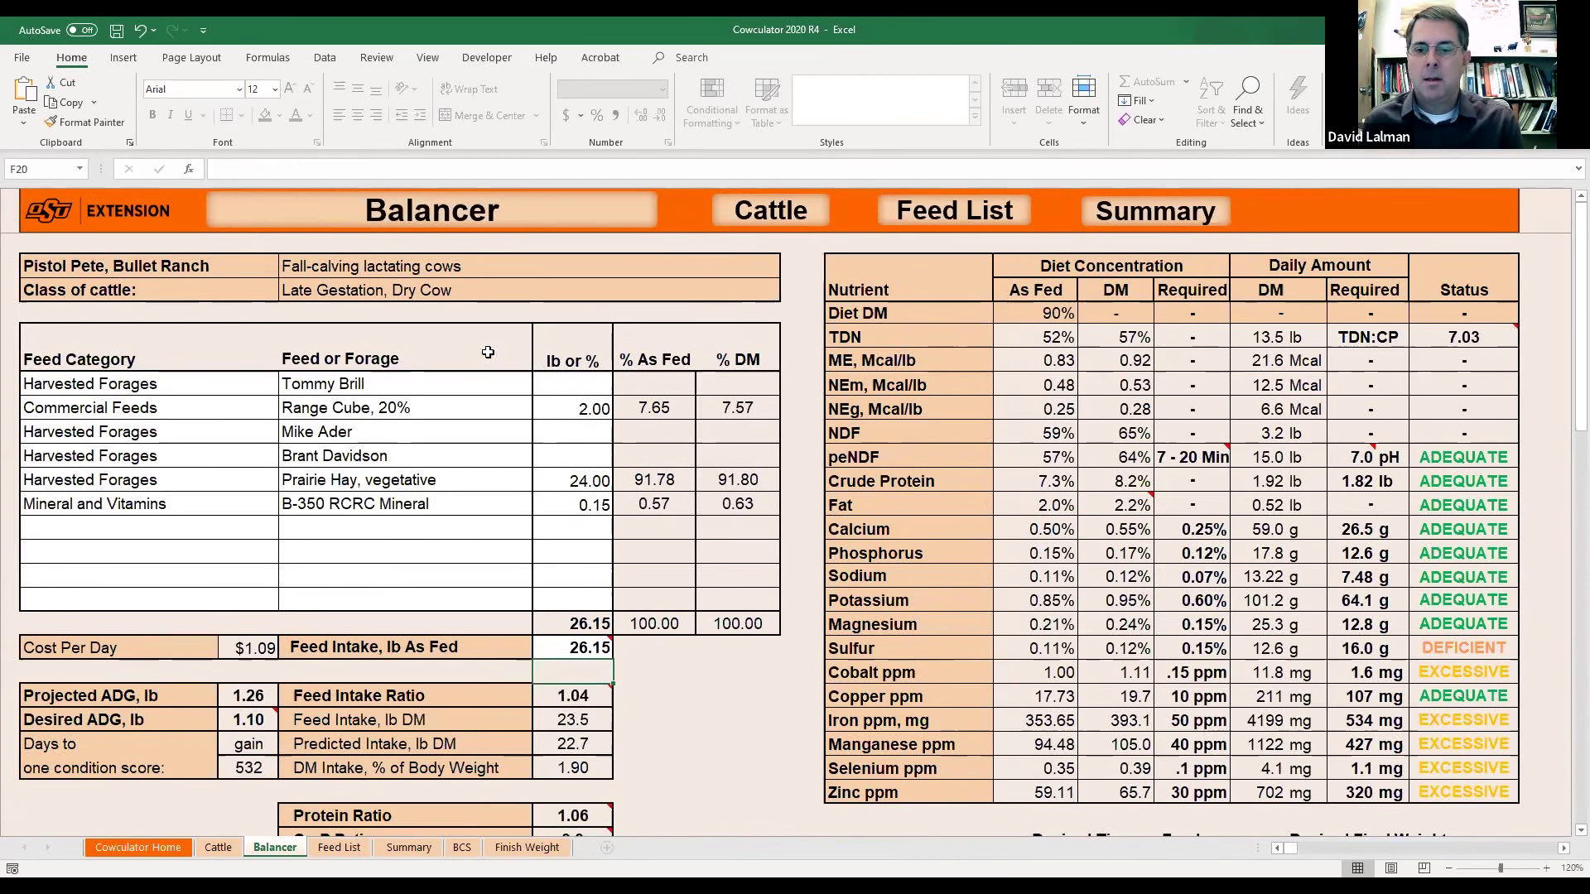
{"action": "left_click", "coordinate": [594, 511]}
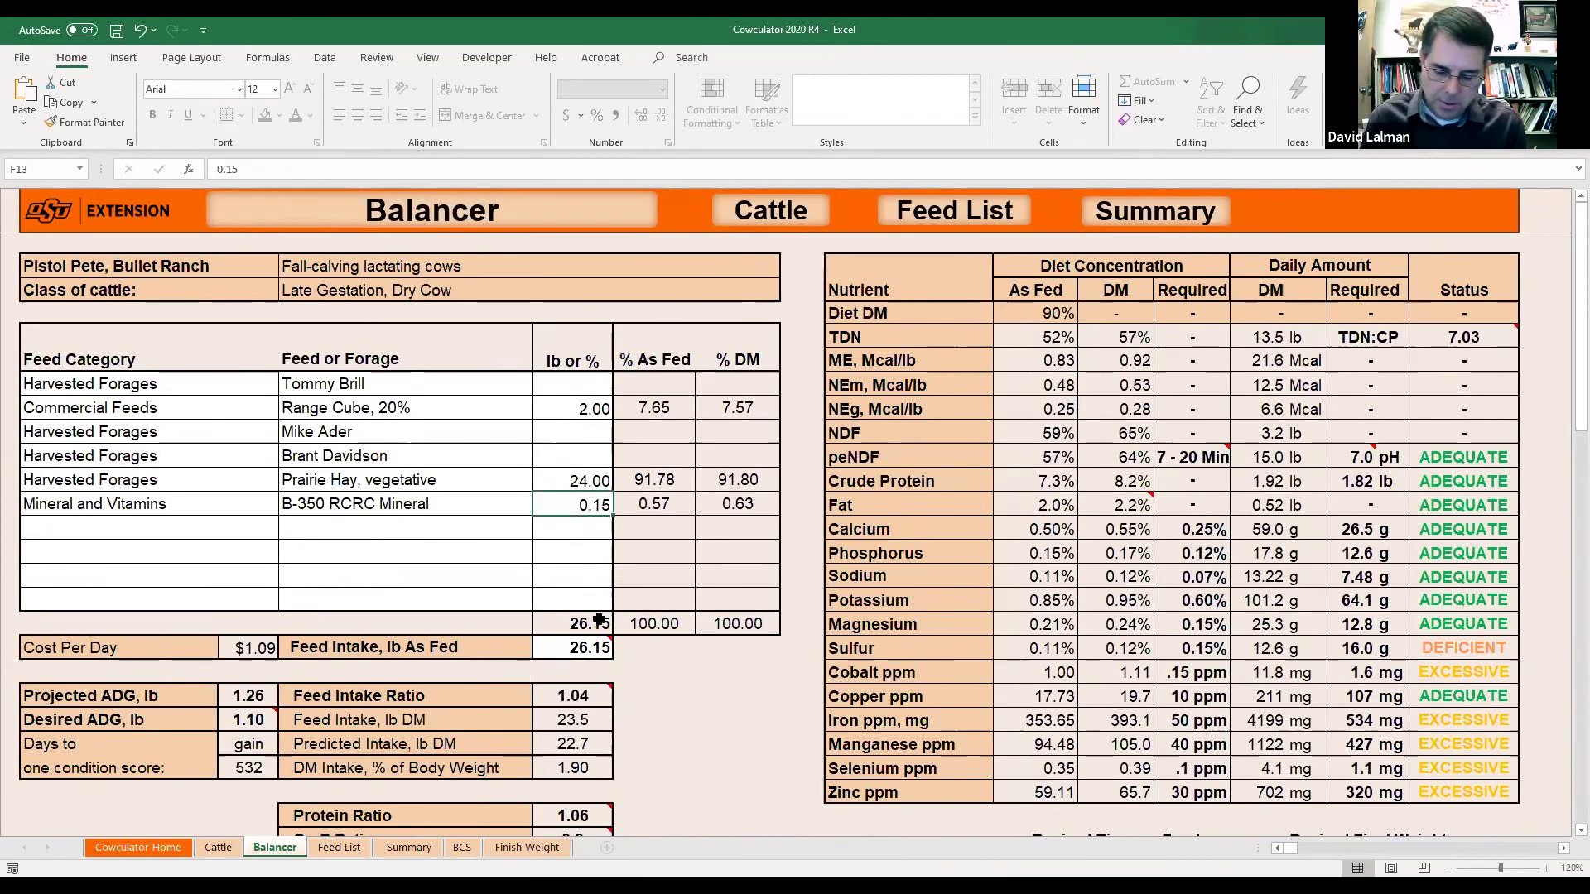
{"action": "key", "text": "Delete"}
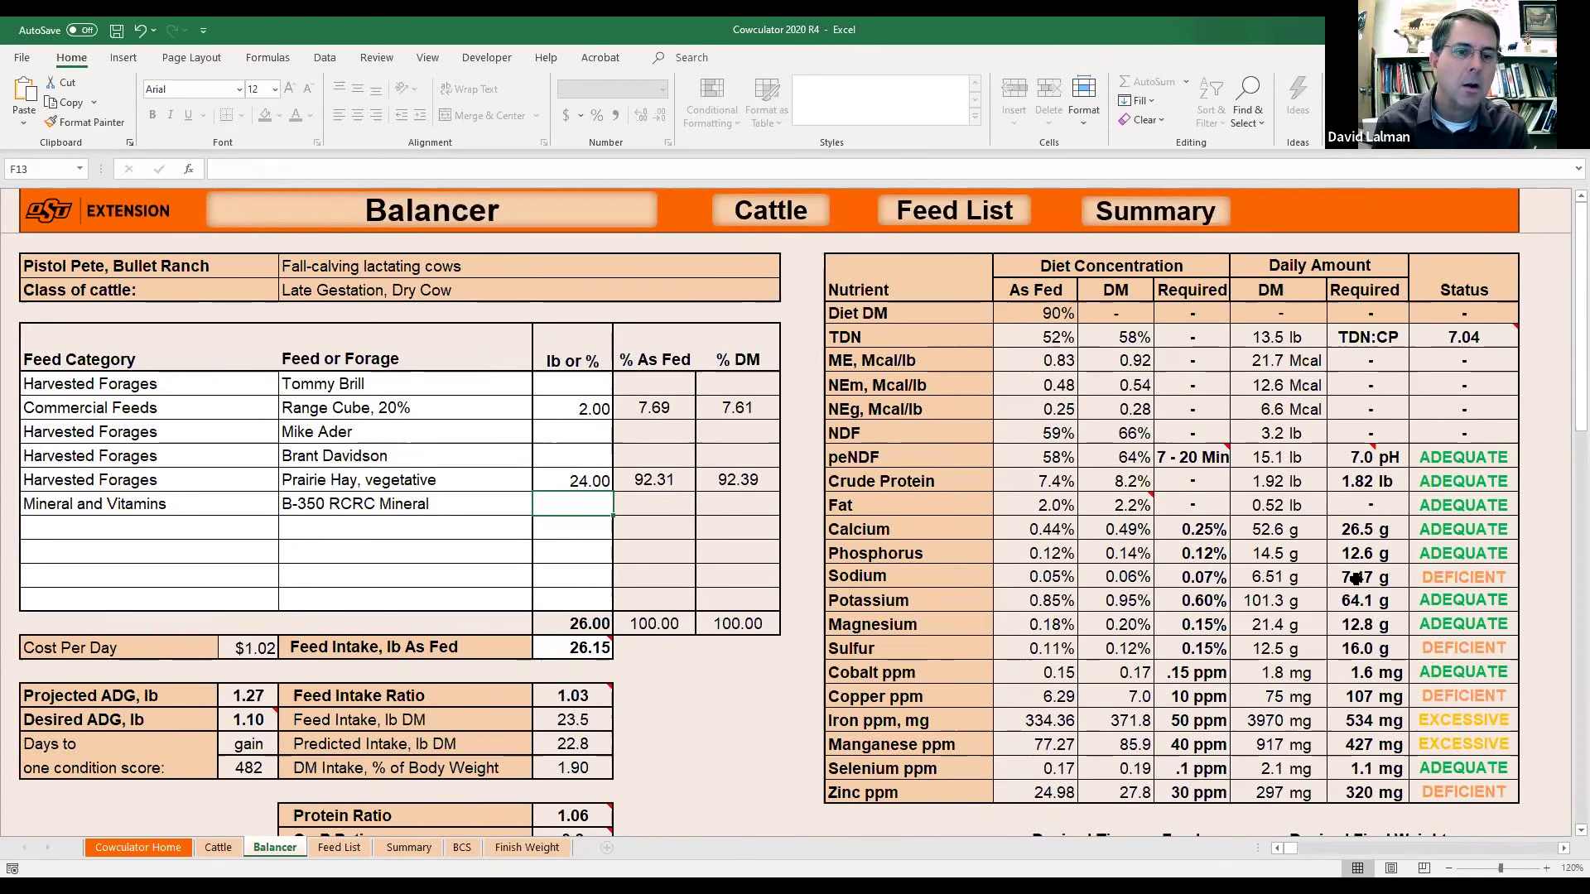
Compare the sodium, copper and zinc supplied amounts against their requirements.
{"action": "left_click", "coordinate": [1390, 586]}
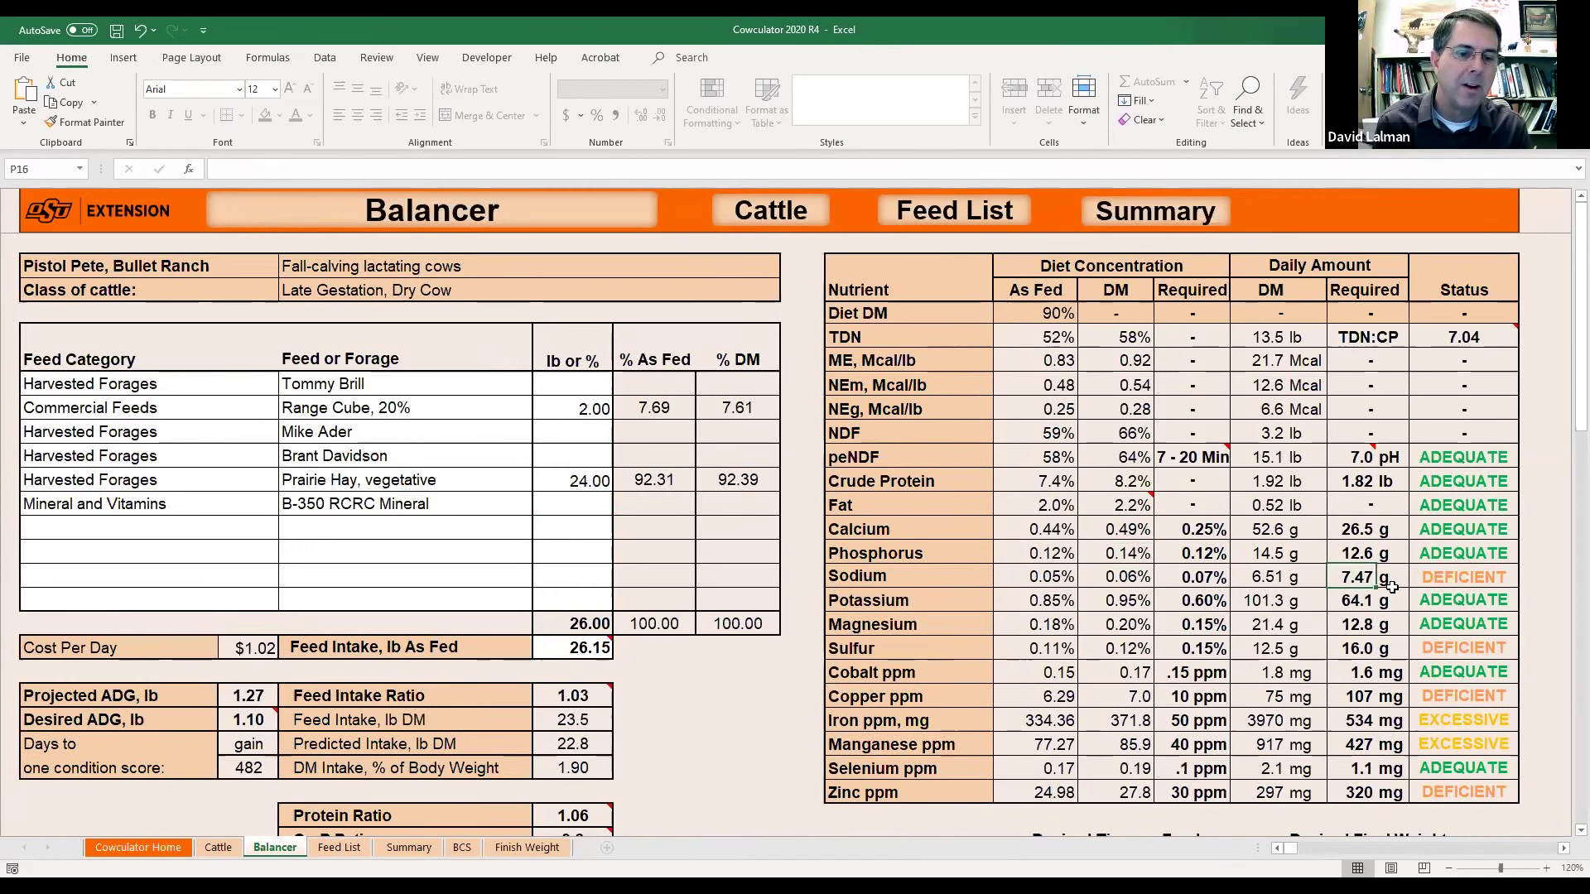
{"action": "left_click", "coordinate": [1257, 582]}
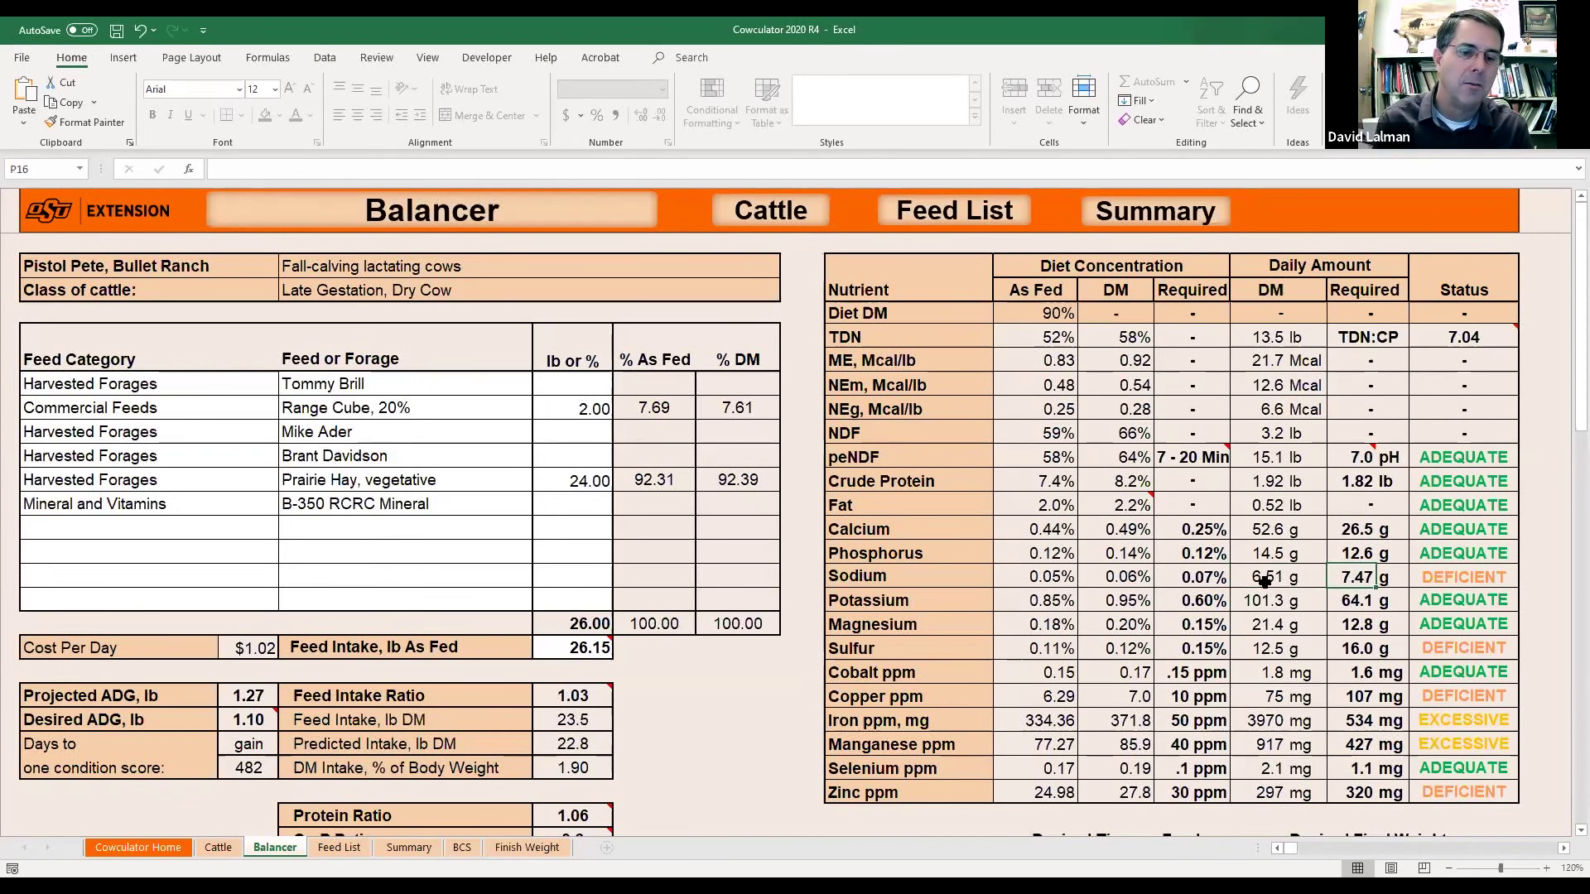
{"action": "left_click", "coordinate": [1368, 577]}
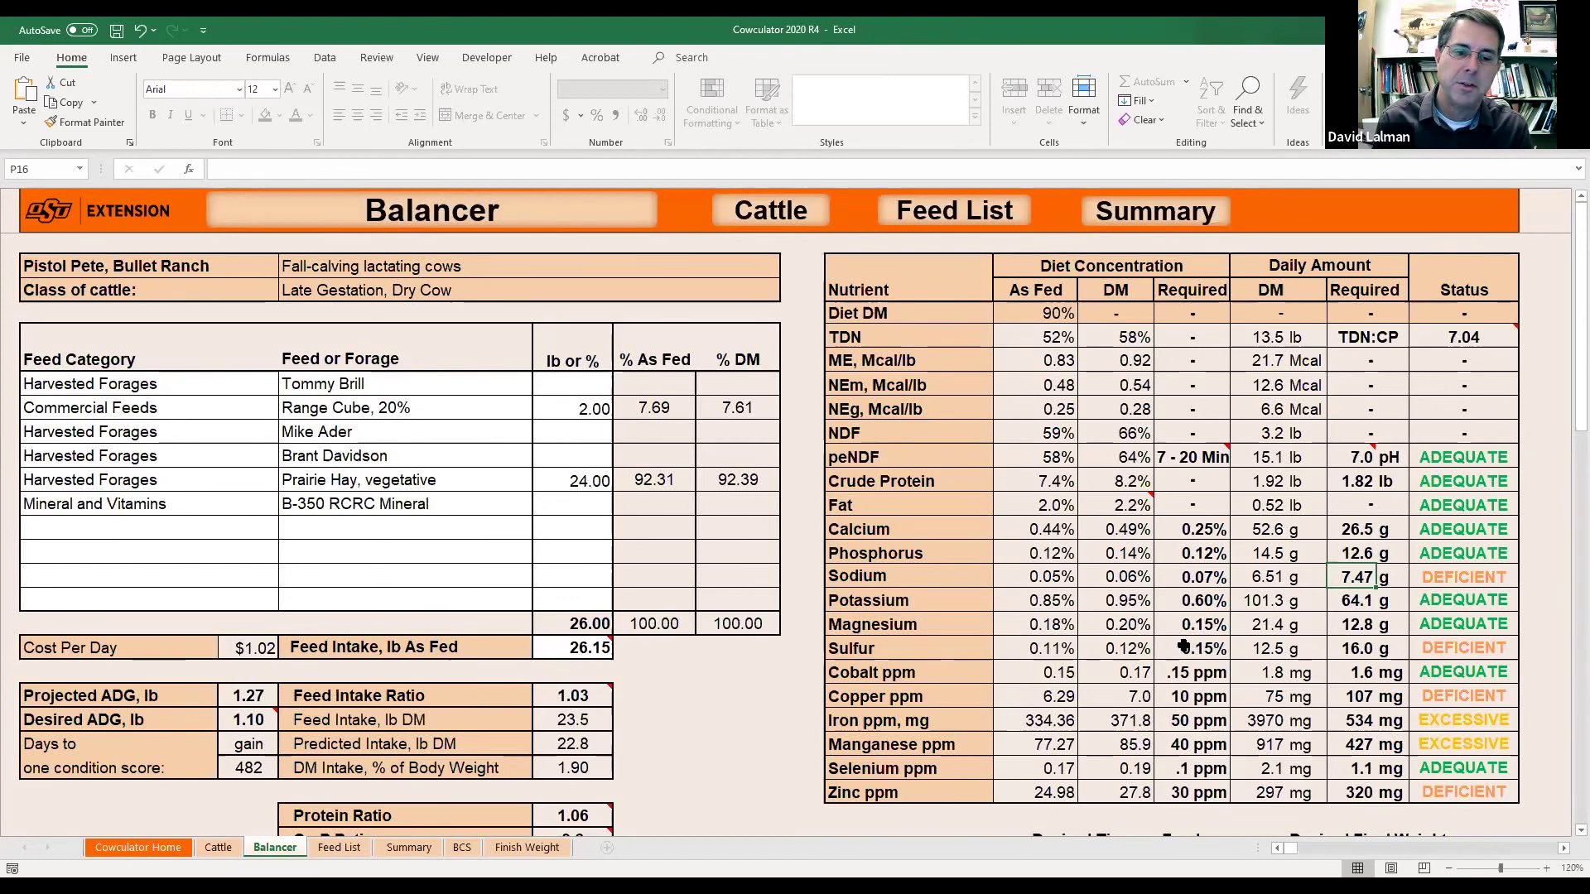
{"action": "left_click", "coordinate": [1365, 700]}
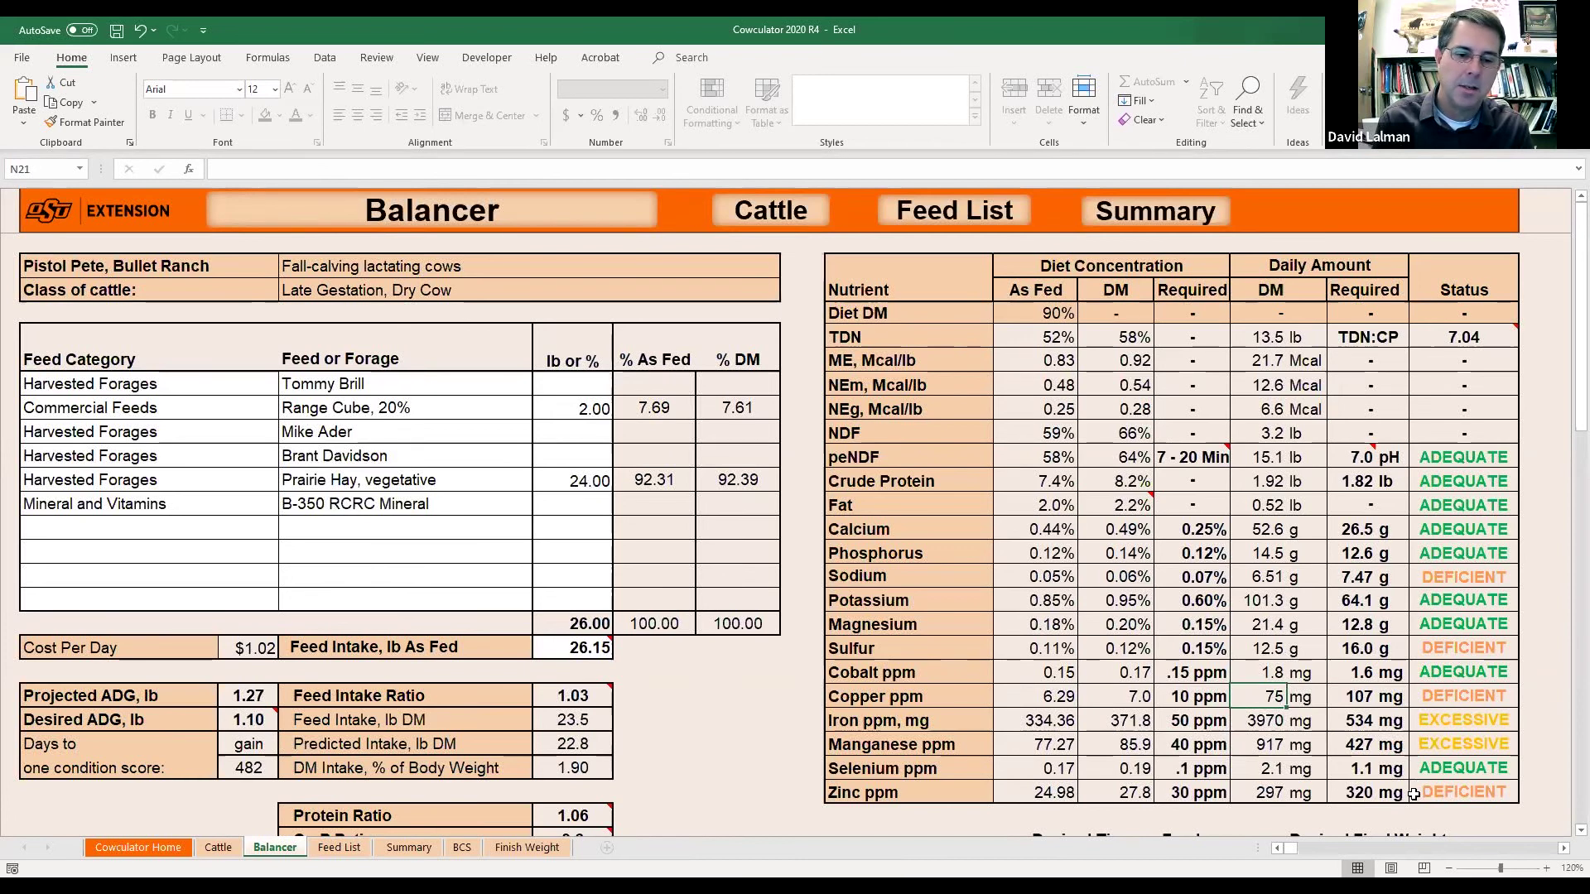
{"action": "left_click", "coordinate": [1267, 795]}
Restore the B-350 RCRC Mineral amount in F13 to 0.15 lb.
{"action": "left_click", "coordinate": [573, 504]}
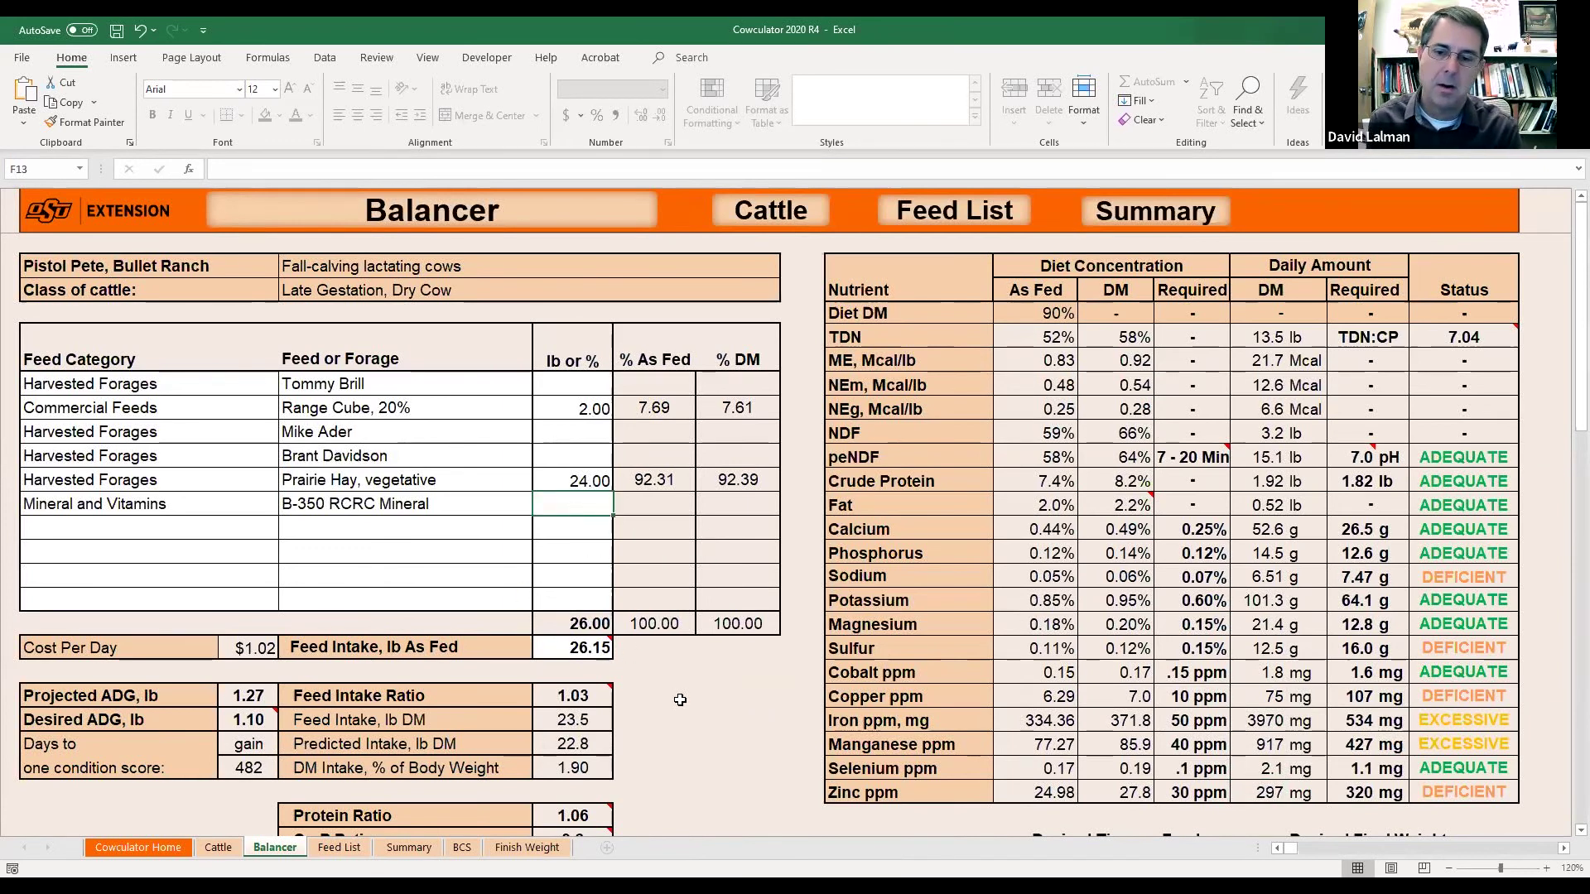
{"action": "type", "text": ".15"}
{"action": "key", "text": "Return"}
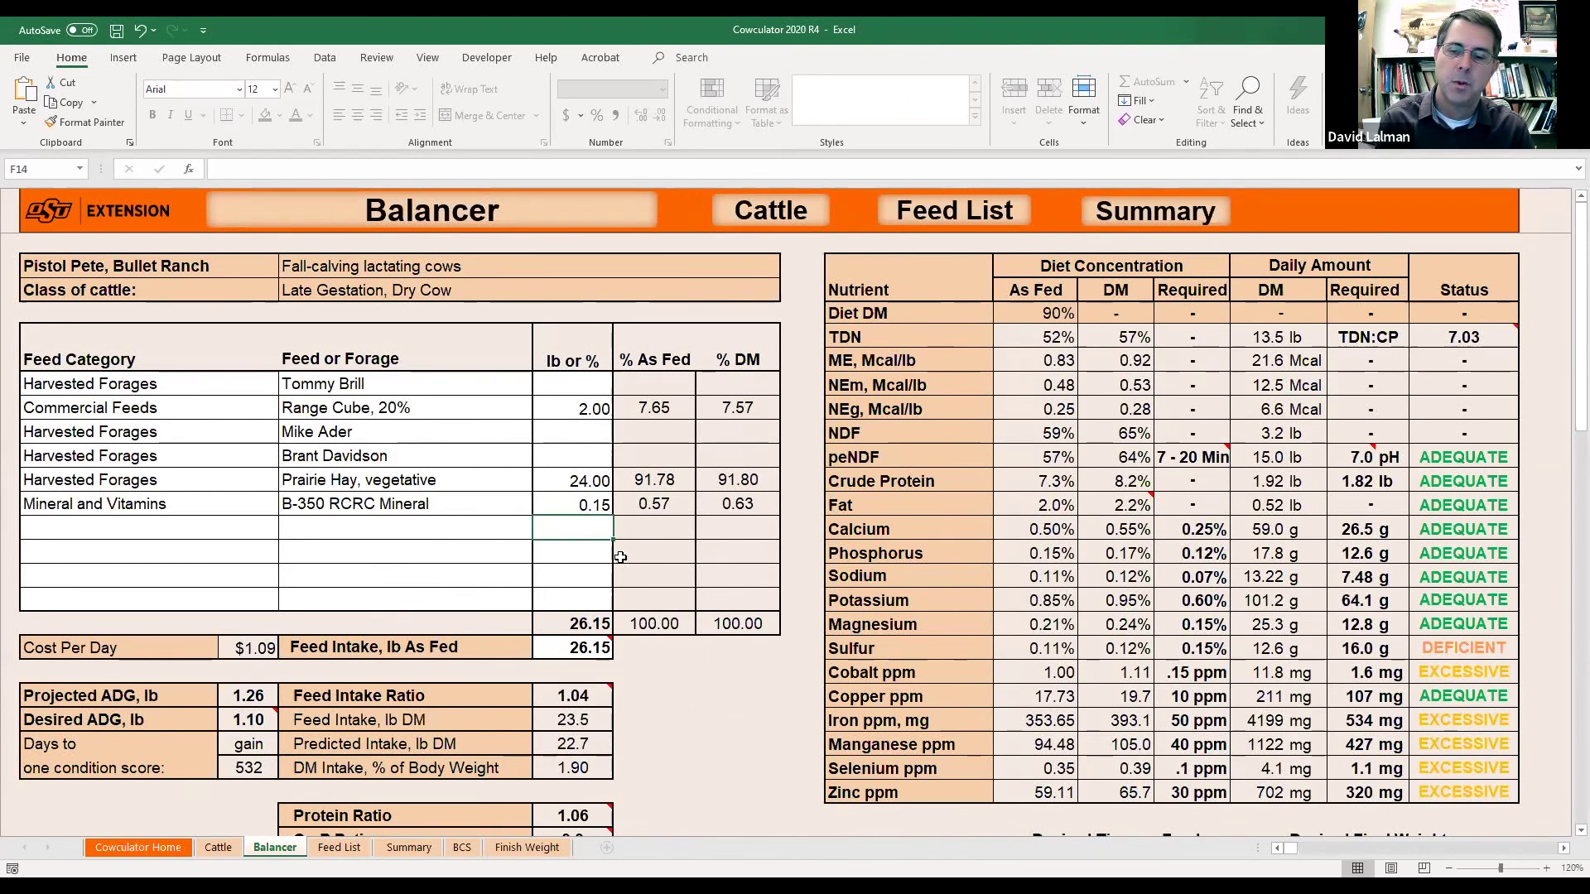
Review manganese, selenium and zinc supply, then cut the B-350 mineral in F13 to 0.10 lb.
{"action": "left_click", "coordinate": [596, 500]}
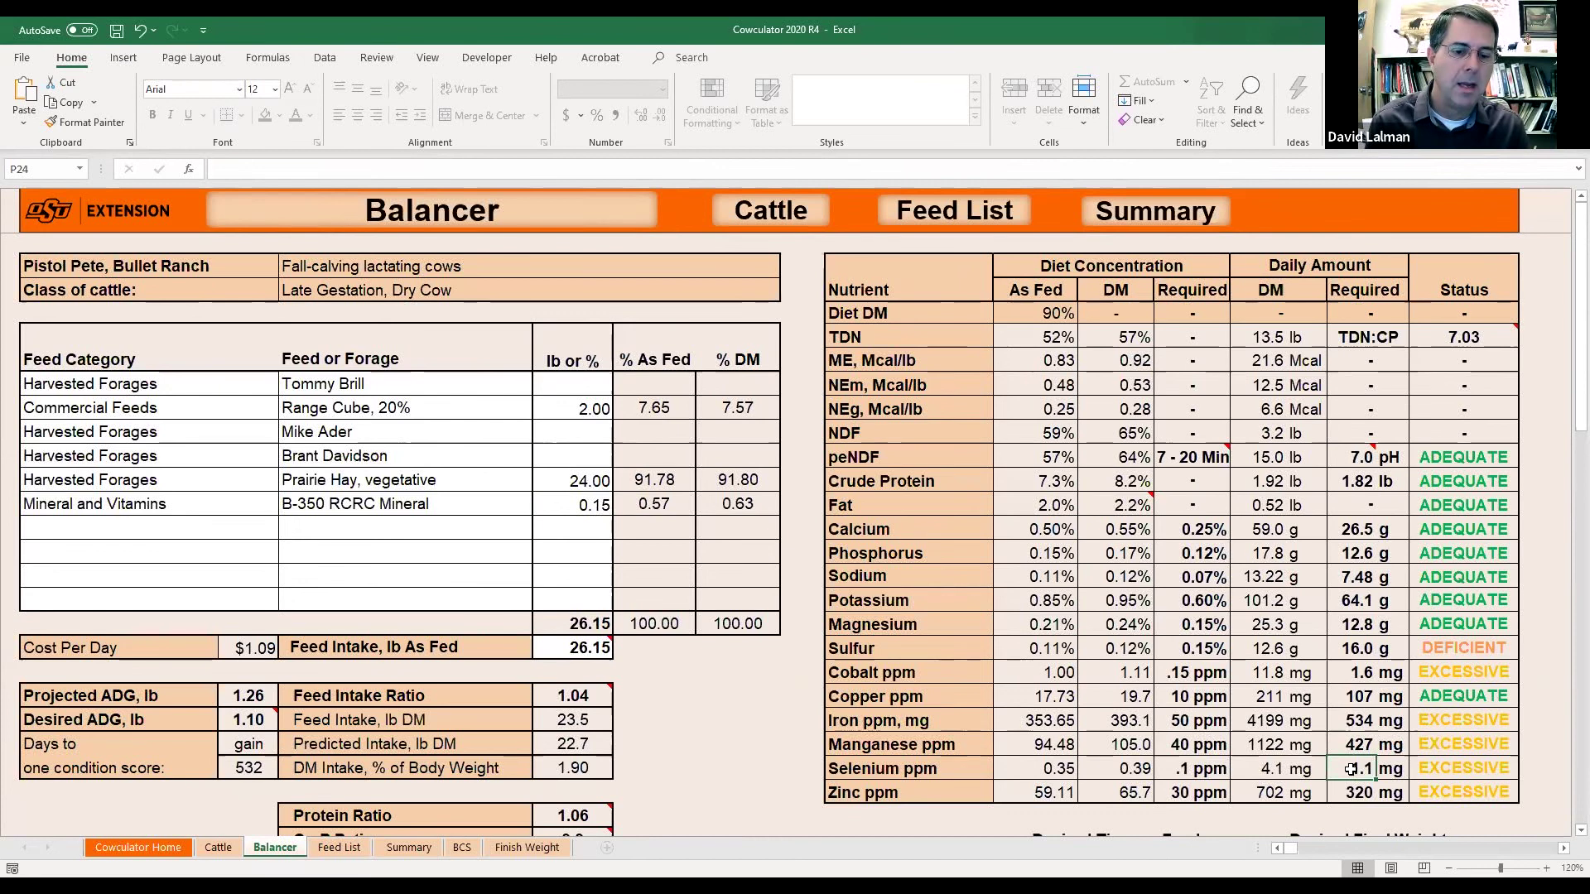
{"action": "key", "text": "Right"}
{"action": "key", "text": "Right"}
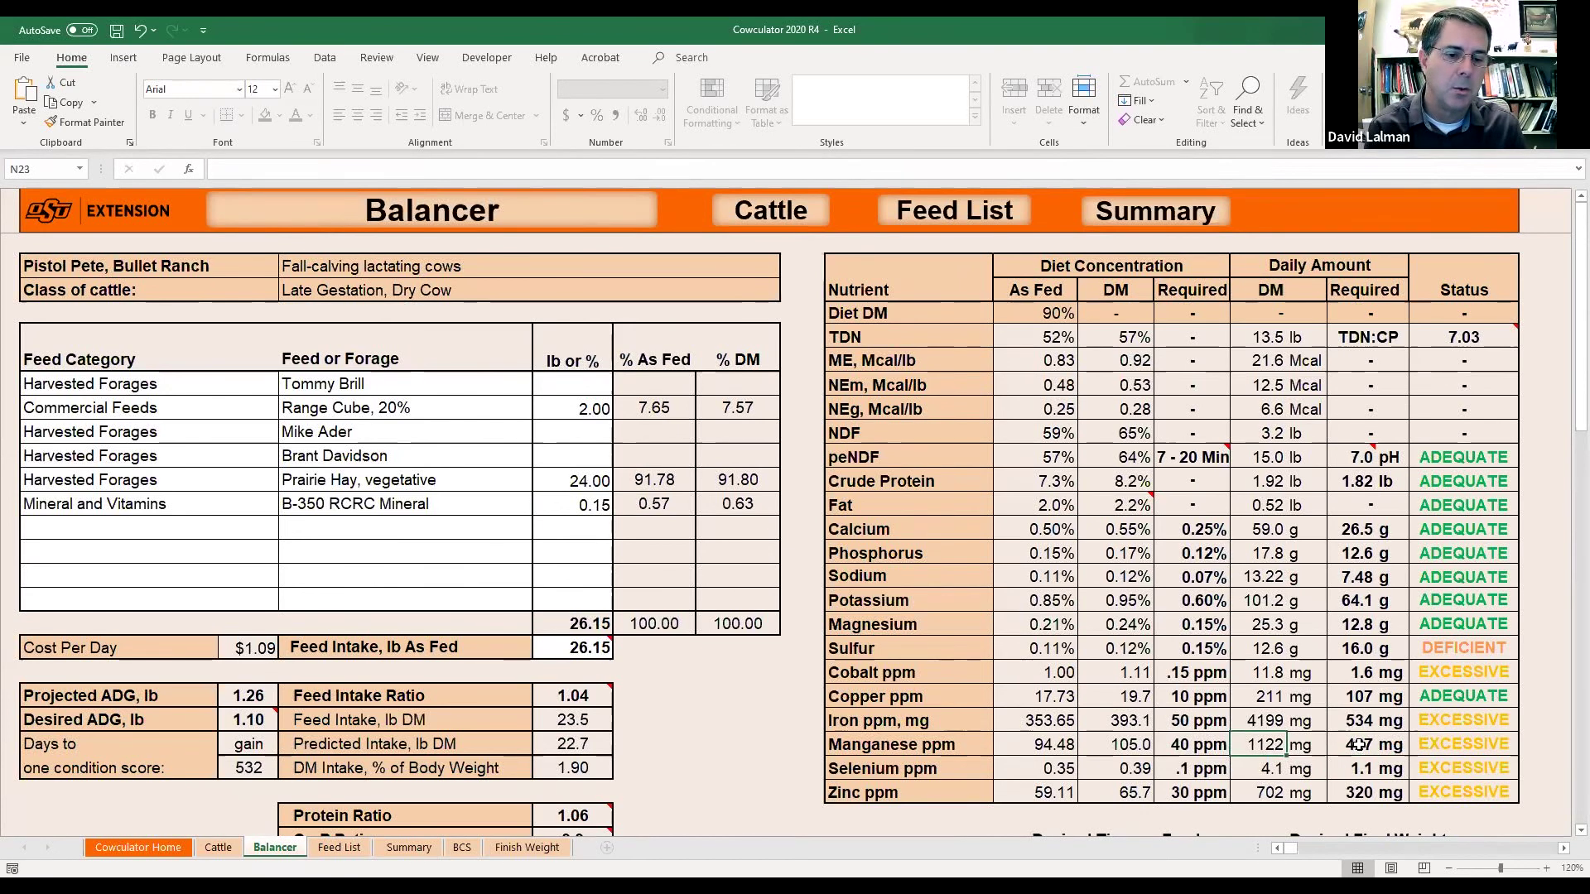
{"action": "left_click", "coordinate": [1282, 770]}
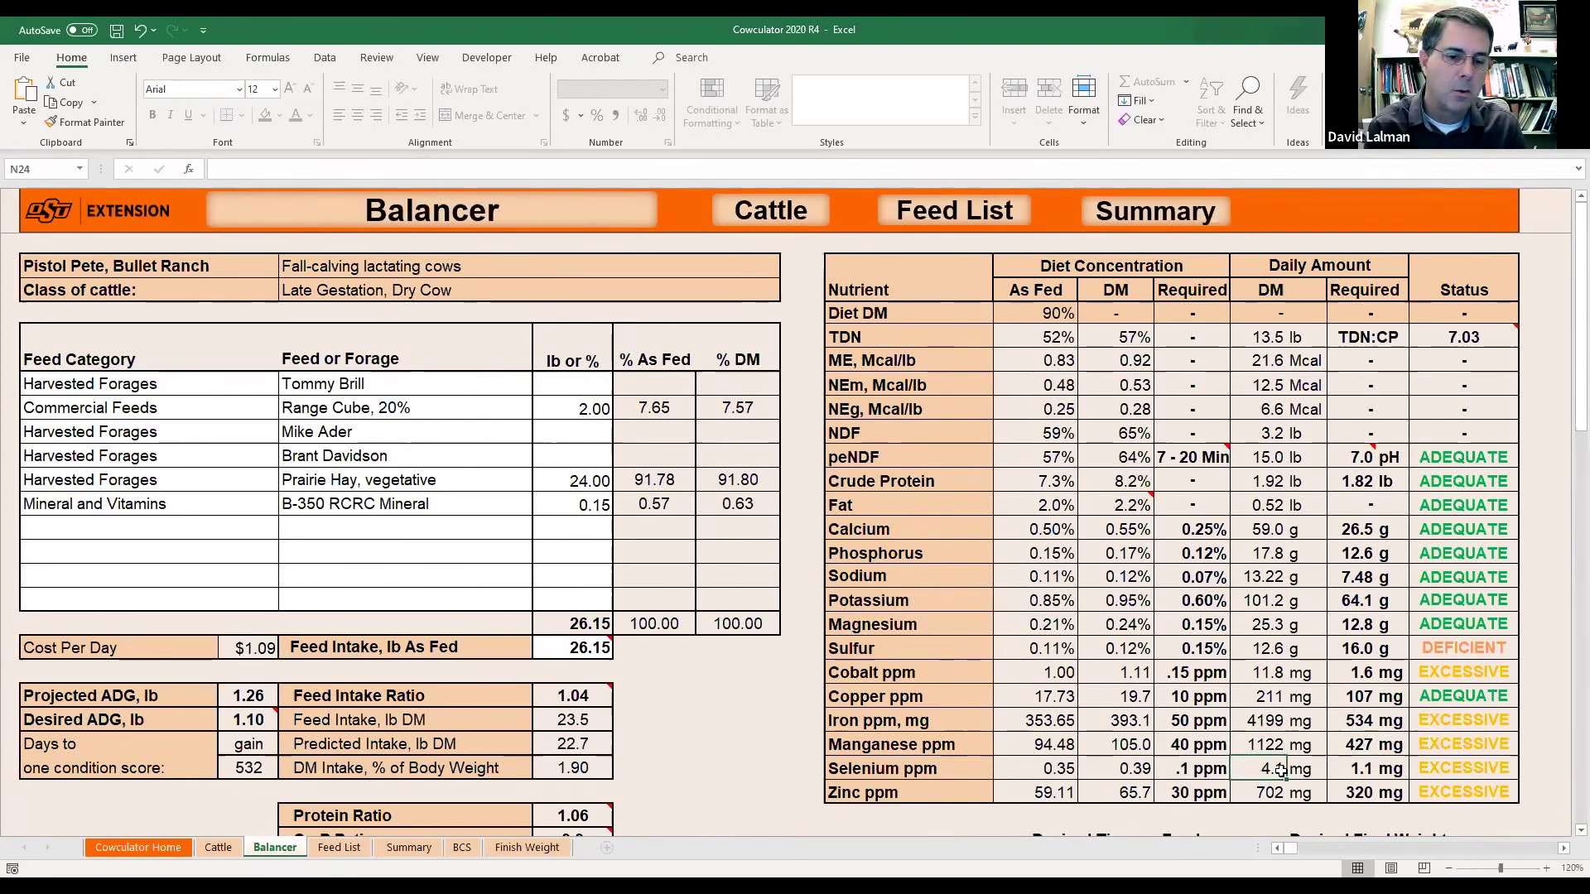
{"action": "left_click", "coordinate": [1270, 791]}
{"action": "left_click", "coordinate": [592, 514]}
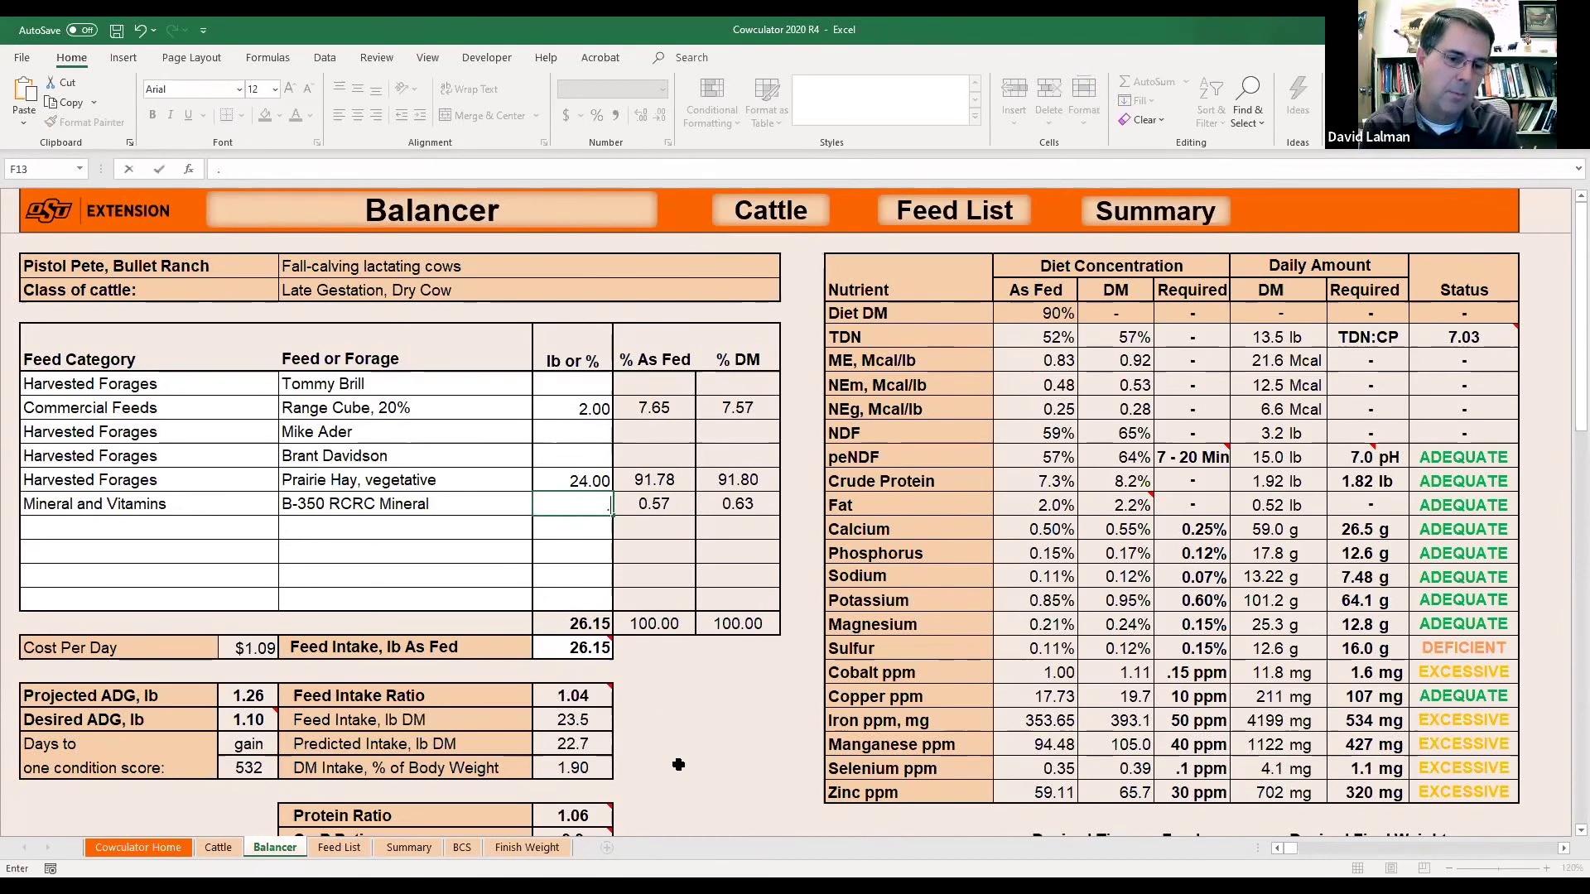
{"action": "type", "text": "0.1"}
{"action": "key", "text": "Return"}
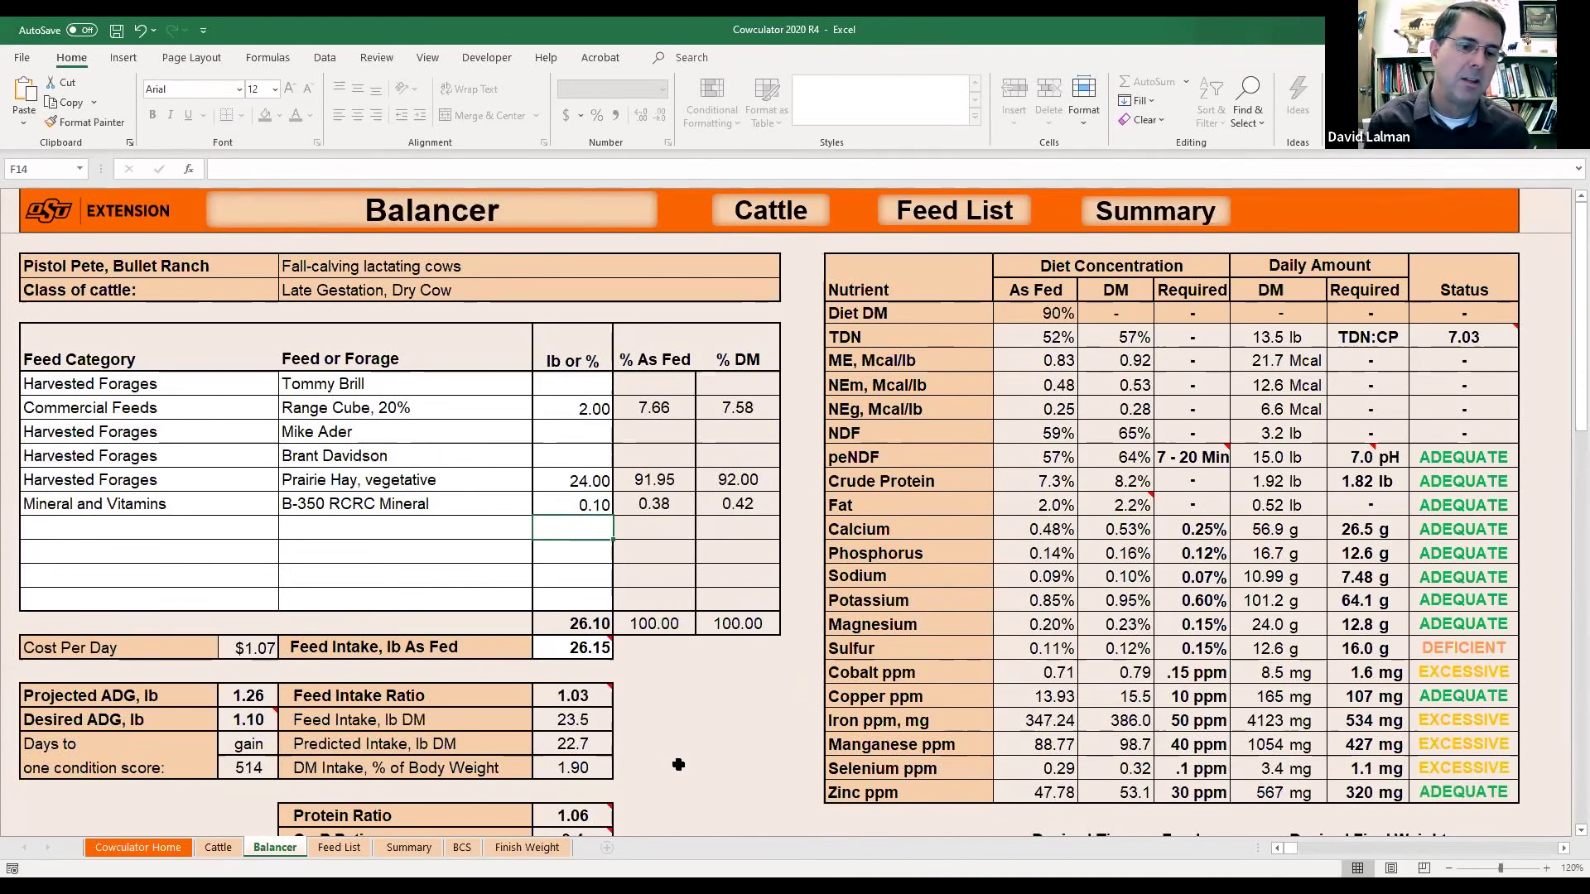